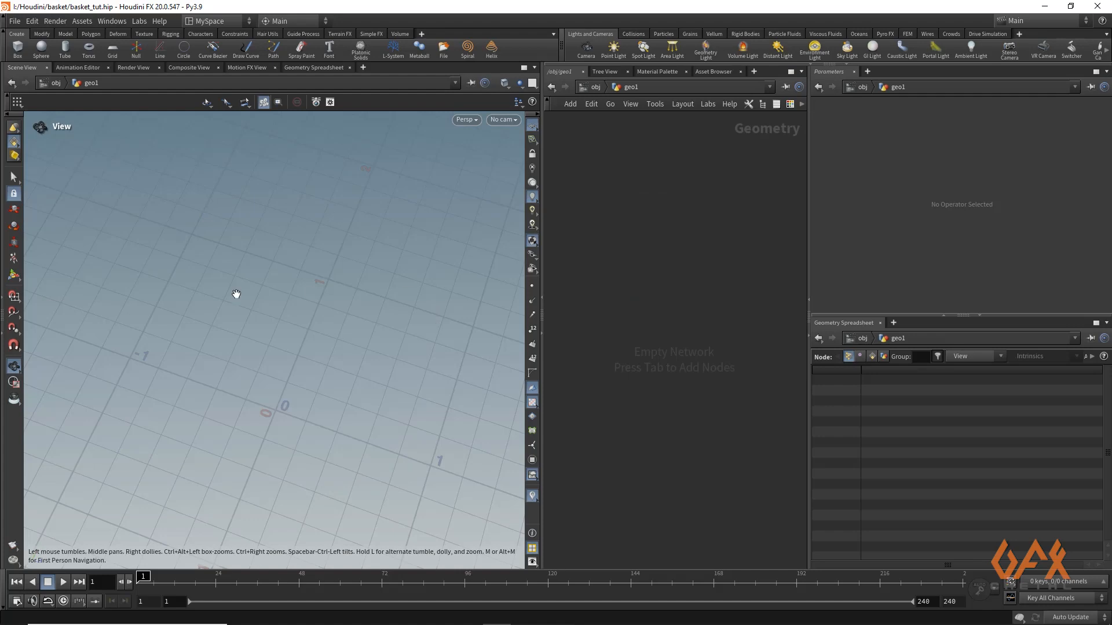
Switch the viewport to the top view and add a Line node to the geo1 network
{"action": "key", "text": "space+2"}
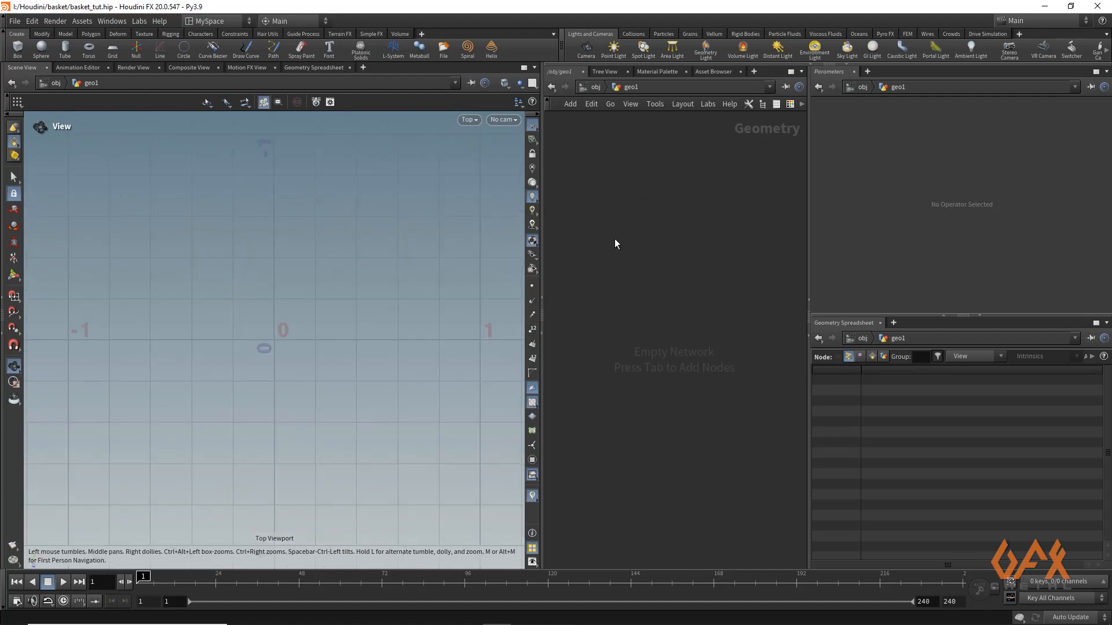
{"action": "key", "text": "Tab"}
{"action": "type", "text": "line"}
{"action": "key", "text": "Return"}
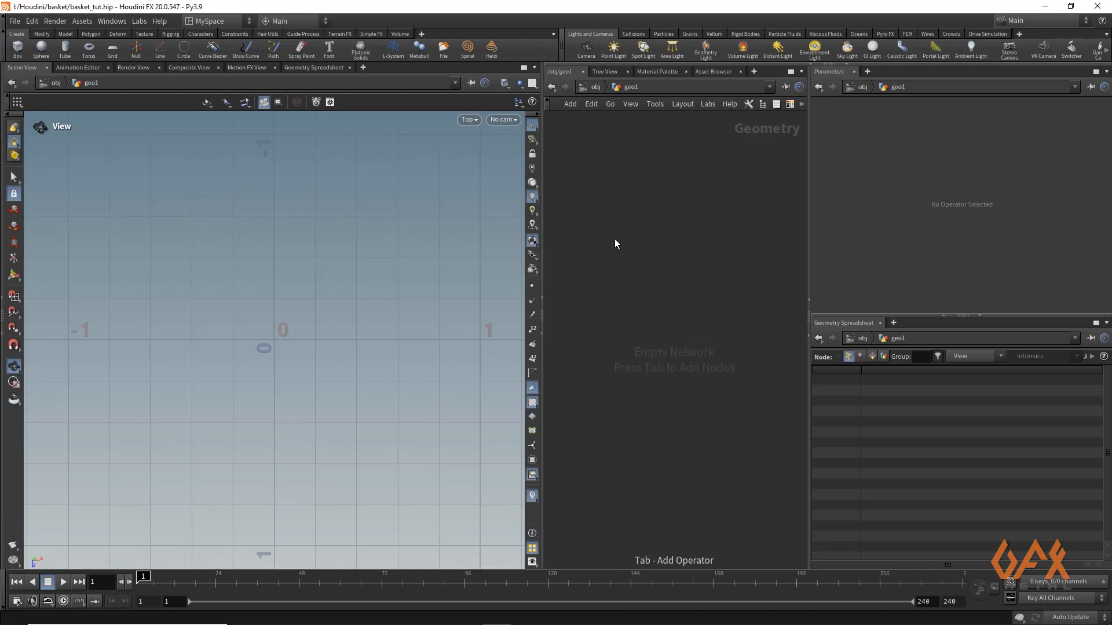
{"action": "left_click", "coordinate": [615, 238]}
Set the line's direction to 1, 0, 0 so it runs along the X axis
{"action": "left_click", "coordinate": [917, 149]}
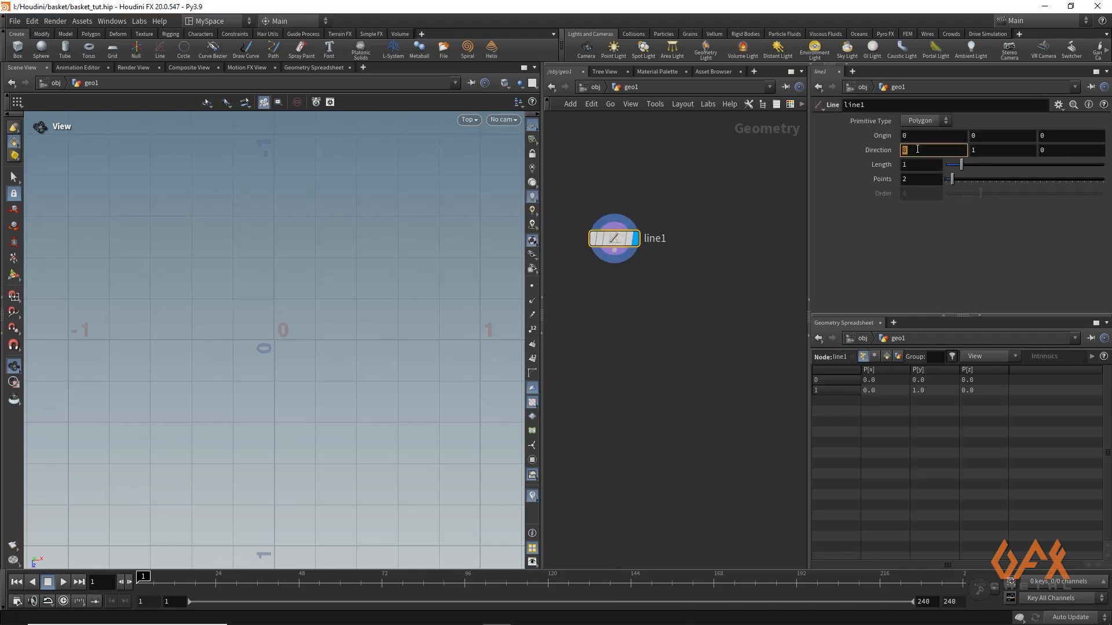
{"action": "type", "text": "1"}
{"action": "left_click", "coordinate": [973, 152]}
{"action": "type", "text": "0"}
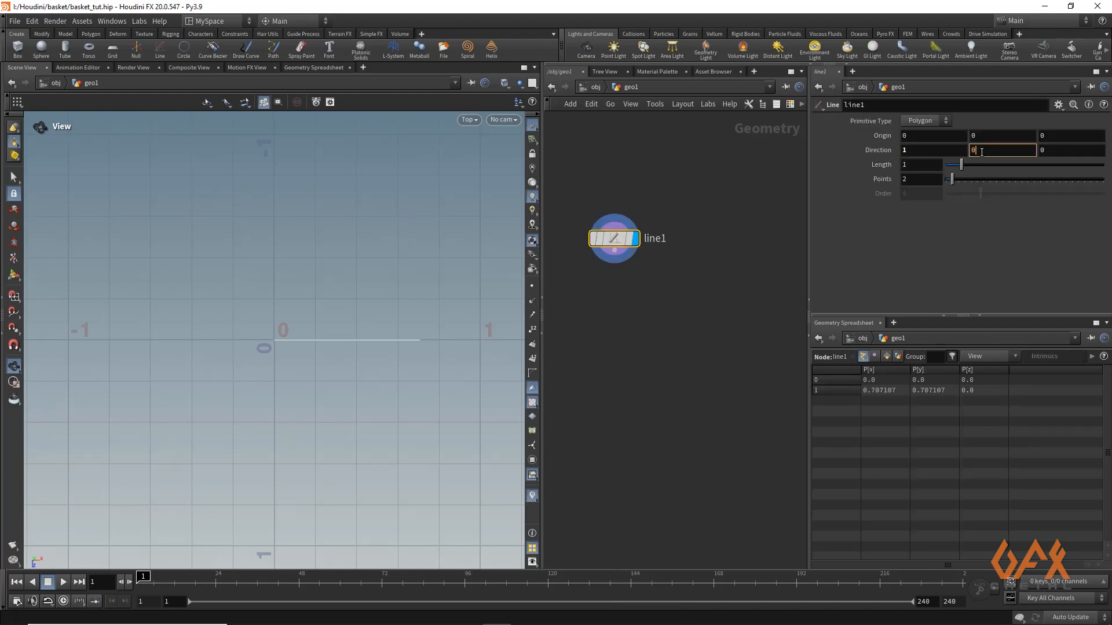
{"action": "key", "text": "Return"}
Add an Attribute Wrangle node beside line1, unconnected, and make it the displayed node
{"action": "middle_click_drag", "start_coordinate": [709, 253], "coordinate": [666, 247]}
{"action": "key", "text": "Tab"}
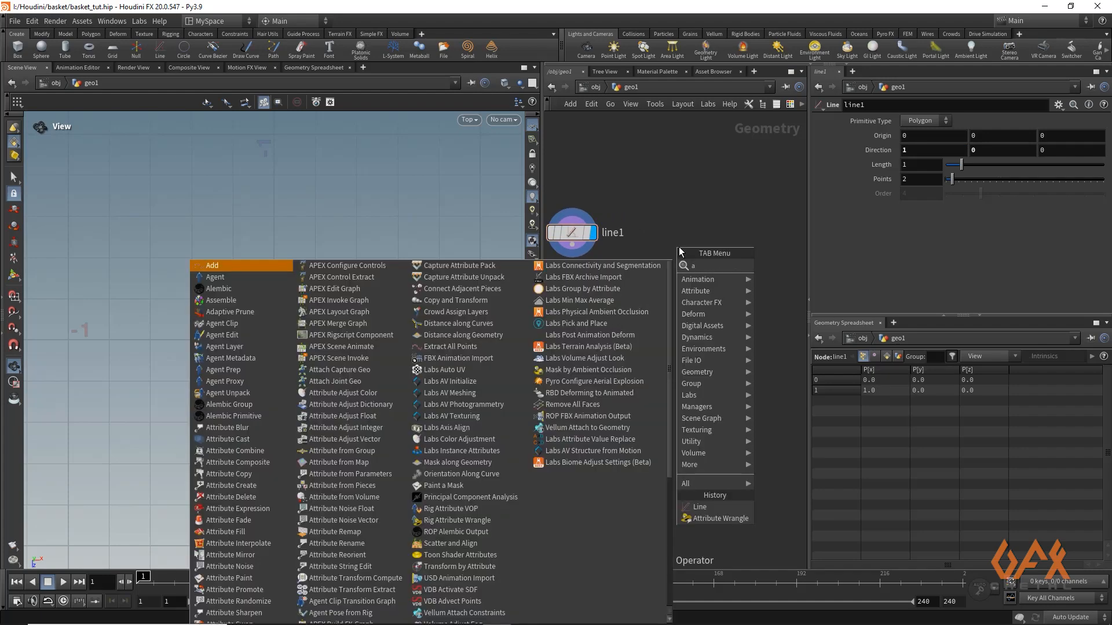
{"action": "type", "text": "attwra"}
{"action": "key", "text": "Return"}
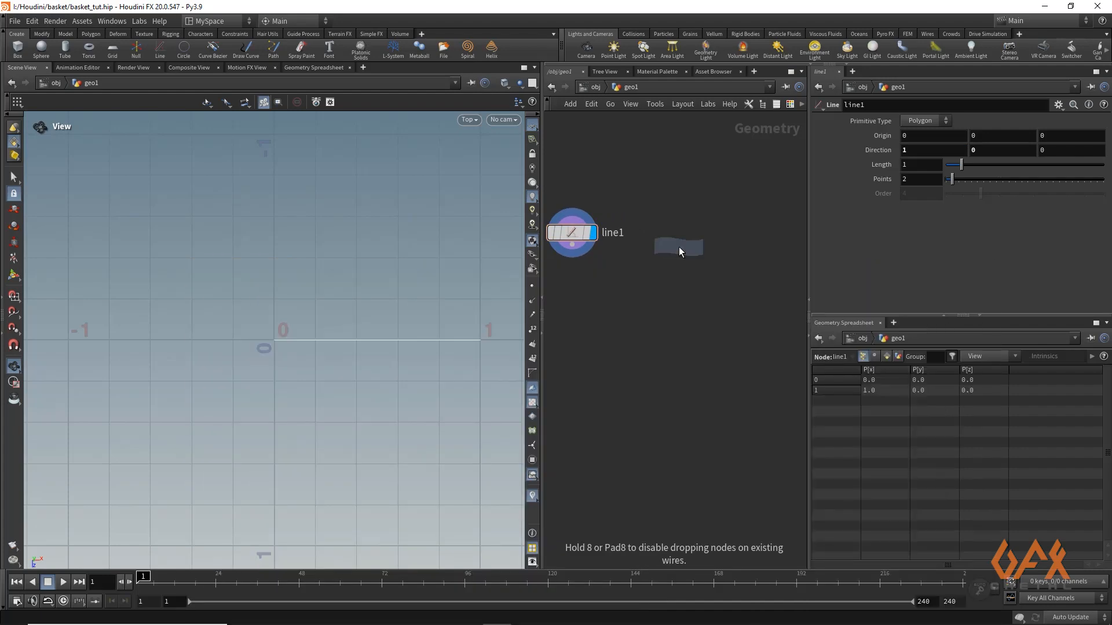
{"action": "left_click", "coordinate": [681, 250]}
{"action": "left_click_drag", "start_coordinate": [681, 250], "coordinate": [703, 232]}
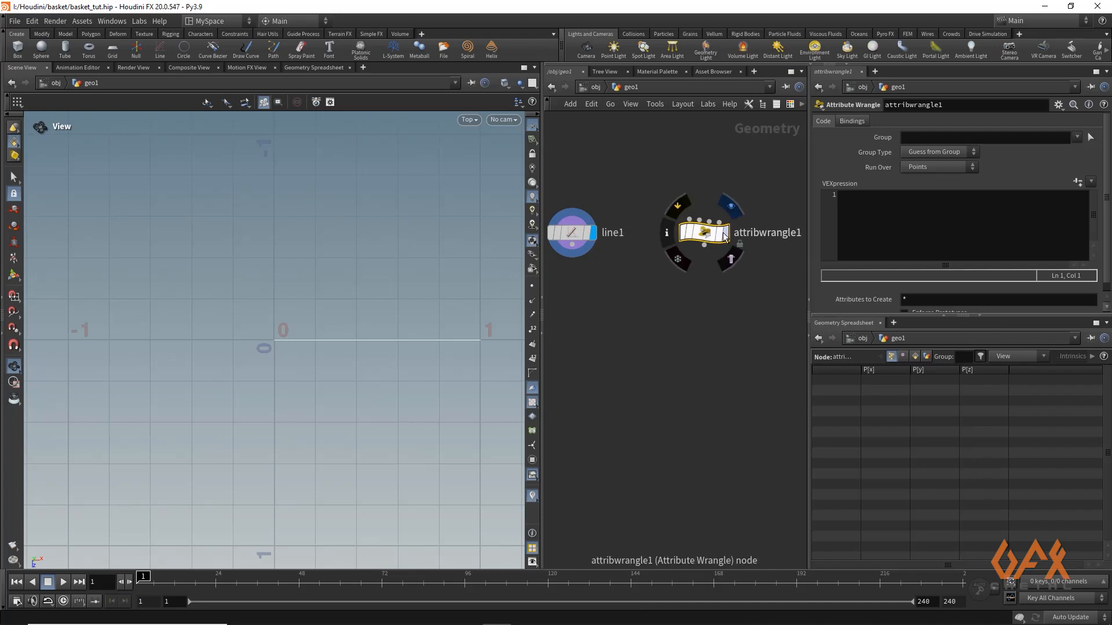
{"action": "left_click", "coordinate": [726, 235]}
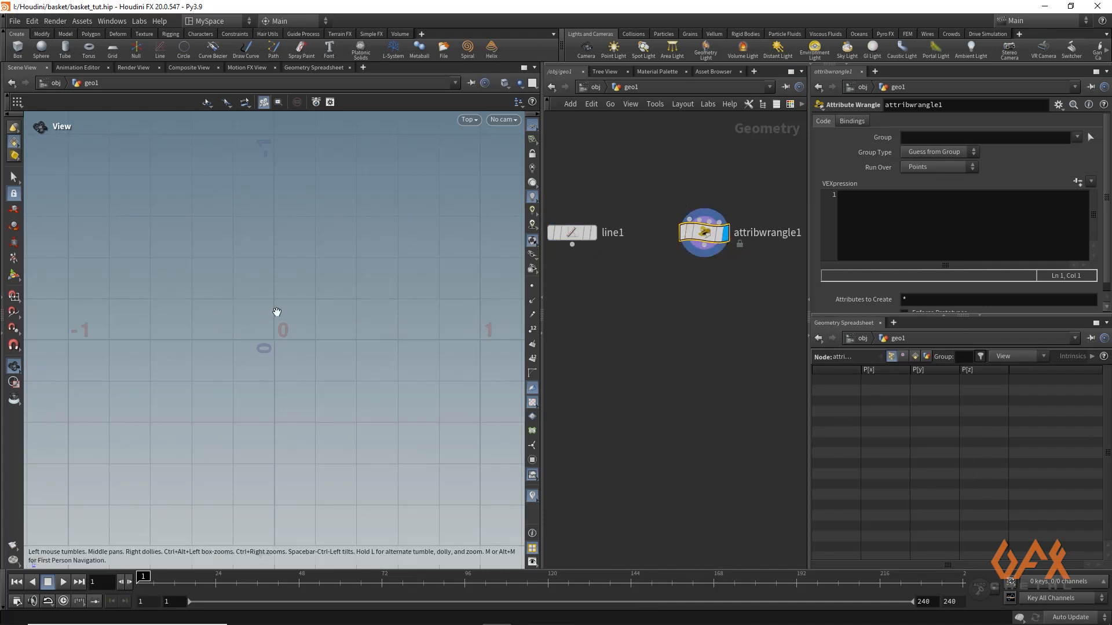
Set the text editor zoom to 178% in the scripting preferences and widen the parameter area for the code
{"action": "left_click", "coordinate": [859, 201]}
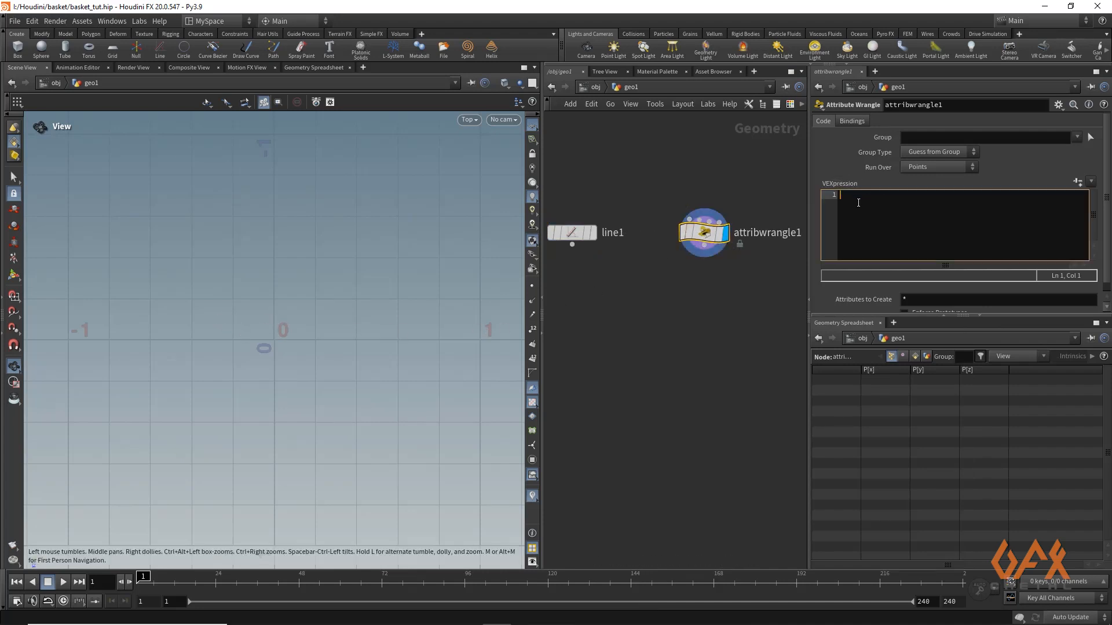
{"action": "mouse_move", "coordinate": [702, 241]}
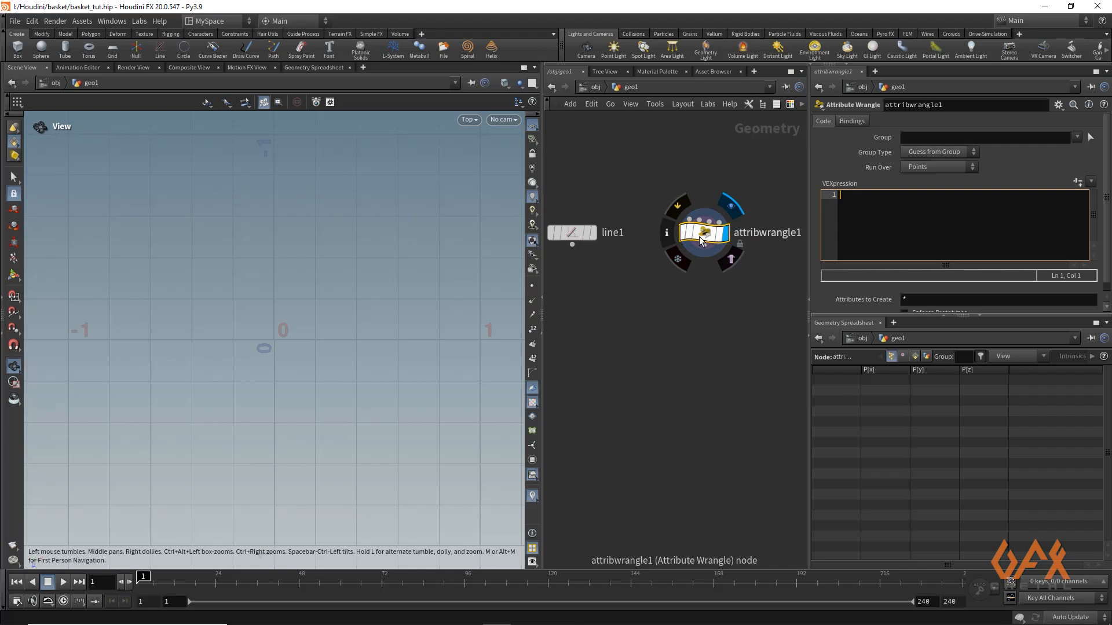
{"action": "left_click", "coordinate": [31, 20]}
{"action": "mouse_move", "coordinate": [64, 121]}
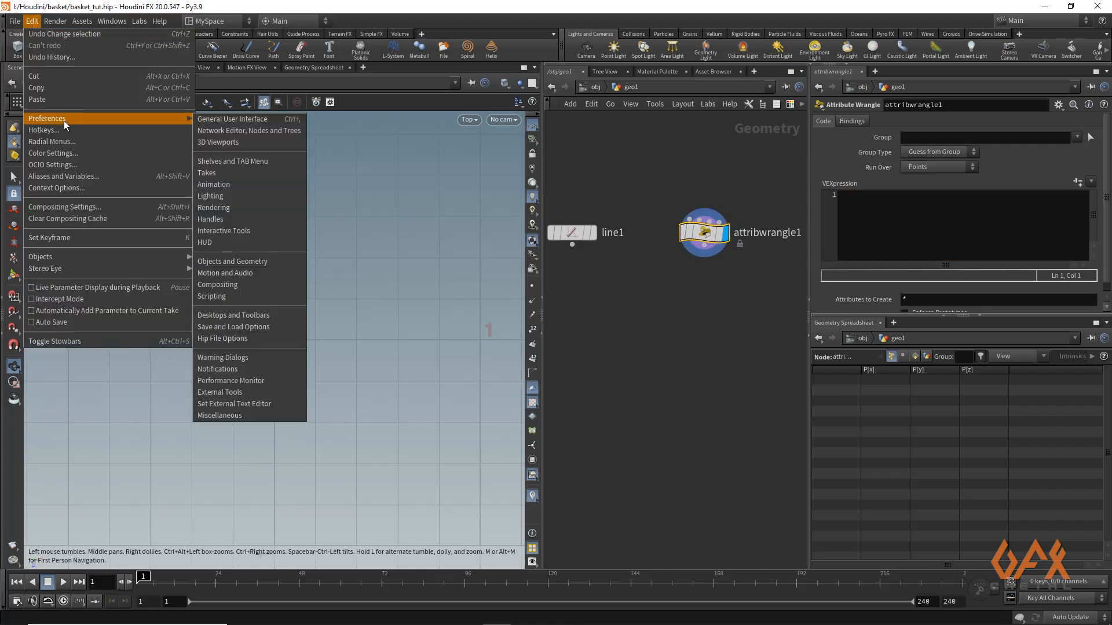
{"action": "left_click", "coordinate": [245, 296]}
{"action": "left_click_drag", "start_coordinate": [550, 261], "coordinate": [548, 261]}
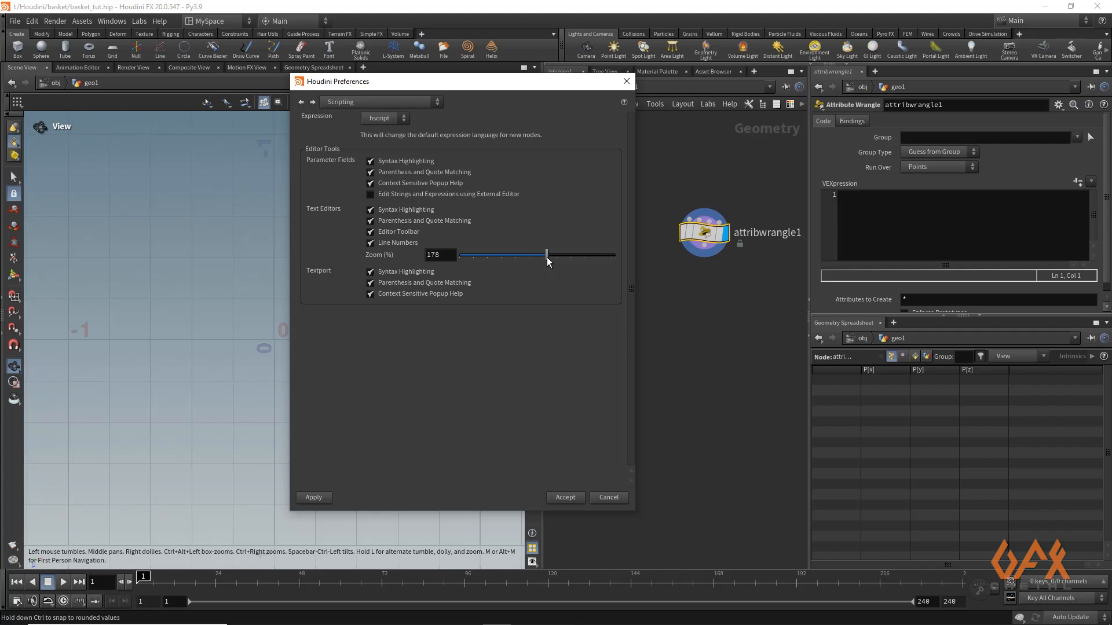
{"action": "left_click", "coordinate": [557, 499]}
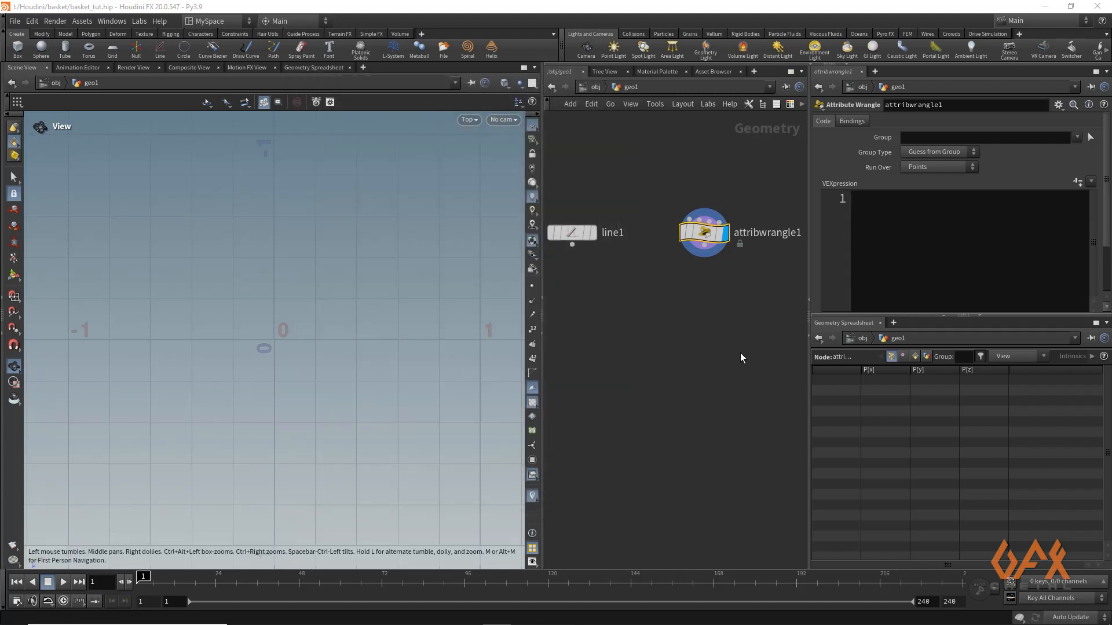
{"action": "left_click_drag", "start_coordinate": [809, 216], "coordinate": [757, 215]}
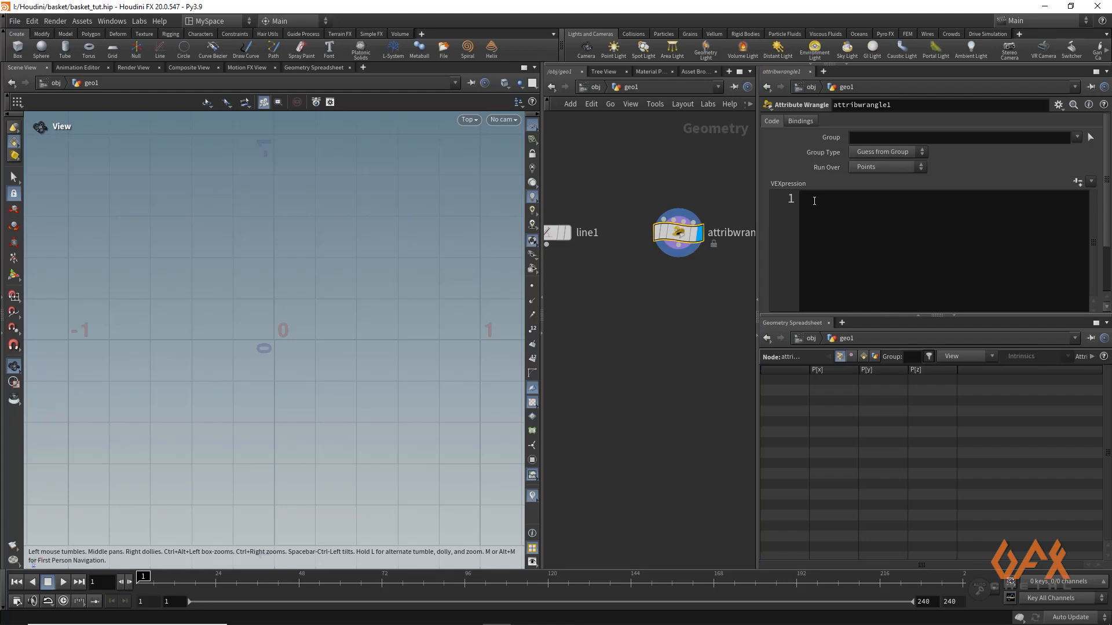
Set the attribute wrangle to run over Detail (only once)
{"action": "left_click", "coordinate": [813, 203]}
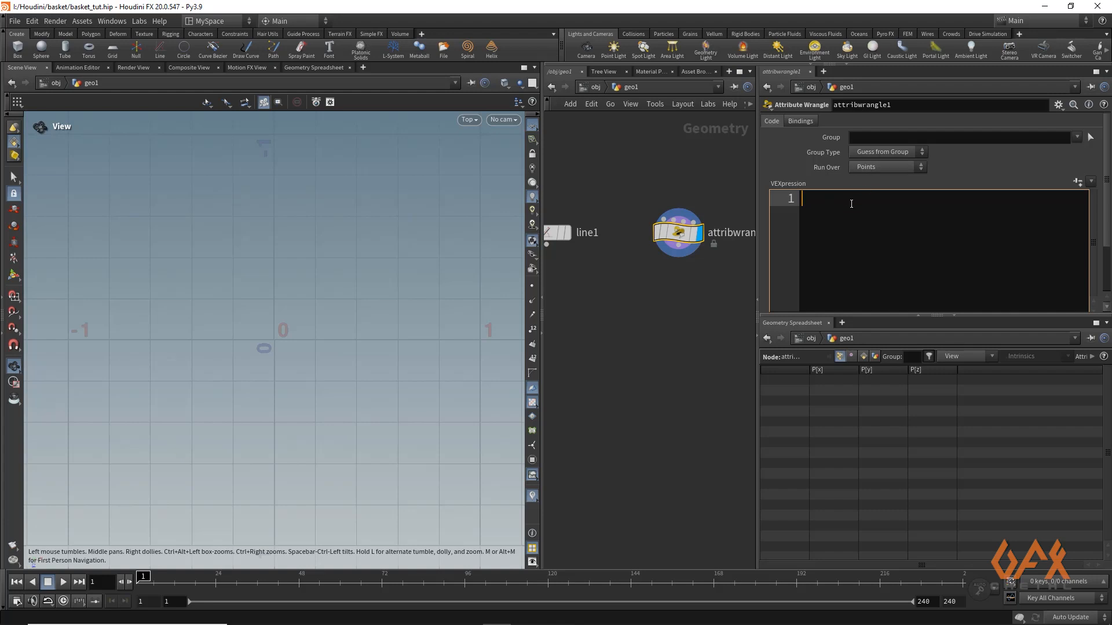
{"action": "left_click", "coordinate": [865, 167]}
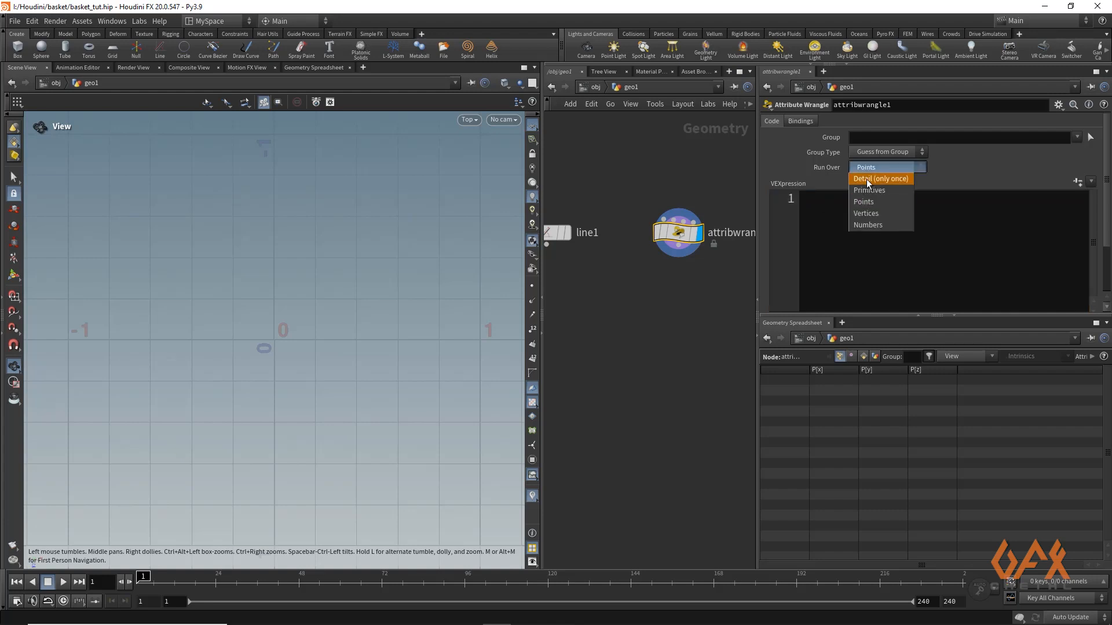
{"action": "left_click", "coordinate": [866, 179]}
Declare the float variables in the wrangle code with "float xPos,yPos,zPos,pointScale;"
{"action": "left_click", "coordinate": [828, 207]}
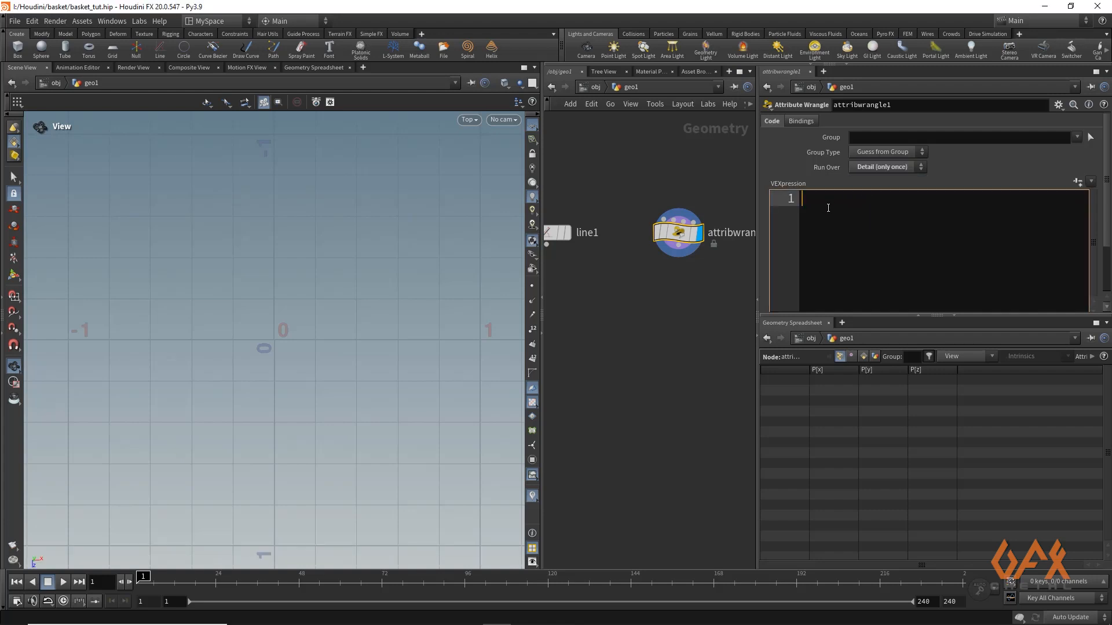
{"action": "type", "text": "float "}
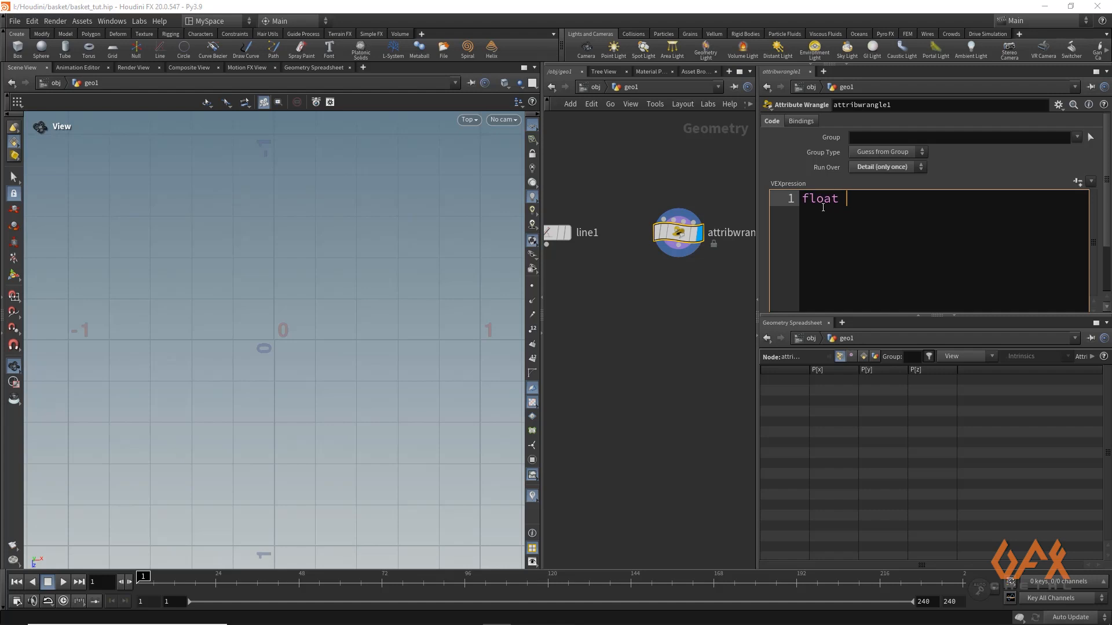
{"action": "type", "text": "xPos,yPos,zPos,pointSc"}
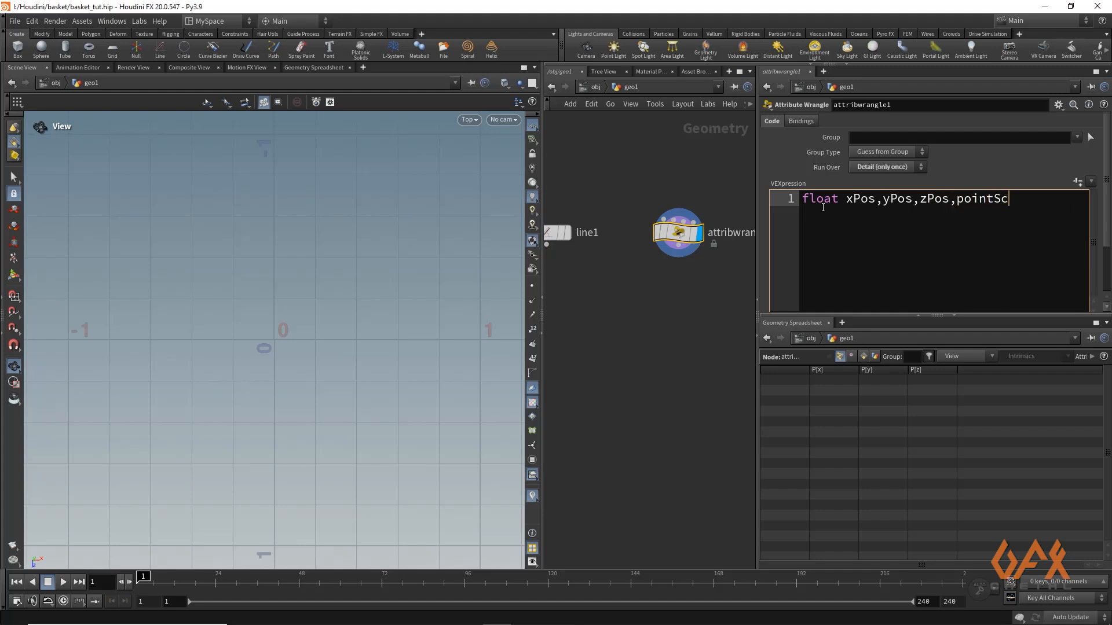
{"action": "type", "text": "ale;"}
{"action": "key", "text": "Return"}
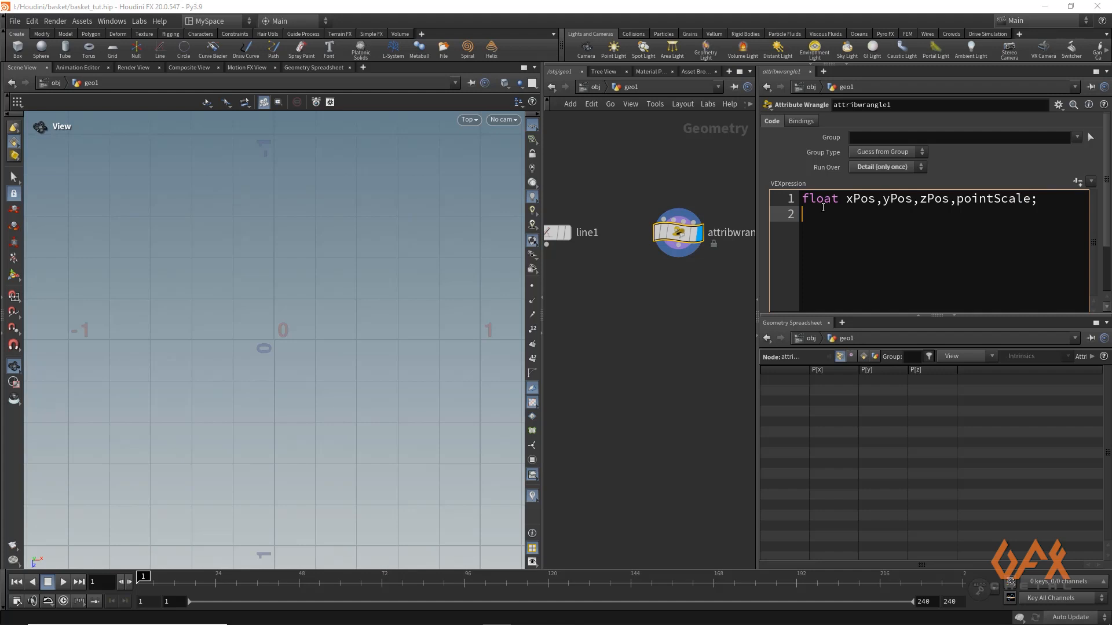
Initialise the coordinates on the second code line with "xPos=yPos=0;" and leave a blank line below it
{"action": "type", "text": "x"}
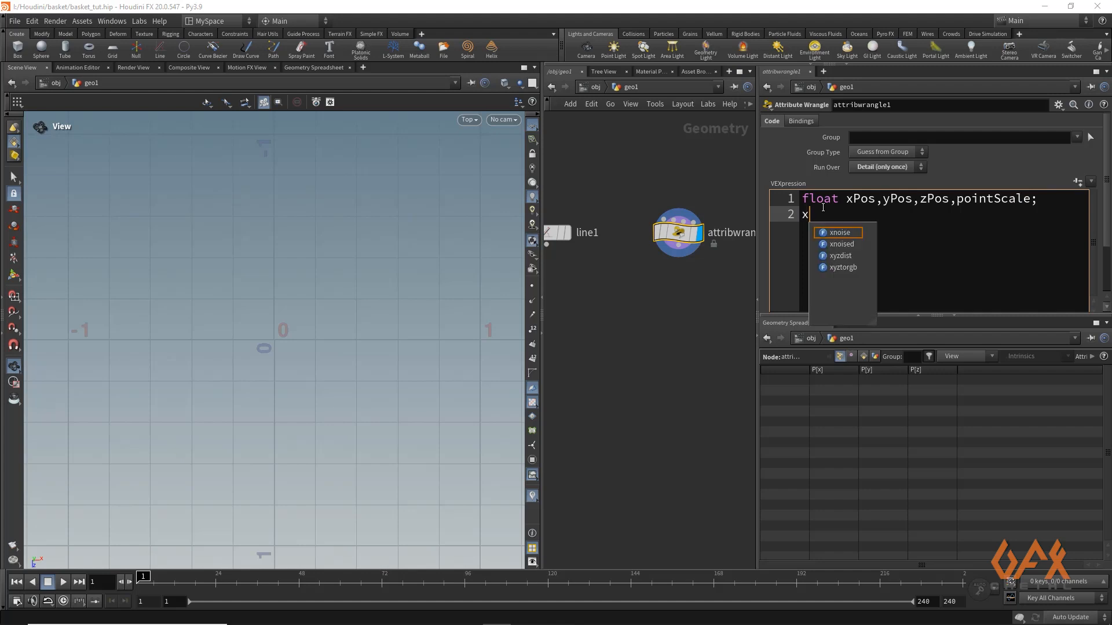
{"action": "type", "text": "Pos"}
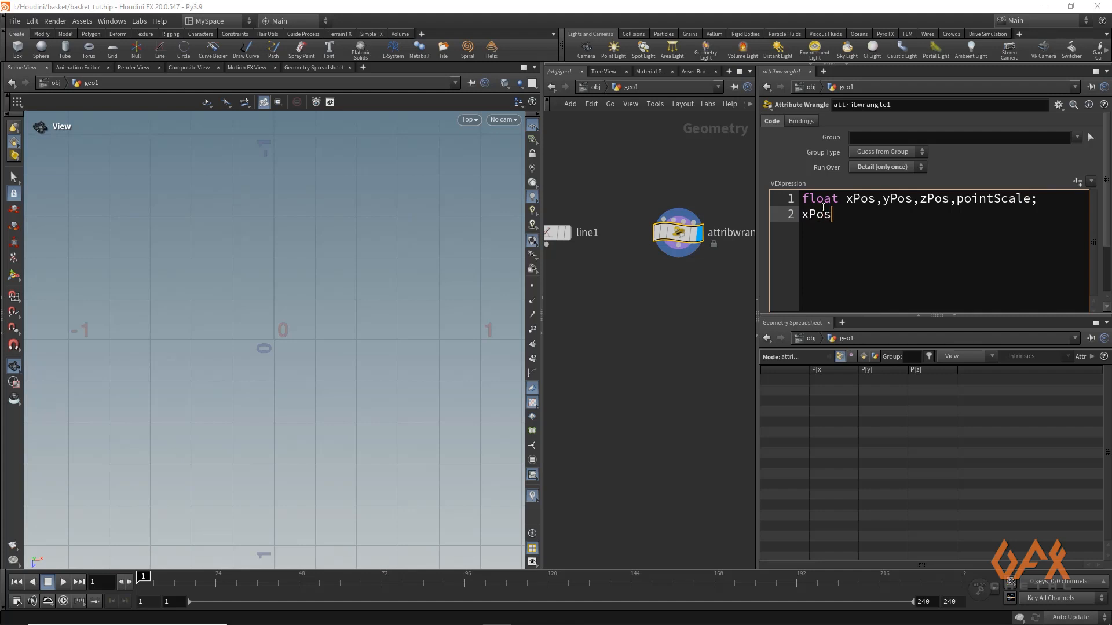
{"action": "type", "text": "=yPos=0;"}
{"action": "key", "text": "Return"}
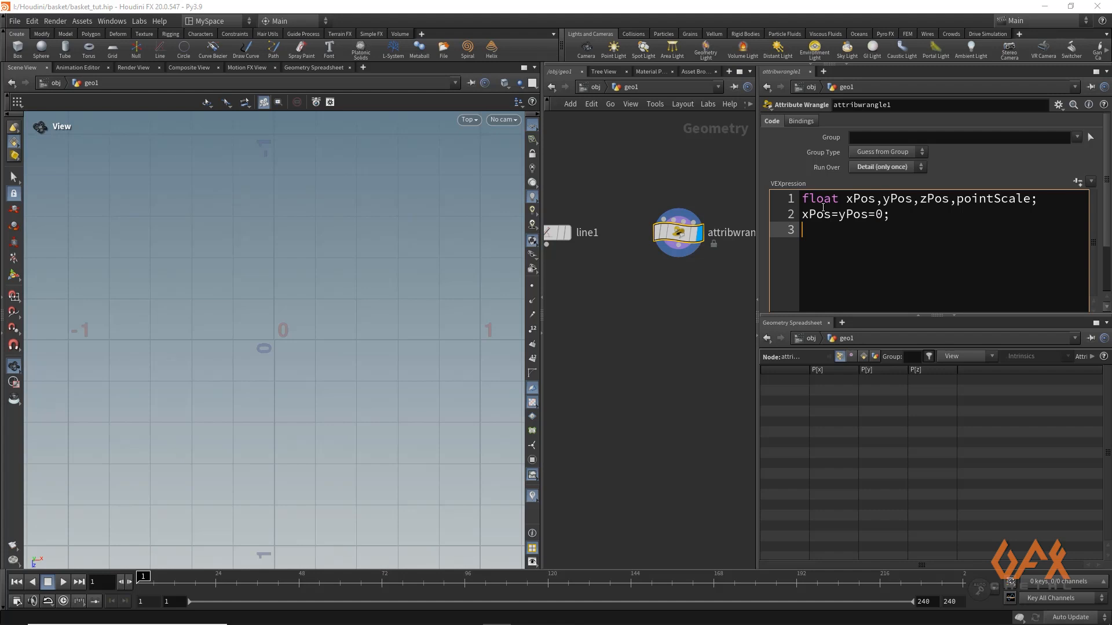
{"action": "key", "text": "Return"}
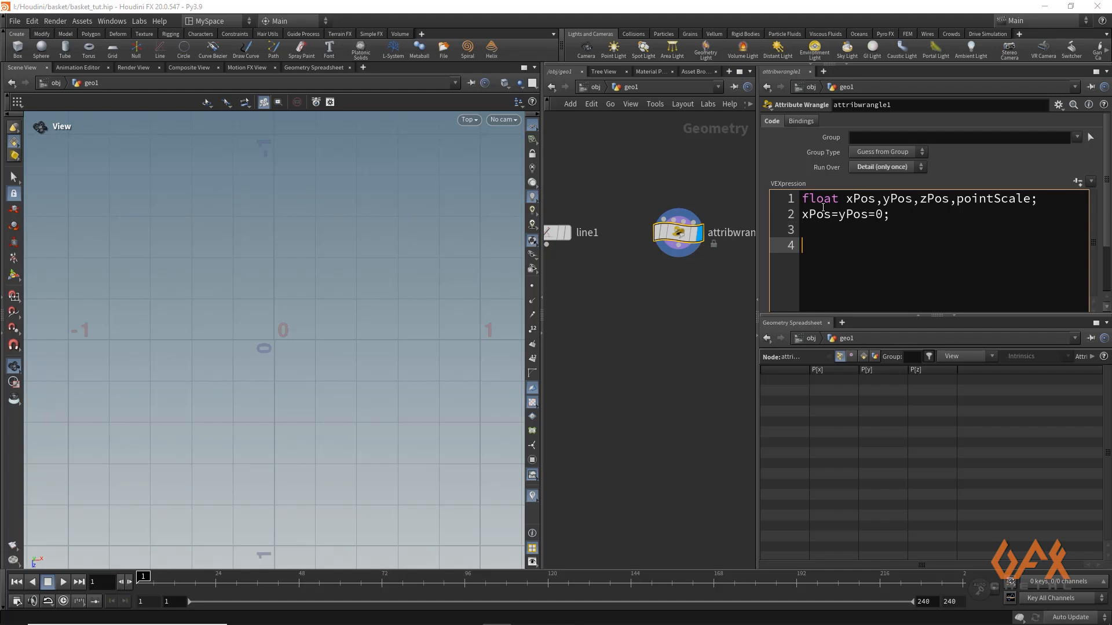
Define the sector angle on line 4 with "float sectorAngle = radians(60);"
{"action": "type", "text": "float sectorAngle"}
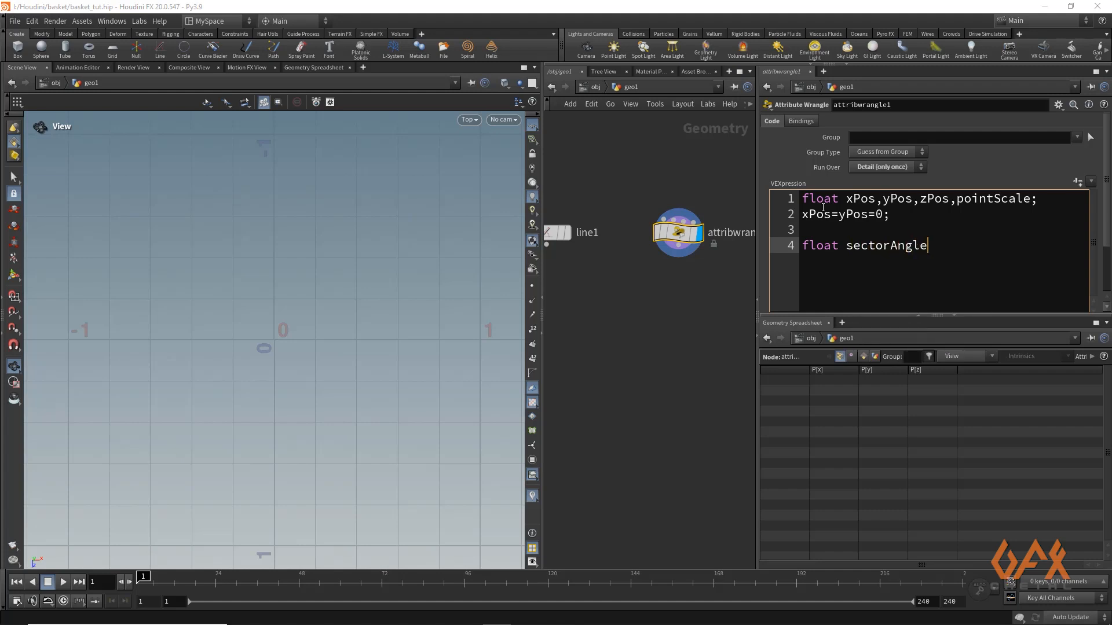
{"action": "type", "text": " = radians(60);"}
{"action": "key", "text": "Return"}
Define the offset angle on line 5 with "float offsetAngle = radians(30);" and leave a blank line below it
{"action": "type", "text": "float "}
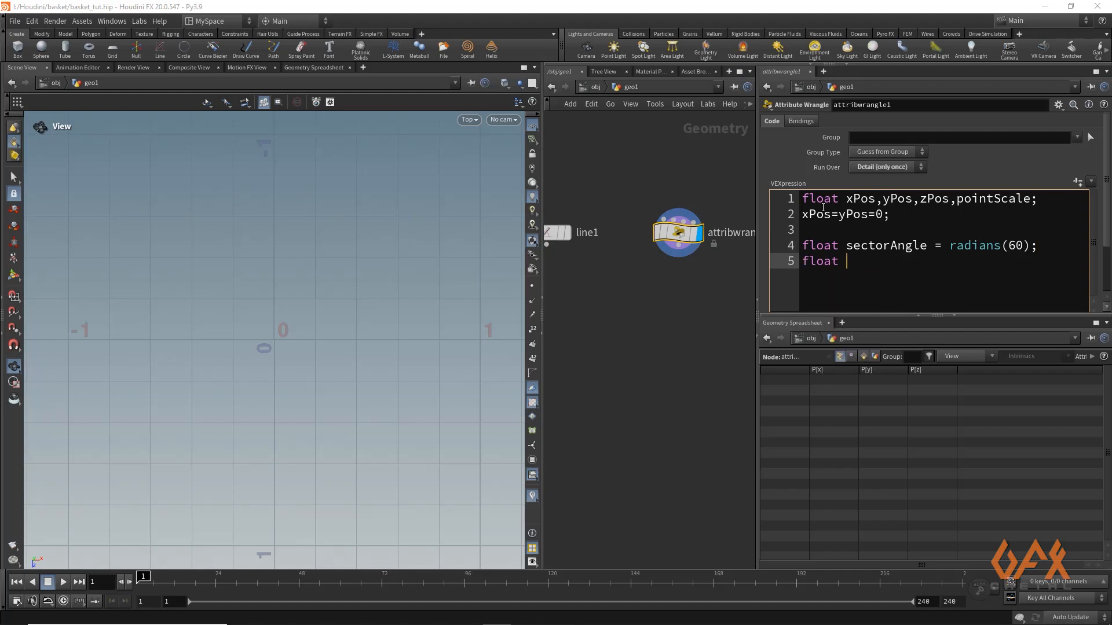
{"action": "type", "text": "offsetAngle = radian"}
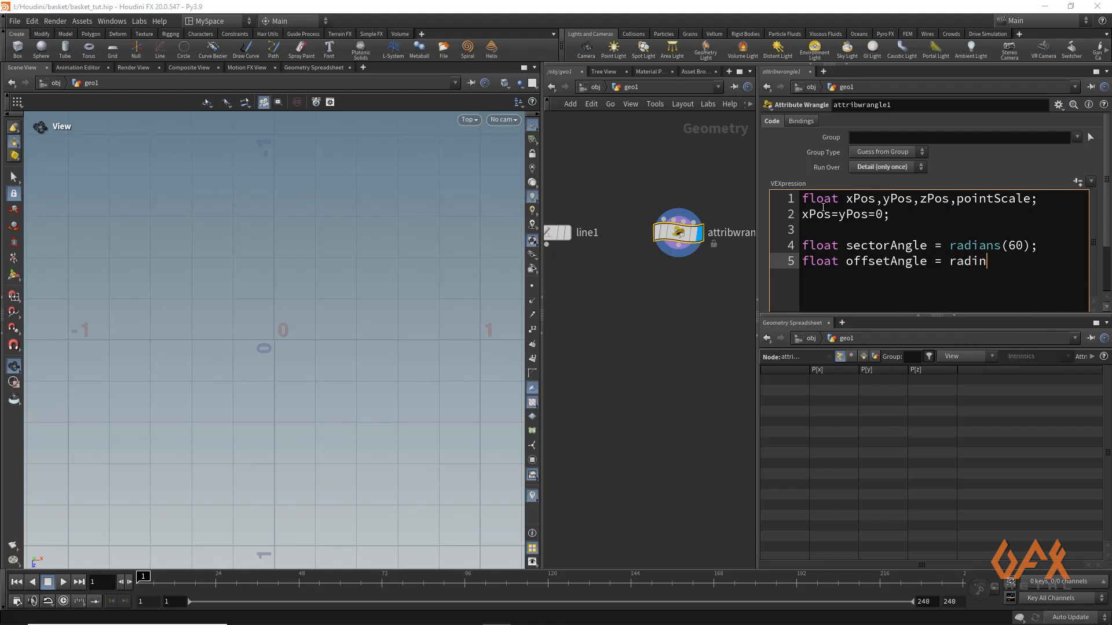
{"action": "type", "text": "s(30);"}
{"action": "key", "text": "Return"}
{"action": "key", "text": "Return"}
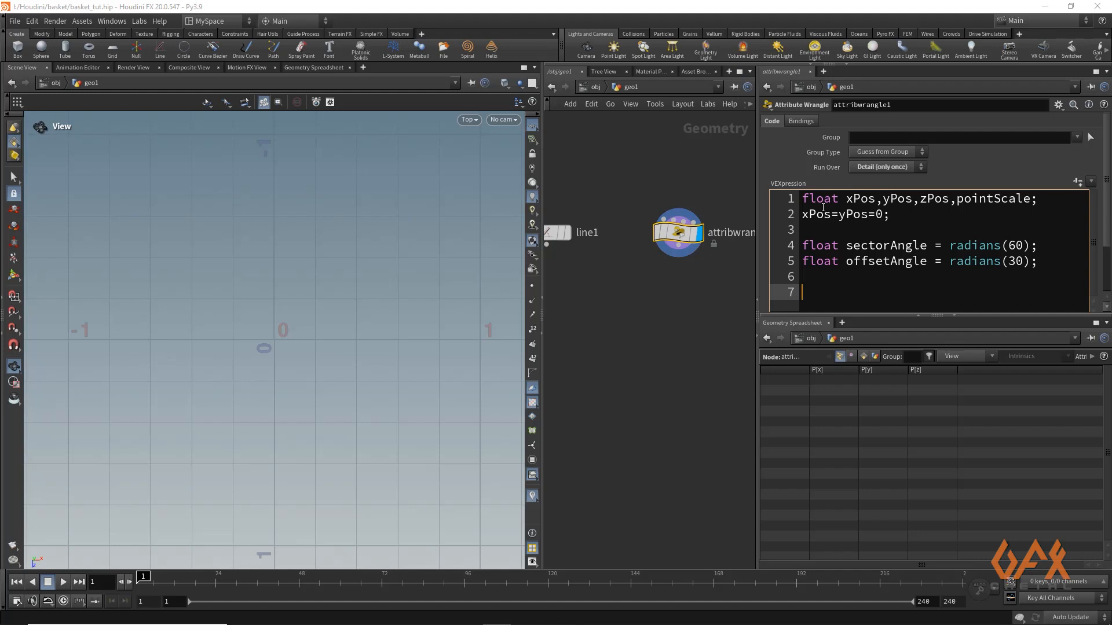
Write the loop header "for(int i=0;i<3;i++)" on line 7 of the wrangle code
{"action": "type", "text": "for("}
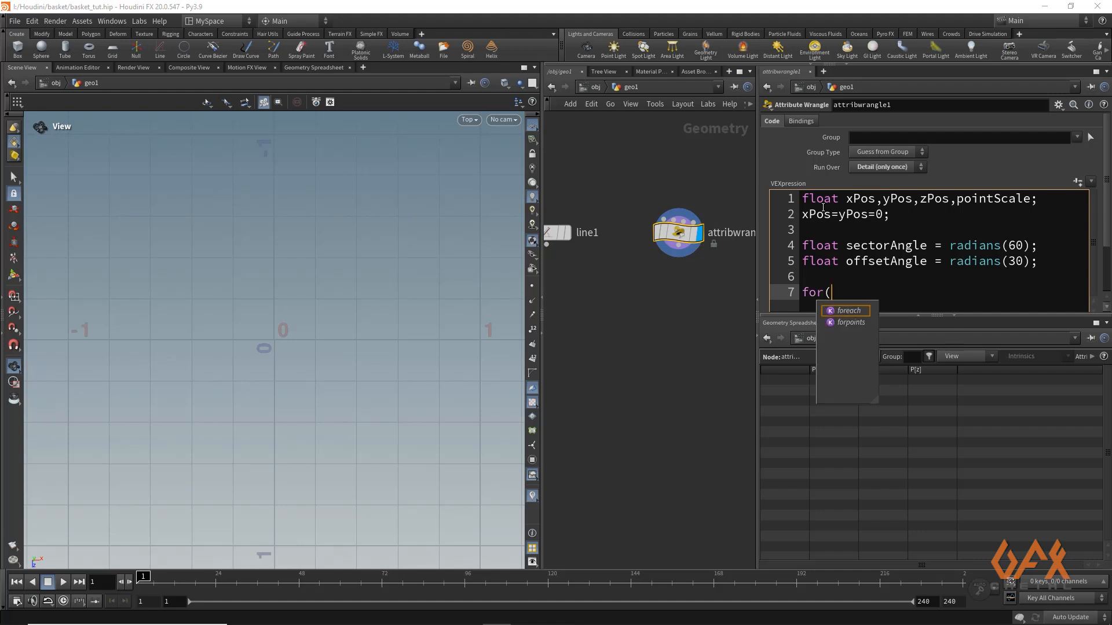
{"action": "type", "text": "int i="}
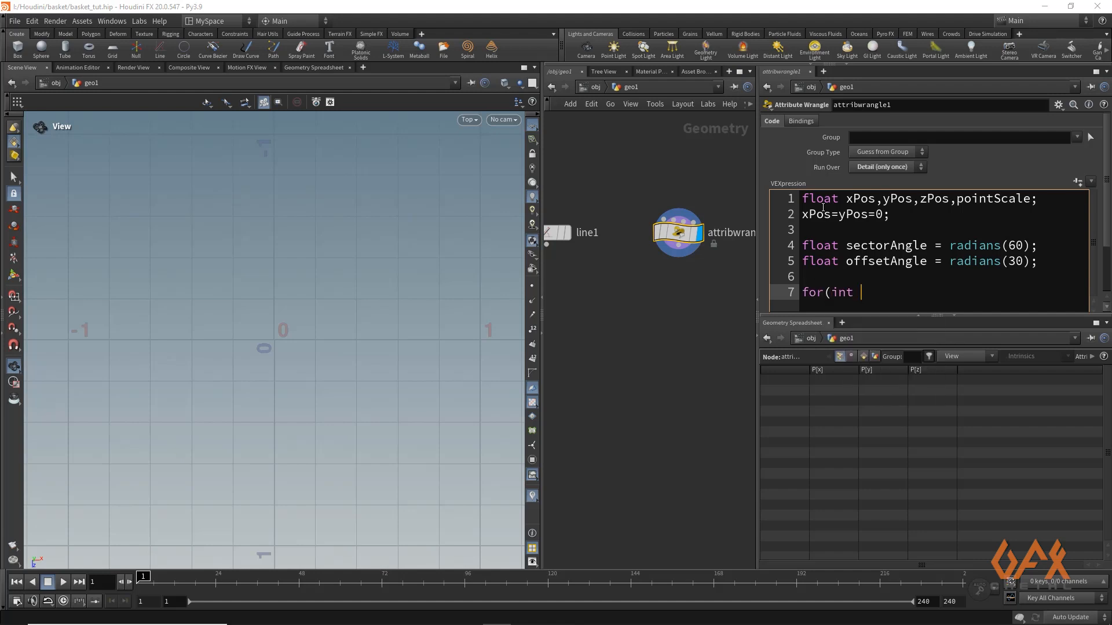
{"action": "type", "text": "0;i"}
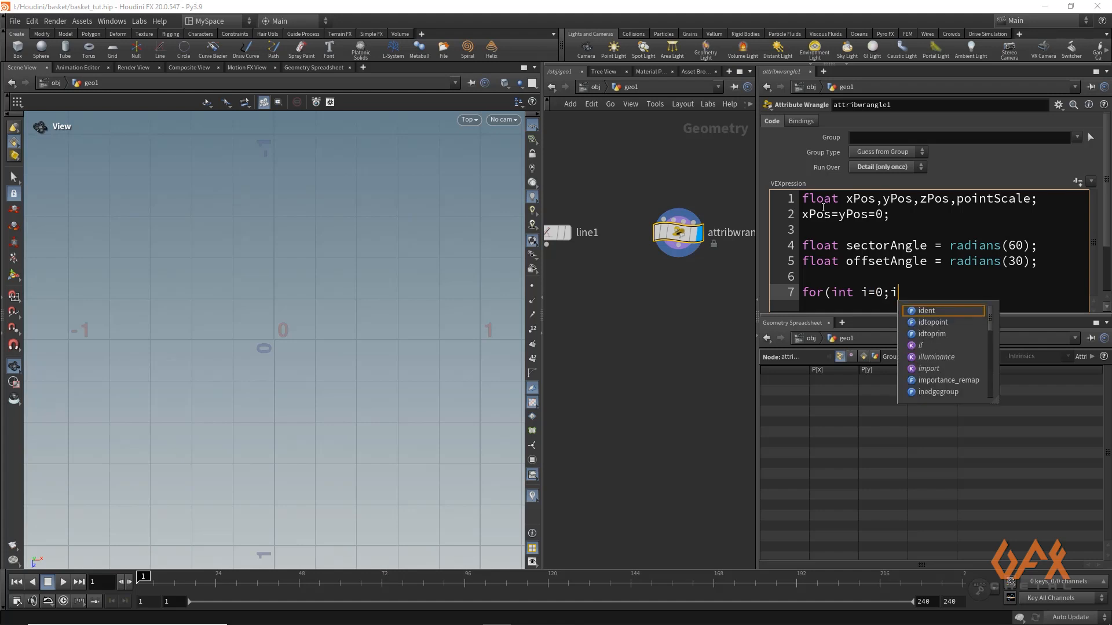
{"action": "type", "text": "<3"}
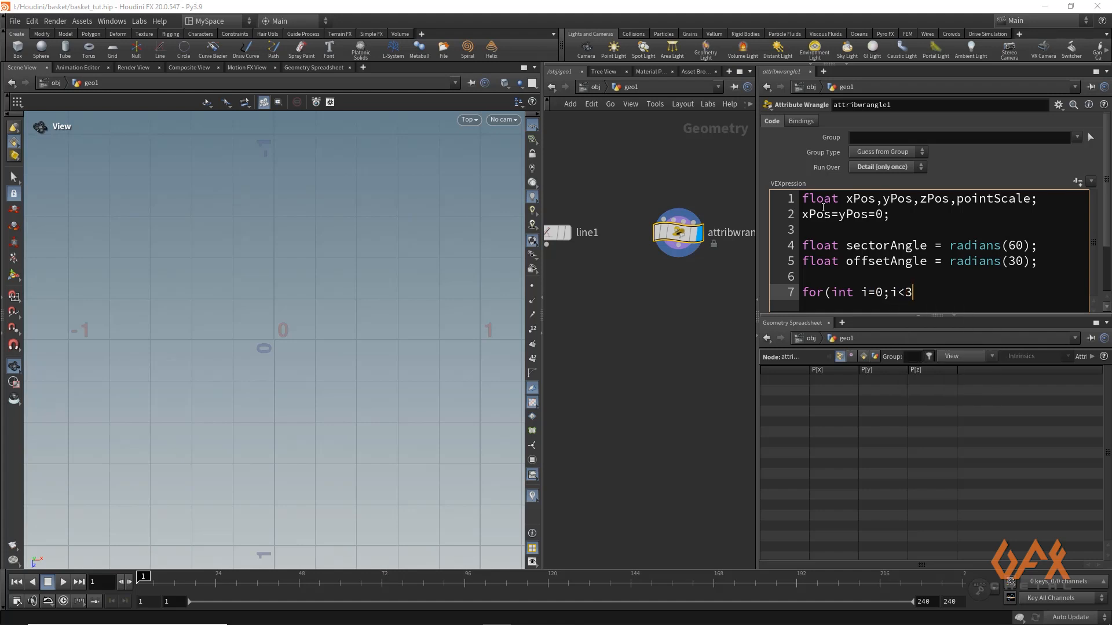
{"action": "type", "text": ";i"}
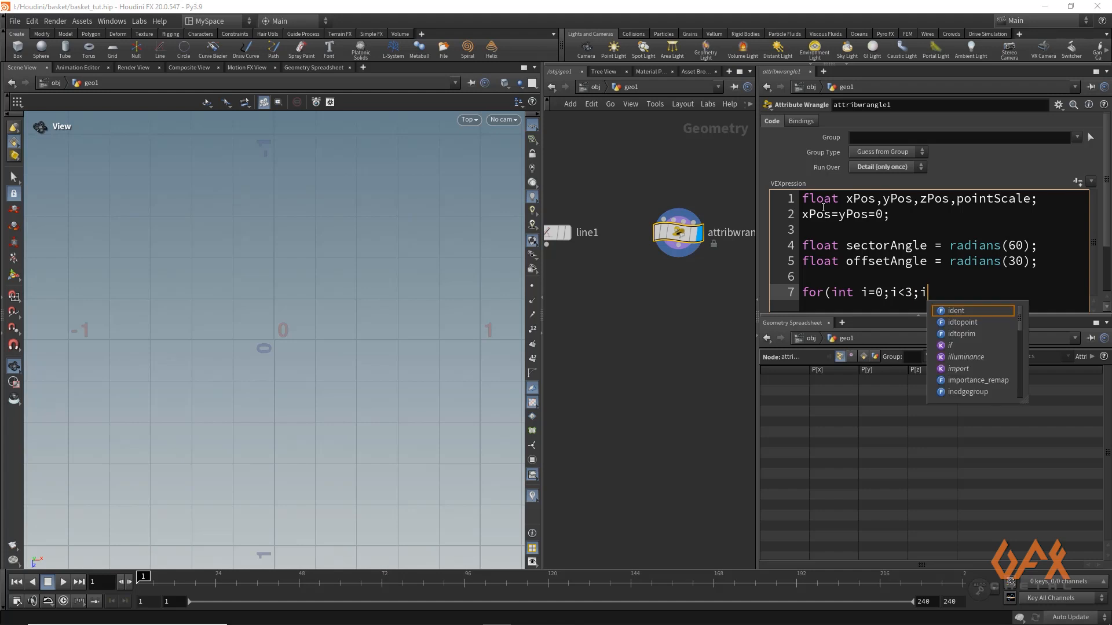
{"action": "type", "text": "++)"}
{"action": "key", "text": "Return"}
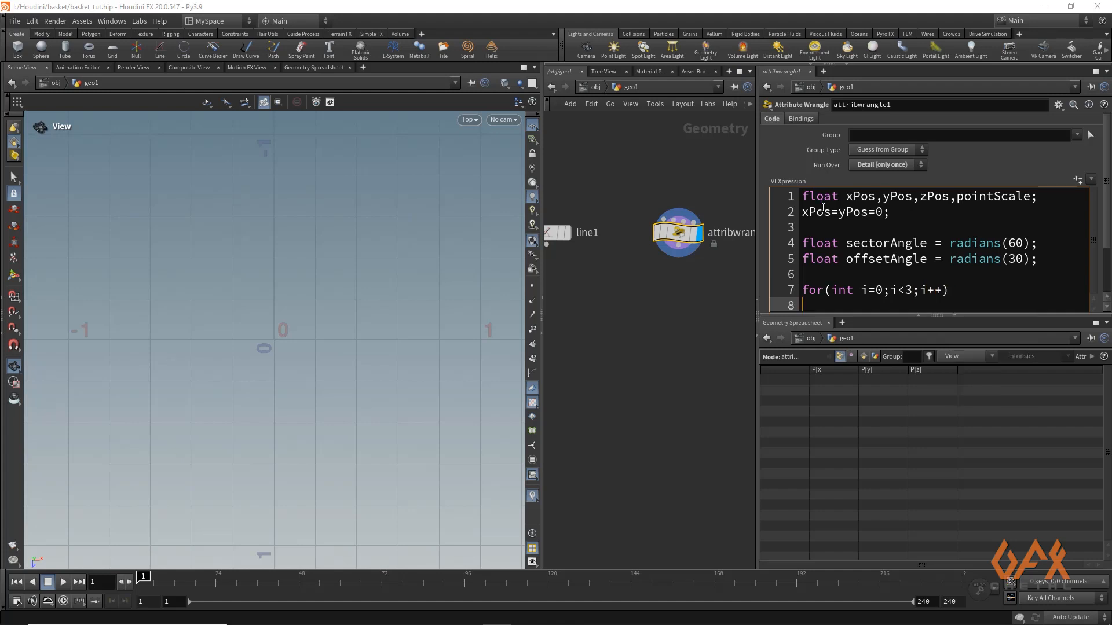
Add an opening and a closing curly brace below the for-loop header, with an empty line between them for the loop body
{"action": "type", "text": "{"}
{"action": "key", "text": "Return"}
{"action": "key", "text": "Return"}
{"action": "key", "text": "Return"}
{"action": "key", "text": "Up"}
{"action": "key", "text": "Up"}
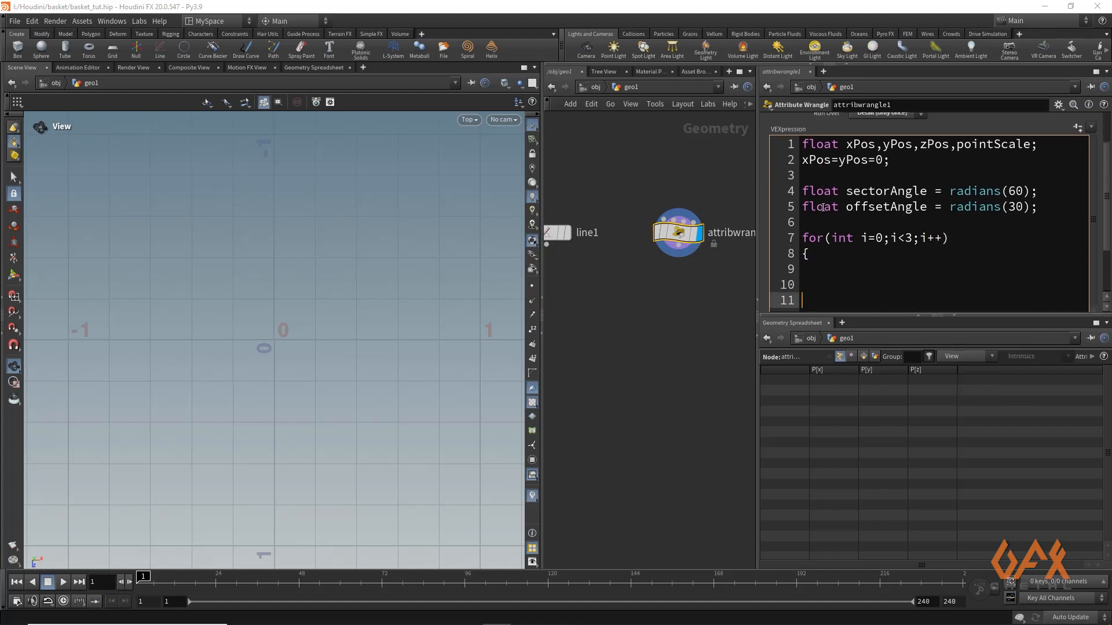
{"action": "type", "text": "}"}
{"action": "key", "text": "Up"}
{"action": "key", "text": "Return"}
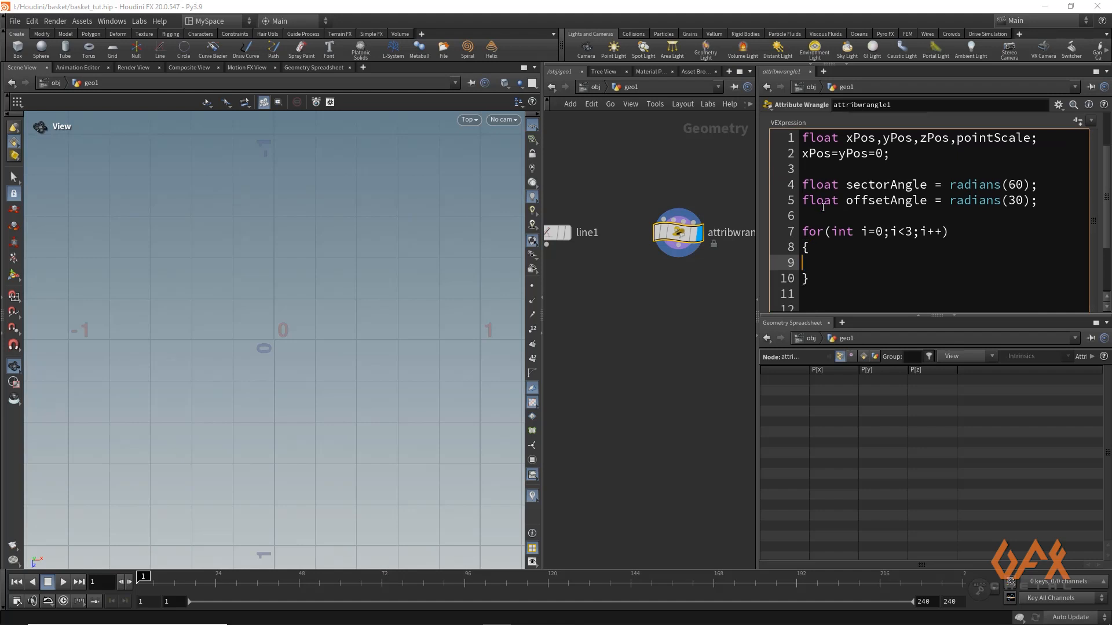
Write "zPos = cos(sectorAngle);" as the first statement in the loop body, on line 9
{"action": "type", "text": "zPos = cos("}
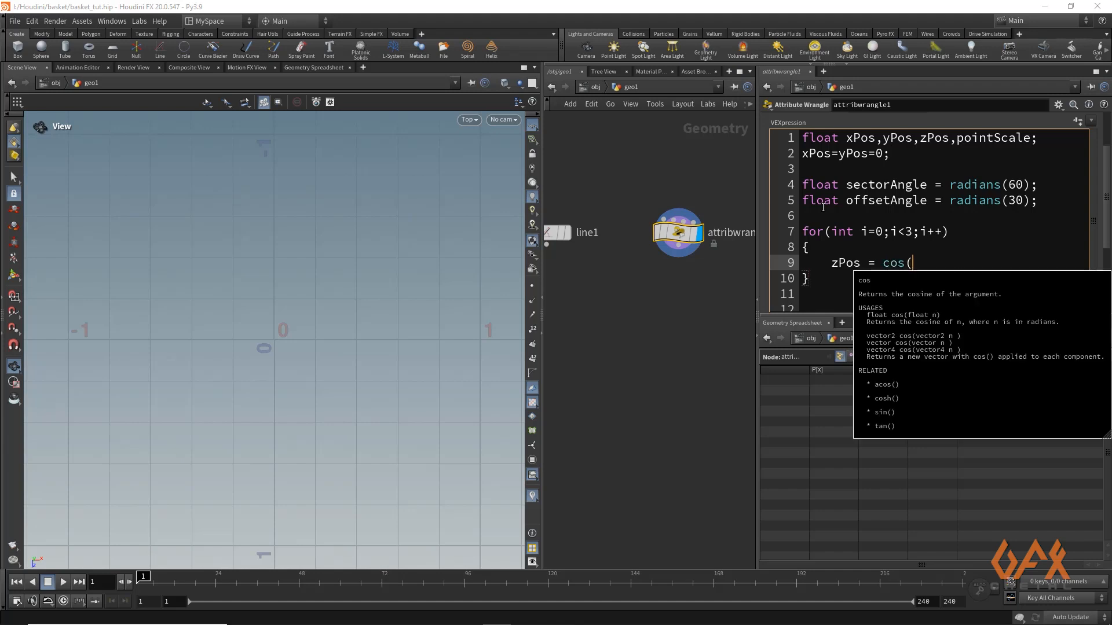
{"action": "type", "text": "sectorSN"}
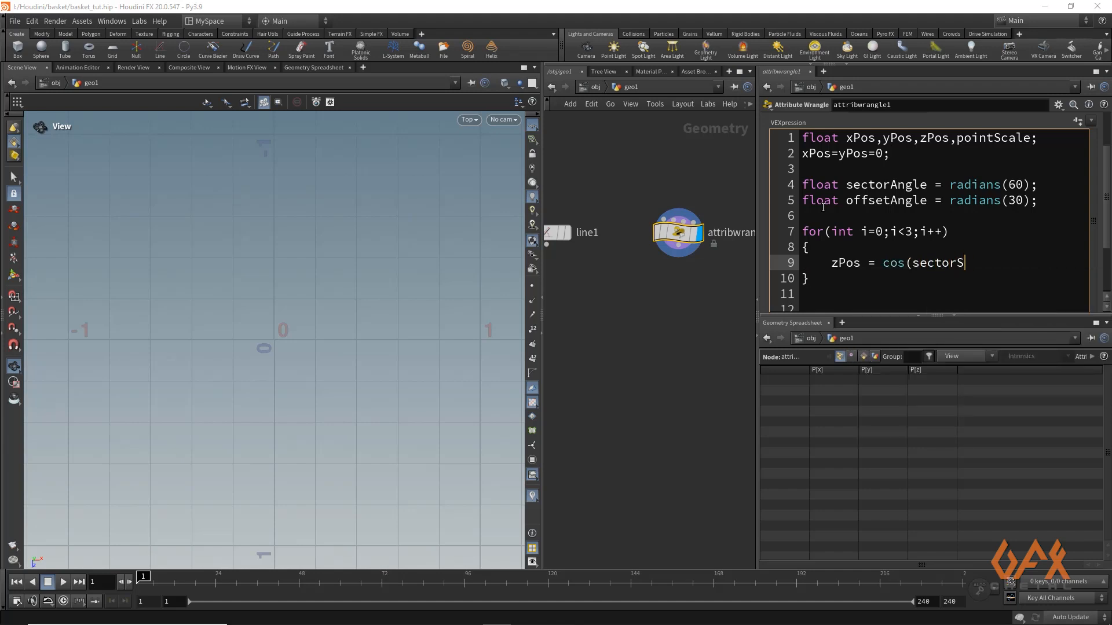
{"action": "key", "text": "BackSpace"}
{"action": "key", "text": "BackSpace"}
{"action": "type", "text": "AN"}
{"action": "key", "text": "BackSpace"}
{"action": "type", "text": "ngle);"}
{"action": "key", "text": "Return"}
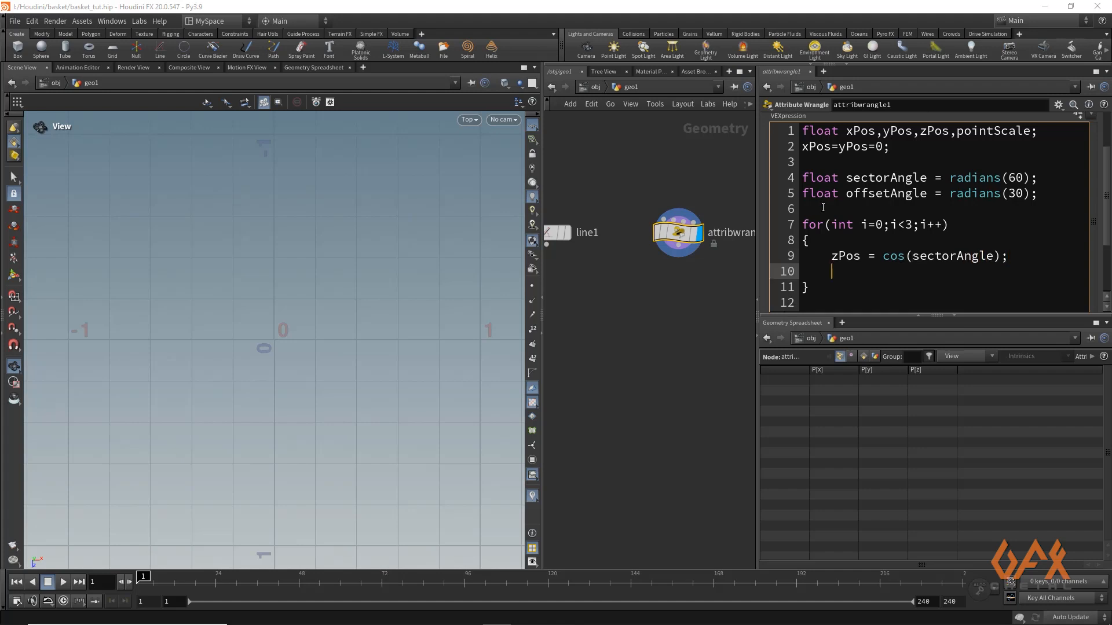
Add the statement "pointScale = sin(sectorAngle);" on line 10 inside the loop
{"action": "type", "text": "point"}
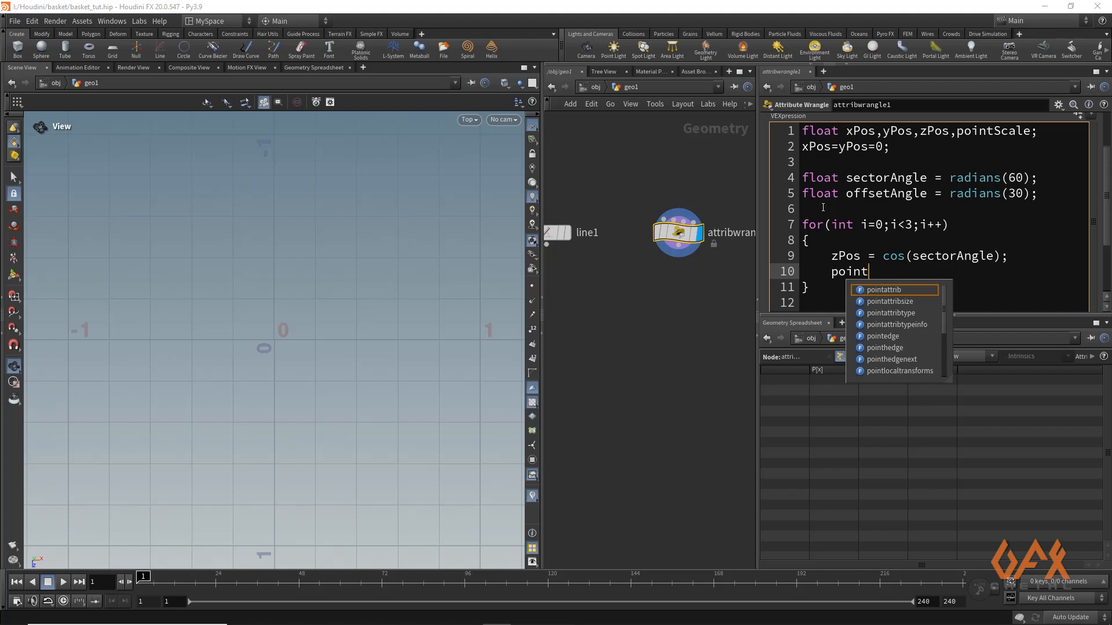
{"action": "type", "text": "Scale "}
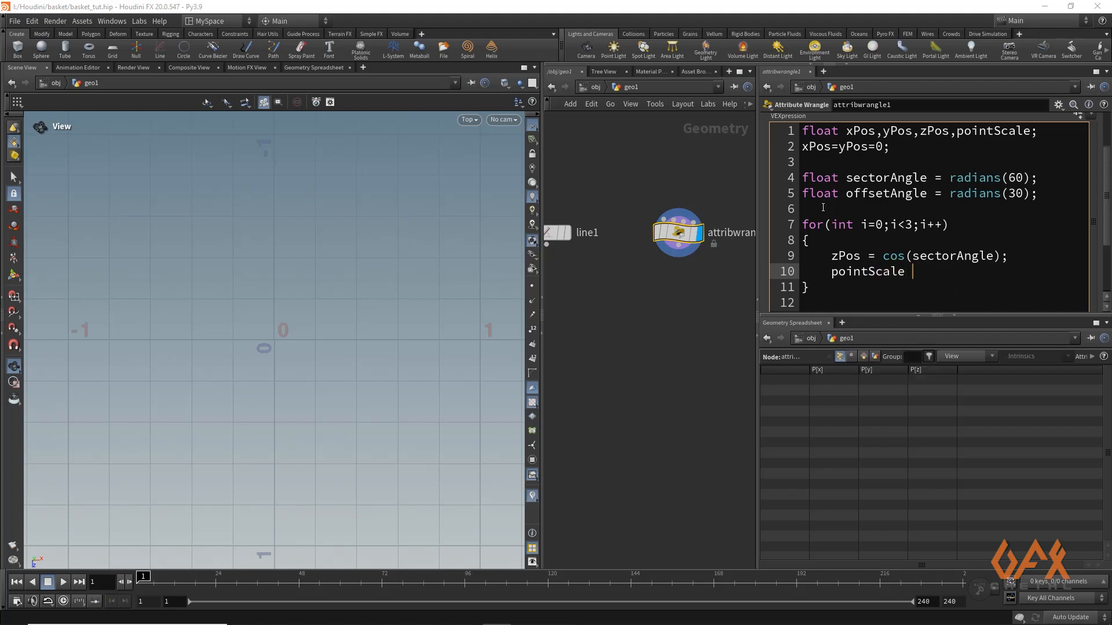
{"action": "type", "text": "= sin"}
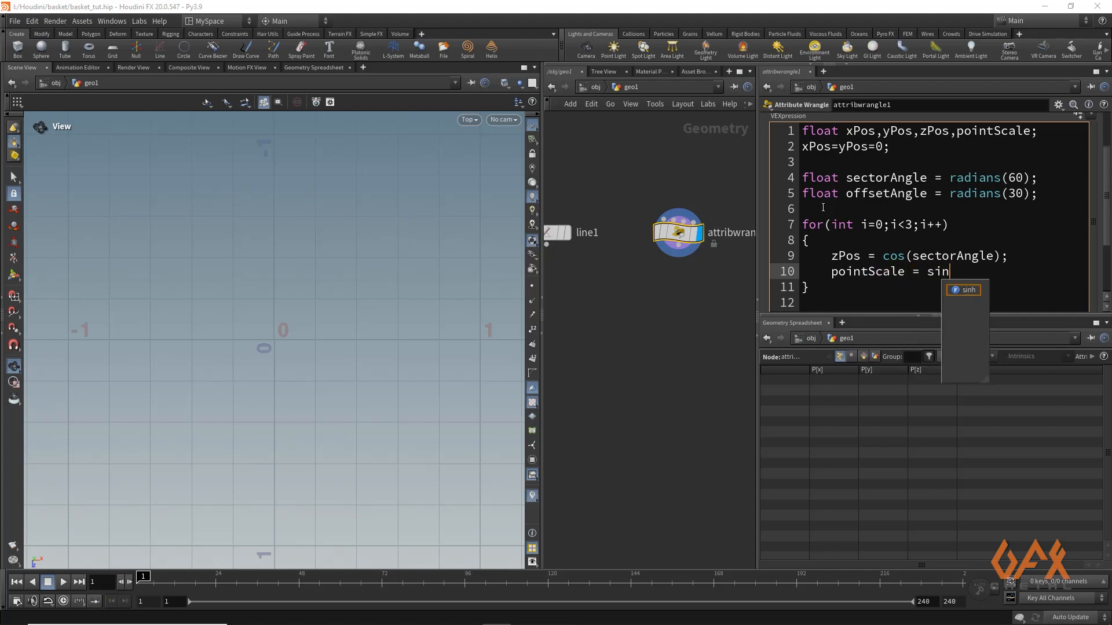
{"action": "type", "text": "(sec"}
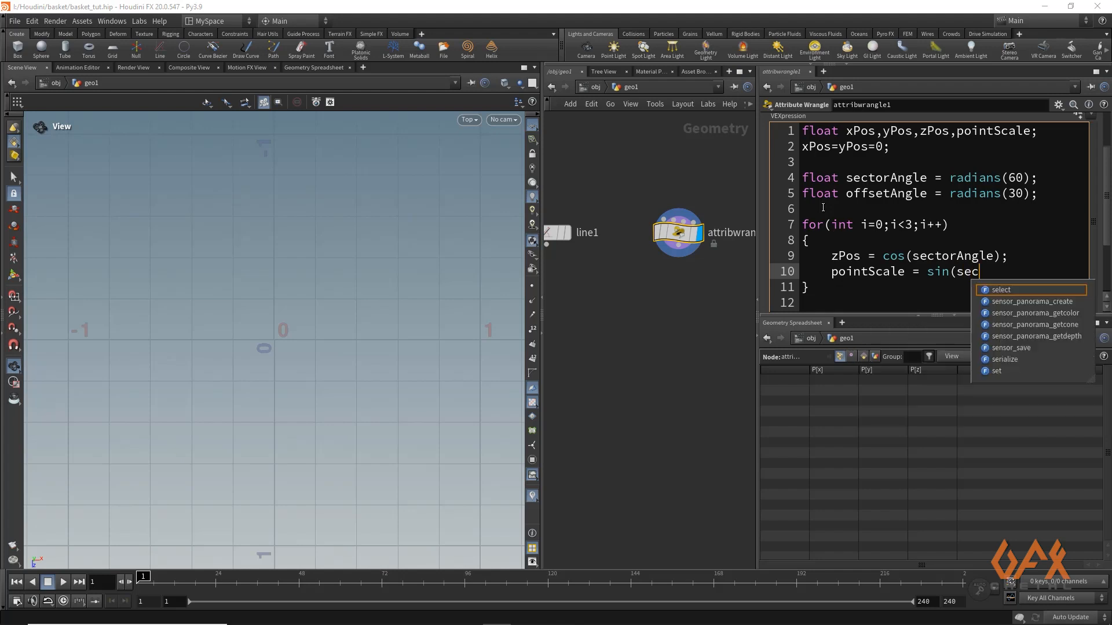
{"action": "type", "text": "torAn"}
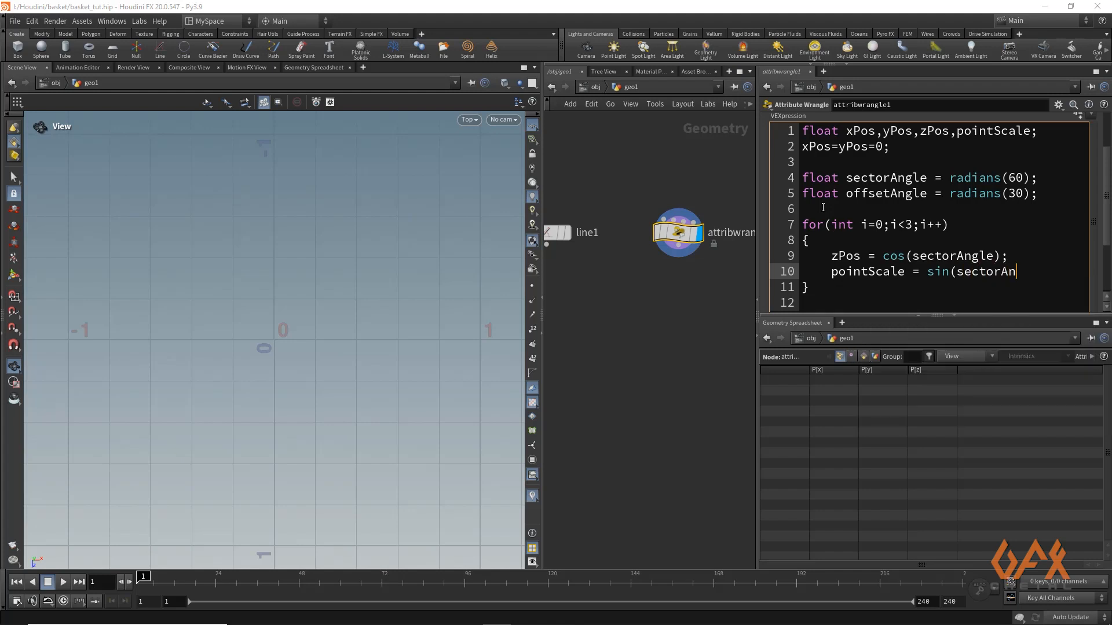
{"action": "type", "text": "gle);"}
{"action": "key", "text": "Return"}
Declare the position vector on line 11 with "vector newPosition = set(xPos,yPos,zPos);" and leave a blank line below it
{"action": "type", "text": "vec"}
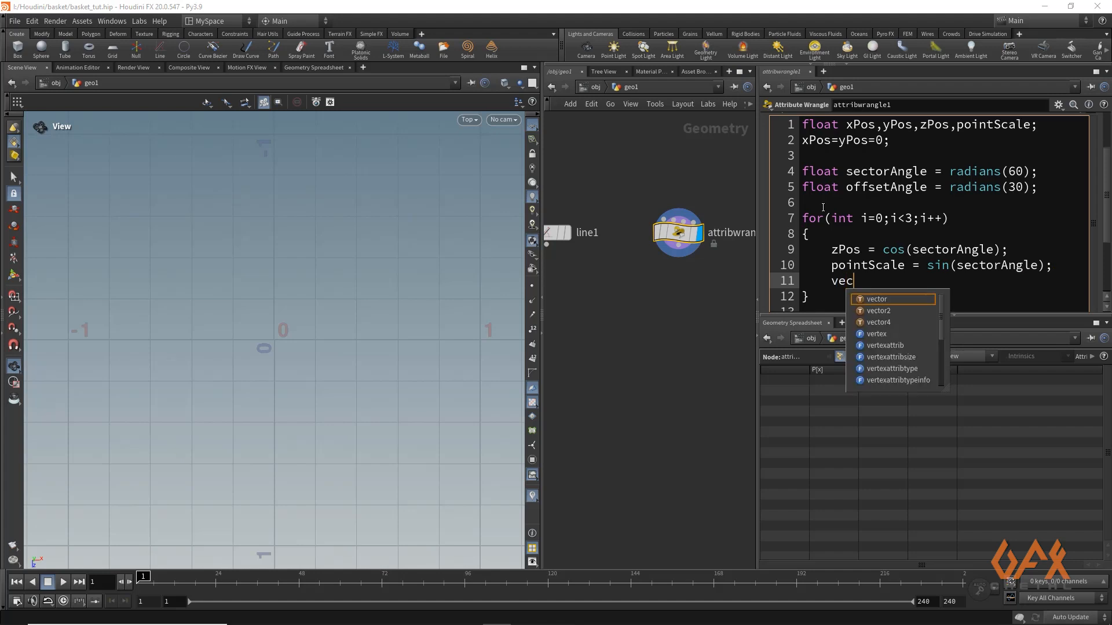
{"action": "type", "text": "tor "}
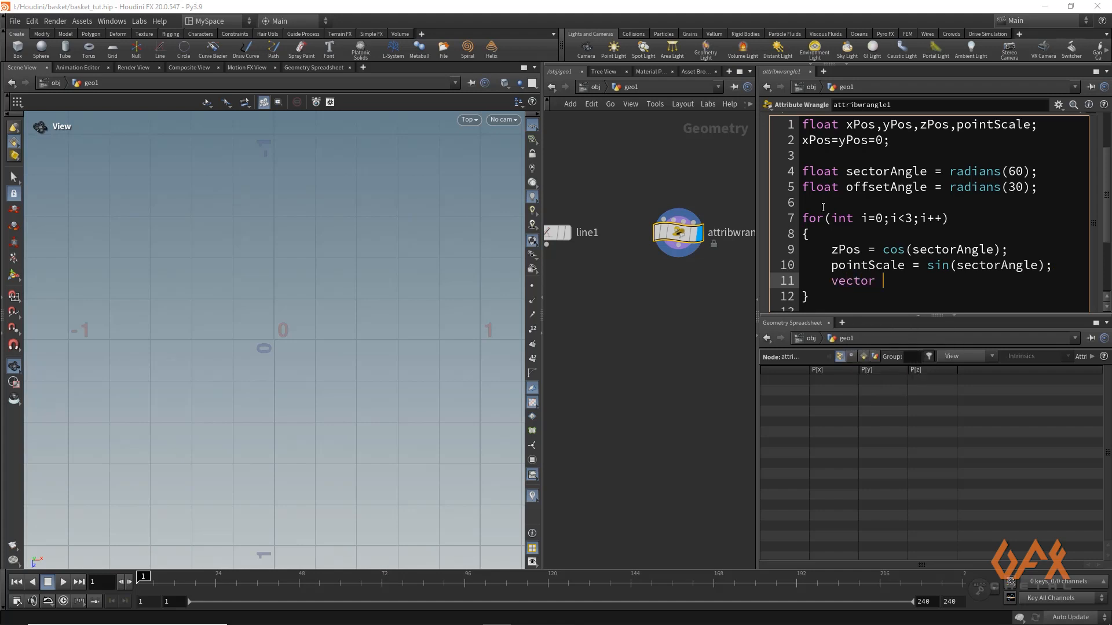
{"action": "type", "text": "newPosition = set(x"}
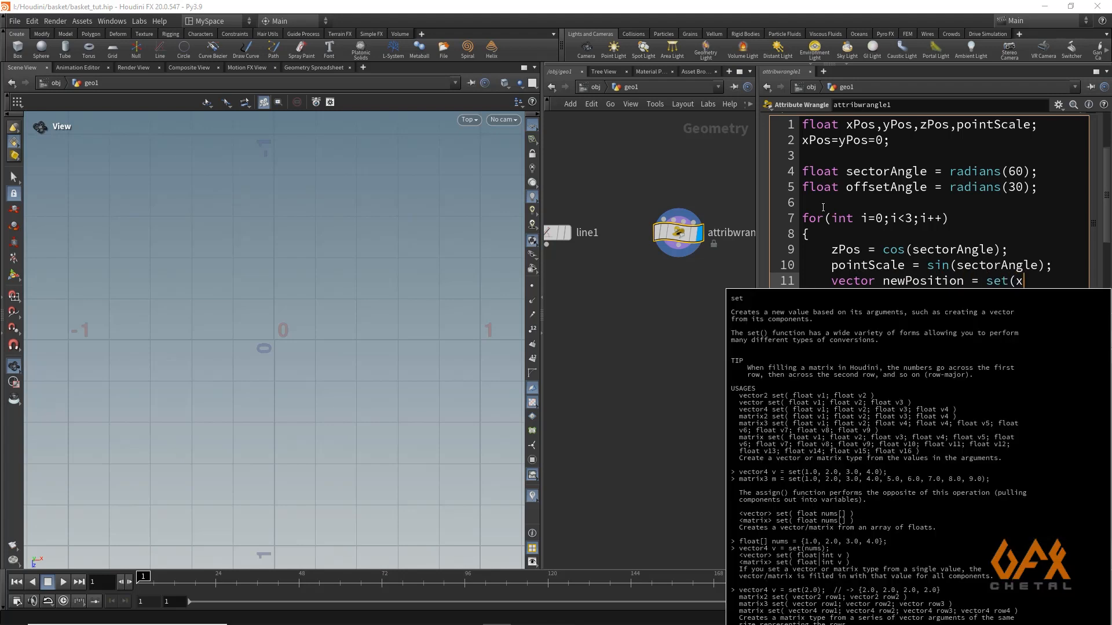
{"action": "type", "text": "Pos,yPos"}
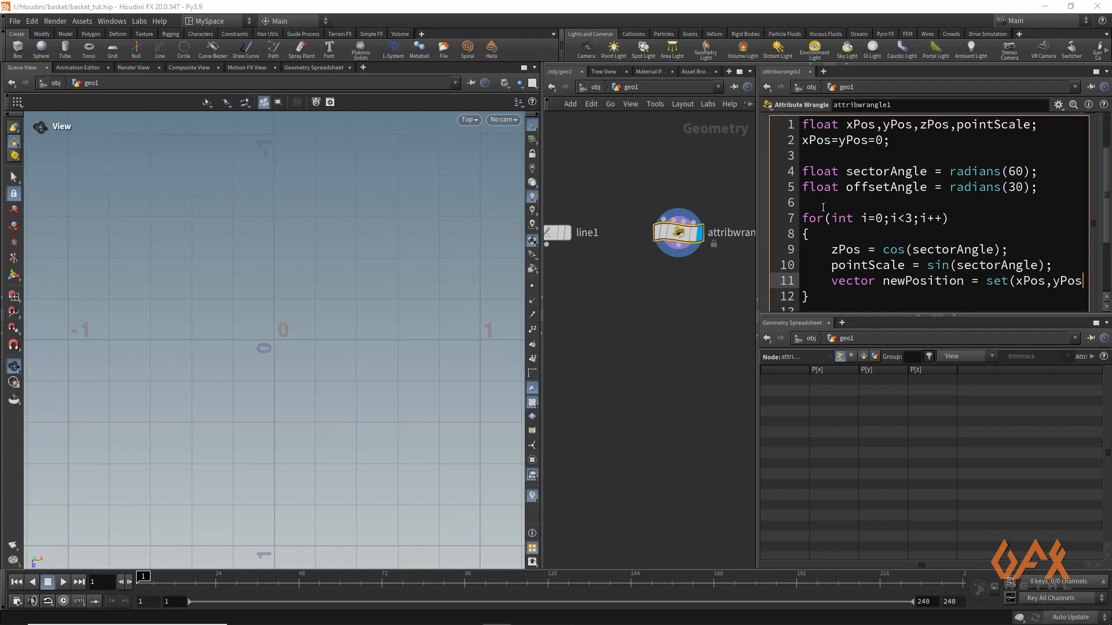
{"action": "type", "text": ",zPos"}
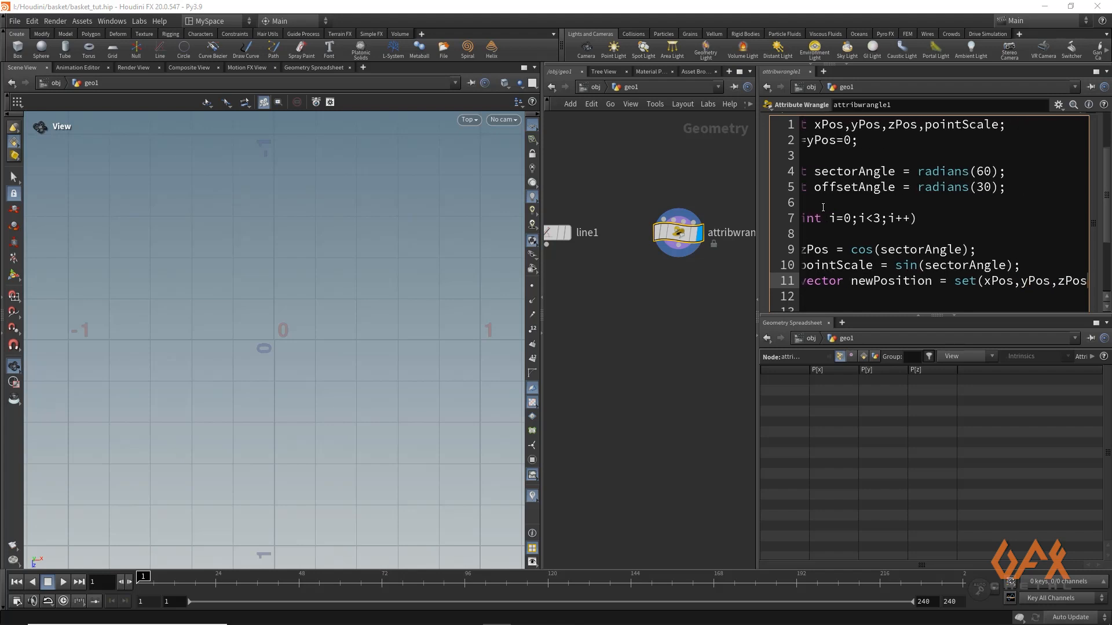
{"action": "type", "text": ");"}
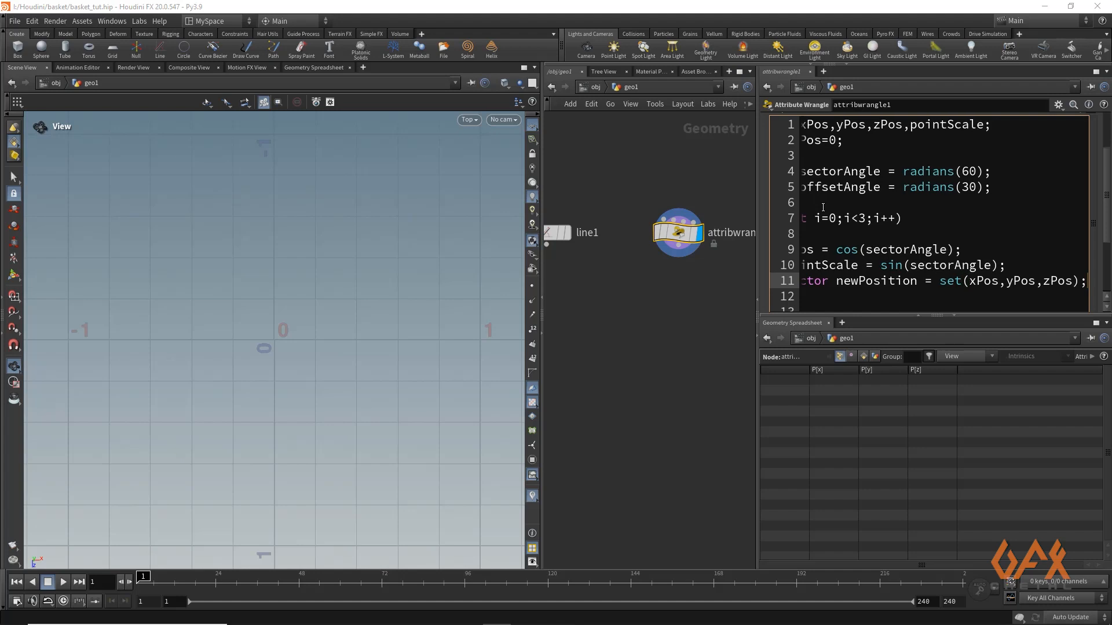
{"action": "key", "text": "Return"}
{"action": "key", "text": "Return"}
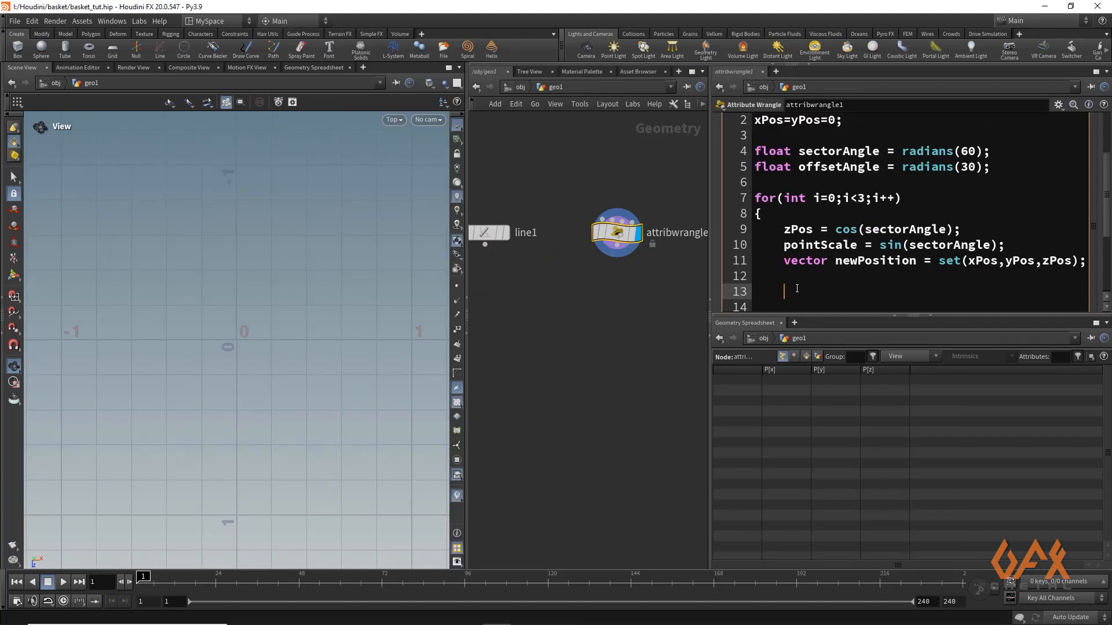
Create a point inside the loop on line 13 with "int newPoint = addpoint(0,newPosition);"
{"action": "type", "text": "int "}
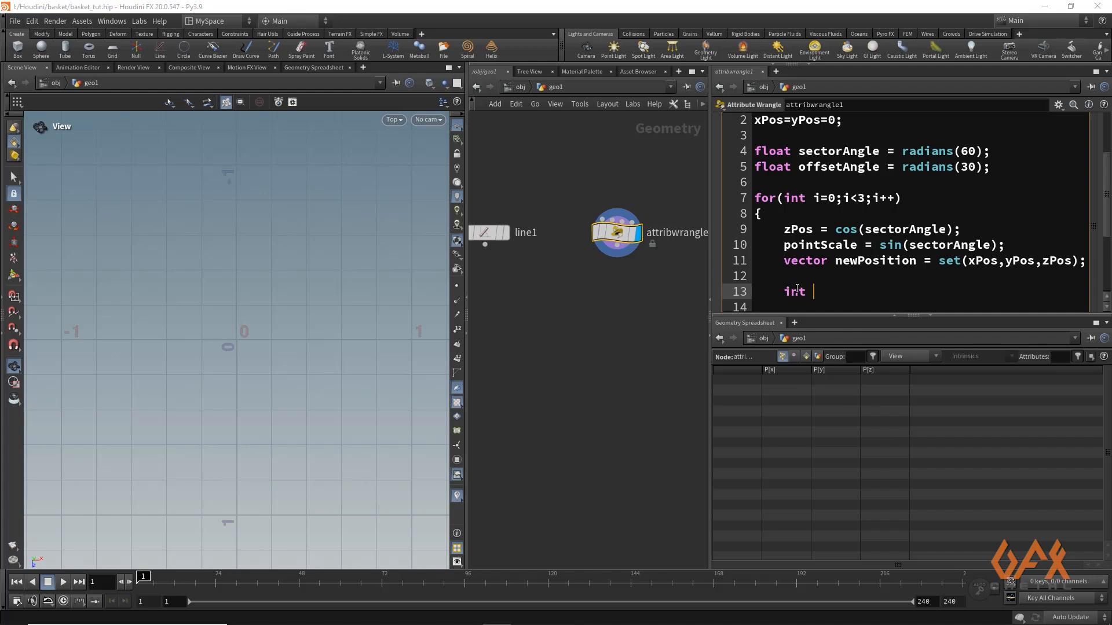
{"action": "type", "text": "newPoint = add"}
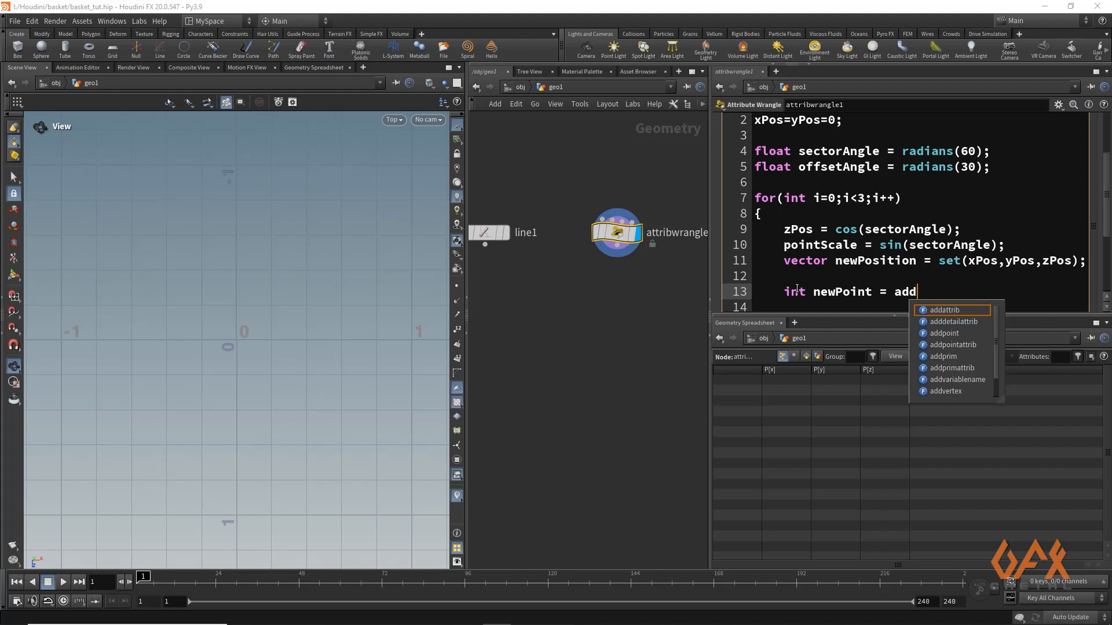
{"action": "type", "text": "p"}
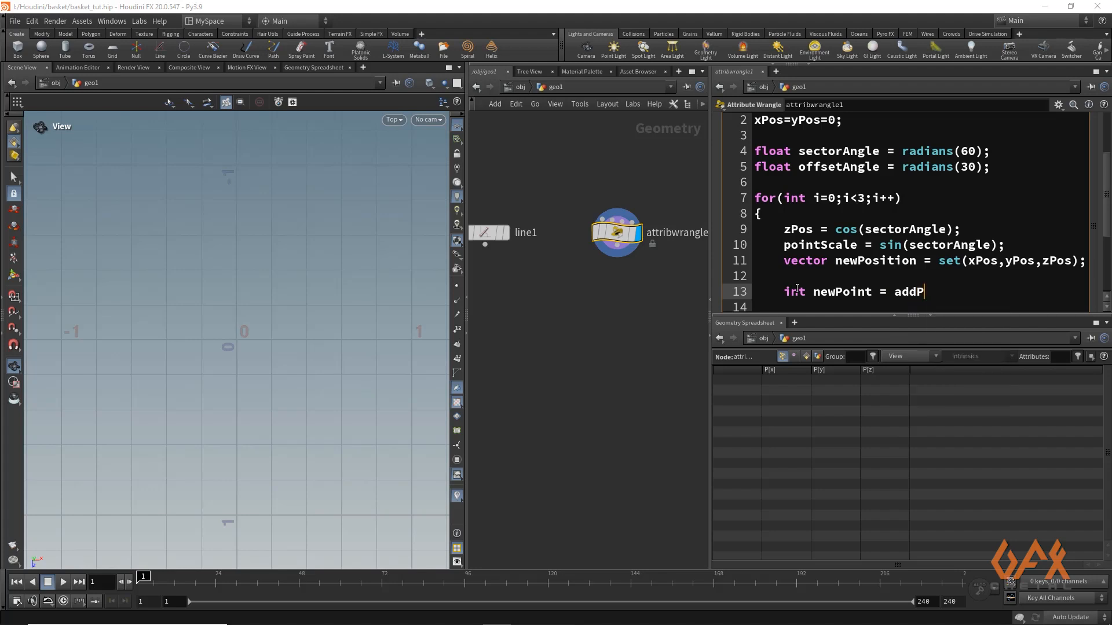
{"action": "type", "text": "oint"}
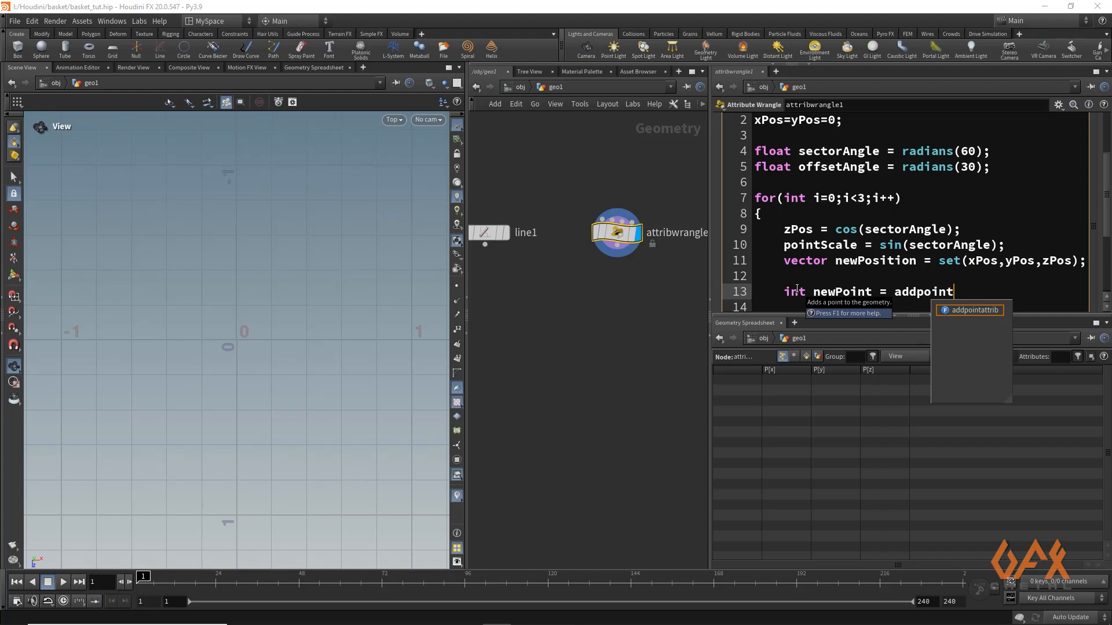
{"action": "type", "text": "("}
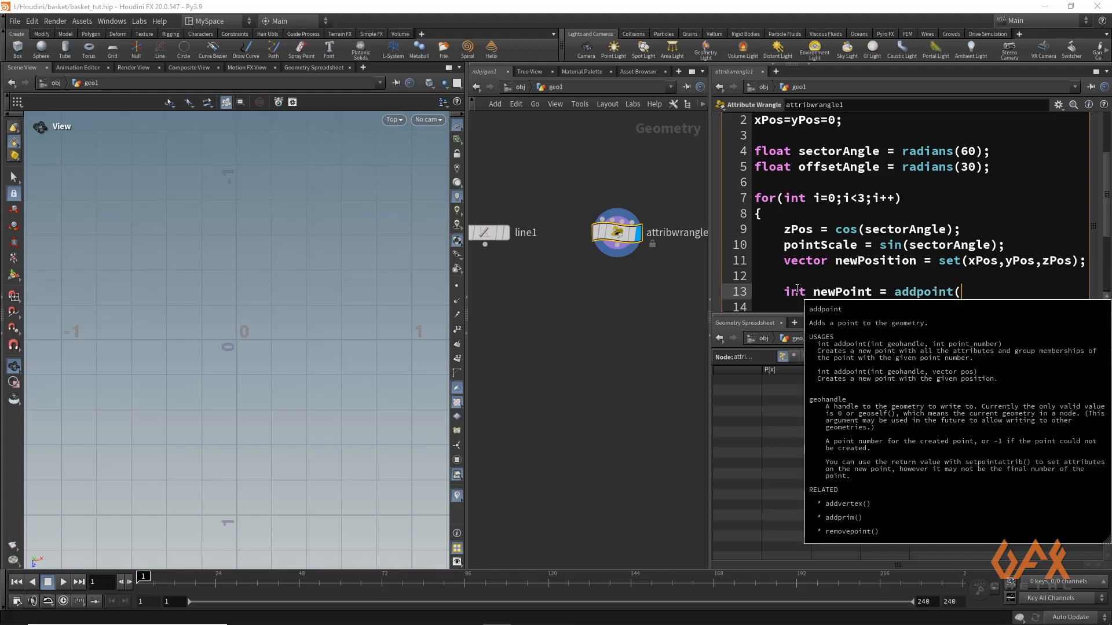
{"action": "type", "text": "0,"}
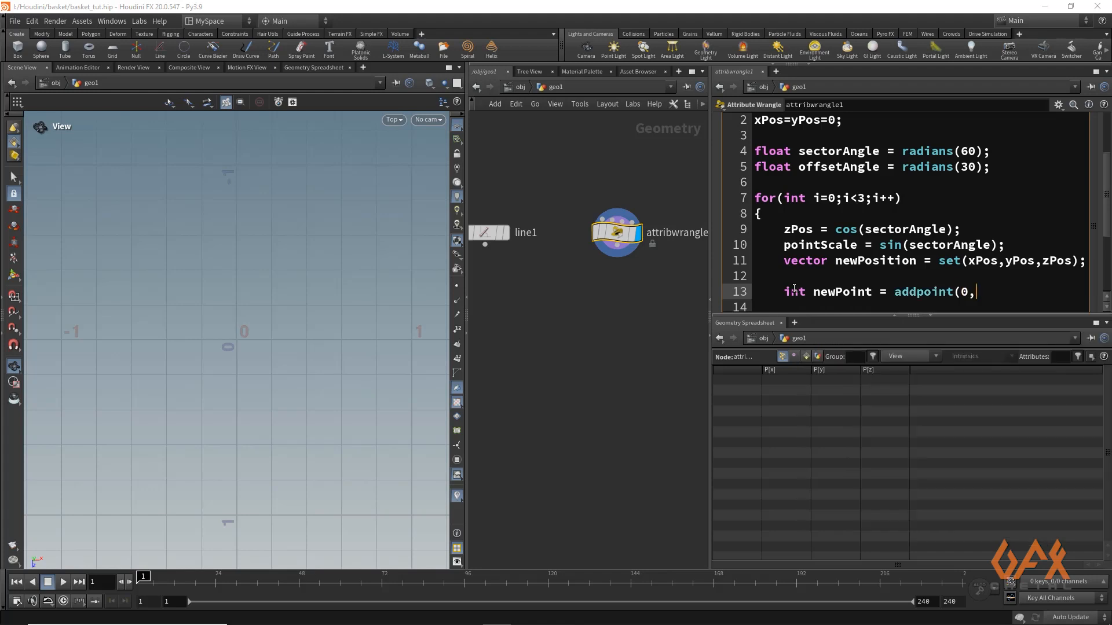
{"action": "type", "text": "newPosition)"}
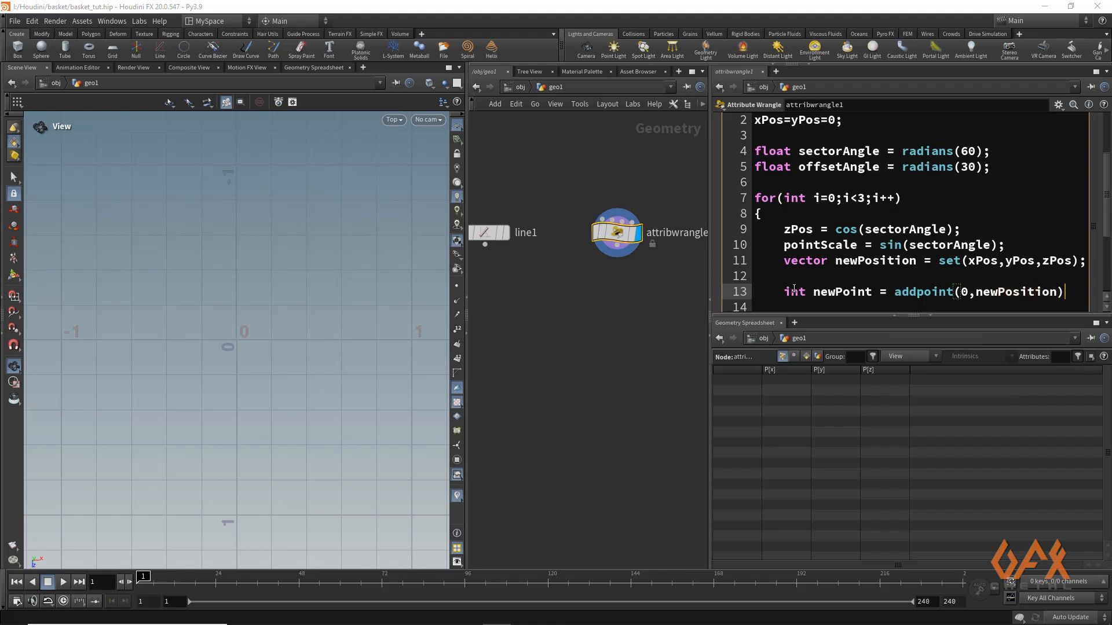
{"action": "type", "text": ";"}
{"action": "key", "text": "Return"}
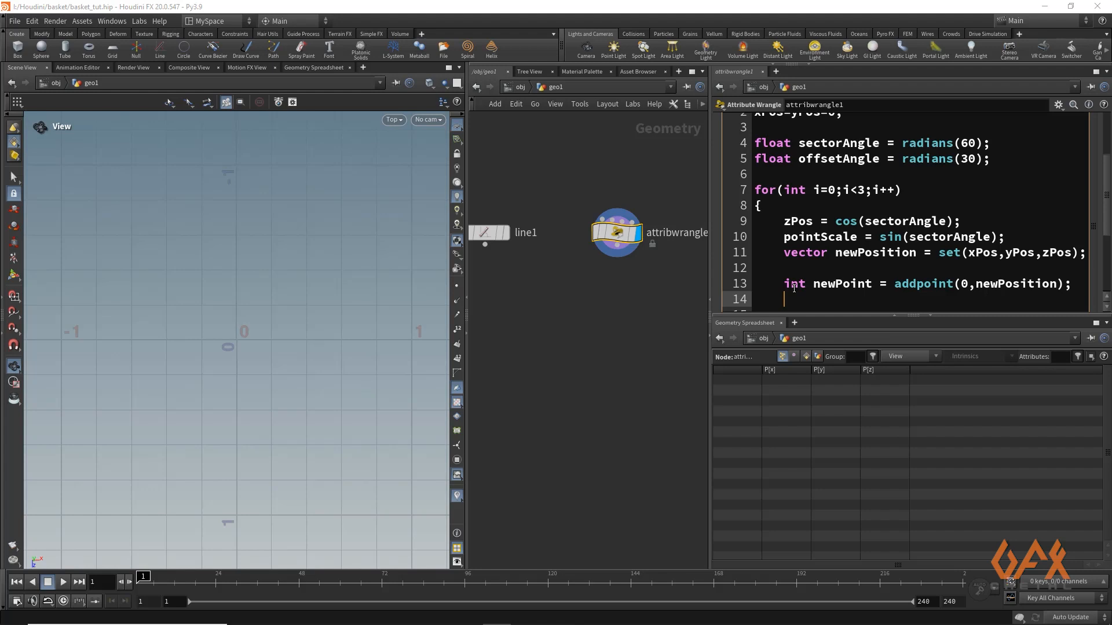
Assign the point's scale attribute on line 14 with "setpointattrib(0,"pscale",newPoint,pointScale);" and start a new line
{"action": "type", "text": "set"}
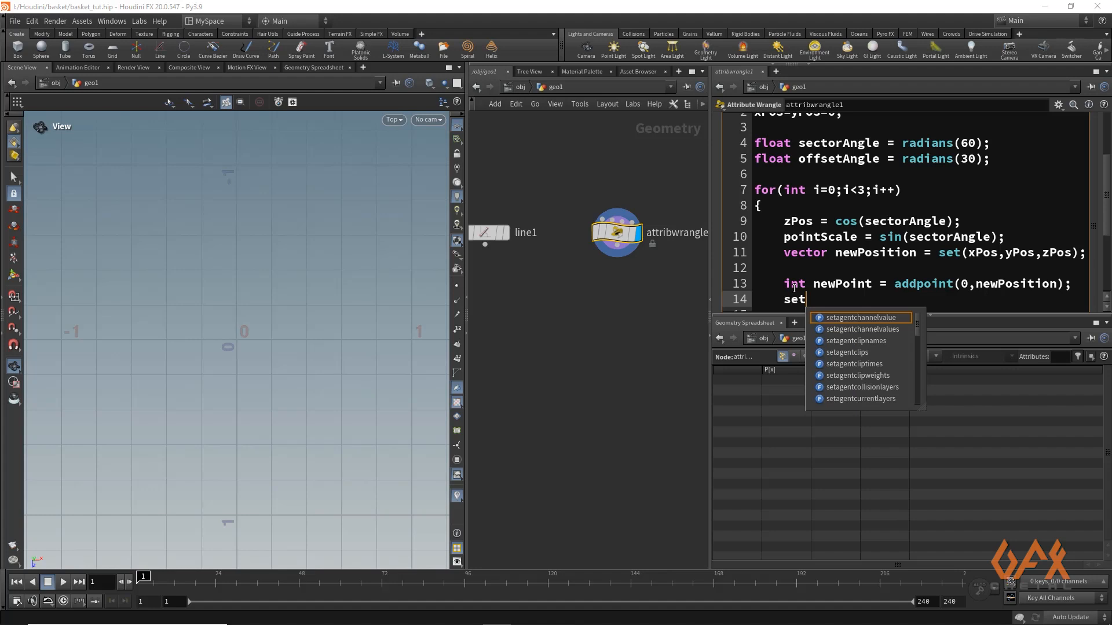
{"action": "type", "text": "point"}
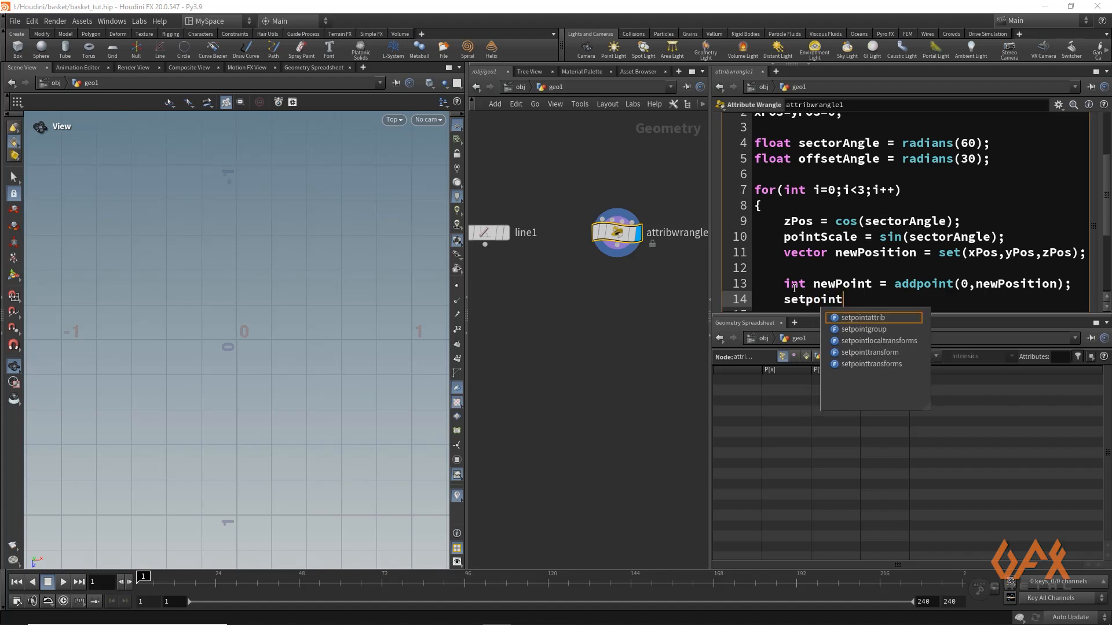
{"action": "key", "text": "Return"}
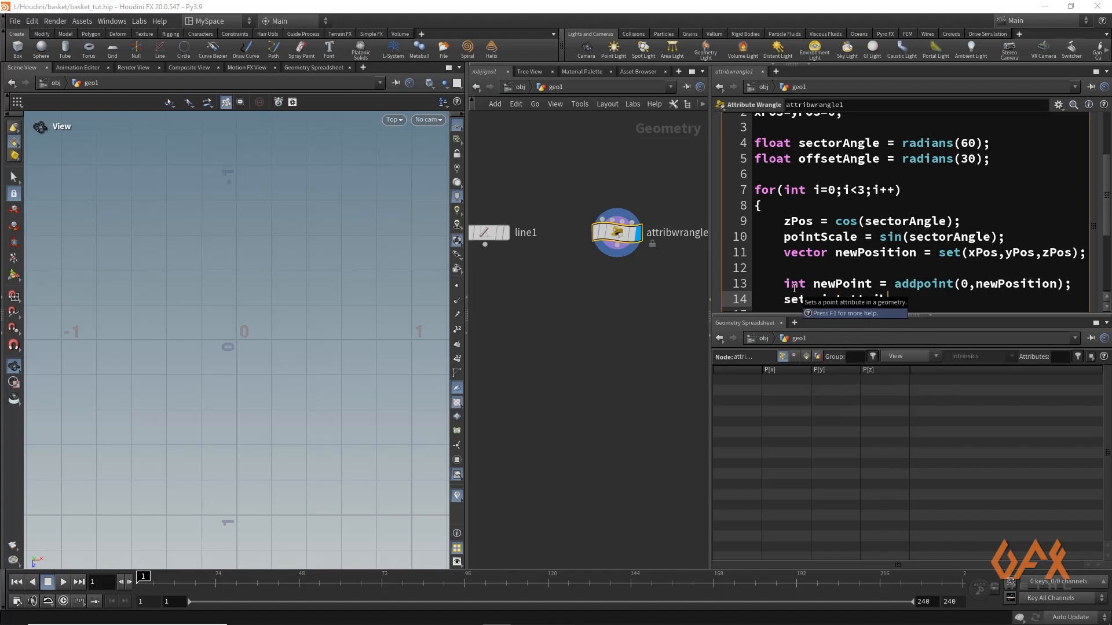
{"action": "type", "text": "(0,"}
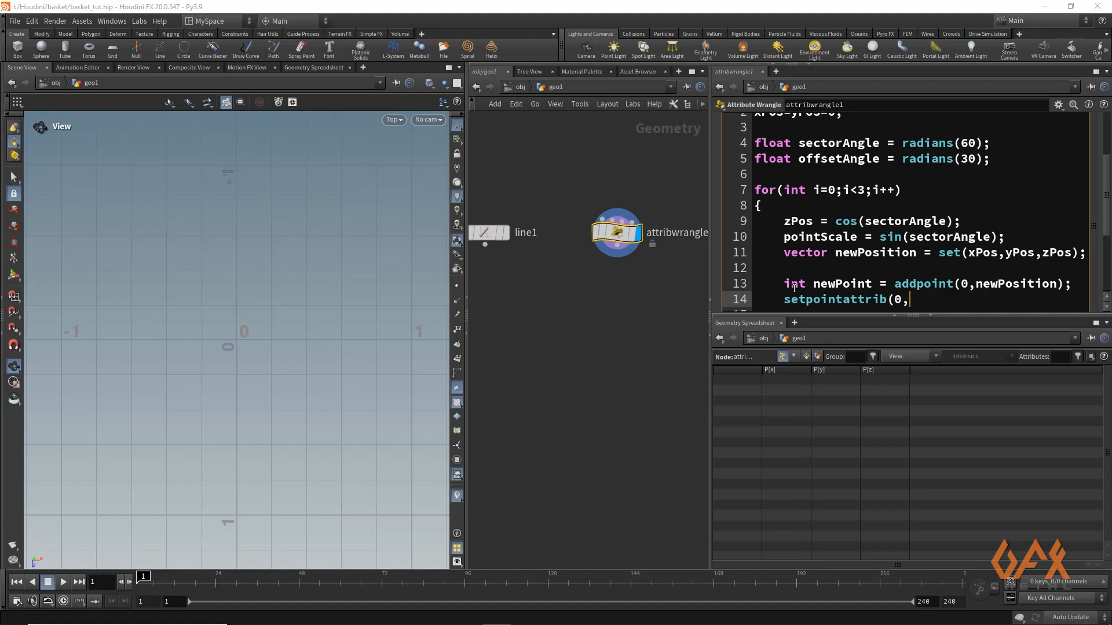
{"action": "type", "text": "\"pscale\",newPoin"}
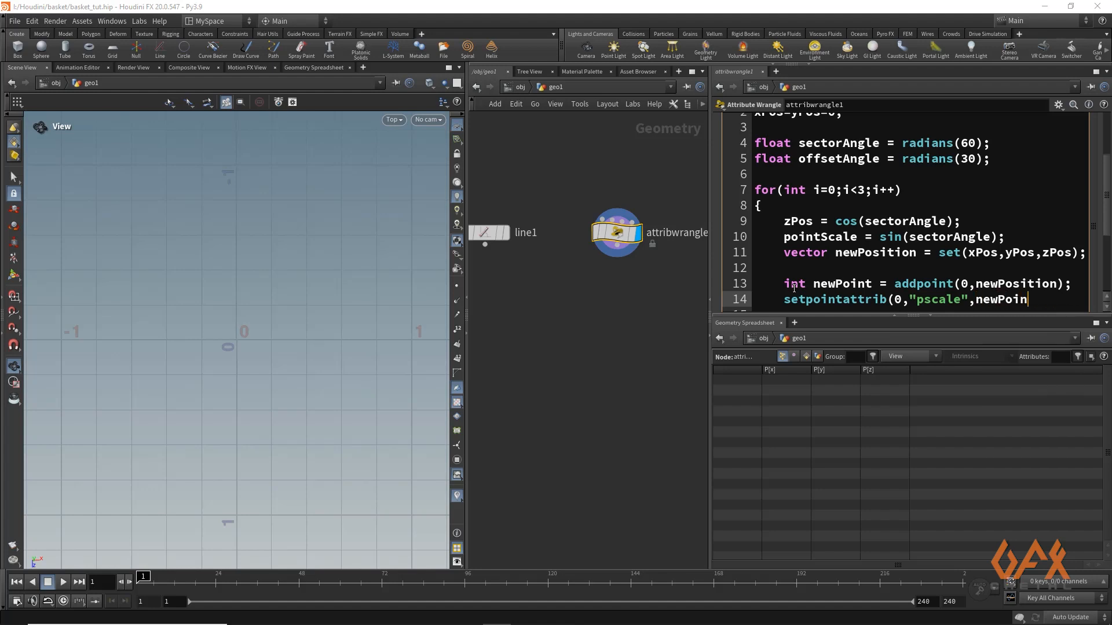
{"action": "type", "text": "t,point"}
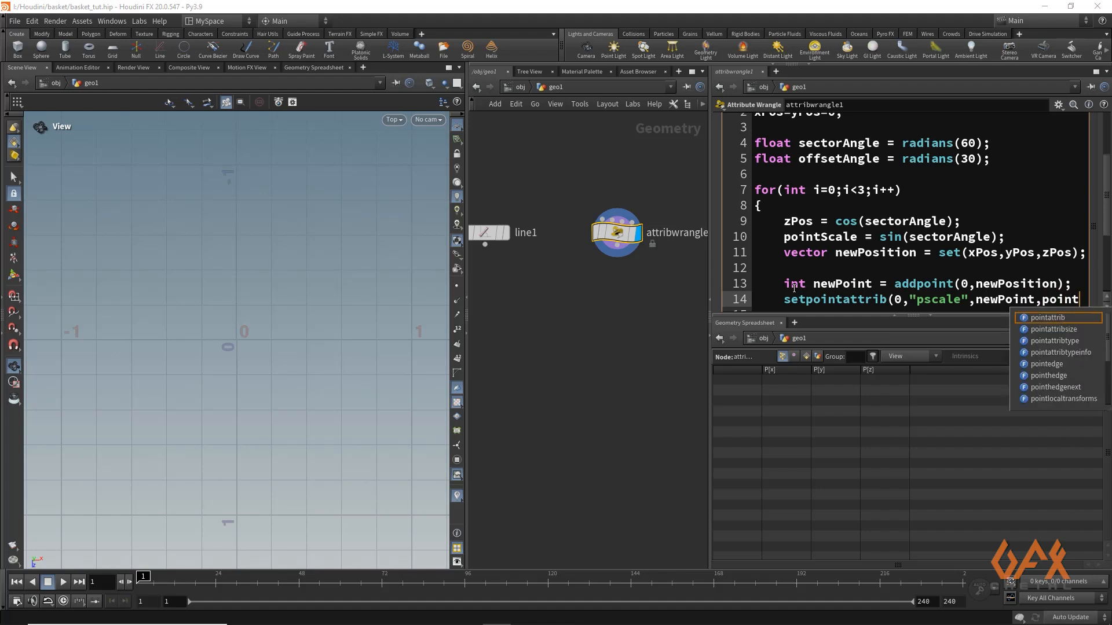
{"action": "type", "text": "Scale);"}
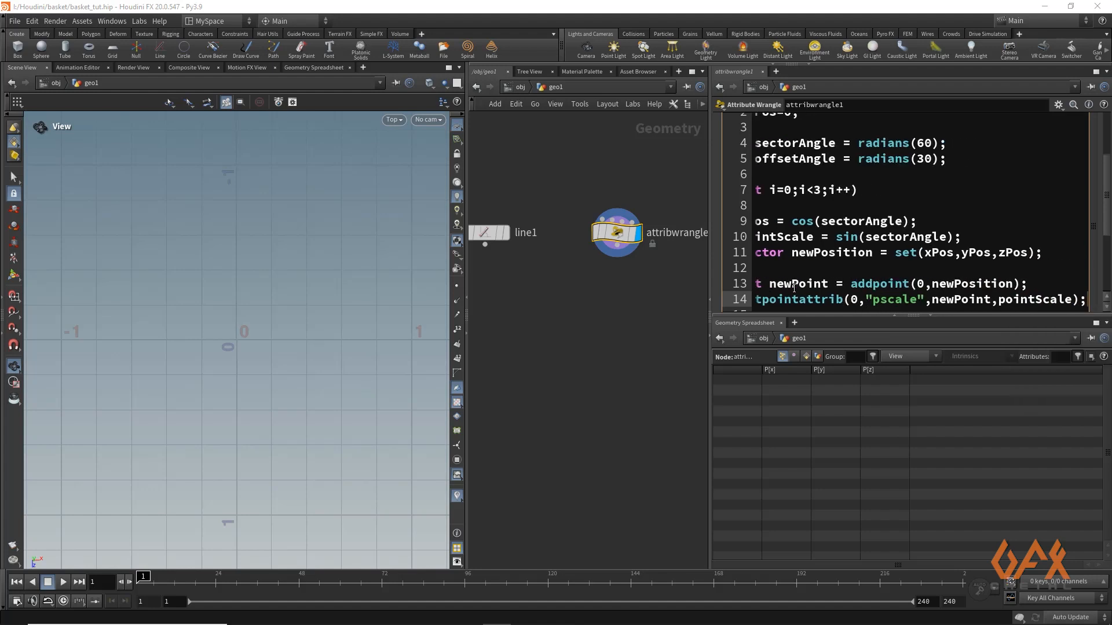
{"action": "key", "text": "Return"}
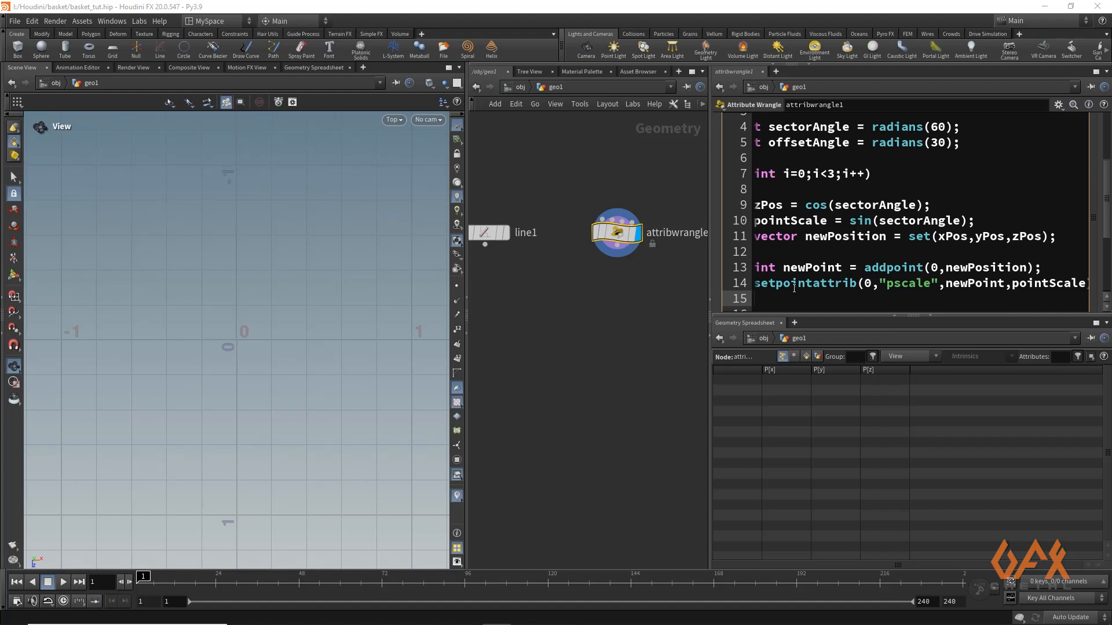
Enlarge the wrangle's code pane in height and width so that all of line 14 fits
{"action": "left_click_drag", "start_coordinate": [833, 316], "coordinate": [833, 365]}
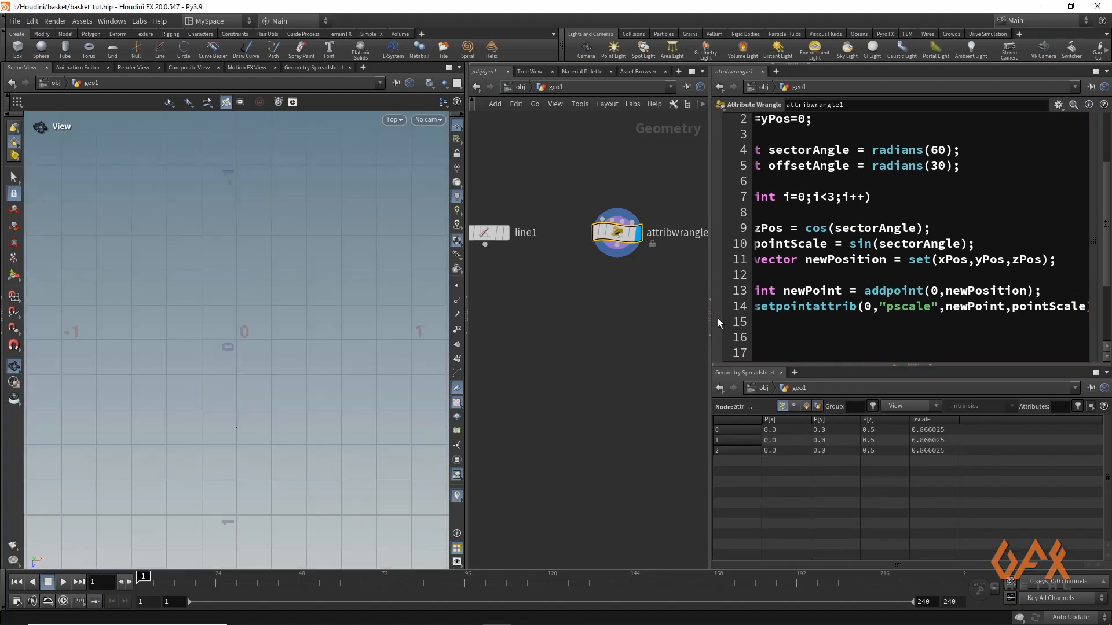
{"action": "left_click_drag", "start_coordinate": [706, 314], "coordinate": [679, 314]}
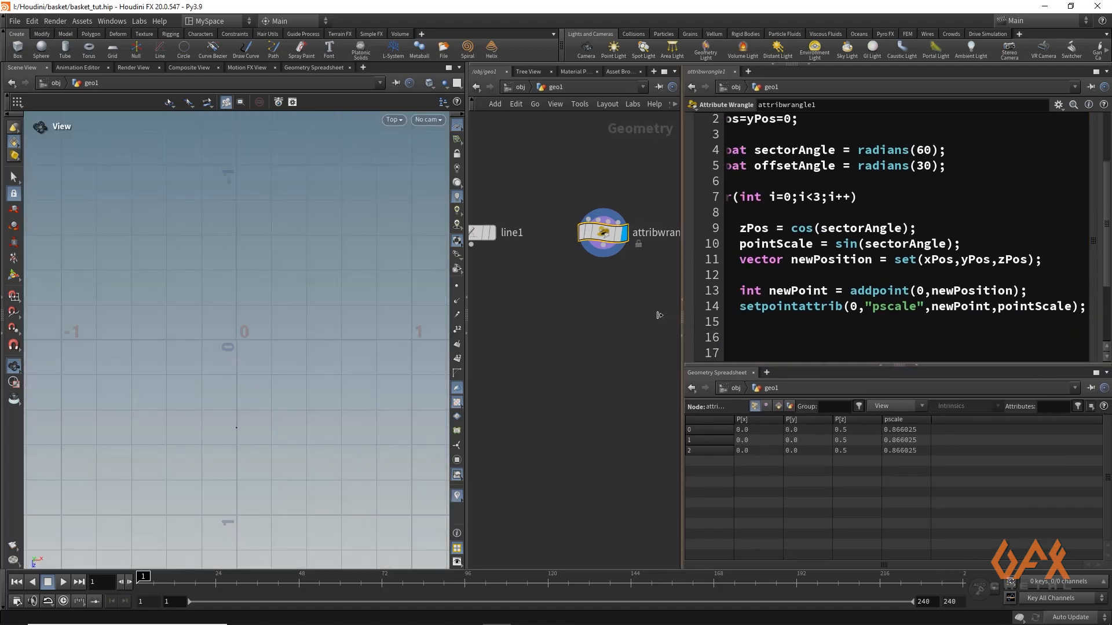
Increment the angle at the end of the loop body on line 16 with "sectorAngle += offsetAngle;"
{"action": "left_click", "coordinate": [760, 331]}
{"action": "type", "text": "se"}
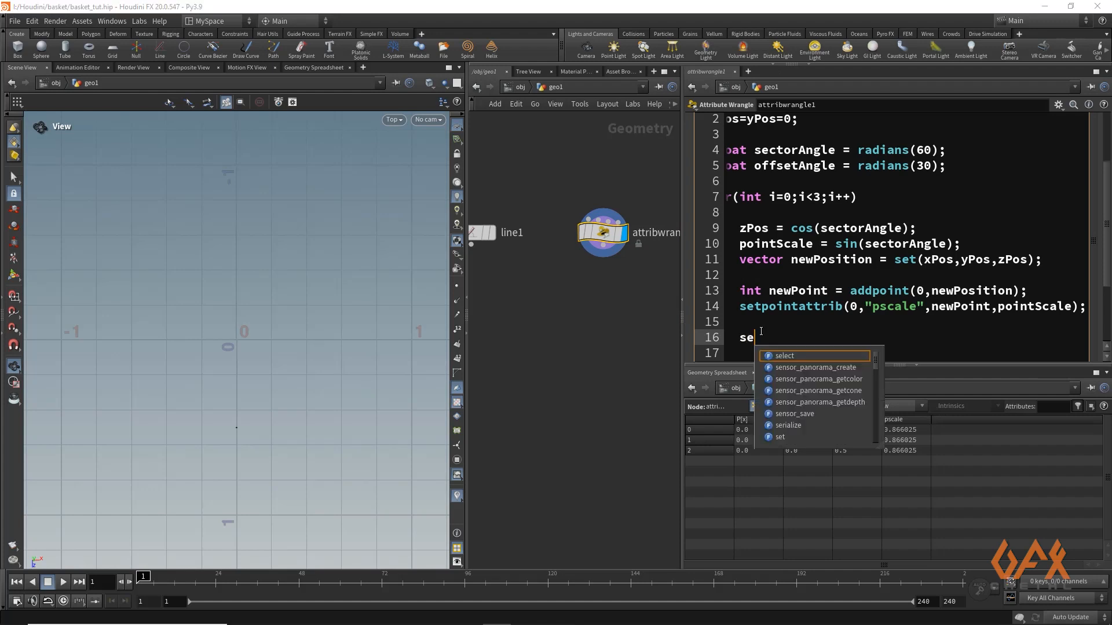
{"action": "type", "text": "ctorAngle"}
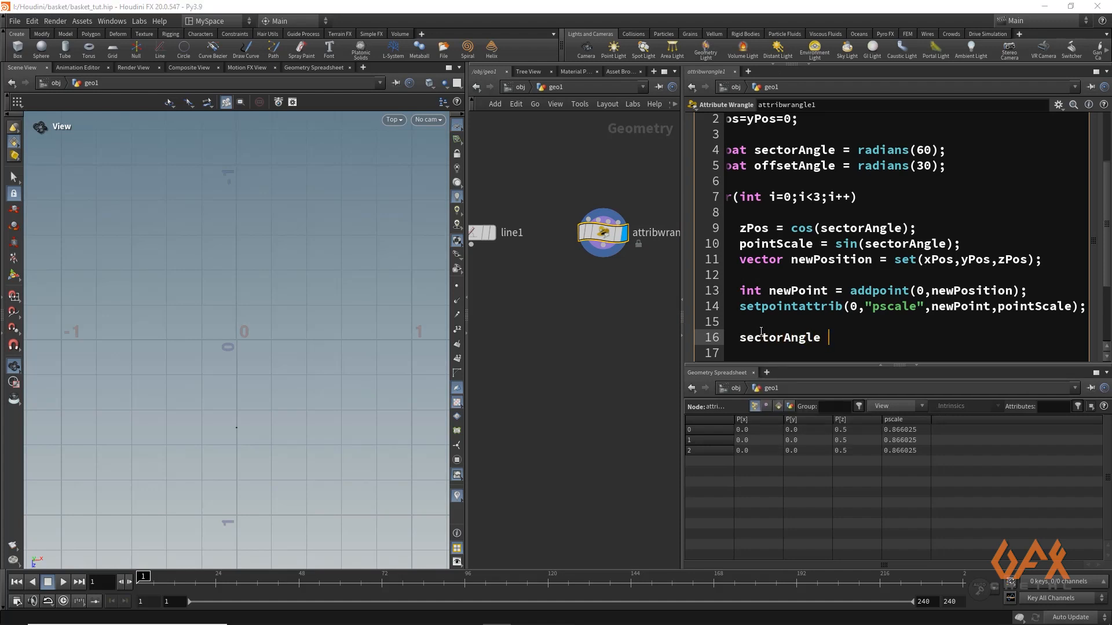
{"action": "type", "text": " += offsetAngle"}
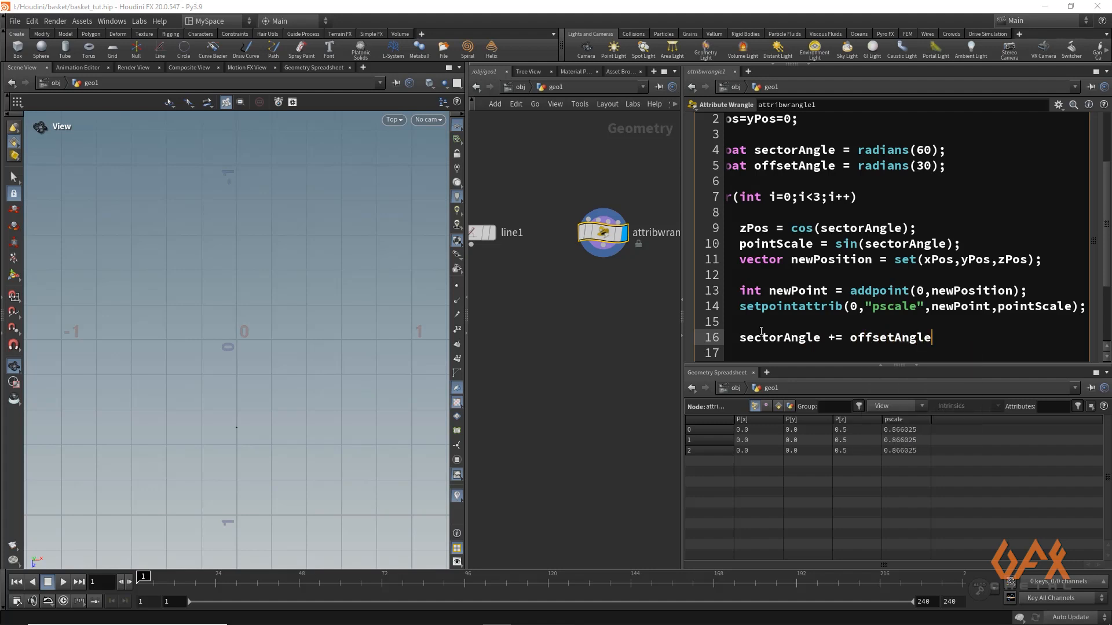
{"action": "type", "text": ";"}
Turn on the display of points in the viewport and widen the network editor pane
{"action": "left_click_drag", "start_coordinate": [1107, 209], "coordinate": [1107, 135]}
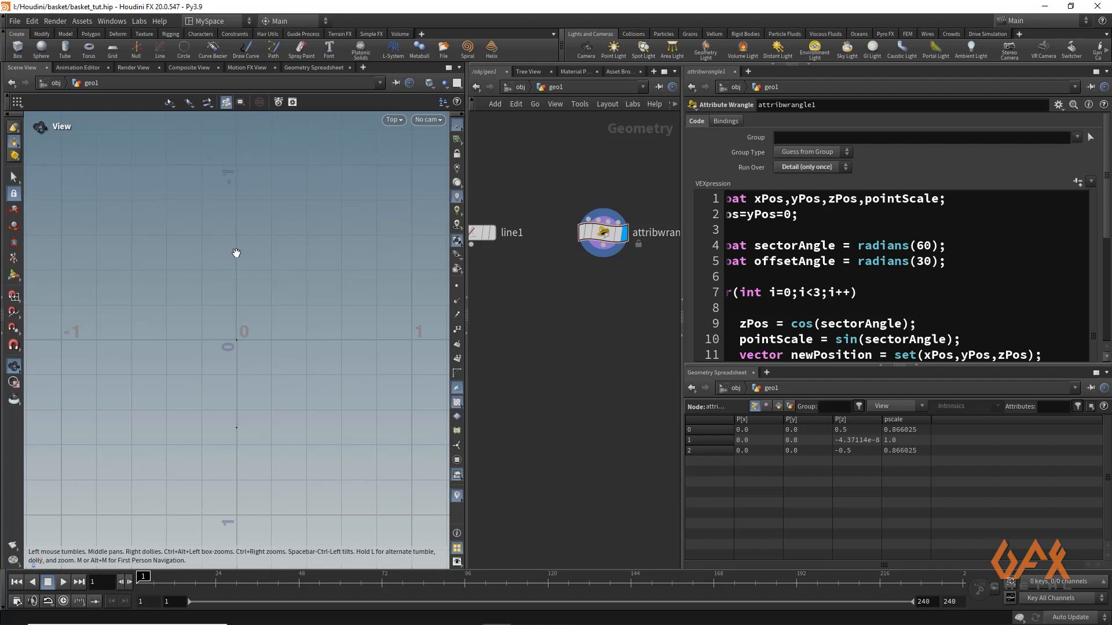
{"action": "left_click", "coordinate": [457, 286]}
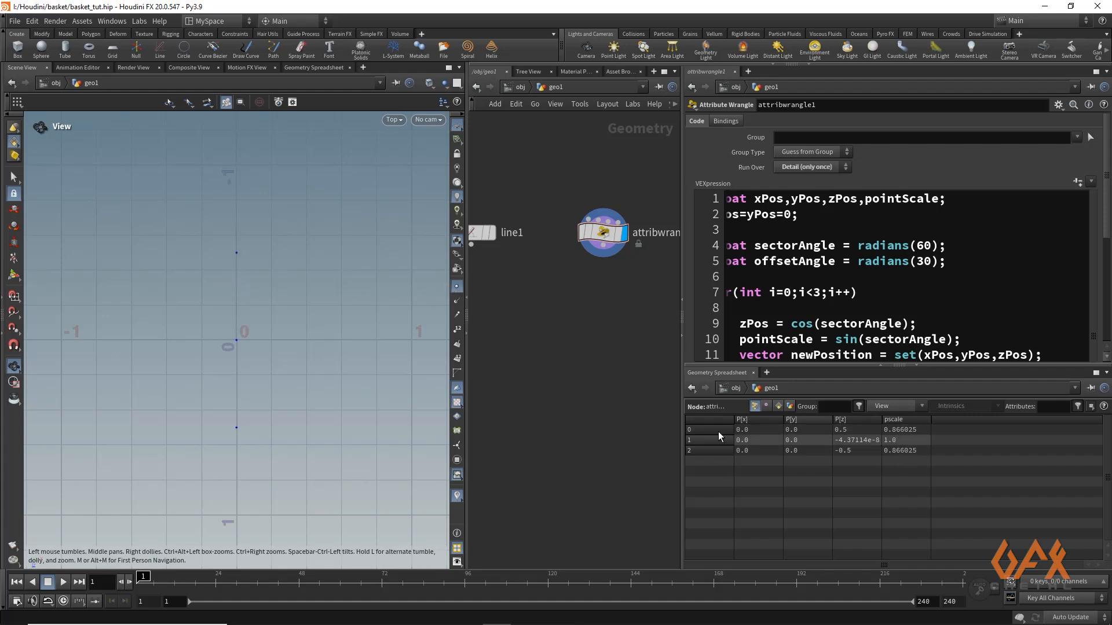
{"action": "middle_click_drag", "start_coordinate": [528, 362], "coordinate": [554, 390]}
{"action": "left_click_drag", "start_coordinate": [683, 320], "coordinate": [706, 320]}
{"action": "middle_click_drag", "start_coordinate": [575, 350], "coordinate": [578, 307]}
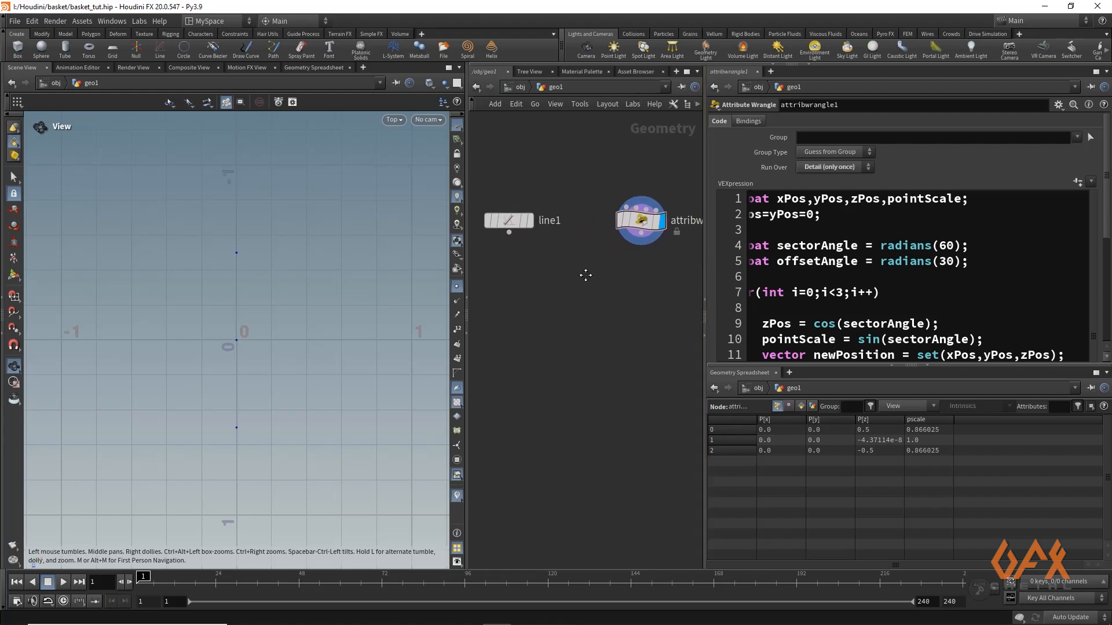
Add a Copy to Points node below the line1 and attribwrangle1 nodes
{"action": "key", "text": "Tab"}
{"action": "type", "text": "copy"}
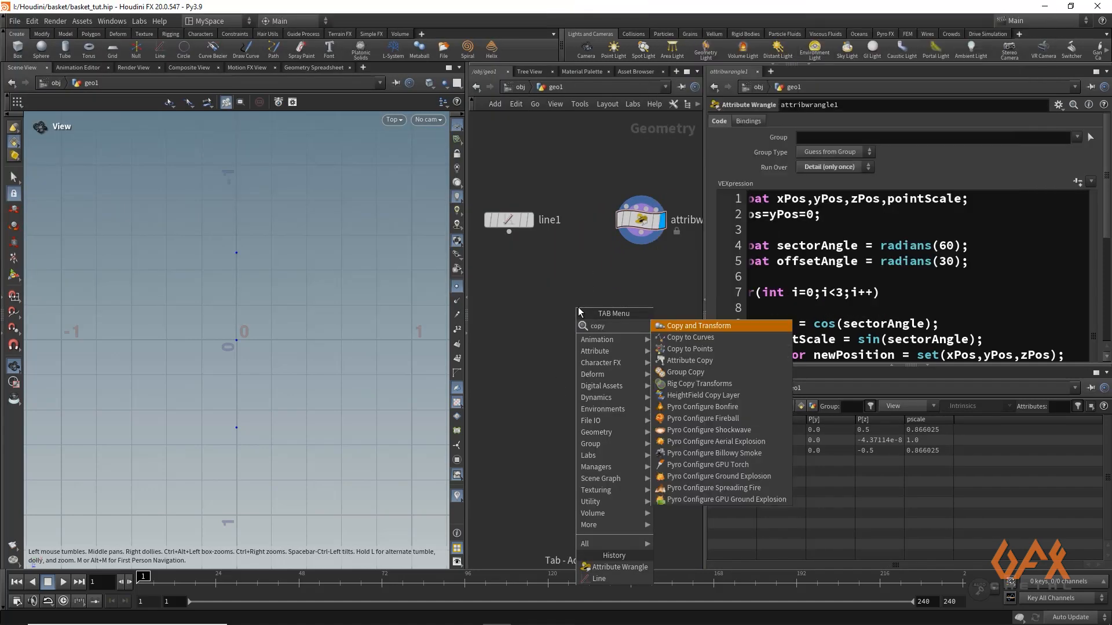
{"action": "key", "text": "Down"}
{"action": "key", "text": "Down"}
{"action": "key", "text": "Return"}
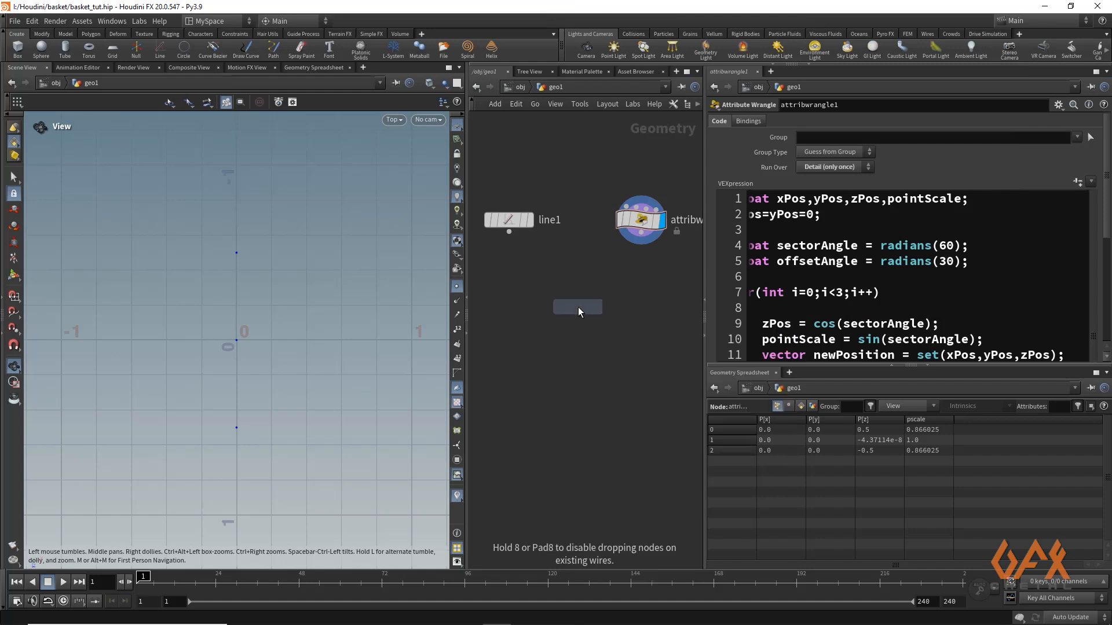
{"action": "left_click", "coordinate": [578, 307]}
Connect line1 to the first input and attribwrangle1 to the second input of the Copy to Points node, and display its output
{"action": "left_click", "coordinate": [509, 231]}
{"action": "left_click", "coordinate": [569, 295]}
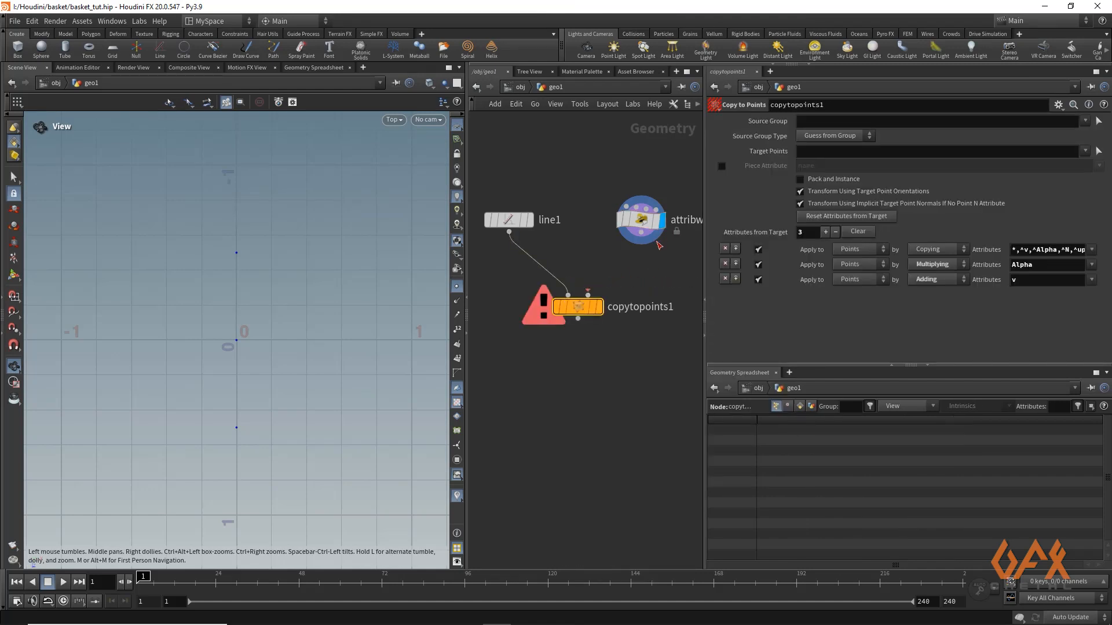
{"action": "left_click", "coordinate": [641, 231]}
{"action": "left_click", "coordinate": [587, 296]}
{"action": "left_click", "coordinate": [599, 307]}
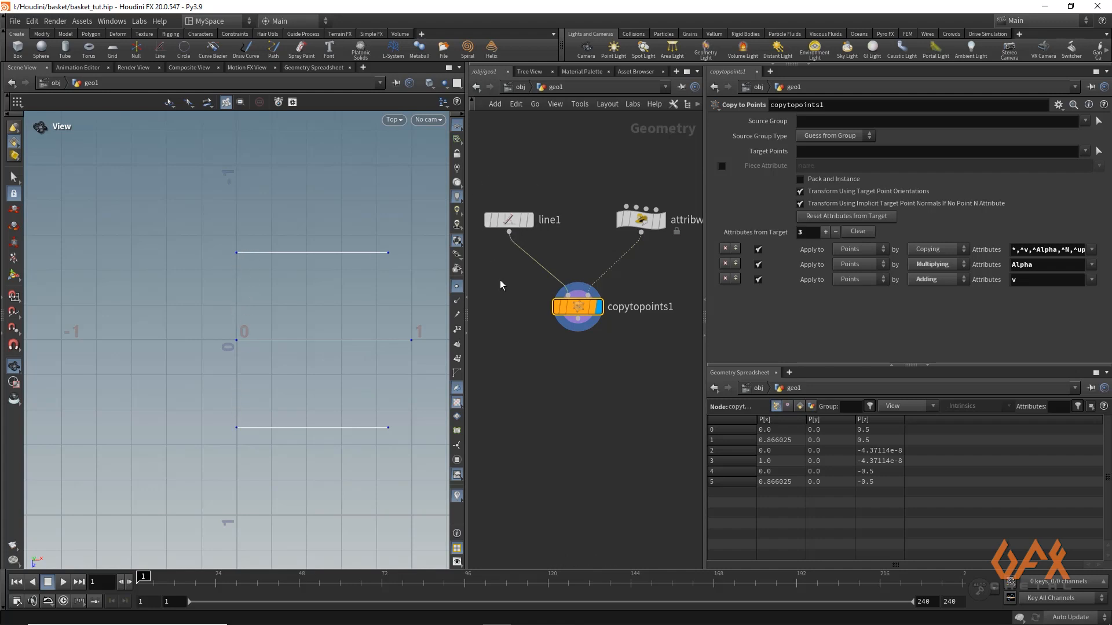
Raise the line1 node to make room below it and switch the network wires to the curved style
{"action": "middle_click_drag", "start_coordinate": [499, 280], "coordinate": [537, 316]}
{"action": "left_click_drag", "start_coordinate": [544, 258], "coordinate": [539, 230]}
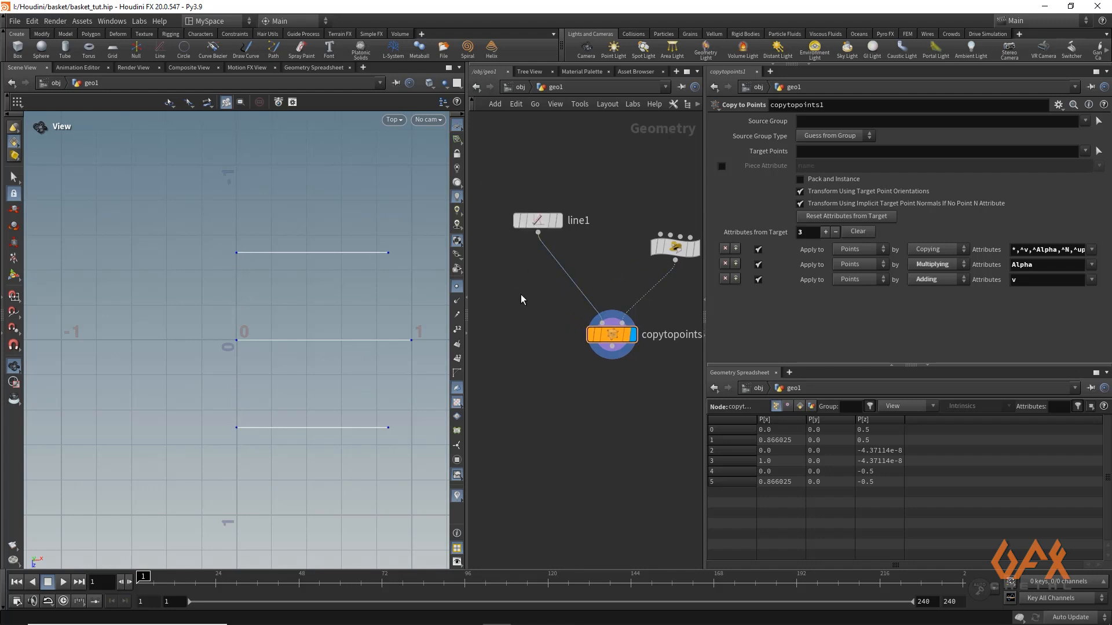
{"action": "key", "text": "shift+s"}
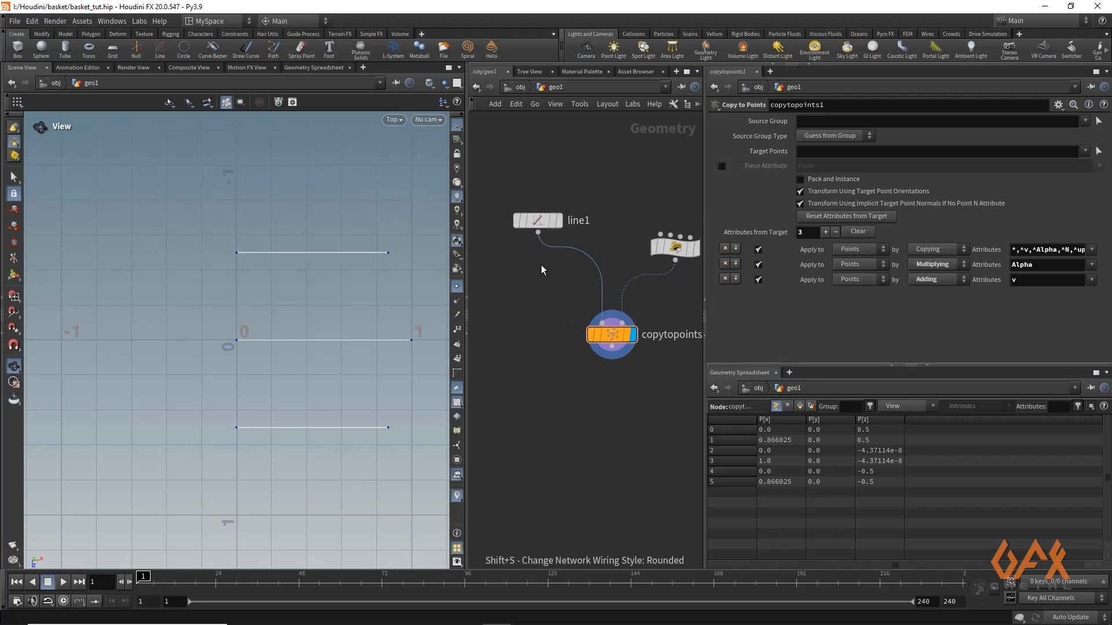
Insert a Group node between line1 and the Copy to Points node
{"action": "left_click", "coordinate": [538, 233]}
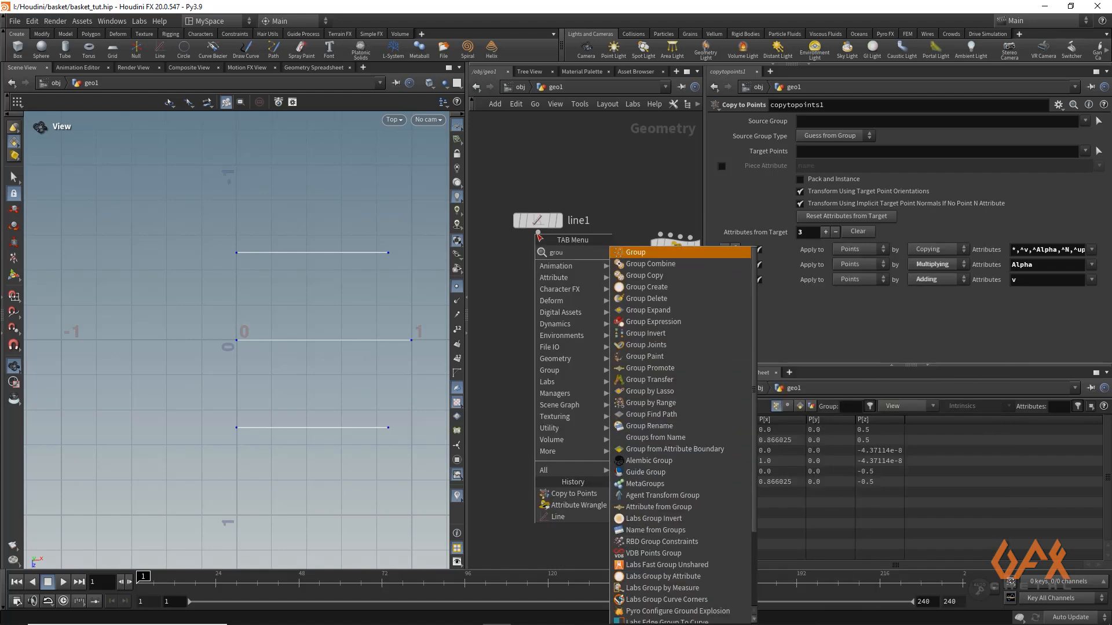
{"action": "type", "text": "grou"}
{"action": "key", "text": "Return"}
{"action": "left_click", "coordinate": [538, 270]}
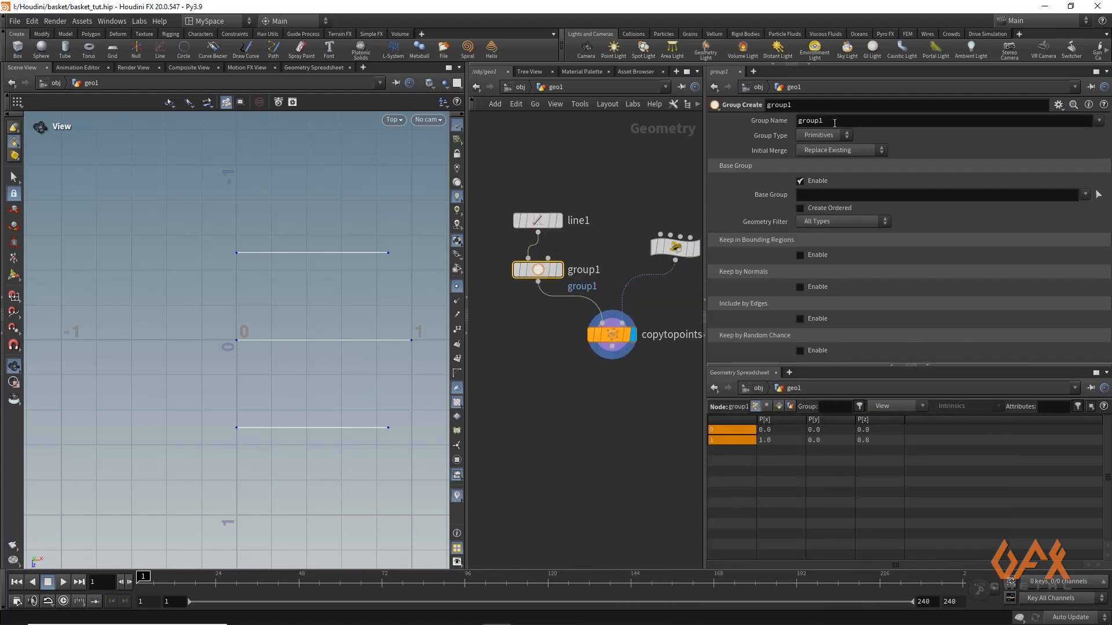
Name the group centerpoint_group
{"action": "left_click_drag", "start_coordinate": [835, 123], "coordinate": [721, 120]}
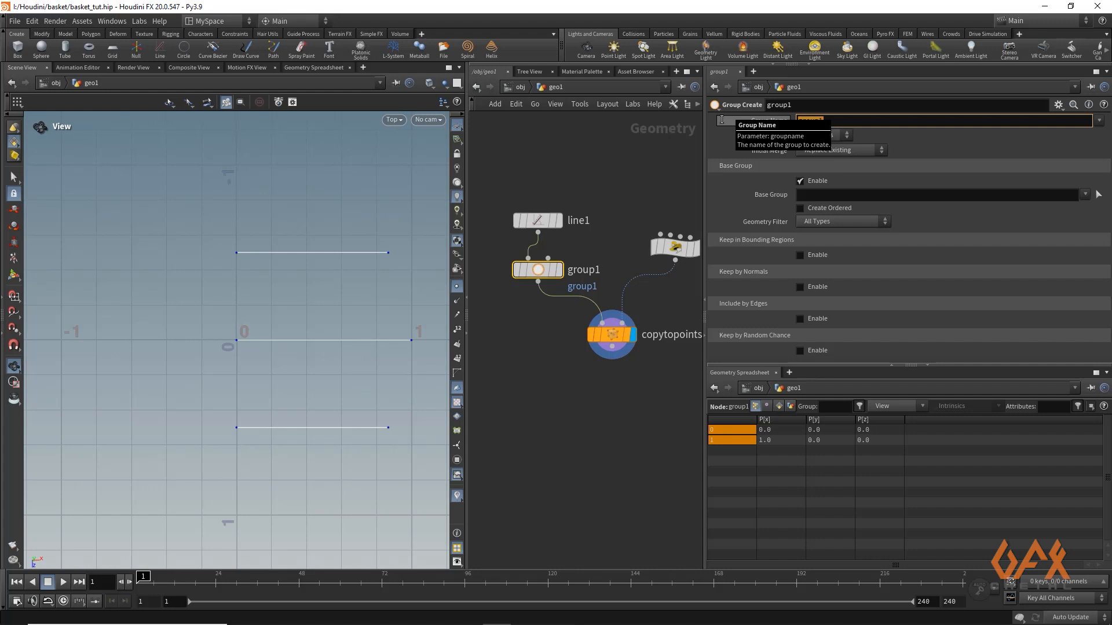
{"action": "type", "text": "s"}
{"action": "type", "text": "enter"}
{"action": "type", "text": "poin"}
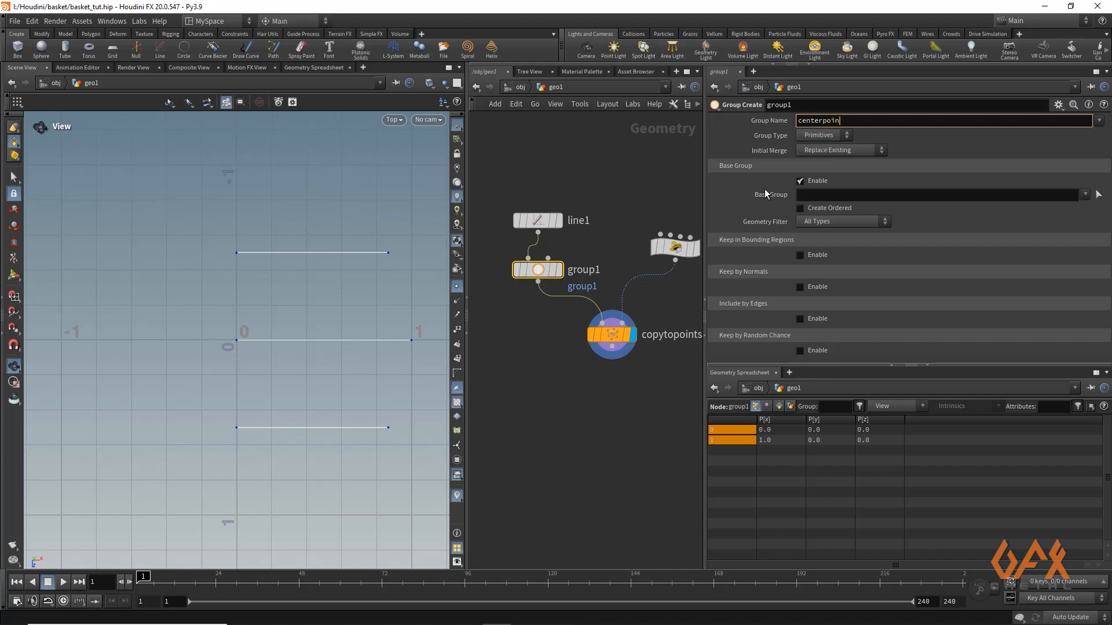
{"action": "type", "text": "t_group"}
Set the group type to Points and limit the base group to point 0
{"action": "left_click", "coordinate": [817, 135]}
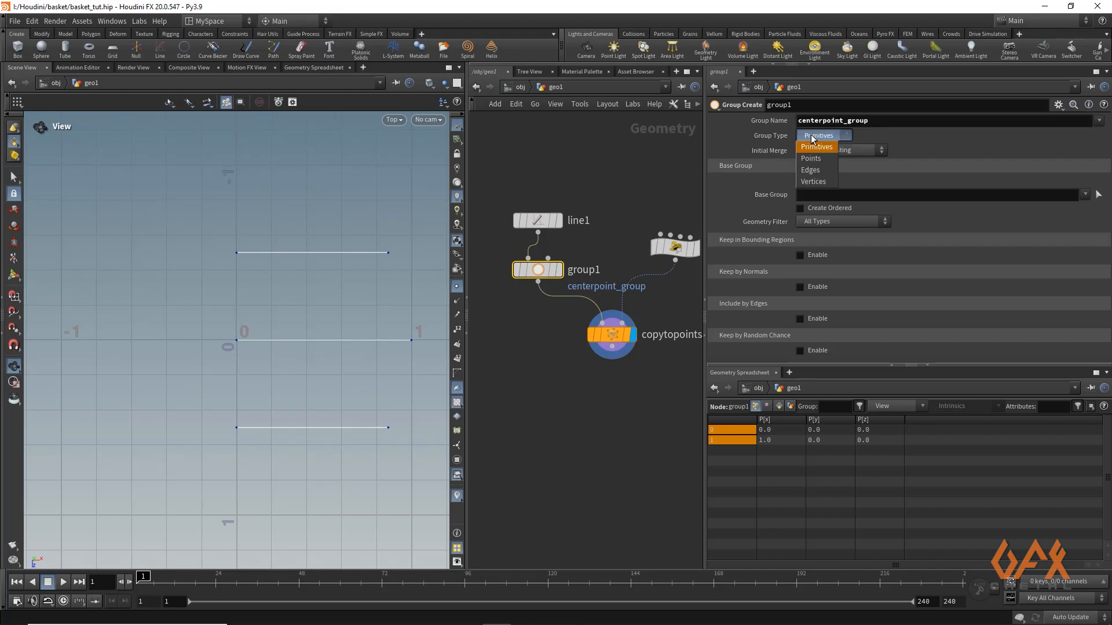
{"action": "left_click", "coordinate": [814, 148]}
{"action": "left_click", "coordinate": [811, 196]}
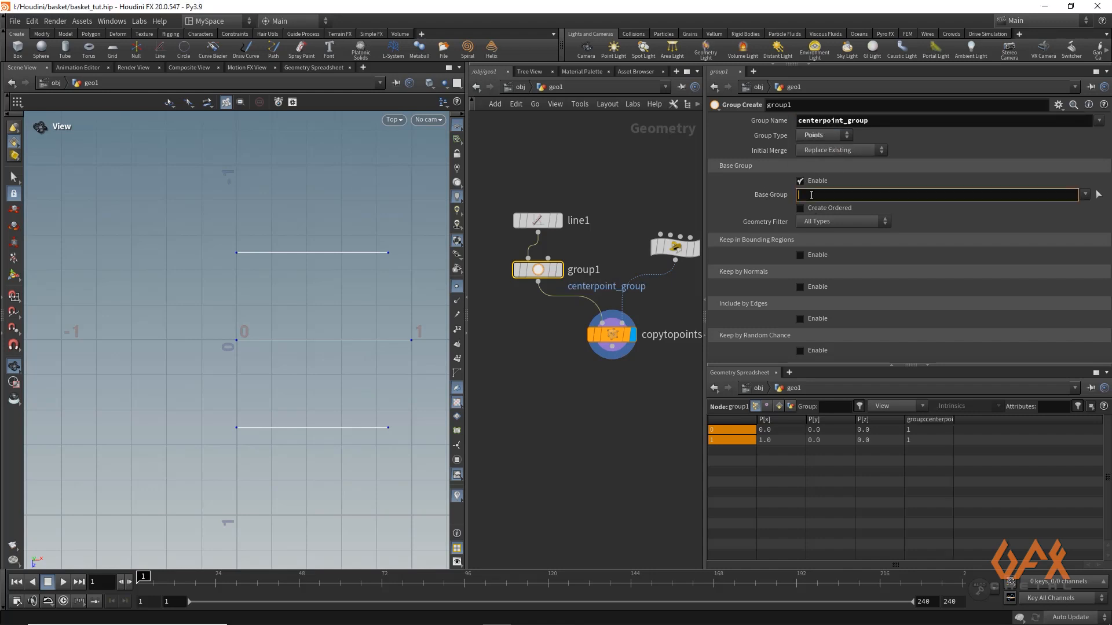
{"action": "type", "text": "0"}
Inspect the output of the group1 node in the viewport, followed by the Copy to Points output and its group values
{"action": "left_click", "coordinate": [15, 275]}
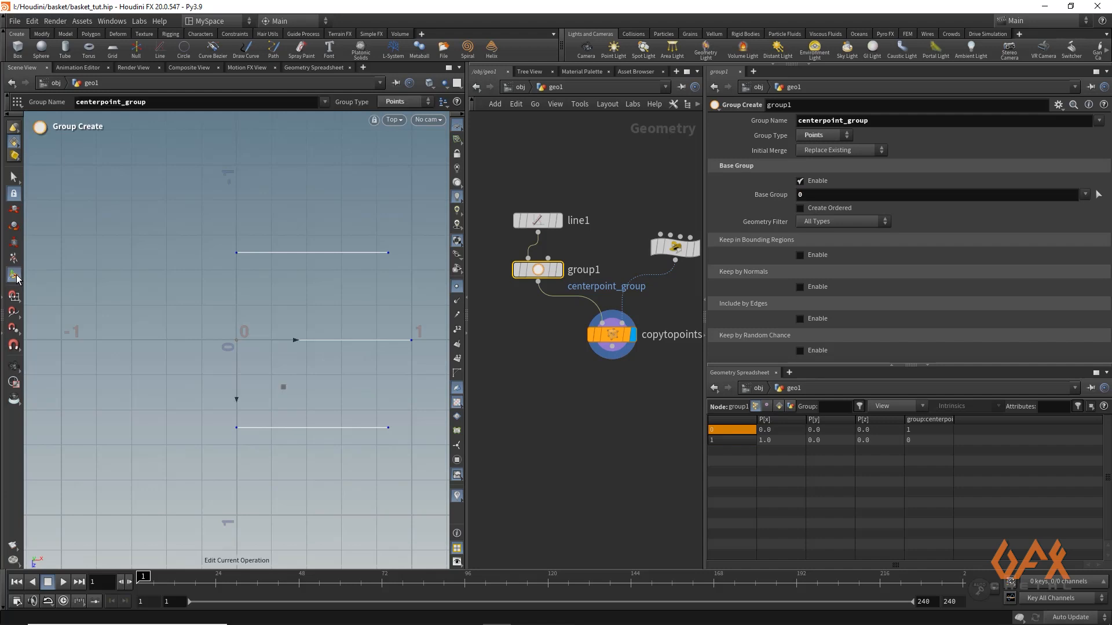
{"action": "left_click", "coordinate": [558, 270]}
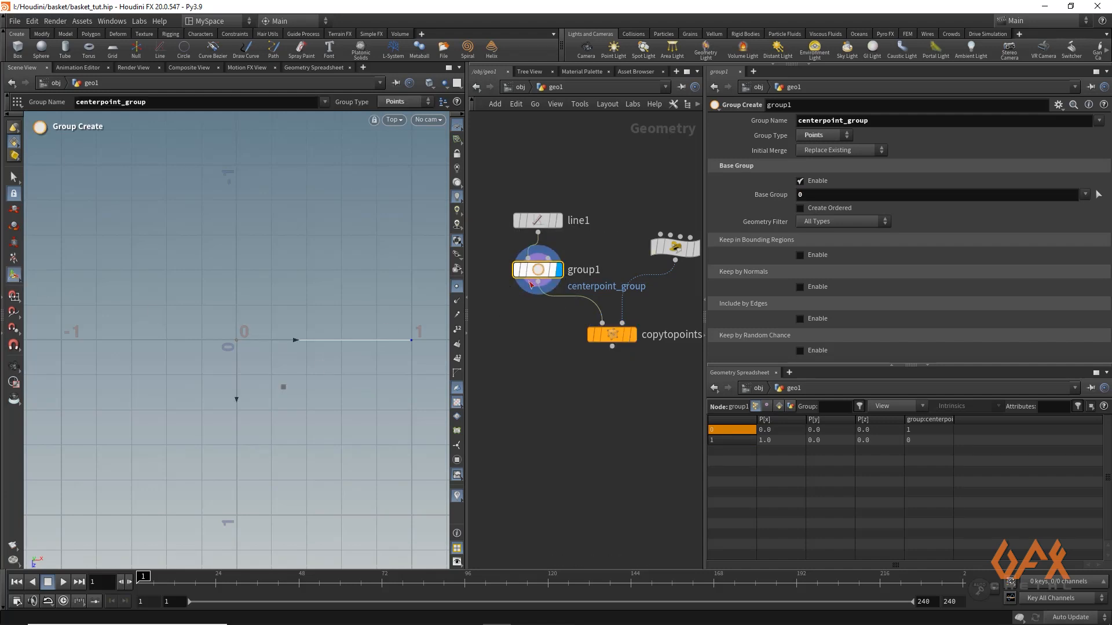
{"action": "key", "text": "Escape"}
{"action": "right_click_drag", "start_coordinate": [230, 353], "coordinate": [421, 341], "text": "alt"}
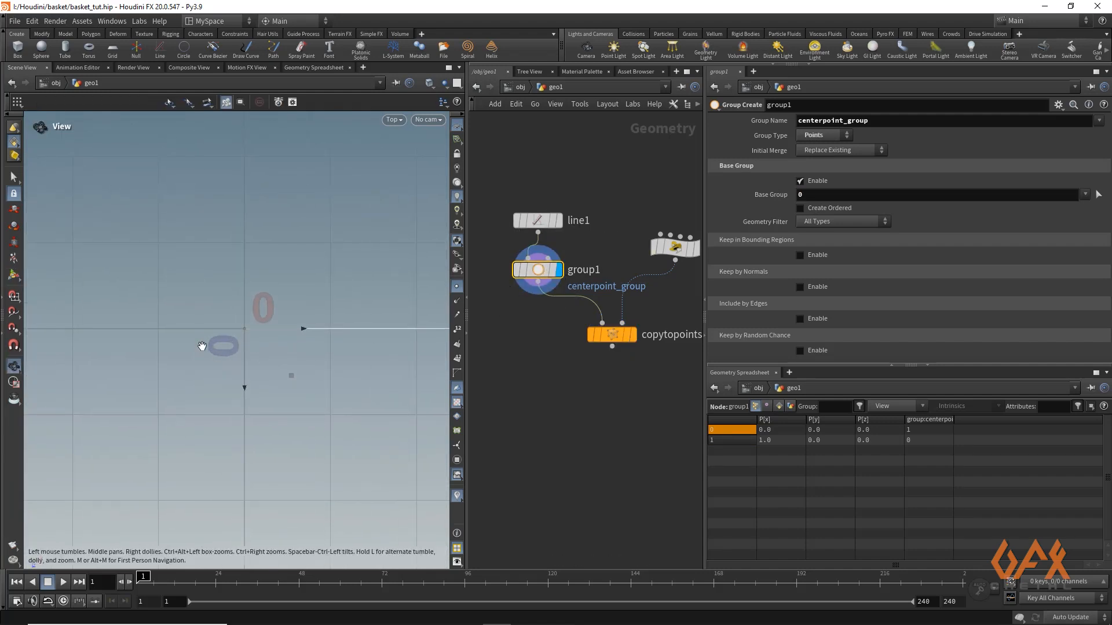
{"action": "left_click", "coordinate": [634, 338]}
{"action": "left_click", "coordinate": [613, 333]}
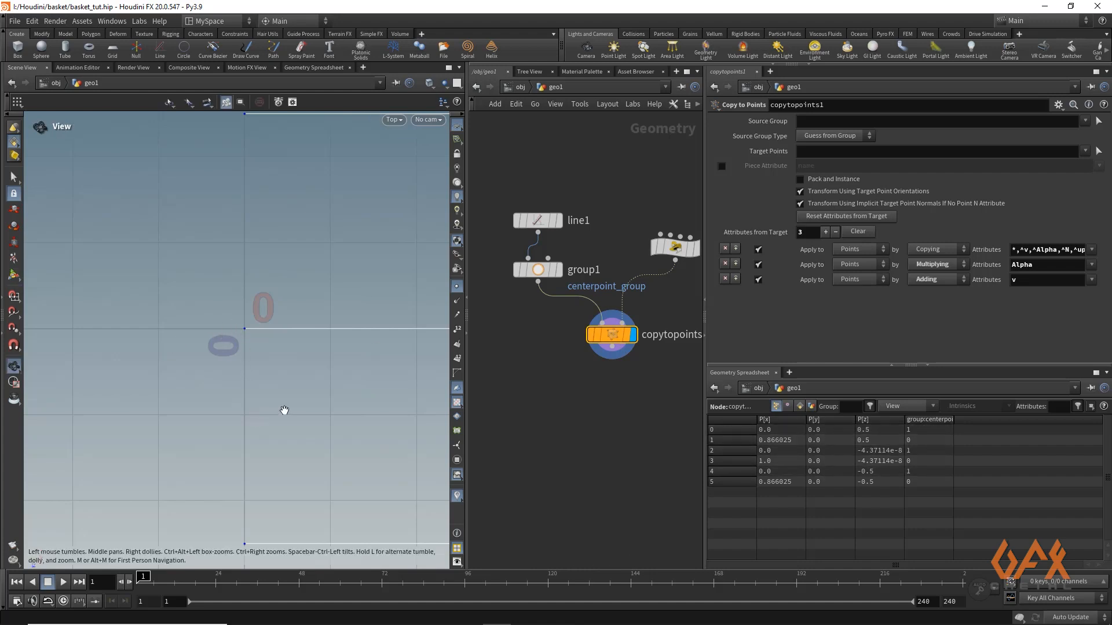
{"action": "right_click_drag", "start_coordinate": [284, 410], "coordinate": [262, 235], "text": "alt"}
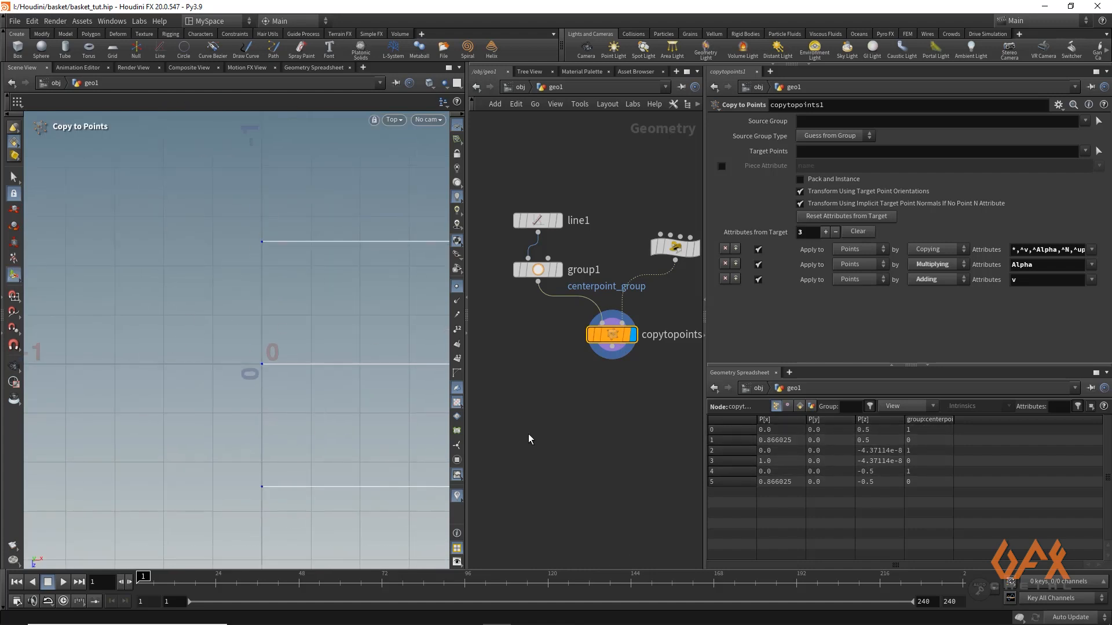
Add a Copy and Transform node after the Copy to Points node and display its output
{"action": "middle_click_drag", "start_coordinate": [581, 453], "coordinate": [503, 398]}
{"action": "left_click_drag", "start_coordinate": [533, 305], "coordinate": [537, 369]}
{"action": "key", "text": "Tab"}
{"action": "type", "text": "copy"}
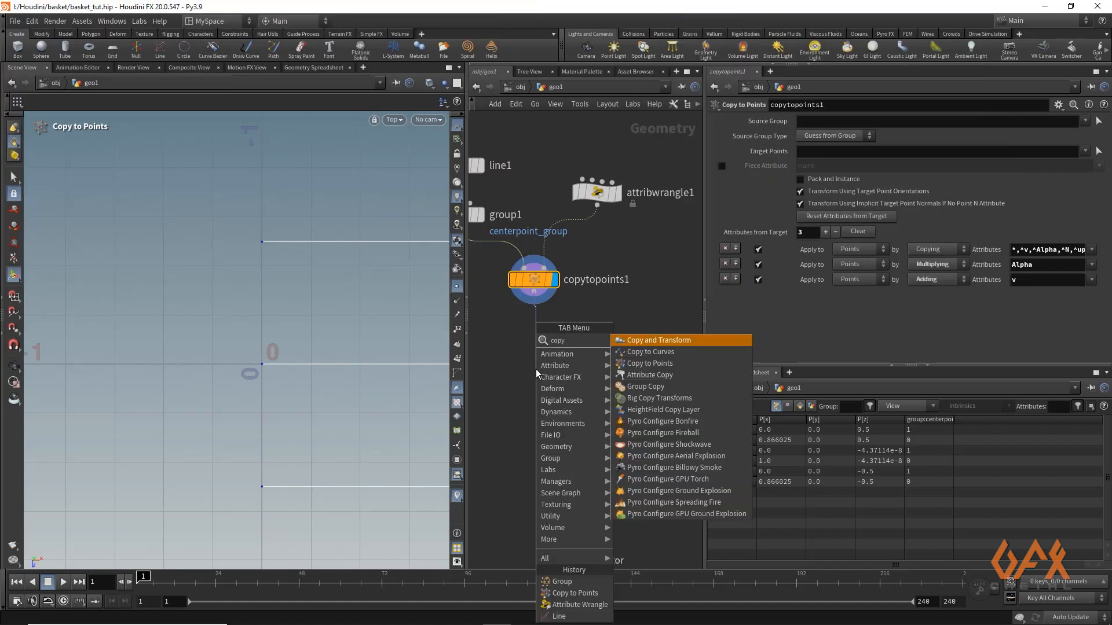
{"action": "type", "text": "andtr"}
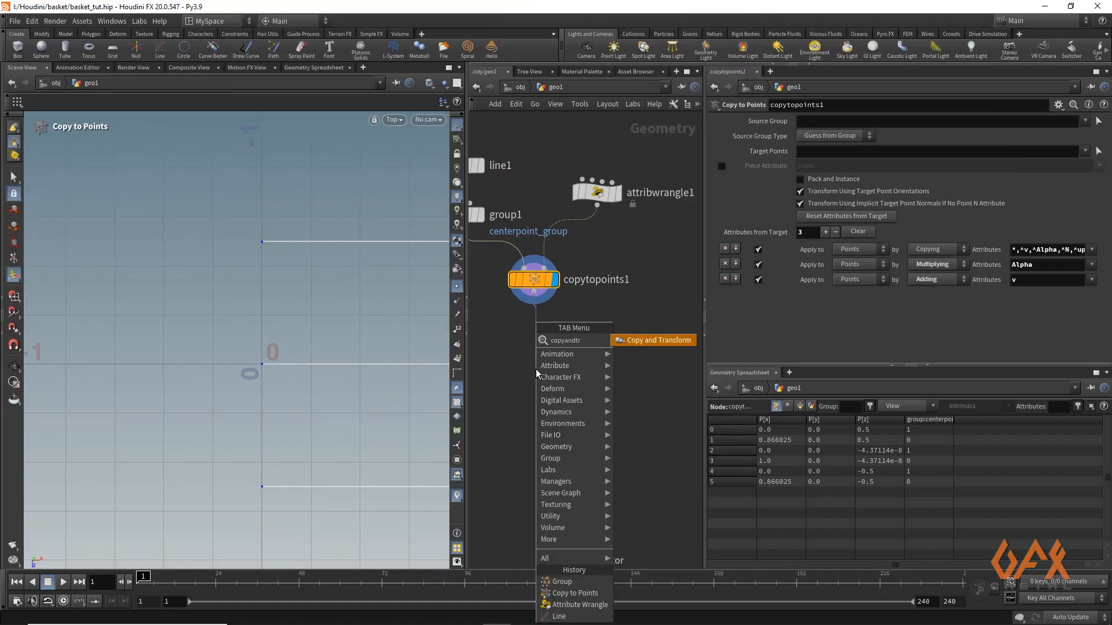
{"action": "key", "text": "Return"}
{"action": "left_click", "coordinate": [557, 371]}
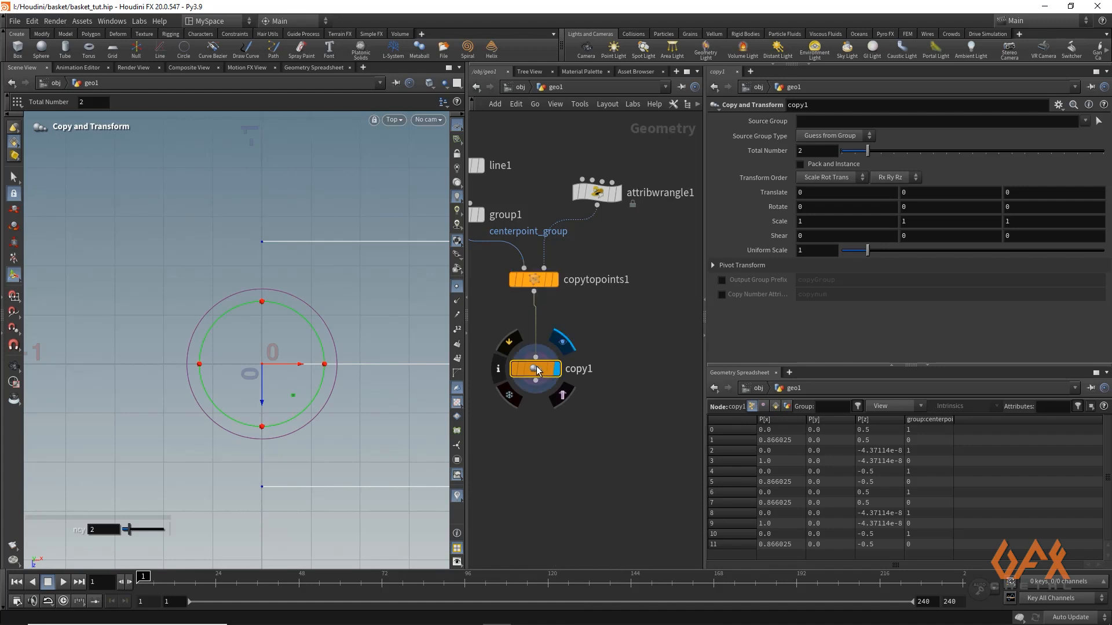
Set the Copy and Transform node's total number to 4 and its Y rotation to 90
{"action": "left_click", "coordinate": [809, 150]}
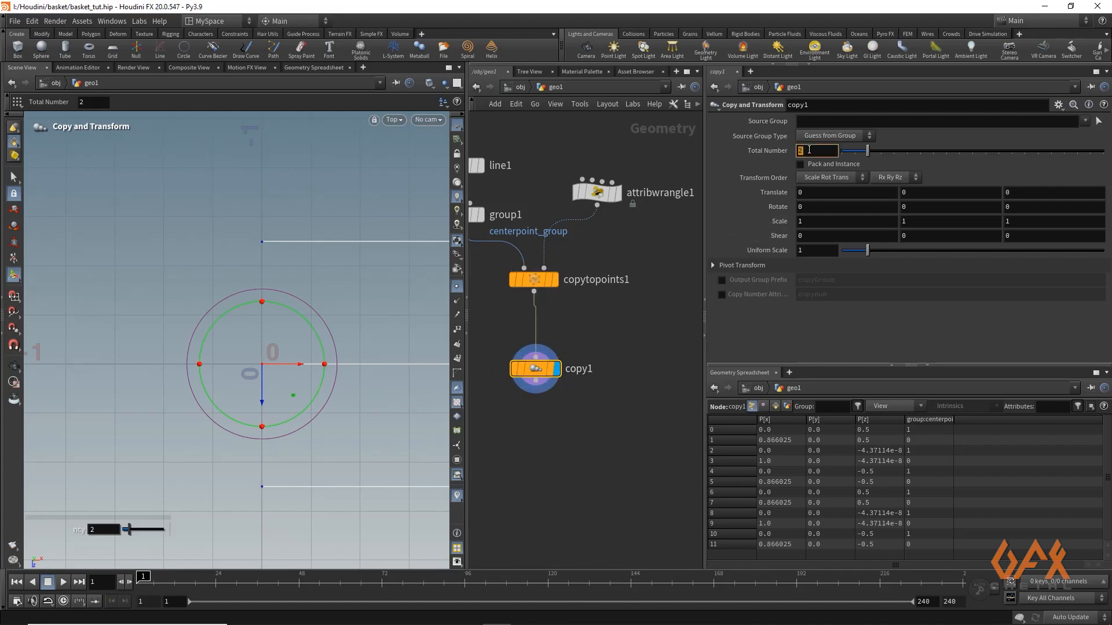
{"action": "type", "text": "4"}
{"action": "left_click", "coordinate": [919, 209]}
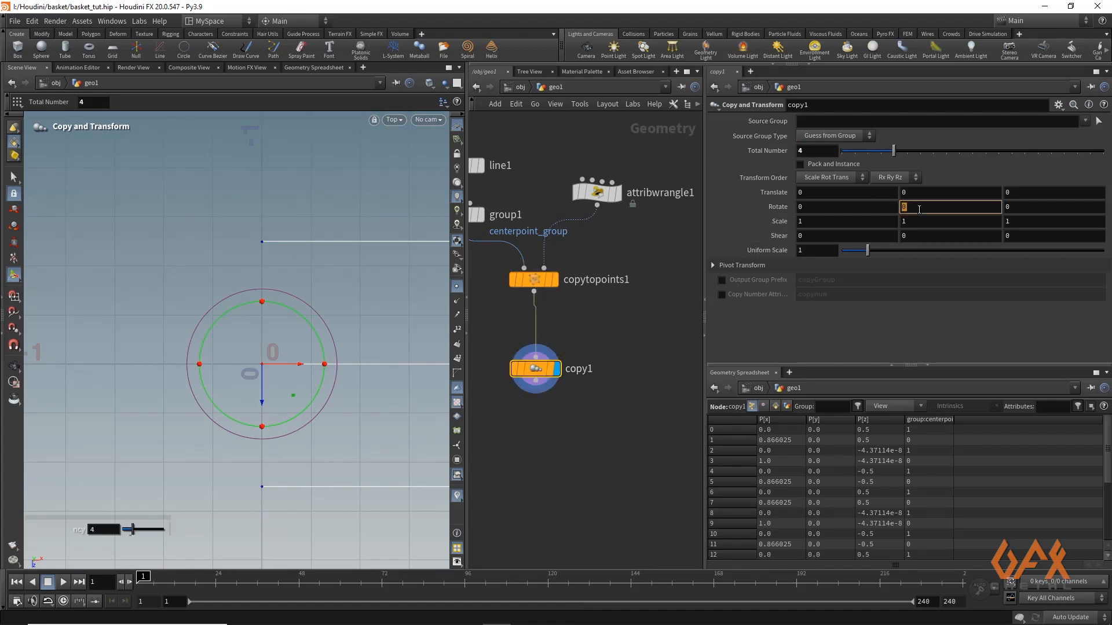
{"action": "type", "text": "90"}
{"action": "key", "text": "Return"}
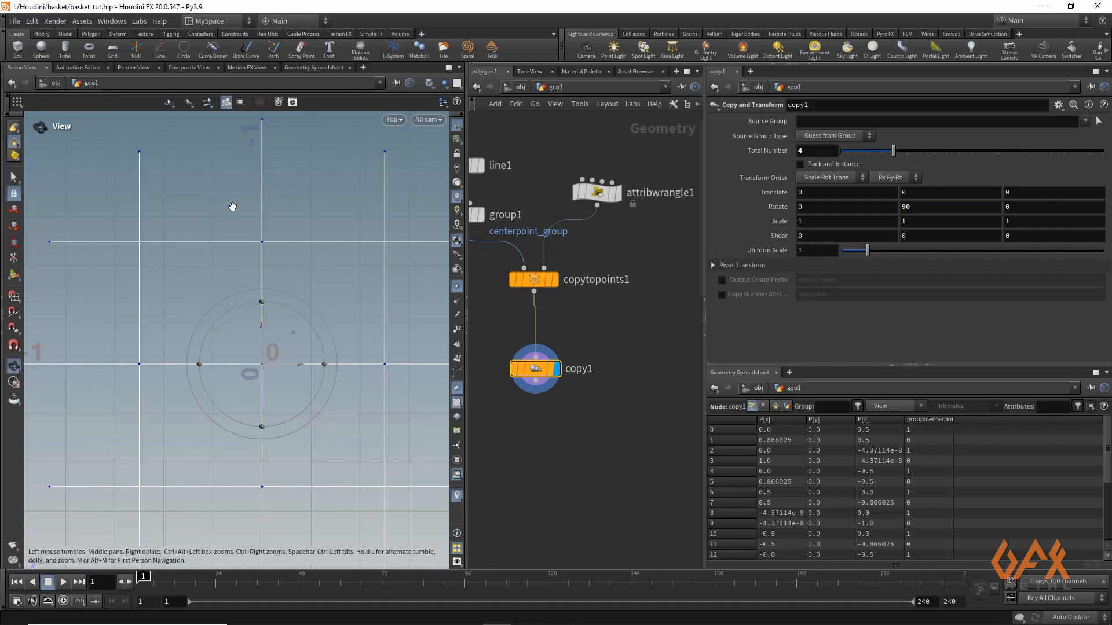
Examine the rotated copies in the viewport and compare them with the Copy to Points output
{"action": "right_click_drag", "start_coordinate": [234, 208], "coordinate": [201, 214], "text": "alt"}
{"action": "middle_click_drag", "start_coordinate": [202, 214], "coordinate": [234, 184], "text": "alt"}
{"action": "right_click_drag", "start_coordinate": [247, 183], "coordinate": [228, 182], "text": "alt"}
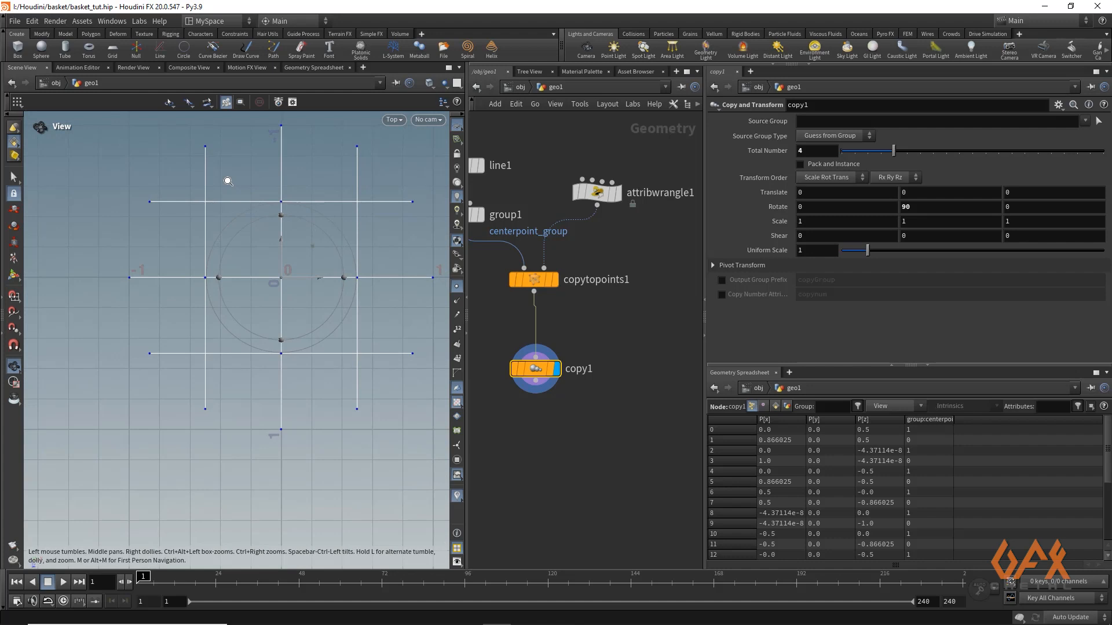
{"action": "key", "text": "Return"}
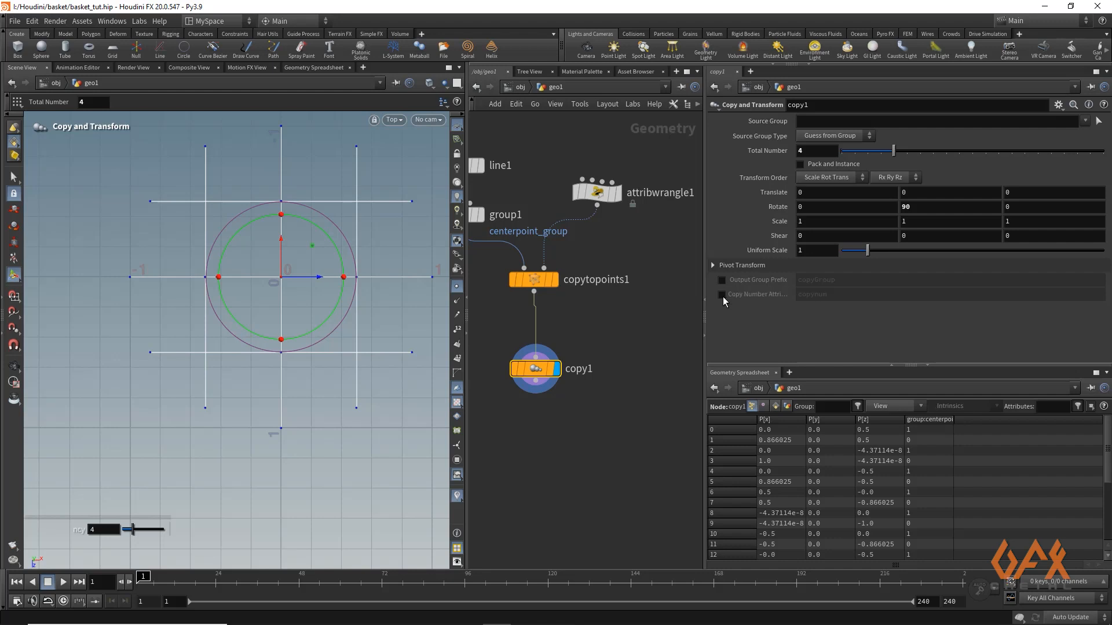
{"action": "left_click", "coordinate": [555, 280]}
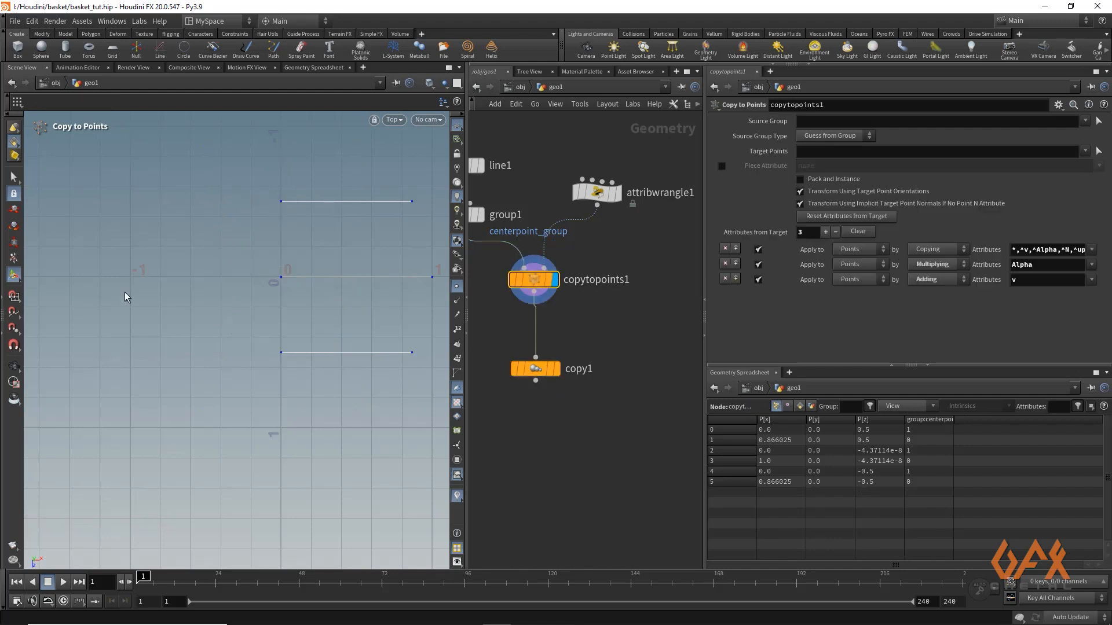
Enable the copynum copy number attribute on the displayed Copy and Transform node and show primitive attributes in the geometry spreadsheet
{"action": "left_click", "coordinate": [553, 369]}
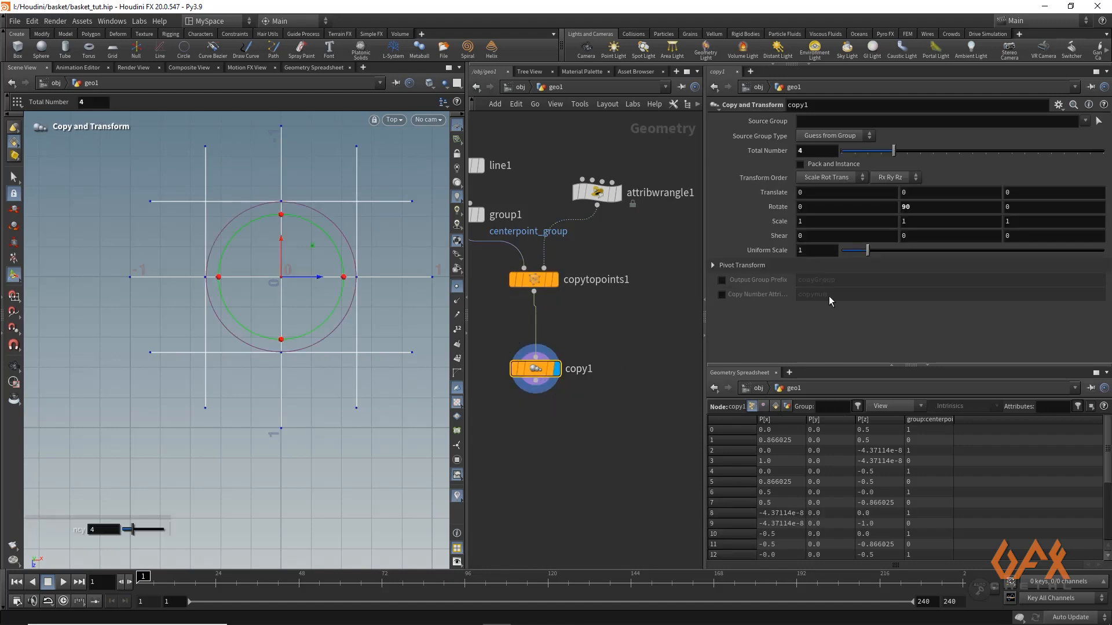
{"action": "left_click", "coordinate": [722, 294]}
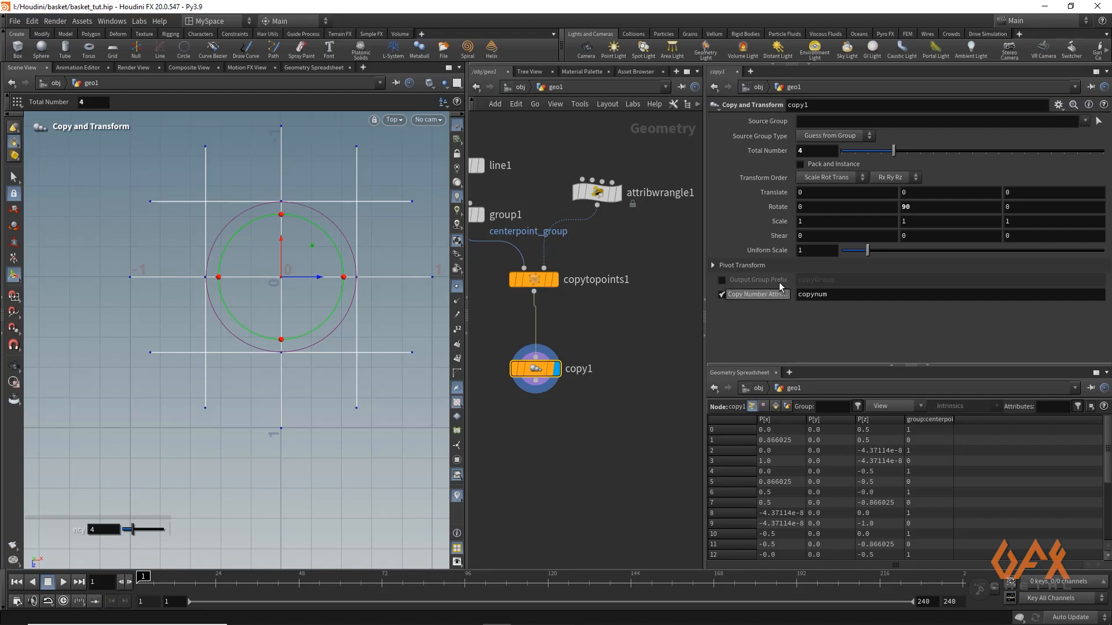
{"action": "left_click", "coordinate": [776, 406]}
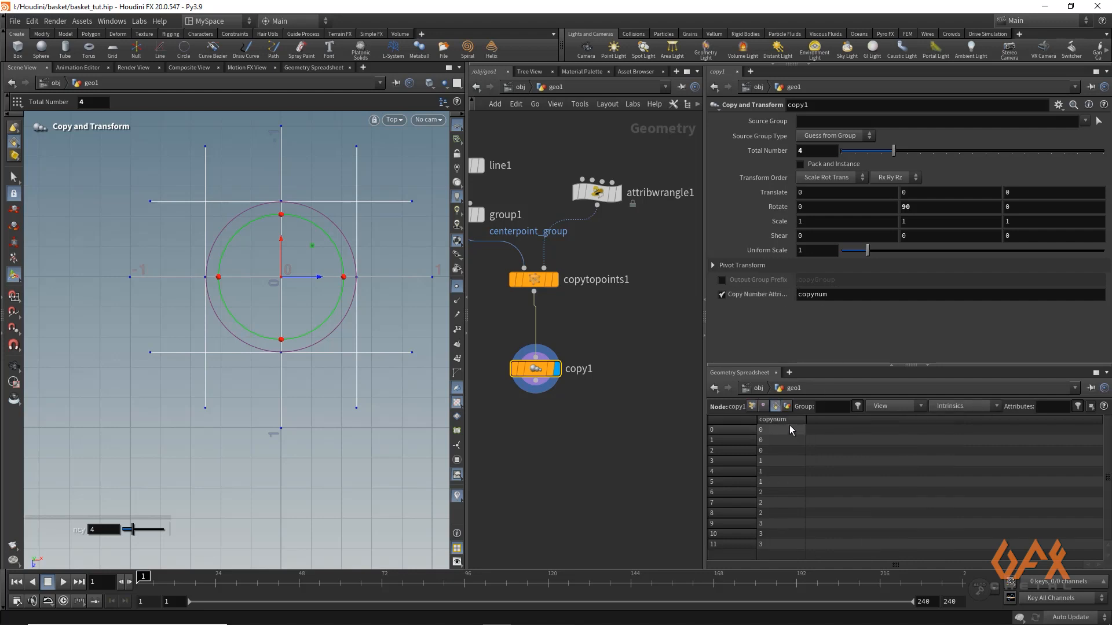
Show point attributes in the geometry spreadsheet, and add an Attribute Promote node after the Copy and Transform node with its output displayed
{"action": "left_click", "coordinate": [751, 406]}
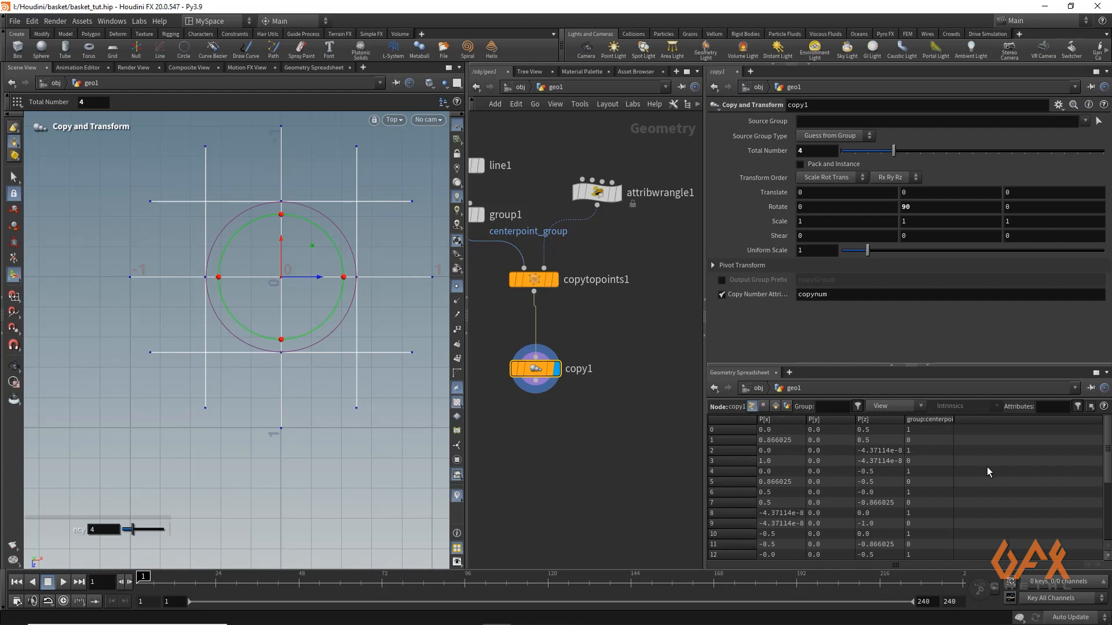
{"action": "left_click", "coordinate": [536, 381]}
{"action": "key", "text": "Tab"}
{"action": "type", "text": "attpr"}
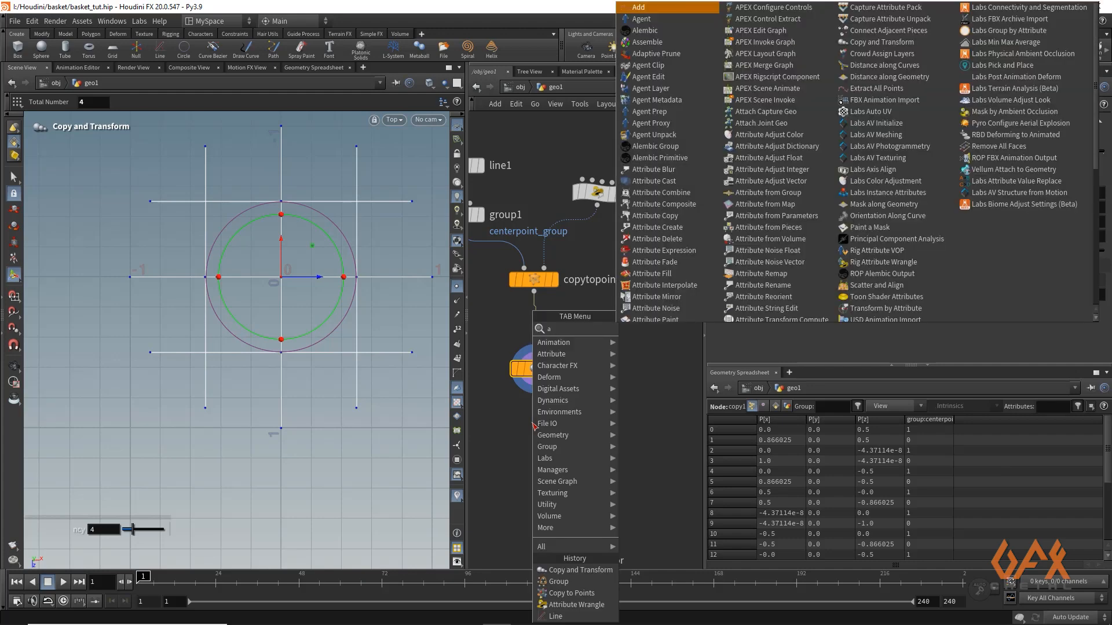
{"action": "key", "text": "Return"}
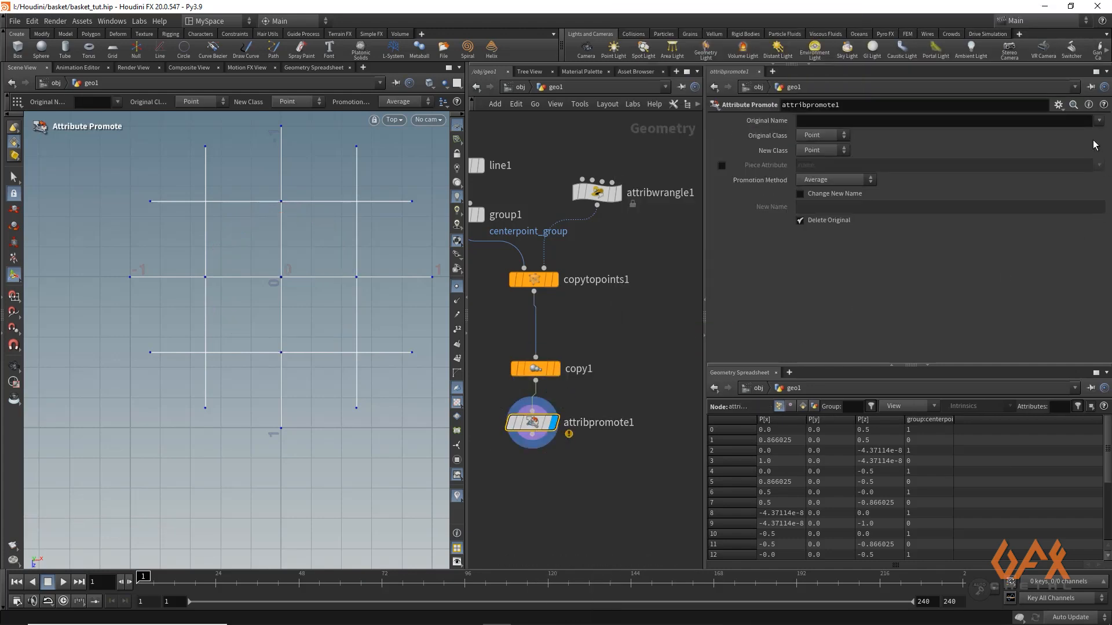
Promote the copynum attribute from primitive to point class on the Attribute Promote node
{"action": "left_click", "coordinate": [813, 136]}
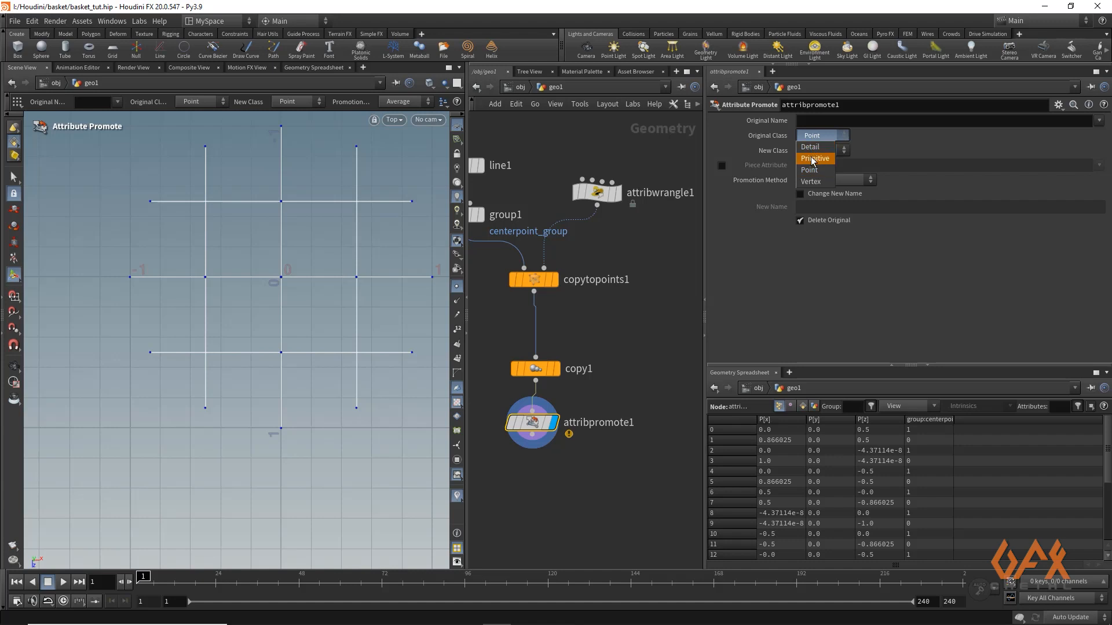
{"action": "left_click", "coordinate": [816, 163]}
{"action": "left_click", "coordinate": [1099, 121]}
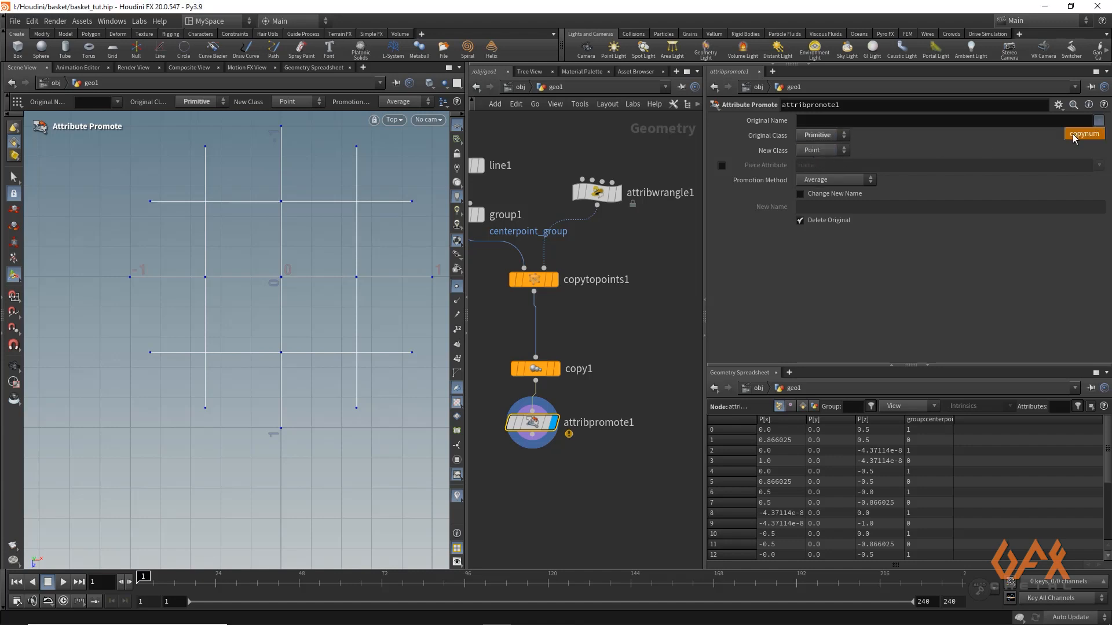
{"action": "left_click", "coordinate": [1076, 137]}
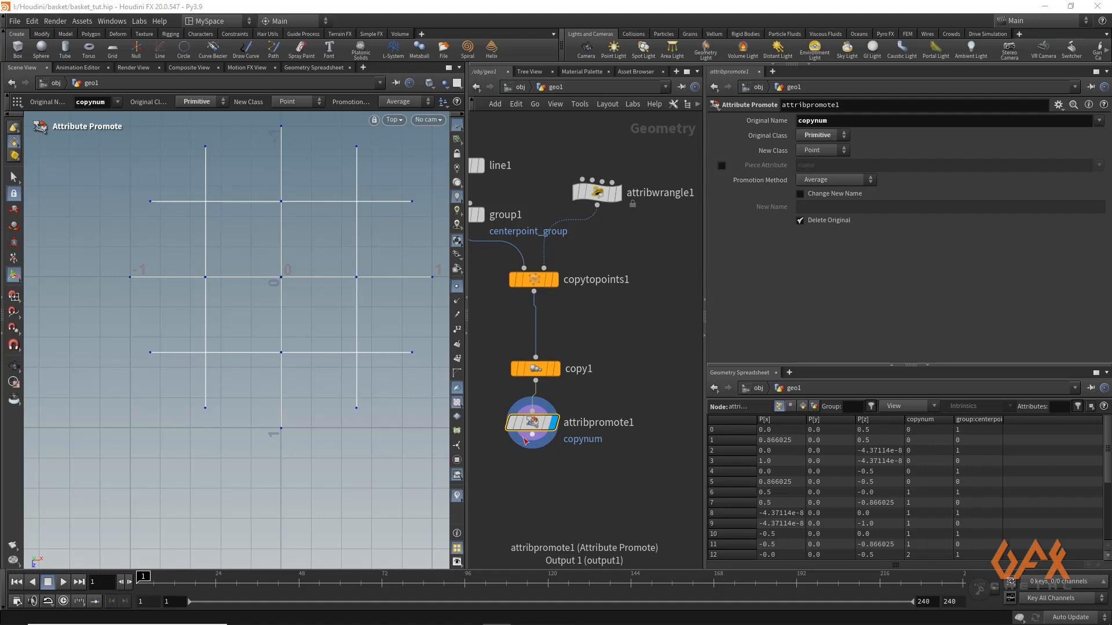
Add a Transform node after the Attribute Promote node and display its output
{"action": "middle_click_drag", "start_coordinate": [538, 494], "coordinate": [554, 424]}
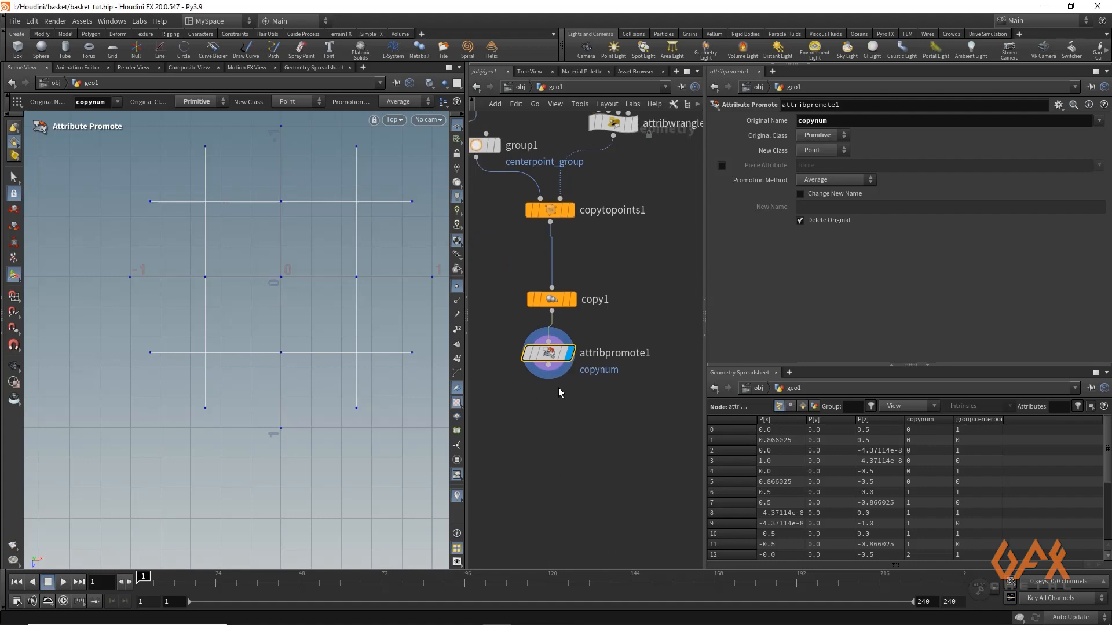
{"action": "left_click", "coordinate": [549, 378]}
{"action": "key", "text": "Tab"}
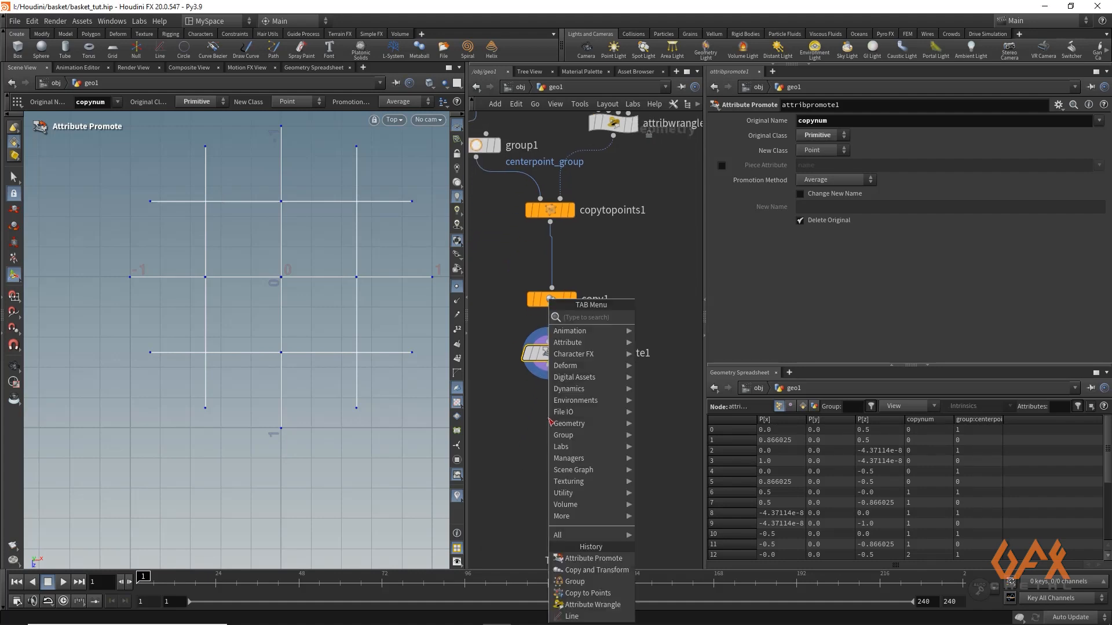
{"action": "type", "text": "tr"}
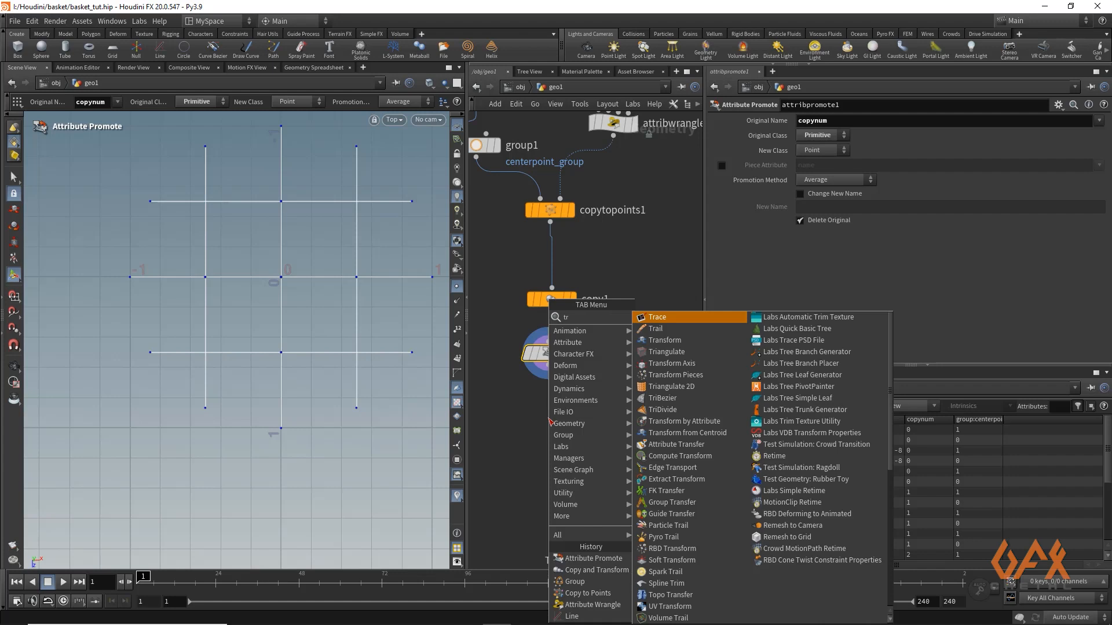
{"action": "key", "text": "Down"}
{"action": "key", "text": "Down"}
{"action": "key", "text": "Return"}
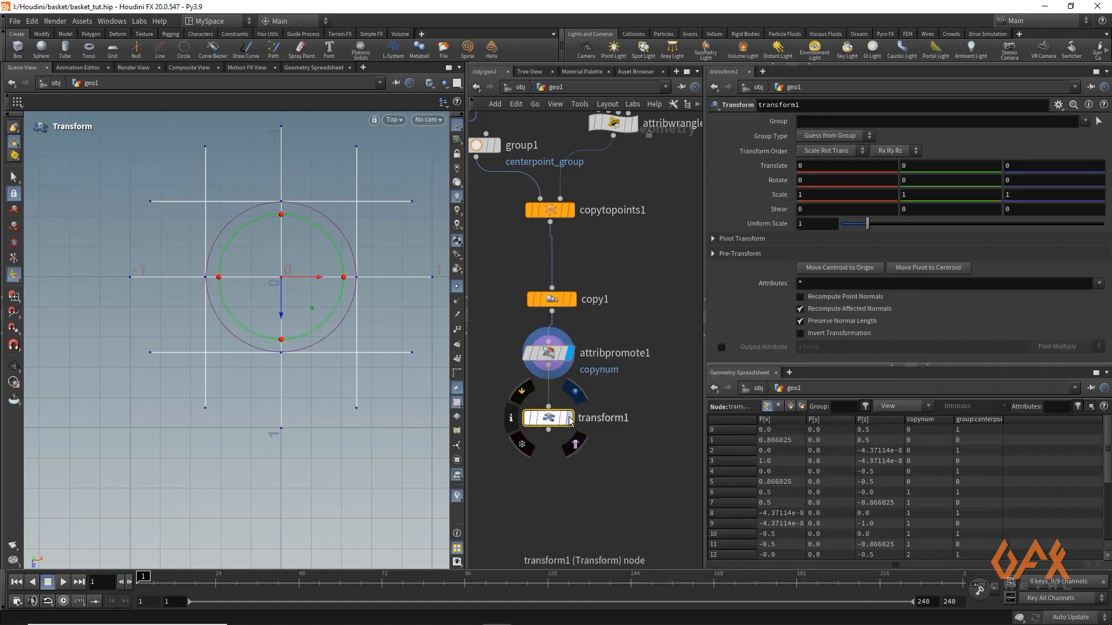
Limit the Transform node to centerpoint_group with group type Points and set its uniform scale to 0.38
{"action": "left_click", "coordinate": [1084, 120]}
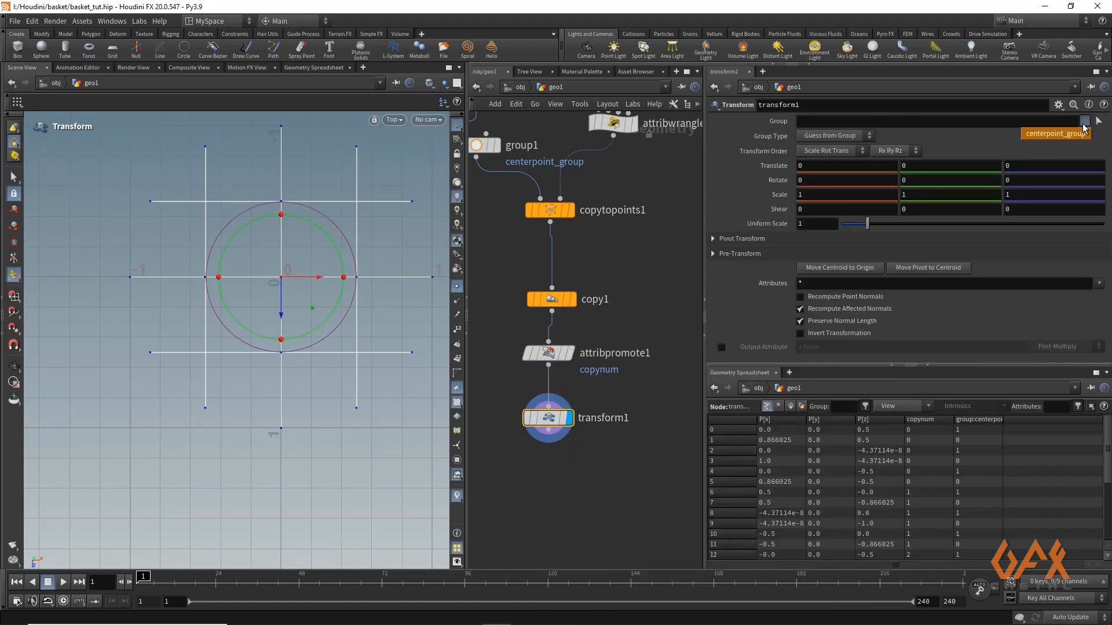
{"action": "left_click", "coordinate": [1052, 133]}
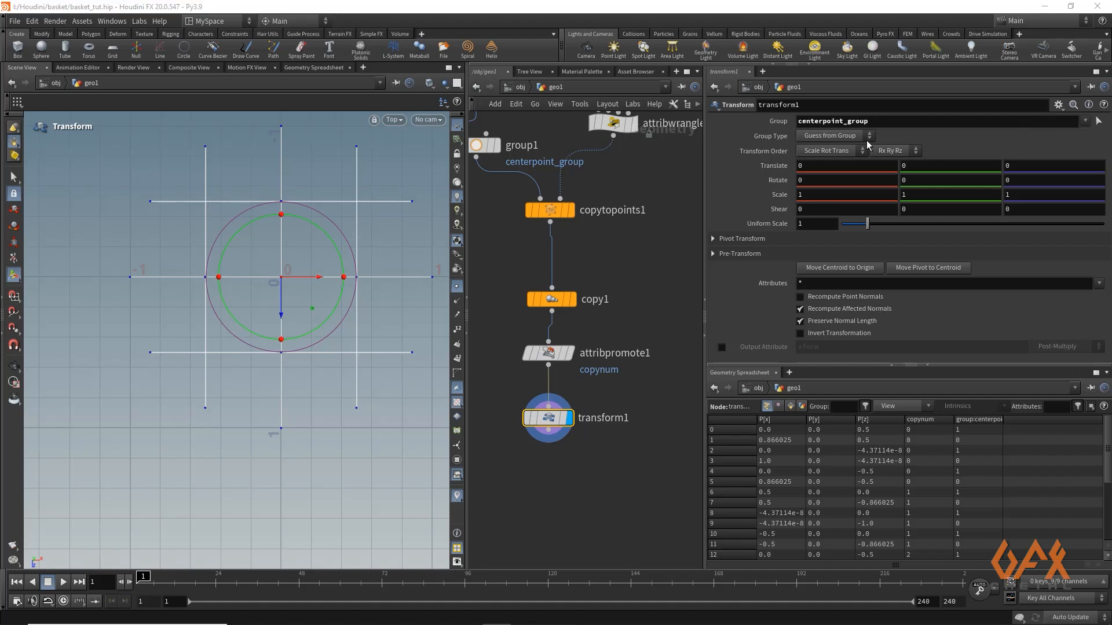
{"action": "left_click", "coordinate": [821, 137]}
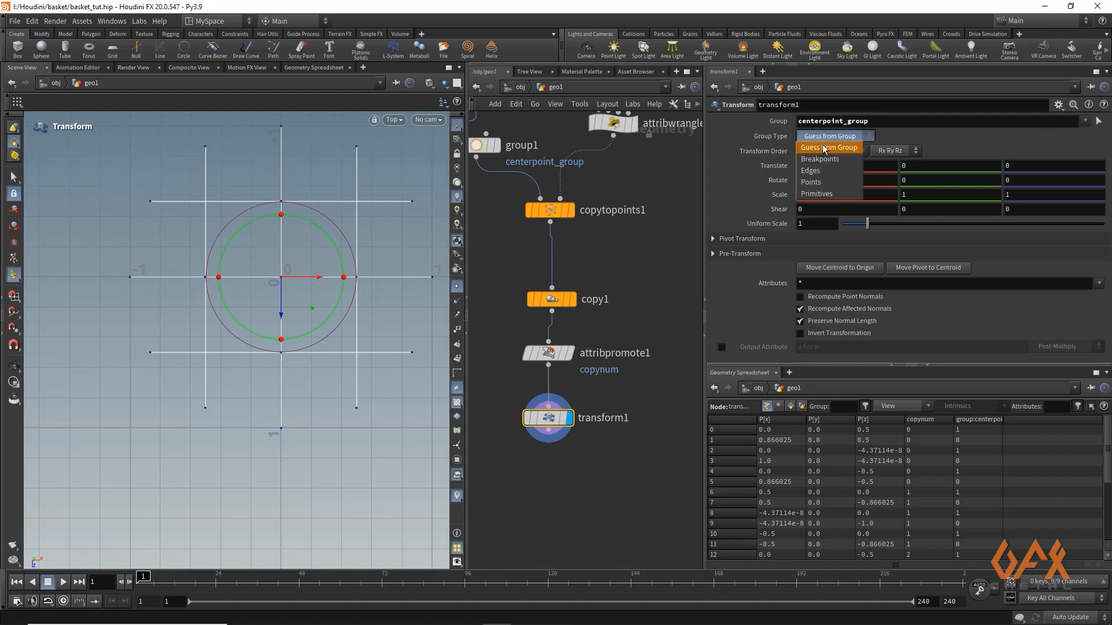
{"action": "left_click", "coordinate": [819, 182]}
{"action": "left_click_drag", "start_coordinate": [868, 225], "coordinate": [851, 228]}
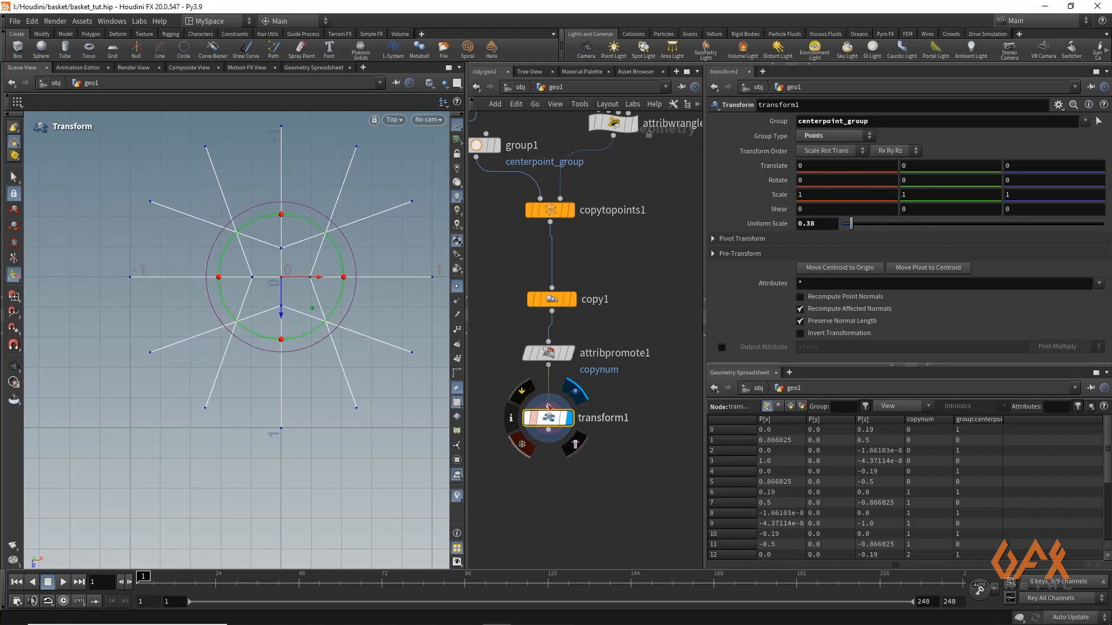
Colour the Transform node green in the network
{"action": "middle_click_drag", "start_coordinate": [551, 477], "coordinate": [552, 409]}
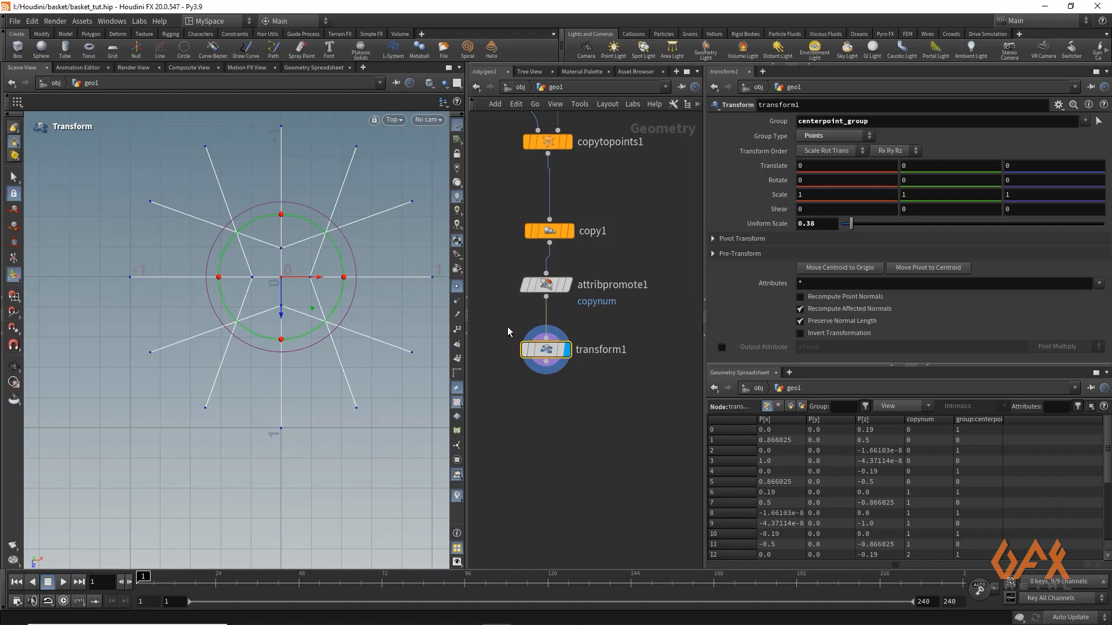
{"action": "left_click_drag", "start_coordinate": [502, 325], "coordinate": [595, 375]}
{"action": "key", "text": "c"}
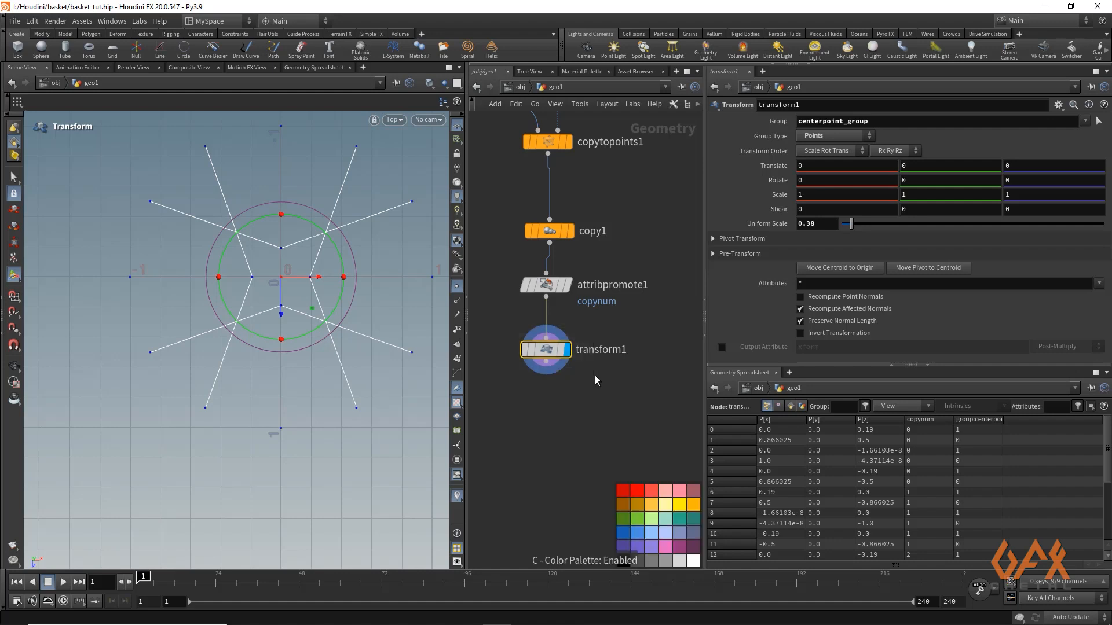
{"action": "left_click", "coordinate": [634, 520]}
{"action": "middle_click_drag", "start_coordinate": [547, 416], "coordinate": [534, 293]}
{"action": "left_click", "coordinate": [551, 294]}
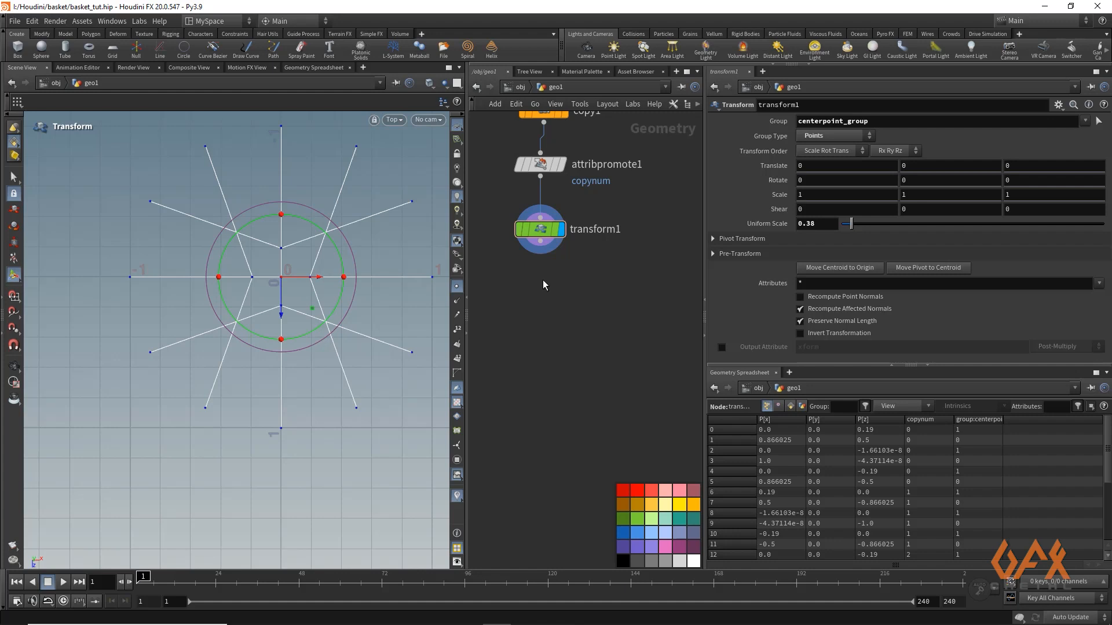
Examine the scaled centre points and radiating lines from several angles in the perspective view
{"action": "left_click_drag", "start_coordinate": [539, 251], "coordinate": [529, 300]}
{"action": "key", "text": "Escape"}
{"action": "key", "text": "Escape"}
{"action": "left_click_drag", "start_coordinate": [176, 280], "coordinate": [191, 304]}
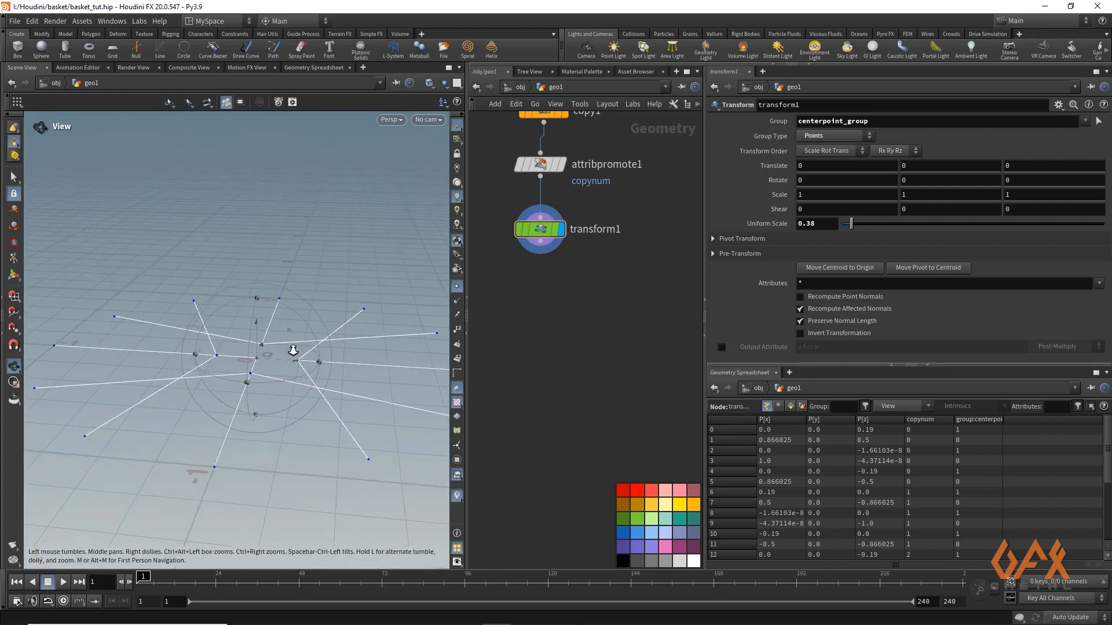
{"action": "left_click_drag", "start_coordinate": [236, 369], "coordinate": [244, 311]}
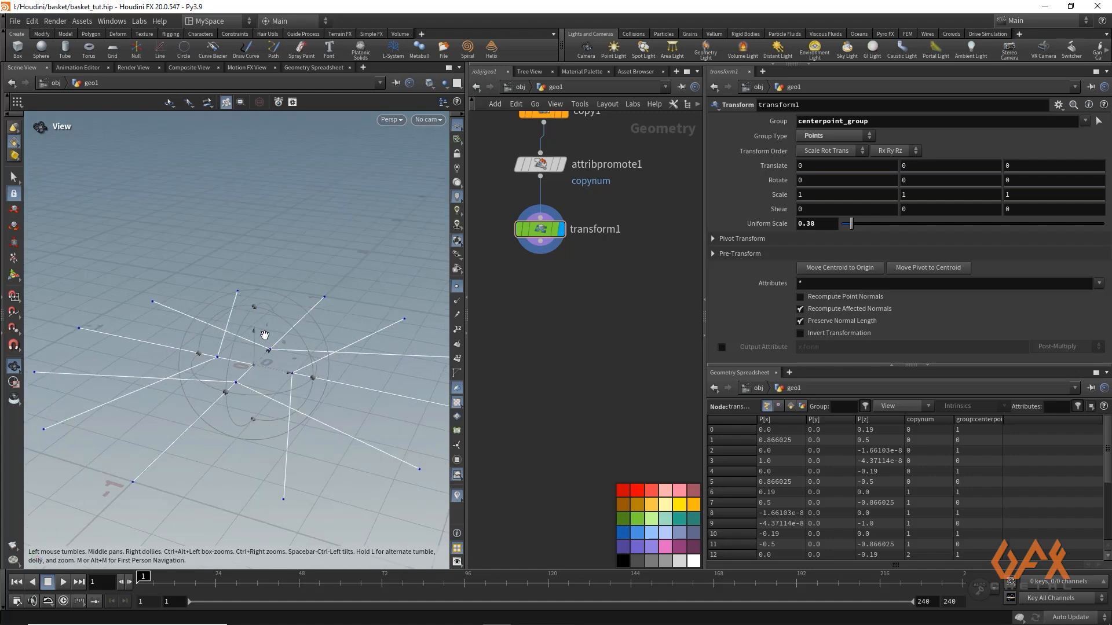
{"action": "left_click_drag", "start_coordinate": [294, 383], "coordinate": [248, 381]}
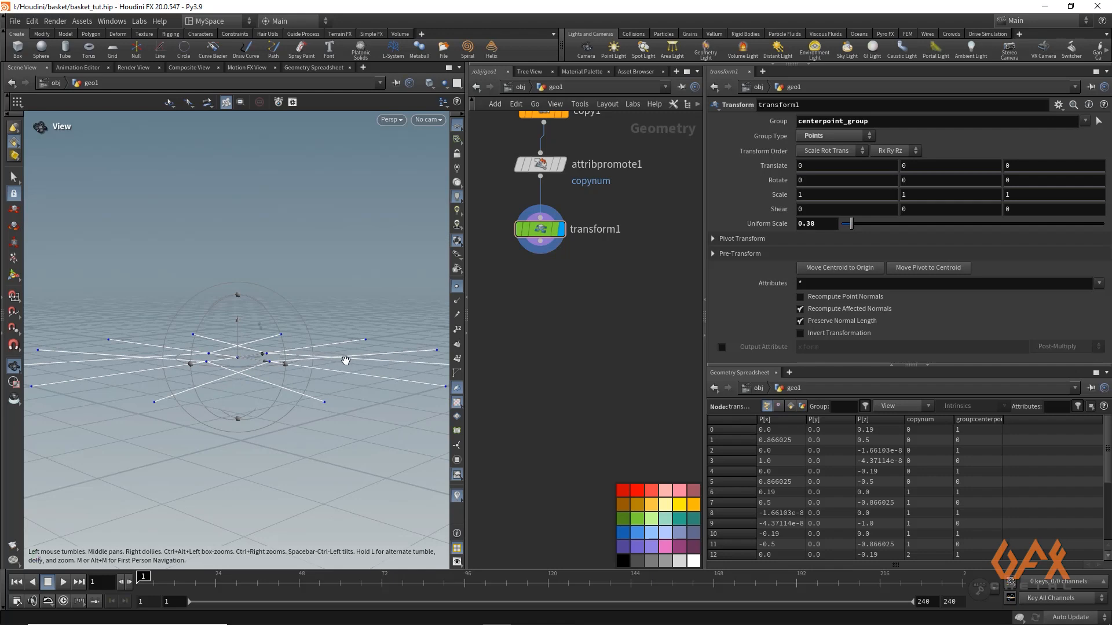
{"action": "left_click_drag", "start_coordinate": [236, 380], "coordinate": [250, 400]}
{"action": "key", "text": "Return"}
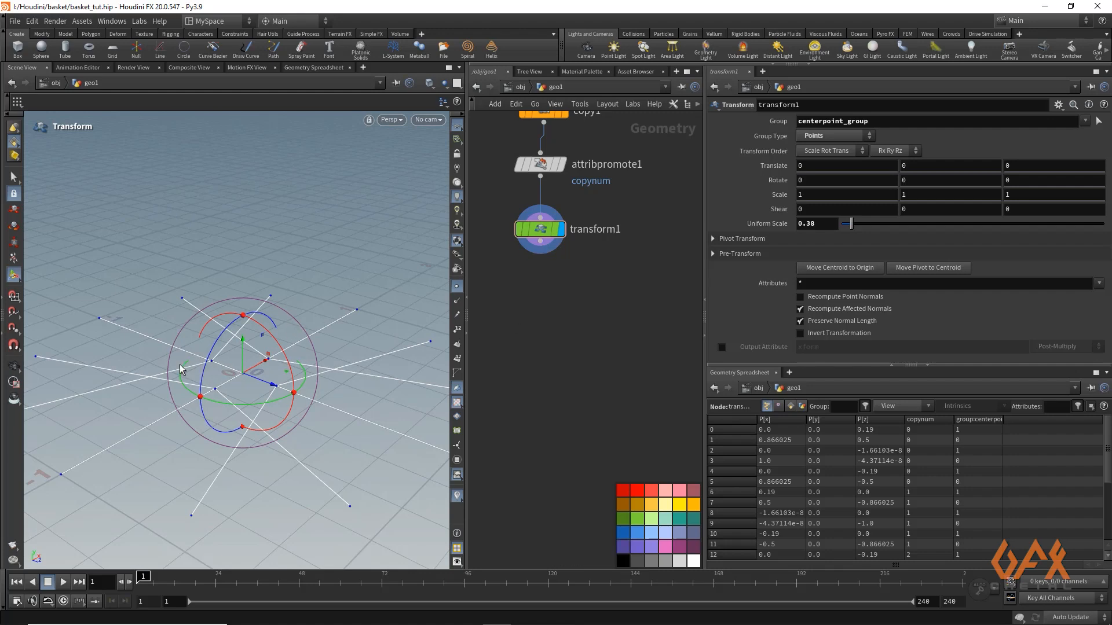
{"action": "key", "text": "Escape"}
{"action": "left_click_drag", "start_coordinate": [186, 370], "coordinate": [243, 371]}
{"action": "key", "text": "Return"}
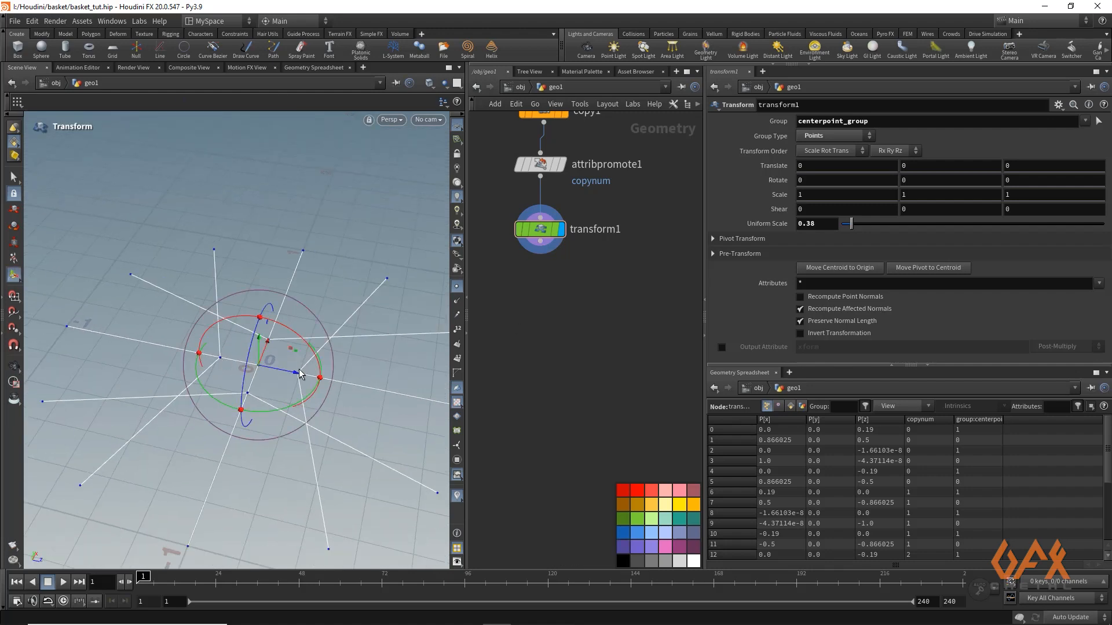
Add an Attribute Wrangle node after the Transform node and display its output
{"action": "left_click", "coordinate": [540, 251]}
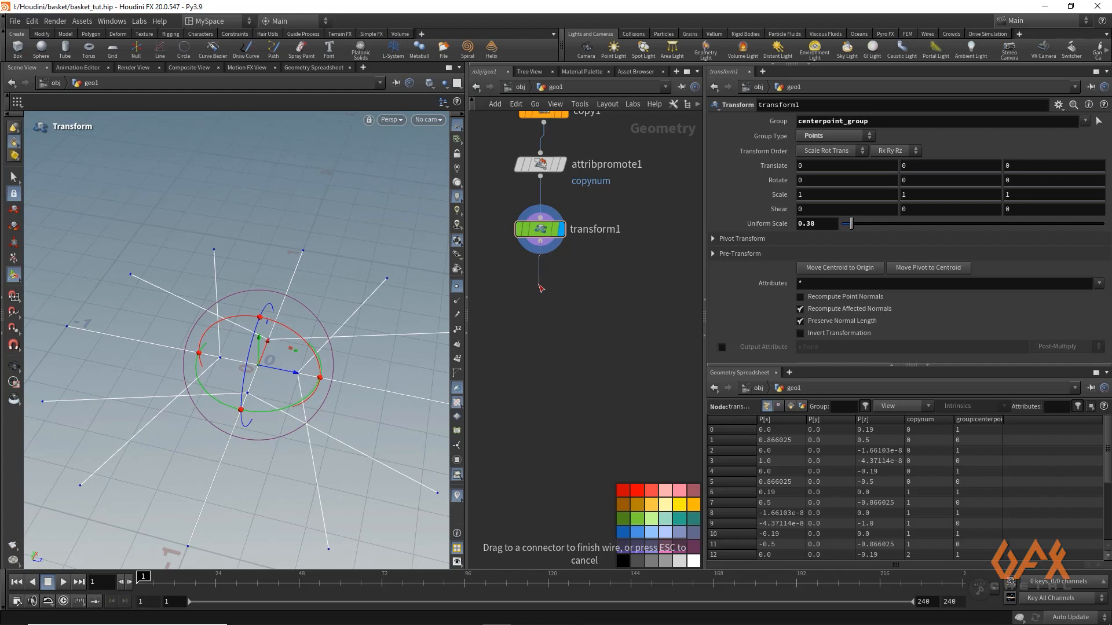
{"action": "left_click", "coordinate": [540, 287]}
{"action": "type", "text": "attw"}
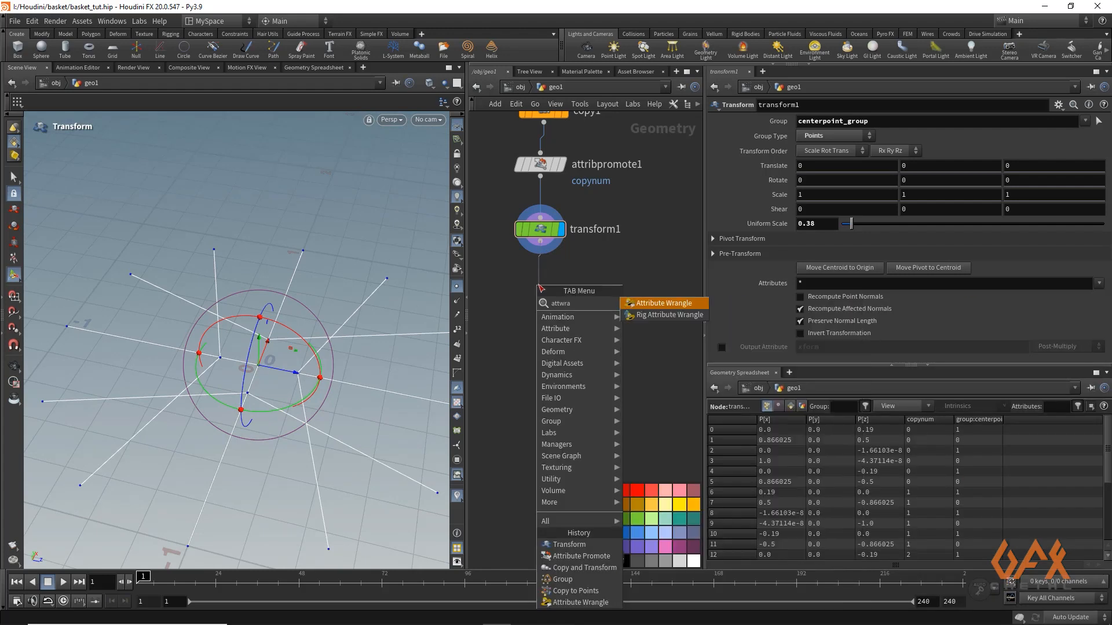
{"action": "type", "text": "ra"}
{"action": "key", "text": "Return"}
{"action": "left_click", "coordinate": [542, 284]}
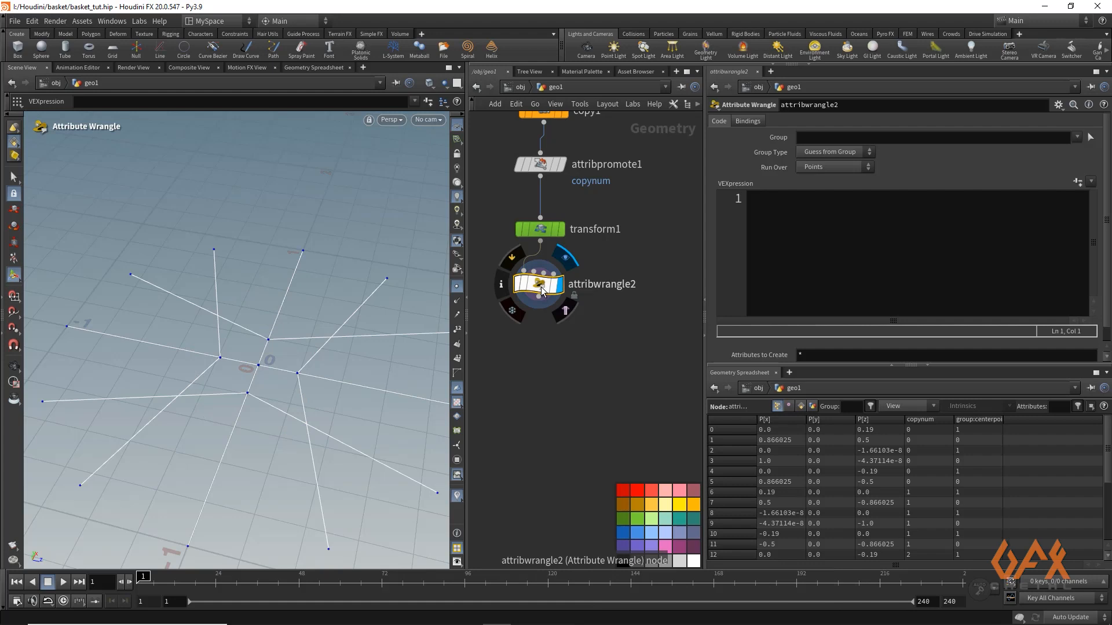
Restrict the new Attribute Wrangle to the centerpoint_group group
{"action": "left_click", "coordinate": [777, 206]}
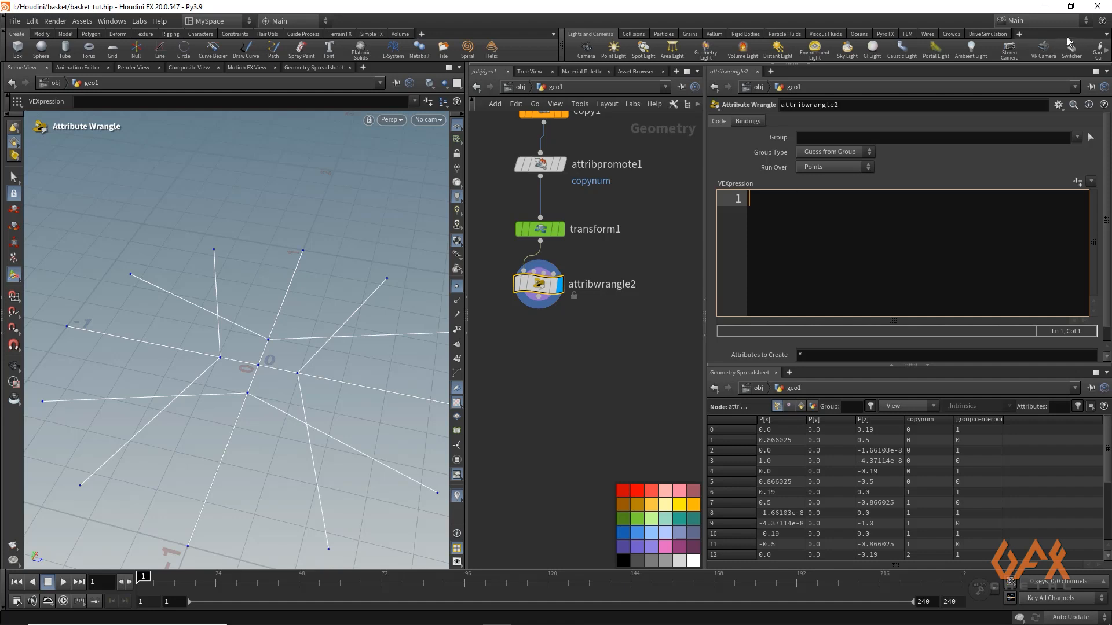
{"action": "left_click", "coordinate": [1076, 138]}
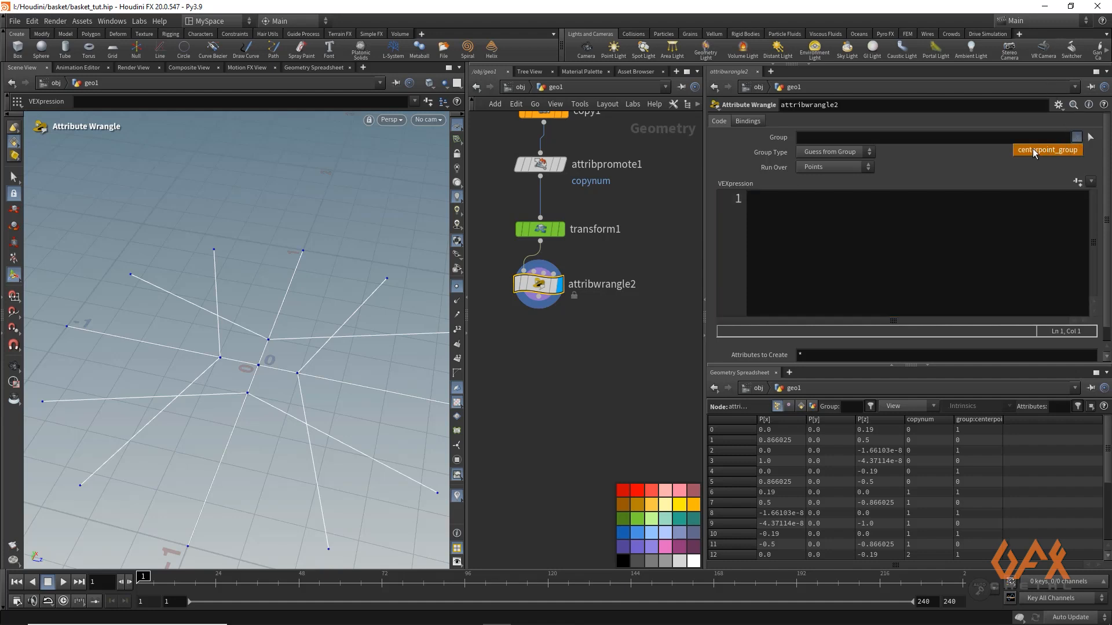
{"action": "left_click", "coordinate": [1041, 149]}
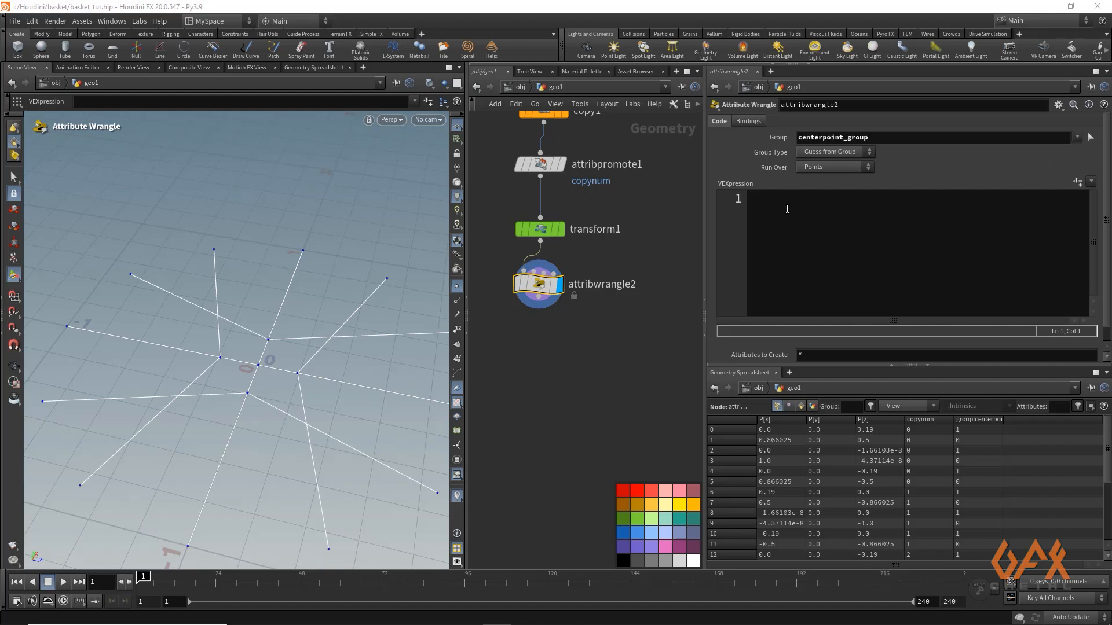
{"action": "left_click", "coordinate": [764, 216]}
{"action": "type", "text": "if"}
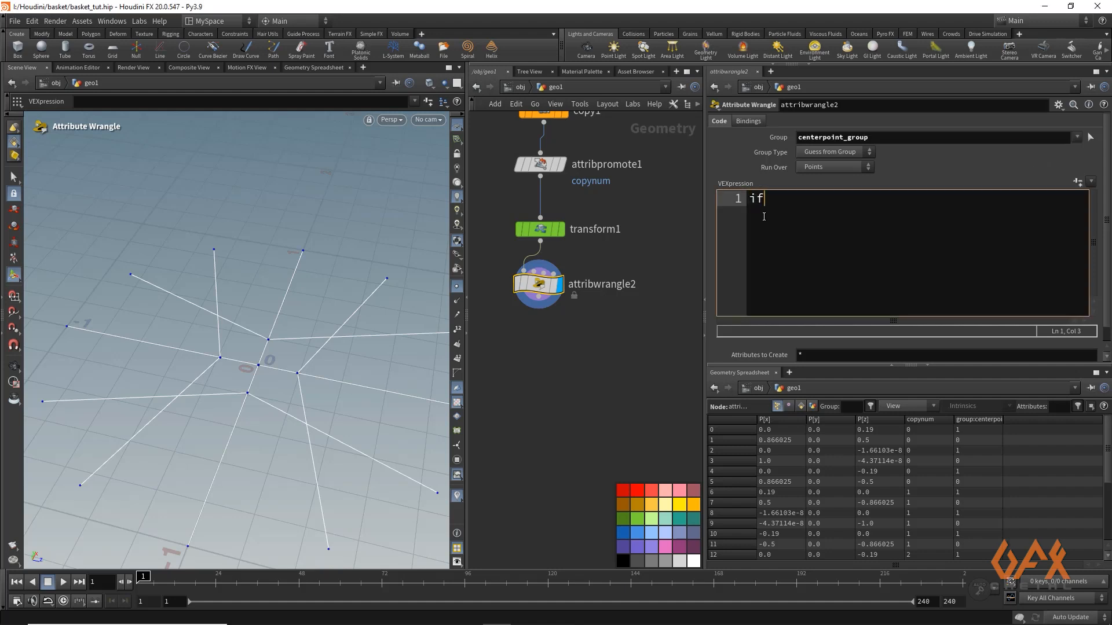
{"action": "type", "text": "("}
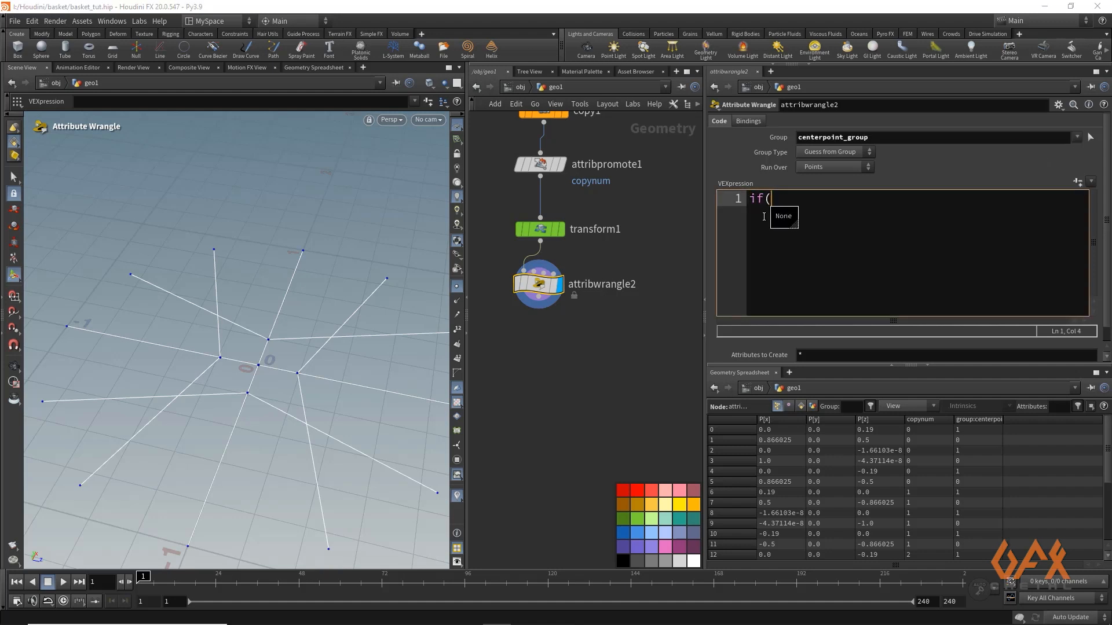
{"action": "type", "text": "@"}
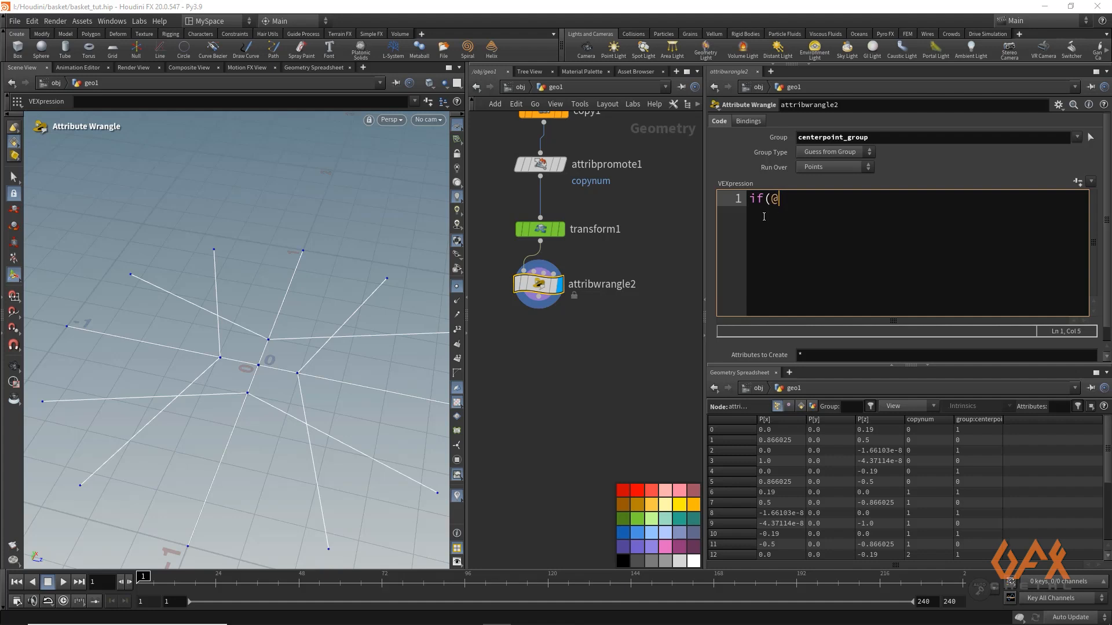
{"action": "type", "text": "copynum%2==1"}
{"action": "key", "text": "Return"}
{"action": "type", "text": "{"}
{"action": "key", "text": "Return"}
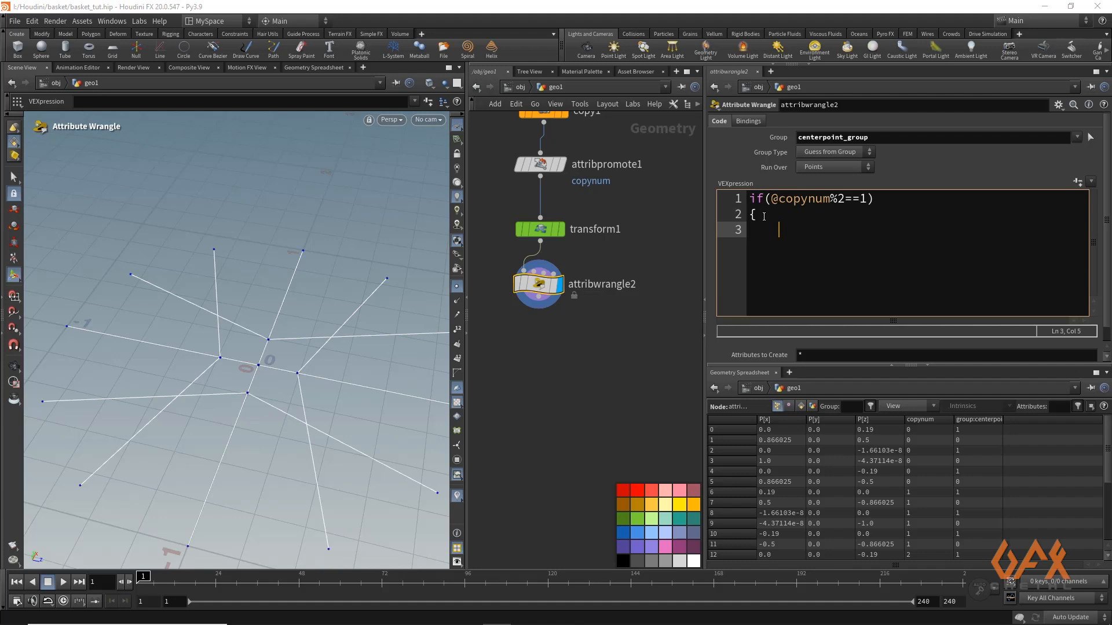
Write @P.y += chf("Y_Offset"); as the statement inside the wrangle's if block
{"action": "type", "text": "@P.y += chf("}
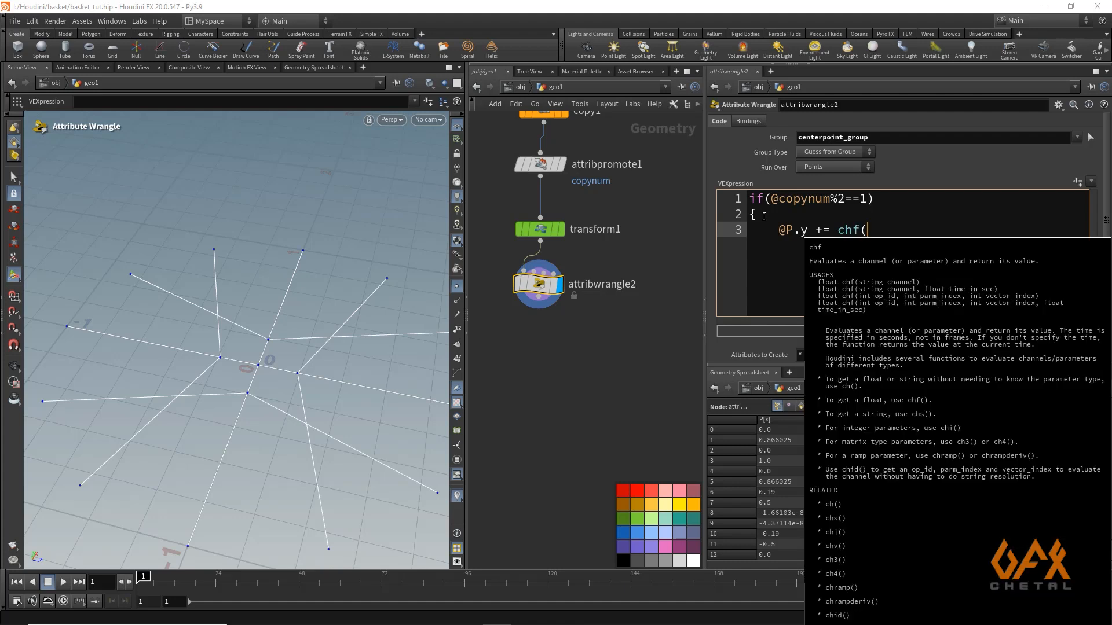
{"action": "type", "text": "\"Y"}
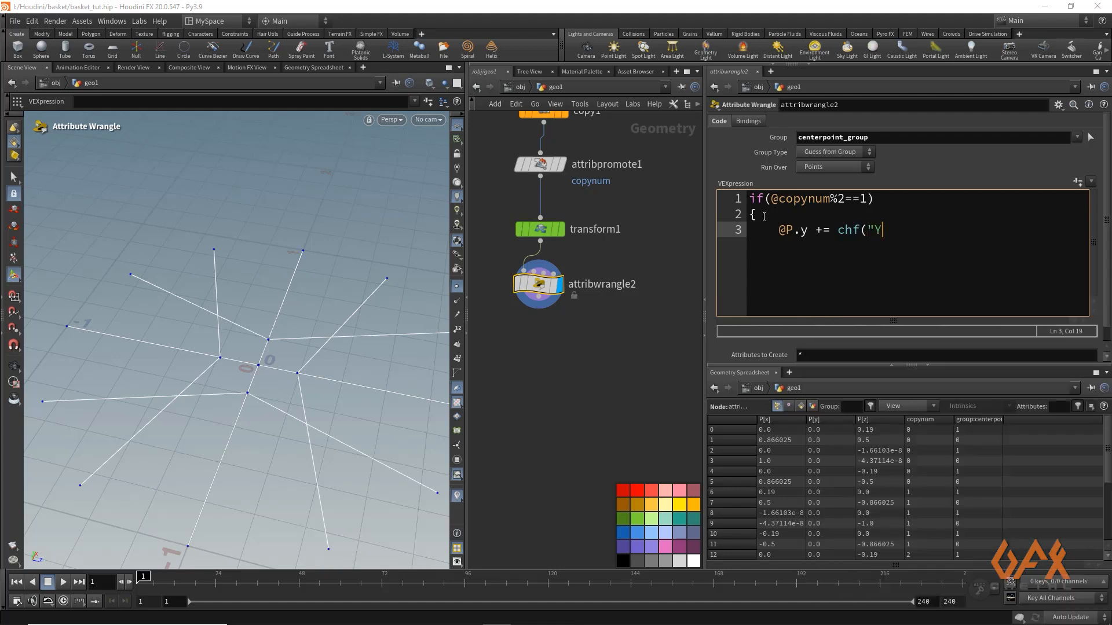
{"action": "type", "text": "_Offset\");"}
{"action": "key", "text": "Return"}
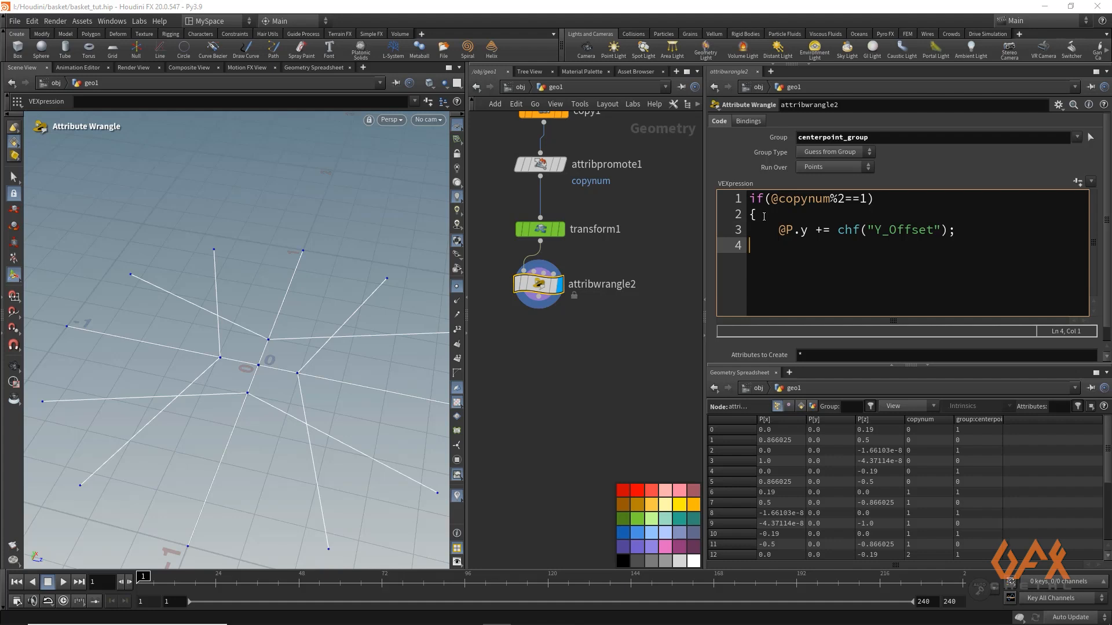
Complete the wrangle's if block with a closing brace and generate the Y Offset parameter from the code
{"action": "type", "text": "}"}
{"action": "left_click", "coordinate": [1079, 180]}
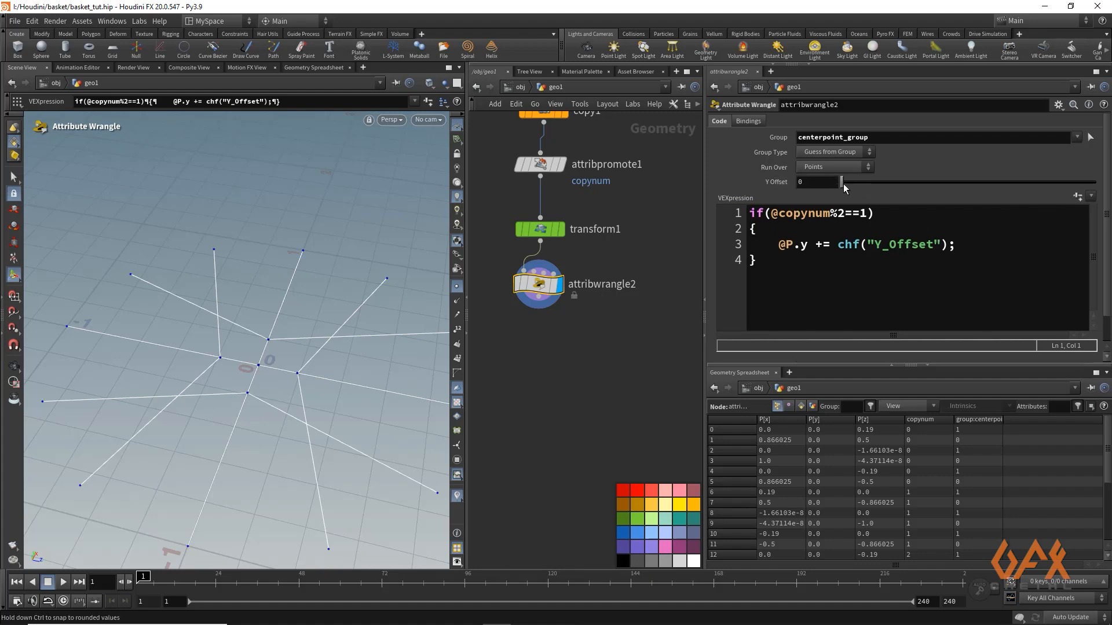
Set the wrangle's Y Offset to 0.032, checking the raised centre points from the side and from above
{"action": "left_click_drag", "start_coordinate": [844, 184], "coordinate": [852, 185]}
{"action": "left_click_drag", "start_coordinate": [214, 290], "coordinate": [237, 305], "text": "alt"}
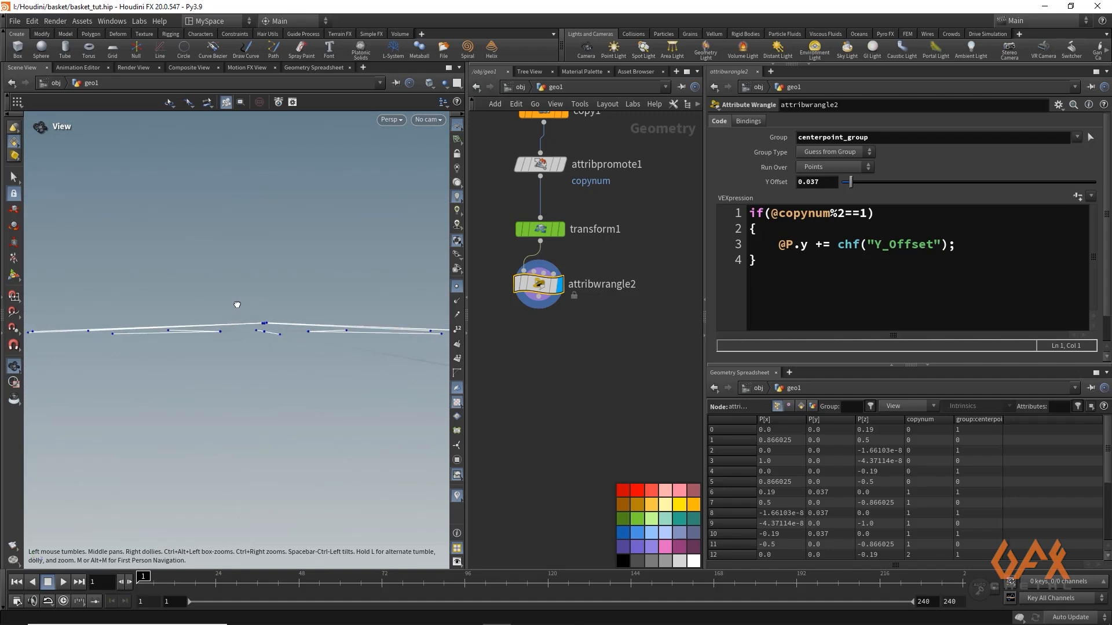
{"action": "left_click_drag", "start_coordinate": [851, 184], "coordinate": [849, 184]}
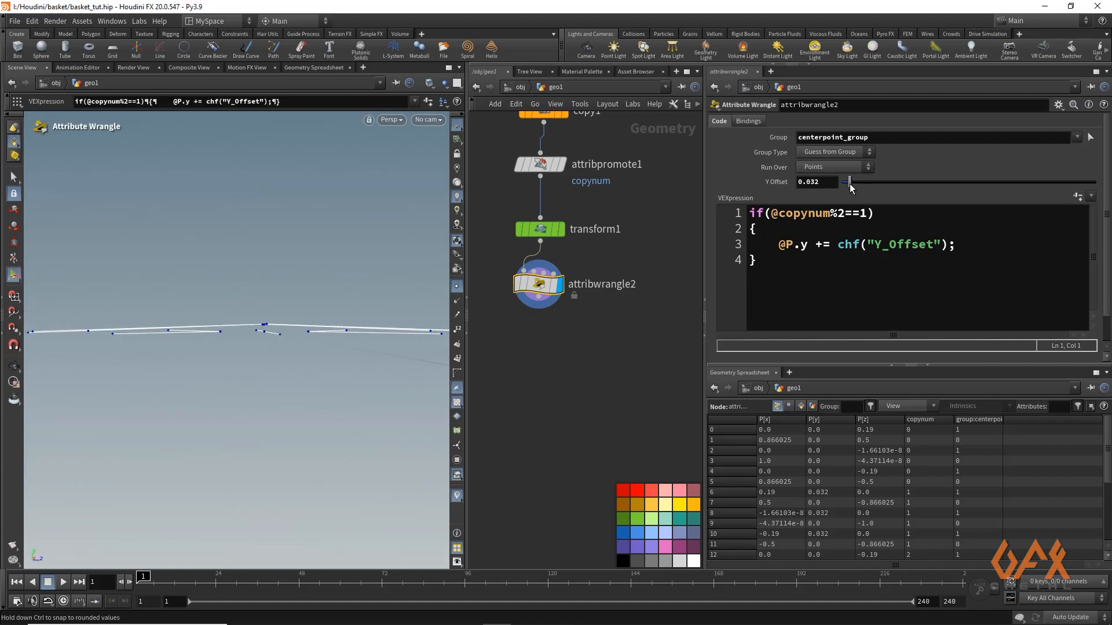
{"action": "key", "text": "Escape"}
{"action": "left_click_drag", "start_coordinate": [106, 266], "coordinate": [237, 270]}
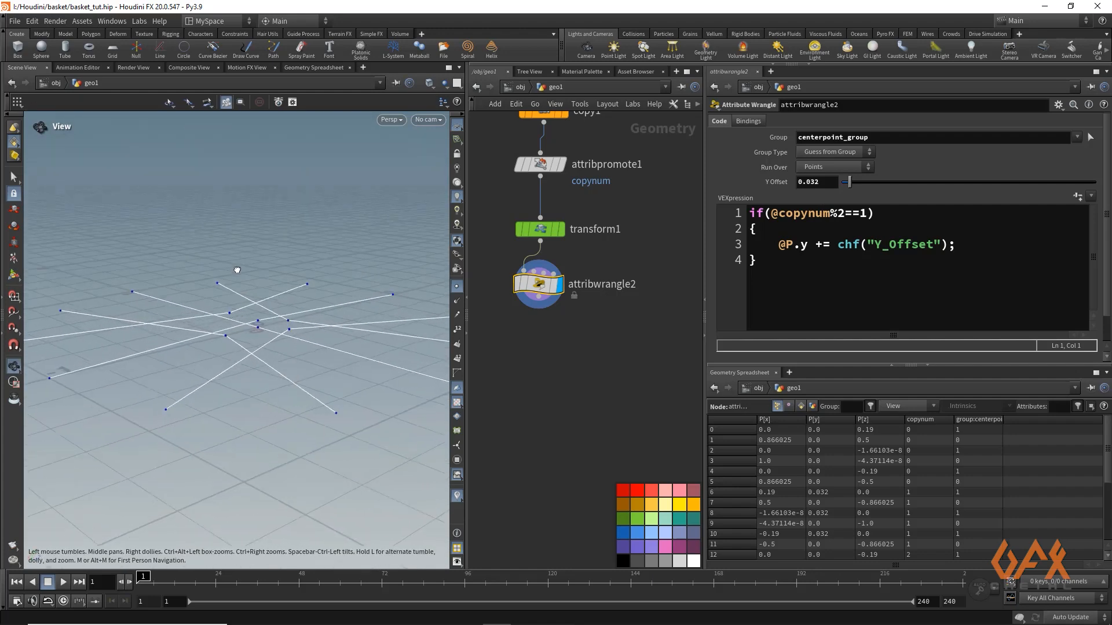
{"action": "key", "text": "Return"}
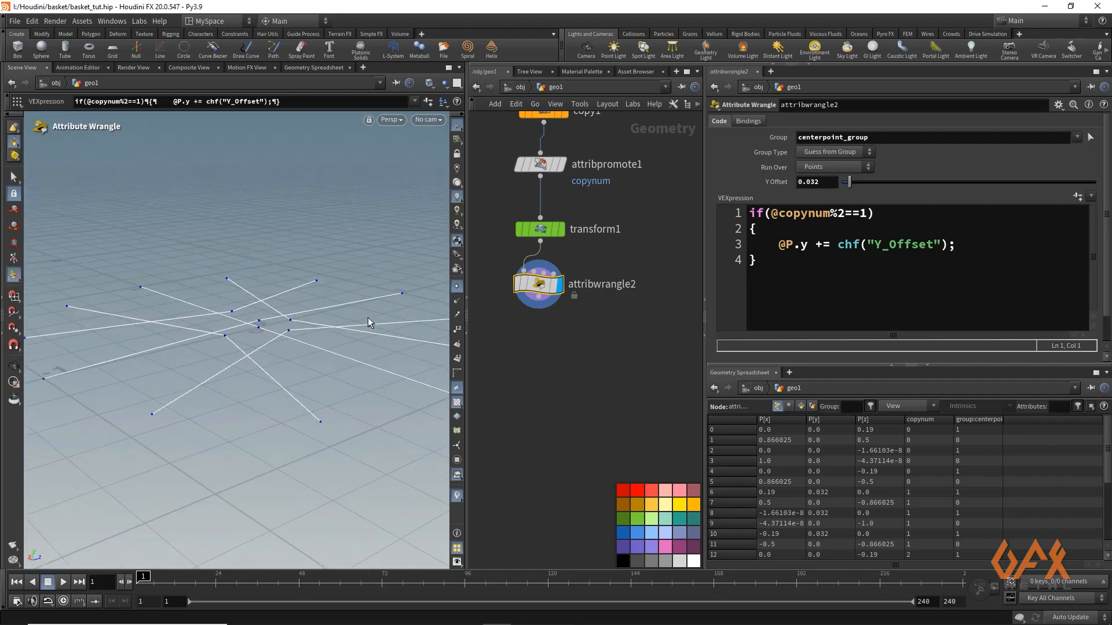
Add a Fuse node after the second Attribute Wrangle and display its output
{"action": "right_click_drag", "start_coordinate": [215, 298], "coordinate": [326, 328], "text": "alt"}
{"action": "left_click_drag", "start_coordinate": [539, 310], "coordinate": [532, 362]}
{"action": "type", "text": "fuse"}
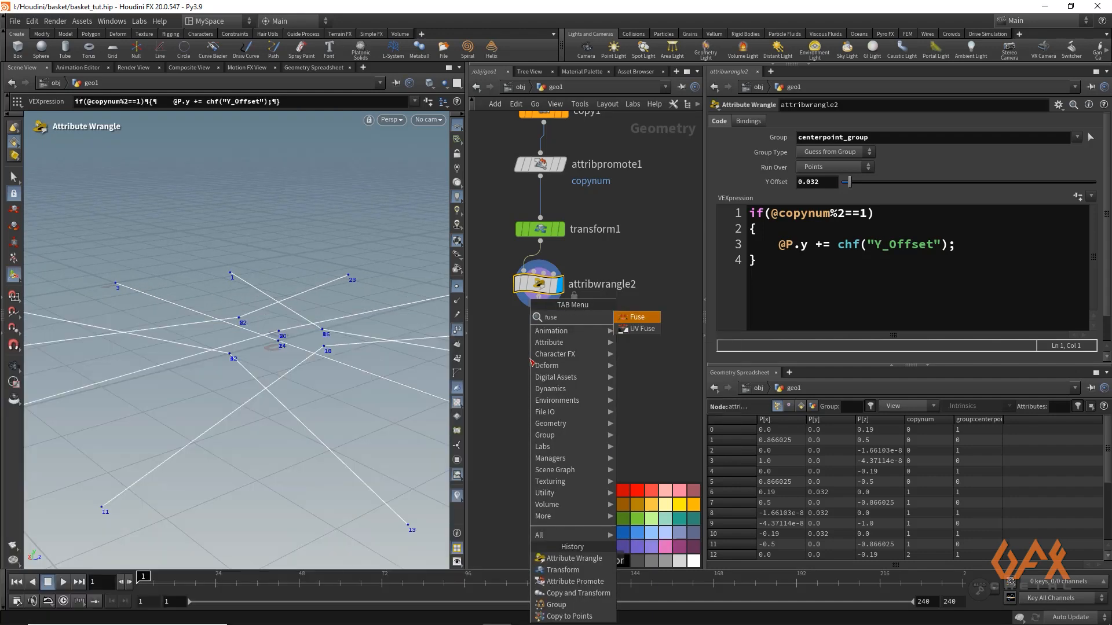
{"action": "key", "text": "Return"}
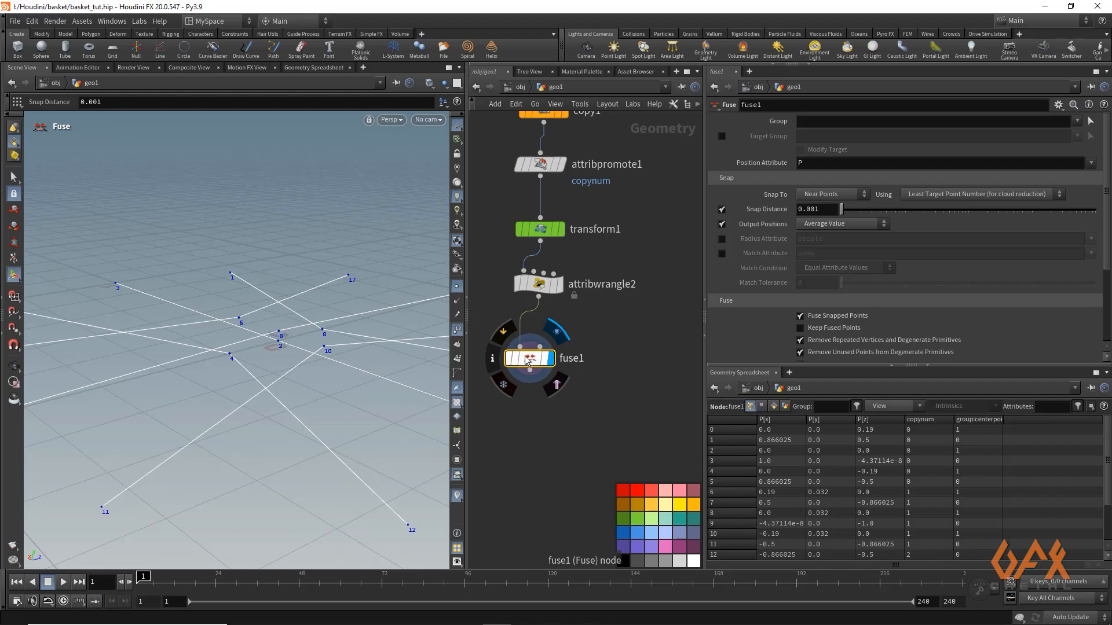
{"action": "key", "text": "Escape"}
{"action": "left_click_drag", "start_coordinate": [219, 303], "coordinate": [240, 360]}
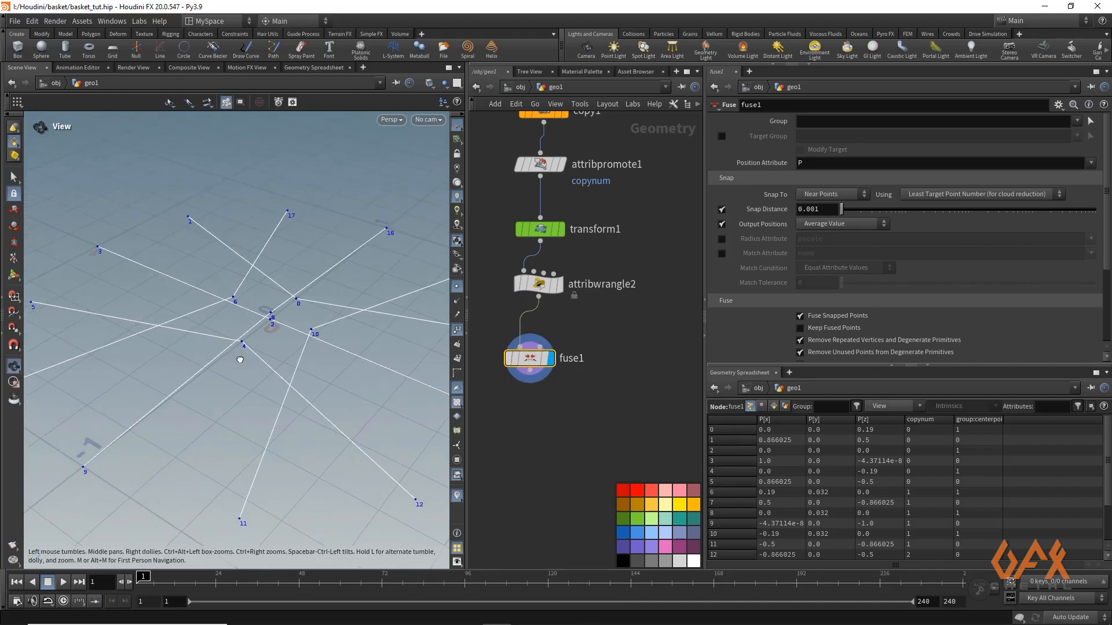
{"action": "key", "text": "Return"}
Add a Subdivide node after the Fuse node and display its output
{"action": "middle_click_drag", "start_coordinate": [536, 377], "coordinate": [559, 302]}
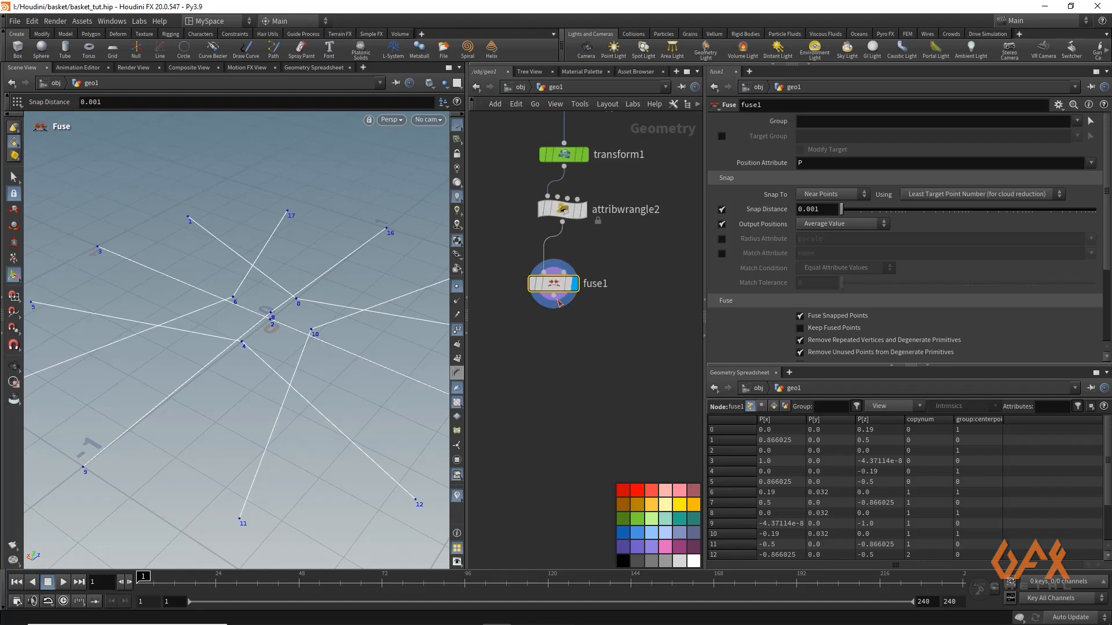
{"action": "left_click_drag", "start_coordinate": [558, 302], "coordinate": [556, 333]}
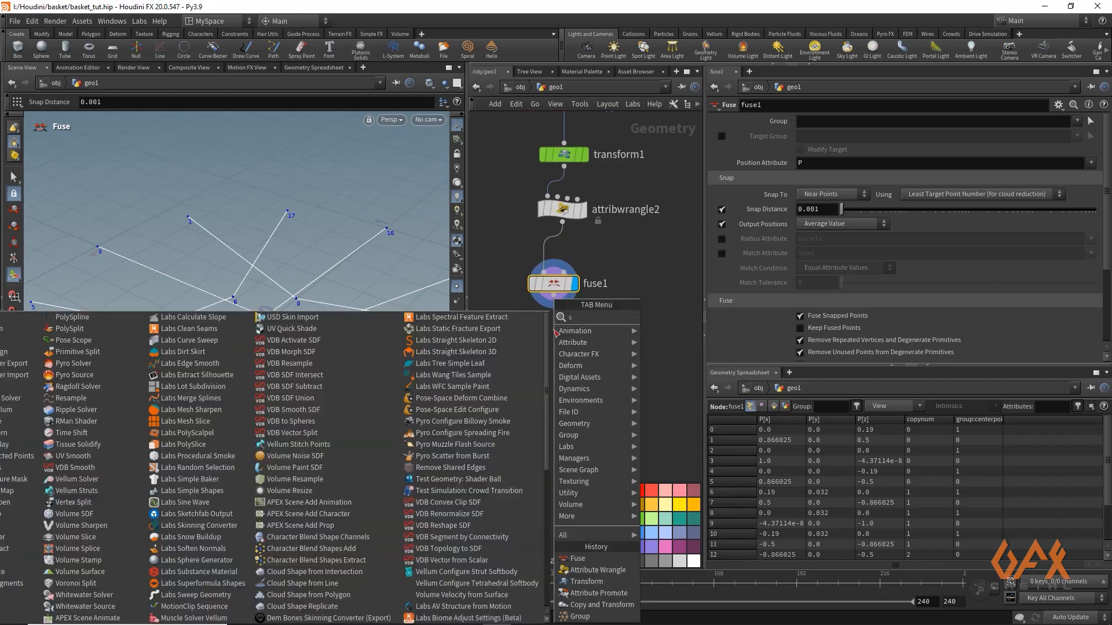
{"action": "type", "text": "su"}
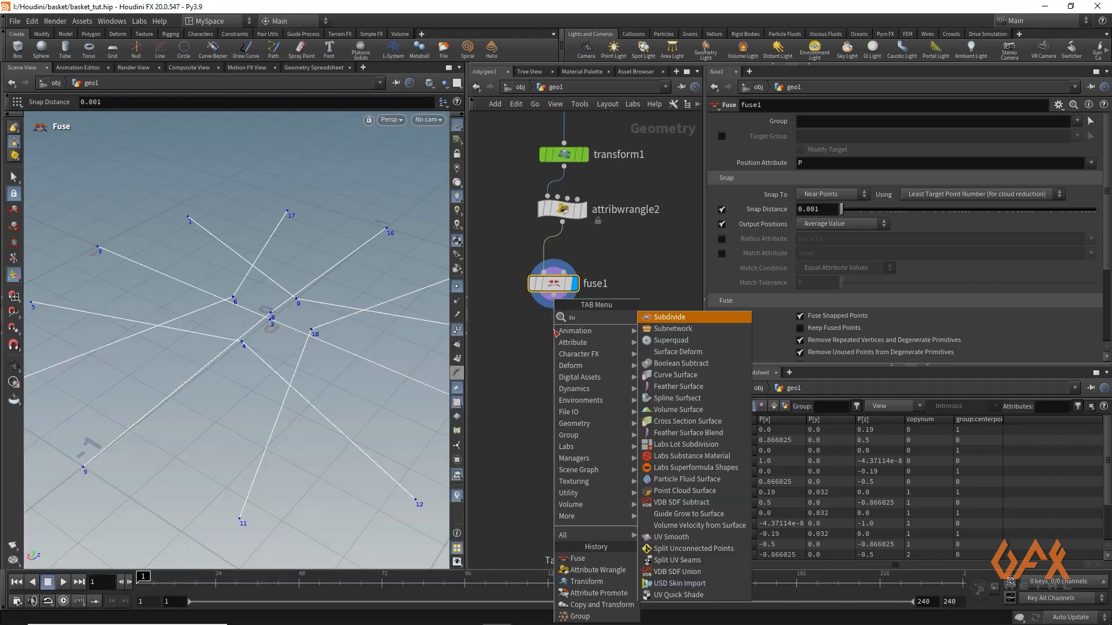
{"action": "key", "text": "Return"}
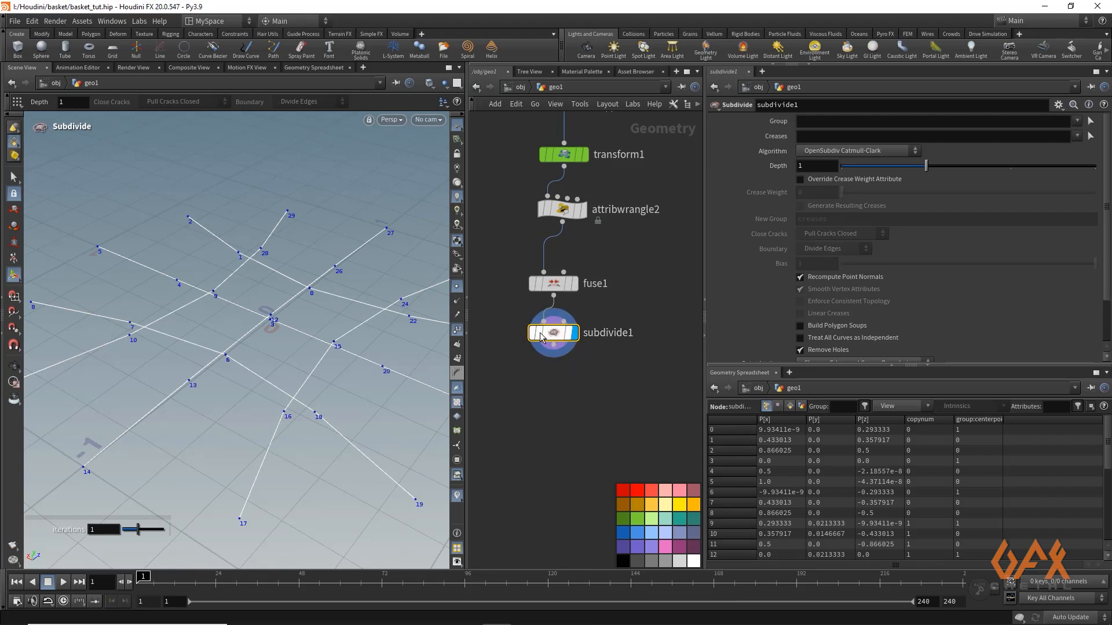
Hide the point numbers in the viewport and set the Subdivide depth to 3
{"action": "left_click", "coordinate": [457, 329]}
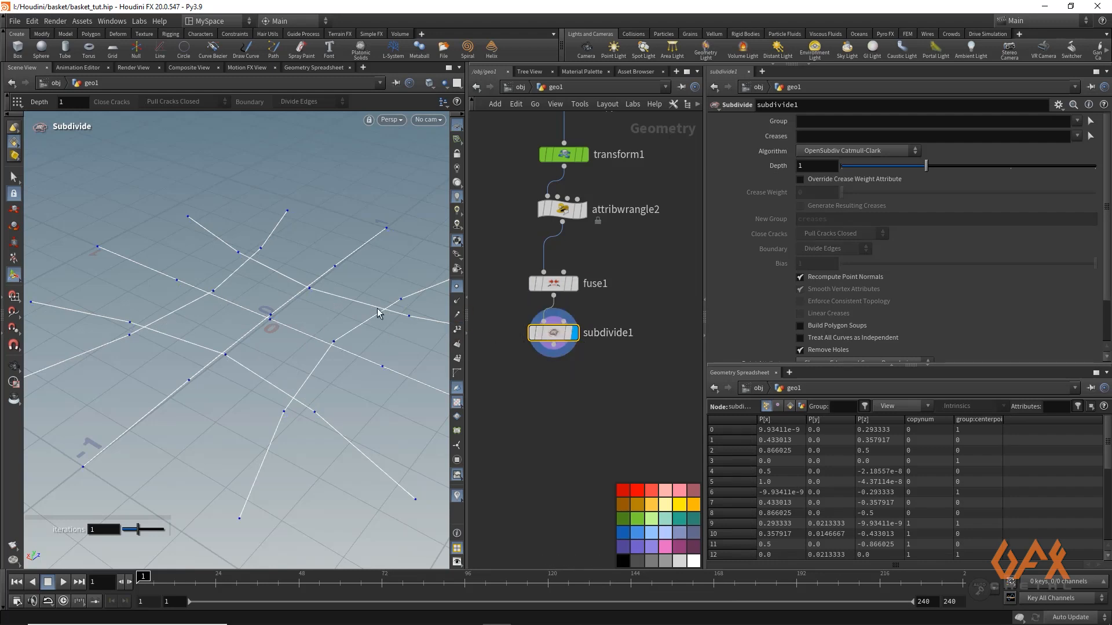
{"action": "double_click", "coordinate": [816, 166]}
{"action": "key", "text": "Return"}
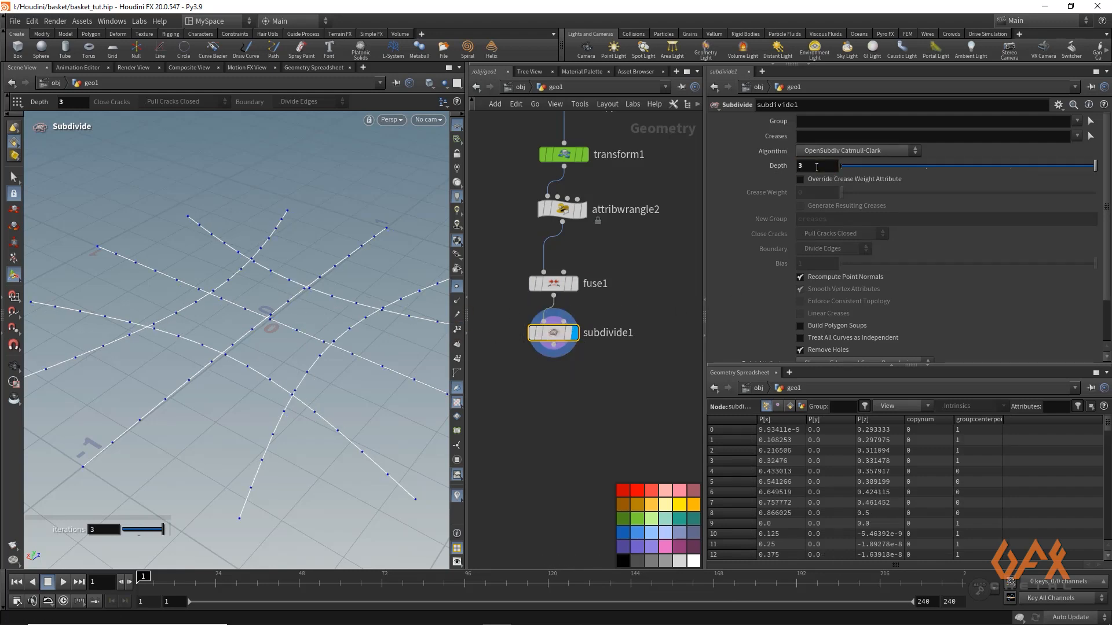
{"action": "key", "text": "Escape"}
{"action": "left_click_drag", "start_coordinate": [268, 255], "coordinate": [218, 243]}
{"action": "key", "text": "Return"}
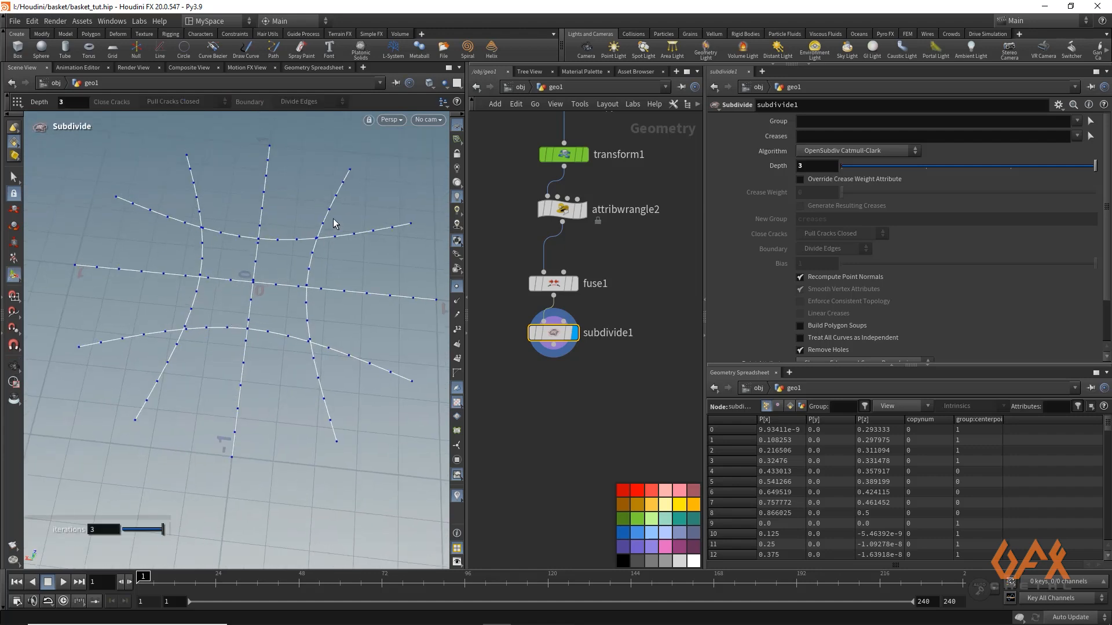
Set the Transform node's uniform scale to -0.23 for the centre points while keeping the Subdivide output displayed
{"action": "left_click", "coordinate": [565, 160]}
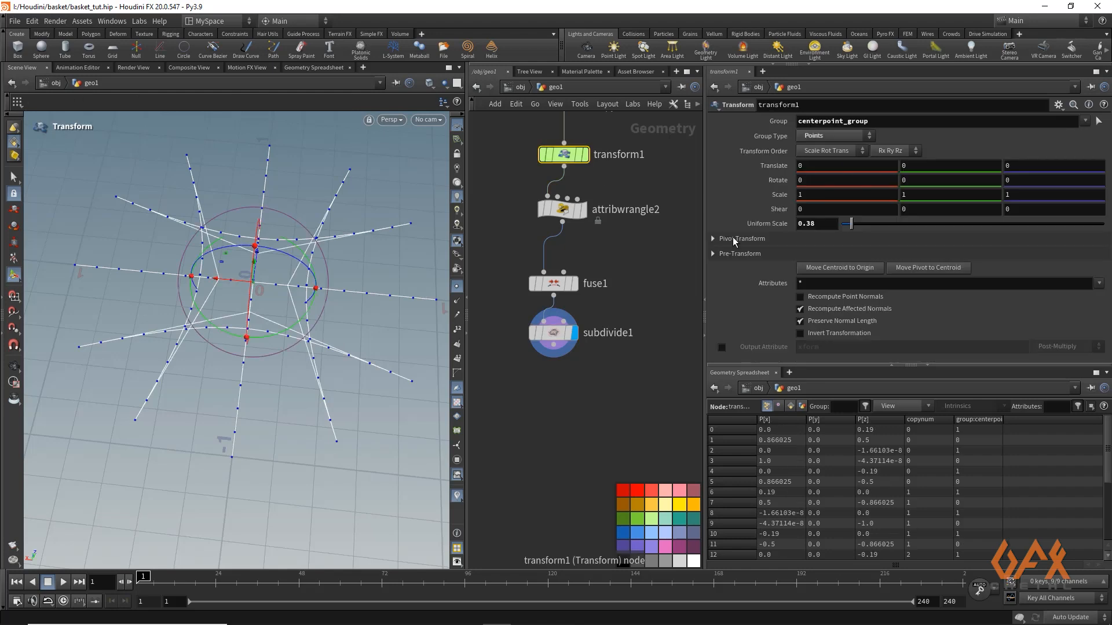
{"action": "left_click_drag", "start_coordinate": [848, 226], "coordinate": [844, 226]}
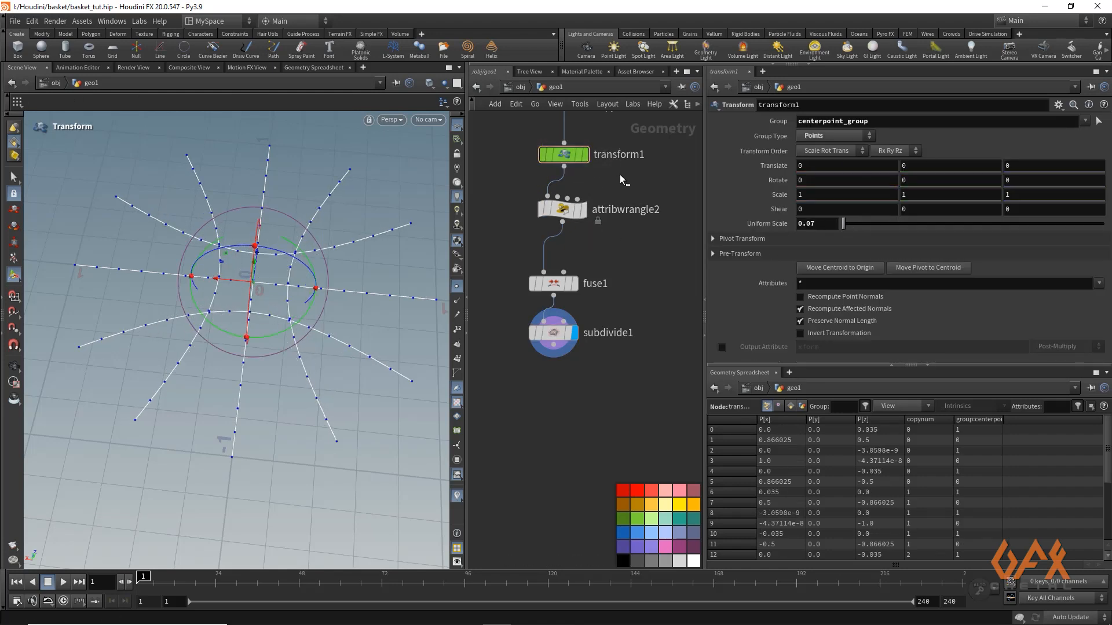
{"action": "middle_click_drag", "start_coordinate": [769, 223], "coordinate": [745, 222]}
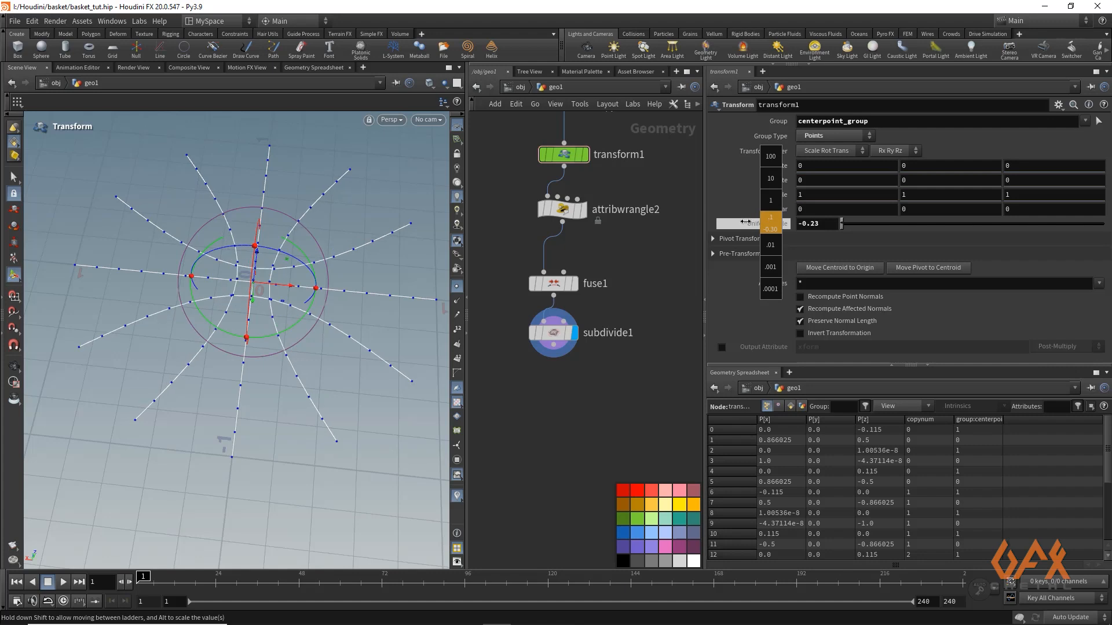
{"action": "middle_click_drag", "start_coordinate": [746, 222], "coordinate": [746, 223]}
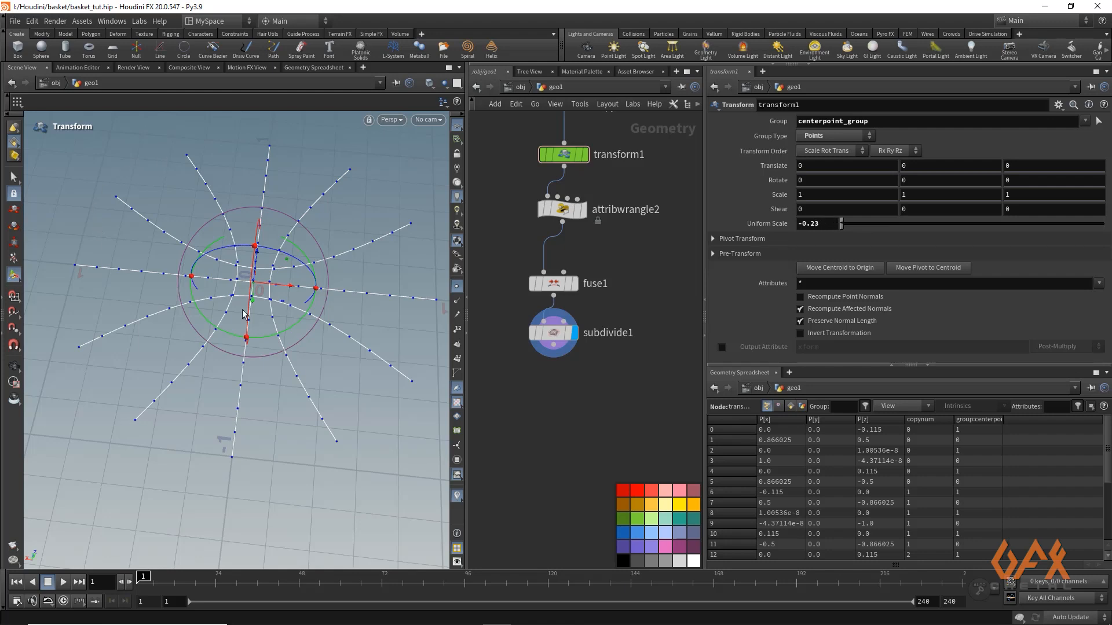
{"action": "key", "text": "Escape"}
{"action": "left_click_drag", "start_coordinate": [169, 280], "coordinate": [110, 254]}
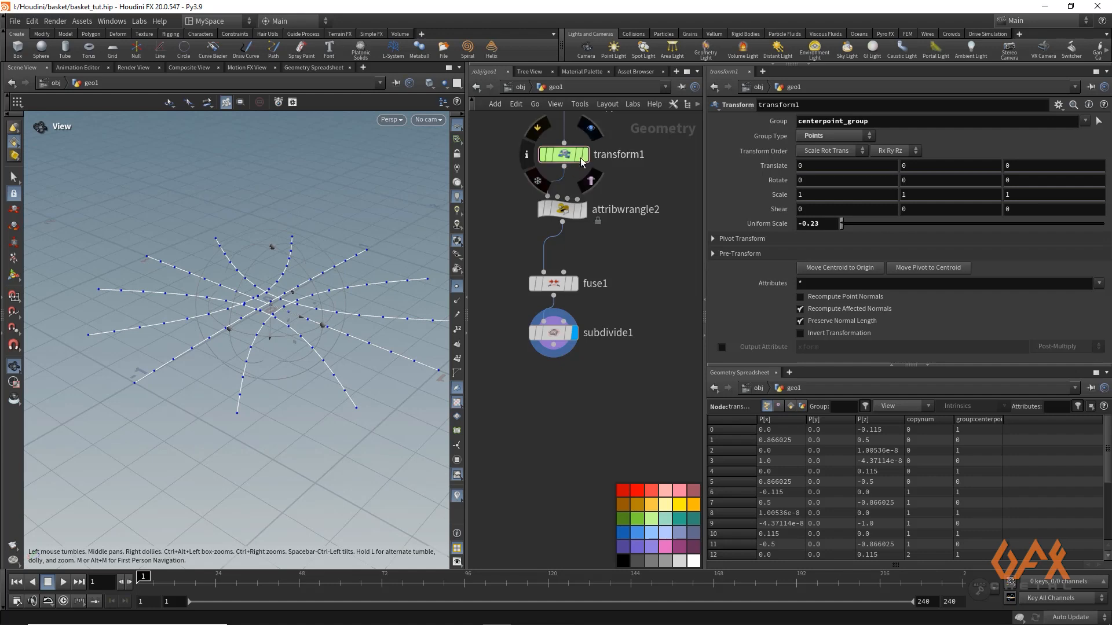
Select the Subdivide node, hide the point markers and examine the smoothed curves from several angles
{"action": "left_click", "coordinate": [545, 334]}
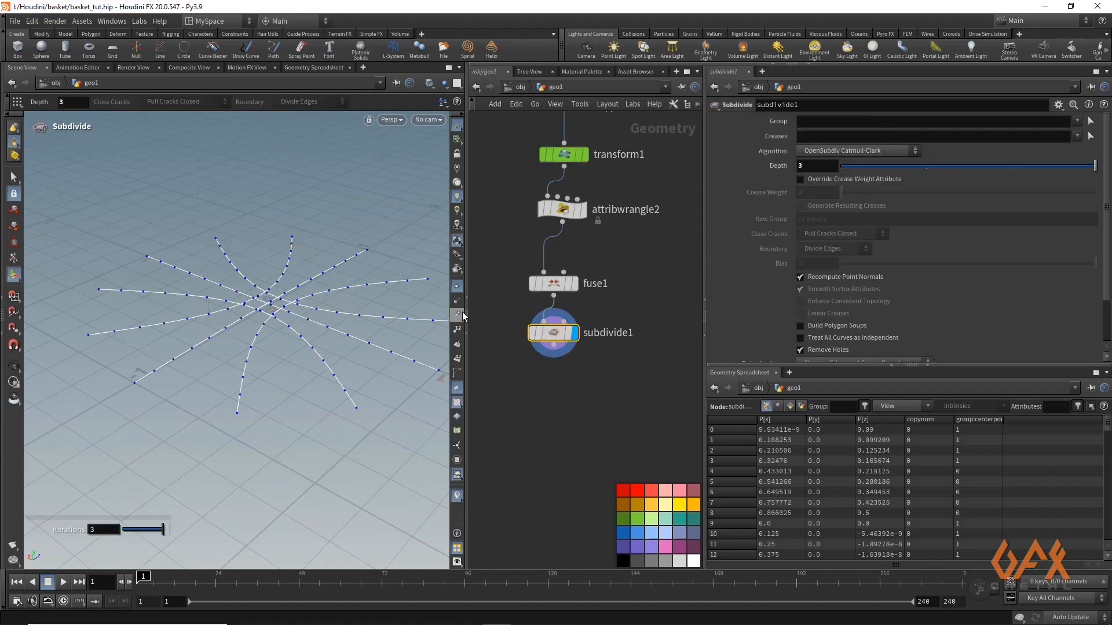
{"action": "key", "text": "Escape"}
{"action": "mouse_move", "coordinate": [220, 292]}
{"action": "left_mouse_down"}
{"action": "mouse_move", "coordinate": [239, 300]}
{"action": "mouse_move", "coordinate": [236, 266]}
{"action": "mouse_move", "coordinate": [235, 285]}
{"action": "left_mouse_up"}
{"action": "key", "text": "Return"}
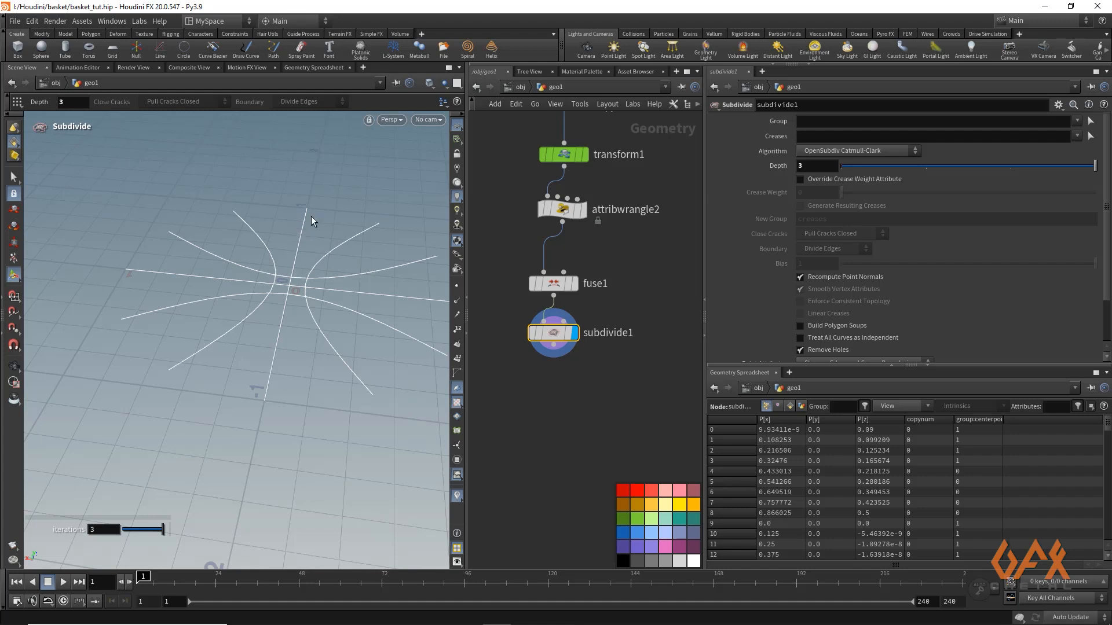
{"action": "key", "text": "Escape"}
{"action": "left_click_drag", "start_coordinate": [282, 226], "coordinate": [290, 277]}
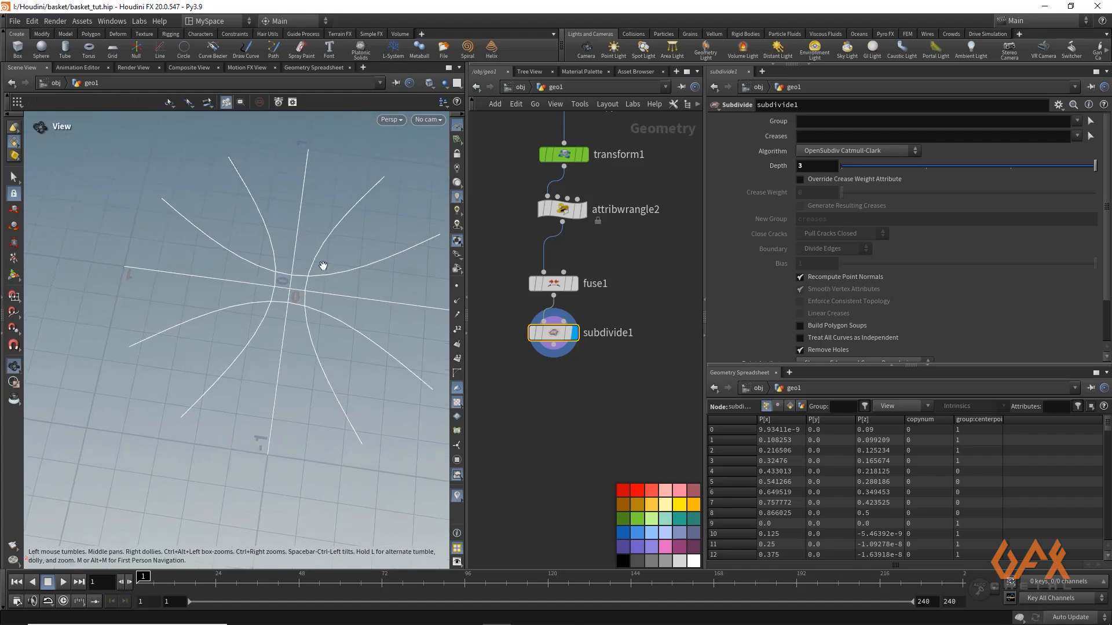
{"action": "key", "text": "Return"}
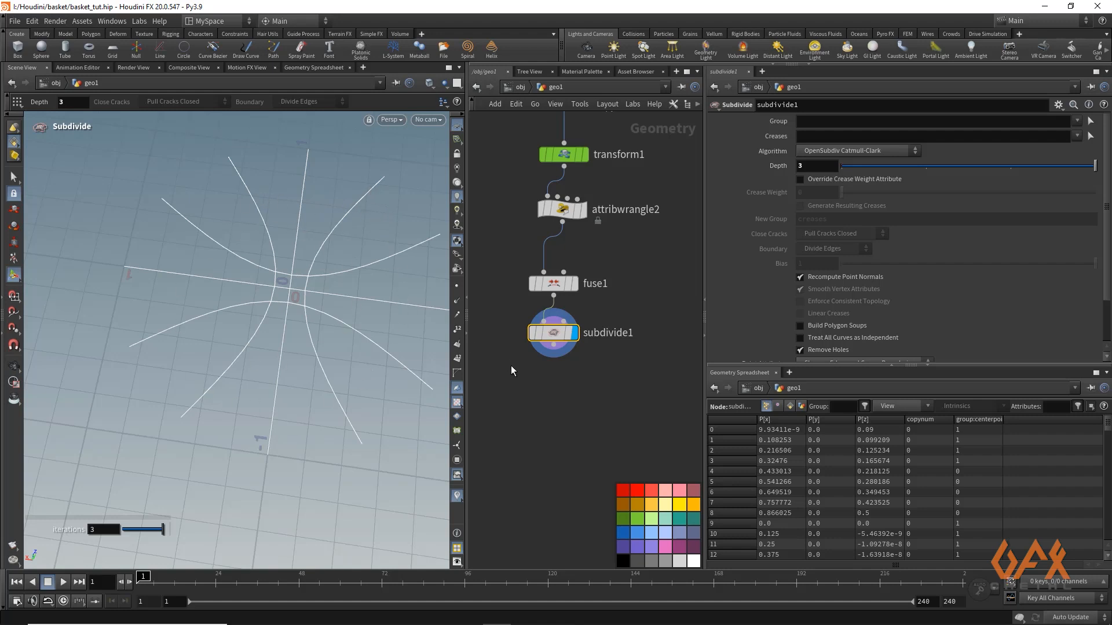
Add a For-Each Primitive loop after the Subdivide node
{"action": "left_click_drag", "start_coordinate": [552, 350], "coordinate": [548, 392]}
{"action": "type", "text": "fore"}
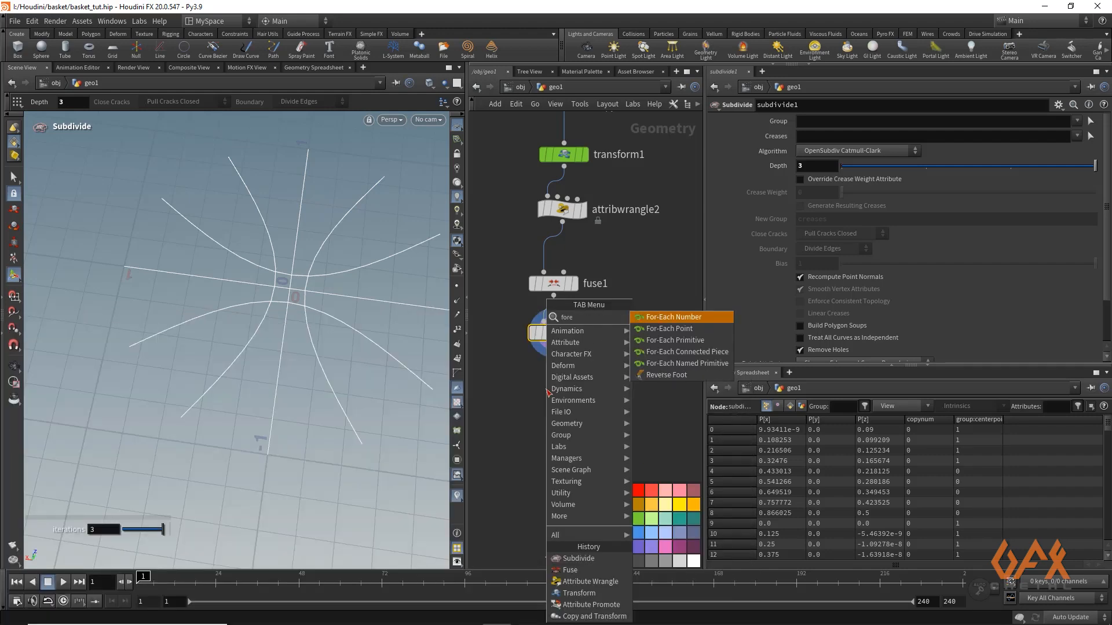
{"action": "key", "text": "Down"}
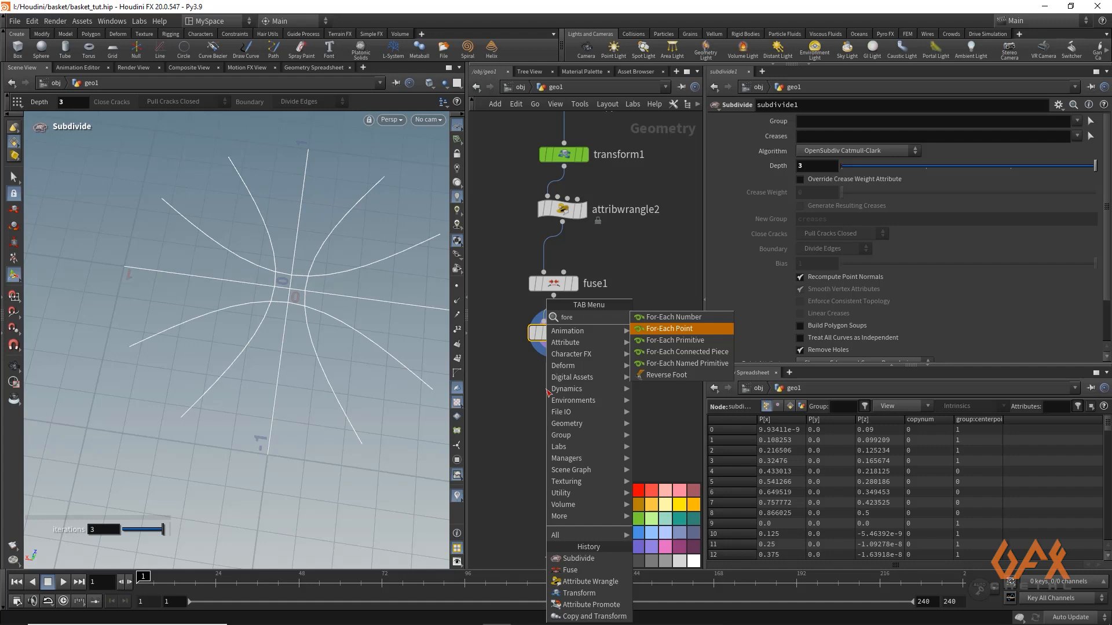
{"action": "key", "text": "Return"}
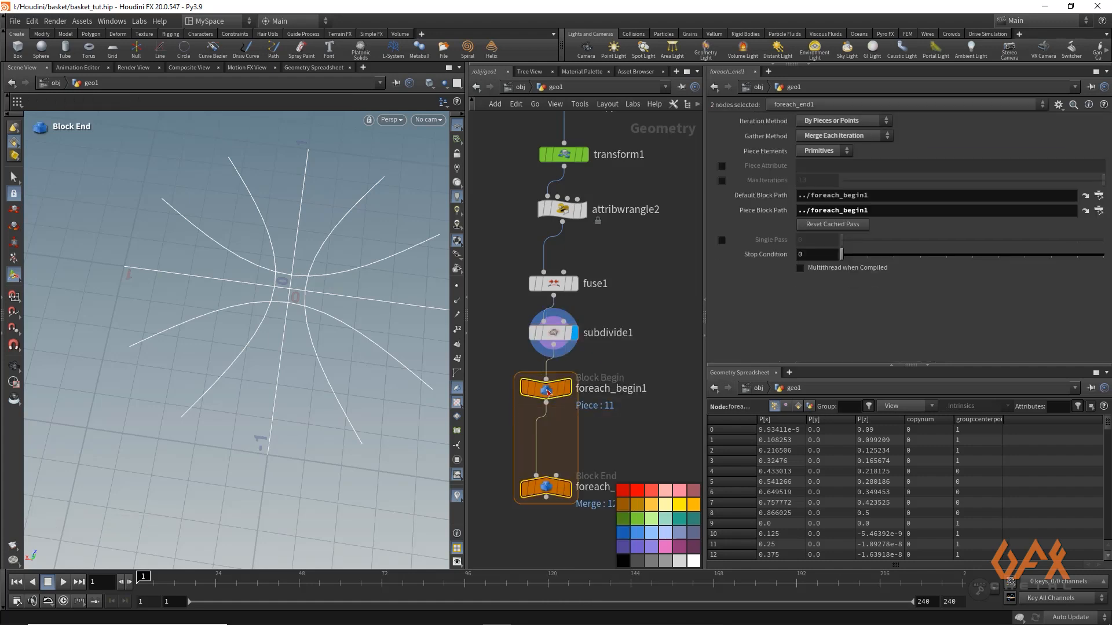
Compare the full Subdivide output with the single curve extracted by the For-Each begin node
{"action": "left_click", "coordinate": [566, 394]}
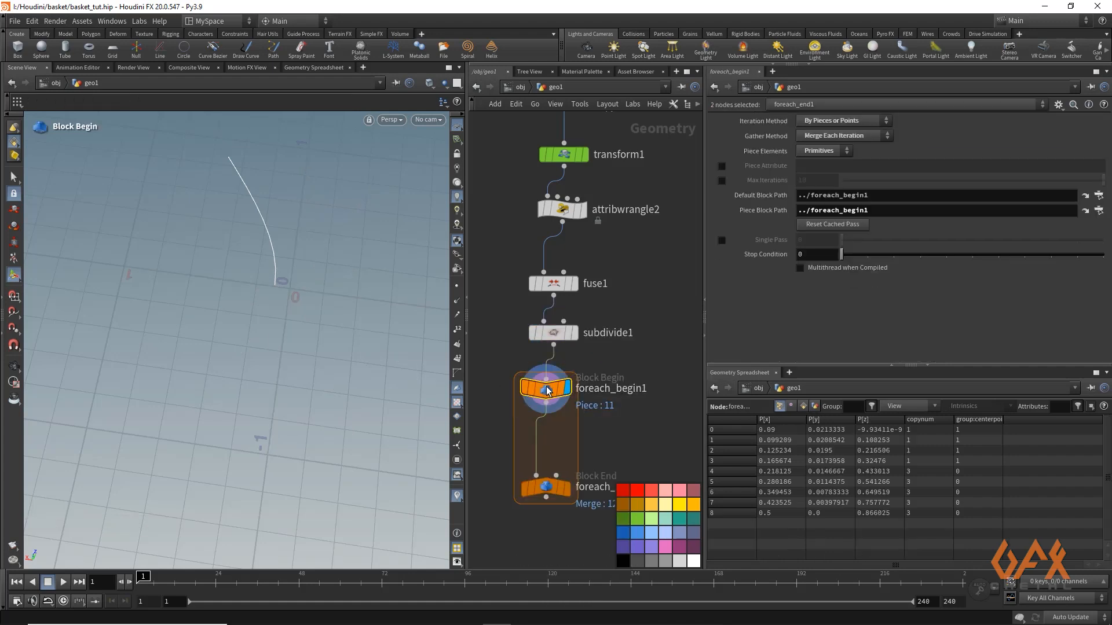
{"action": "left_click", "coordinate": [573, 333]}
{"action": "left_click", "coordinate": [554, 333]}
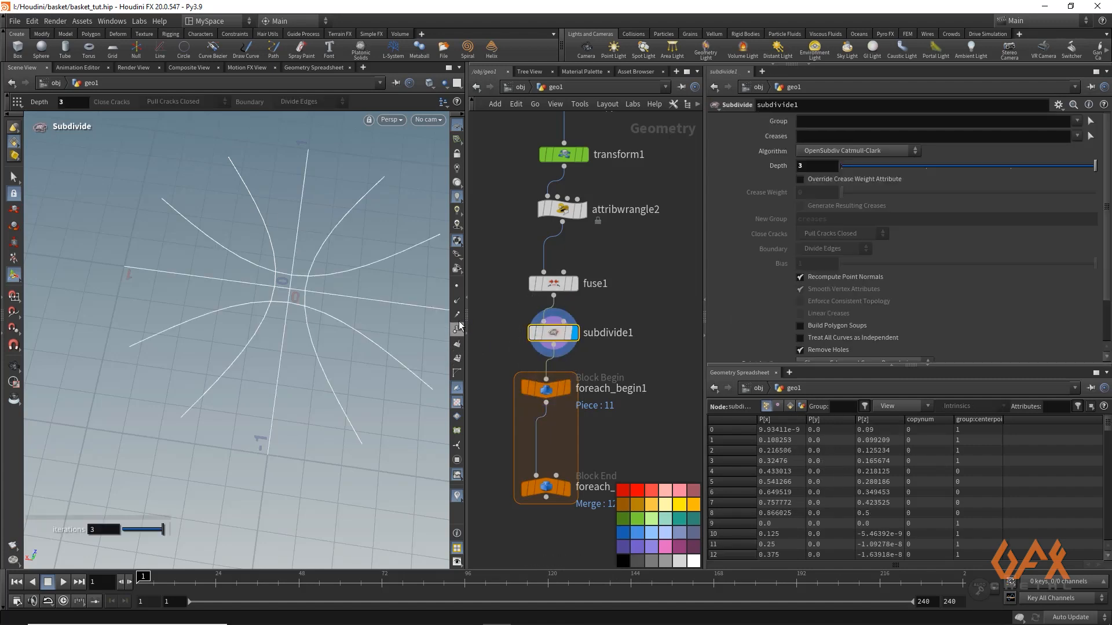
{"action": "left_click", "coordinate": [457, 358]}
{"action": "left_click", "coordinate": [569, 386]}
{"action": "left_click", "coordinate": [552, 393]}
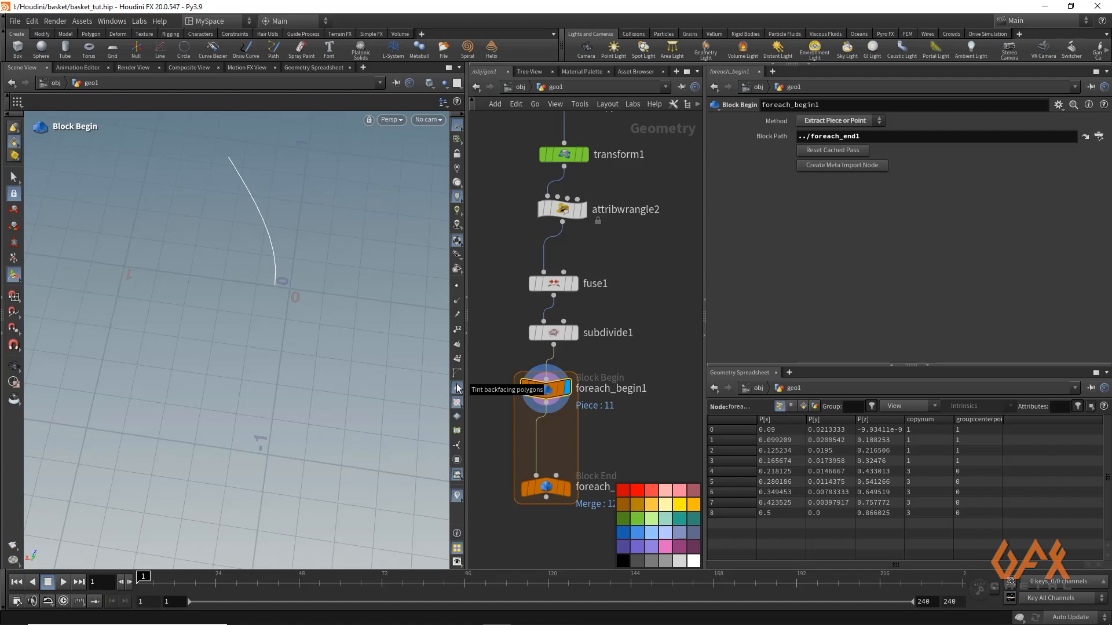
Insert a Resample node between the For-Each loop's begin and end nodes
{"action": "key", "text": "Tab"}
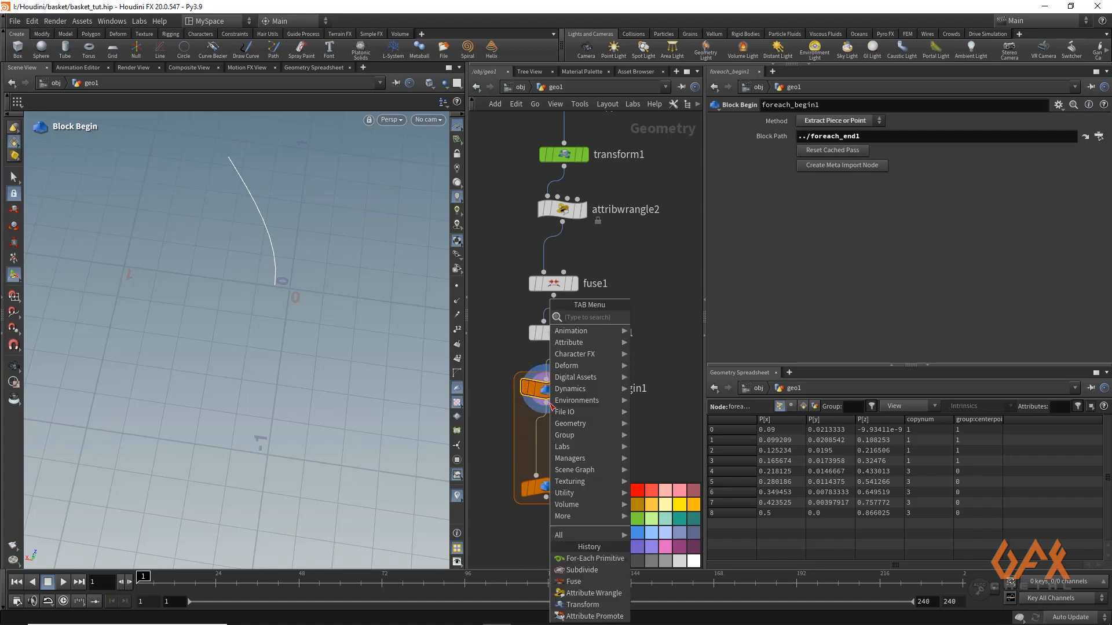
{"action": "type", "text": "resam"}
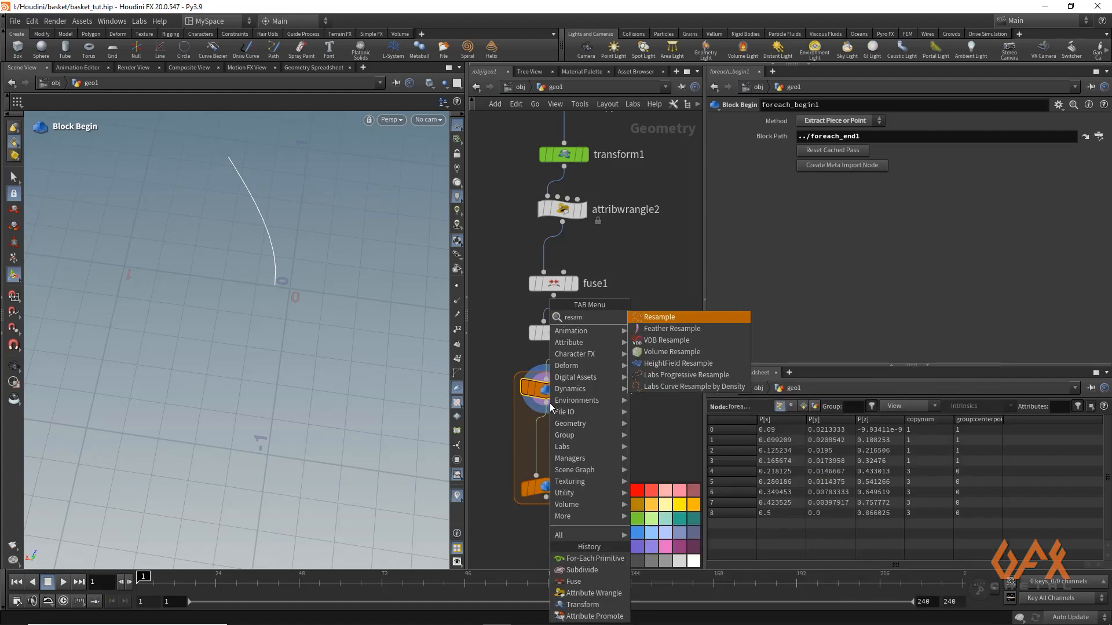
{"action": "key", "text": "Return"}
{"action": "left_click", "coordinate": [549, 405]}
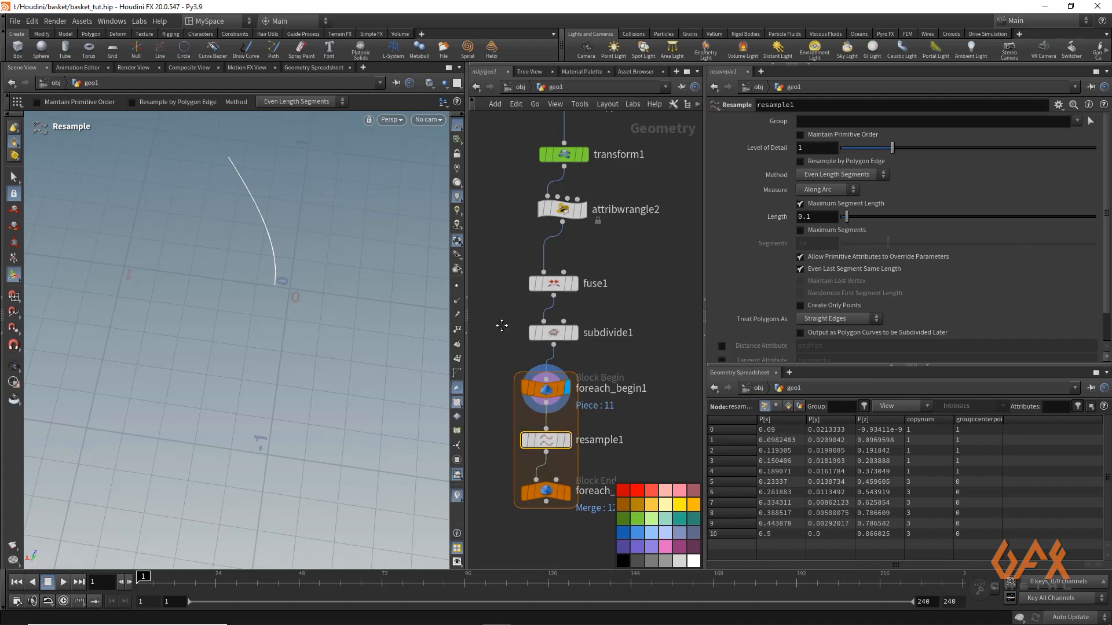
Move the For-Each end node farther below the Resample node and display the Resample output with point markers
{"action": "middle_click_drag", "start_coordinate": [549, 406], "coordinate": [565, 287]}
{"action": "left_click_drag", "start_coordinate": [556, 370], "coordinate": [556, 438]}
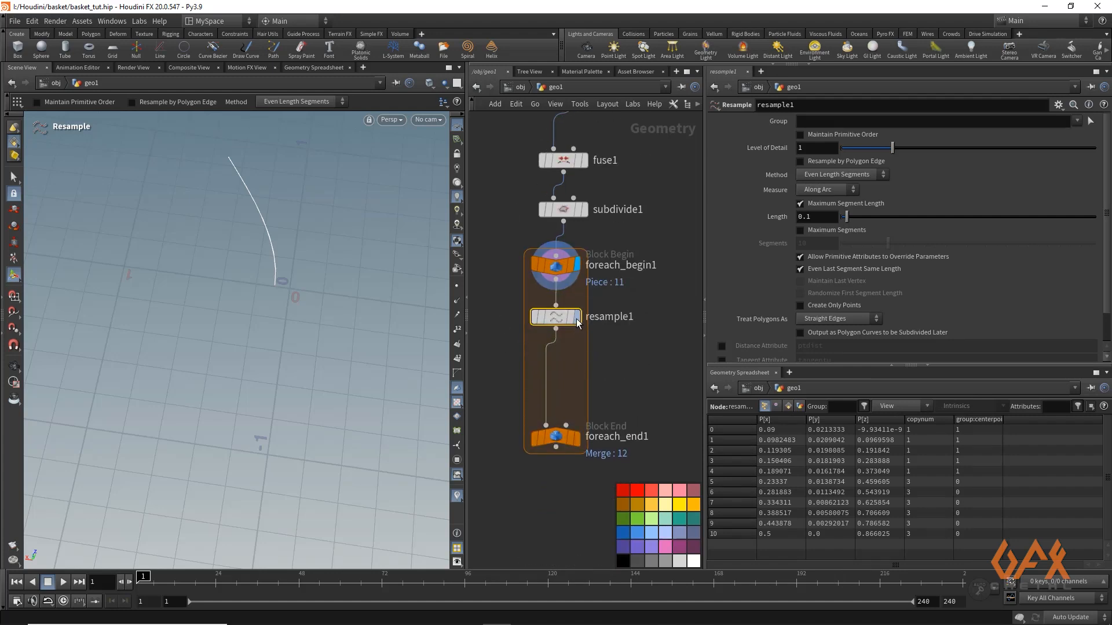
{"action": "left_click", "coordinate": [457, 286]}
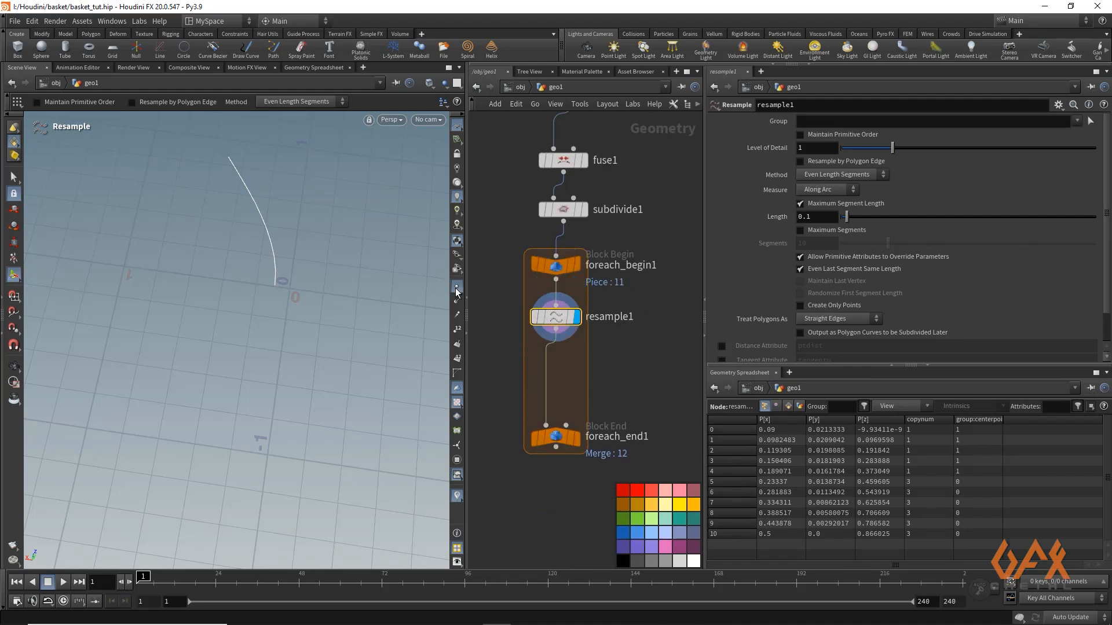
Switch the Resample node from maximum segment length to maximum segments and set 22 segments
{"action": "left_click", "coordinate": [801, 203]}
{"action": "left_click", "coordinate": [800, 231]}
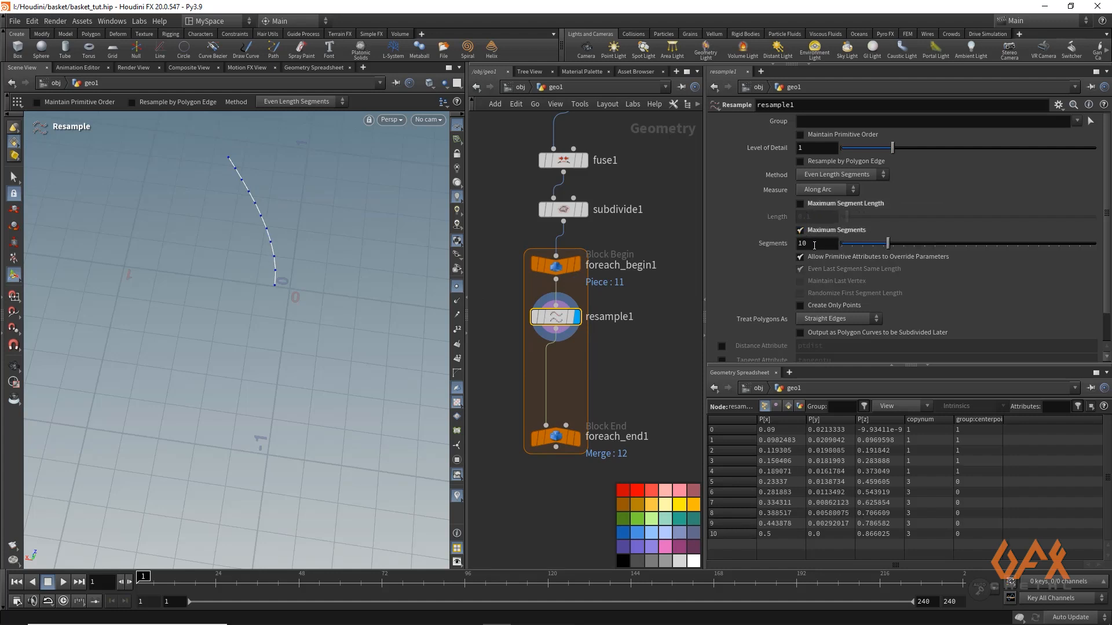
{"action": "left_click", "coordinate": [814, 244]}
{"action": "type", "text": "22"}
{"action": "key", "text": "Return"}
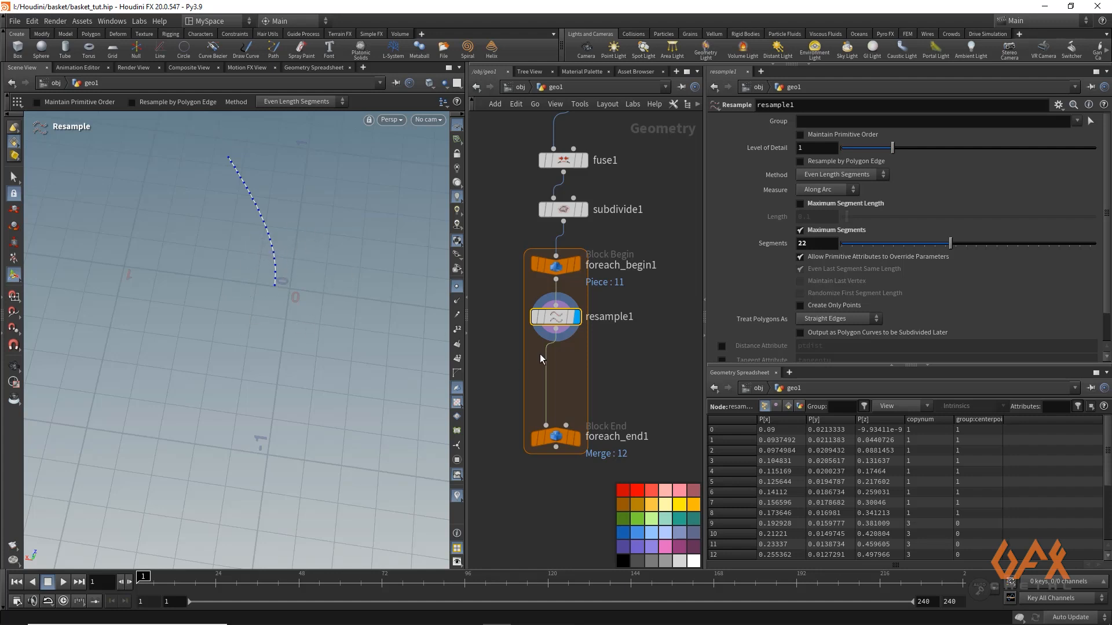
Insert a Group by Range node between the Resample and For-Each end nodes and display its output
{"action": "key", "text": "Tab"}
{"action": "type", "text": "grou"}
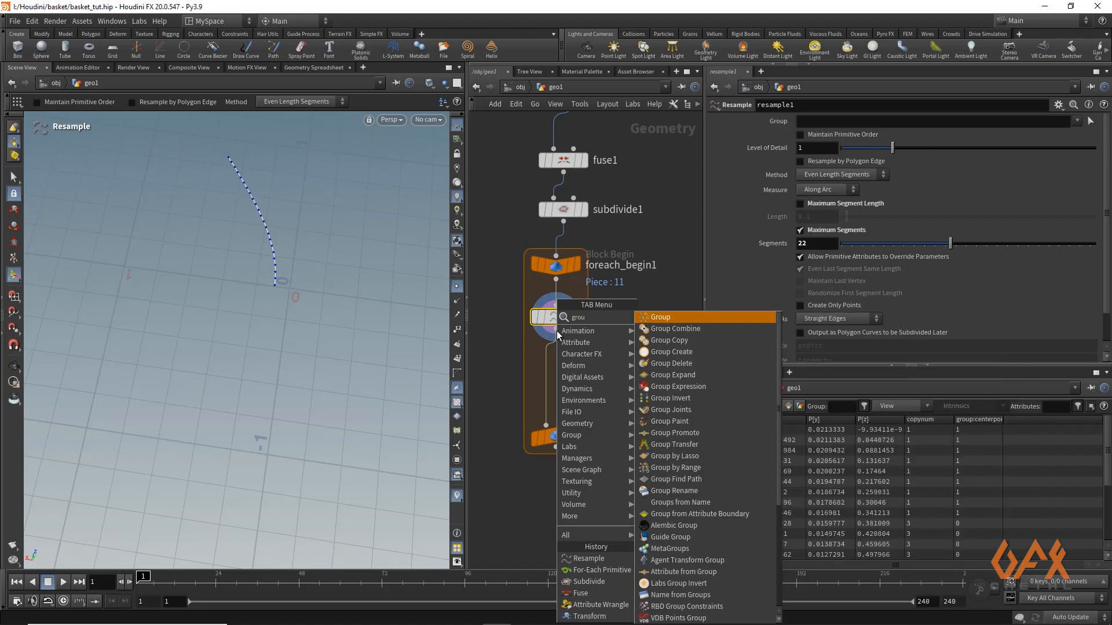
{"action": "type", "text": "br"}
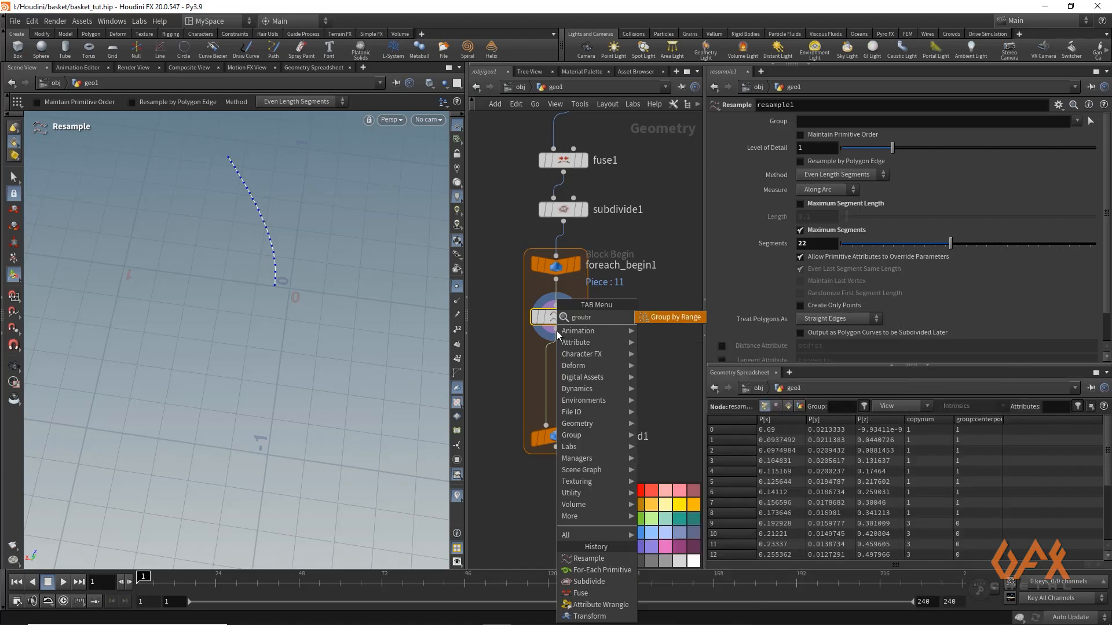
{"action": "key", "text": "Return"}
{"action": "left_click", "coordinate": [557, 334]}
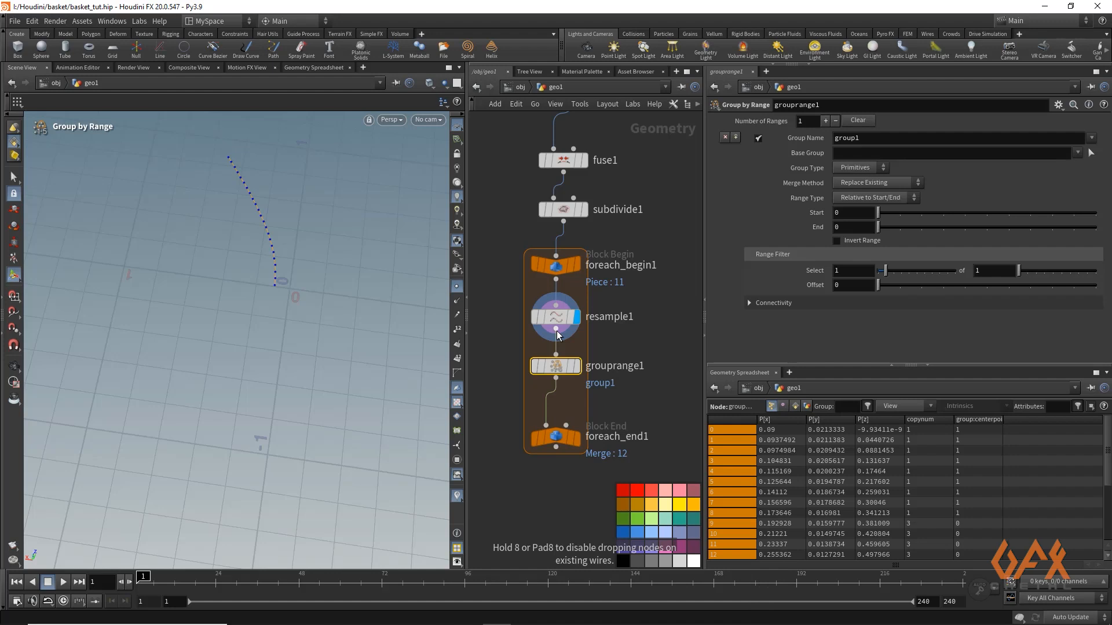
{"action": "left_click", "coordinate": [575, 366]}
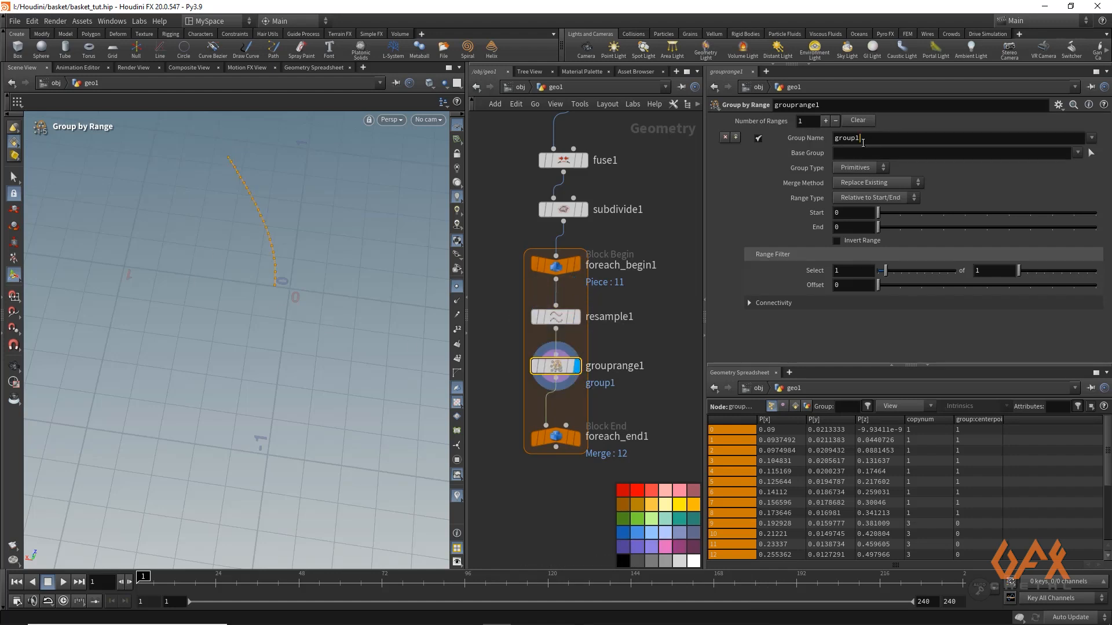
Name the range group midpoints_group and set its group type to Points
{"action": "double_click", "coordinate": [847, 138]}
{"action": "type", "text": "midpoints_"}
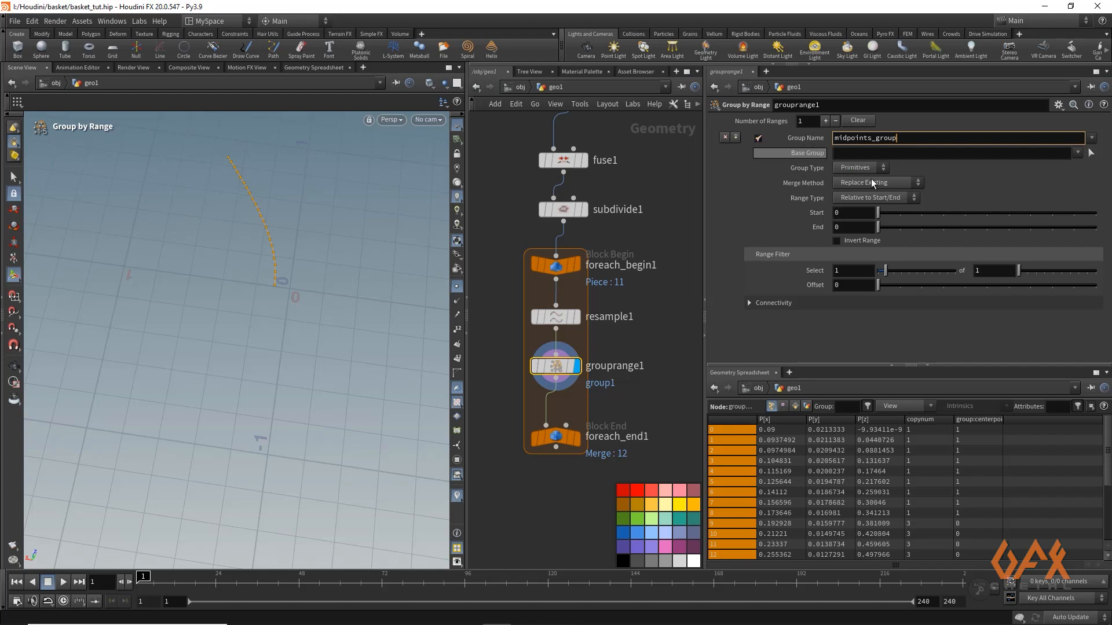
{"action": "left_click", "coordinate": [856, 167]}
{"action": "left_click", "coordinate": [849, 180]}
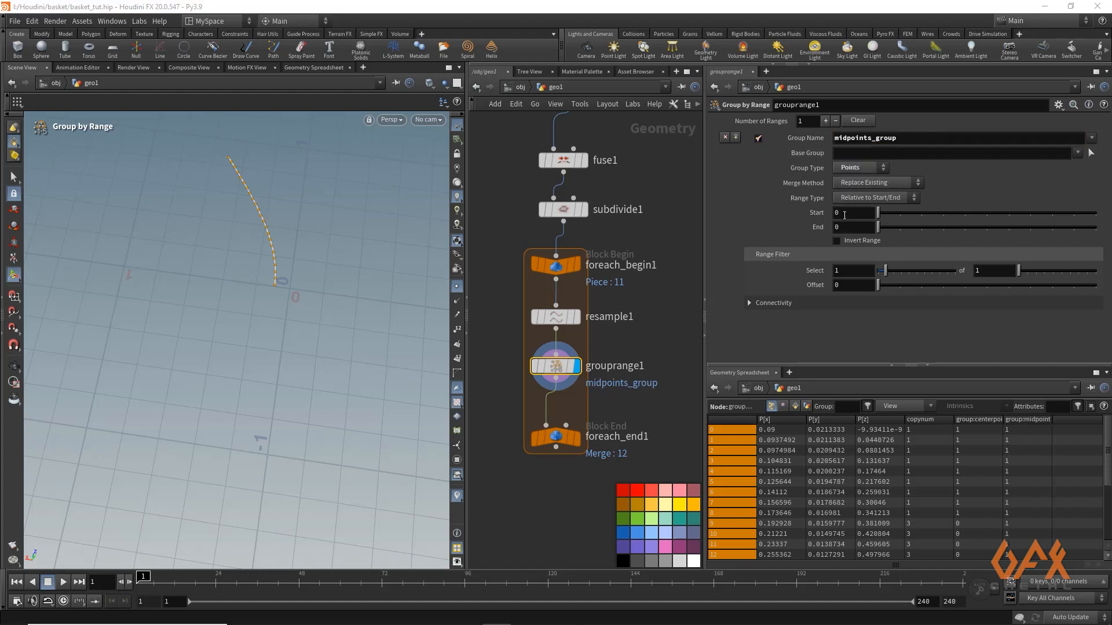
Set the midpoints_group range to start 4 and end 1, and invert the range
{"action": "left_click", "coordinate": [845, 215]}
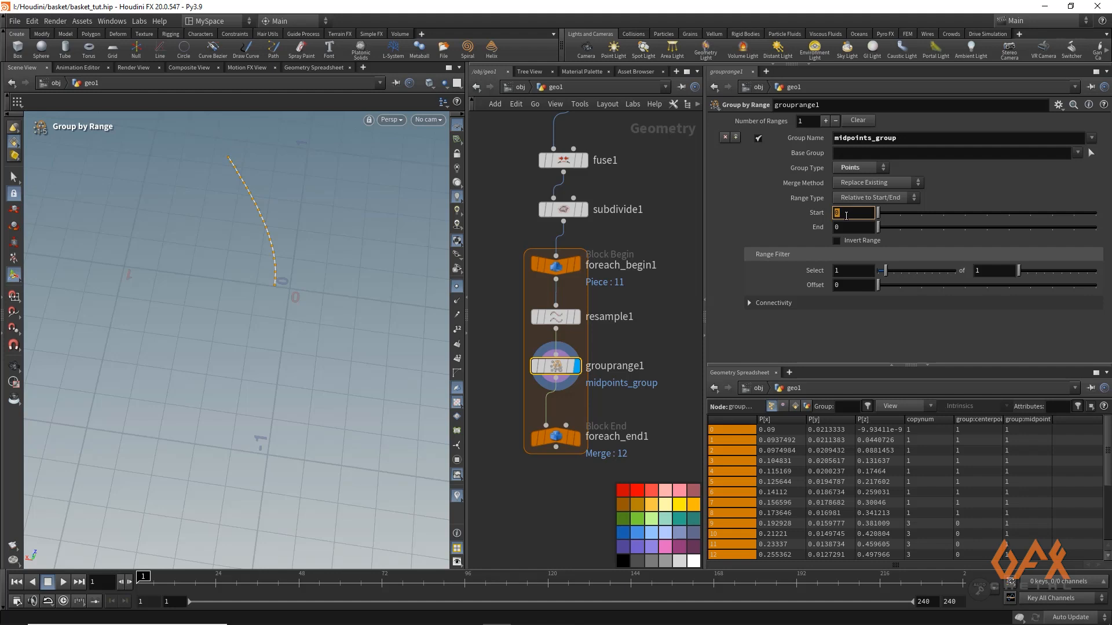
{"action": "left_click", "coordinate": [847, 228]}
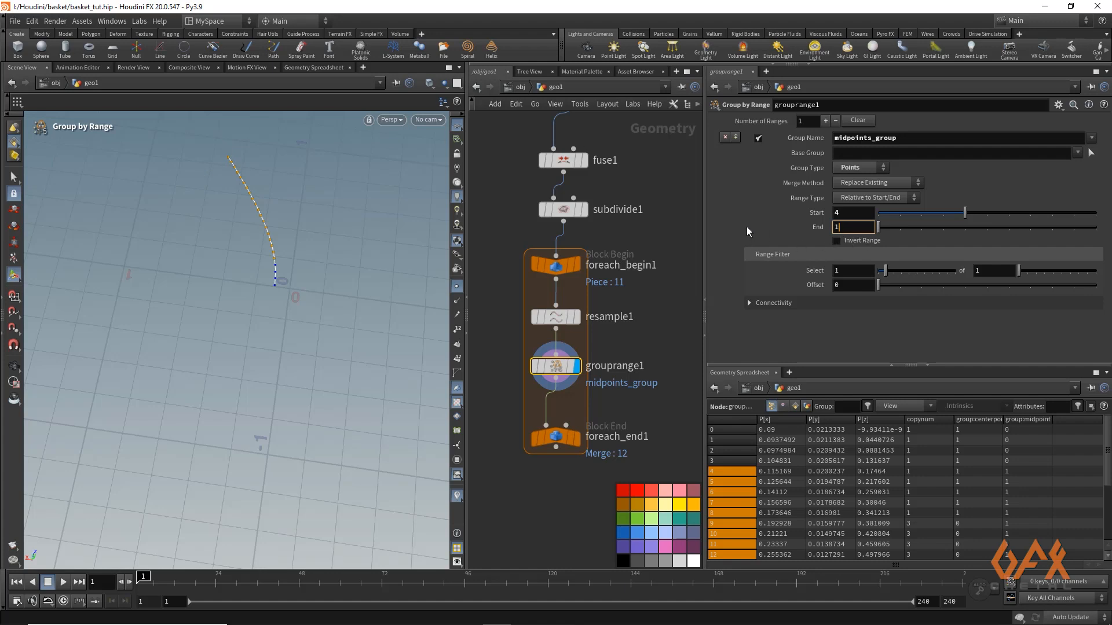
{"action": "type", "text": "1"}
{"action": "key", "text": "Return"}
{"action": "left_click", "coordinate": [836, 240]}
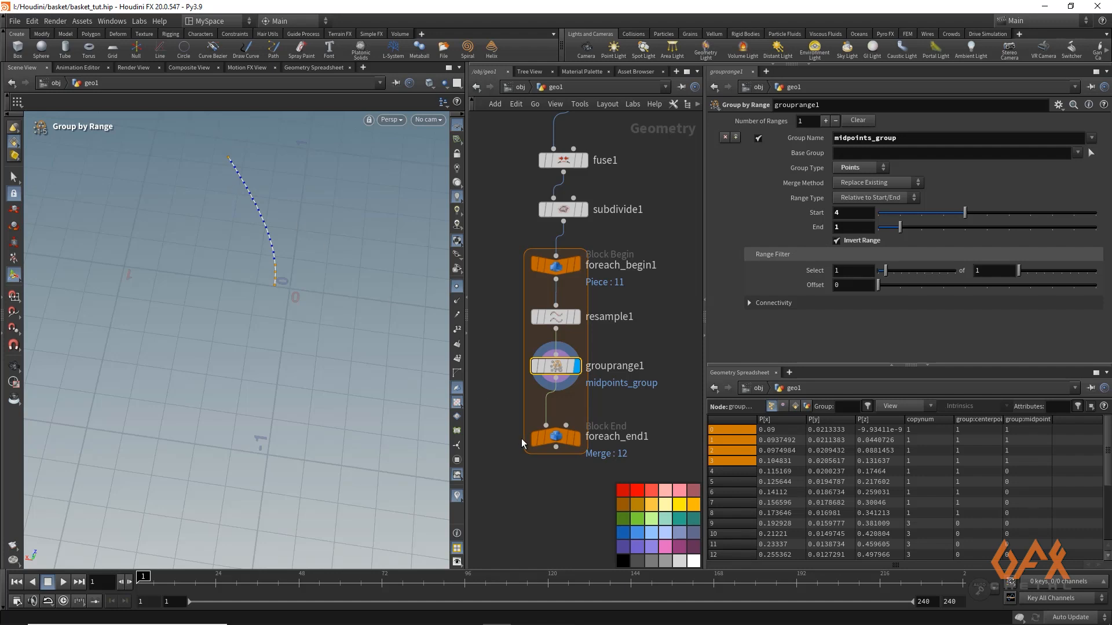
Move the For-Each end node lower and insert an Attribute Create node after the Group by Range node
{"action": "left_click_drag", "start_coordinate": [532, 441], "coordinate": [538, 468]}
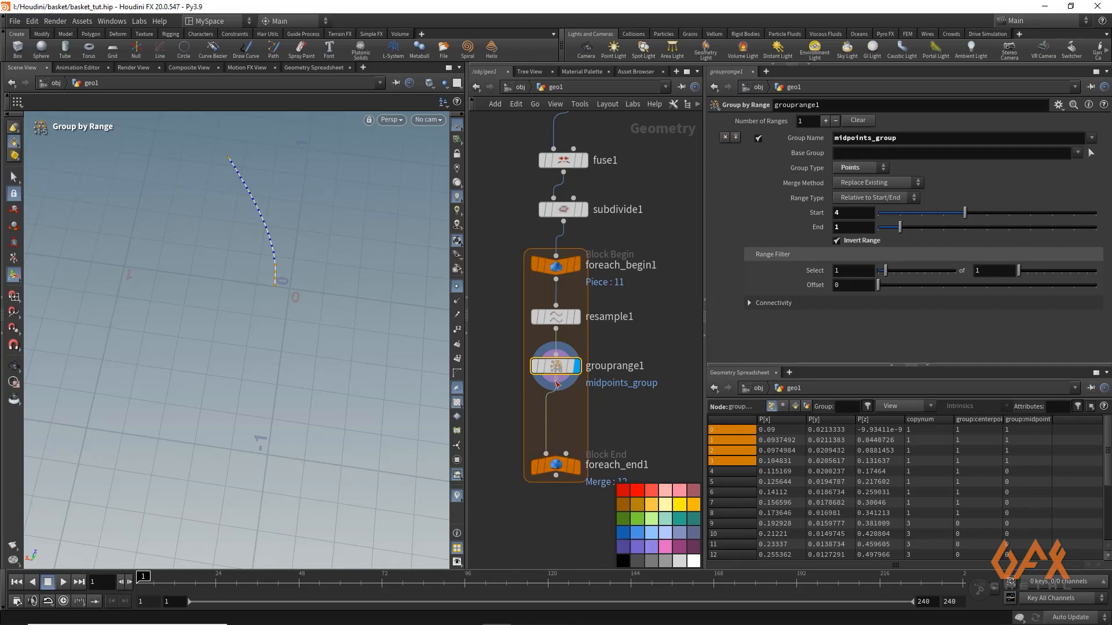
{"action": "key", "text": "Tab"}
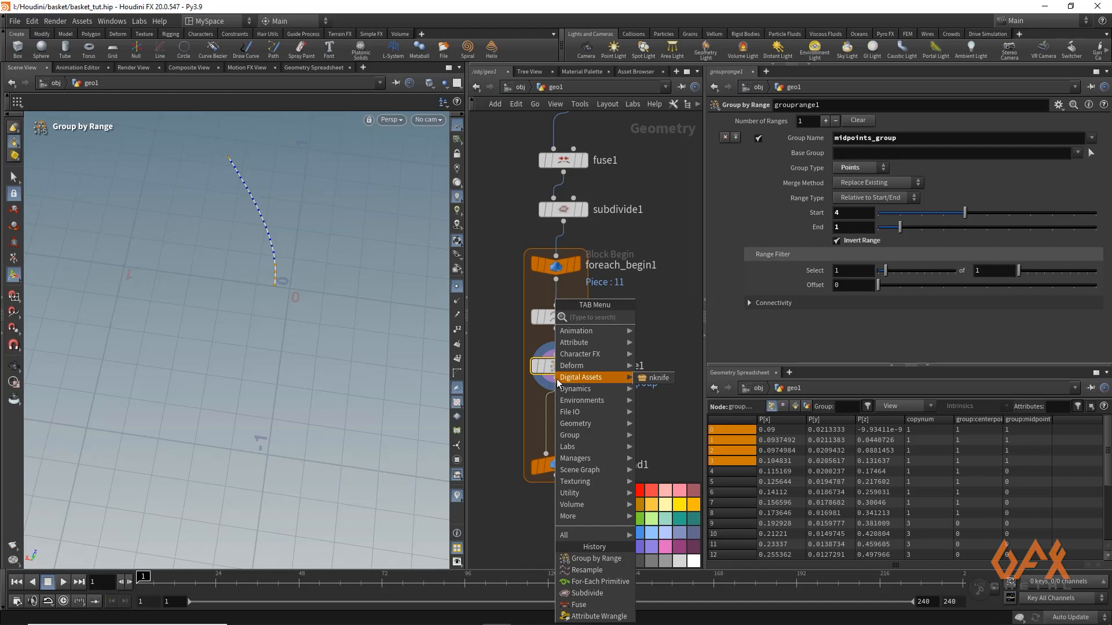
{"action": "type", "text": "attcre"}
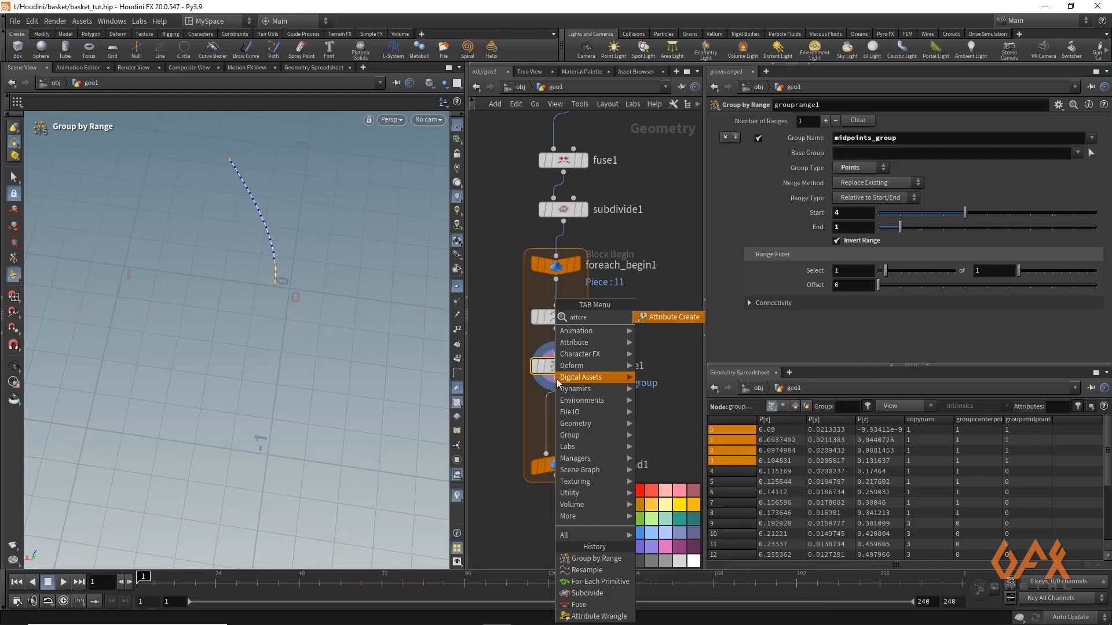
{"action": "key", "text": "Return"}
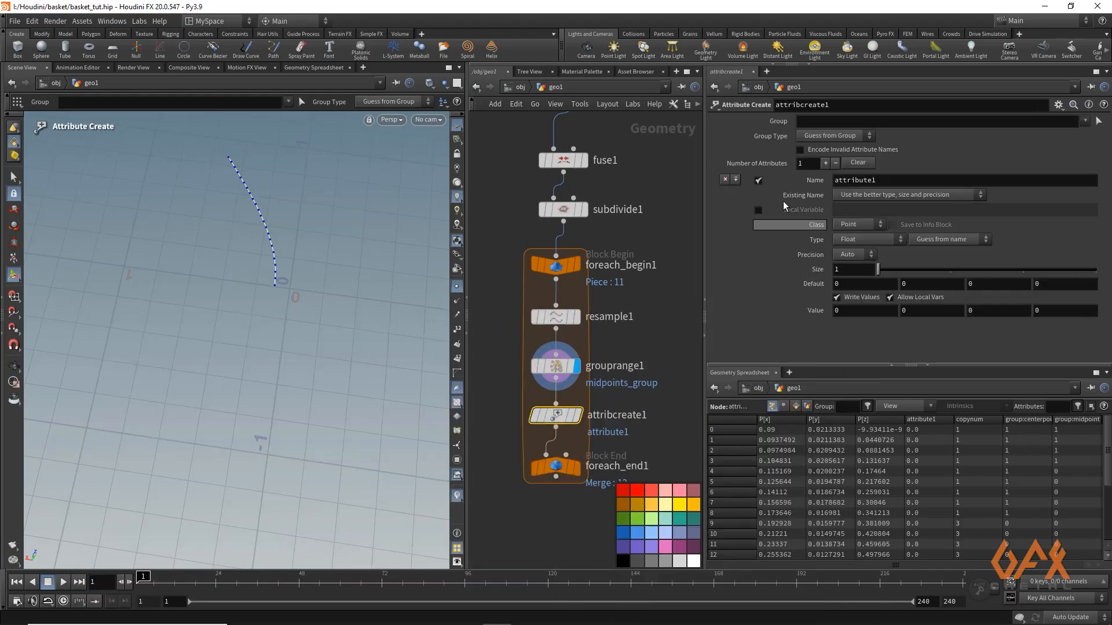
{"action": "left_click_drag", "start_coordinate": [879, 180], "coordinate": [712, 181]}
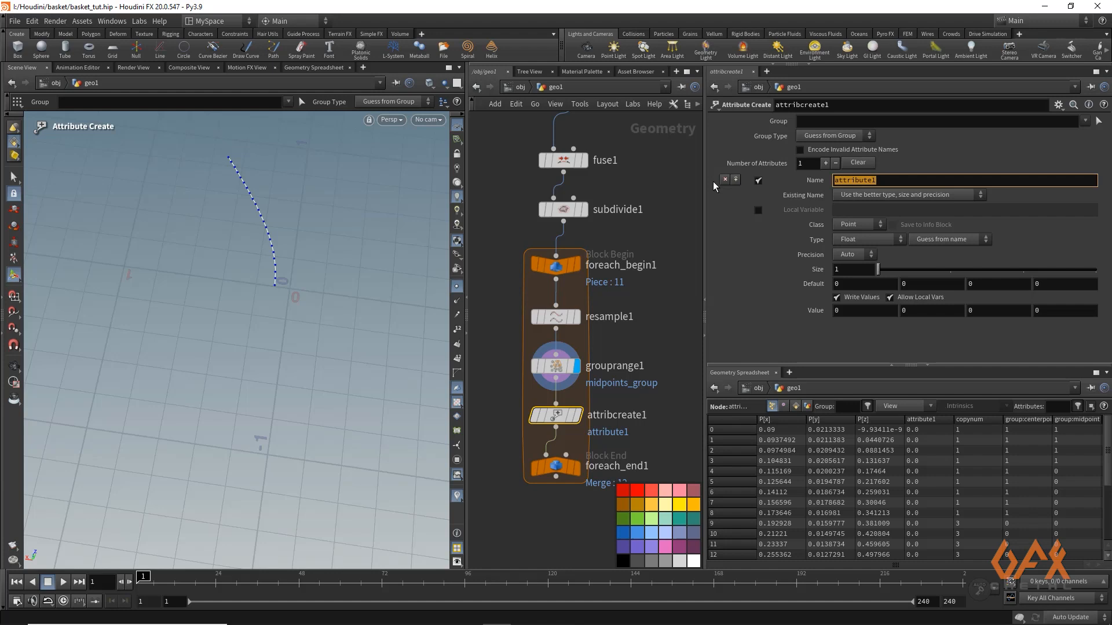
{"action": "type", "text": "ptn"}
{"action": "left_click", "coordinate": [853, 241]}
{"action": "left_click", "coordinate": [854, 255]}
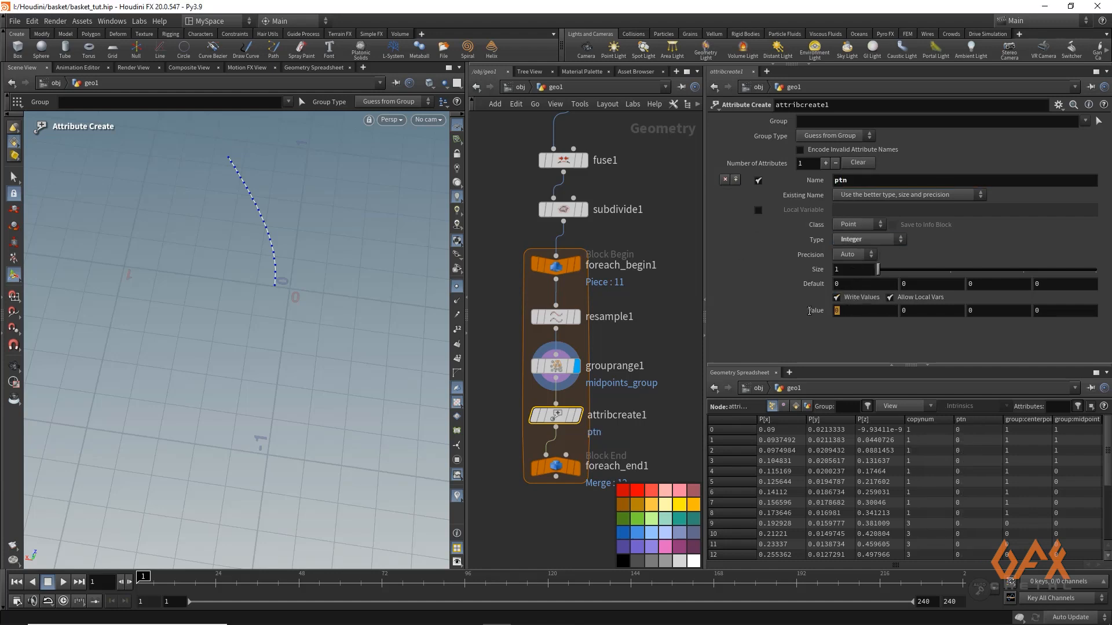
{"action": "type", "text": "@pt"}
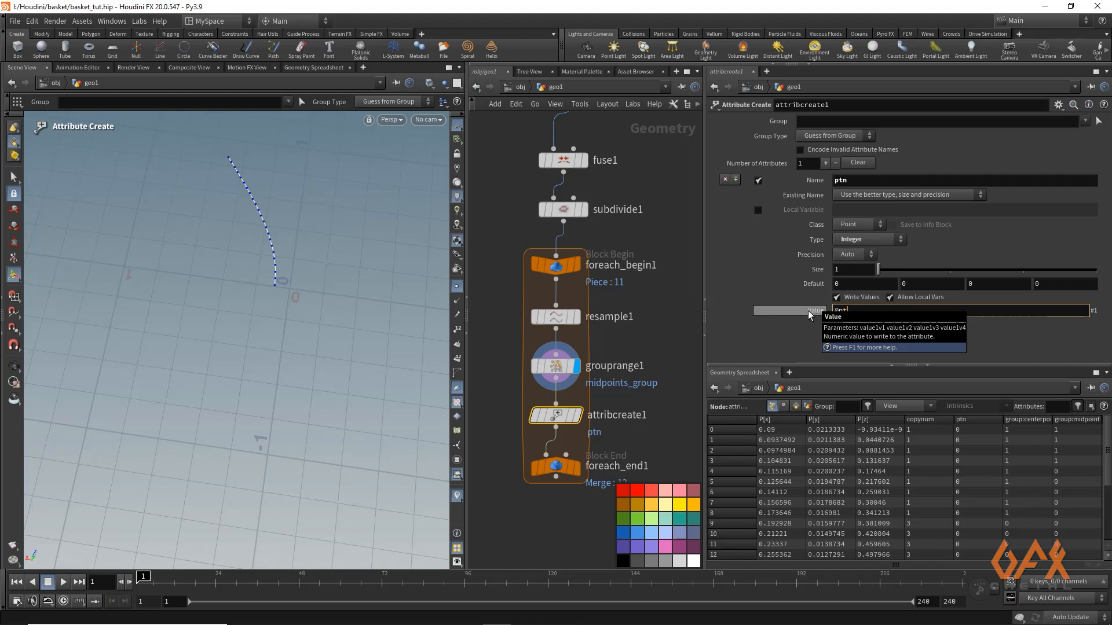
{"action": "type", "text": "num"}
{"action": "key", "text": "Return"}
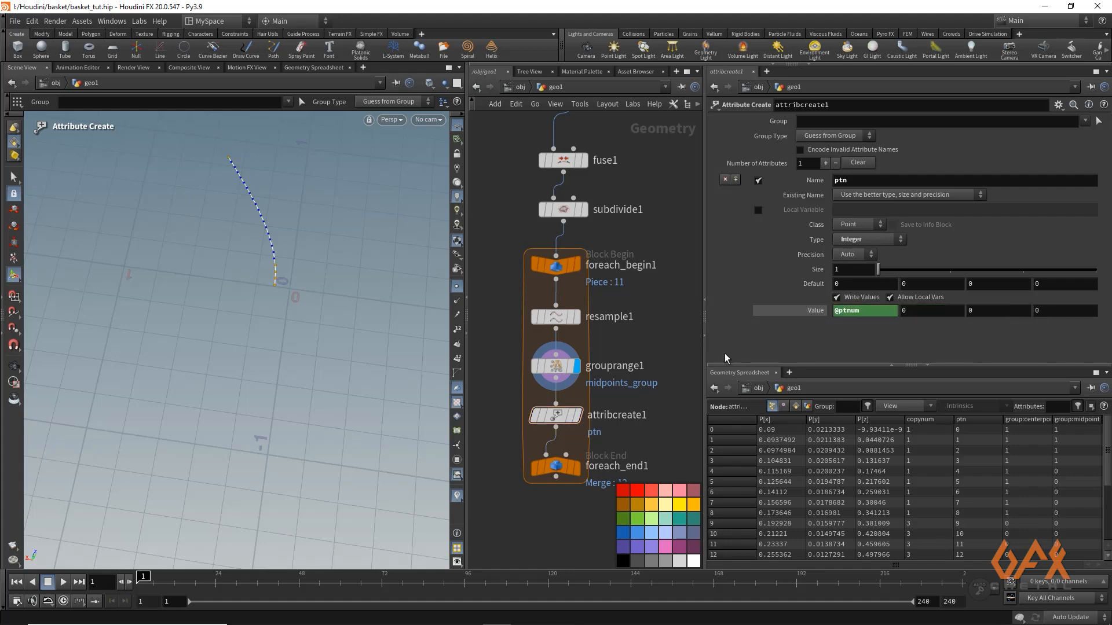
Display the Attribute Create output and visualize the ptn attribute on the curve's points in the viewport
{"action": "left_click", "coordinate": [578, 416]}
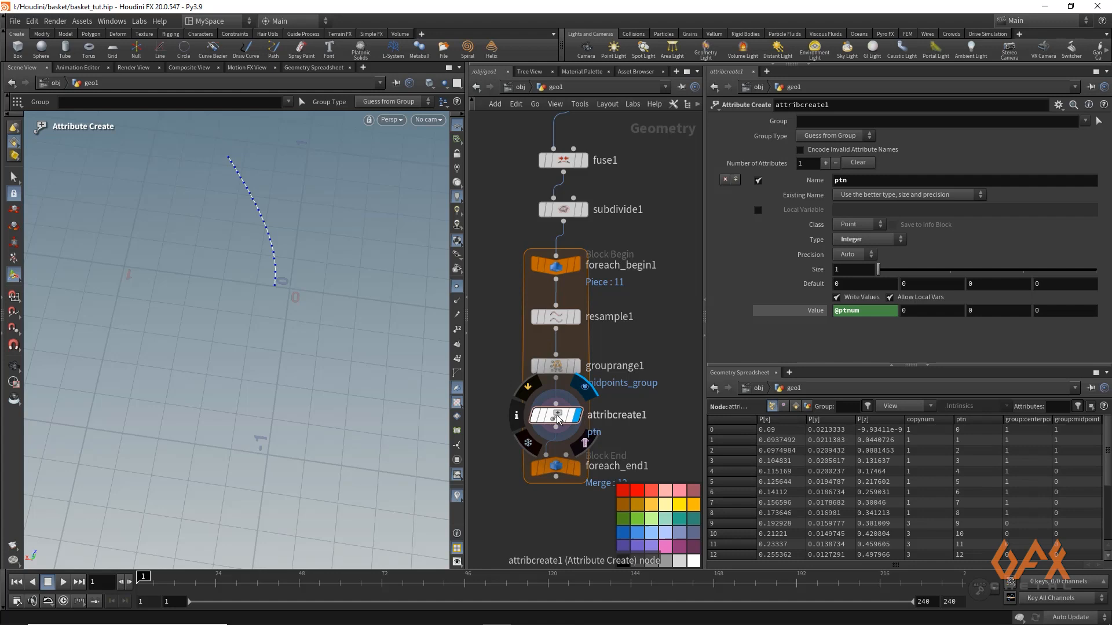
{"action": "left_click", "coordinate": [517, 415]}
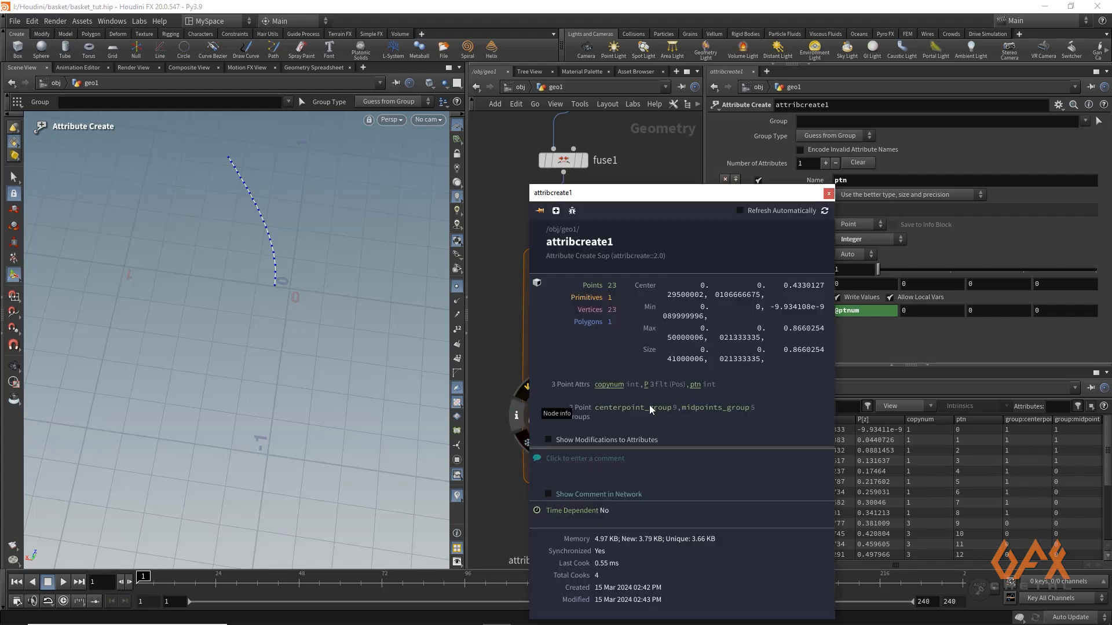
{"action": "left_click", "coordinate": [695, 385]}
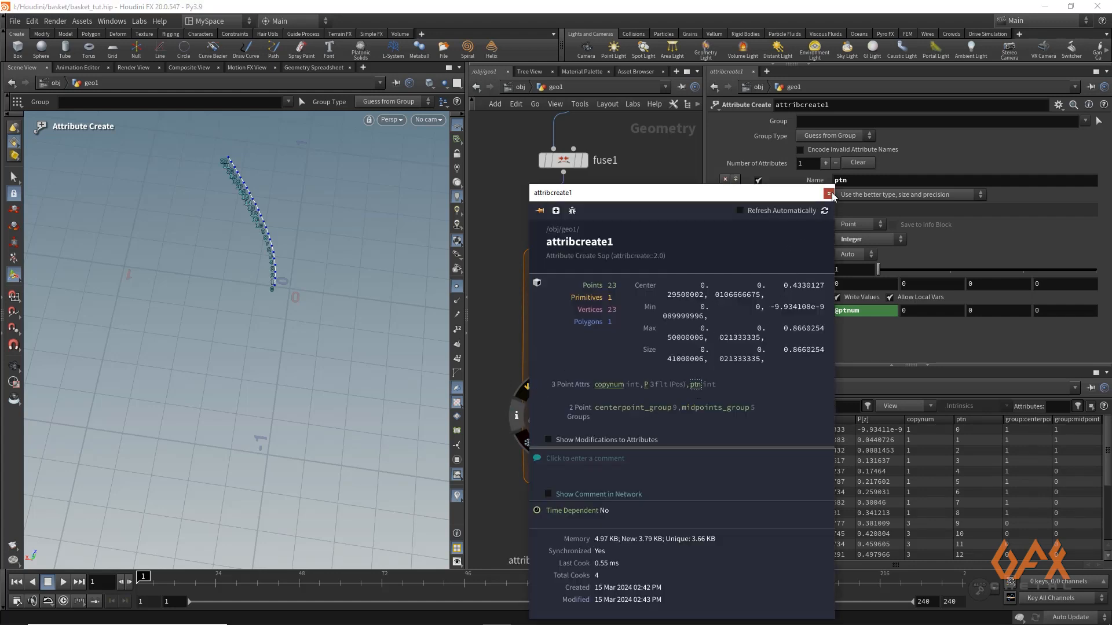
{"action": "left_click", "coordinate": [829, 193]}
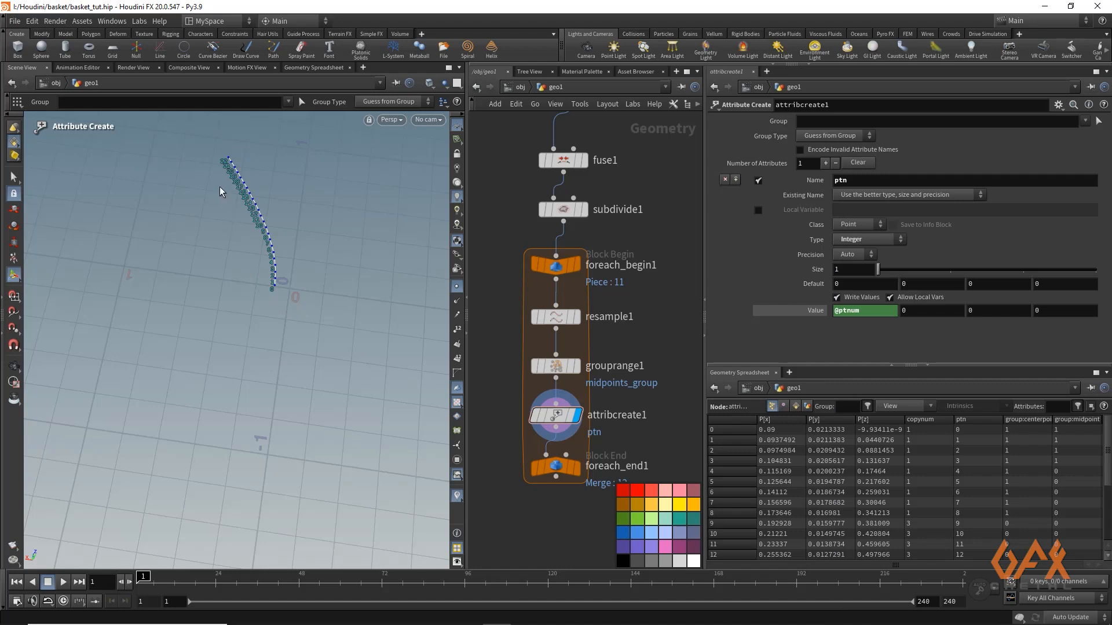
{"action": "right_click_drag", "start_coordinate": [221, 190], "coordinate": [231, 308], "text": "alt"}
{"action": "middle_click_drag", "start_coordinate": [231, 308], "coordinate": [205, 310], "text": "alt"}
{"action": "left_click_drag", "start_coordinate": [228, 353], "coordinate": [233, 358], "text": "alt"}
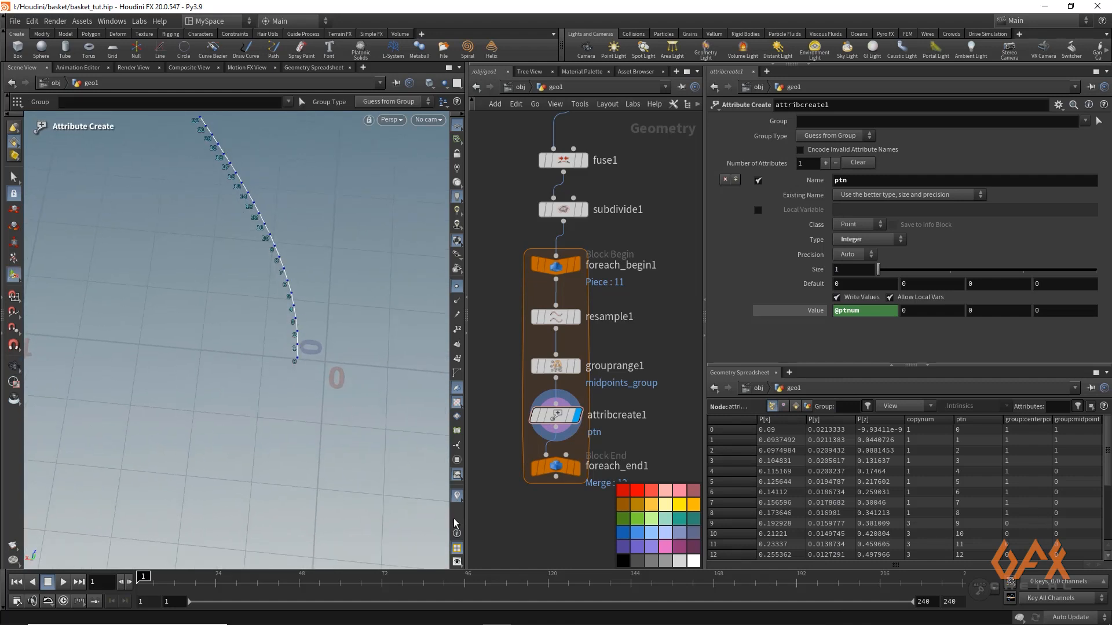
Examine the marker settings of the ptn visualizer without changing them
{"action": "right_click", "coordinate": [459, 499]}
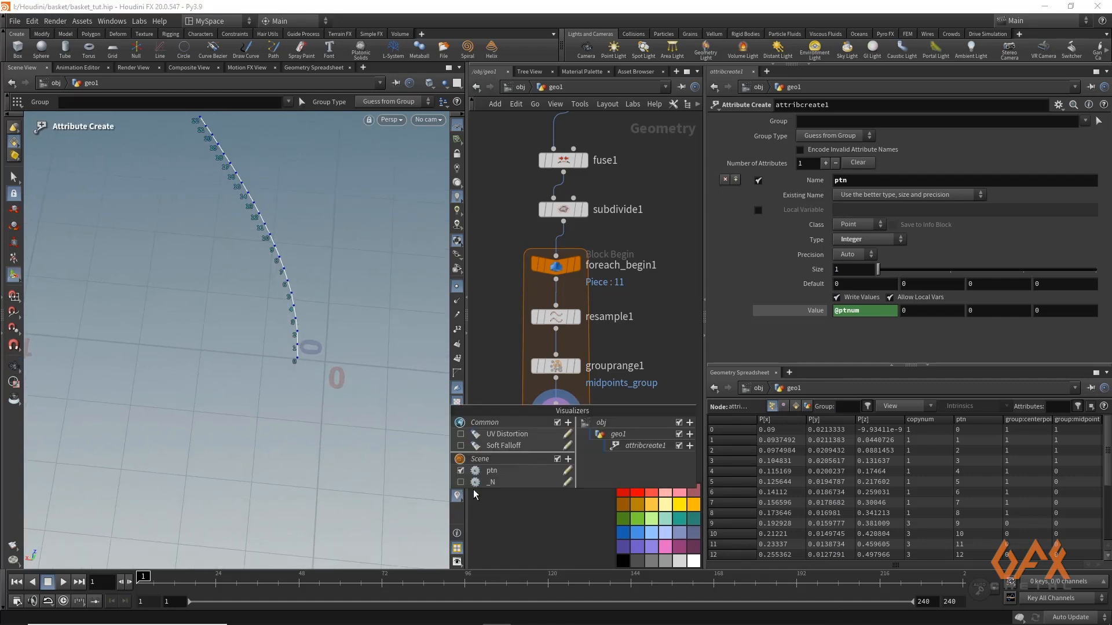
{"action": "left_click", "coordinate": [567, 472]}
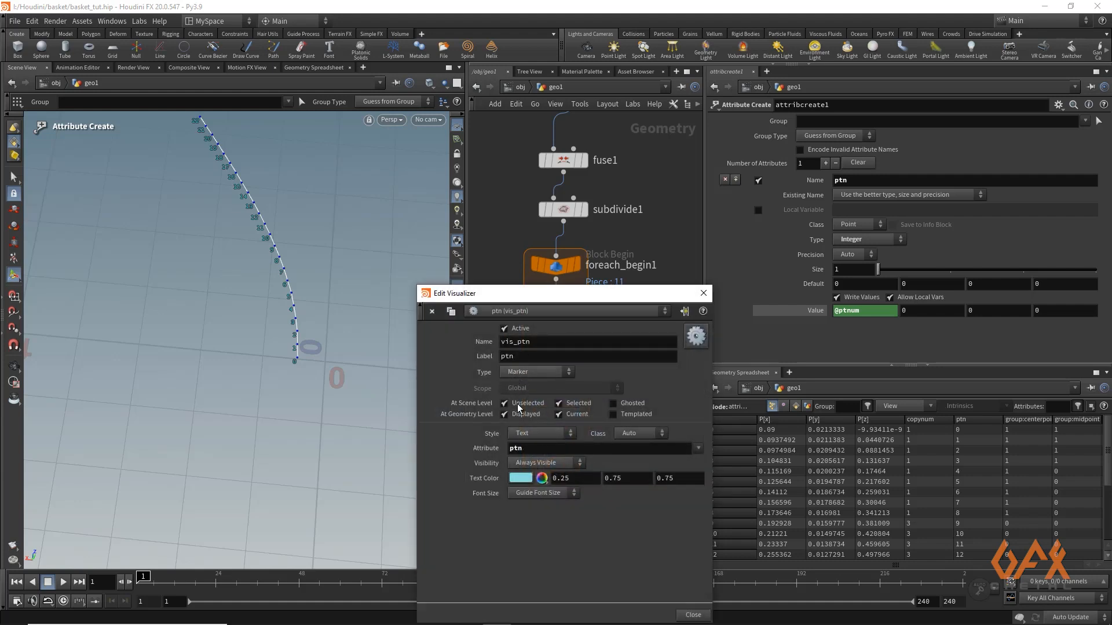
{"action": "left_click", "coordinate": [703, 293]}
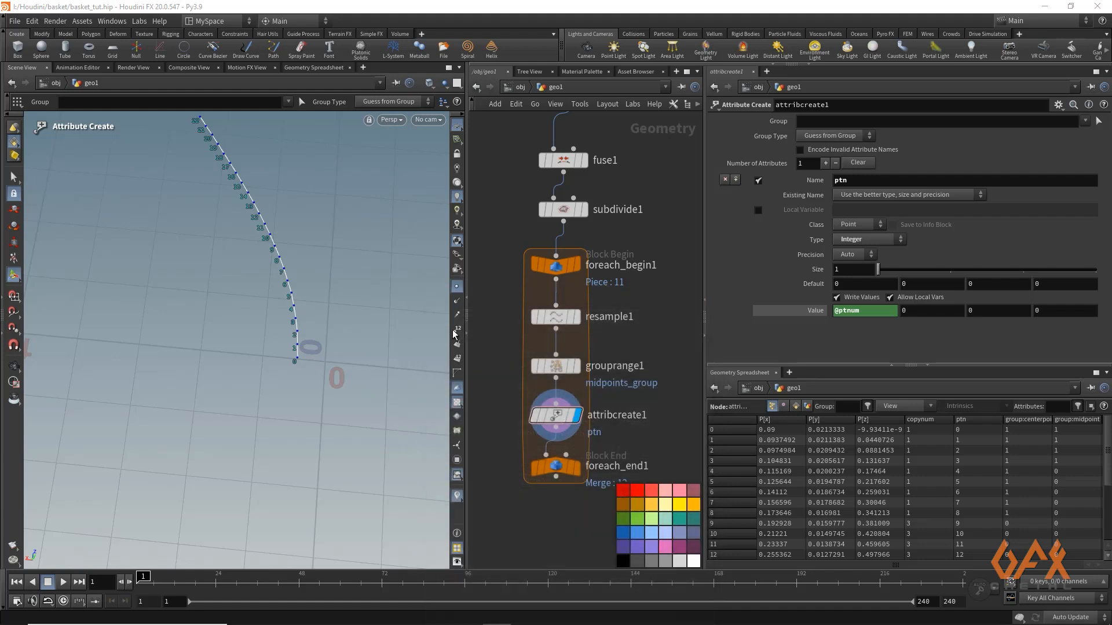
{"action": "right_click_drag", "start_coordinate": [223, 272], "coordinate": [174, 267], "text": "alt"}
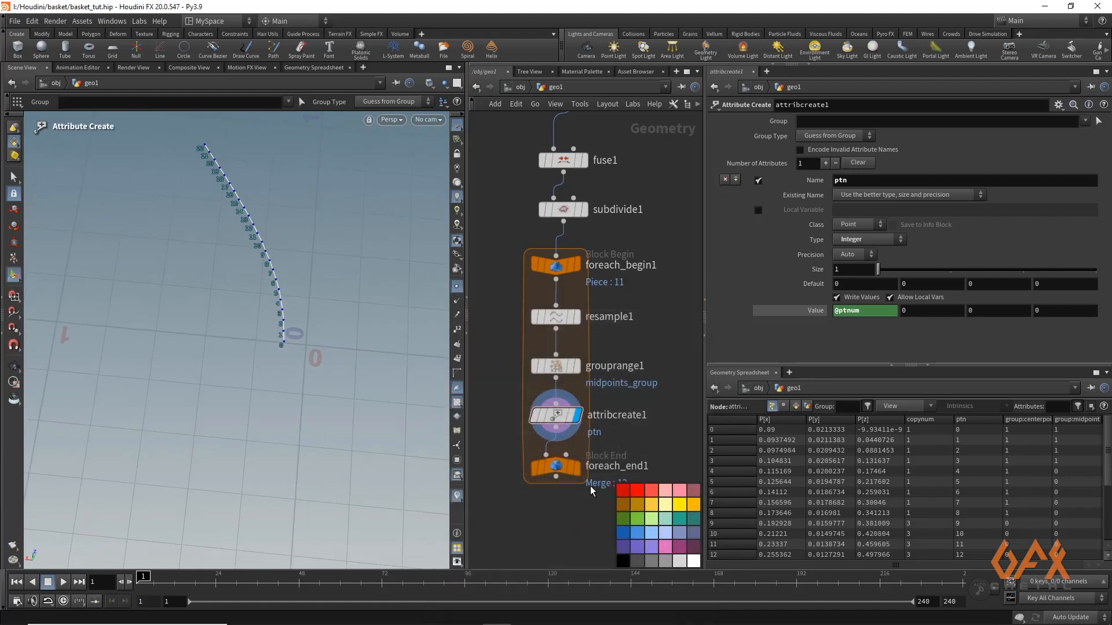
Display the merged For-Each end output and turn off the point markers in the viewport
{"action": "left_click", "coordinate": [577, 467]}
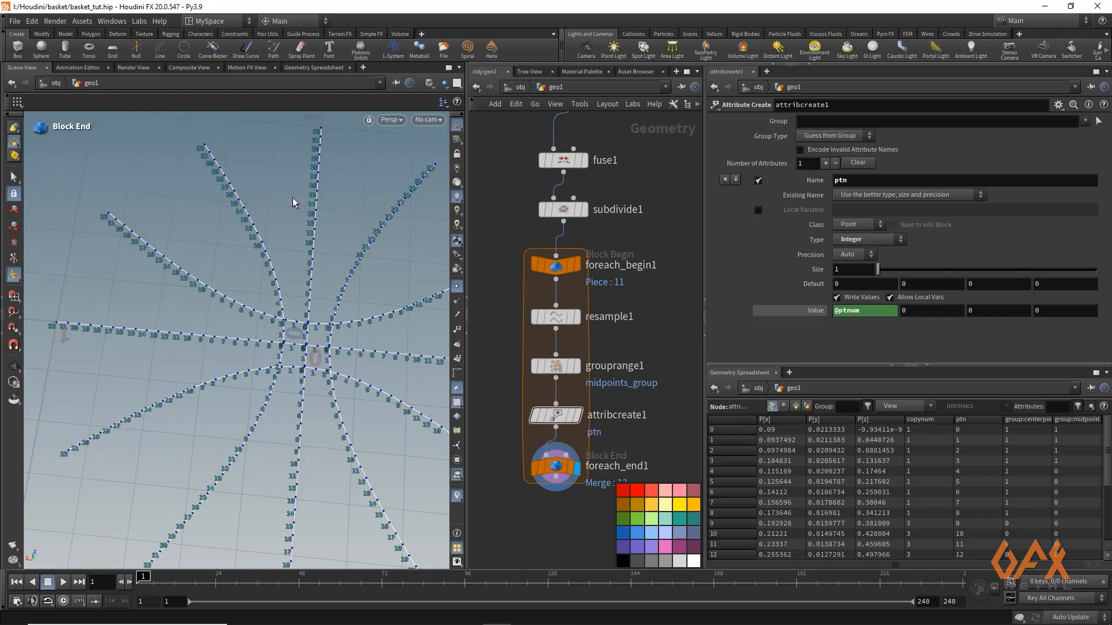
{"action": "middle_click_drag", "start_coordinate": [500, 498], "coordinate": [495, 389]}
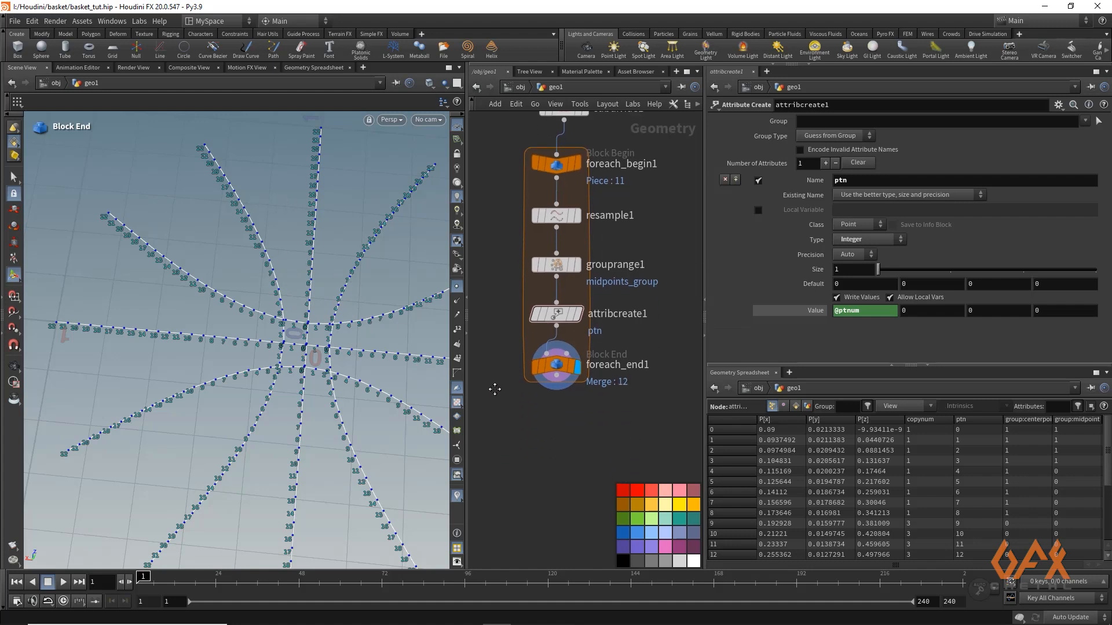
{"action": "left_click", "coordinate": [560, 370]}
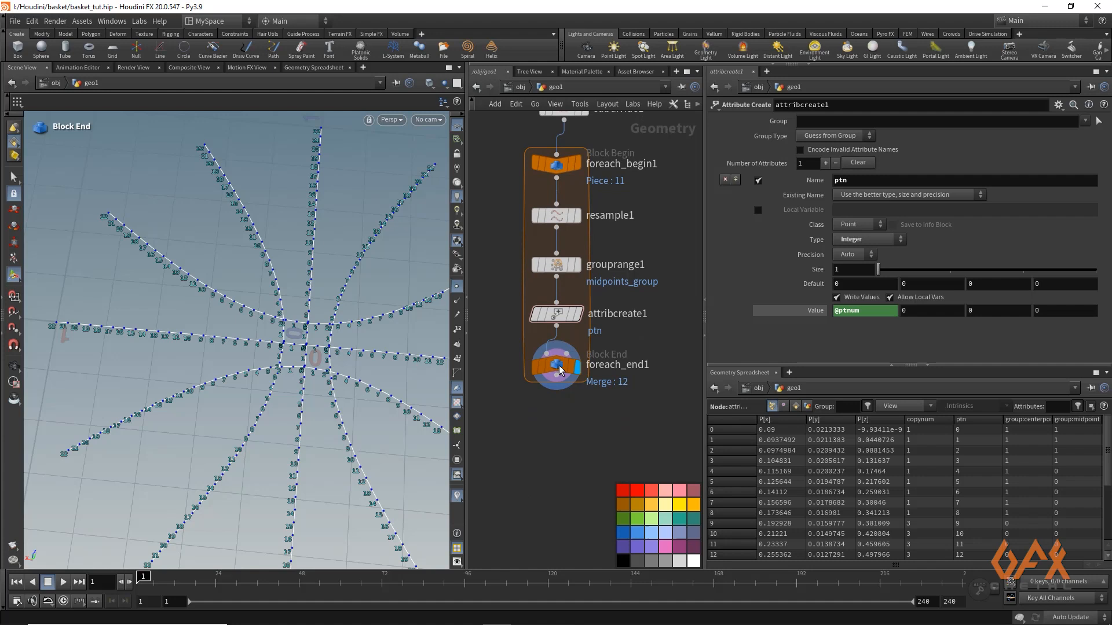
{"action": "left_click", "coordinate": [457, 286]}
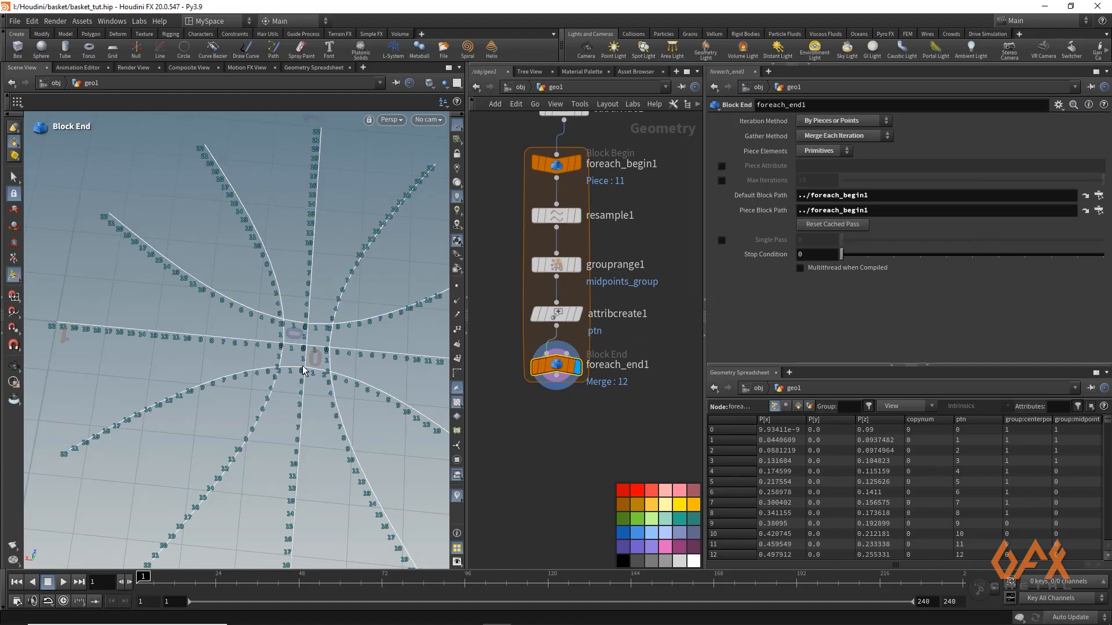
Hide the color palette in the network editor and make room below the For-Each end node
{"action": "middle_click_drag", "start_coordinate": [515, 416], "coordinate": [559, 303]}
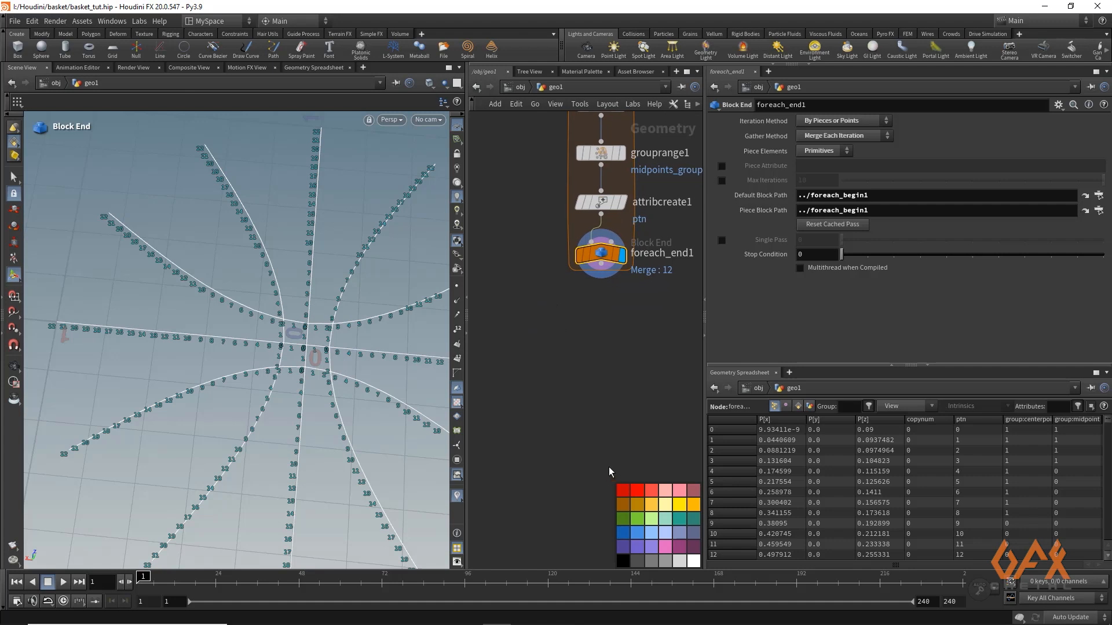
{"action": "key", "text": "c"}
{"action": "middle_click_drag", "start_coordinate": [565, 379], "coordinate": [546, 412]}
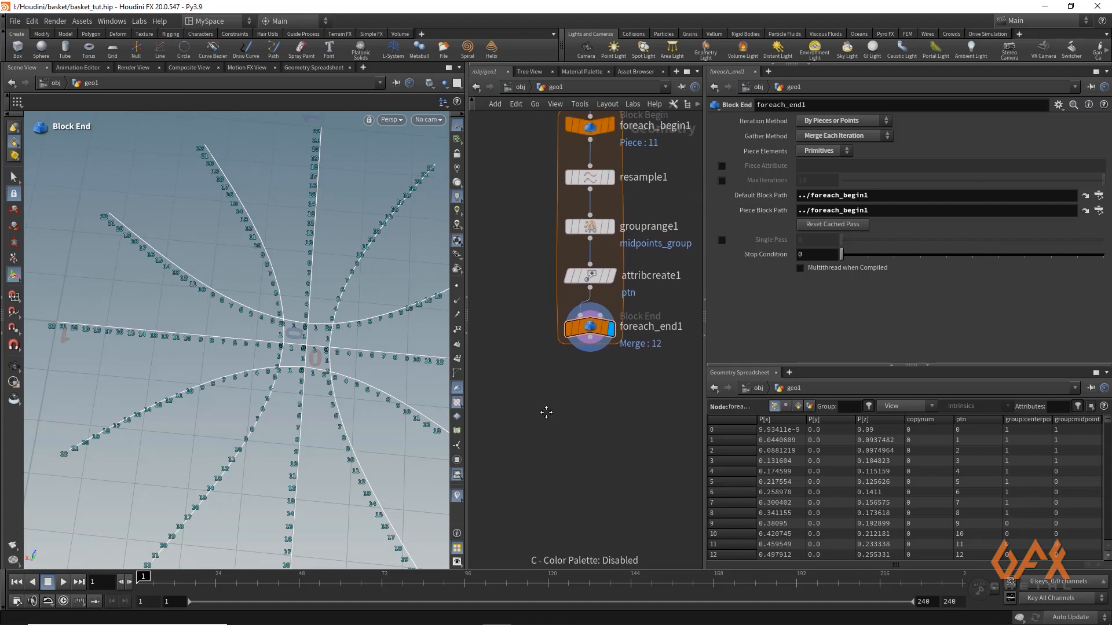
{"action": "scroll", "coordinate": [550, 419], "scroll_direction": "up", "scroll_amount": 2}
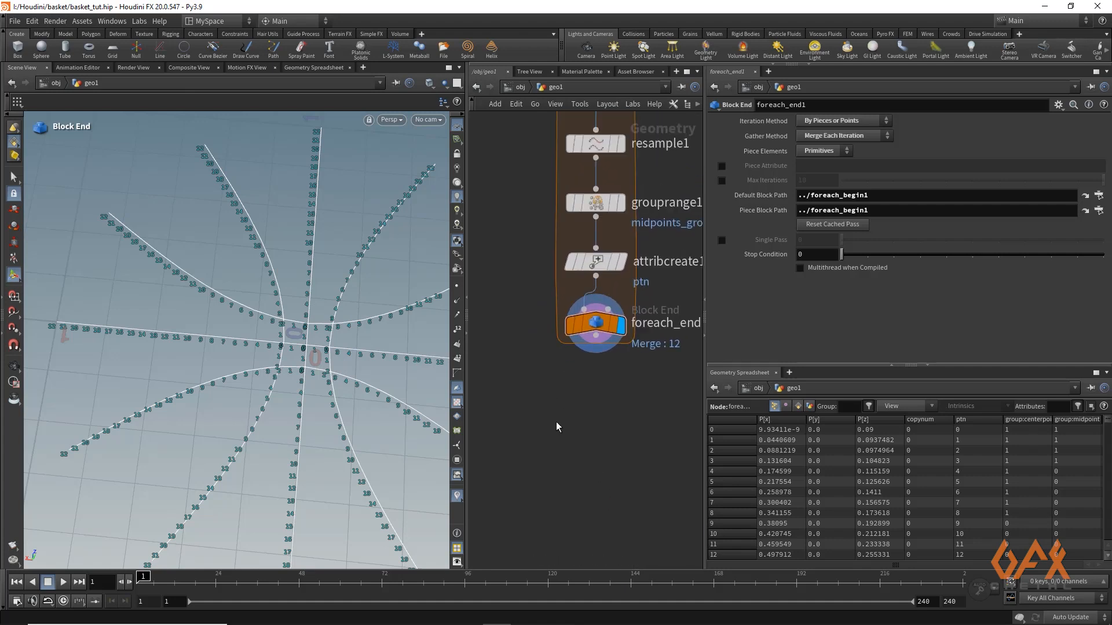
{"action": "scroll", "coordinate": [529, 351], "scroll_direction": "up", "scroll_amount": 2}
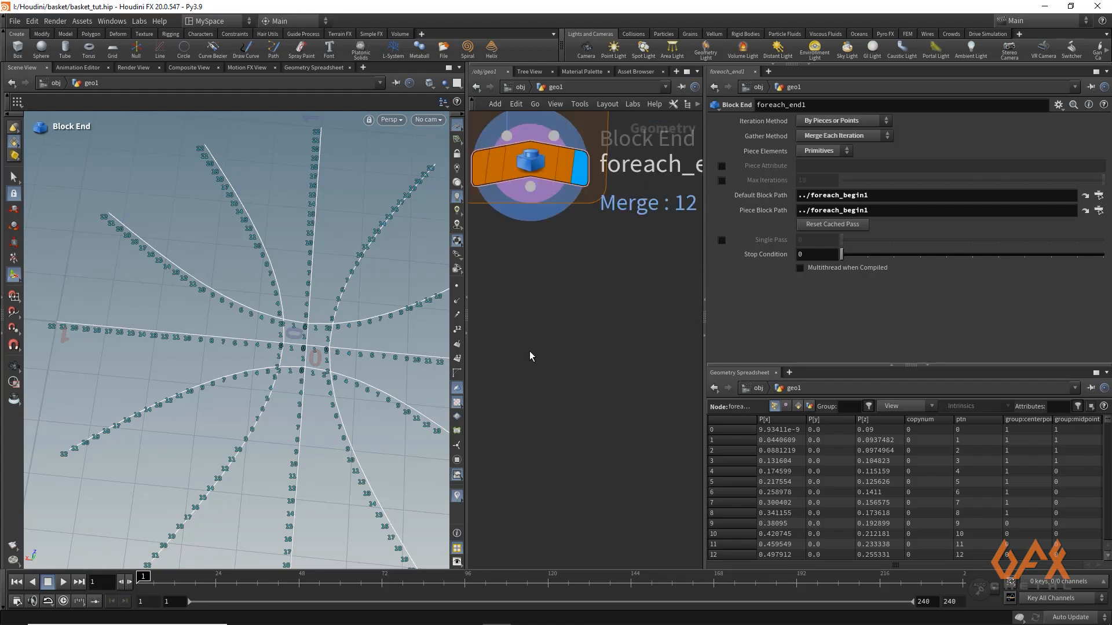
Branch a Blast node off foreach_end1, display it and set its group to midpoints_group
{"action": "scroll", "coordinate": [547, 365], "scroll_direction": "down", "scroll_amount": 6}
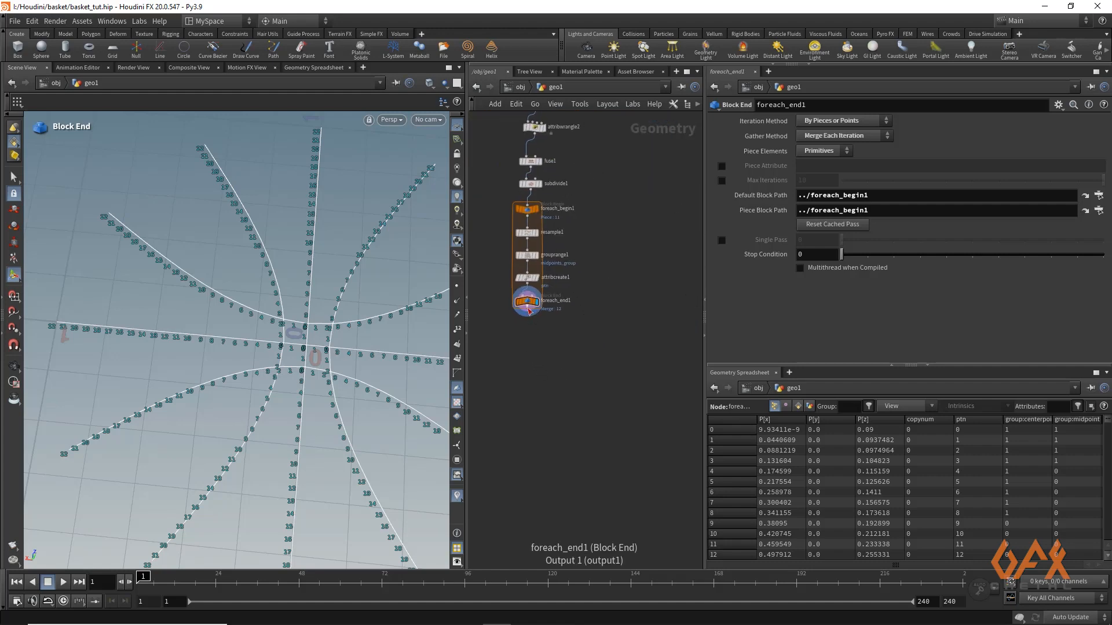
{"action": "left_click_drag", "start_coordinate": [529, 313], "coordinate": [615, 352]}
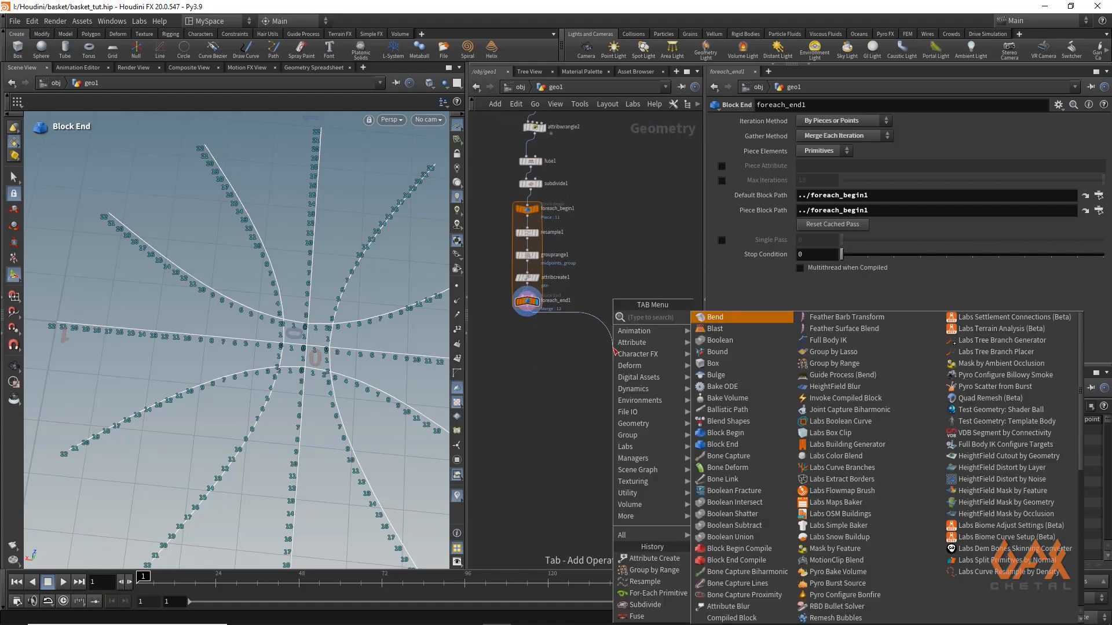
{"action": "type", "text": "blast"}
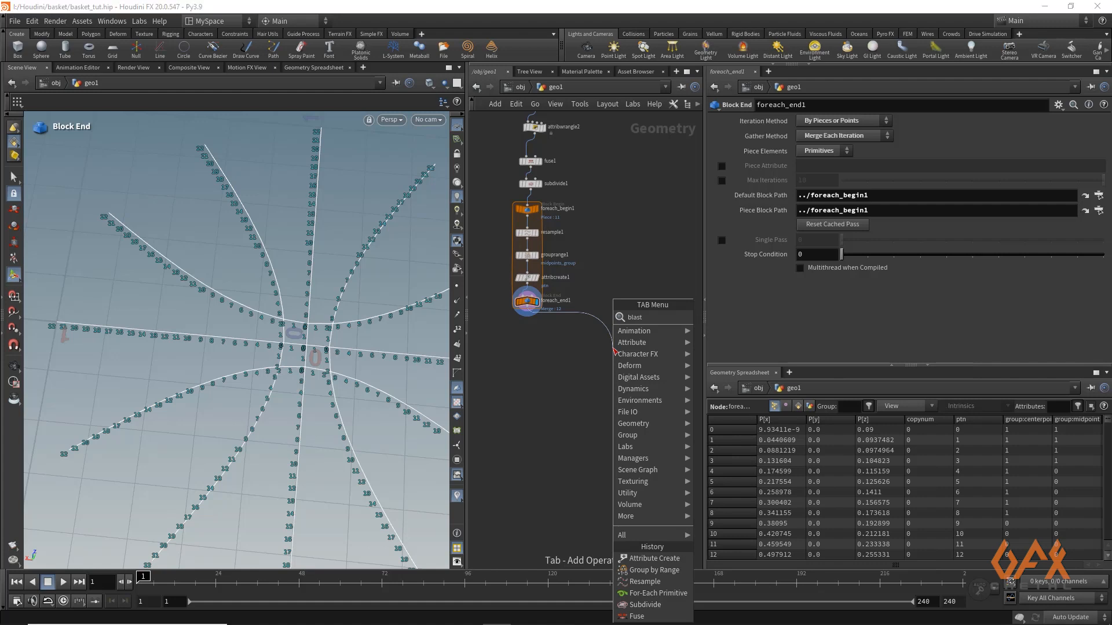
{"action": "key", "text": "Return"}
{"action": "scroll", "coordinate": [615, 337], "scroll_direction": "up", "scroll_amount": 3}
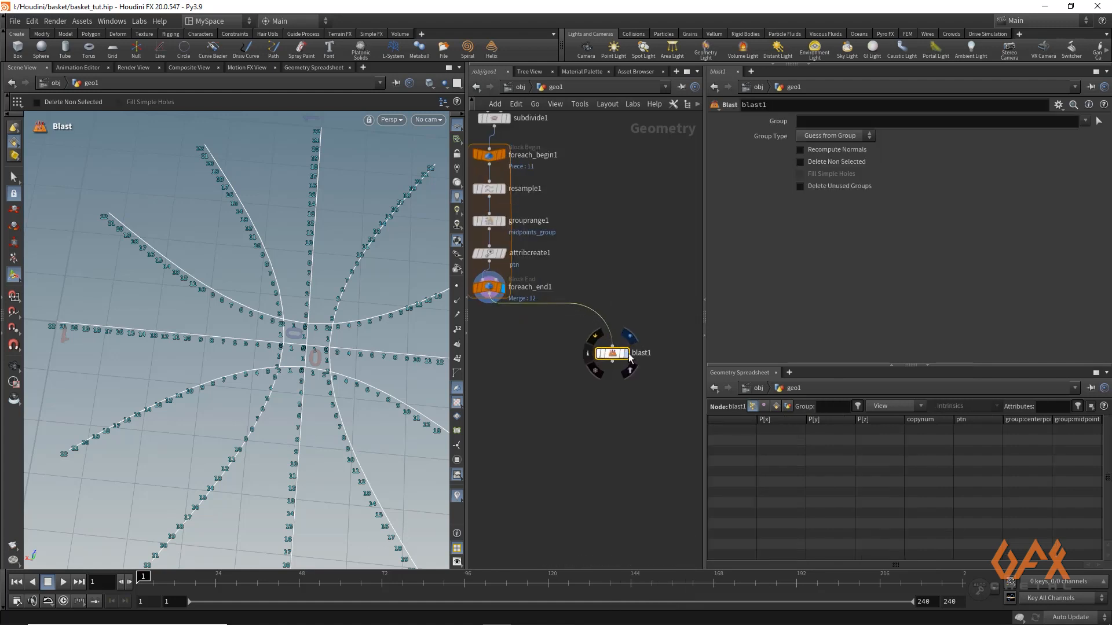
{"action": "left_click", "coordinate": [625, 353]}
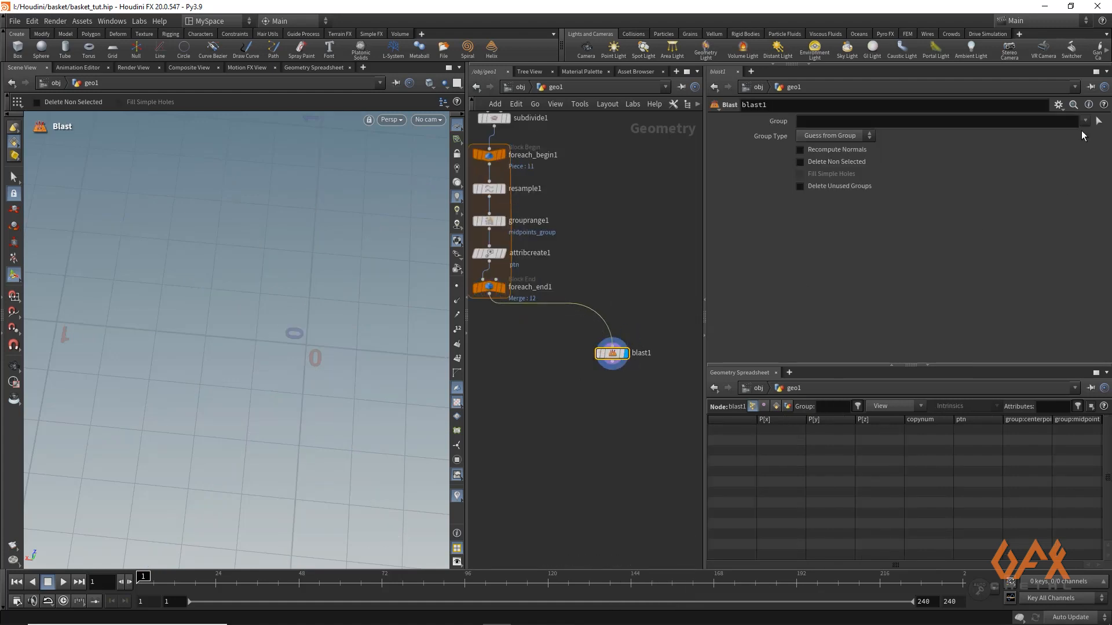
{"action": "left_click", "coordinate": [1084, 121]}
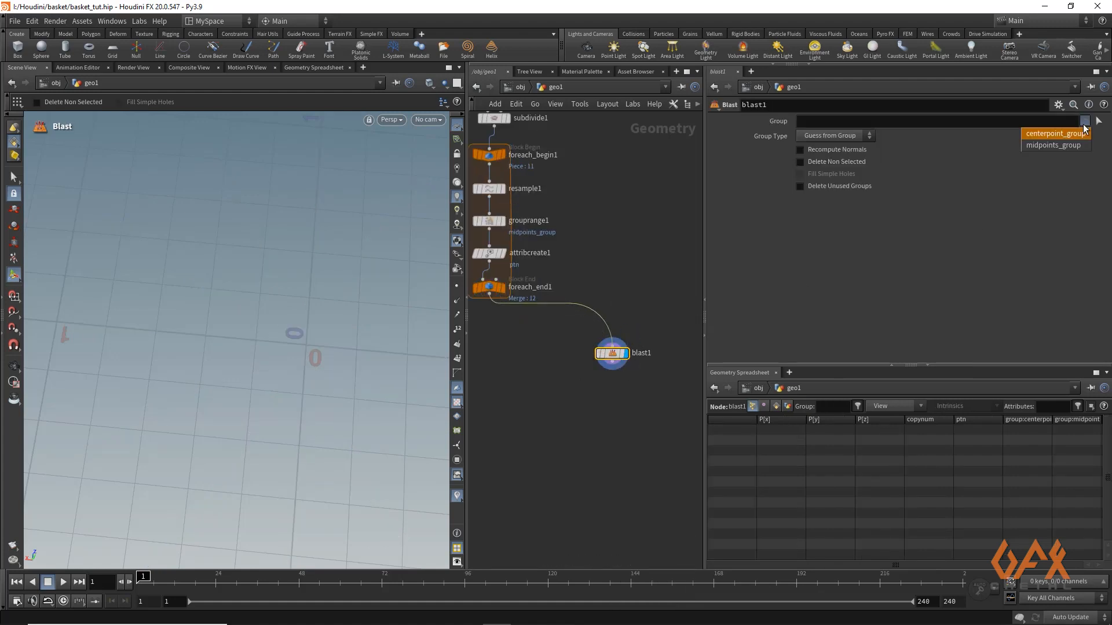
{"action": "left_click", "coordinate": [1057, 146]}
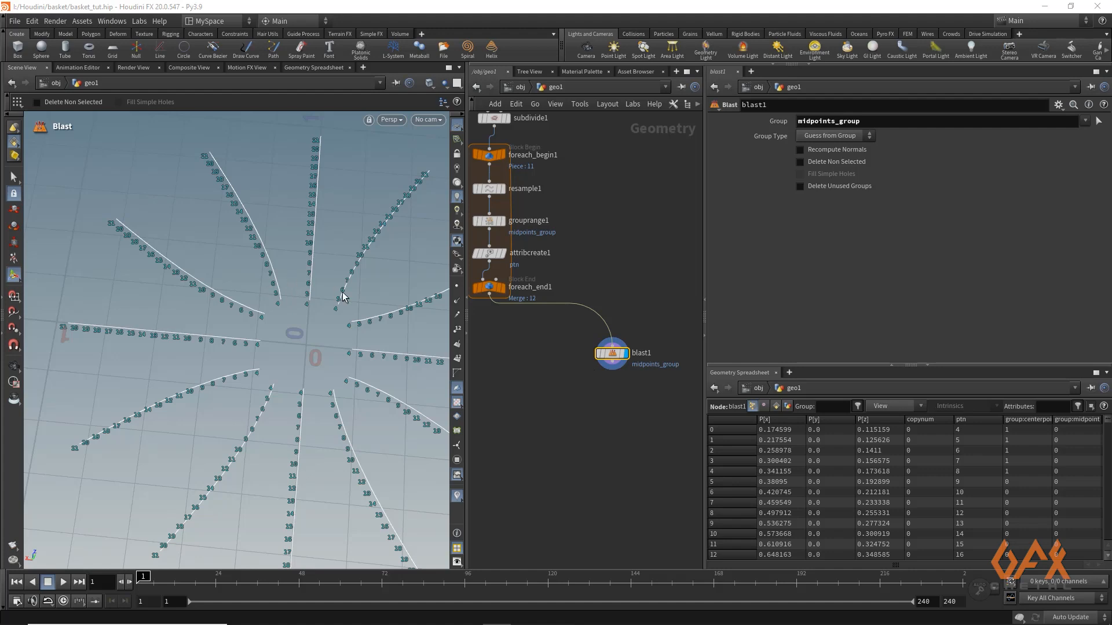
Add a For-Each Point loop after the Blast node and space its begin and end nodes apart
{"action": "middle_click_drag", "start_coordinate": [607, 406], "coordinate": [578, 357]}
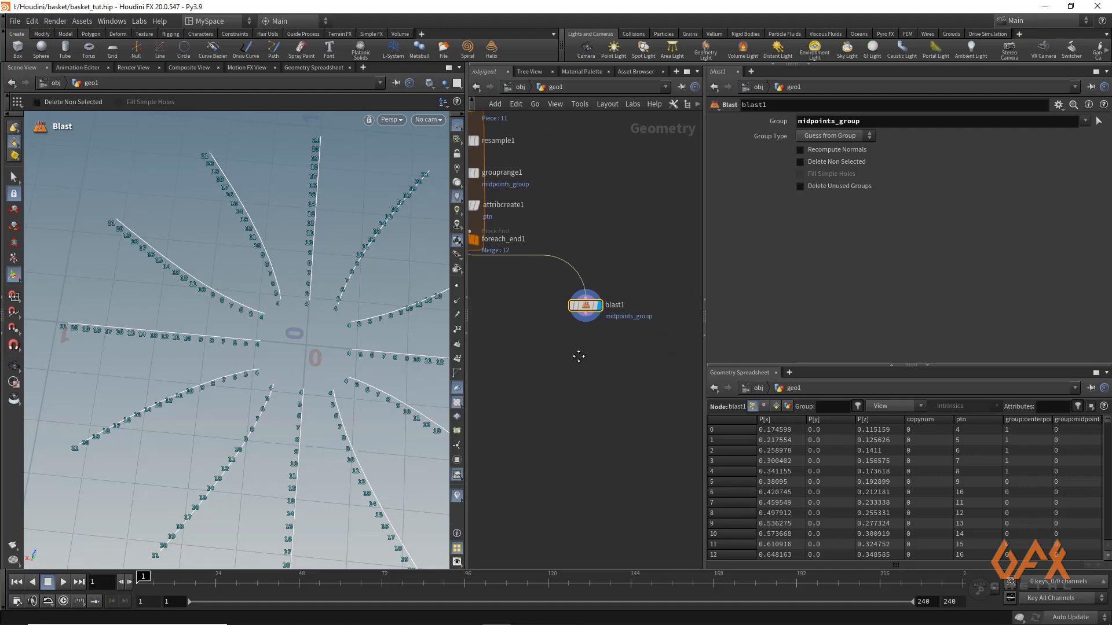
{"action": "left_click", "coordinate": [586, 319]}
{"action": "key", "text": "Tab"}
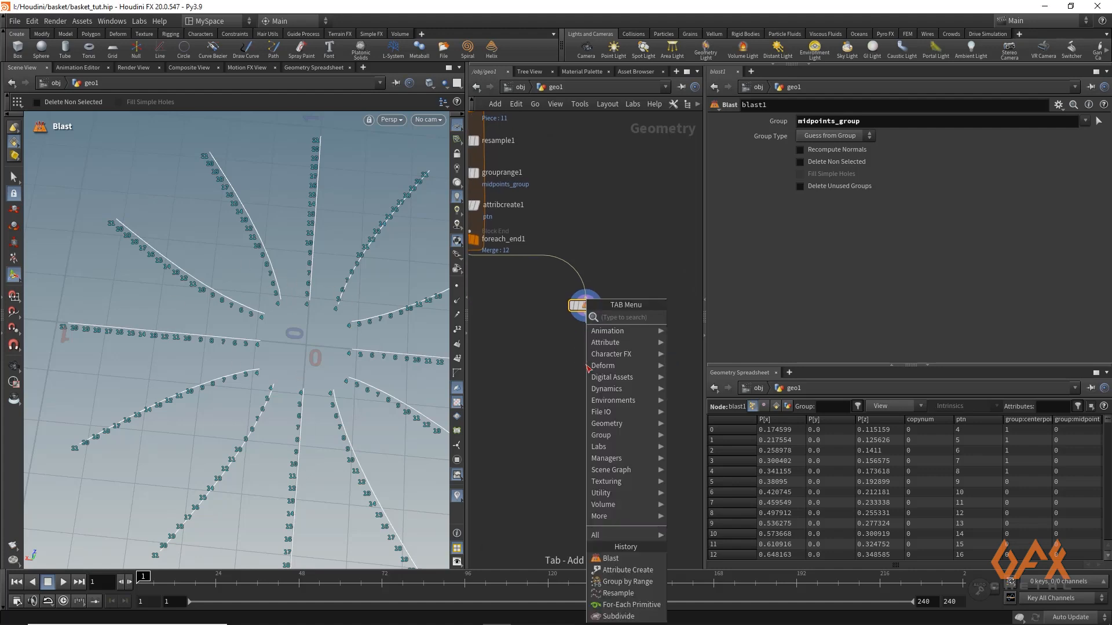
{"action": "type", "text": "for"}
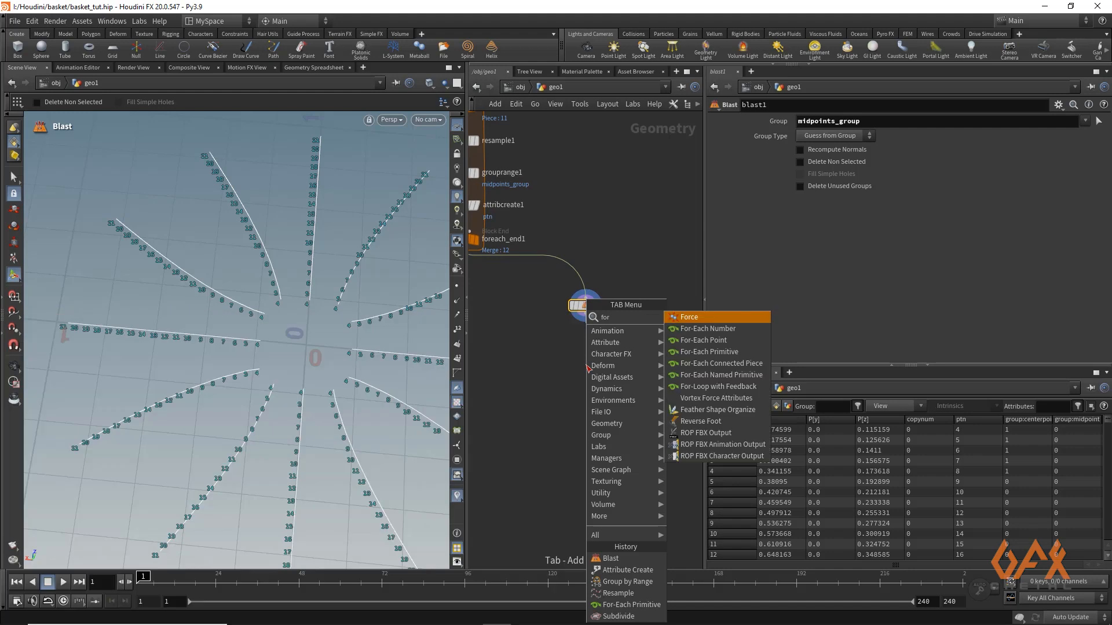
{"action": "key", "text": "Down"}
{"action": "key", "text": "Down"}
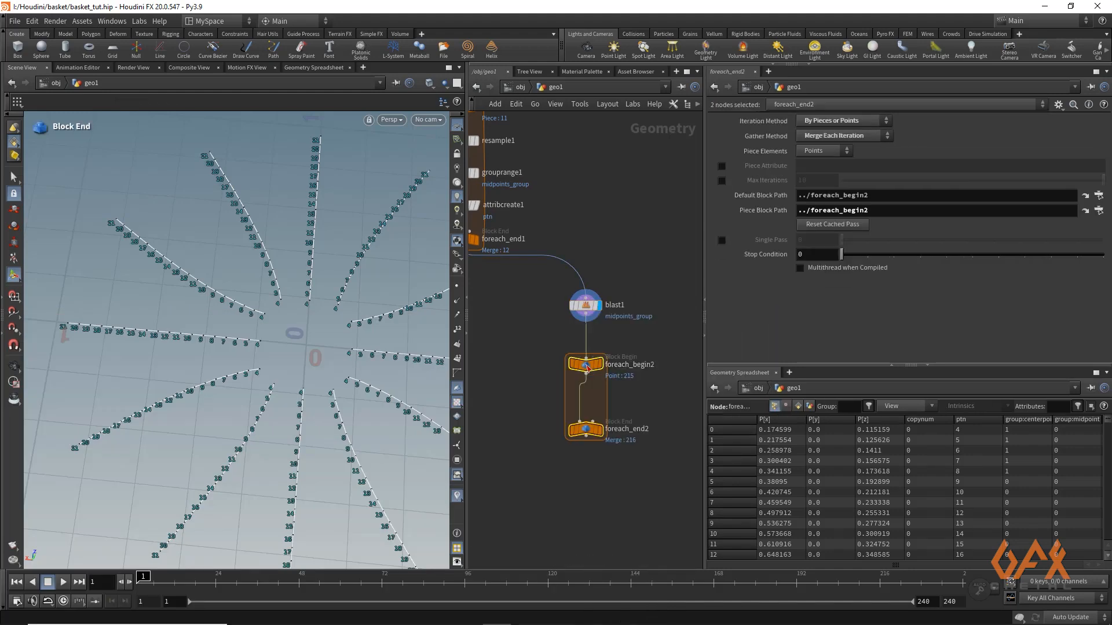
{"action": "left_click_drag", "start_coordinate": [591, 370], "coordinate": [591, 351]}
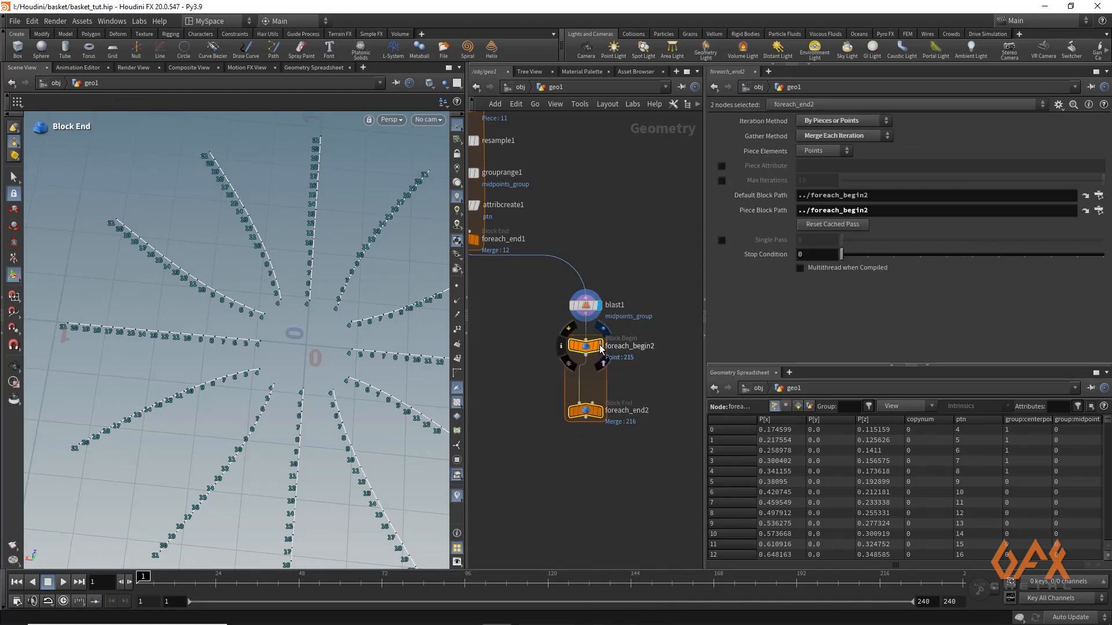
{"action": "left_click", "coordinate": [599, 347]}
{"action": "left_click_drag", "start_coordinate": [589, 410], "coordinate": [590, 454]}
Display the point loop's end node and enable its Piece Attribute with the value ptn
{"action": "left_click", "coordinate": [603, 453]}
{"action": "left_click", "coordinate": [588, 455]}
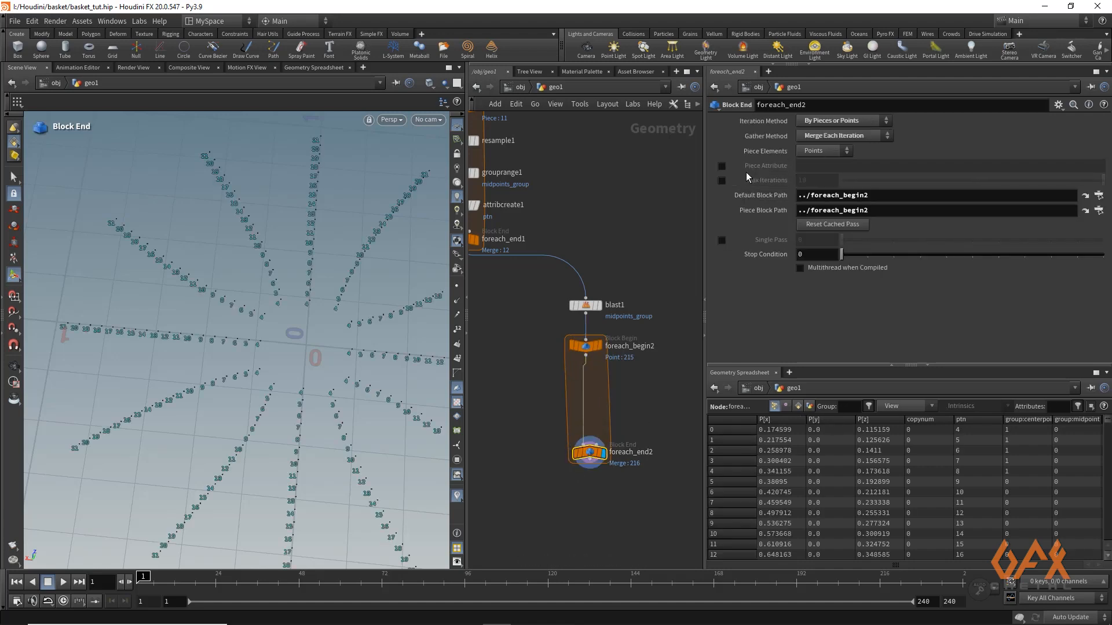
{"action": "left_click", "coordinate": [722, 166]}
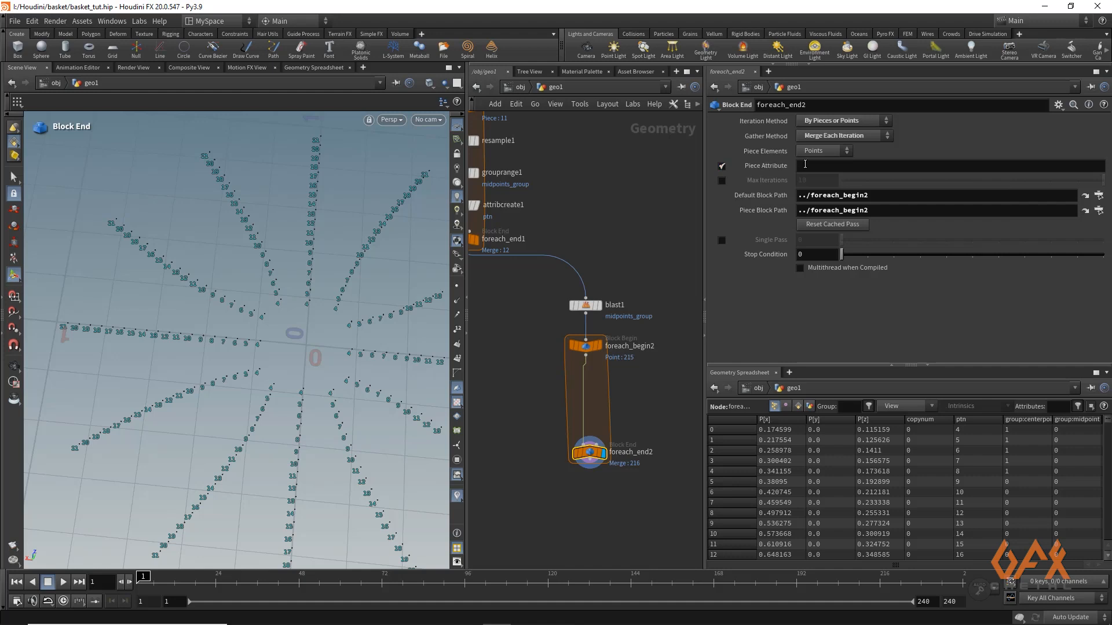
{"action": "left_click", "coordinate": [805, 165]}
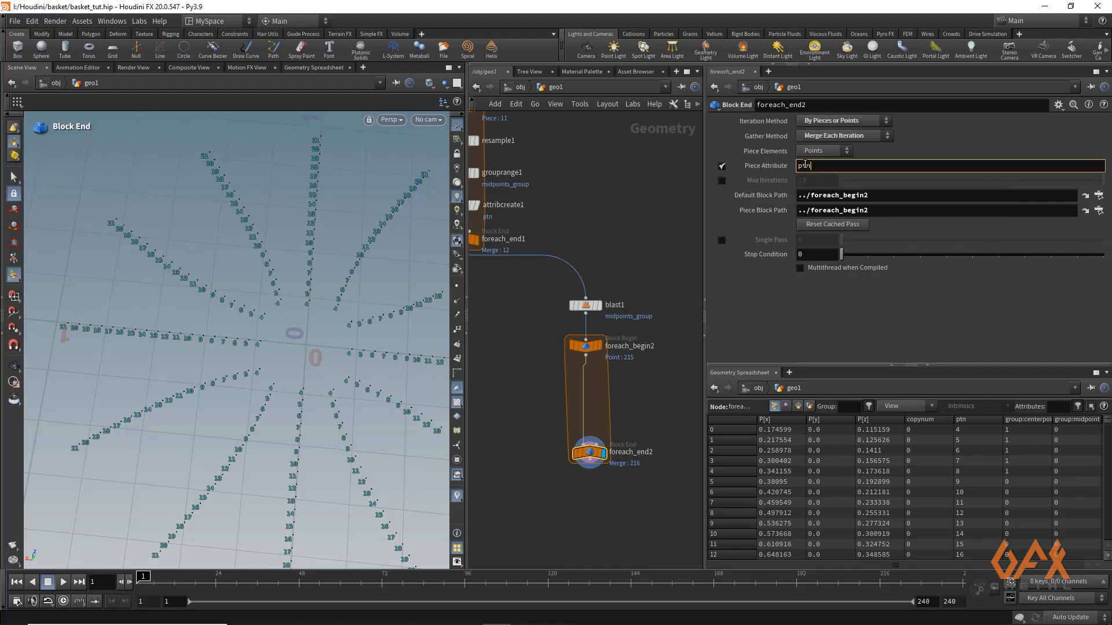
{"action": "key", "text": "Return"}
Display the point loop's begin node and examine the points of a single ptn piece in the viewport
{"action": "left_click", "coordinate": [586, 348]}
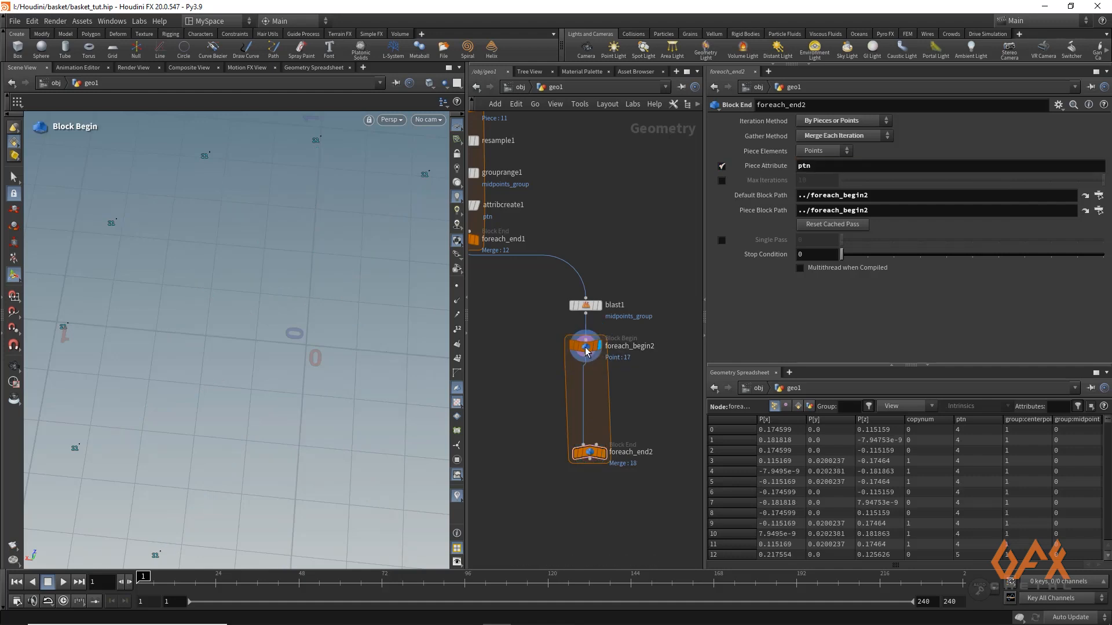
{"action": "left_click", "coordinate": [586, 348]}
{"action": "right_click_drag", "start_coordinate": [300, 254], "coordinate": [236, 265], "text": "alt"}
{"action": "middle_click_drag", "start_coordinate": [235, 266], "coordinate": [204, 257], "text": "alt"}
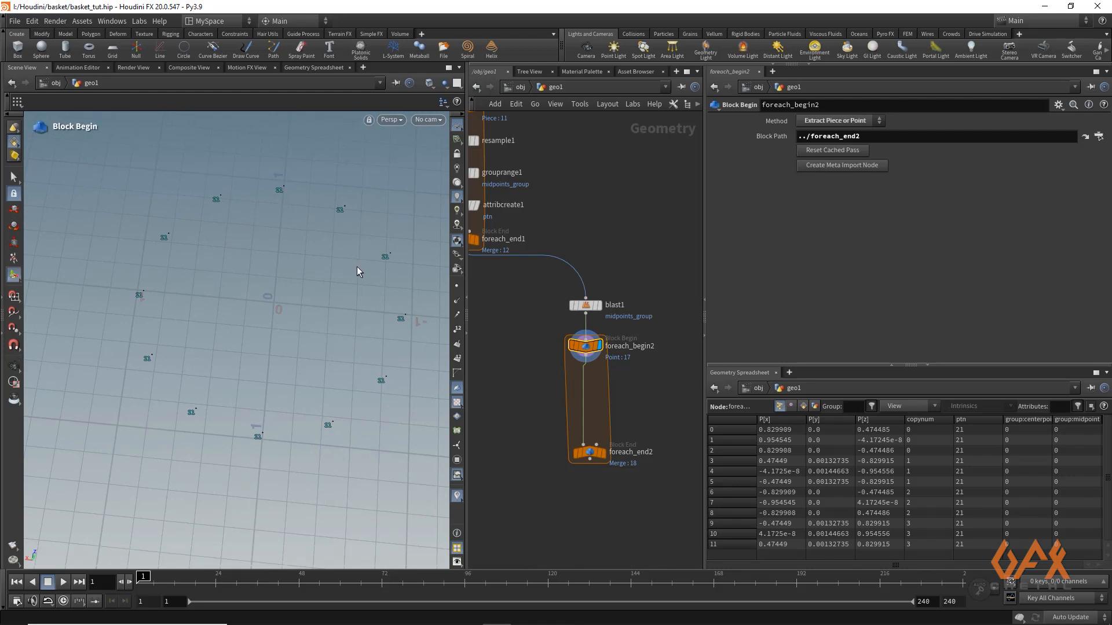
{"action": "middle_click_drag", "start_coordinate": [536, 353], "coordinate": [520, 344]}
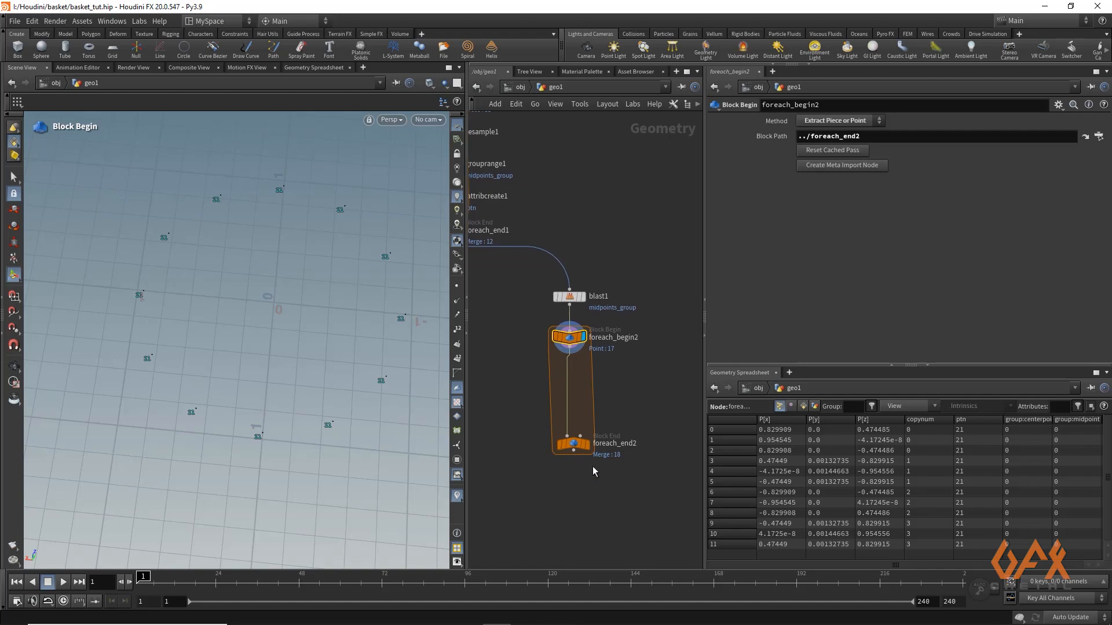
{"action": "left_click_drag", "start_coordinate": [574, 443], "coordinate": [567, 446]}
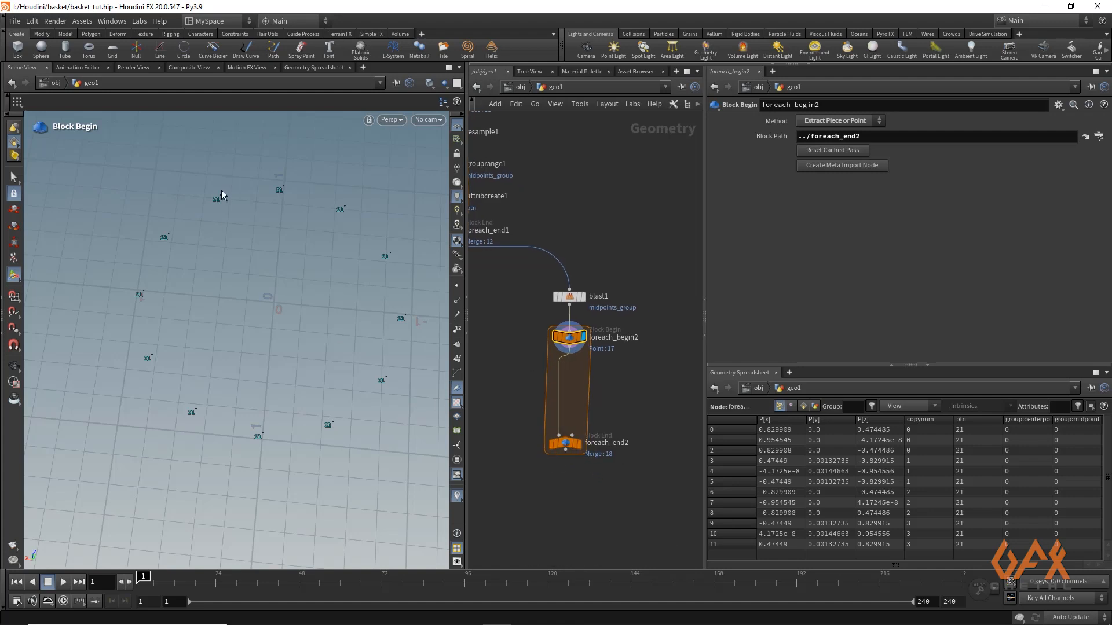
{"action": "left_click_drag", "start_coordinate": [218, 234], "coordinate": [194, 165], "text": "alt"}
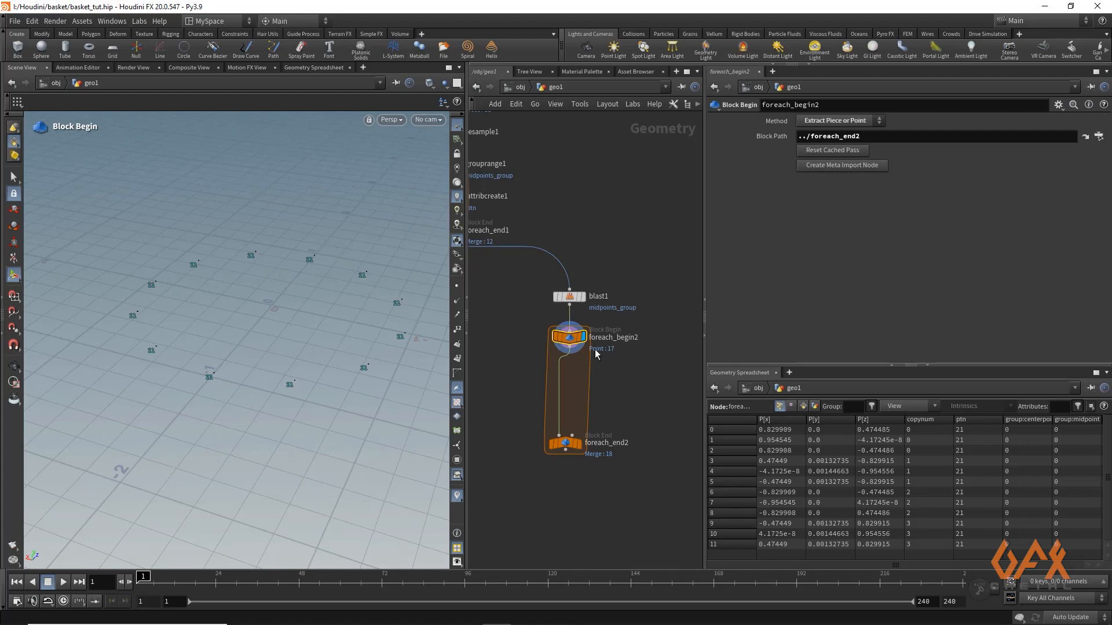
Display the point loop's merged output, then connect an Add node after it and display that node
{"action": "left_click", "coordinate": [577, 444]}
{"action": "left_click", "coordinate": [567, 448]}
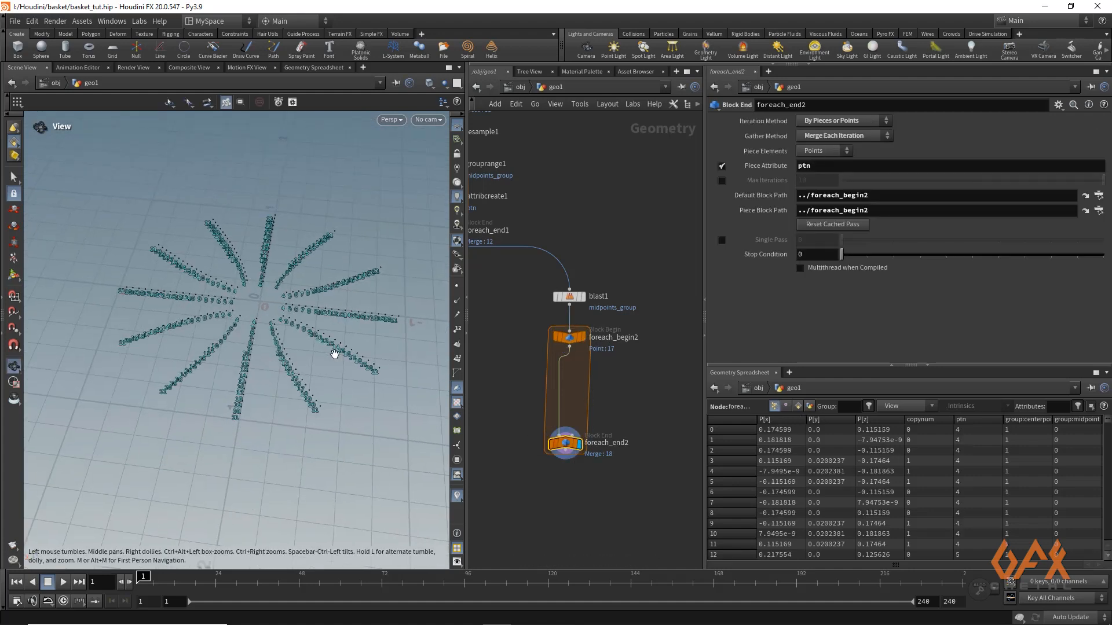
{"action": "middle_click_drag", "start_coordinate": [565, 461], "coordinate": [553, 360]}
{"action": "left_click_drag", "start_coordinate": [553, 360], "coordinate": [552, 410]}
{"action": "type", "text": "ad"}
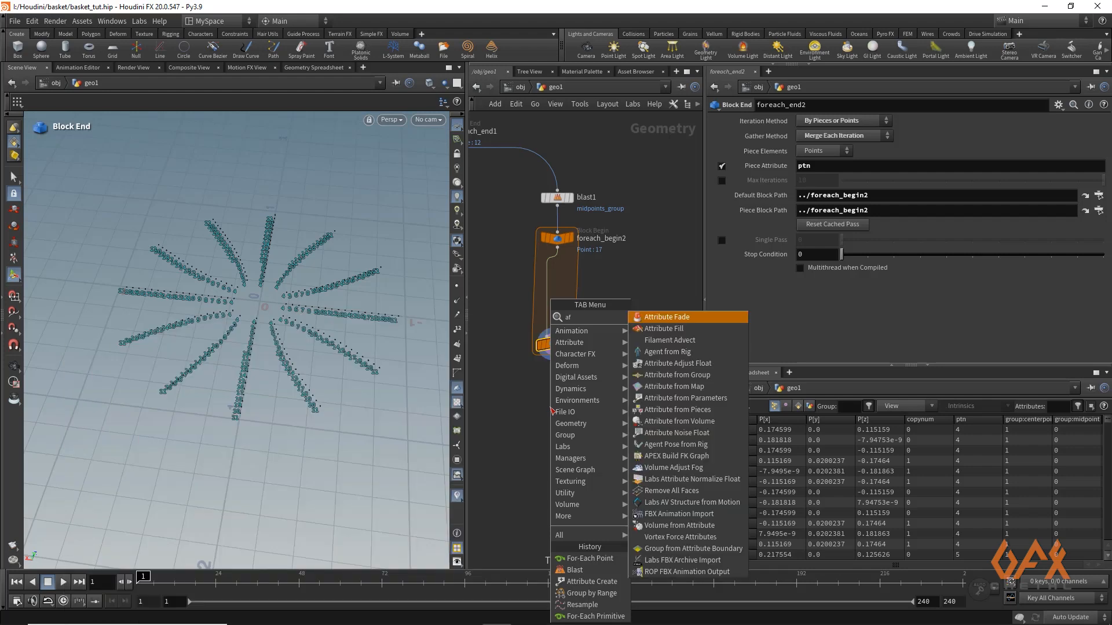
{"action": "key", "text": "Return"}
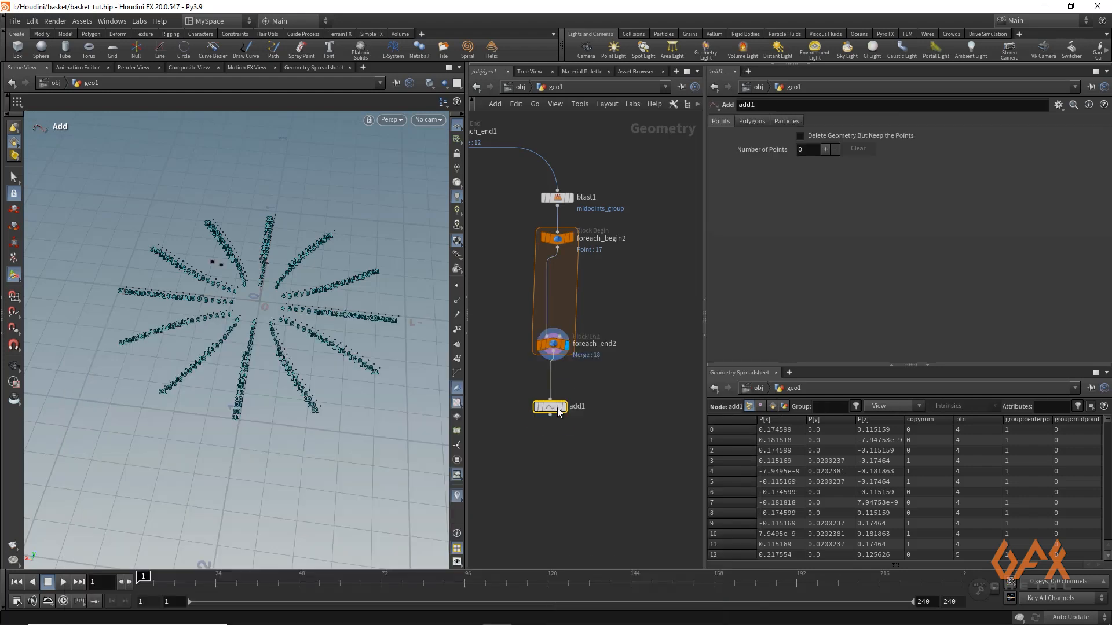
{"action": "left_click", "coordinate": [551, 410]}
Have the Add node create polygons by group, using By Attribute with the attribute name ptn
{"action": "left_click", "coordinate": [751, 120]}
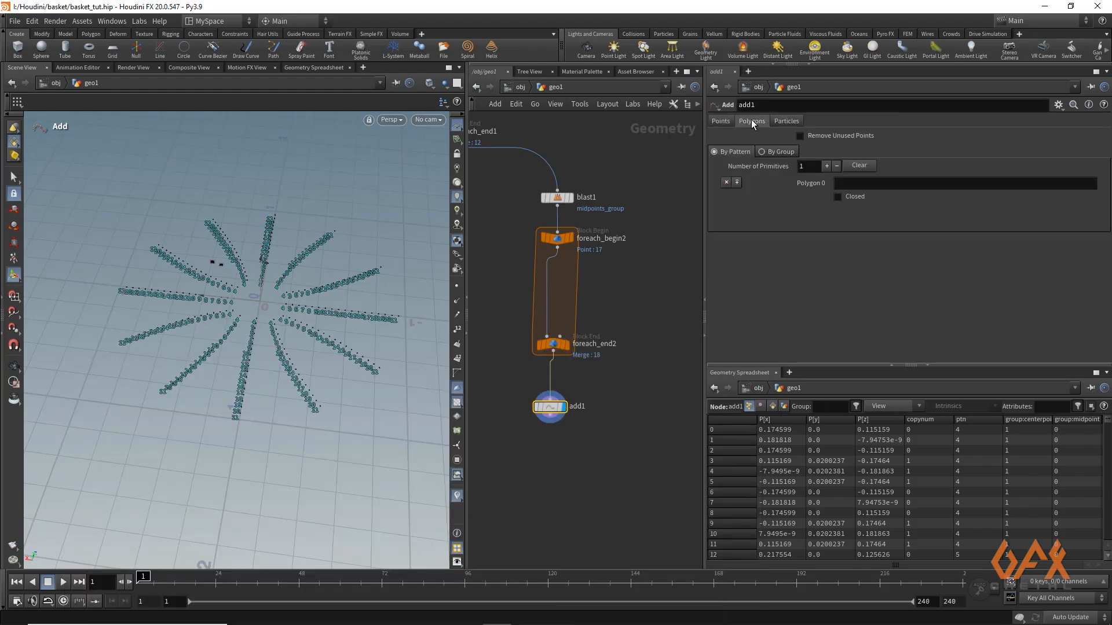
{"action": "left_click", "coordinate": [780, 151]}
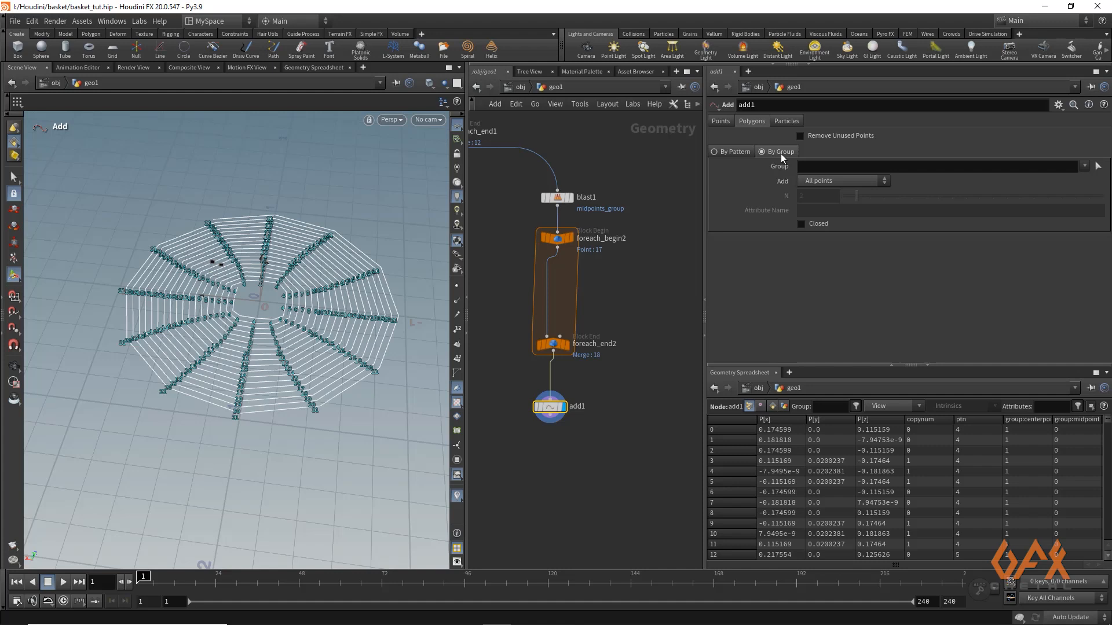
{"action": "left_click", "coordinate": [818, 181]}
{"action": "left_click", "coordinate": [818, 239]}
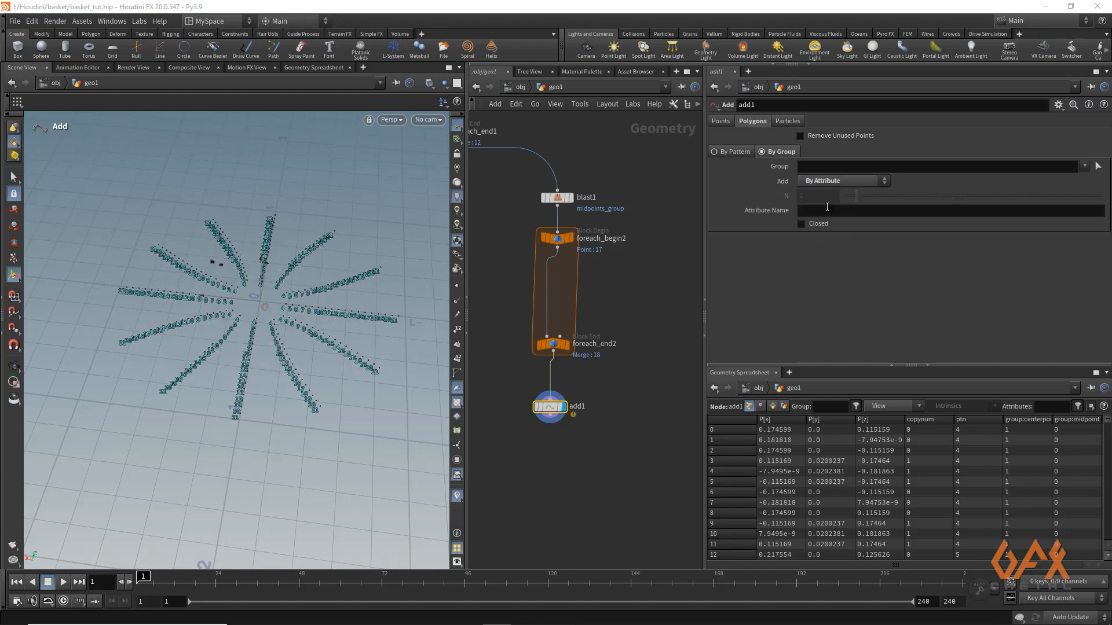
{"action": "left_click", "coordinate": [825, 209]}
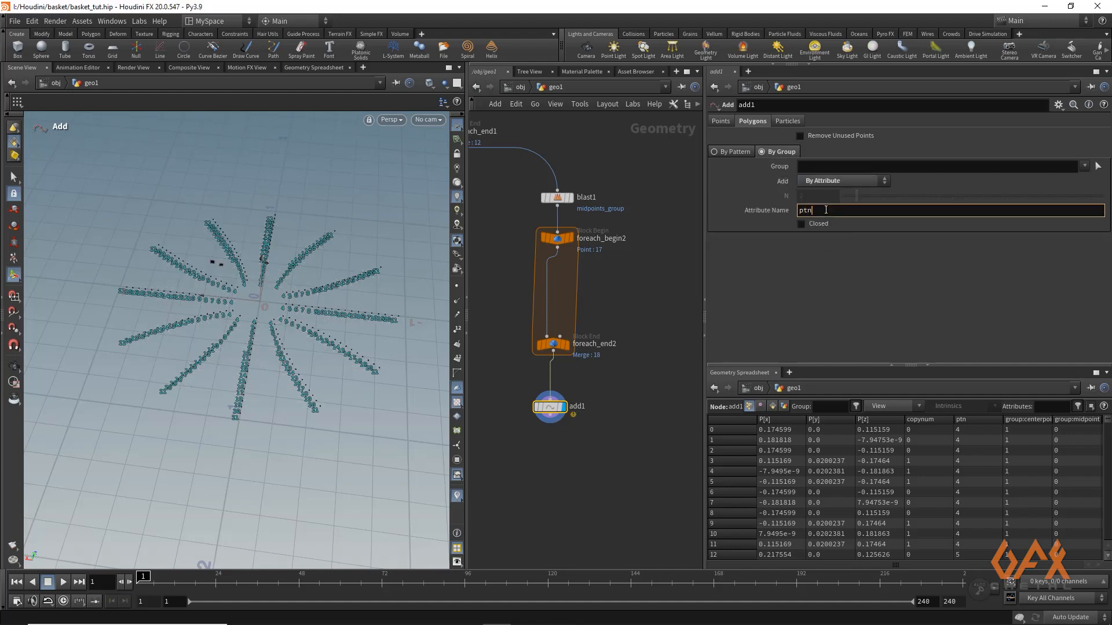
{"action": "left_click", "coordinate": [674, 232]}
Examine the polylines connecting points of equal ptn, and display the point loop's begin node for comparison
{"action": "right_click_drag", "start_coordinate": [286, 274], "coordinate": [402, 333], "text": "alt"}
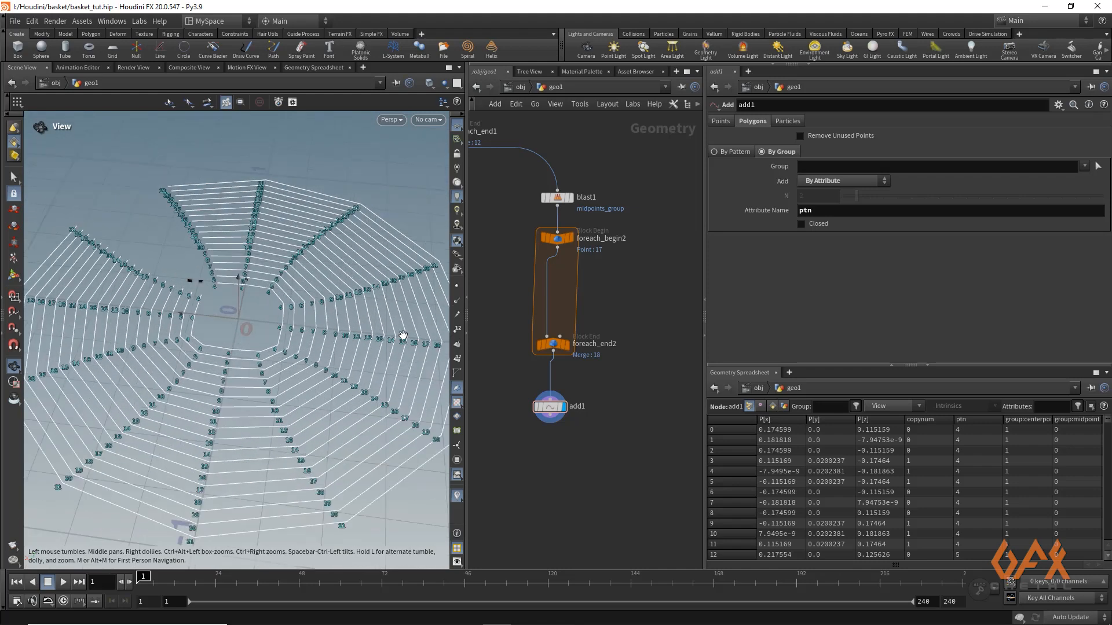
{"action": "middle_click_drag", "start_coordinate": [402, 333], "coordinate": [273, 289], "text": "alt"}
{"action": "right_click_drag", "start_coordinate": [273, 289], "coordinate": [469, 291], "text": "alt"}
{"action": "left_click_drag", "start_coordinate": [330, 342], "coordinate": [270, 309], "text": "alt"}
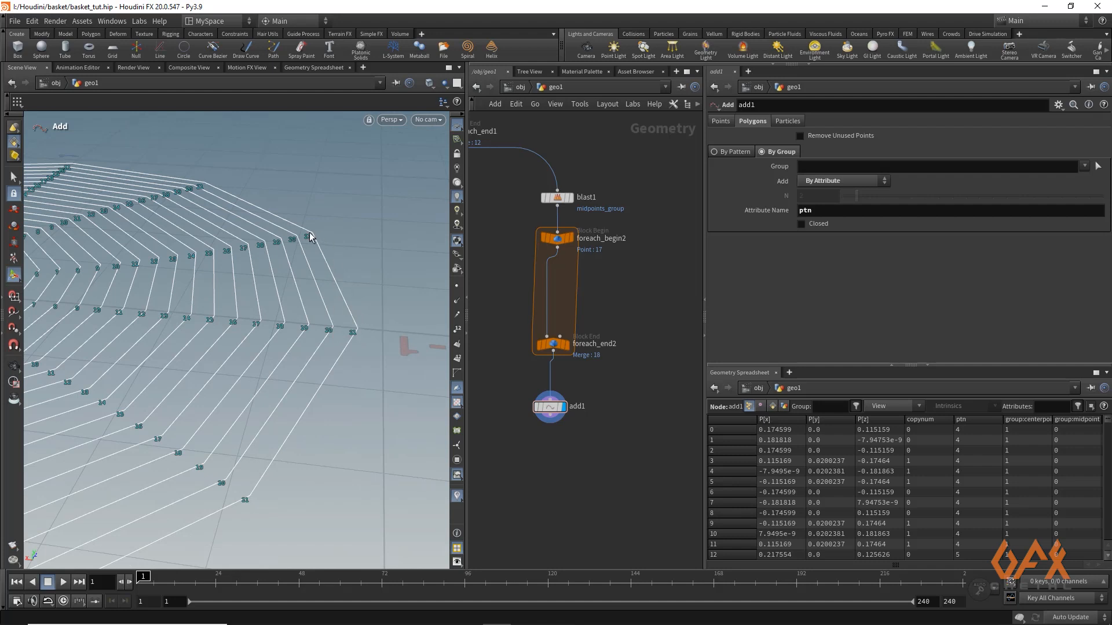
{"action": "left_click", "coordinate": [570, 240]}
{"action": "left_click", "coordinate": [557, 241]}
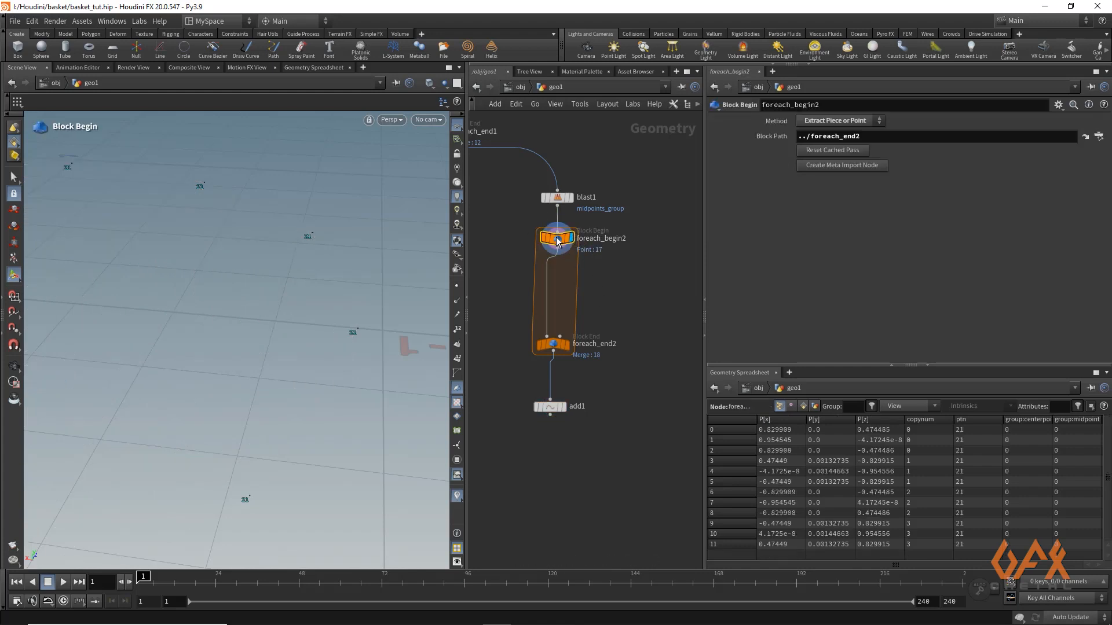
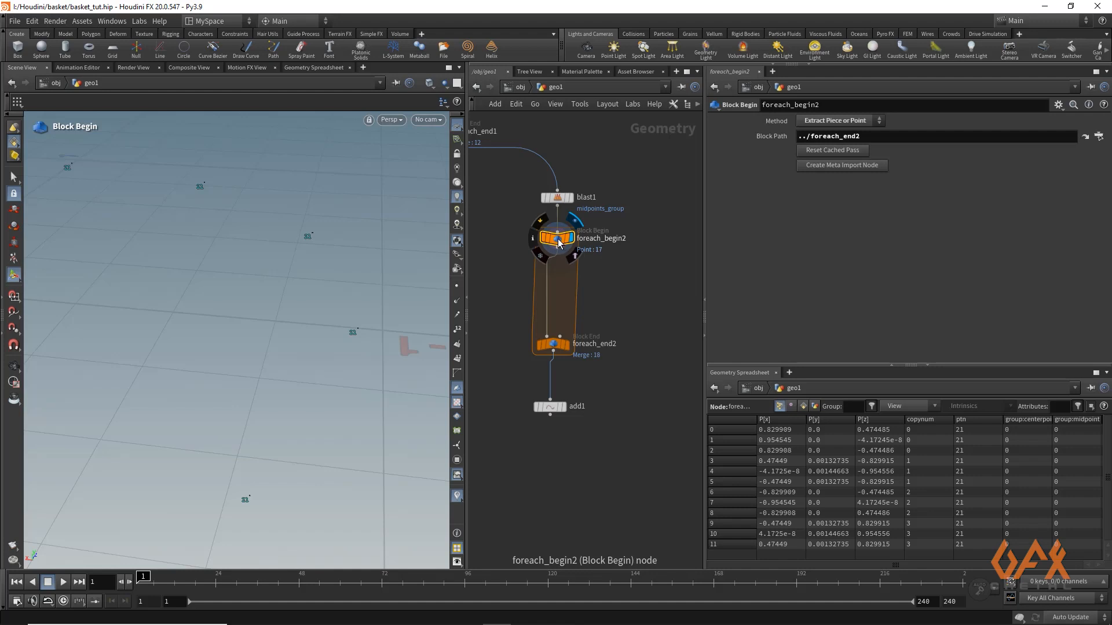
Create a meta import node for the point loop's begin node and connect a Null node after it
{"action": "left_click", "coordinate": [826, 172]}
{"action": "mouse_move", "coordinate": [628, 268]}
{"action": "middle_mouse_down"}
{"action": "mouse_move", "coordinate": [520, 290]}
{"action": "mouse_move", "coordinate": [618, 270]}
{"action": "middle_mouse_up"}
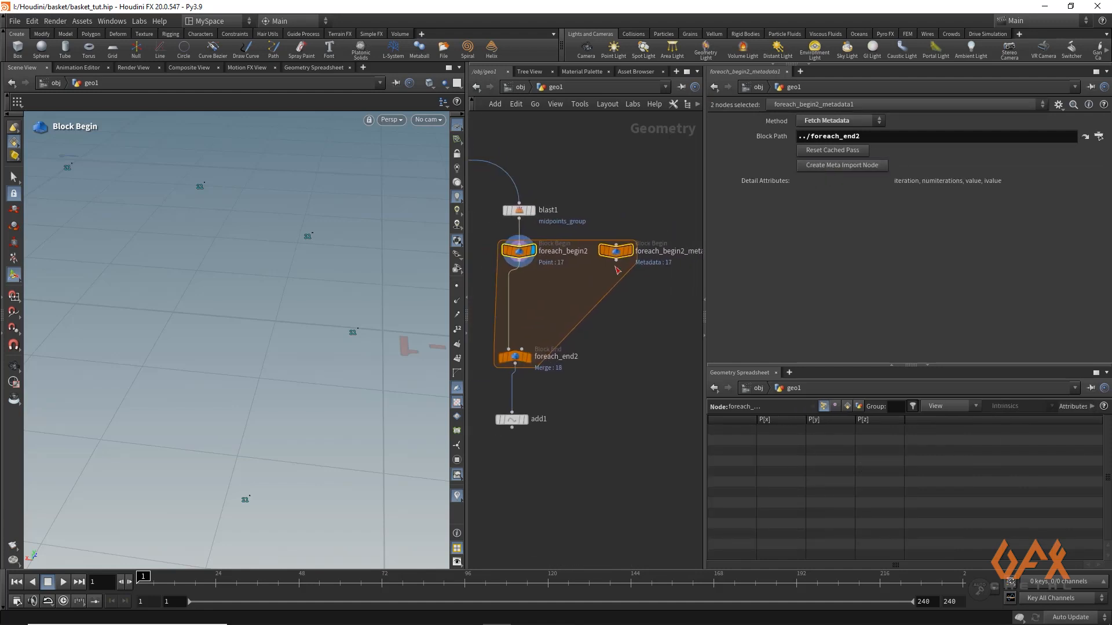
{"action": "left_click", "coordinate": [617, 264]}
{"action": "type", "text": "null"}
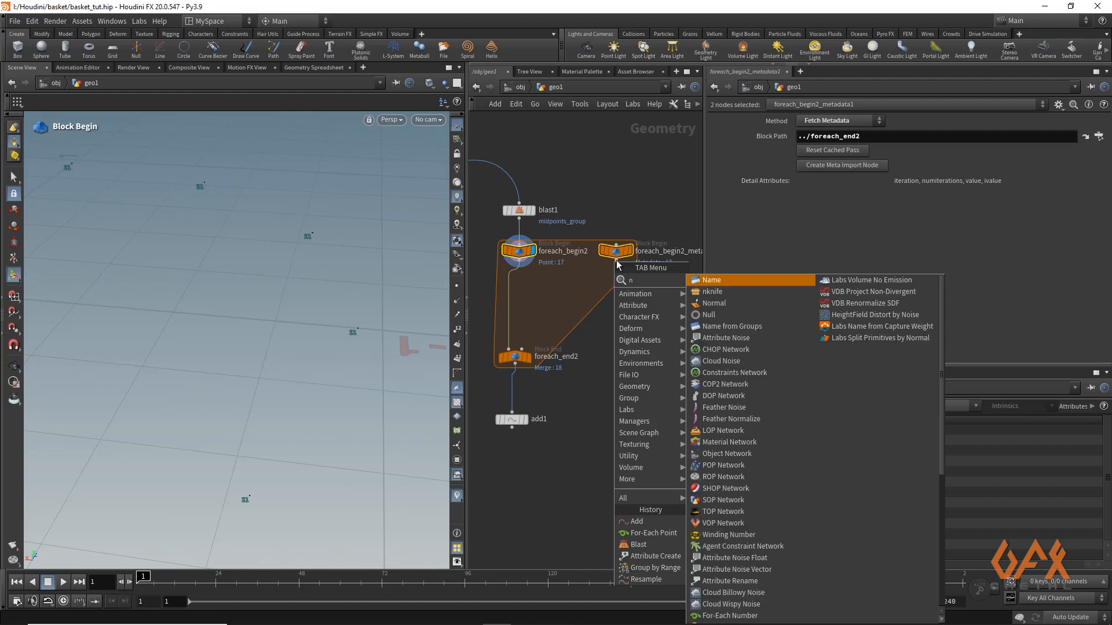
{"action": "key", "text": "Return"}
{"action": "left_click", "coordinate": [617, 271]}
{"action": "left_click_drag", "start_coordinate": [618, 274], "coordinate": [620, 292]}
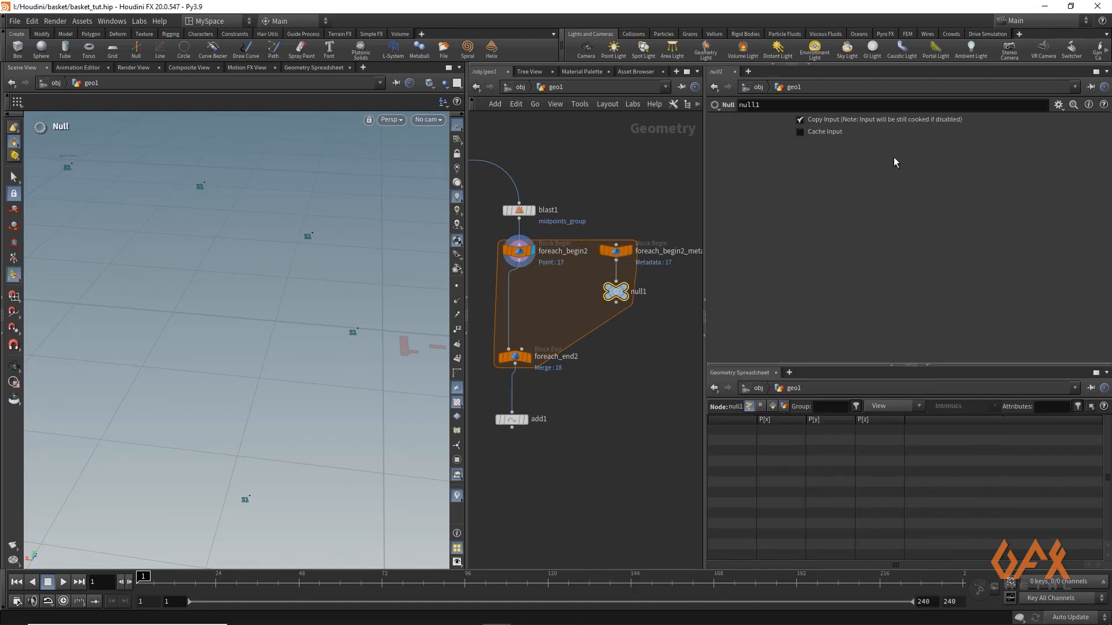
Add a spare input to the Null node and reference foreach_begin2_metadata1 in it
{"action": "left_click", "coordinate": [1058, 105]}
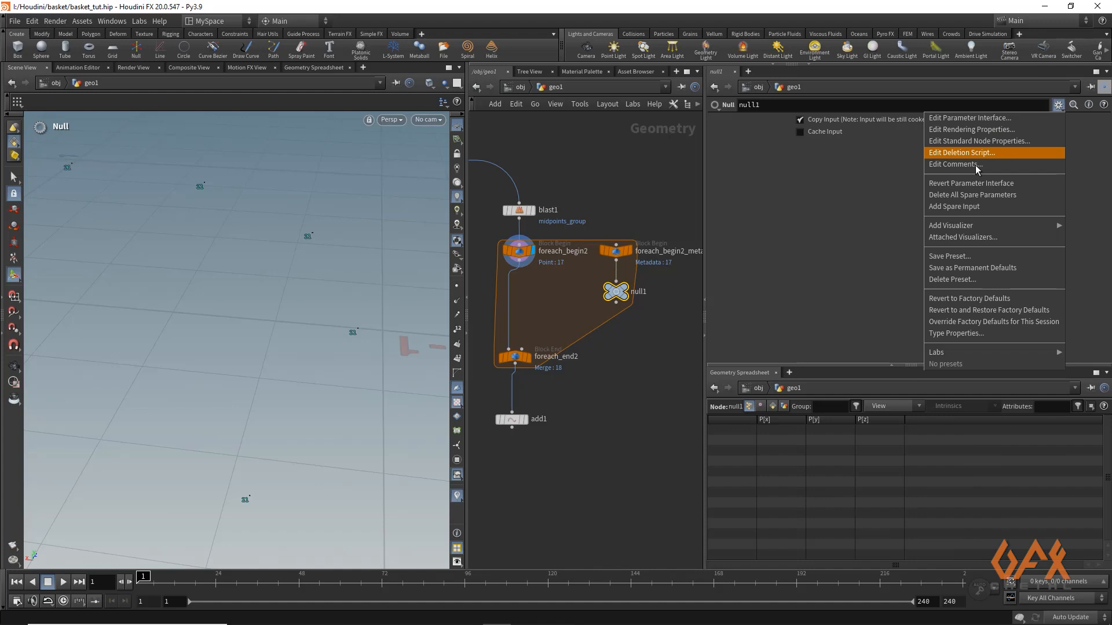
{"action": "left_click", "coordinate": [964, 207]}
{"action": "left_click_drag", "start_coordinate": [618, 257], "coordinate": [810, 148]}
Add a Float parameter named i with the label Iteration to the Null node's parameter interface
{"action": "left_click", "coordinate": [1058, 105]}
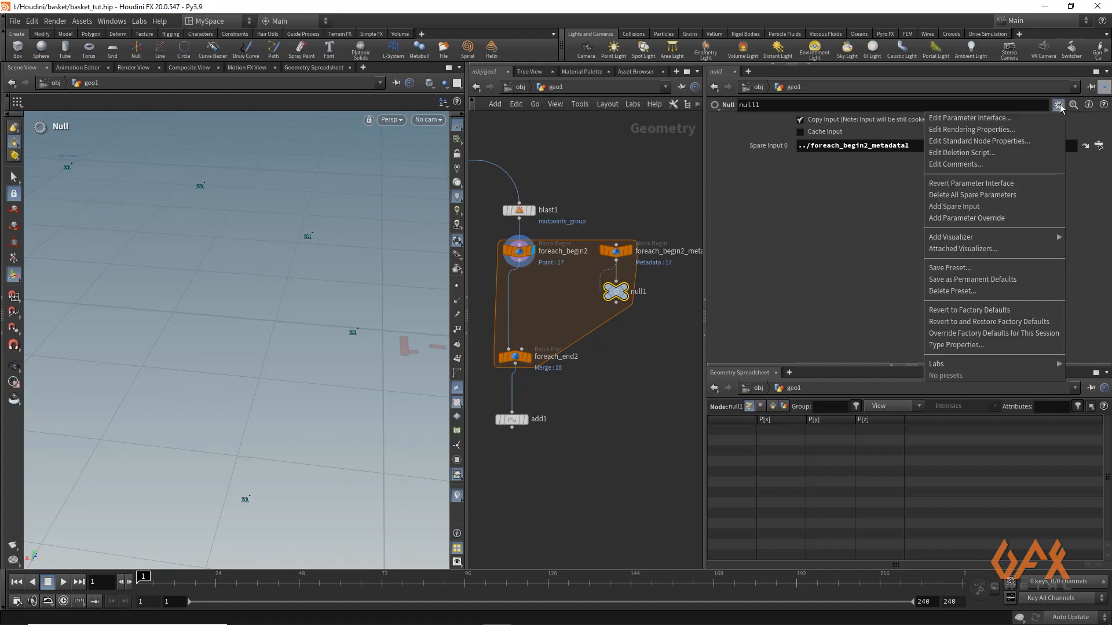
{"action": "left_click", "coordinate": [996, 119]}
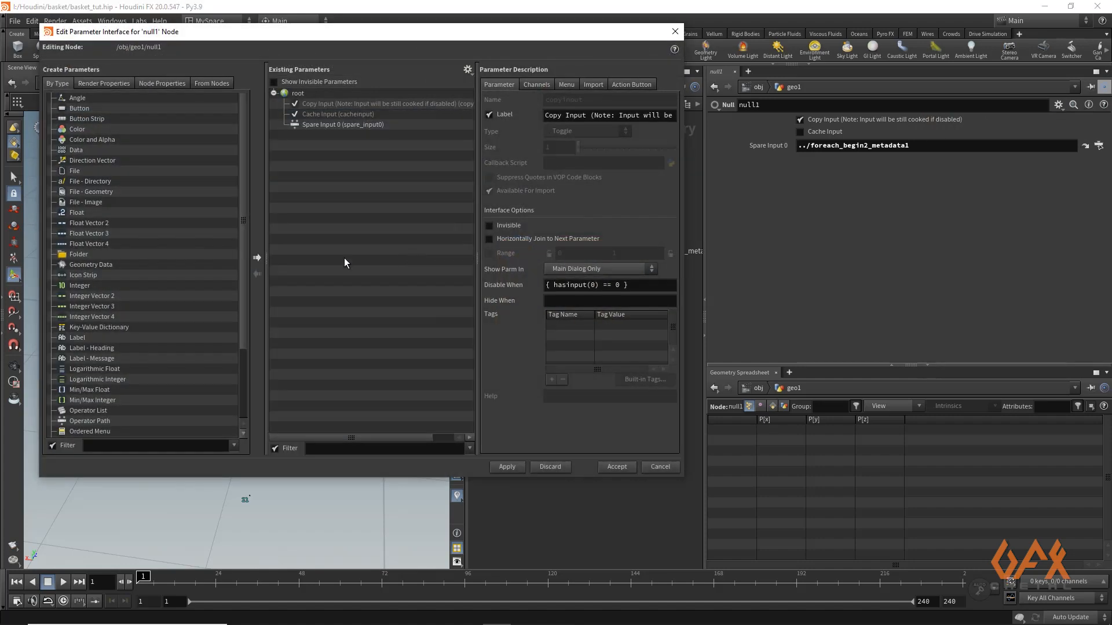
{"action": "left_click", "coordinate": [78, 213]}
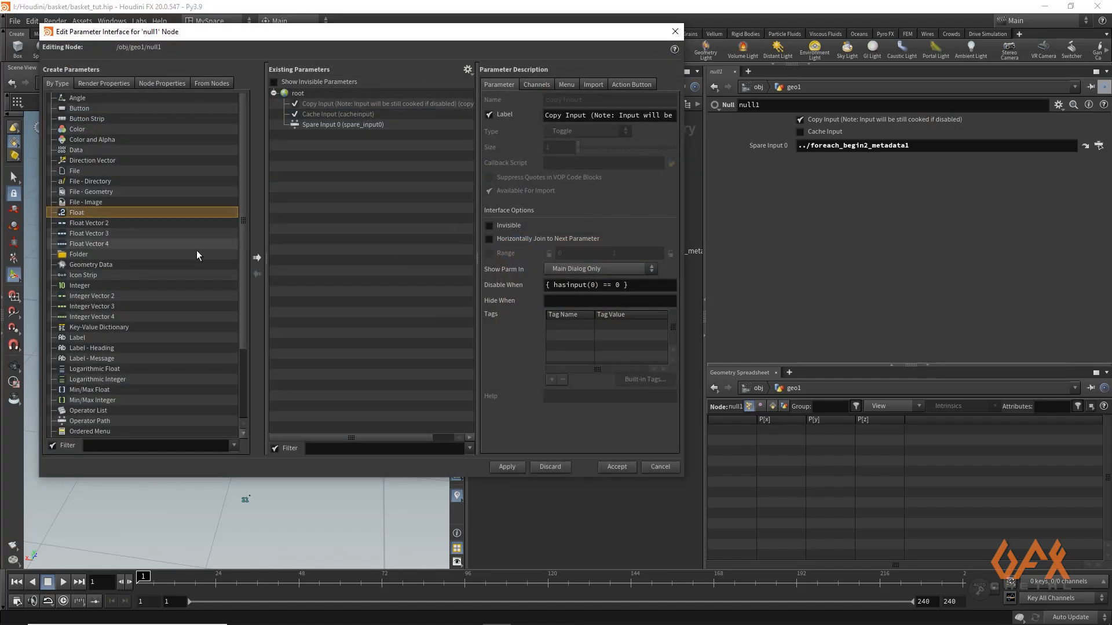
{"action": "left_click", "coordinate": [257, 259]}
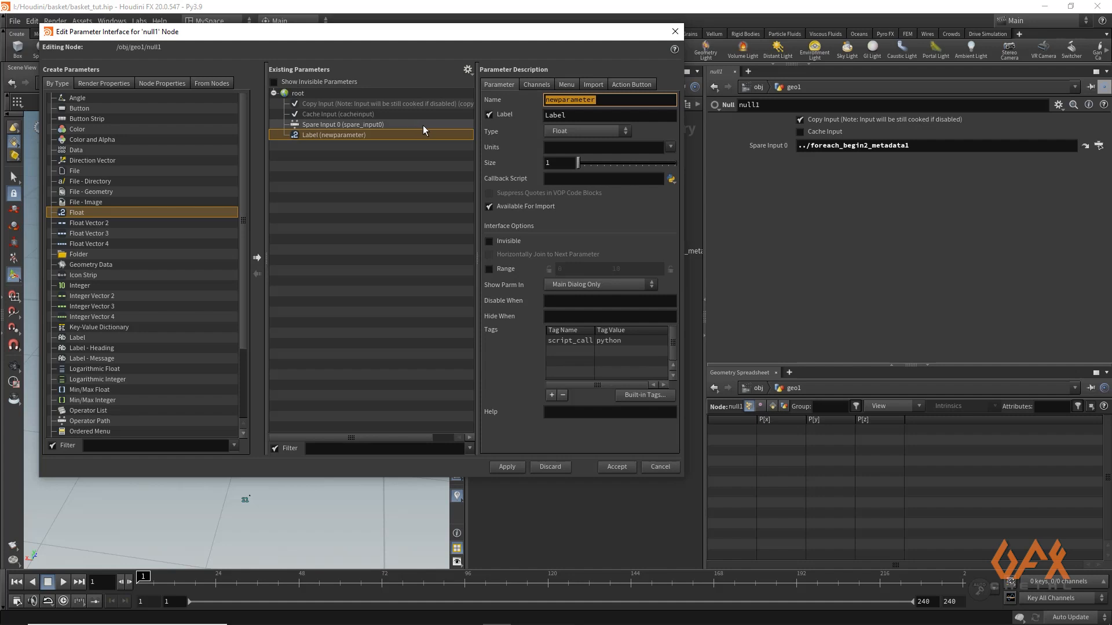
{"action": "type", "text": "i"}
{"action": "key", "text": "Tab"}
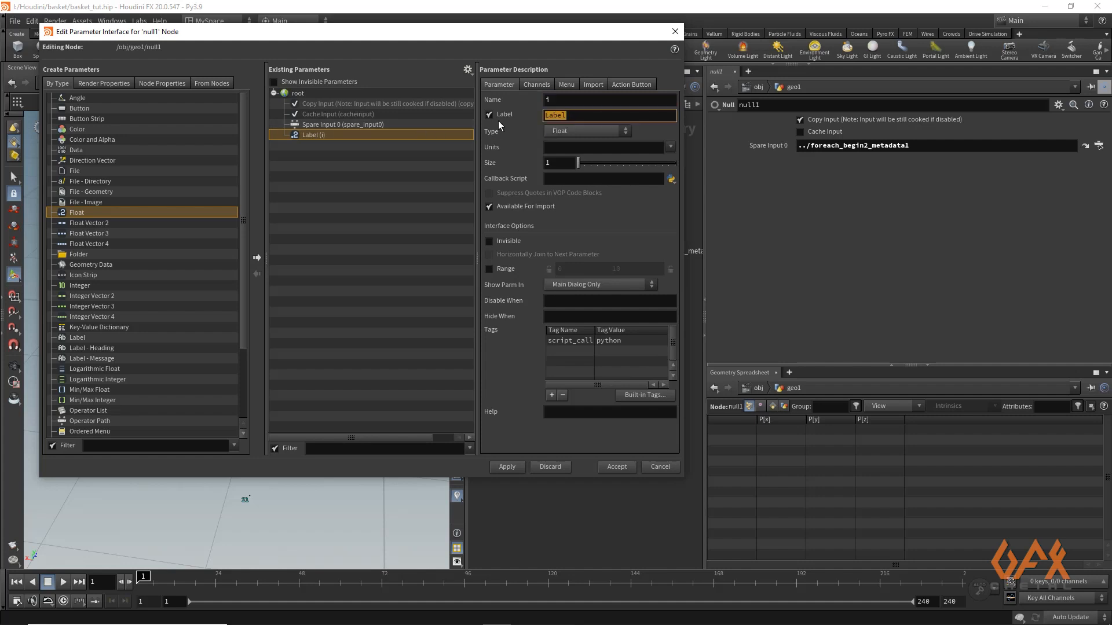
{"action": "type", "text": "Iteration"}
{"action": "left_click", "coordinate": [507, 467]}
{"action": "left_click", "coordinate": [617, 467]}
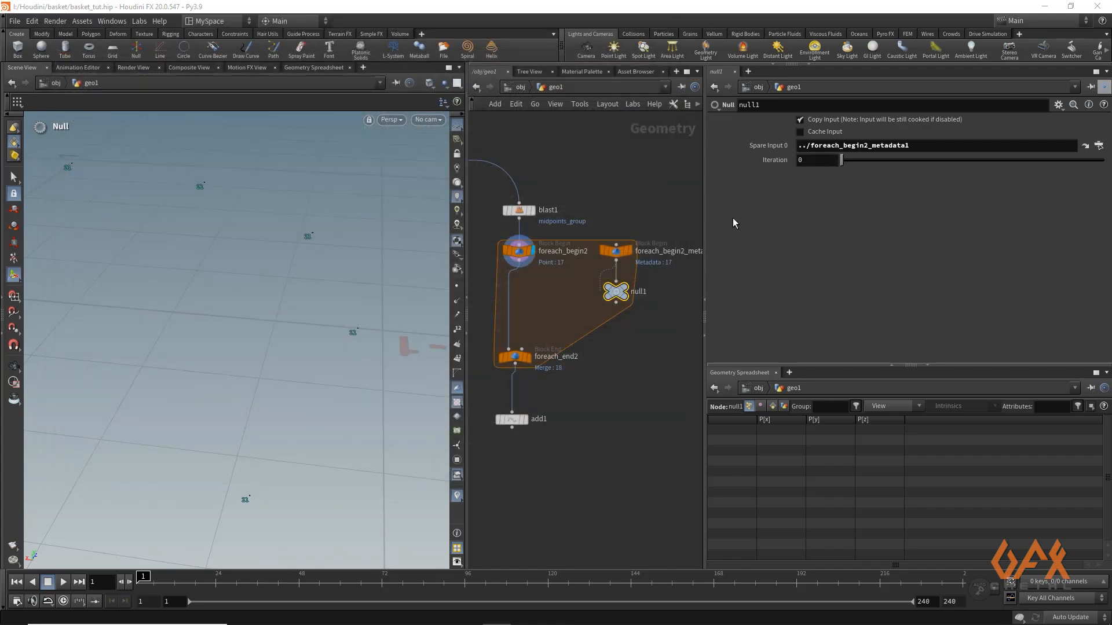
Set the Null node's Iteration parameter to the expression detail(-1,"iteration",0) and copy the parameter
{"action": "left_click", "coordinate": [804, 161]}
{"action": "type", "text": "deta"}
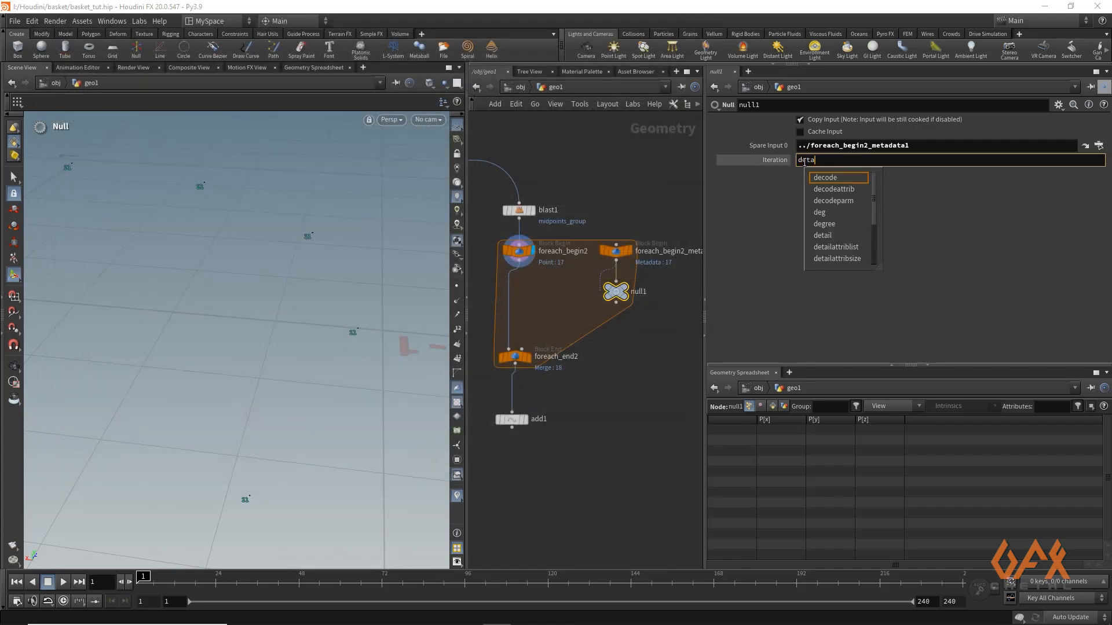
{"action": "type", "text": "il(-1,"}
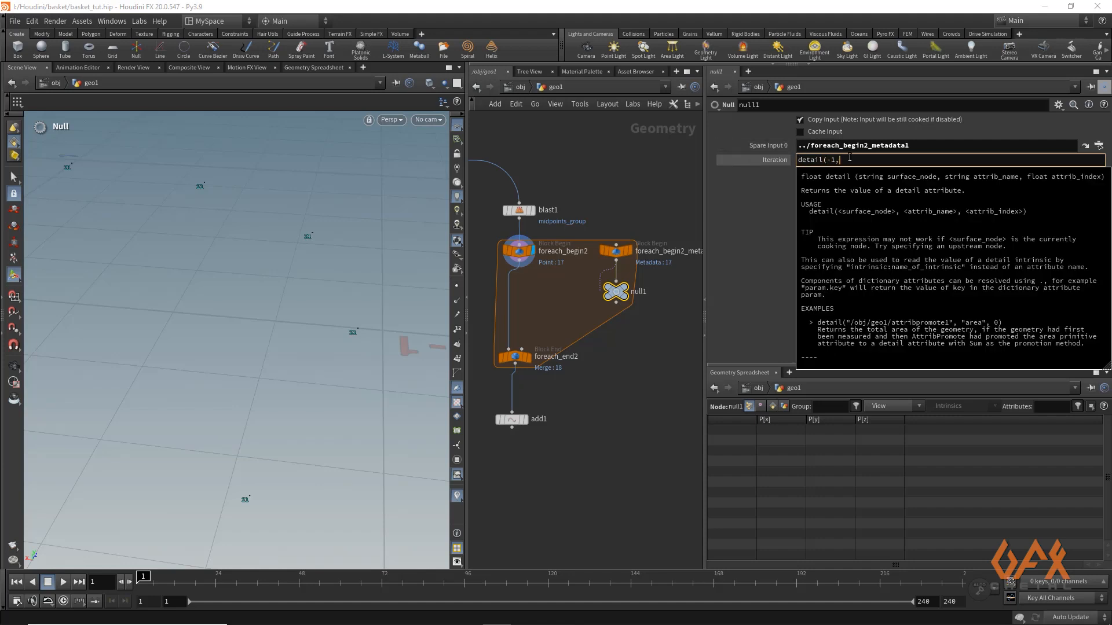
{"action": "type", "text": "\"itera"}
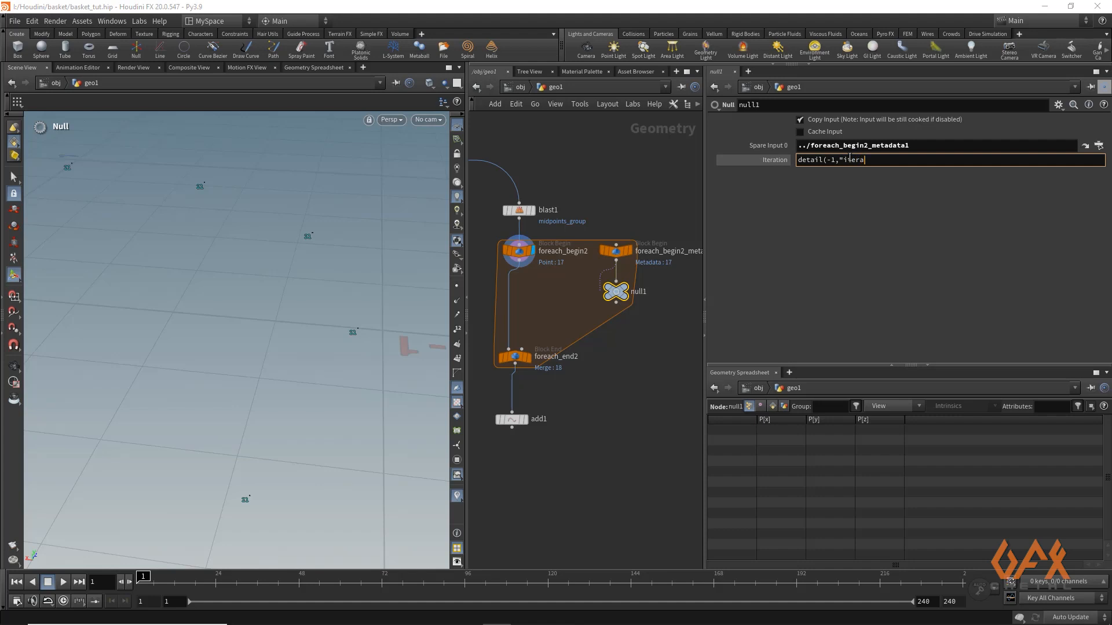
{"action": "type", "text": "tion\""}
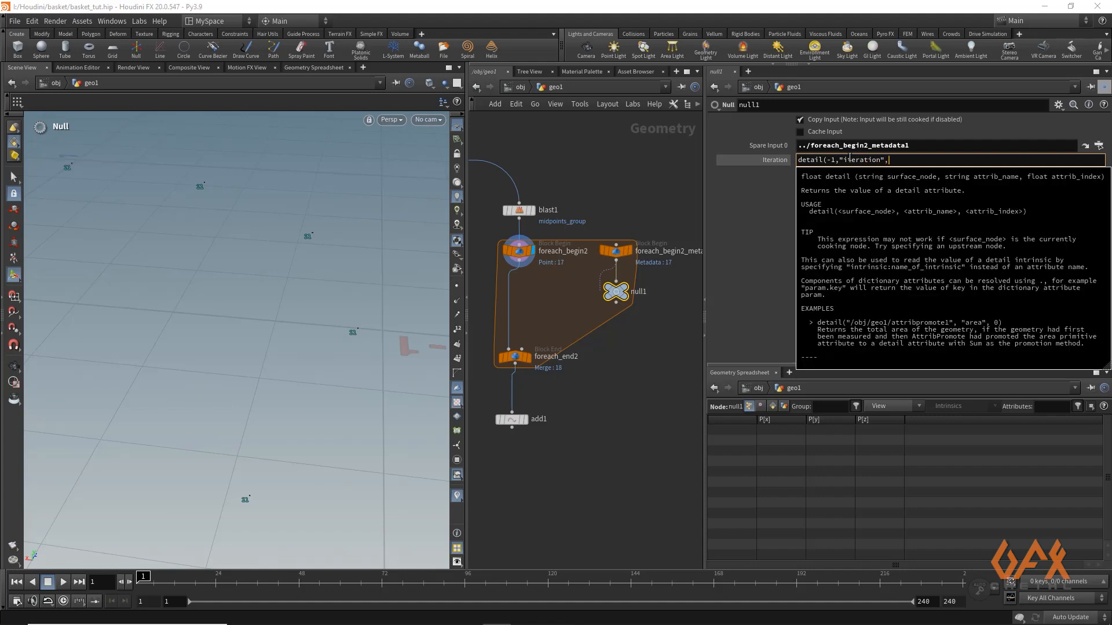
{"action": "type", "text": ",0)"}
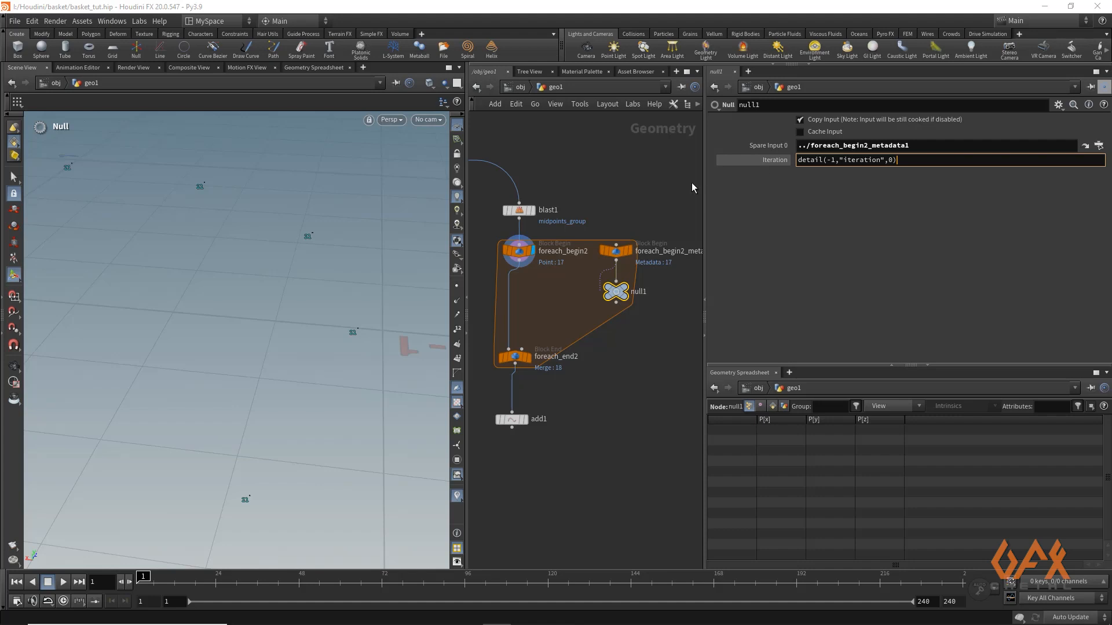
{"action": "key", "text": "Return"}
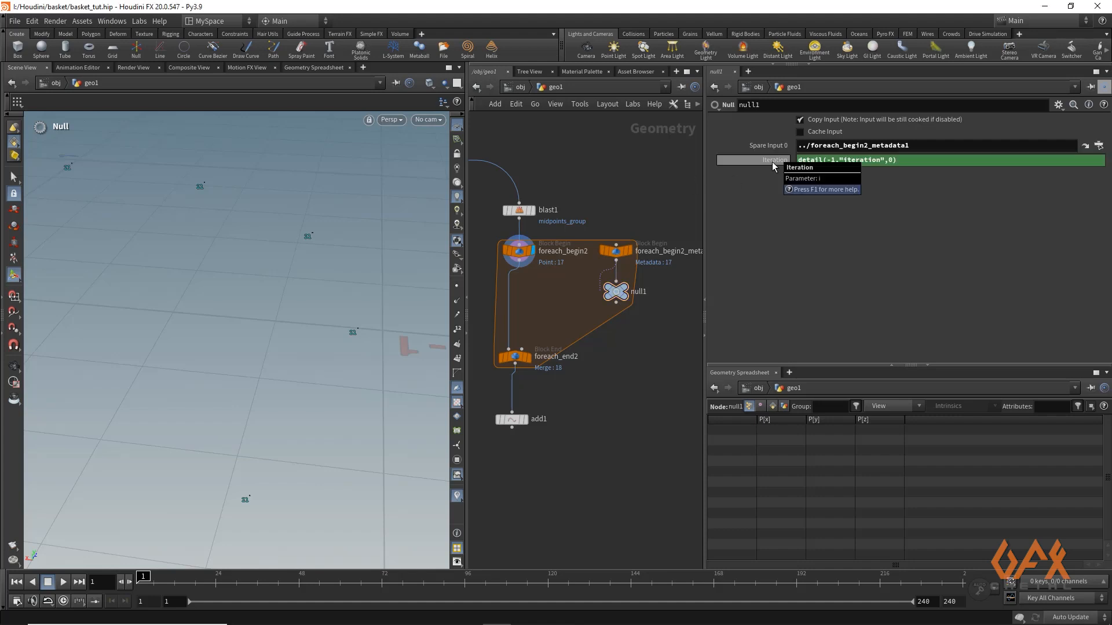
{"action": "right_click", "coordinate": [776, 161]}
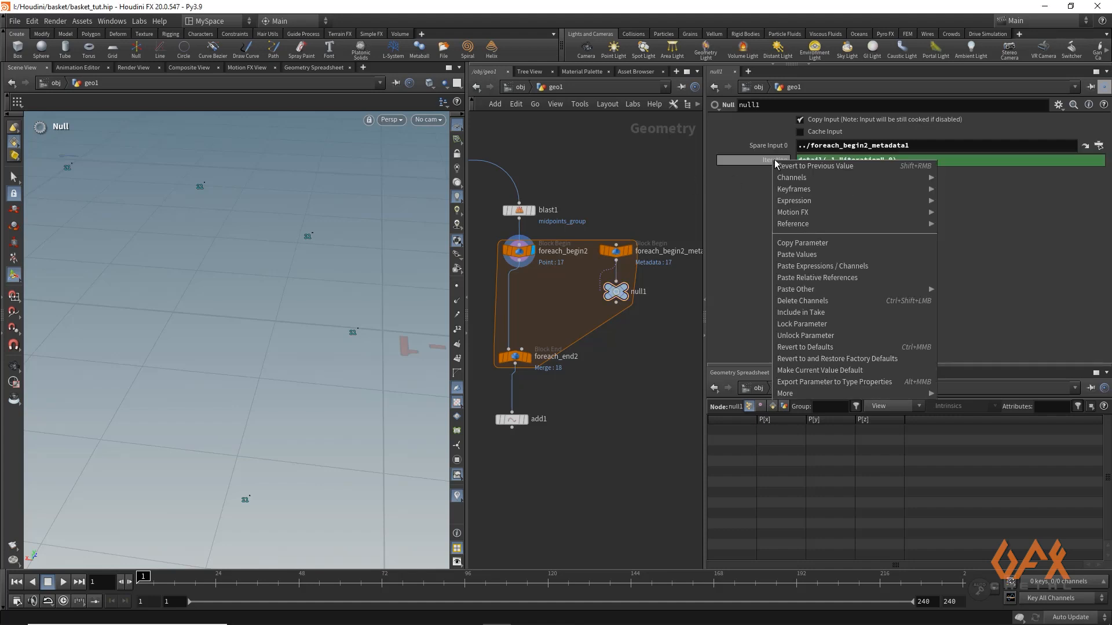
{"action": "left_click", "coordinate": [792, 255]}
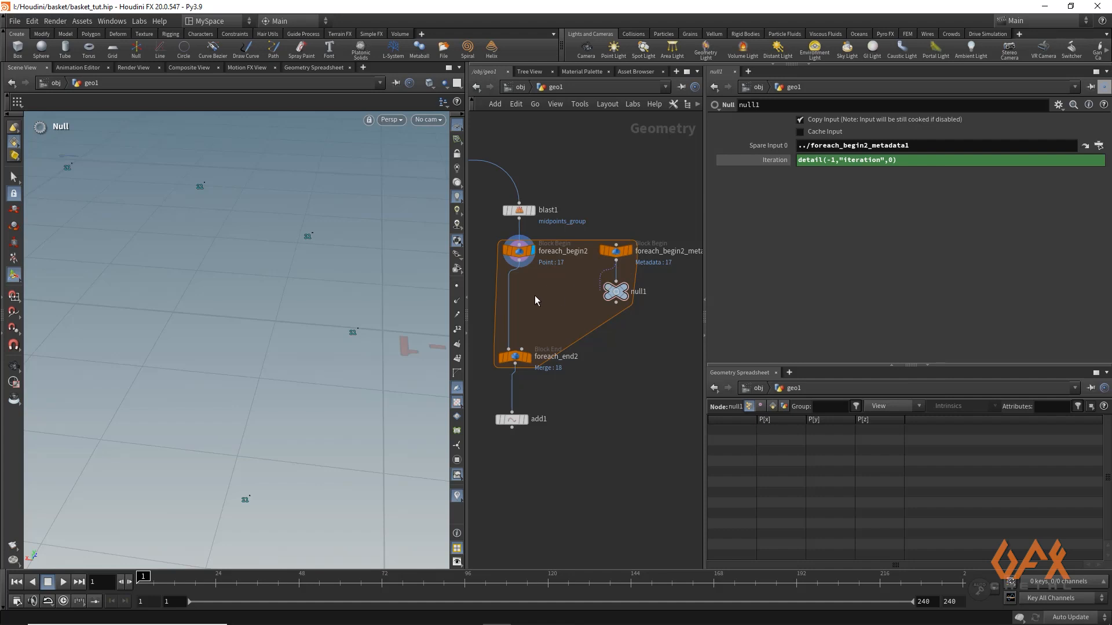
Insert a Group by Range node between the point loop's begin and end nodes
{"action": "middle_click_drag", "start_coordinate": [539, 297], "coordinate": [556, 294]}
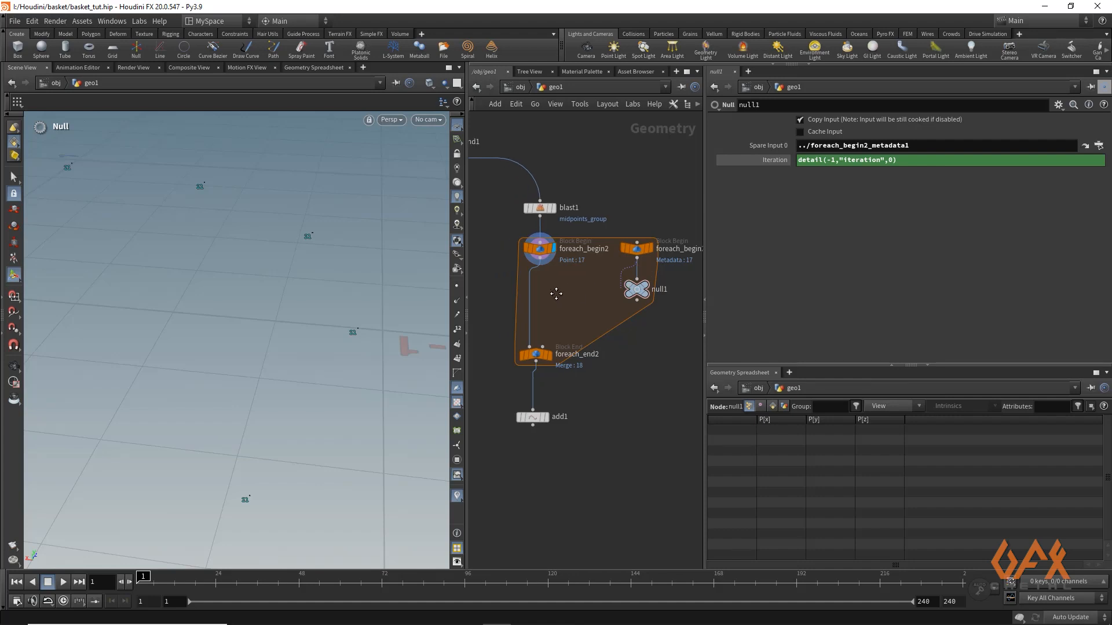
{"action": "left_click", "coordinate": [540, 262]}
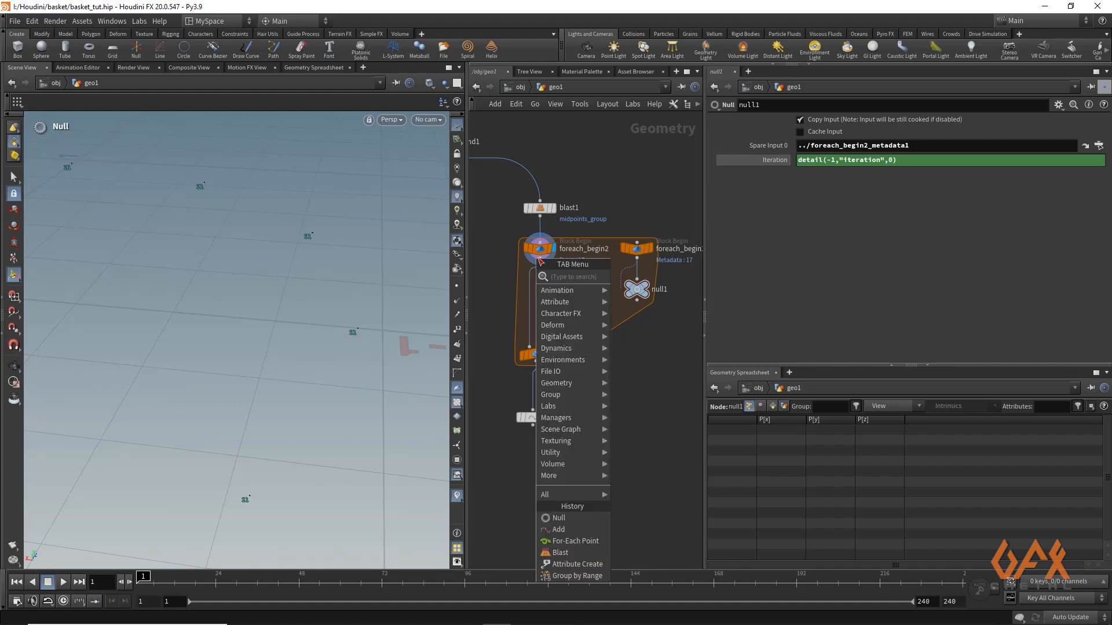
{"action": "type", "text": "groura"}
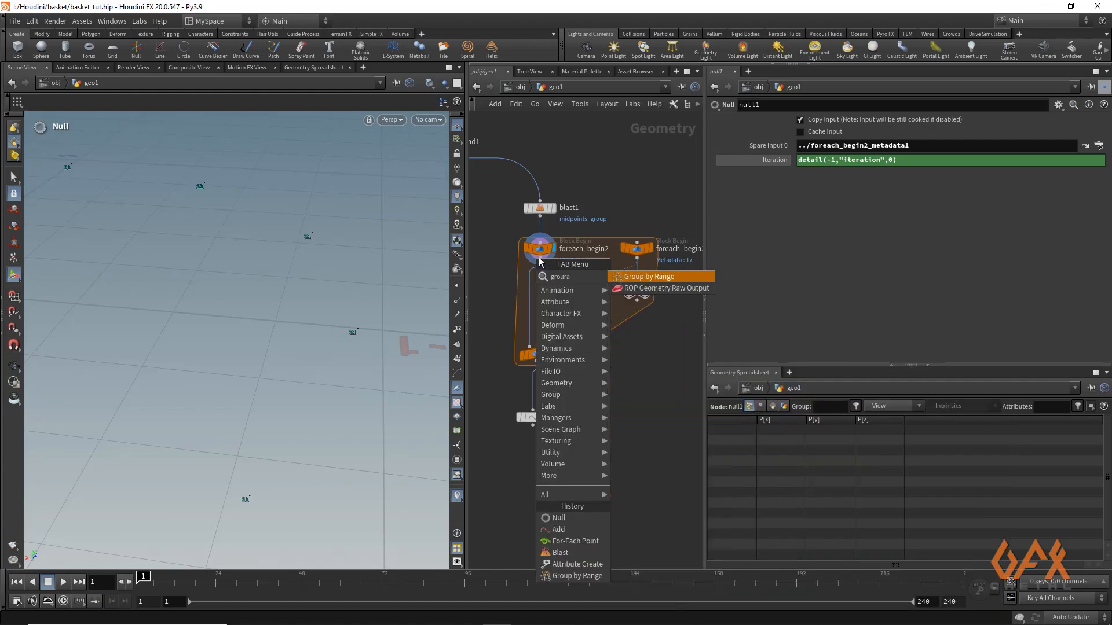
{"action": "key", "text": "Return"}
{"action": "left_click", "coordinate": [544, 292]}
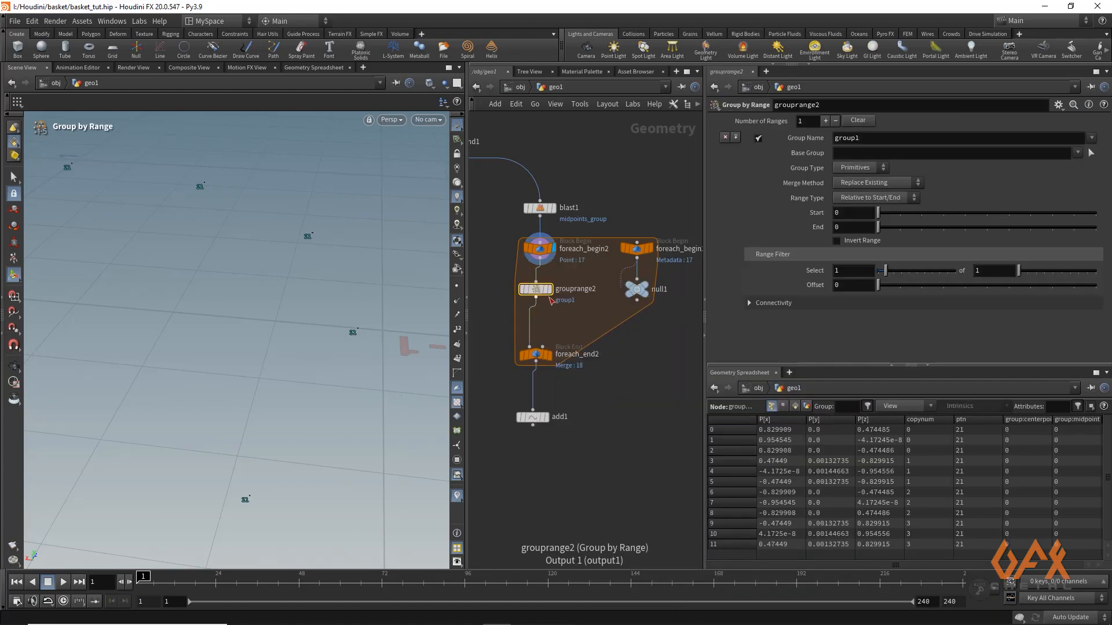
Display the Group by Range node, name its group altpoints_group and set the group type to Points
{"action": "left_click_drag", "start_coordinate": [877, 138], "coordinate": [786, 139]}
{"action": "type", "text": "al"}
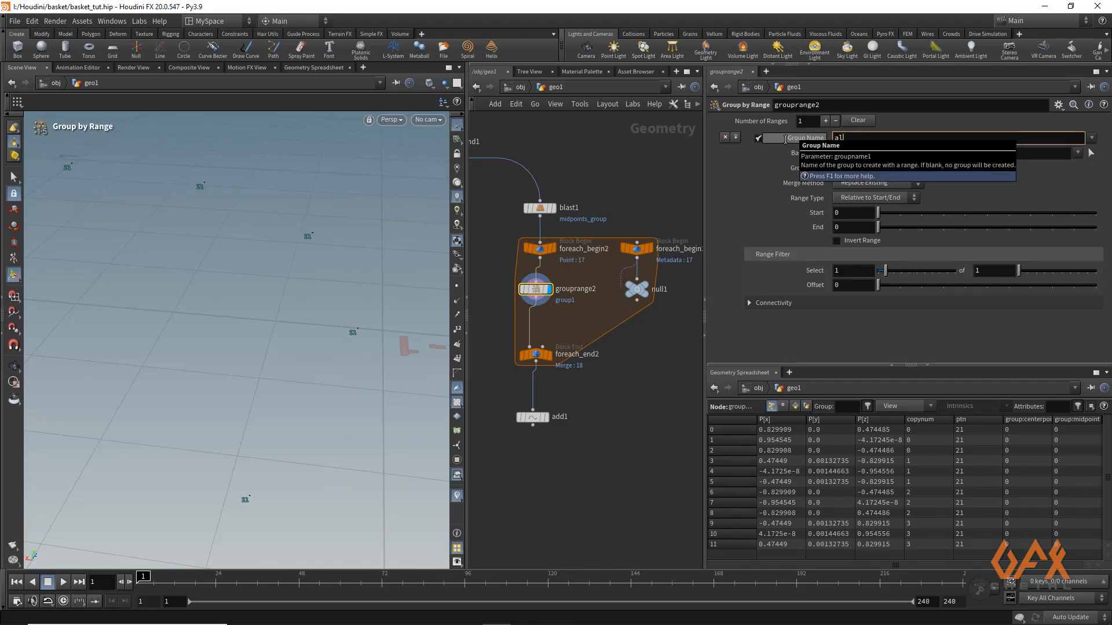
{"action": "type", "text": "tpoints_group"}
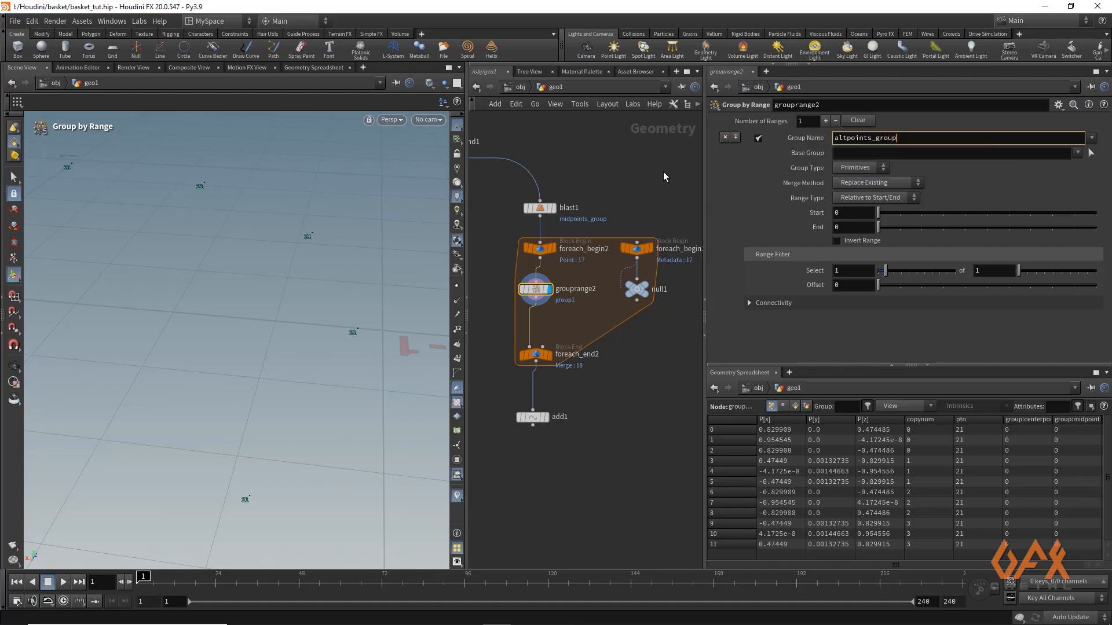
{"action": "key", "text": "Return"}
{"action": "left_click", "coordinate": [855, 168]}
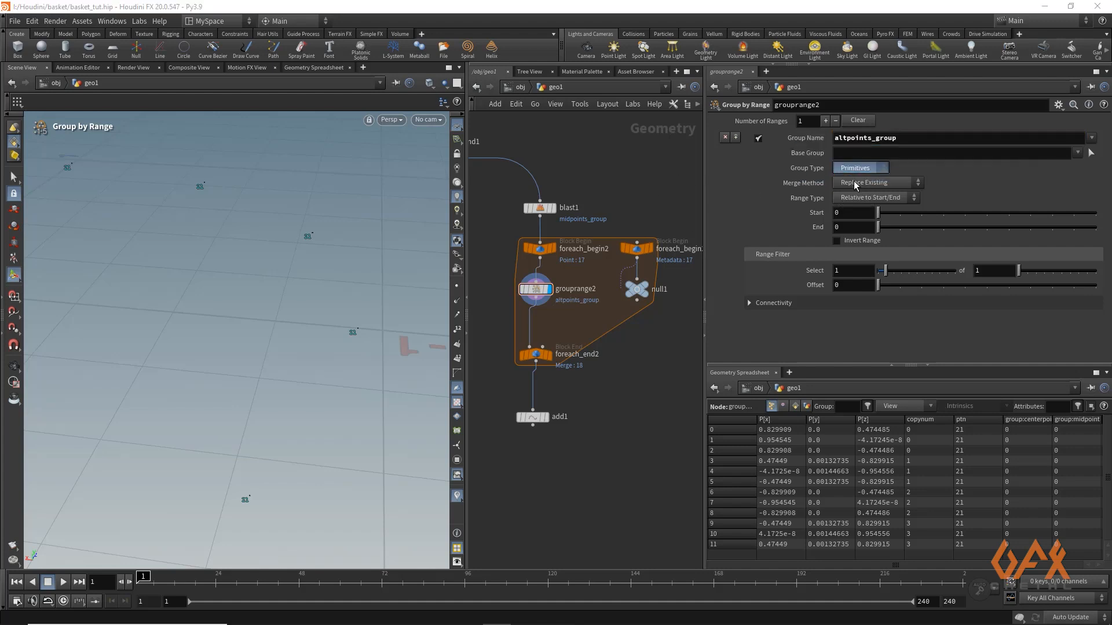
{"action": "left_click", "coordinate": [855, 181]}
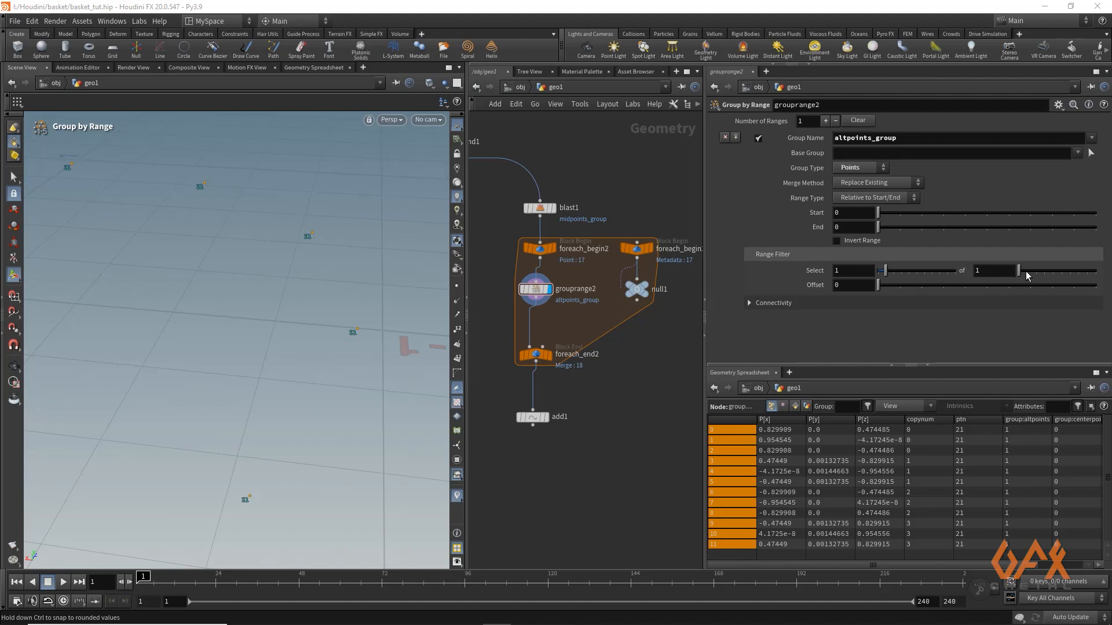
Set the range filter to select 1 of 2 with the offset referencing the copied Iteration parameter as ch("../null1/i")%2
{"action": "left_click_drag", "start_coordinate": [1021, 272], "coordinate": [1026, 272]}
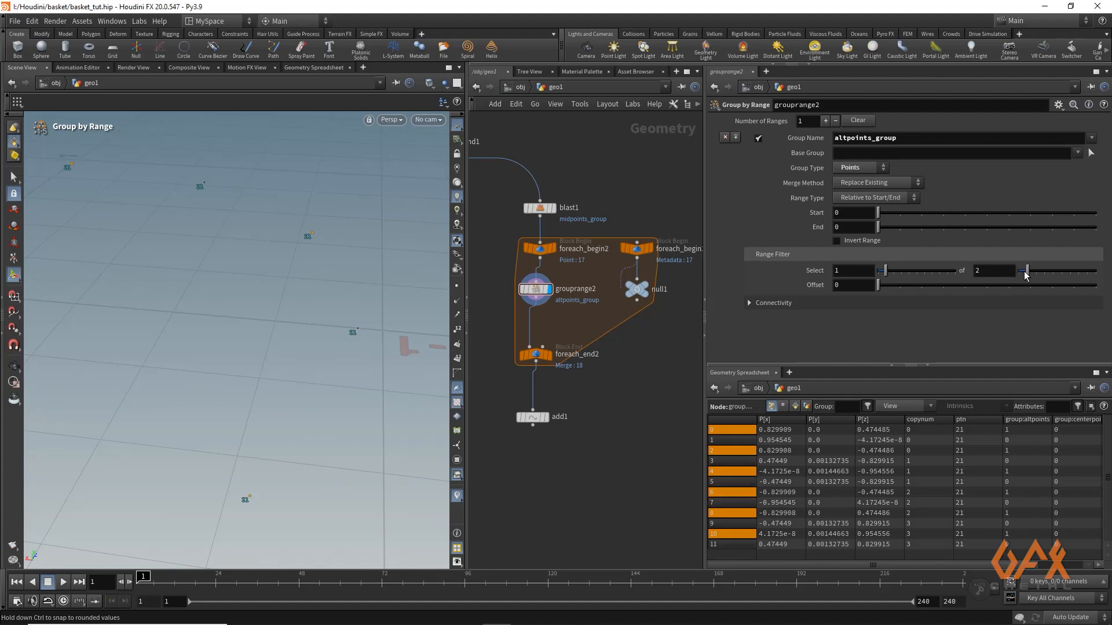
{"action": "left_click", "coordinate": [843, 285]}
{"action": "right_click", "coordinate": [844, 286]}
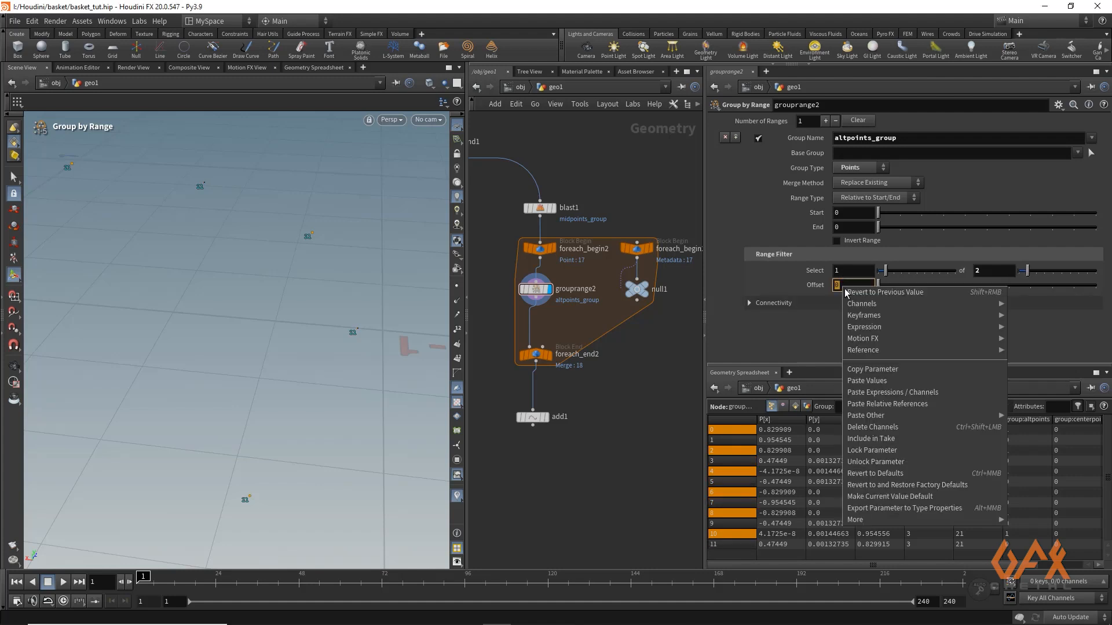
{"action": "left_click", "coordinate": [867, 407]}
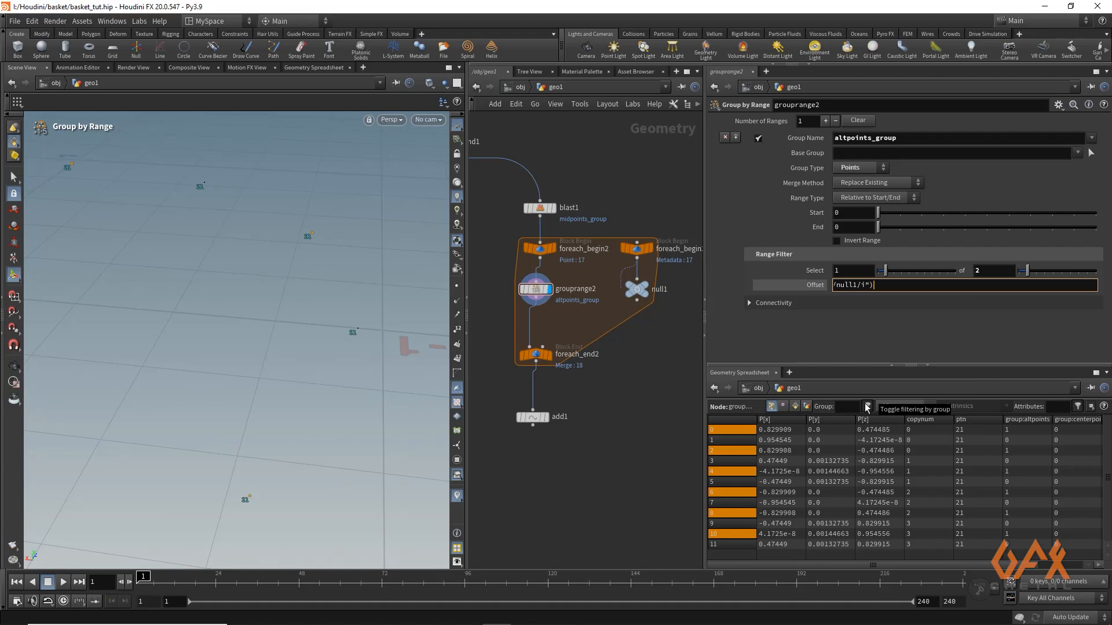
{"action": "type", "text": "%2"}
{"action": "key", "text": "Return"}
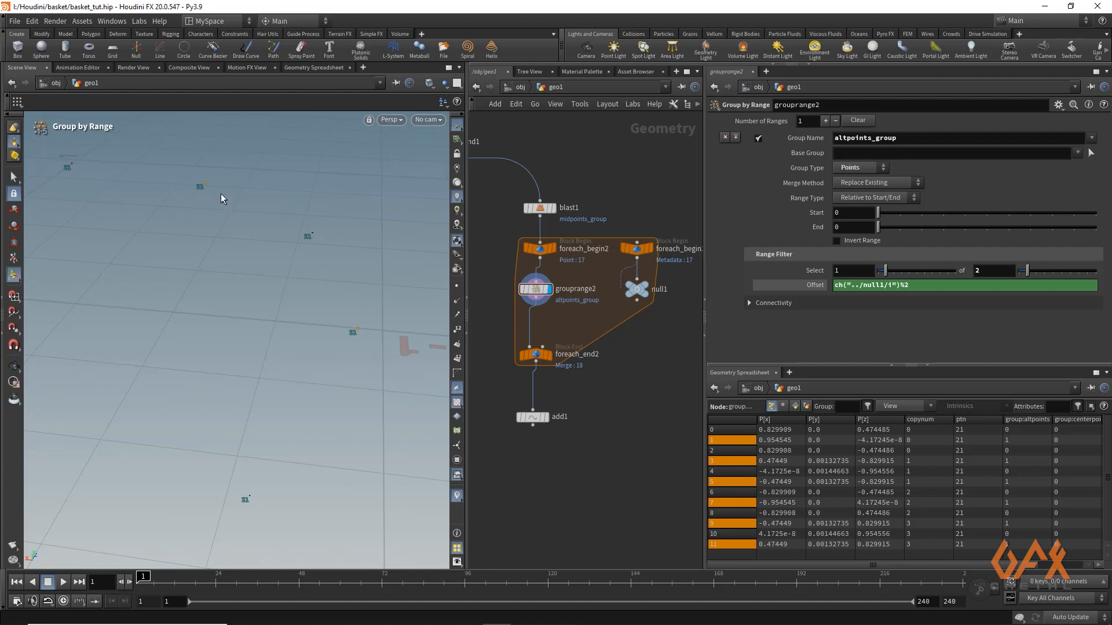
Display the point loop's end node and enable Single Pass with the value 2
{"action": "left_click", "coordinate": [532, 356]}
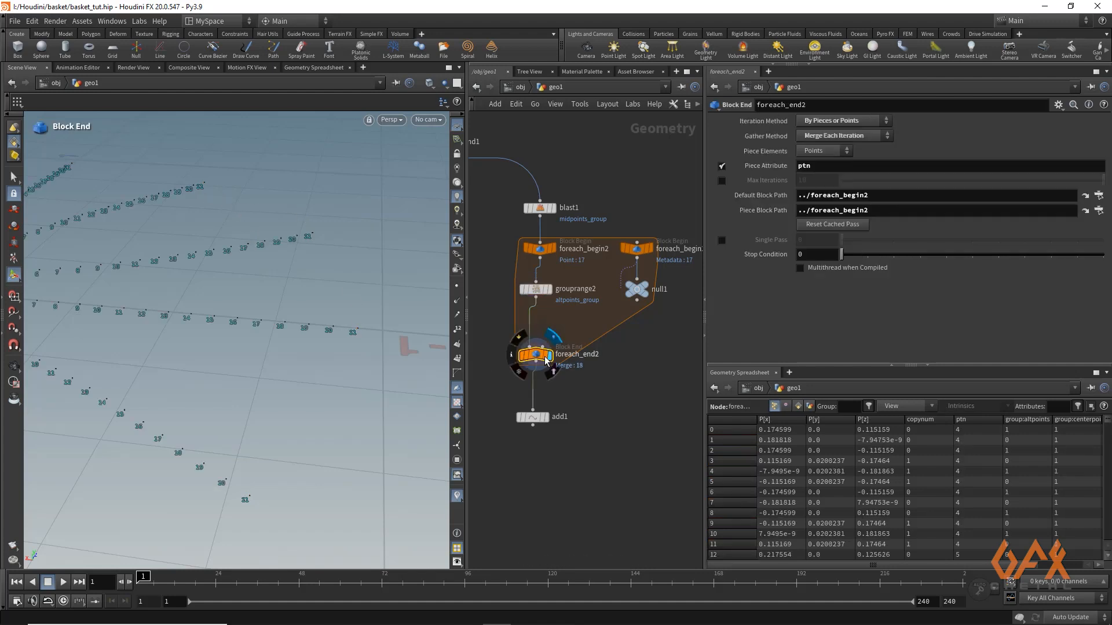
{"action": "left_click", "coordinate": [541, 360]}
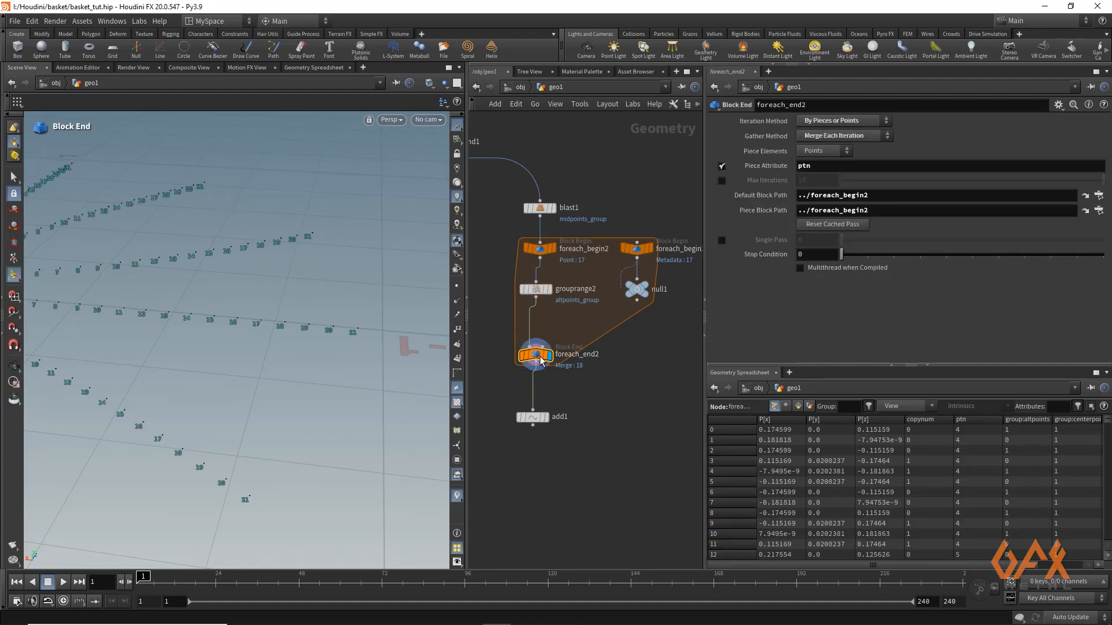
{"action": "left_click", "coordinate": [722, 240]}
{"action": "left_click_drag", "start_coordinate": [841, 240], "coordinate": [894, 243]}
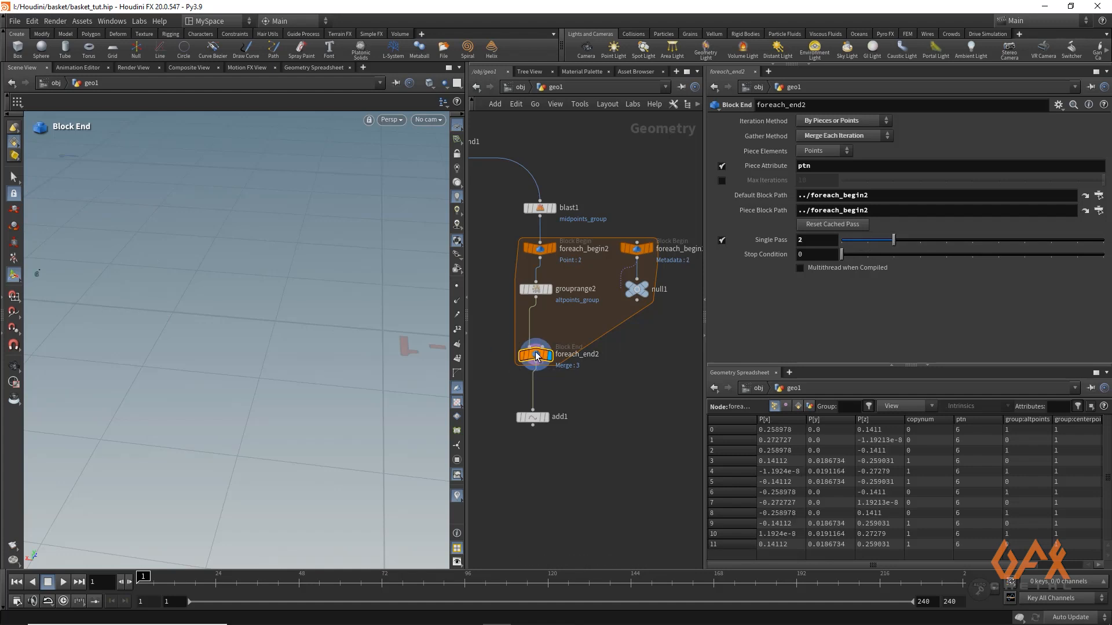
Select the Group by Range node and examine its alternating grouped points around the single pass's ring
{"action": "left_click", "coordinate": [532, 292]}
{"action": "scroll", "coordinate": [125, 307], "scroll_direction": "down", "scroll_amount": 3}
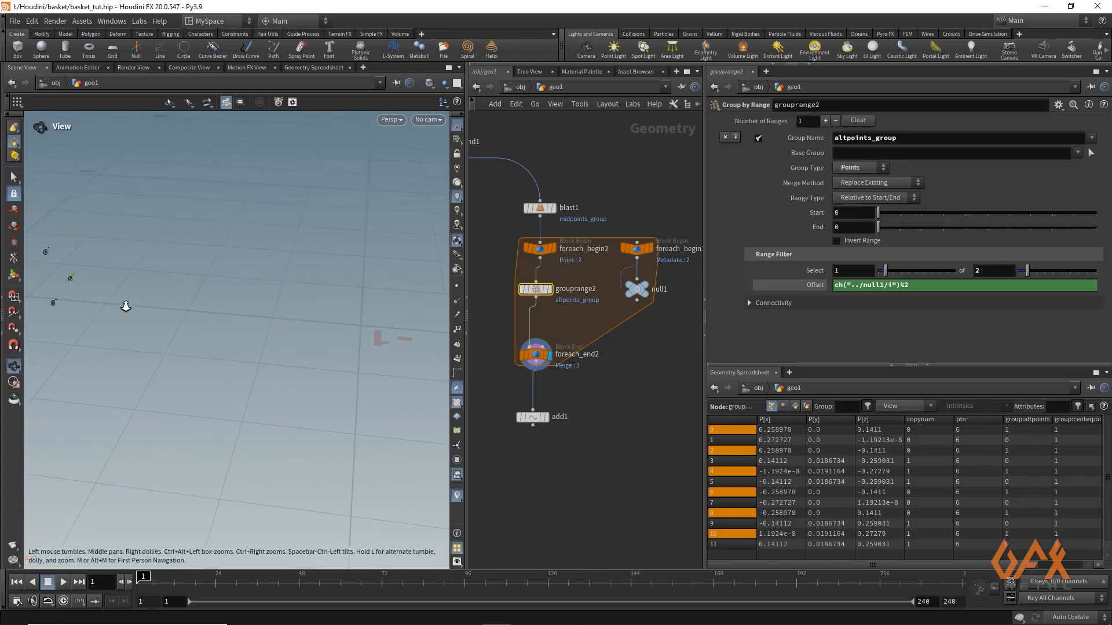
{"action": "middle_click_drag", "start_coordinate": [128, 307], "coordinate": [283, 332], "text": "alt"}
{"action": "left_click_drag", "start_coordinate": [283, 333], "coordinate": [256, 350], "text": "alt"}
{"action": "middle_click_drag", "start_coordinate": [178, 308], "coordinate": [253, 305], "text": "alt"}
{"action": "right_click_drag", "start_coordinate": [253, 306], "coordinate": [323, 301], "text": "alt"}
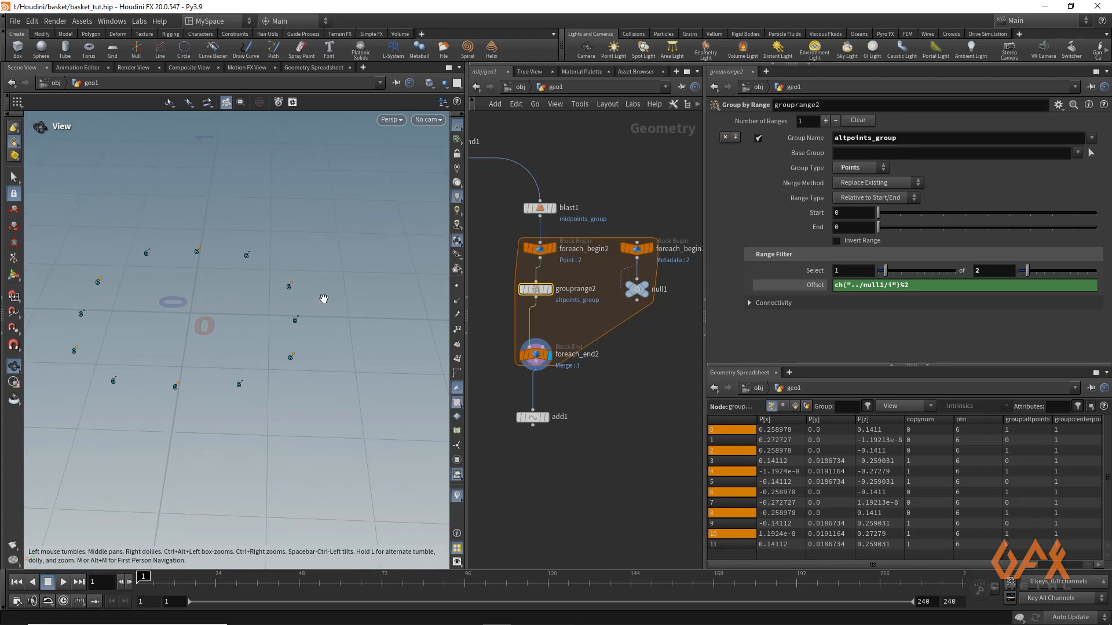
Compare the alternating grouped points between Single Pass values 1 and 2 of the point loop
{"action": "left_click", "coordinate": [537, 356]}
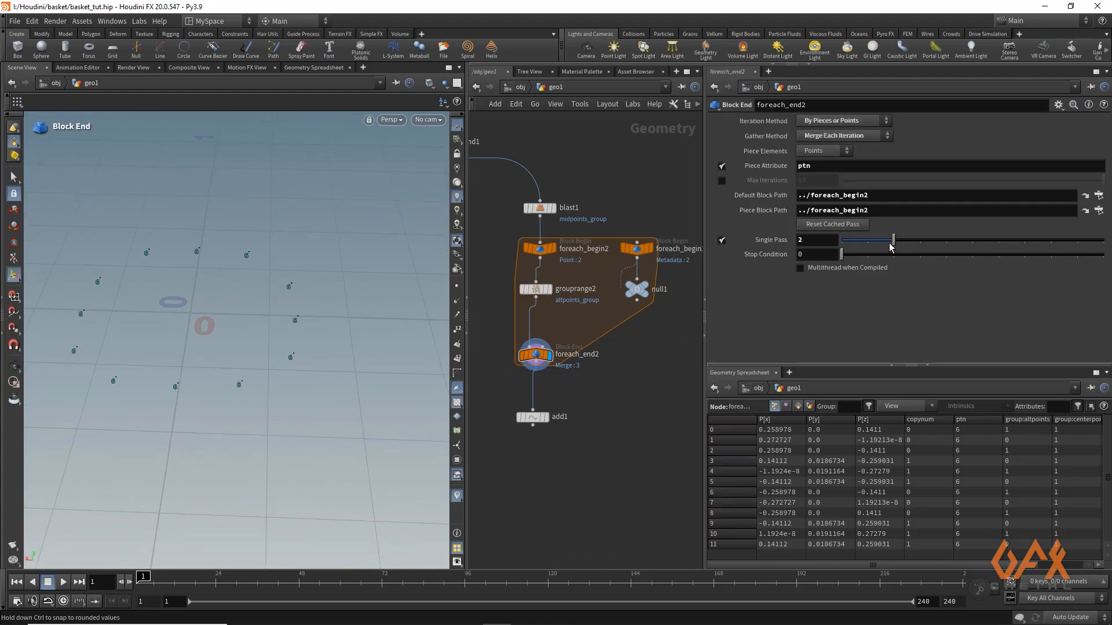
{"action": "left_click", "coordinate": [548, 292]}
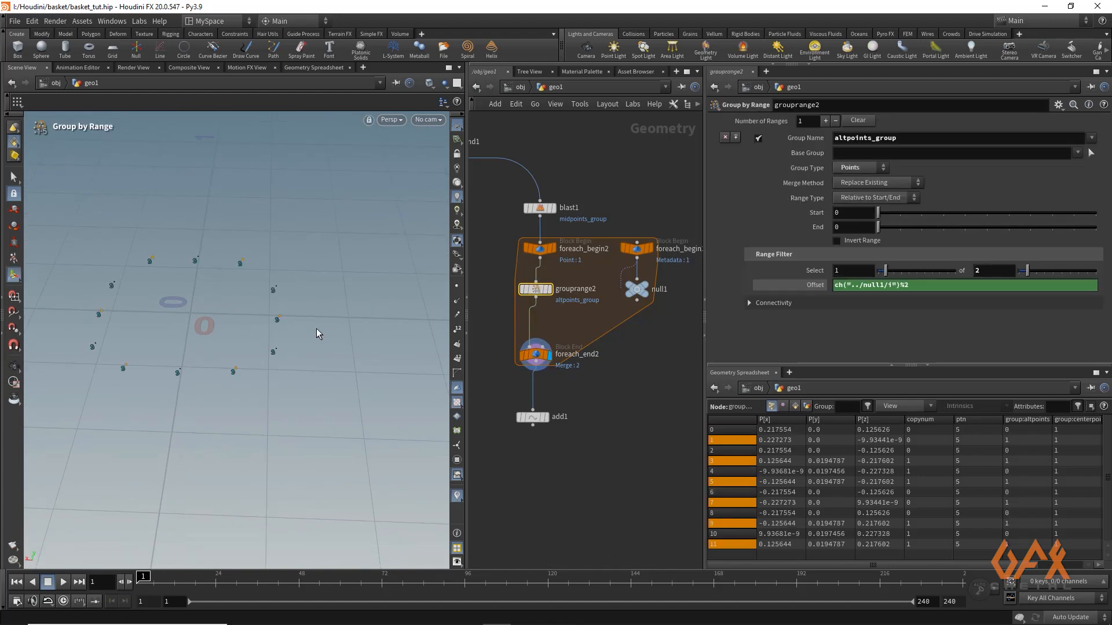
{"action": "left_click", "coordinate": [536, 355]}
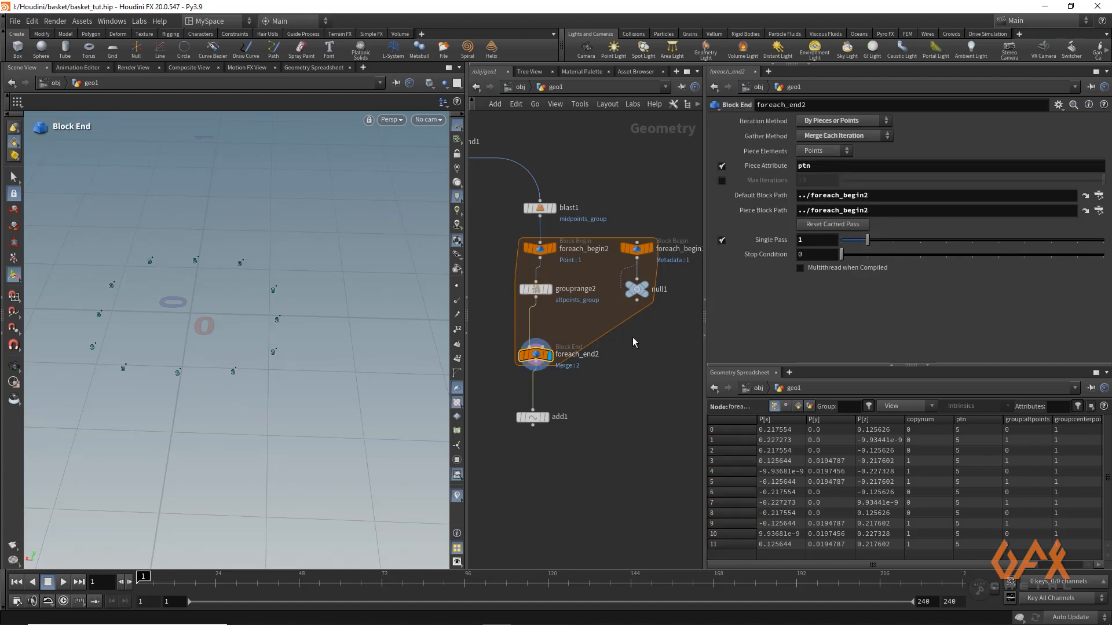
{"action": "left_click_drag", "start_coordinate": [867, 240], "coordinate": [894, 240]}
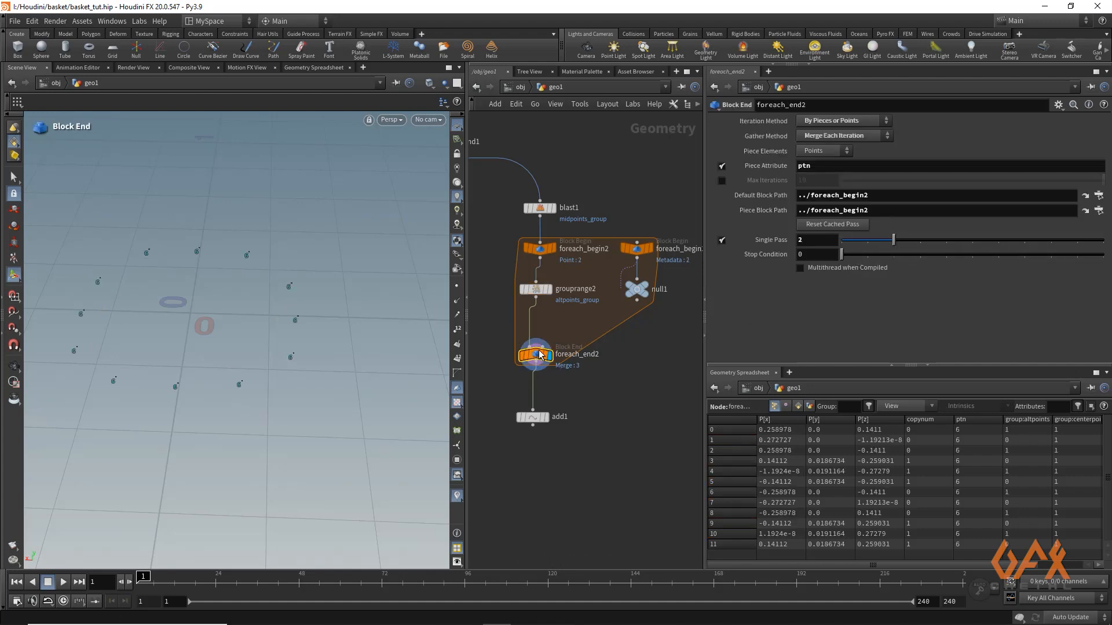
{"action": "left_click", "coordinate": [539, 296]}
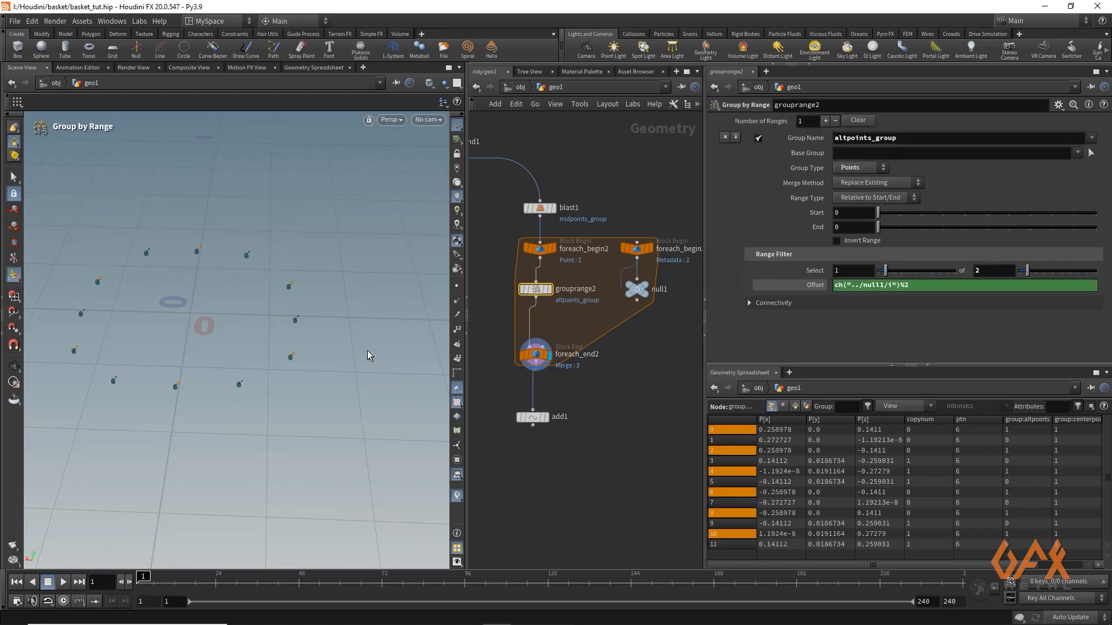
Disable Single Pass on the point loop's end node and display the Group by Range node
{"action": "left_click", "coordinate": [536, 356]}
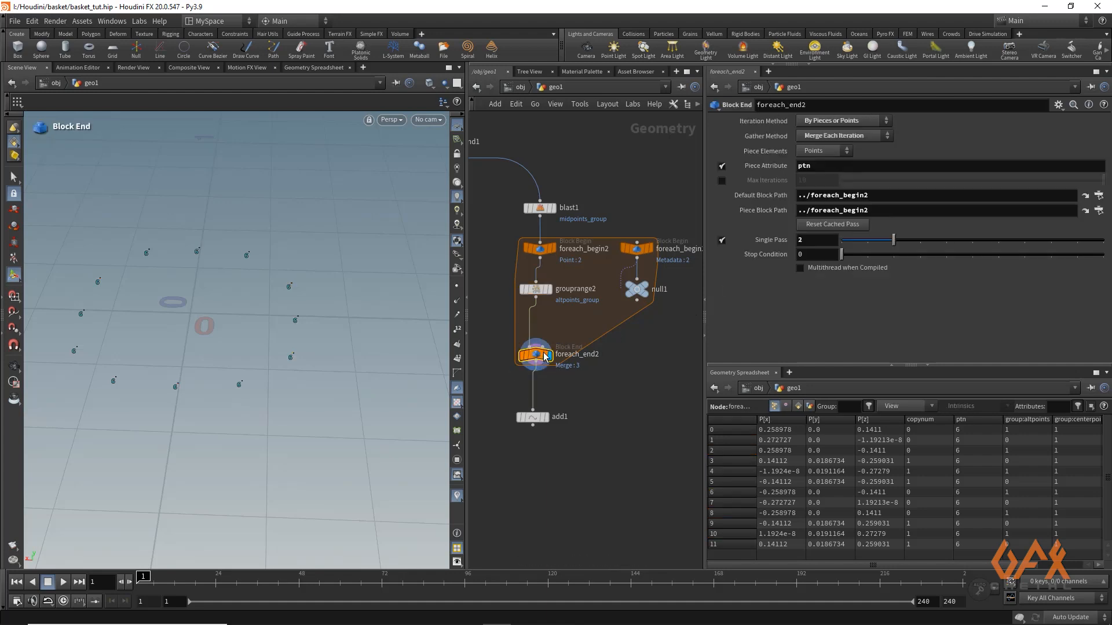
{"action": "left_click", "coordinate": [721, 240]}
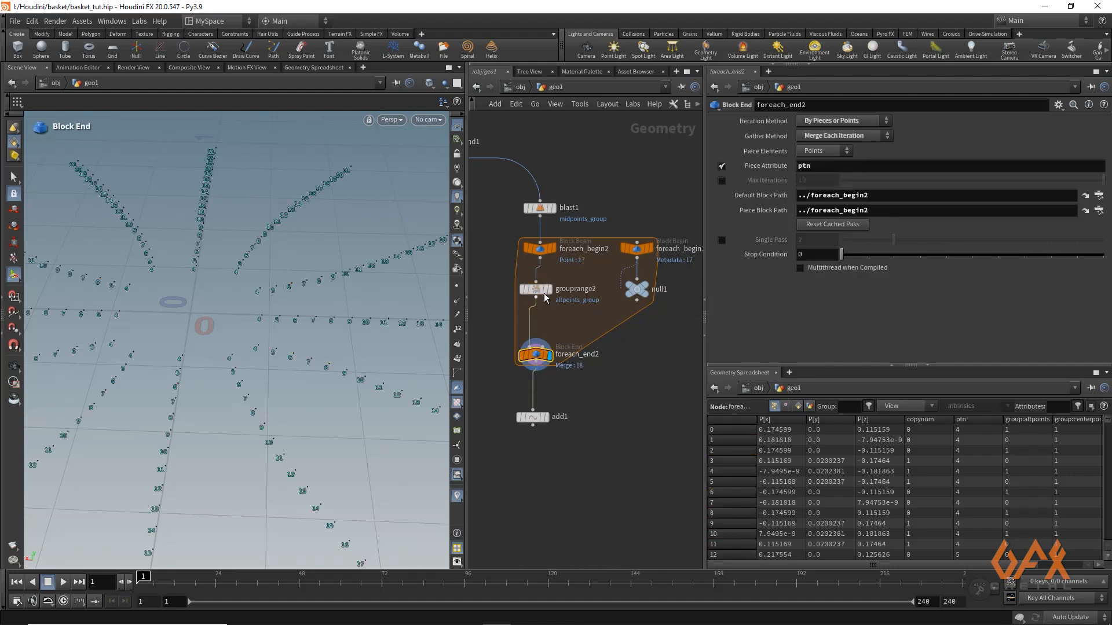
{"action": "left_click", "coordinate": [534, 292]}
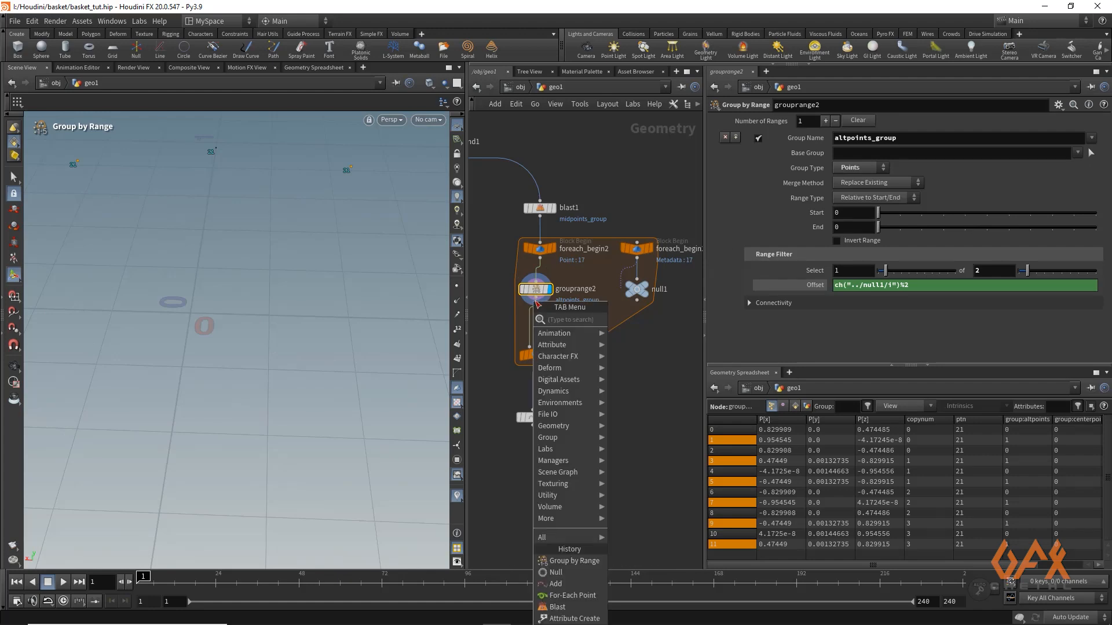
Insert an Attribute Wrangle between the Group by Range node and the loop's end node and display it
{"action": "type", "text": "attwra"}
{"action": "key", "text": "Return"}
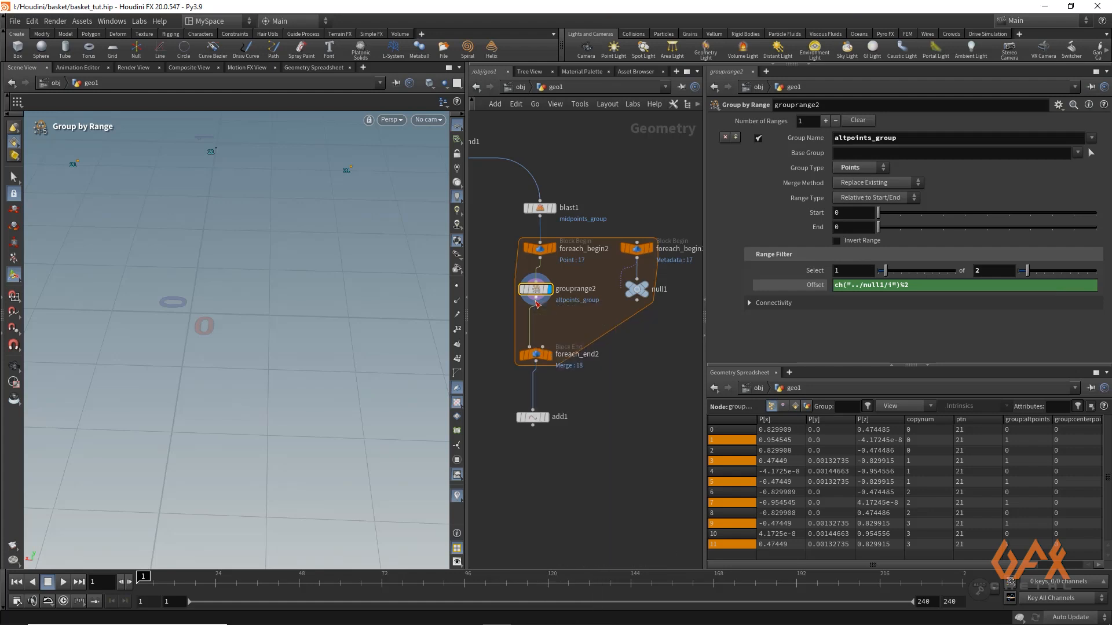
{"action": "left_click", "coordinate": [538, 323]}
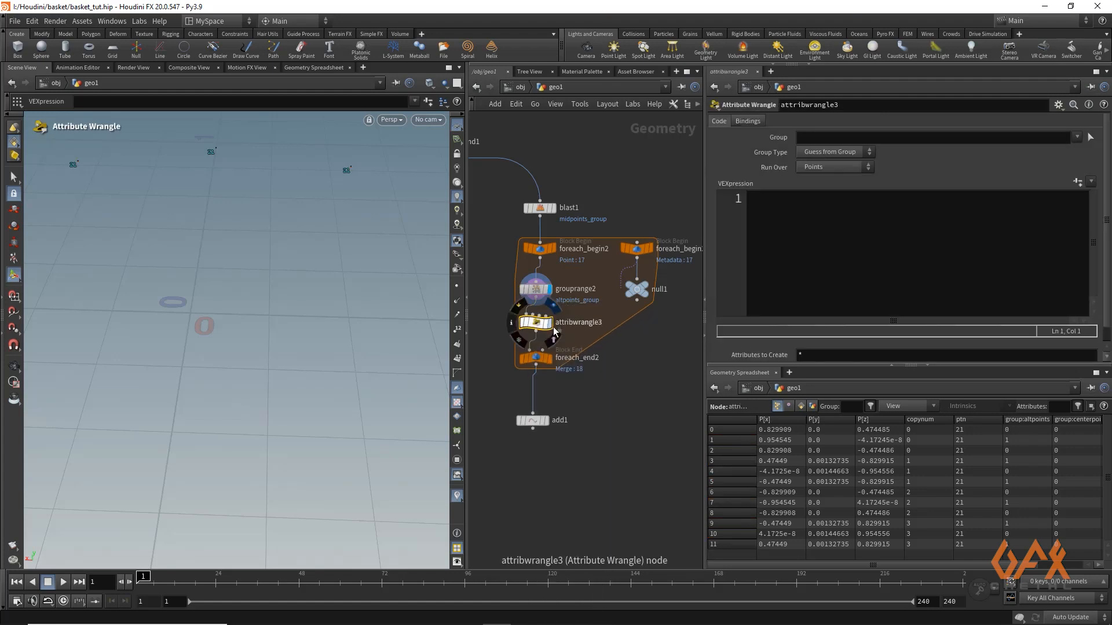
{"action": "left_click", "coordinate": [550, 323]}
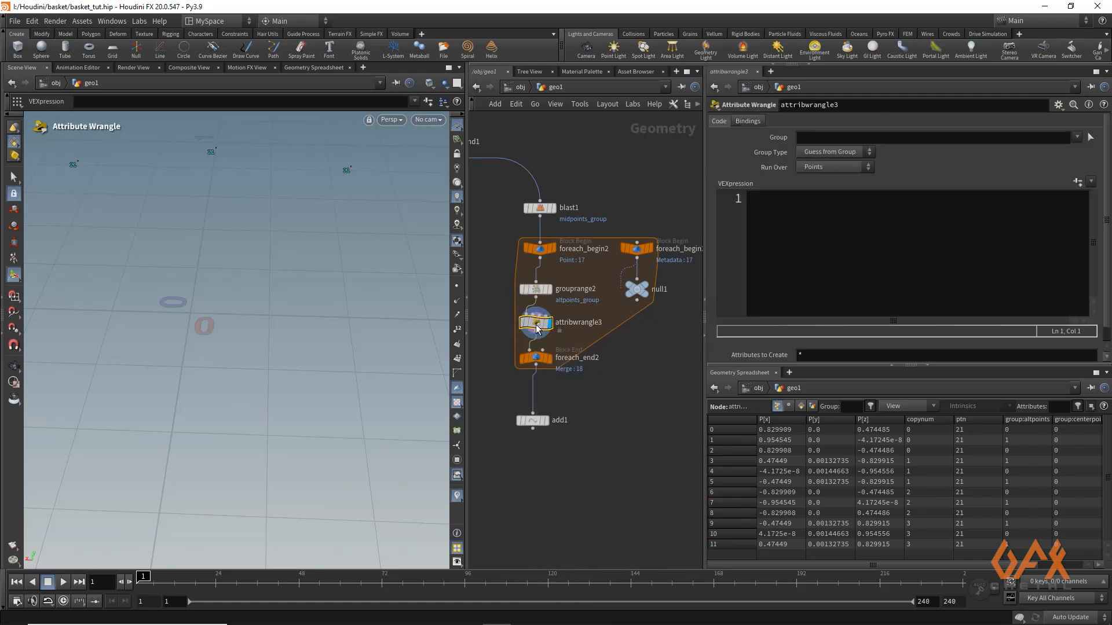
Declare the wrangle's offset variable in its VEX code as float userOffset = chf("Offset") * 0.1;
{"action": "left_click", "coordinate": [777, 212]}
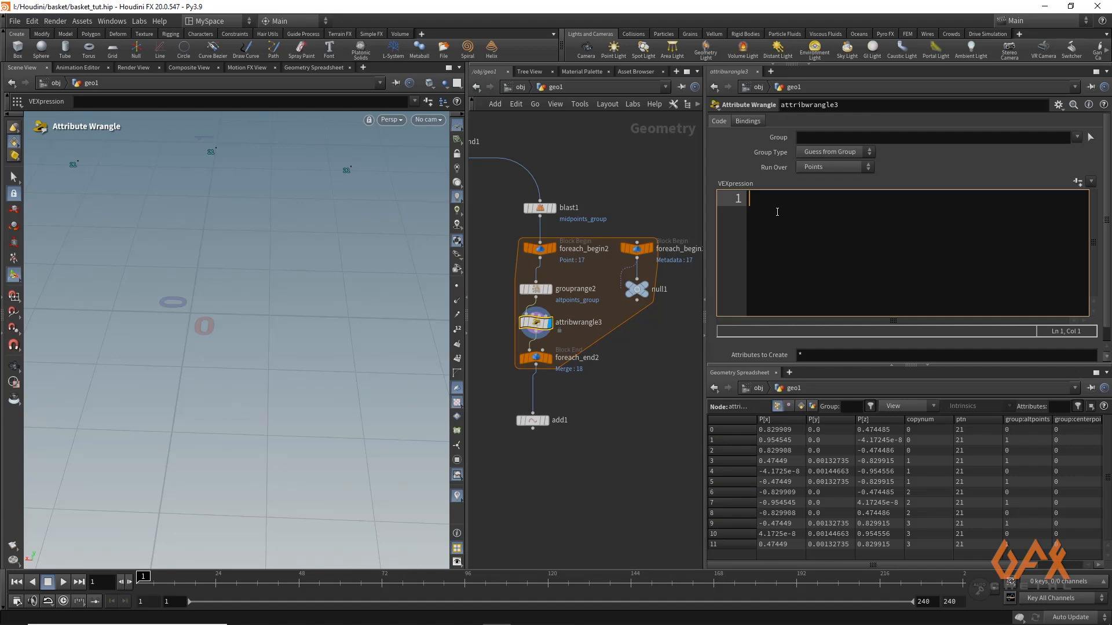
{"action": "type", "text": "float "}
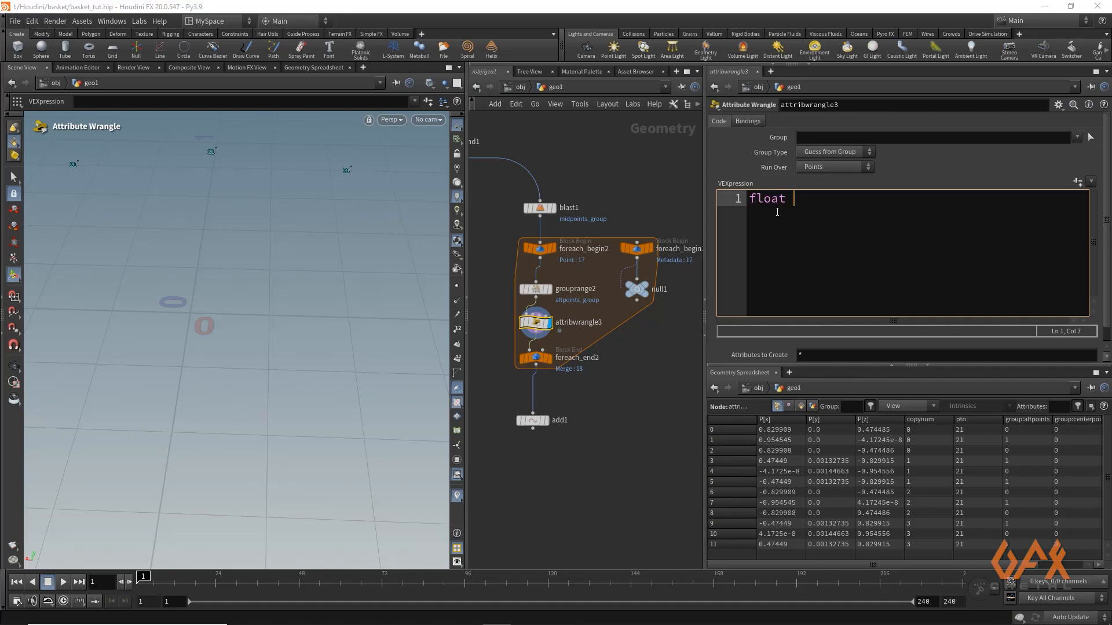
{"action": "type", "text": "us"}
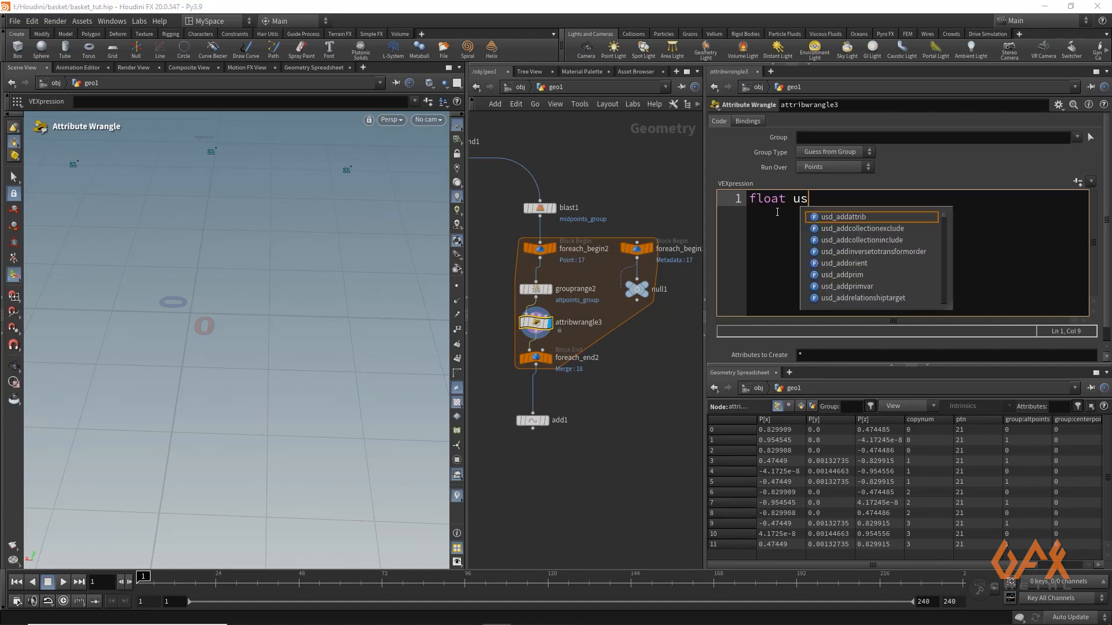
{"action": "type", "text": "erOffset "}
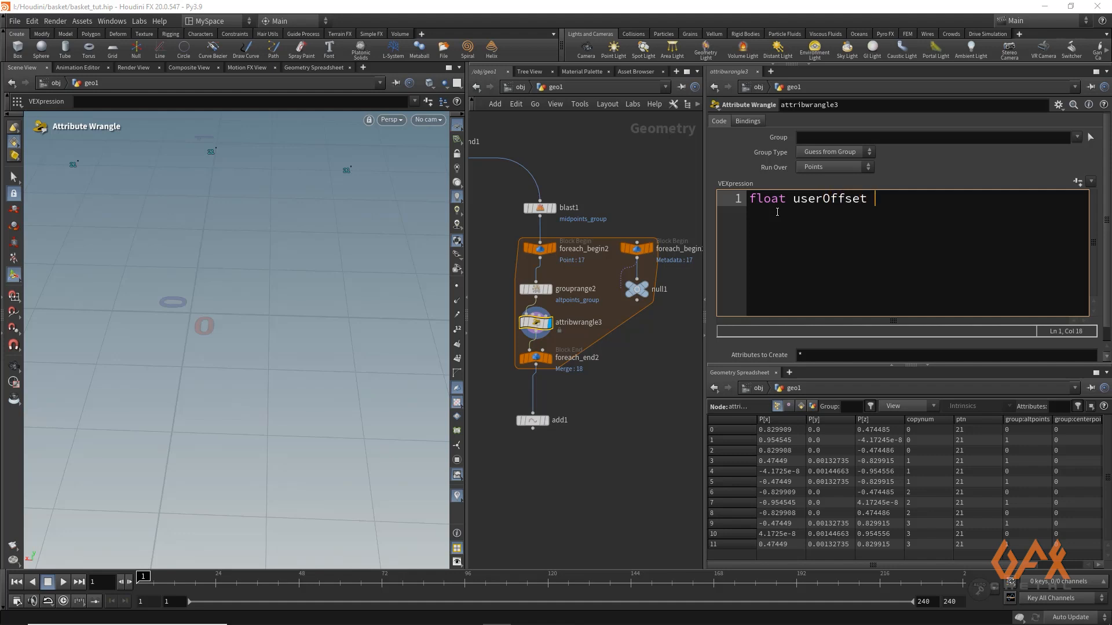
{"action": "type", "text": "= chf("}
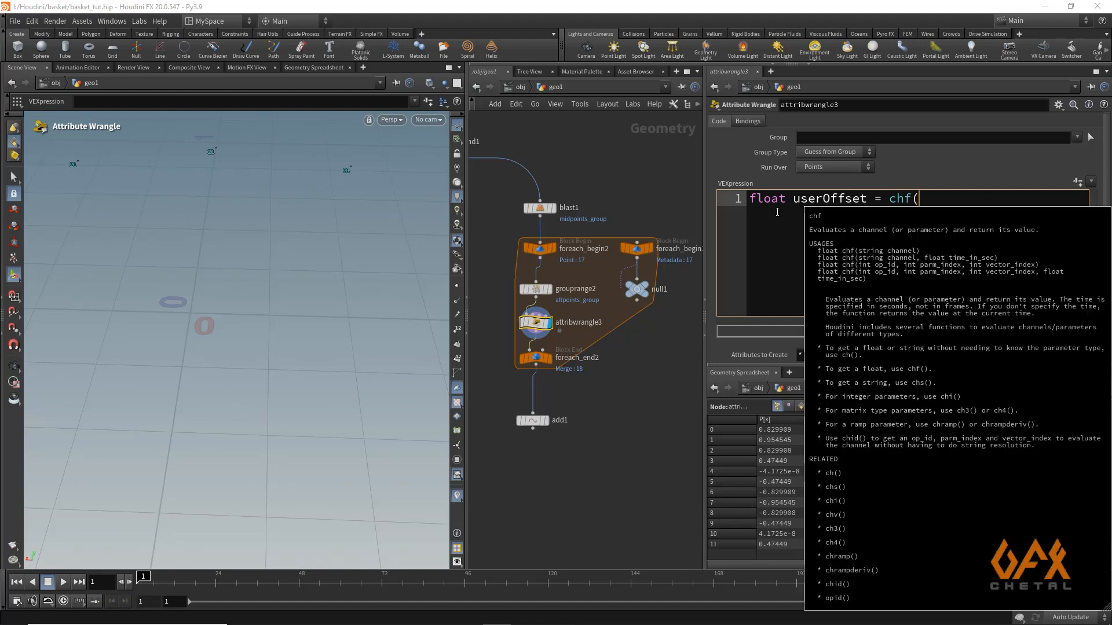
{"action": "type", "text": "\"Offse"}
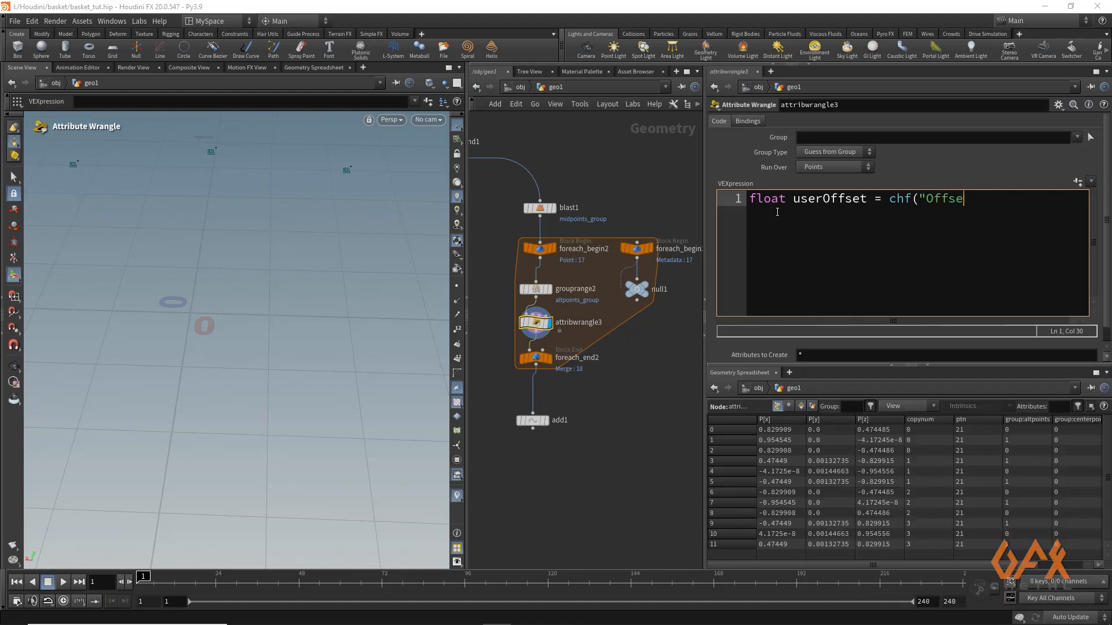
{"action": "type", "text": "t\") * 0.1;"}
{"action": "key", "text": "Return"}
{"action": "key", "text": "Return"}
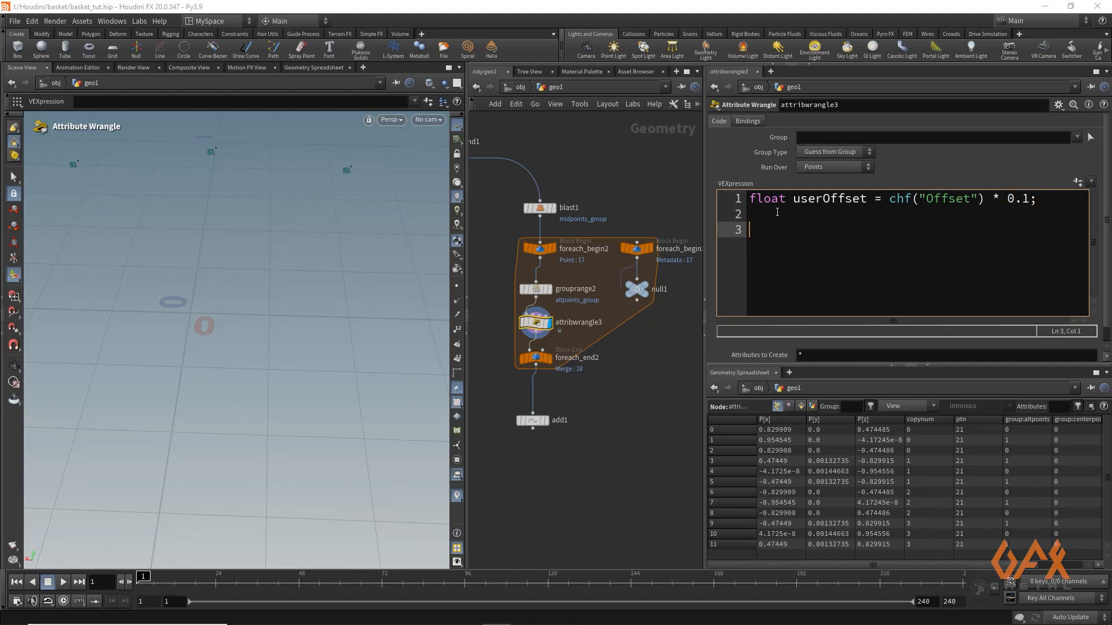
{"action": "type", "text": "i"}
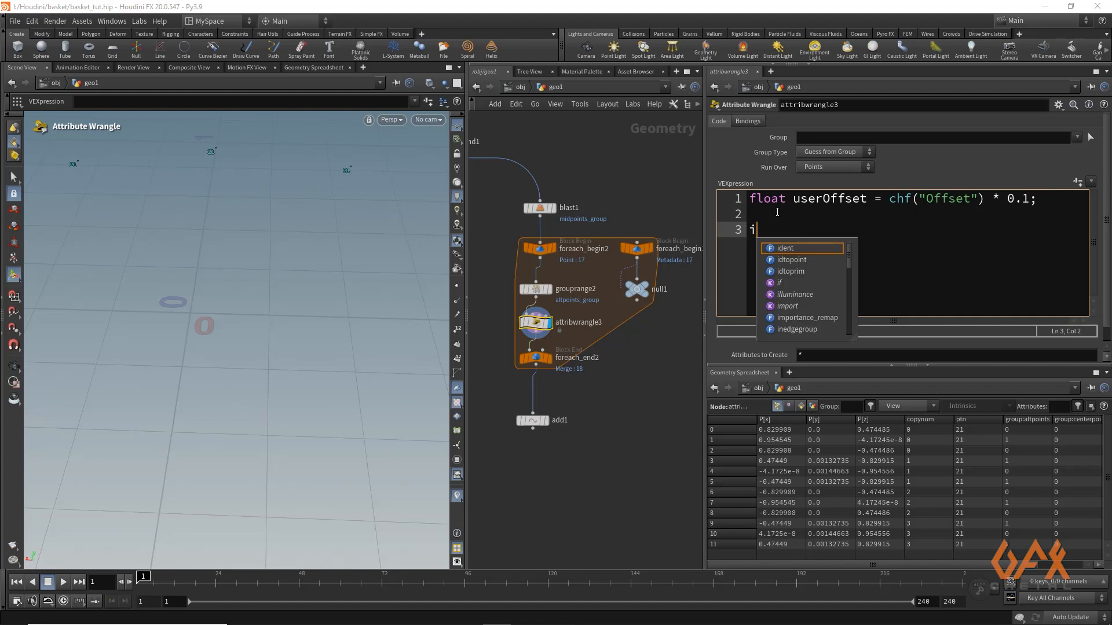
{"action": "type", "text": "f("}
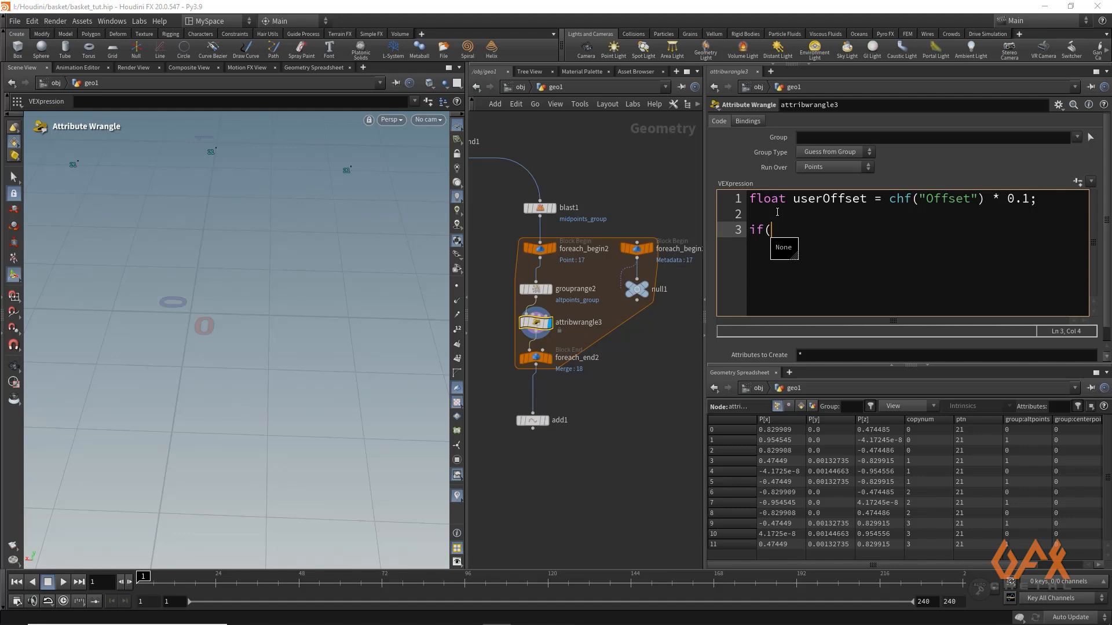
{"action": "type", "text": " inp"}
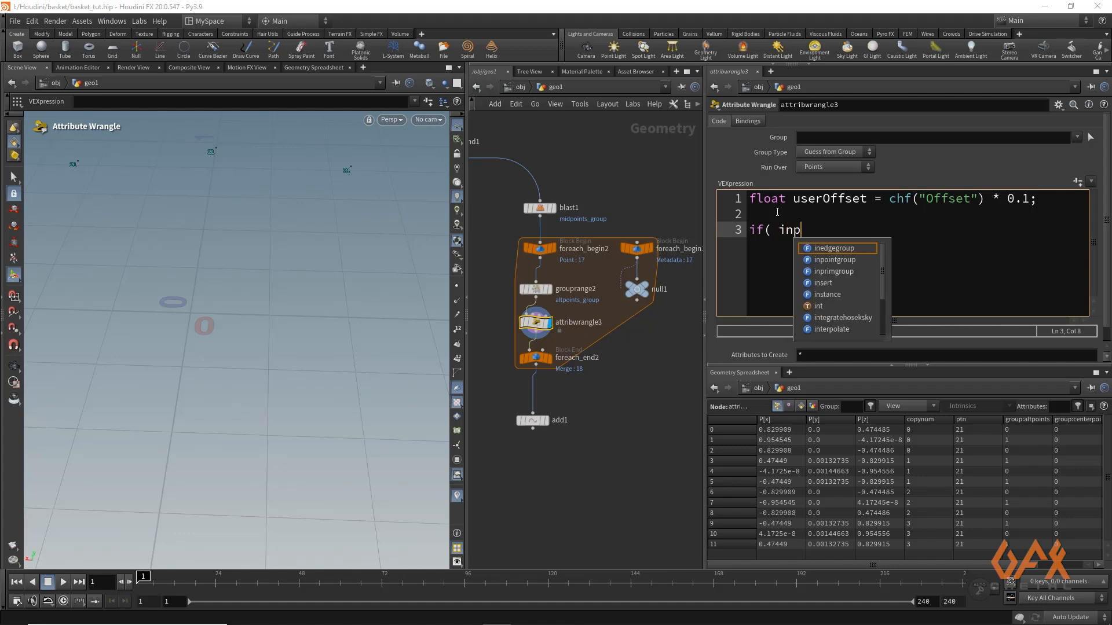
{"action": "type", "text": "oi"}
{"action": "key", "text": "Return"}
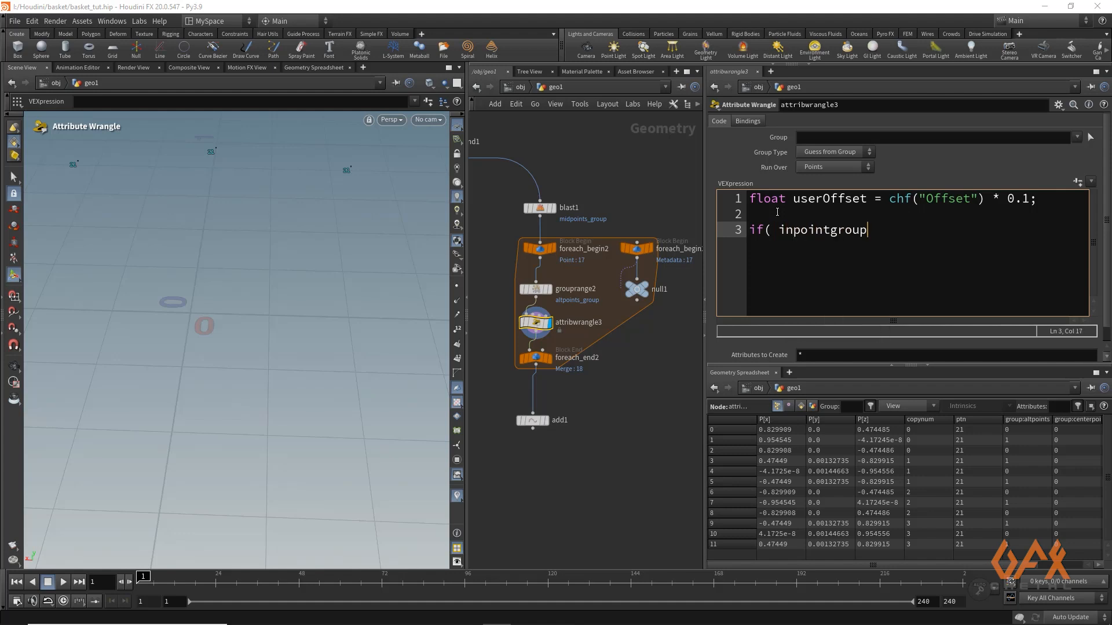
{"action": "type", "text": "(0,\"altpoint"}
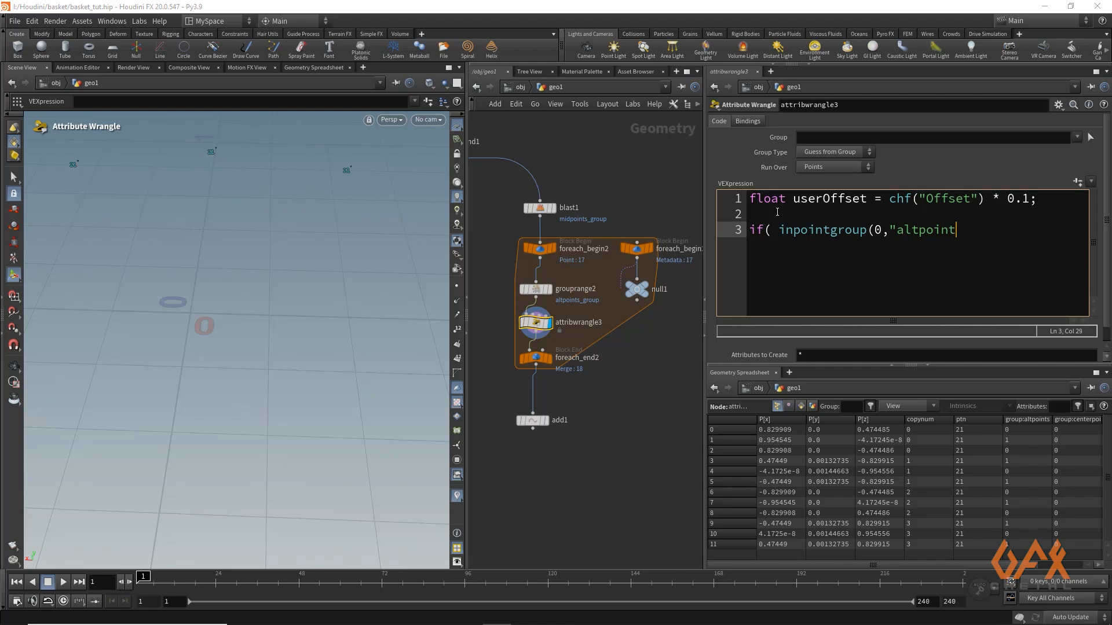
{"action": "type", "text": "s_group\",@ptnum)==1)"}
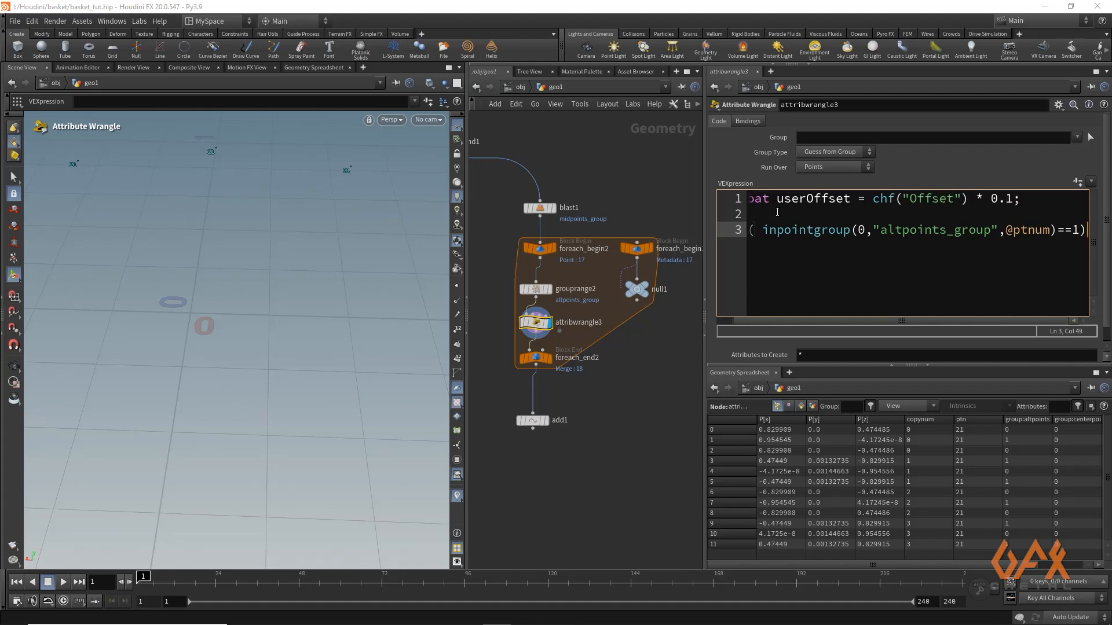
Open the if block with the statement @P.y += userOffset; and copy that line for reuse
{"action": "key", "text": "Return"}
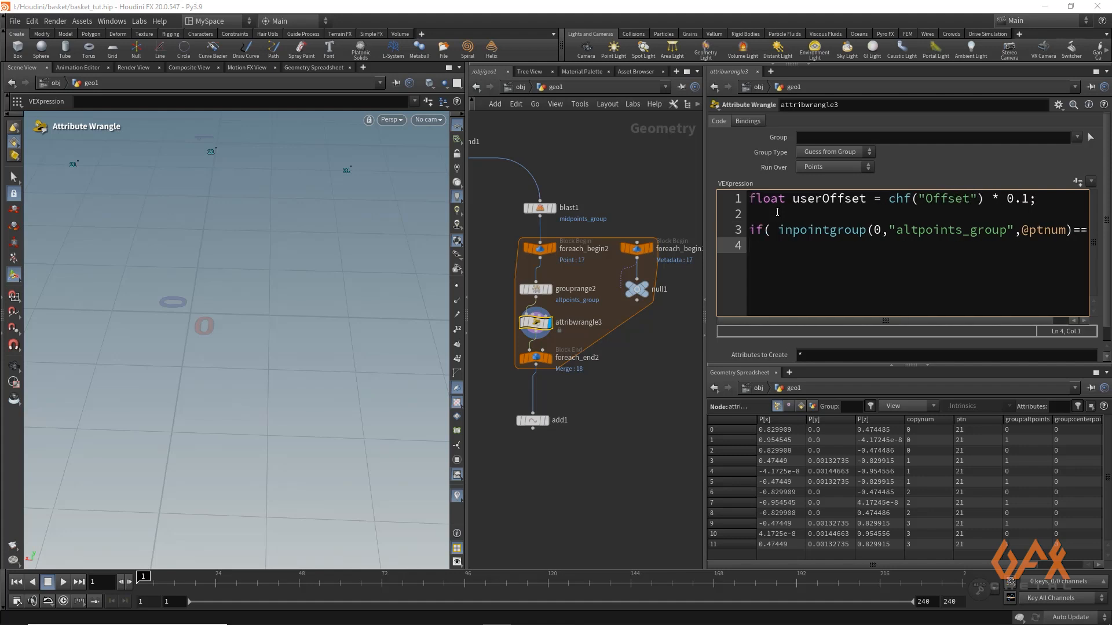
{"action": "type", "text": "{"}
{"action": "key", "text": "Return"}
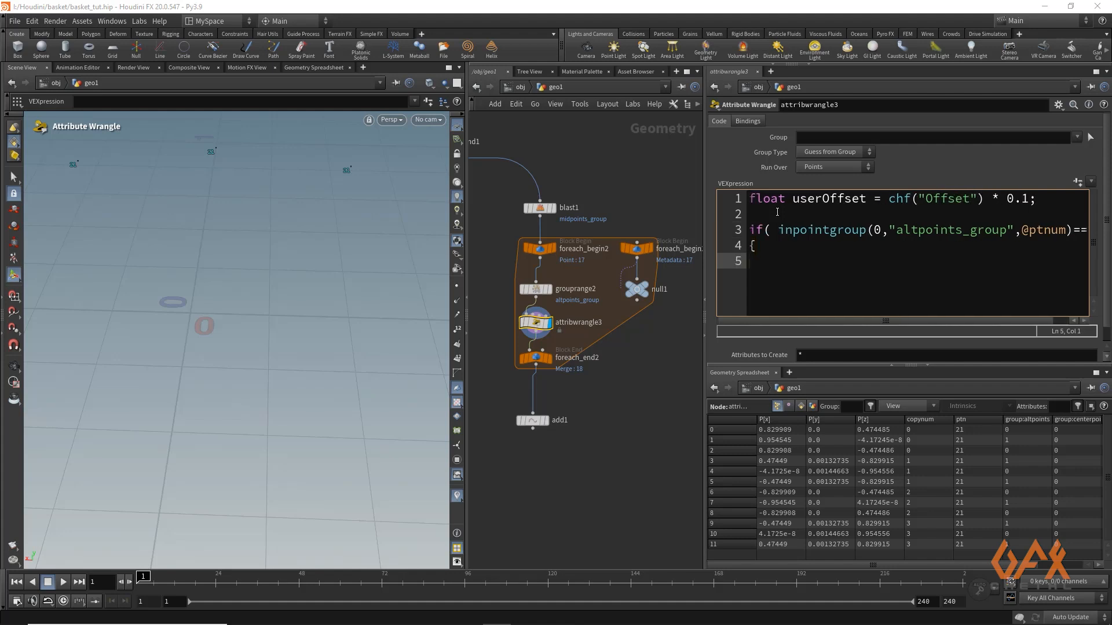
{"action": "key", "text": "Tab"}
{"action": "type", "text": "@P.y += userOffset"}
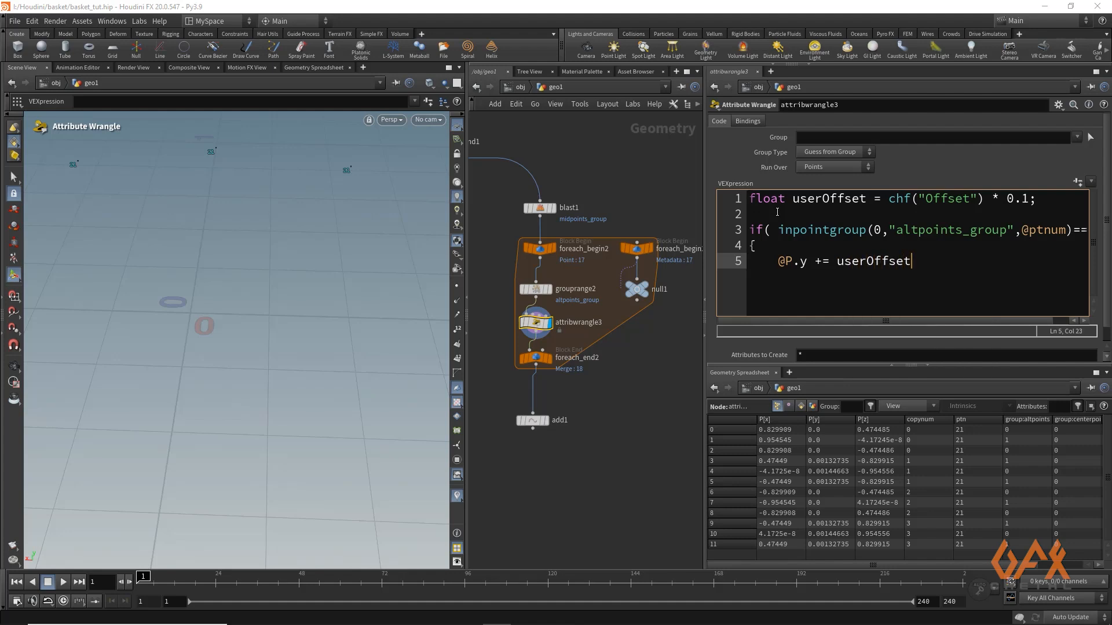
{"action": "type", "text": ";"}
{"action": "key", "text": "shift+Home"}
{"action": "key", "text": "ctrl+c"}
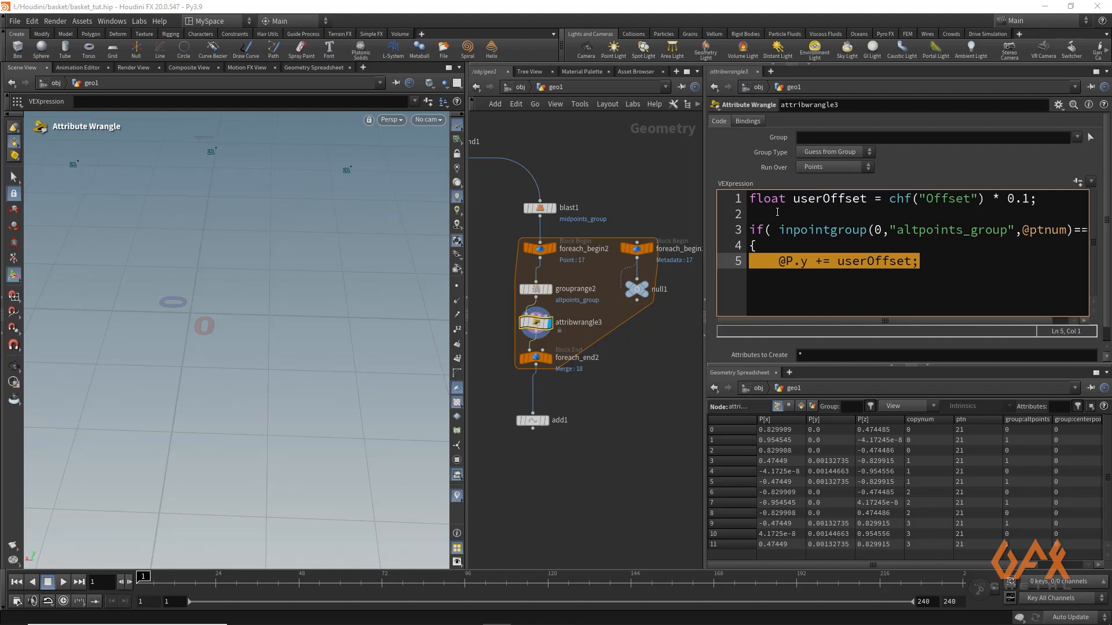
{"action": "key", "text": "Right"}
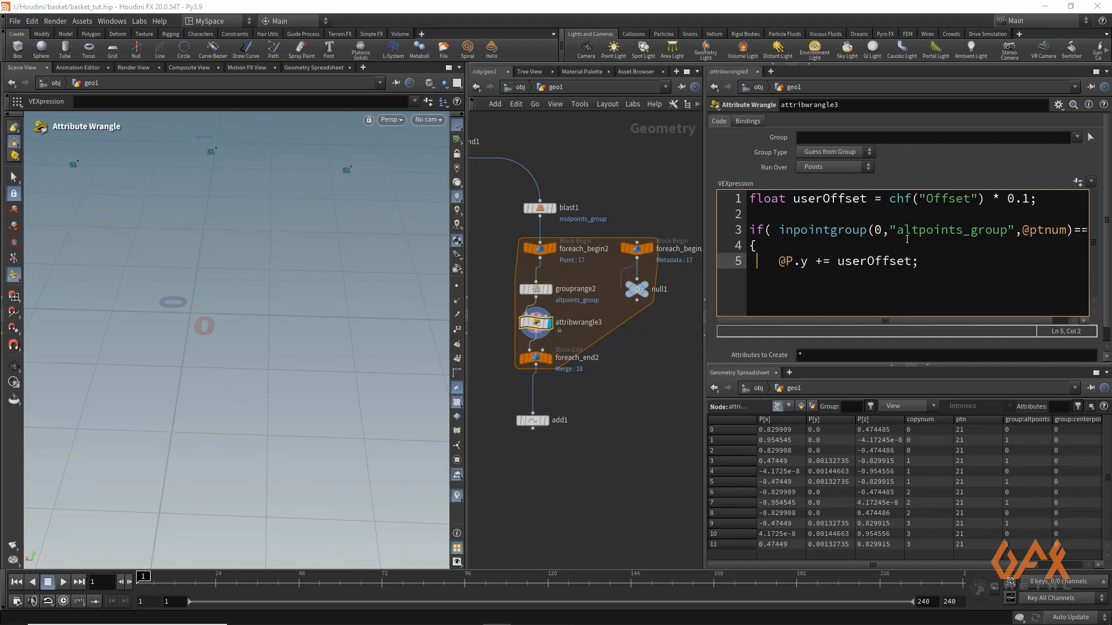
{"action": "key", "text": "End"}
{"action": "key", "text": "Return"}
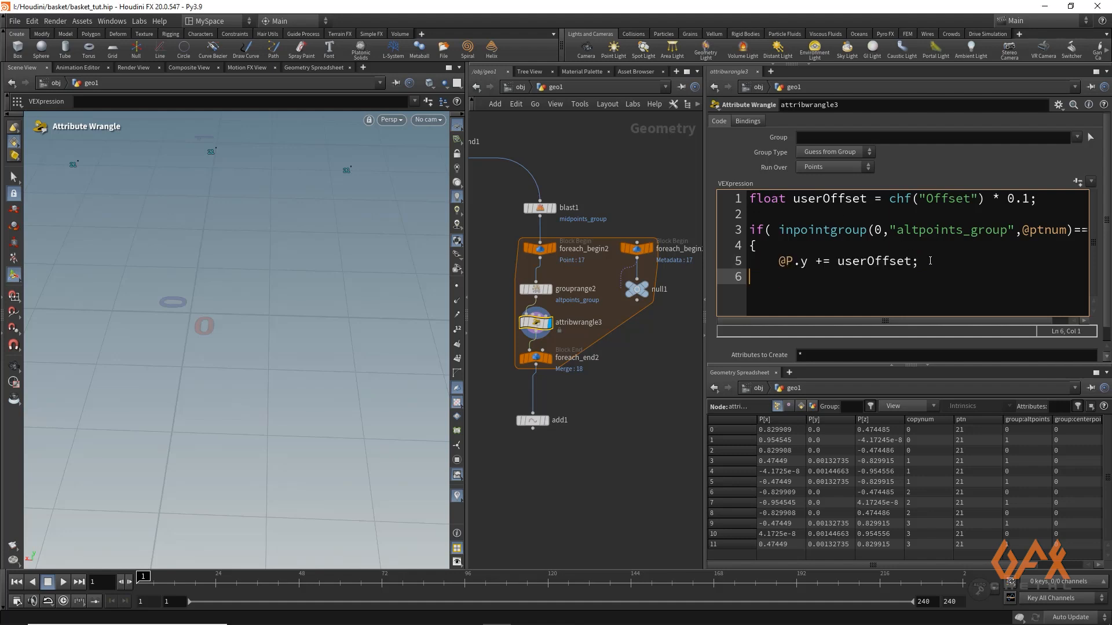
Close the if block, add an else block containing @P.y -= userOffset; and generate the Offset parameter from the code
{"action": "type", "text": "}else"}
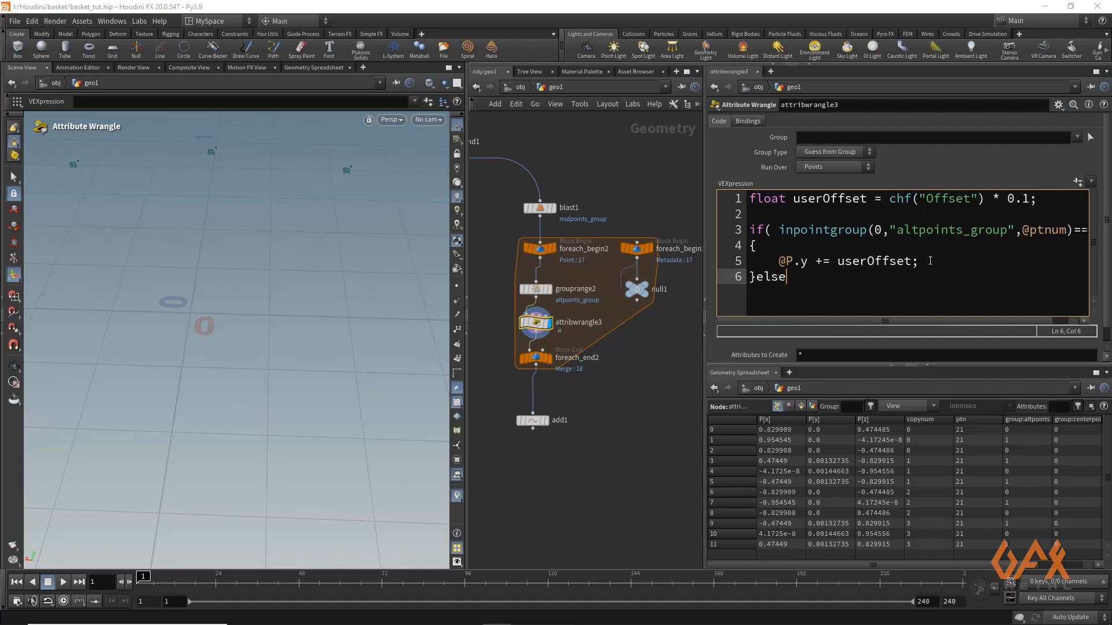
{"action": "key", "text": "Return"}
{"action": "type", "text": "{"}
{"action": "key", "text": "Return"}
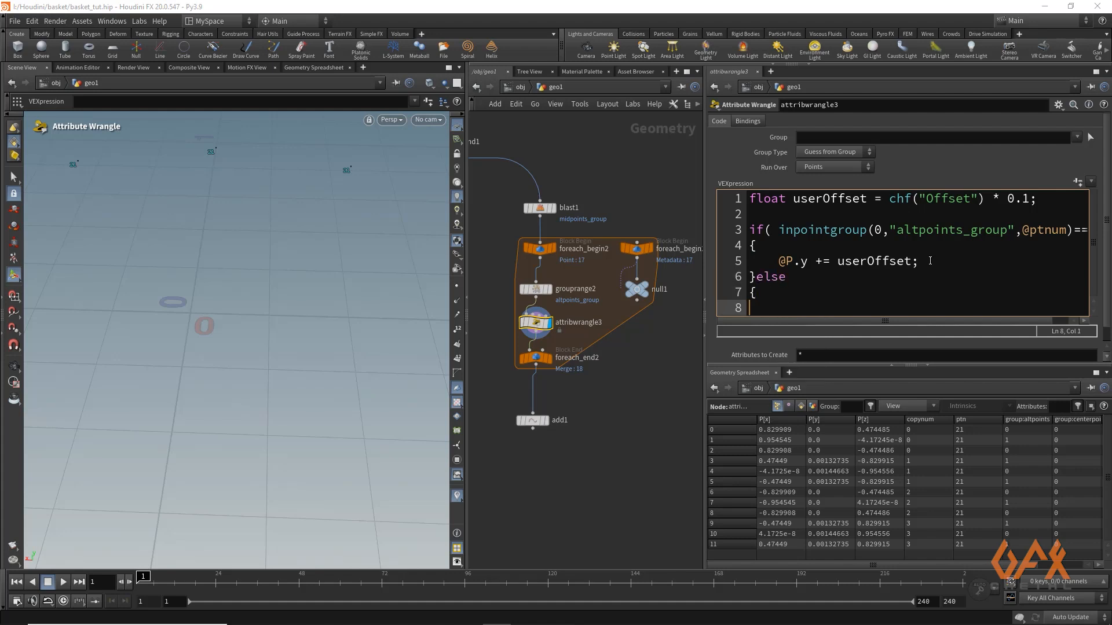
{"action": "key", "text": "ctrl+v"}
{"action": "key", "text": "Return"}
{"action": "type", "text": "}"}
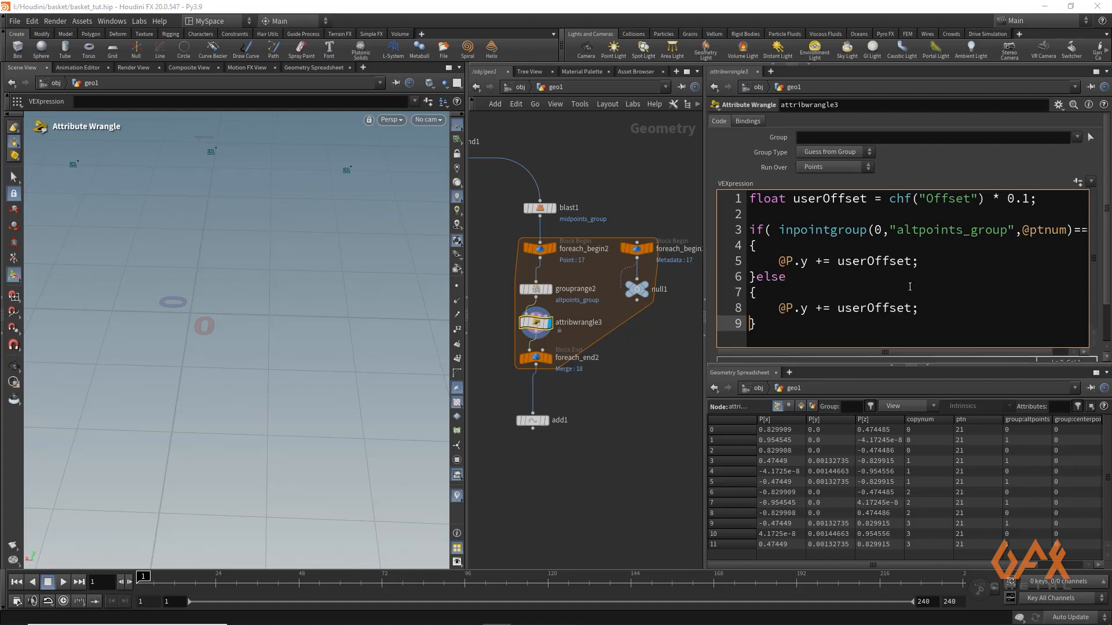
{"action": "left_click", "coordinate": [825, 308]}
{"action": "key", "text": "BackSpace"}
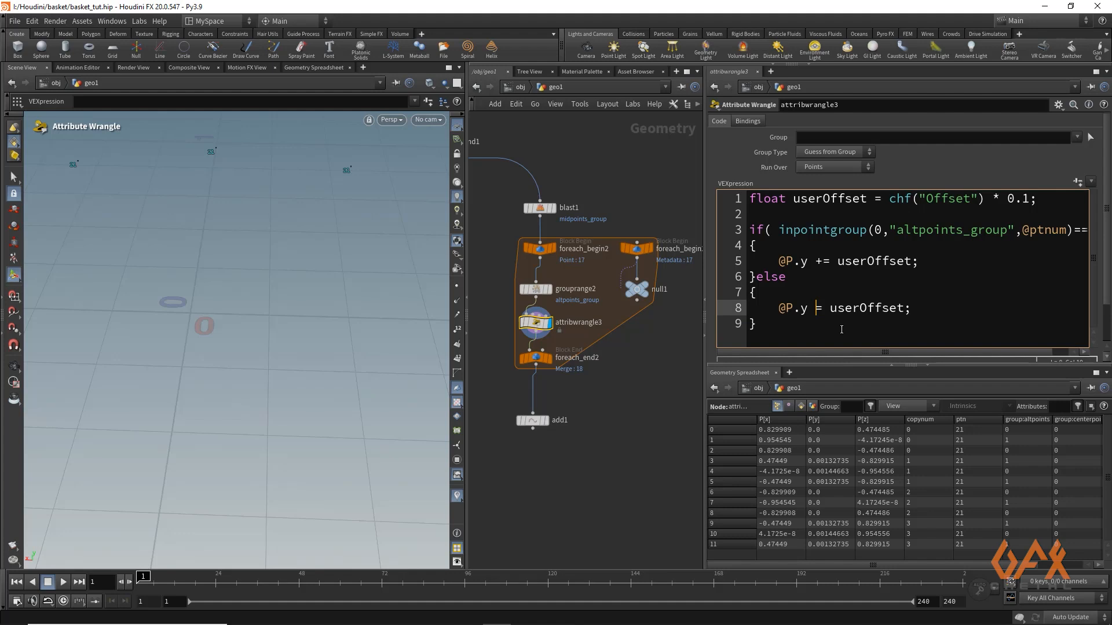
{"action": "type", "text": "-"}
{"action": "left_click", "coordinate": [1078, 182]}
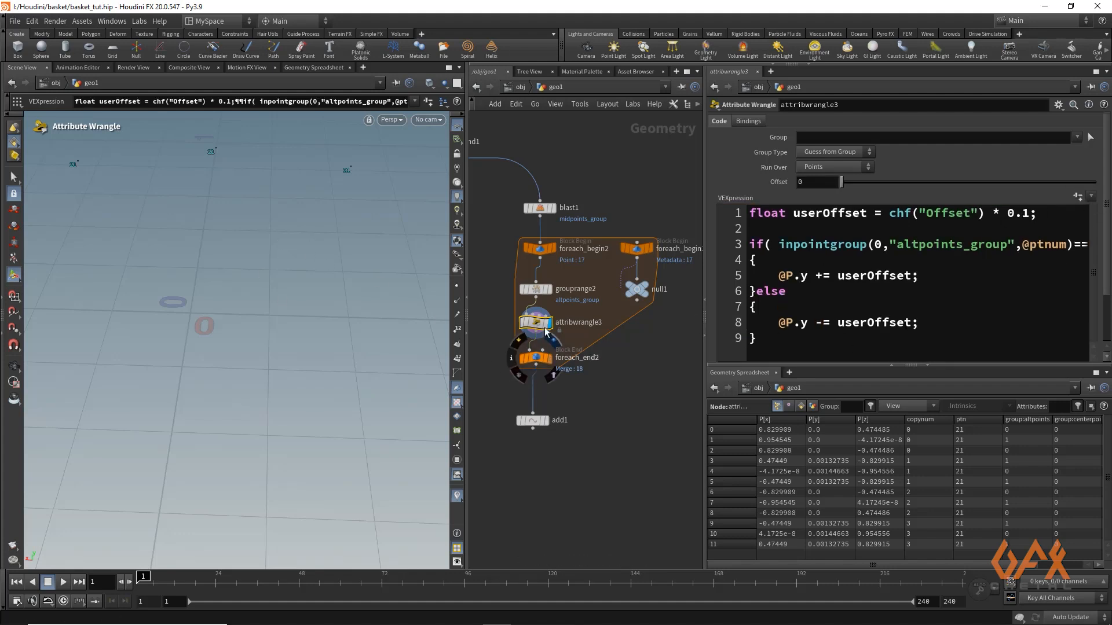
Set the Offset parameter of the alternating-points wrangle to 0.47
{"action": "right_click_drag", "start_coordinate": [307, 256], "coordinate": [183, 236], "text": "alt"}
{"action": "left_click_drag", "start_coordinate": [183, 236], "coordinate": [257, 321]}
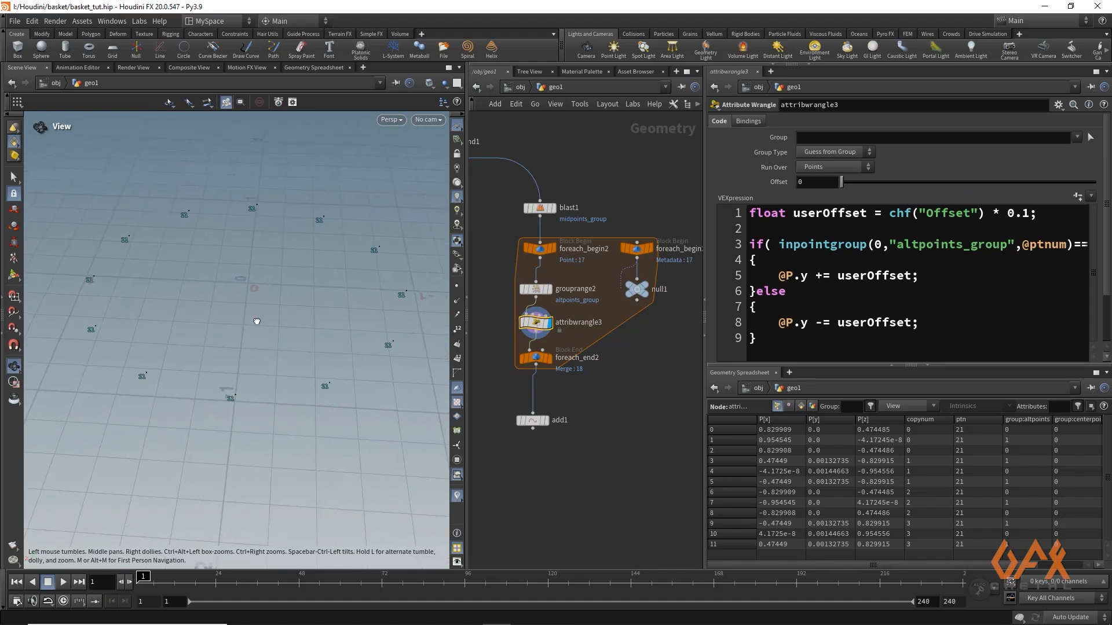
{"action": "key", "text": "Return"}
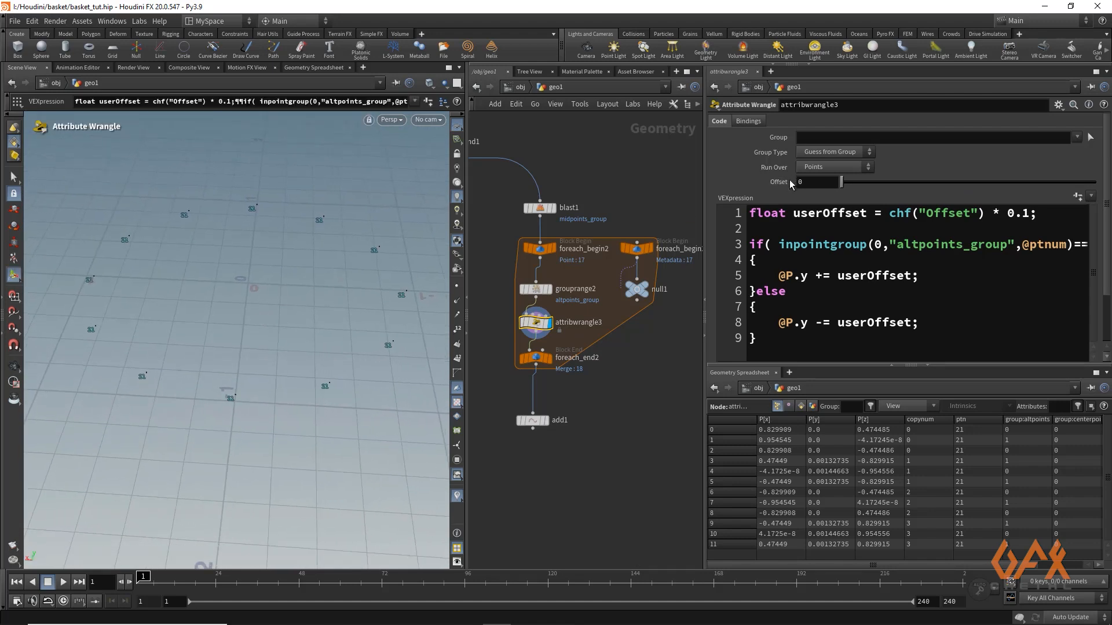
{"action": "left_click_drag", "start_coordinate": [842, 189], "coordinate": [961, 189]}
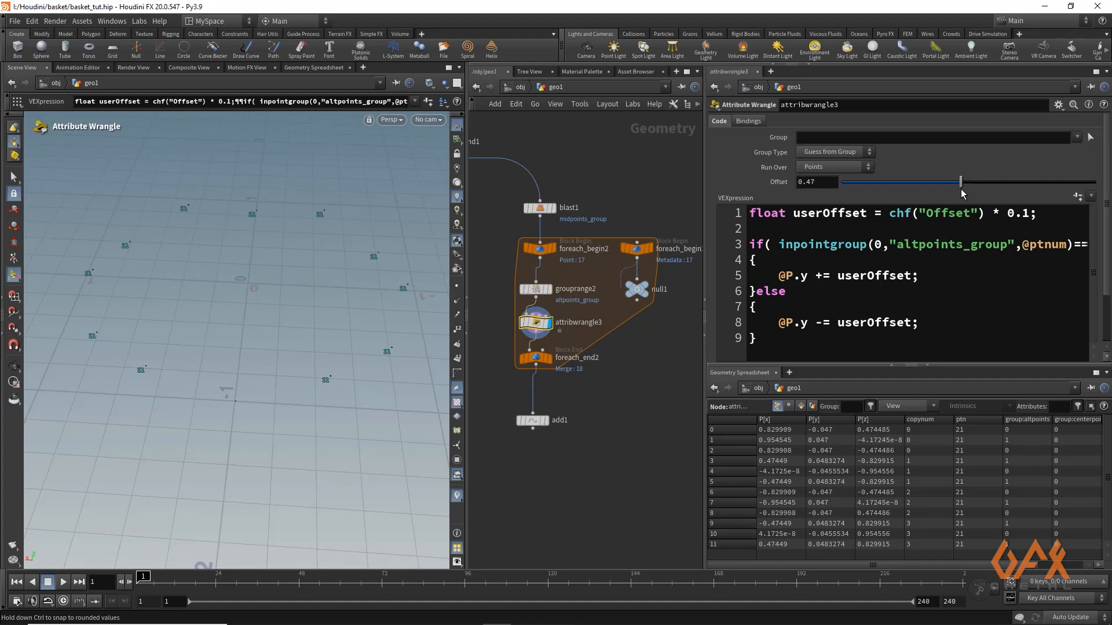
Display the Add node's ptn-connected curves below the loop and hide the ptn number labels in the viewport
{"action": "left_click", "coordinate": [551, 360]}
{"action": "left_click", "coordinate": [537, 358]}
{"action": "mouse_move", "coordinate": [212, 304]}
{"action": "left_mouse_down", "text": "alt"}
{"action": "mouse_move", "coordinate": [243, 280]}
{"action": "mouse_move", "coordinate": [217, 270]}
{"action": "mouse_move", "coordinate": [226, 287]}
{"action": "left_mouse_up", "text": "alt"}
{"action": "left_click", "coordinate": [545, 420]}
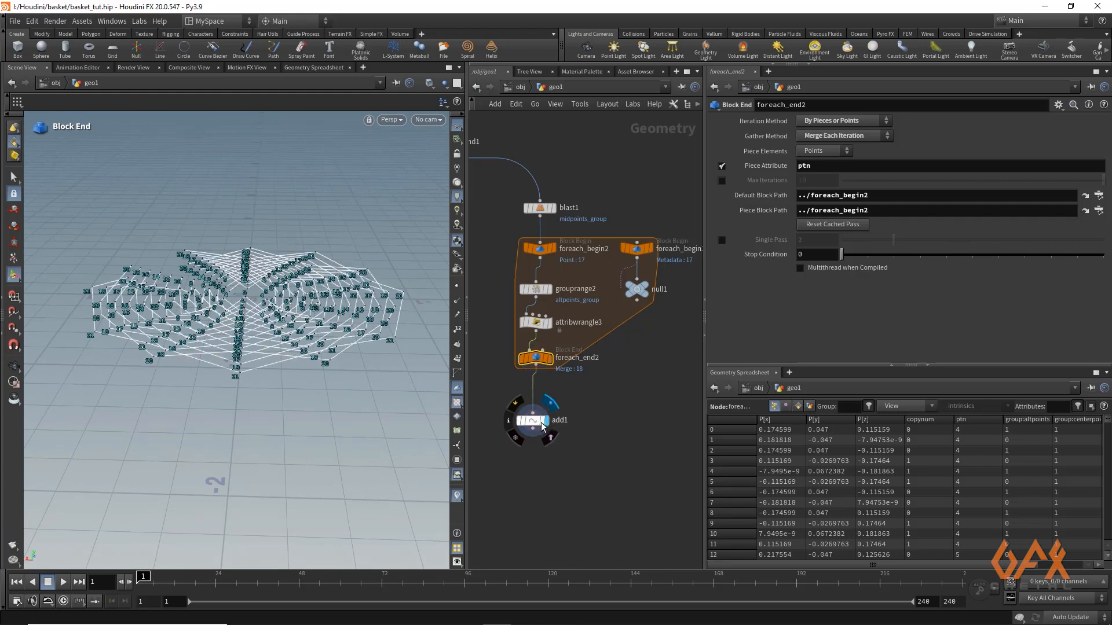
{"action": "left_click", "coordinate": [533, 423]}
{"action": "left_click_drag", "start_coordinate": [151, 271], "coordinate": [68, 278], "text": "alt"}
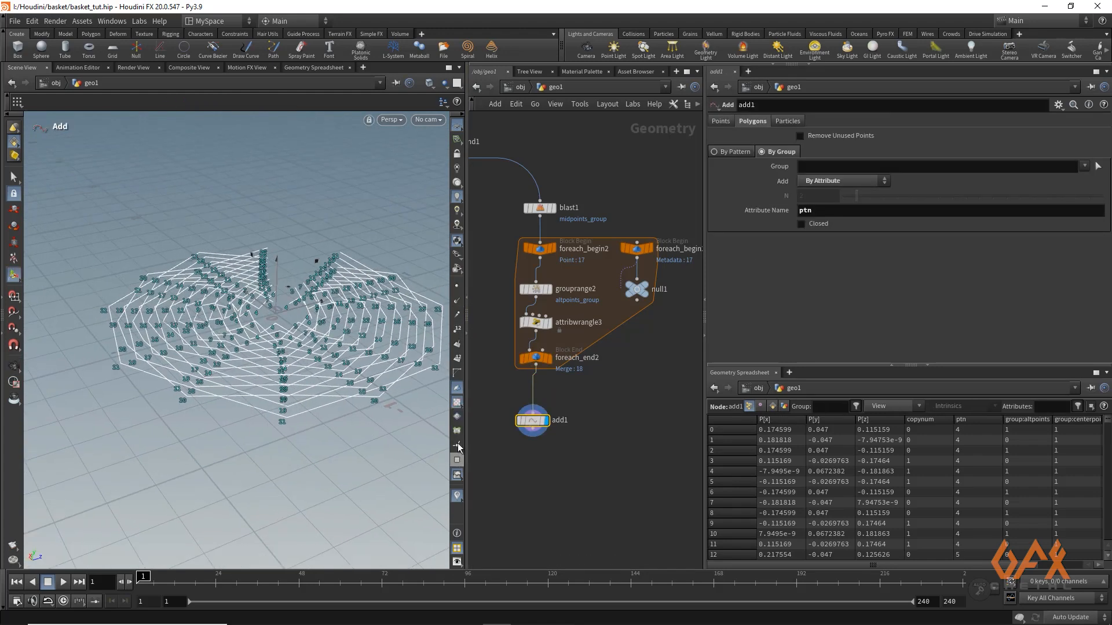
{"action": "left_click", "coordinate": [457, 497]}
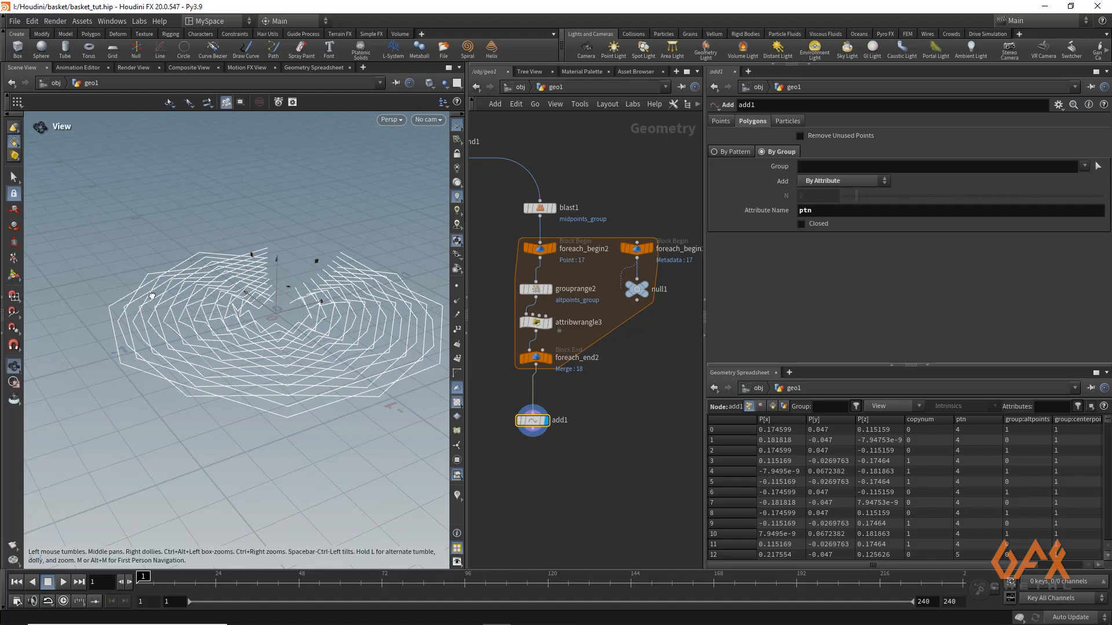
{"action": "mouse_move", "coordinate": [153, 297]}
{"action": "left_mouse_down", "text": "alt"}
{"action": "mouse_move", "coordinate": [207, 270]}
{"action": "mouse_move", "coordinate": [126, 296]}
{"action": "mouse_move", "coordinate": [133, 307]}
{"action": "left_mouse_up", "text": "alt"}
Make the Add node's ptn-based polygons closed
{"action": "mouse_move", "coordinate": [531, 426]}
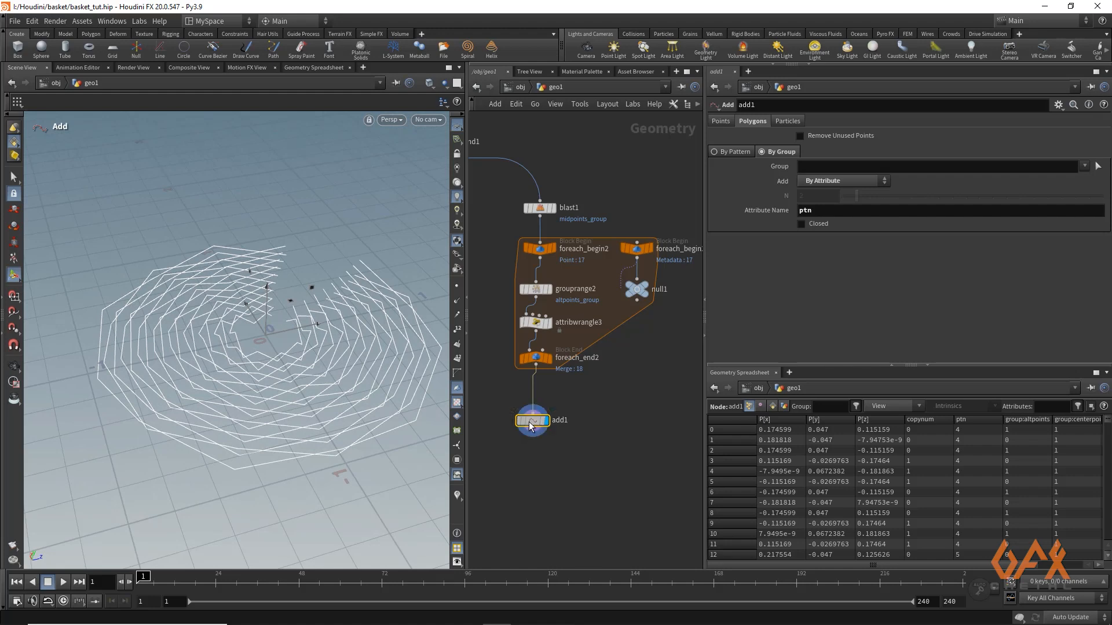
{"action": "left_click", "coordinate": [802, 225]}
{"action": "key", "text": "Escape"}
{"action": "left_click_drag", "start_coordinate": [246, 314], "coordinate": [262, 301]}
Append a Resample node below the Add node and display its output
{"action": "middle_click_drag", "start_coordinate": [522, 467], "coordinate": [528, 405]}
{"action": "left_click_drag", "start_coordinate": [538, 373], "coordinate": [539, 392]}
{"action": "type", "text": "resamp"}
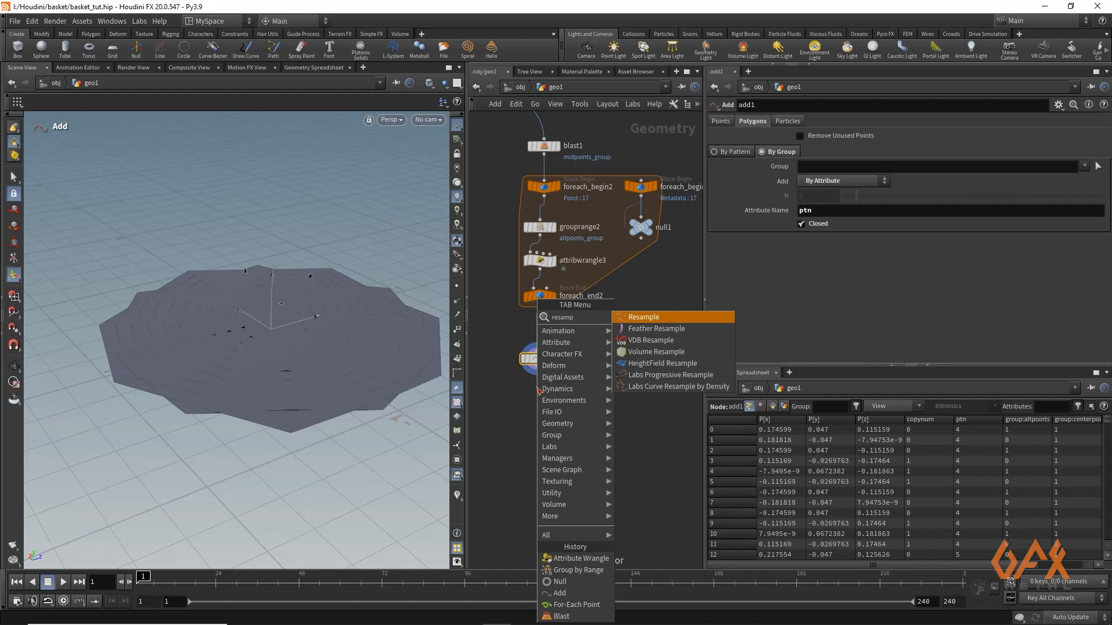
{"action": "key", "text": "Return"}
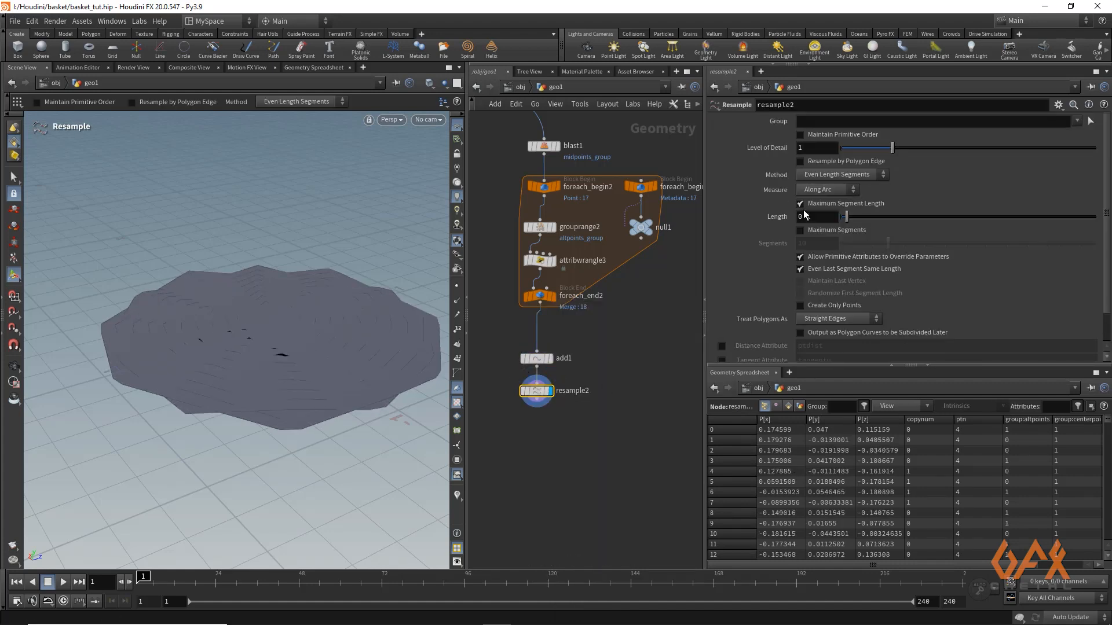
Set the new Resample node's maximum segment length to 0.02 and treat polygons as Interpolating Curves
{"action": "left_click", "coordinate": [821, 216]}
{"action": "key", "text": "BackSpace"}
{"action": "type", "text": "02"}
{"action": "key", "text": "Return"}
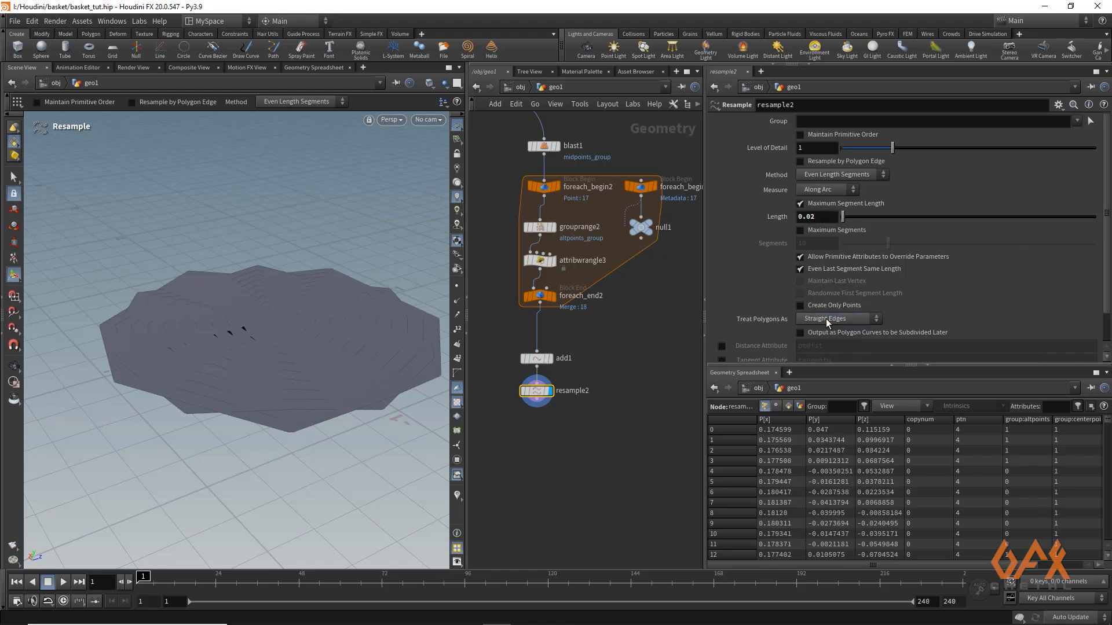
{"action": "left_click", "coordinate": [827, 319]}
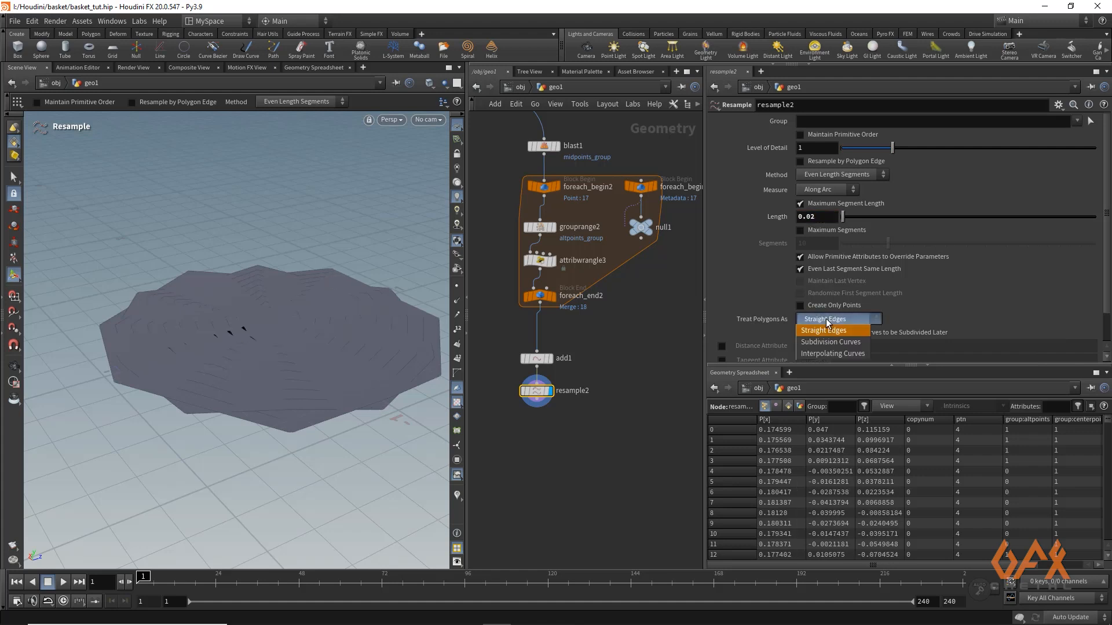
{"action": "left_click", "coordinate": [824, 356]}
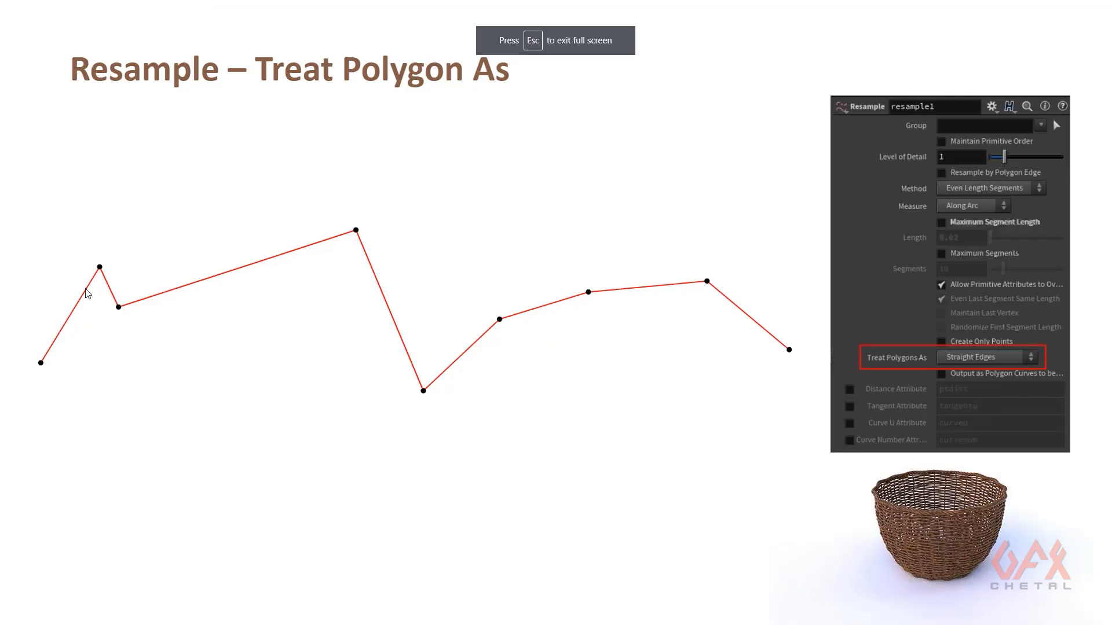
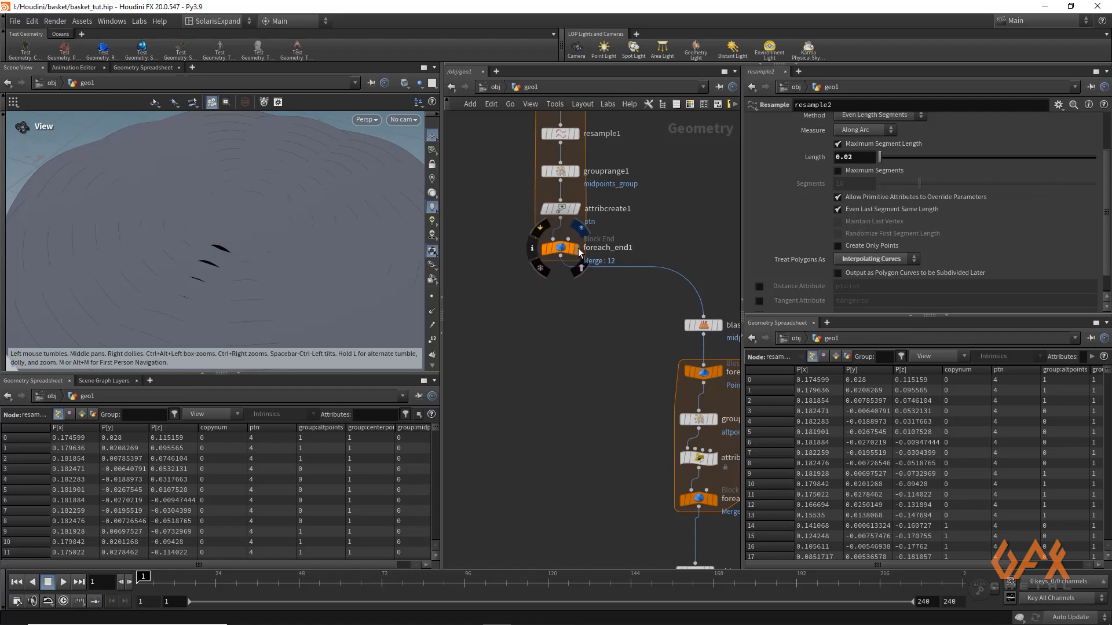
Display the output of the first for-each loop's end block with point numbers shown and examine the curves around the centre
{"action": "left_click", "coordinate": [578, 248]}
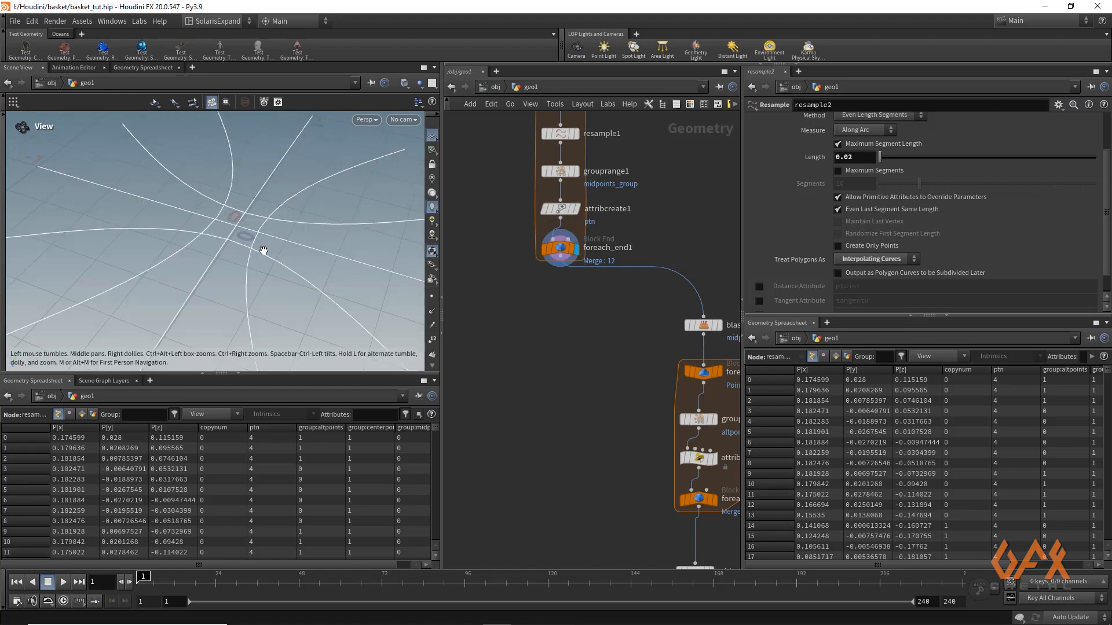
{"action": "left_click", "coordinate": [432, 340]}
{"action": "right_click_drag", "start_coordinate": [198, 218], "coordinate": [372, 227]}
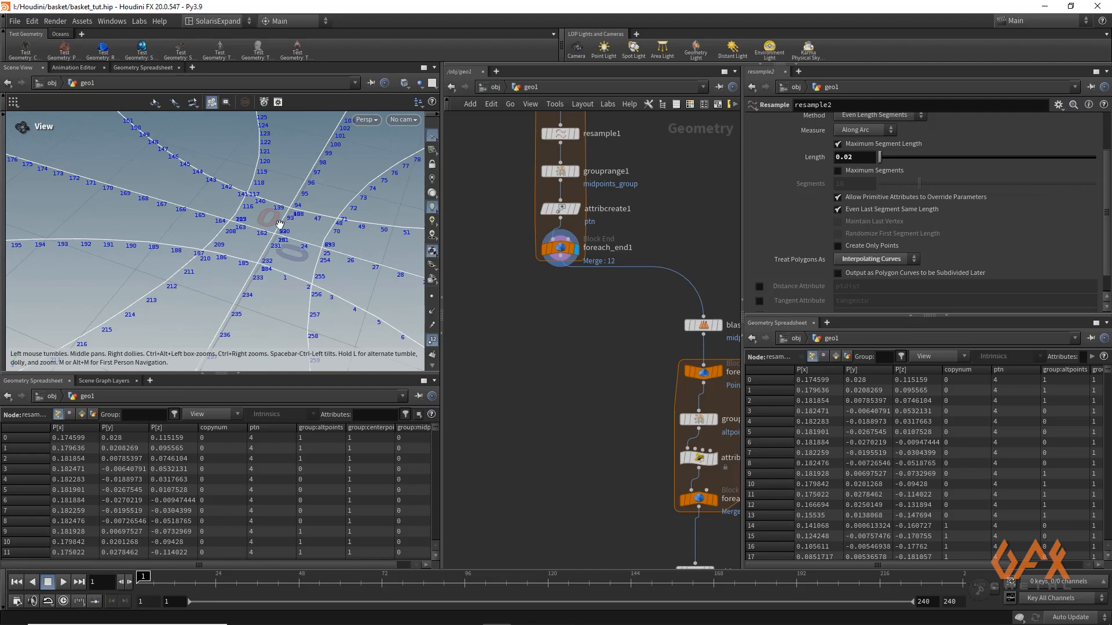
{"action": "right_click_drag", "start_coordinate": [296, 220], "coordinate": [145, 222]}
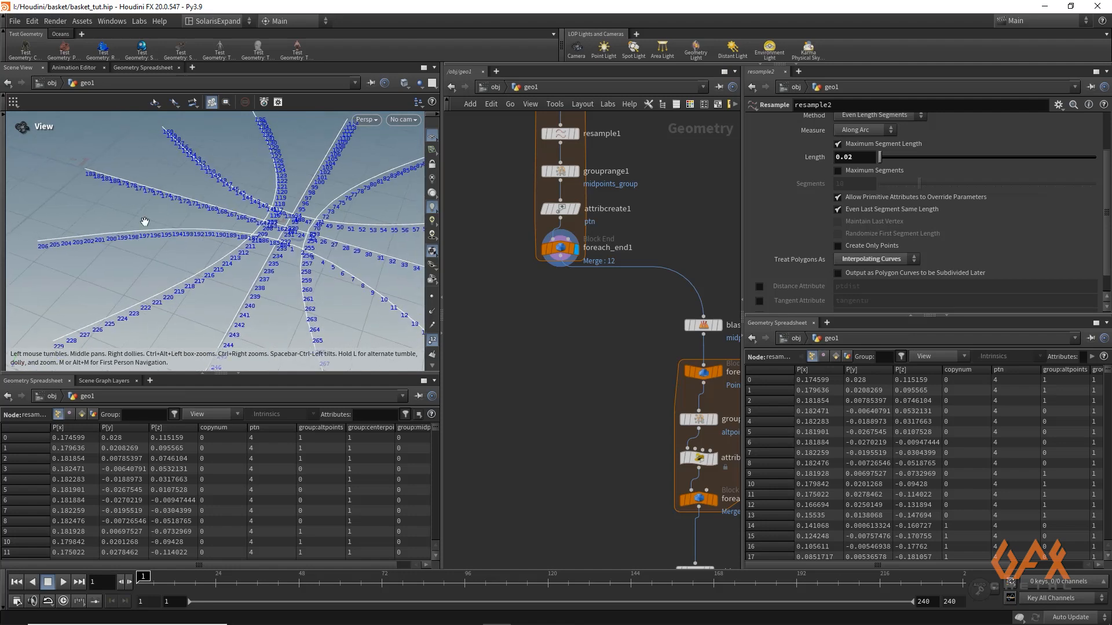
Branch a PolyPath node off the first loop's end block, display it and enable Connect End Points
{"action": "left_click_drag", "start_coordinate": [557, 268], "coordinate": [513, 322]}
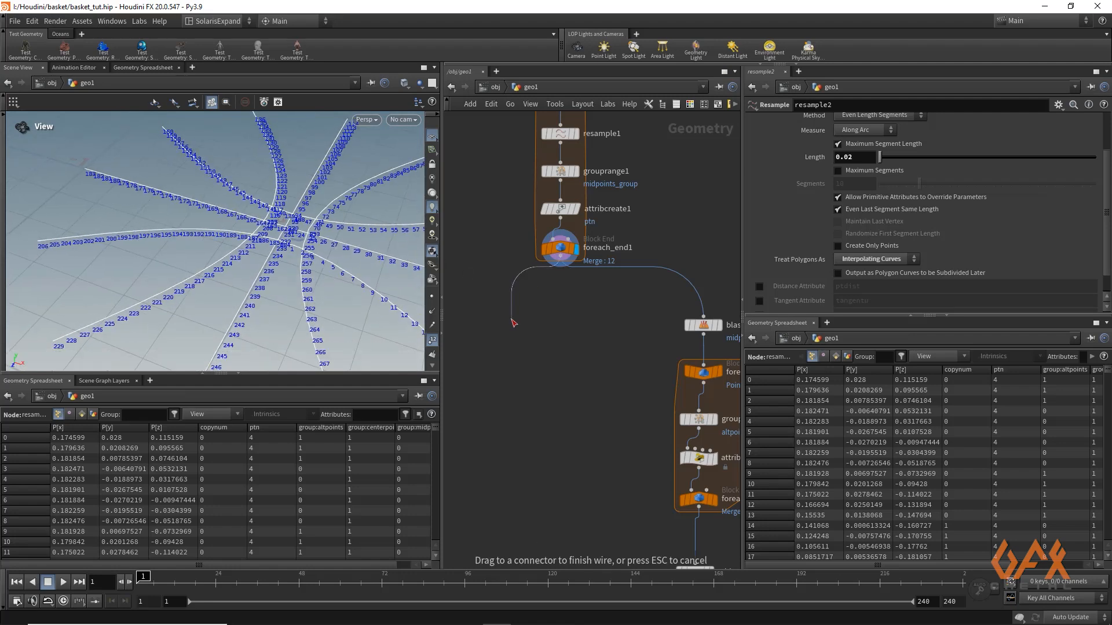
{"action": "key", "text": "Tab"}
{"action": "type", "text": "polypath"}
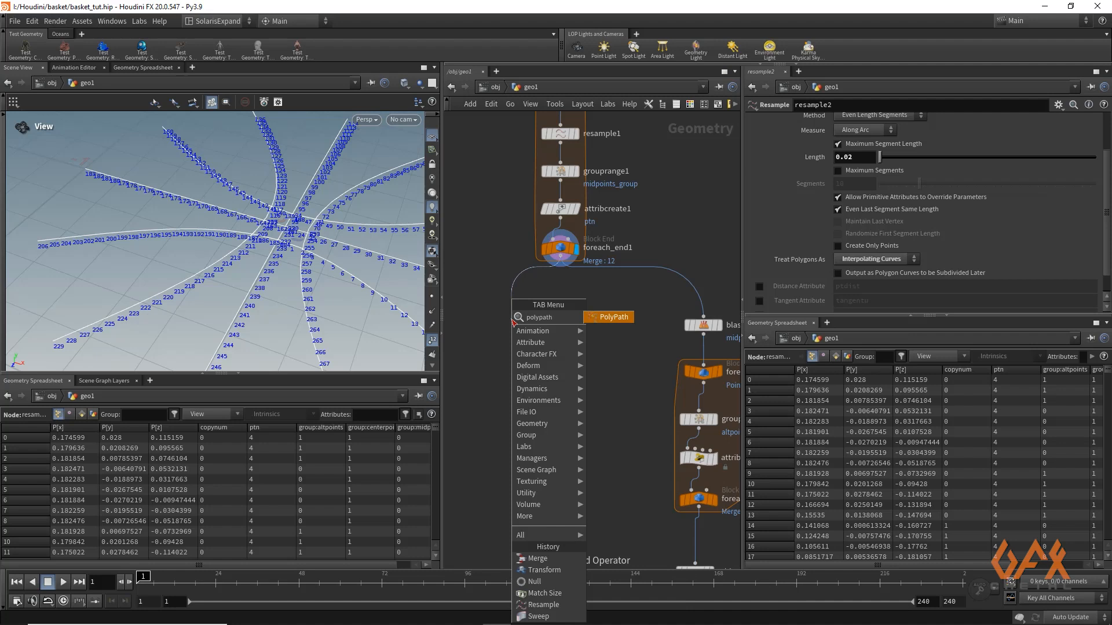
{"action": "key", "text": "Return"}
{"action": "left_click", "coordinate": [514, 320]}
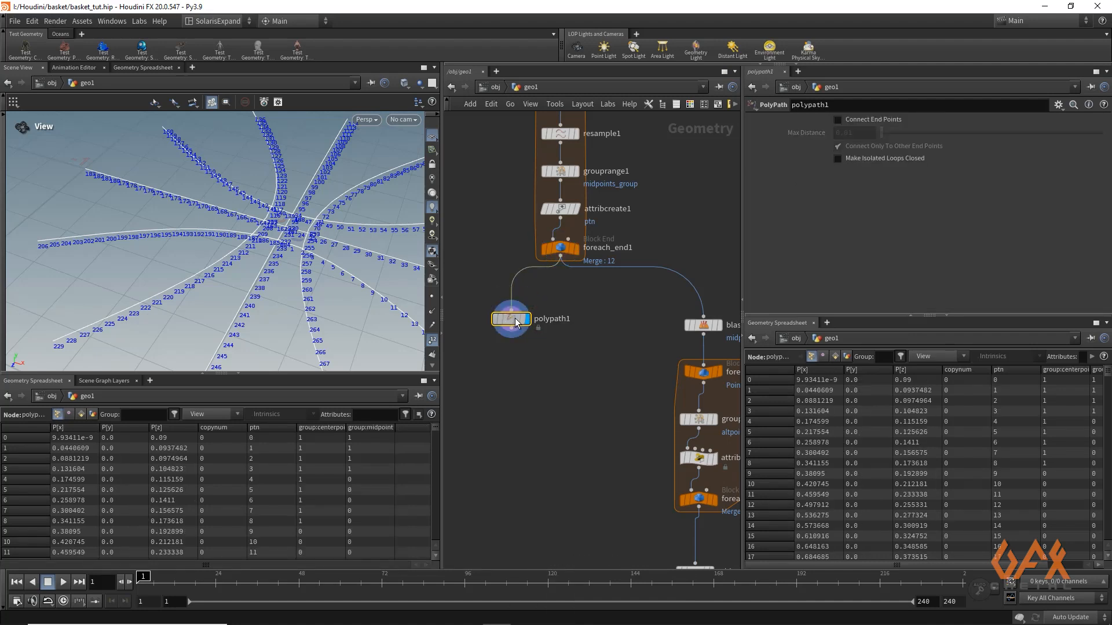
{"action": "left_click", "coordinate": [839, 119]}
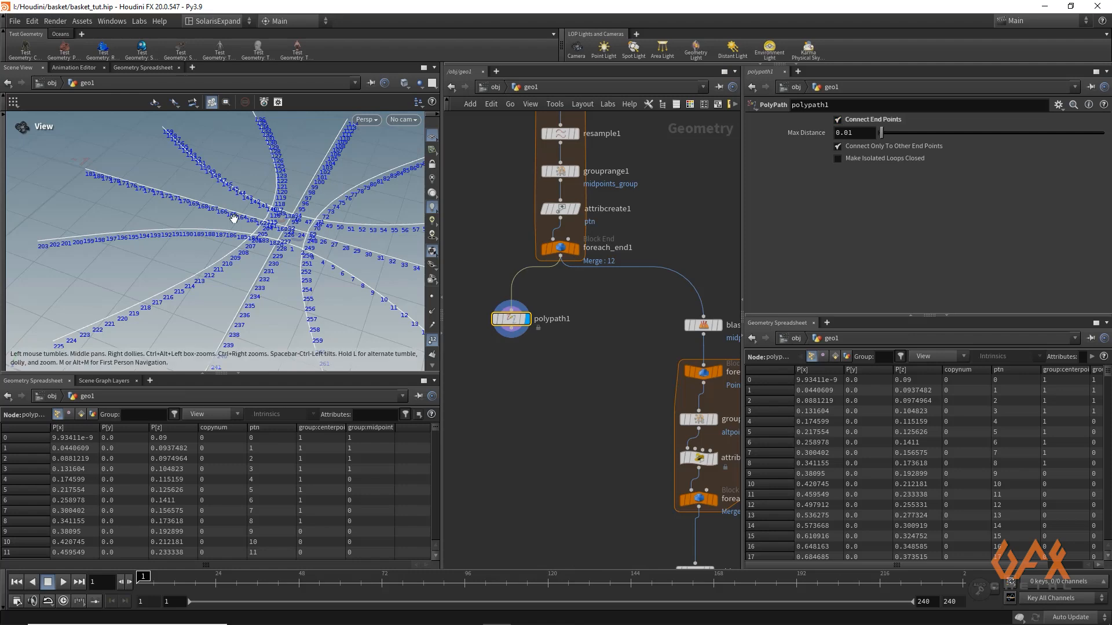
{"action": "mouse_move", "coordinate": [235, 218]}
{"action": "left_mouse_down"}
{"action": "mouse_move", "coordinate": [382, 239]}
{"action": "mouse_move", "coordinate": [224, 235]}
{"action": "left_mouse_up"}
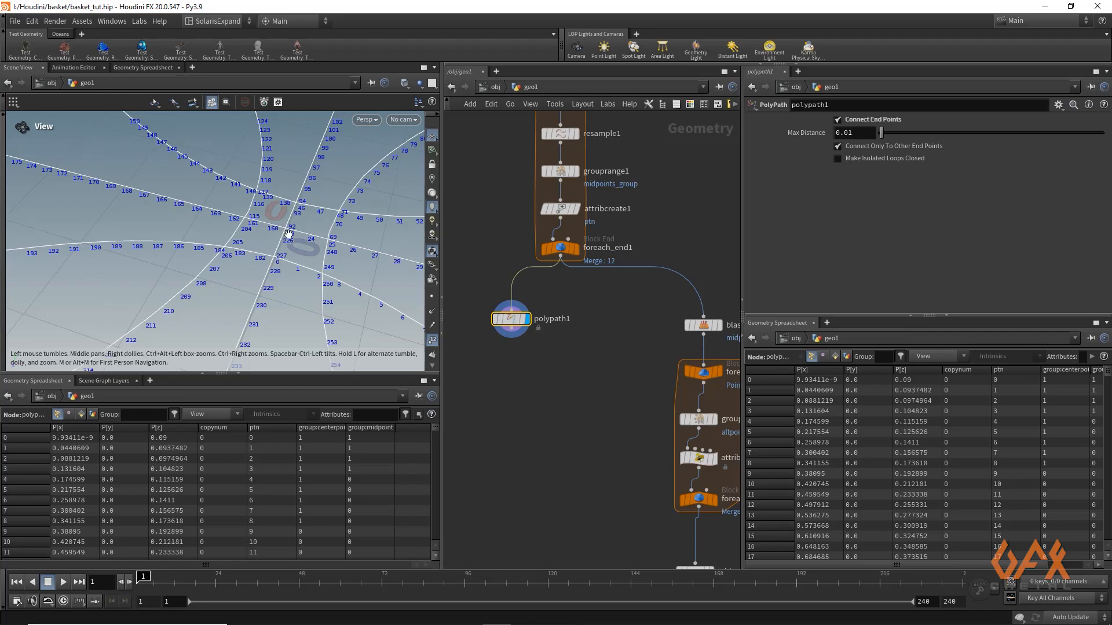
Append a Resample node below the PolyPath node, display it and disable Maximum Segment Length
{"action": "left_click_drag", "start_coordinate": [512, 334], "coordinate": [507, 394]}
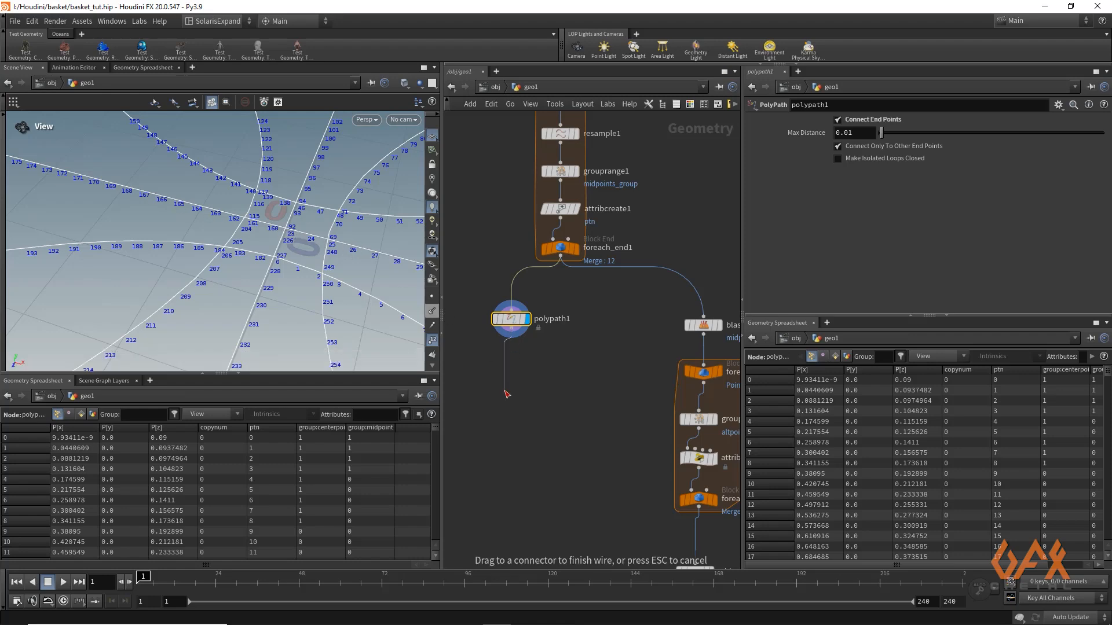
{"action": "left_click", "coordinate": [506, 394]}
{"action": "type", "text": "resa"}
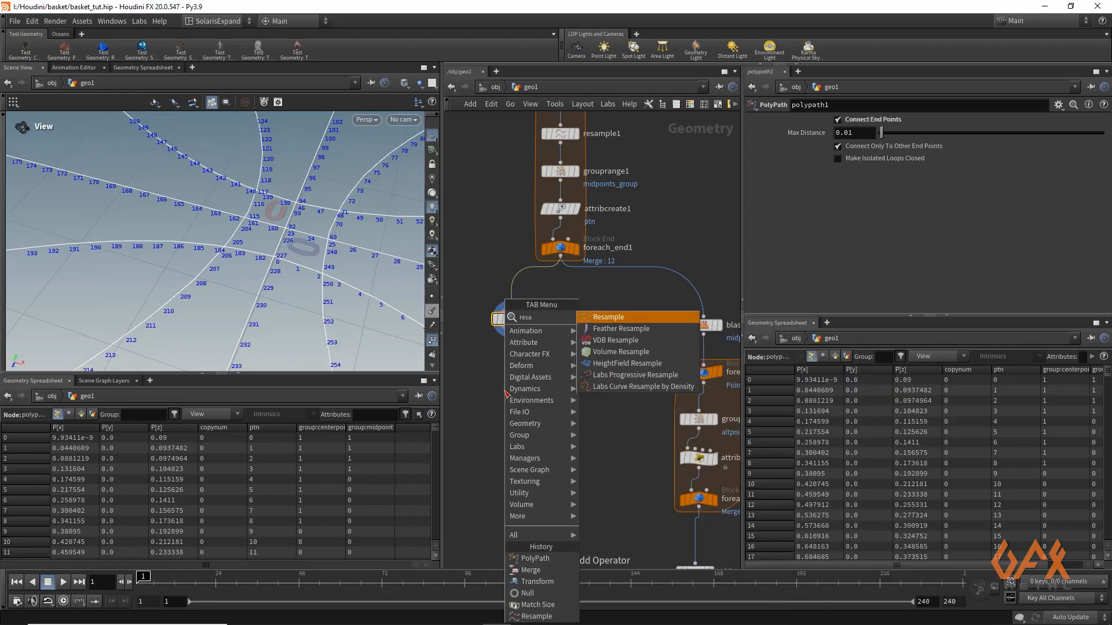
{"action": "key", "text": "Escape"}
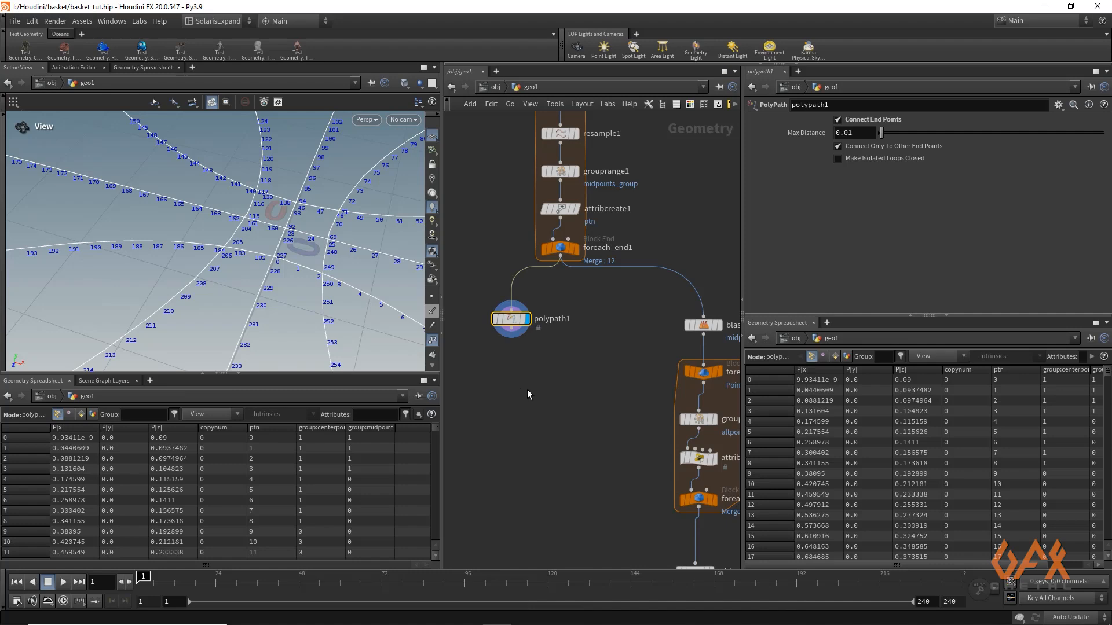
{"action": "left_click", "coordinate": [520, 382]}
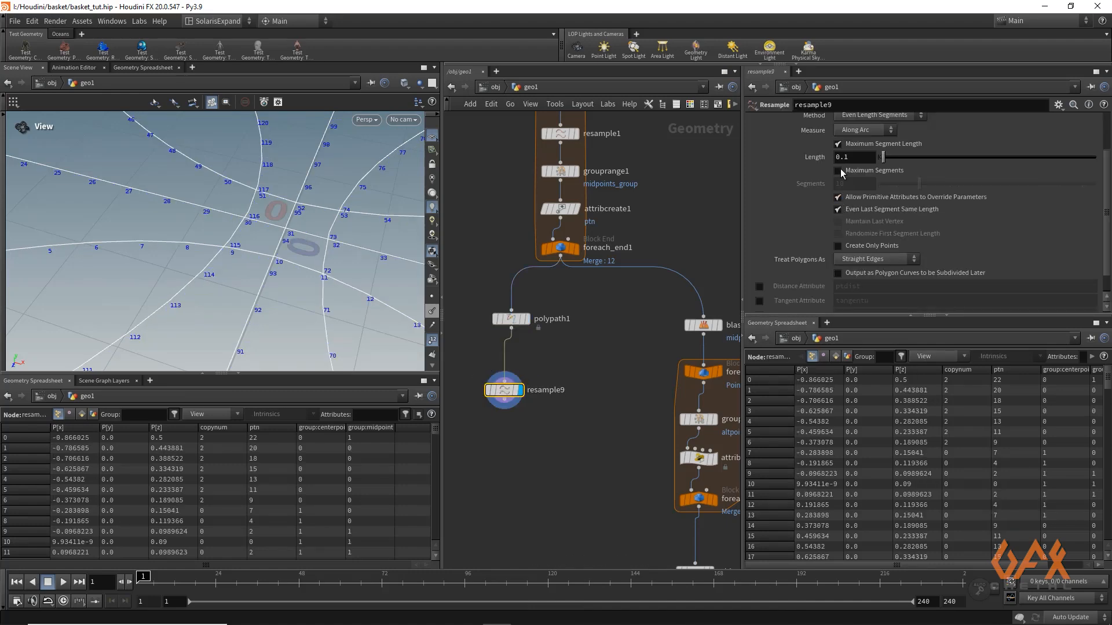
{"action": "left_click", "coordinate": [838, 144]}
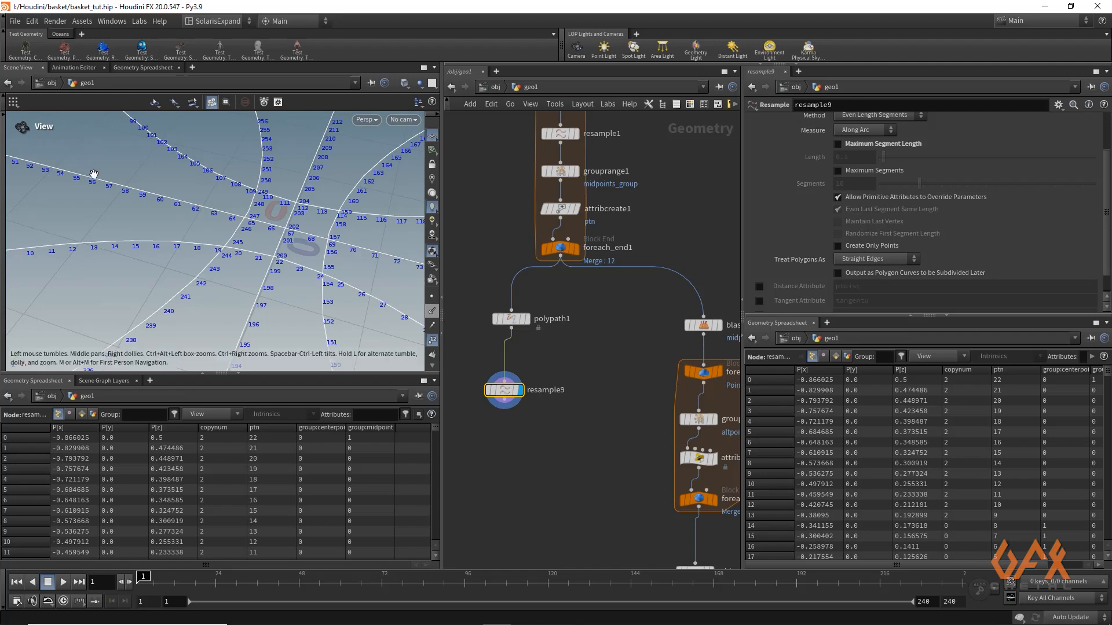
{"action": "mouse_move", "coordinate": [154, 209]}
{"action": "left_mouse_down"}
{"action": "mouse_move", "coordinate": [138, 212]}
{"action": "mouse_move", "coordinate": [151, 210]}
{"action": "mouse_move", "coordinate": [154, 228]}
{"action": "mouse_move", "coordinate": [142, 207]}
{"action": "left_mouse_up"}
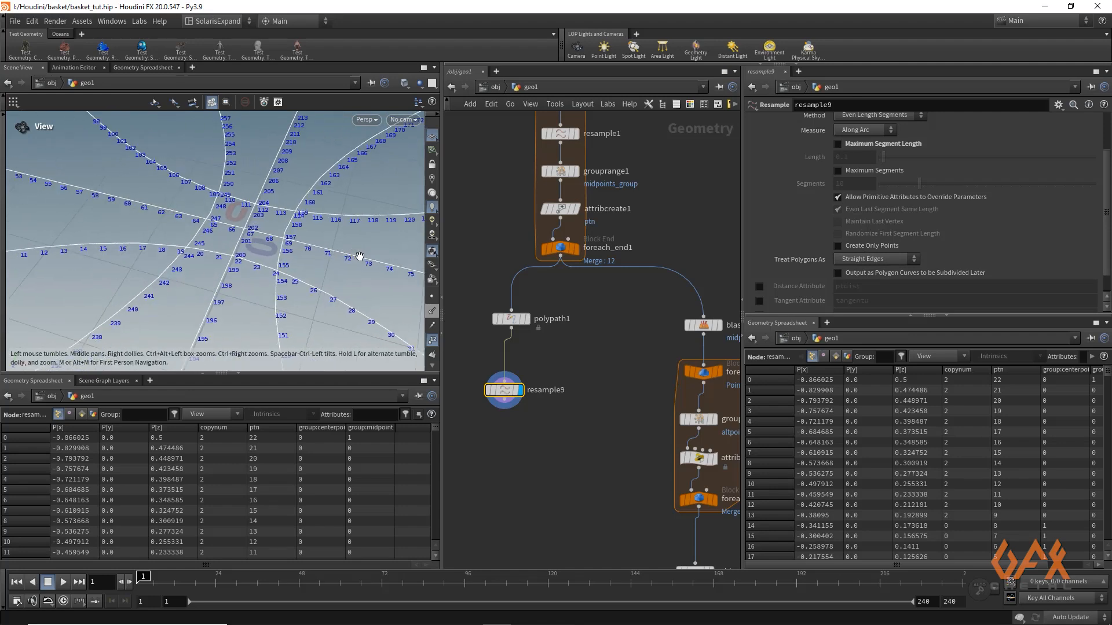
{"action": "left_click_drag", "start_coordinate": [374, 288], "coordinate": [273, 272]}
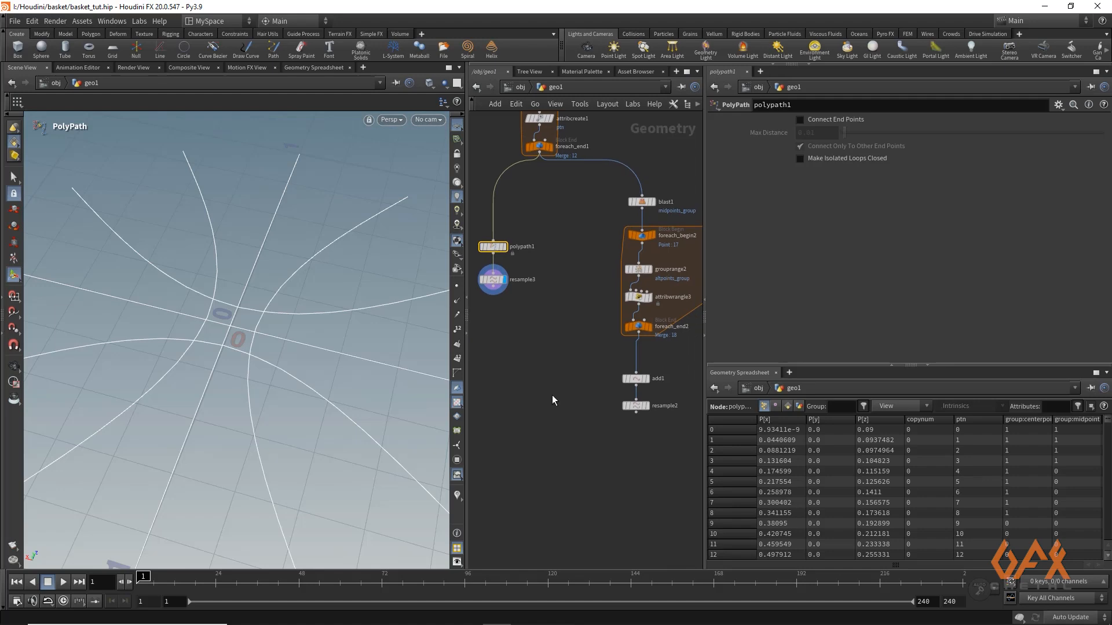
Add a Merge node that combines resample3 and resample2, and display the merged curves
{"action": "left_click", "coordinate": [563, 458]}
{"action": "key", "text": "Tab"}
{"action": "type", "text": "merge"}
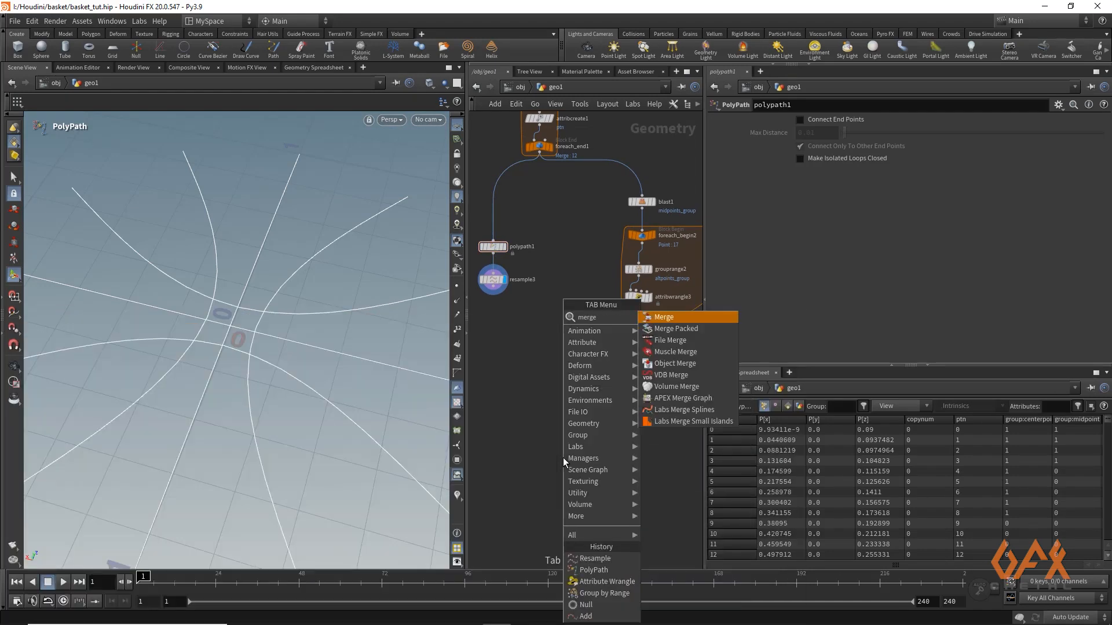
{"action": "key", "text": "Return"}
{"action": "left_click", "coordinate": [563, 457]}
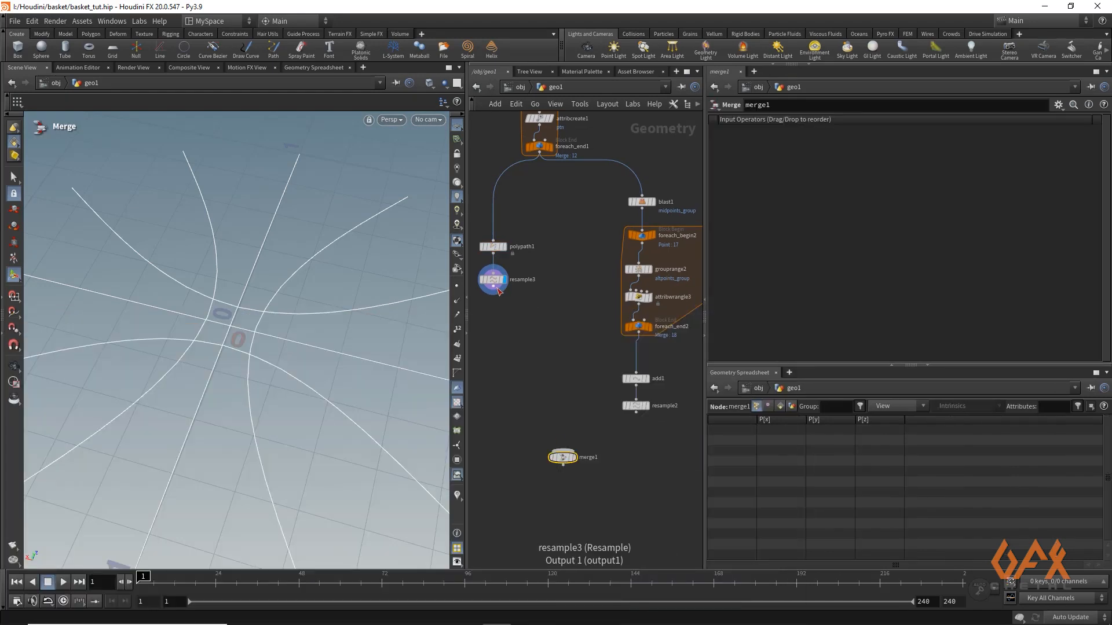
{"action": "left_click_drag", "start_coordinate": [493, 294], "coordinate": [563, 452]}
{"action": "left_click_drag", "start_coordinate": [636, 412], "coordinate": [583, 460]}
{"action": "left_click", "coordinate": [573, 459]}
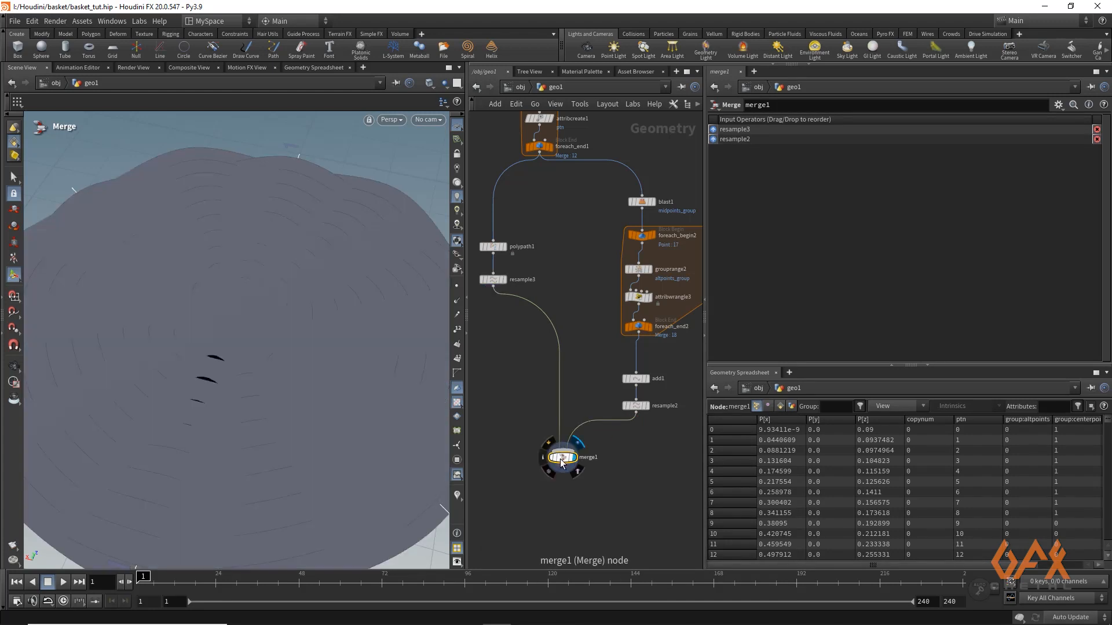
Append a PolyWire node below the Merge node and display its output
{"action": "middle_click_drag", "start_coordinate": [568, 522], "coordinate": [551, 376]}
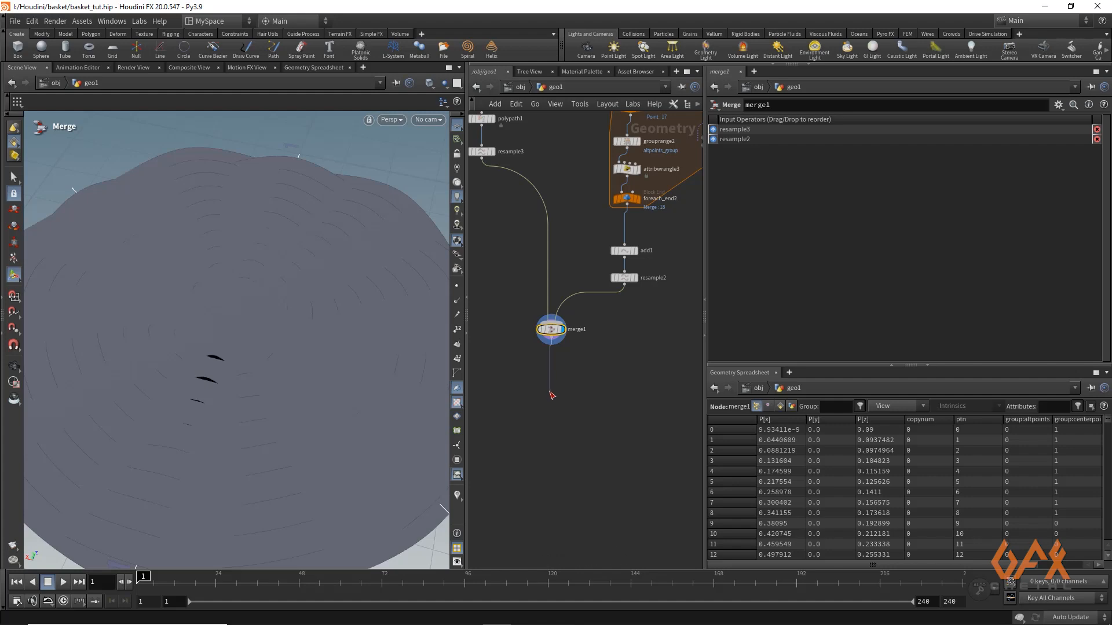
{"action": "key", "text": "Tab"}
{"action": "type", "text": "polywire"}
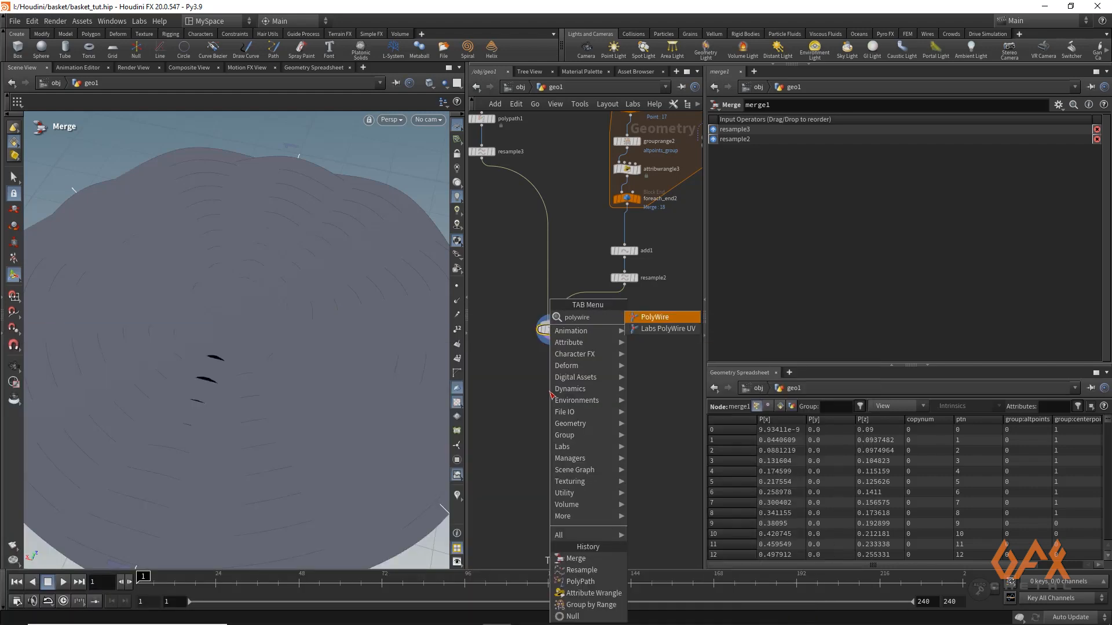
{"action": "key", "text": "Return"}
{"action": "left_click", "coordinate": [560, 394]}
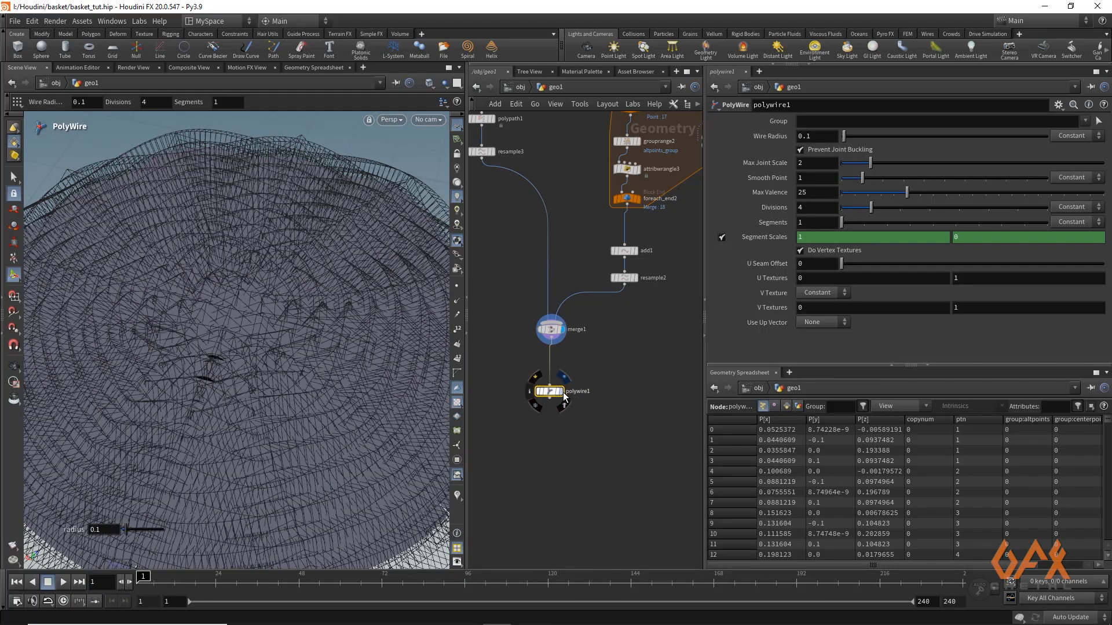
{"action": "left_click", "coordinate": [560, 392]}
Set the PolyWire's wire radius to 0.016 and its divisions to 12
{"action": "left_click", "coordinate": [815, 136]}
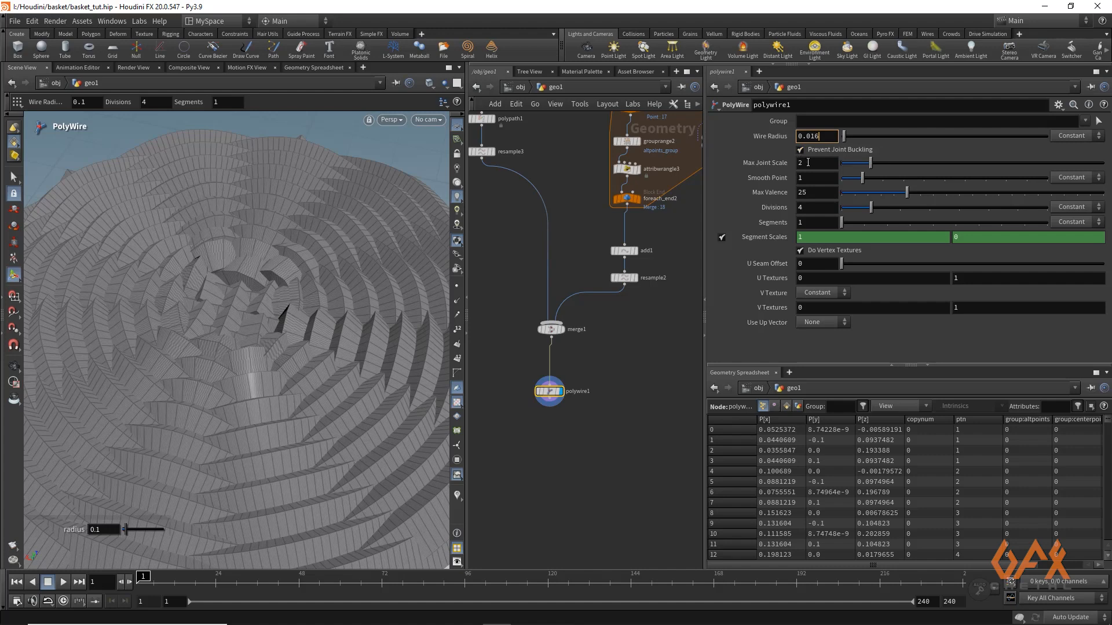
{"action": "left_click", "coordinate": [814, 209]}
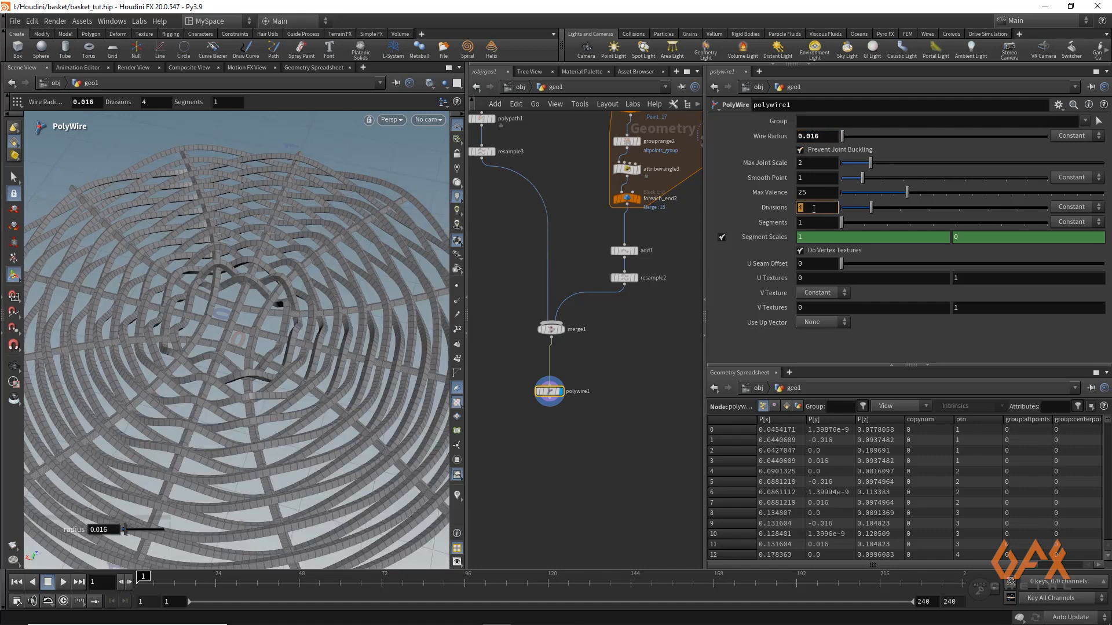
{"action": "key", "text": "Return"}
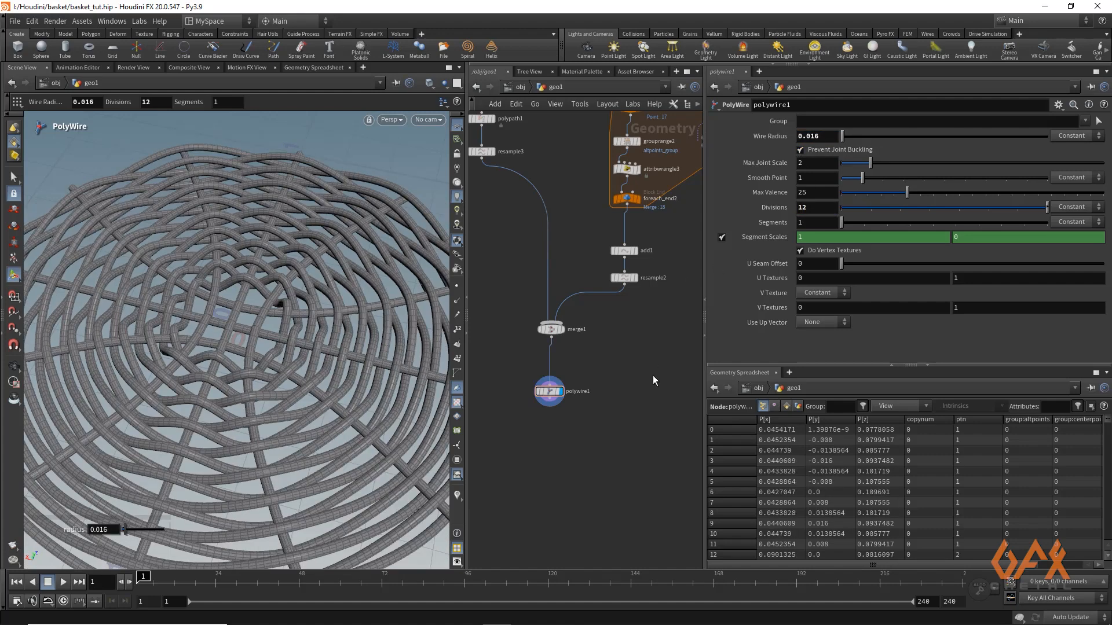
Set the Offset of the attribute wrangle inside the second loop to 0.28, checking the weave from the side and above
{"action": "key", "text": "Escape"}
{"action": "left_click_drag", "start_coordinate": [266, 352], "coordinate": [285, 412]}
{"action": "key", "text": "Return"}
{"action": "middle_click_drag", "start_coordinate": [577, 230], "coordinate": [535, 389]}
{"action": "middle_click_drag", "start_coordinate": [517, 253], "coordinate": [534, 307]}
{"action": "left_click", "coordinate": [588, 364]}
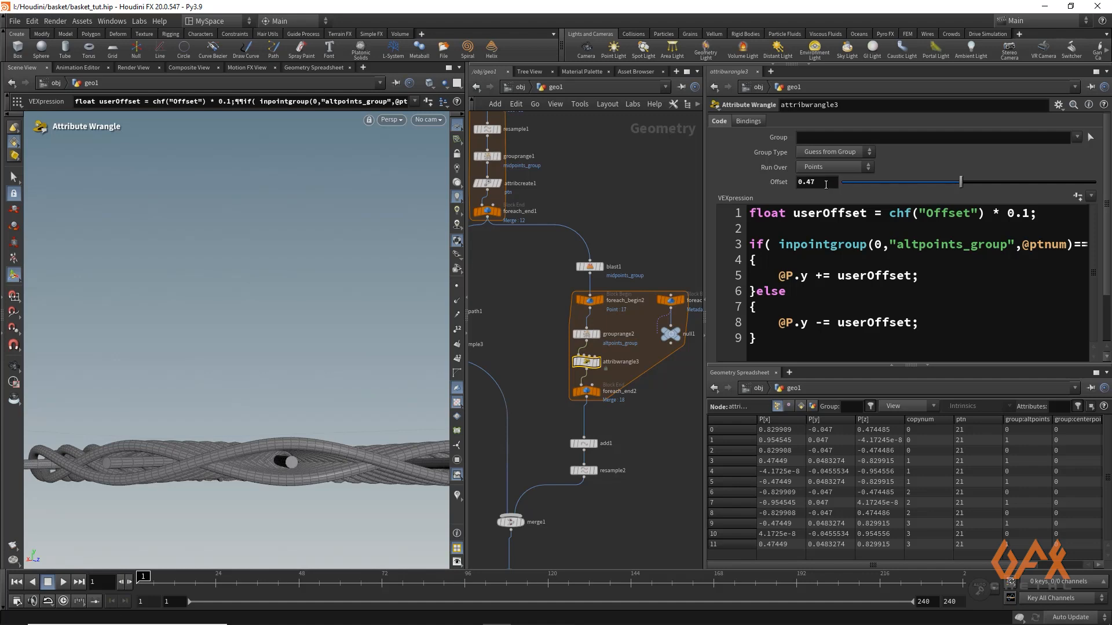
{"action": "left_click_drag", "start_coordinate": [817, 183], "coordinate": [810, 183]}
{"action": "type", "text": "28"}
{"action": "key", "text": "Return"}
{"action": "key", "text": "Escape"}
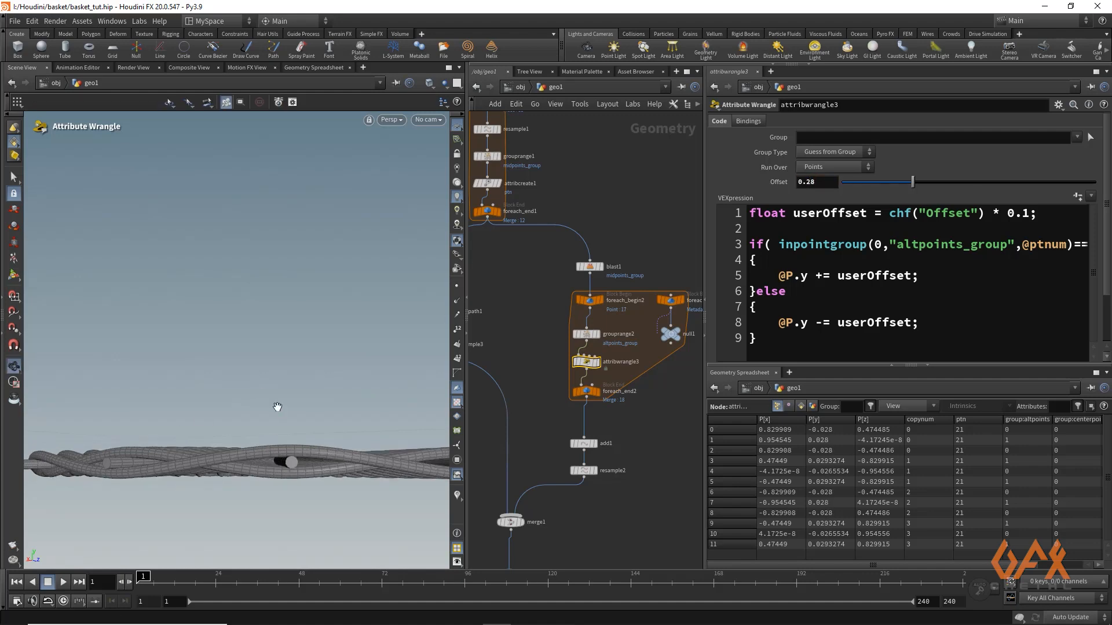
{"action": "left_click_drag", "start_coordinate": [275, 405], "coordinate": [296, 433]}
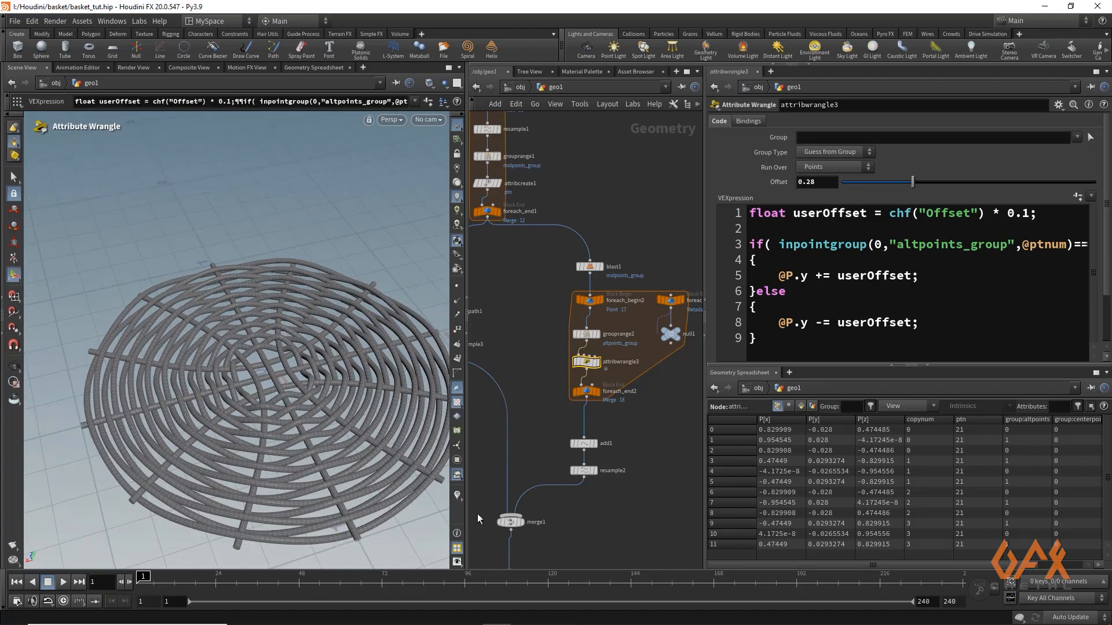
Insert an Attribute Noise node between the Merge and PolyWire nodes and display it
{"action": "left_click", "coordinate": [543, 456]}
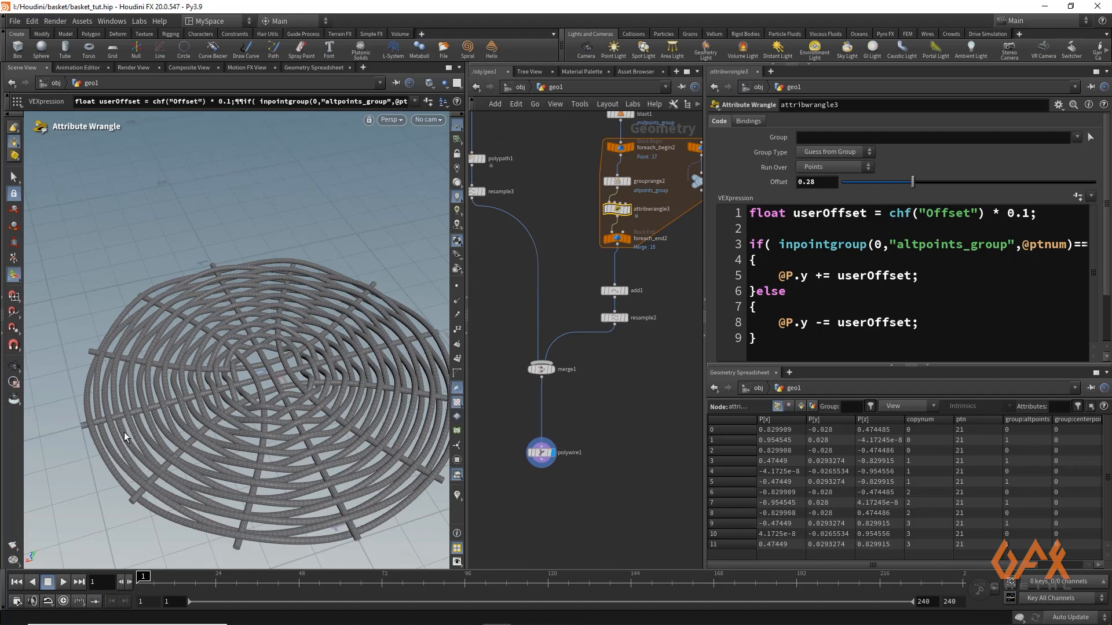
{"action": "key", "text": "Escape"}
{"action": "left_click_drag", "start_coordinate": [176, 322], "coordinate": [185, 344]}
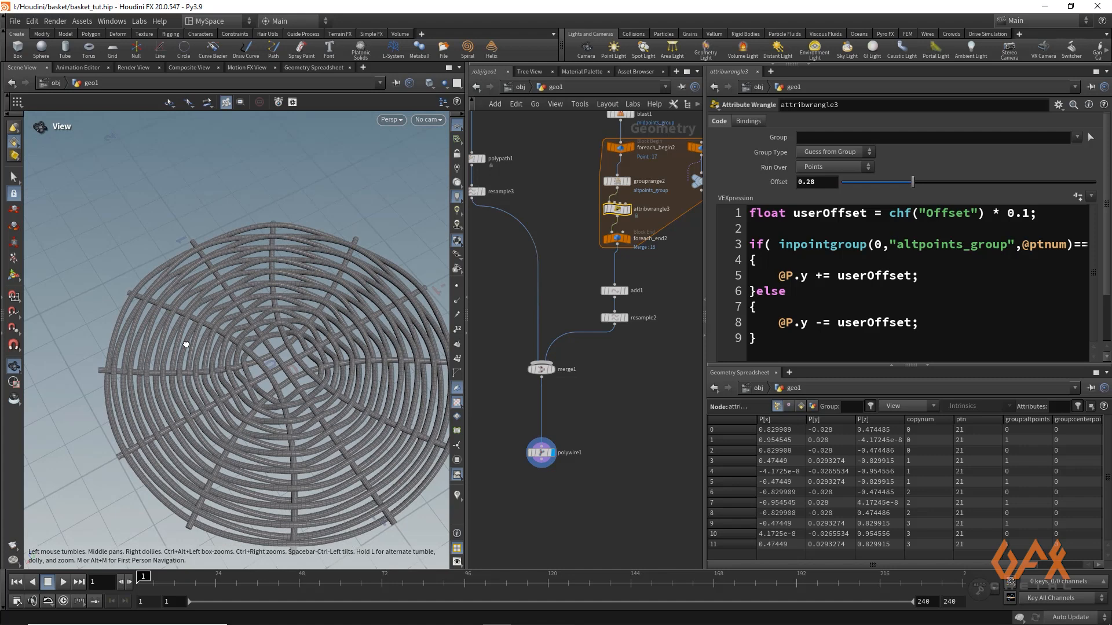
{"action": "key", "text": "Return"}
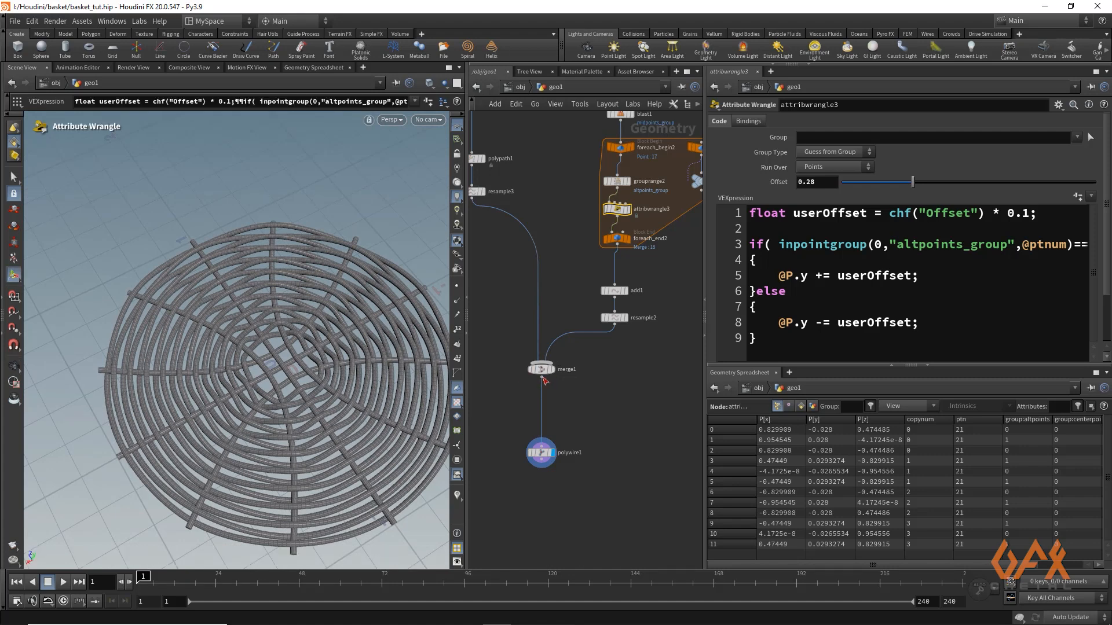
{"action": "key", "text": "Tab"}
{"action": "type", "text": "attnoi"}
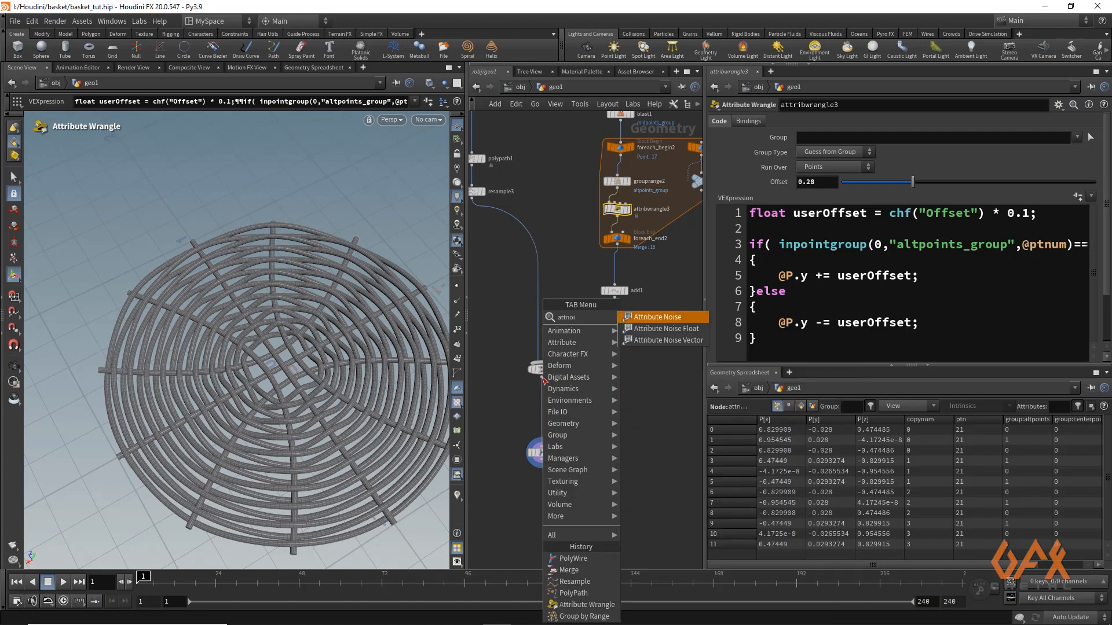
{"action": "key", "text": "Return"}
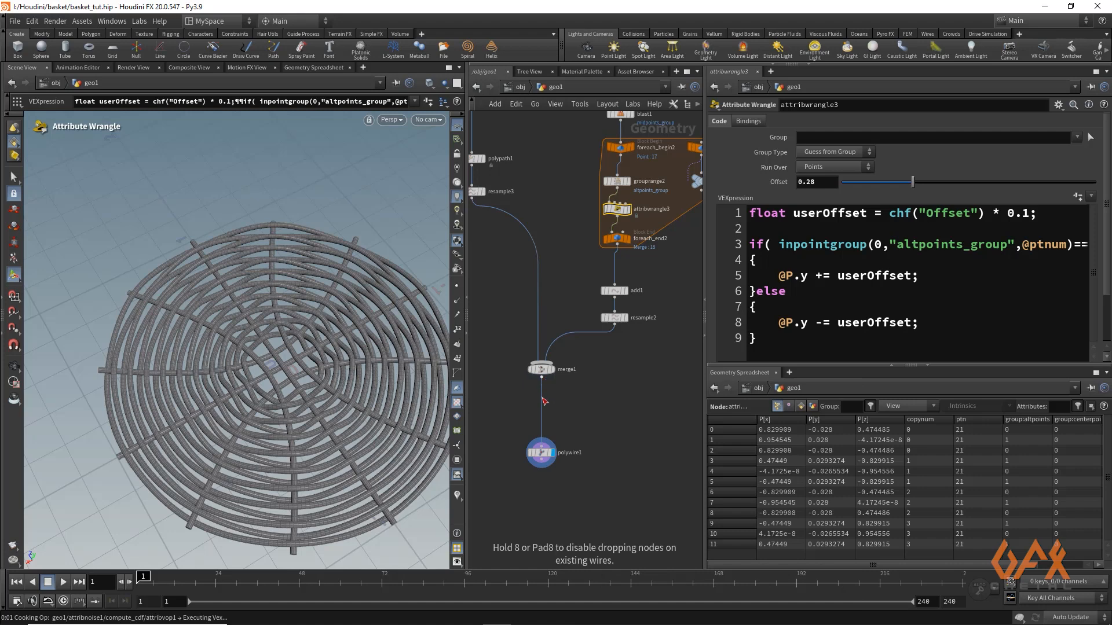
{"action": "left_click", "coordinate": [544, 401]}
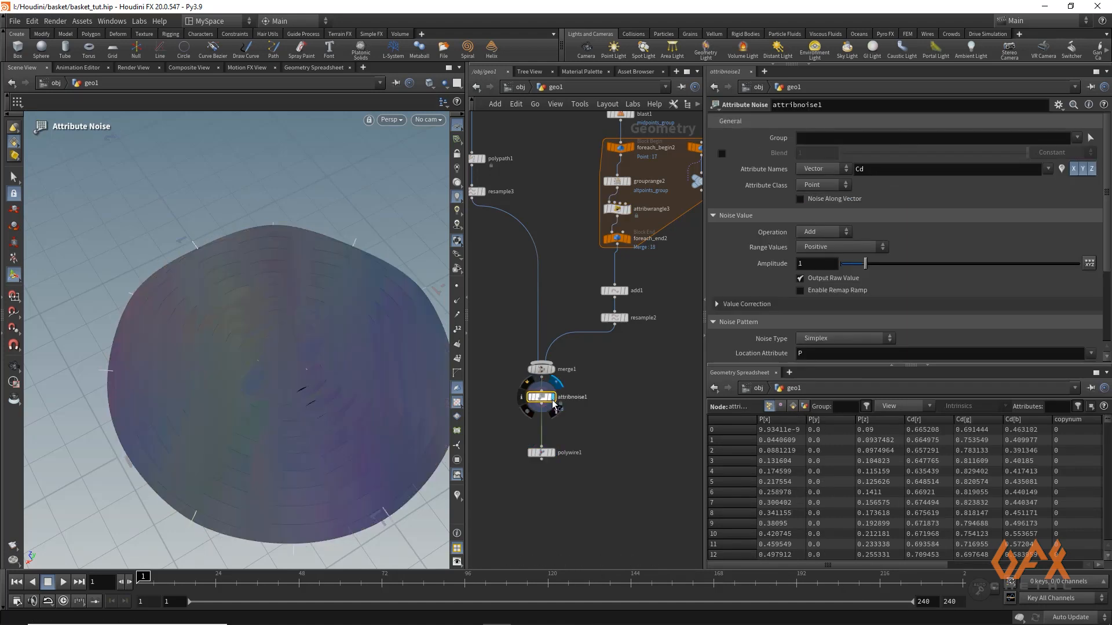
Make the Attribute Noise node act on the position attribute P
{"action": "double_click", "coordinate": [876, 169]}
{"action": "type", "text": "P"}
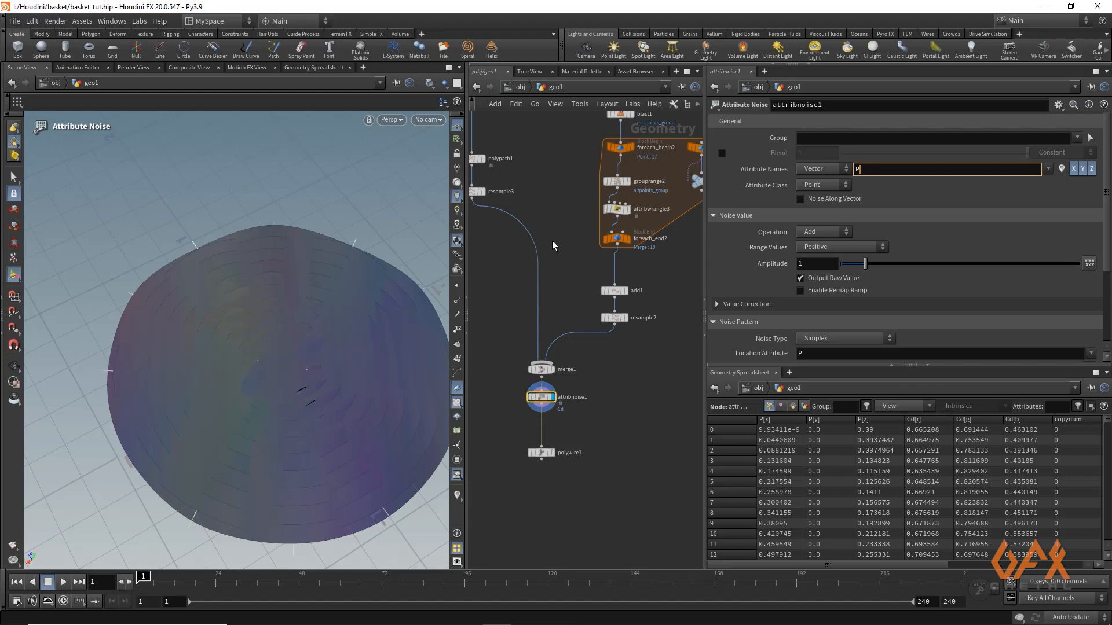
{"action": "key", "text": "Return"}
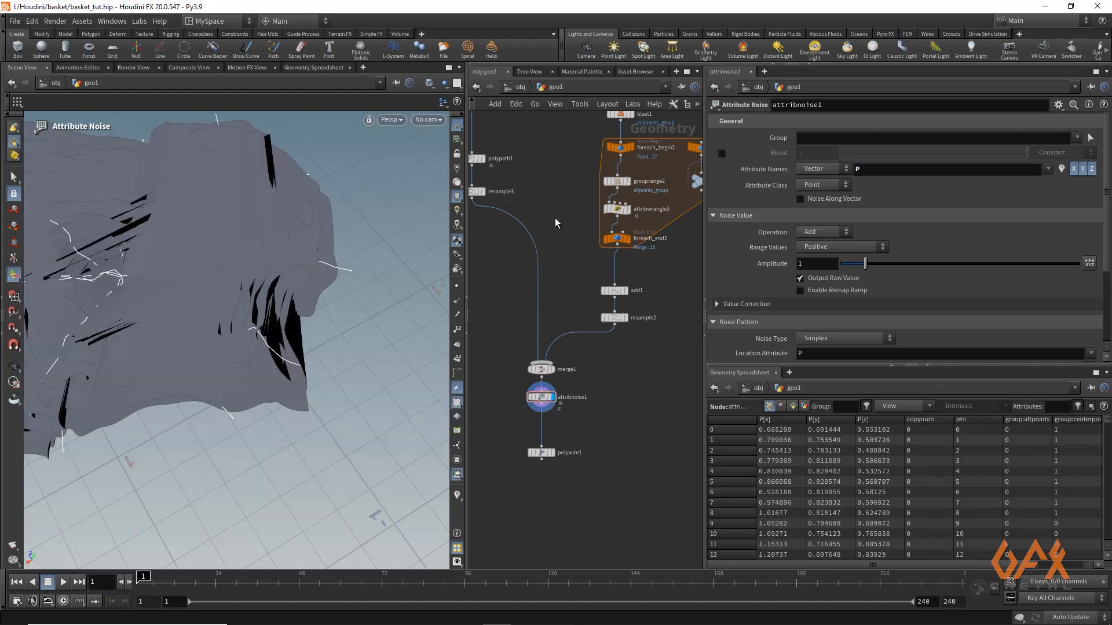
Set the Attribute Noise's range values to Zero Centered and its amplitude to 0.01
{"action": "left_click", "coordinate": [816, 232]}
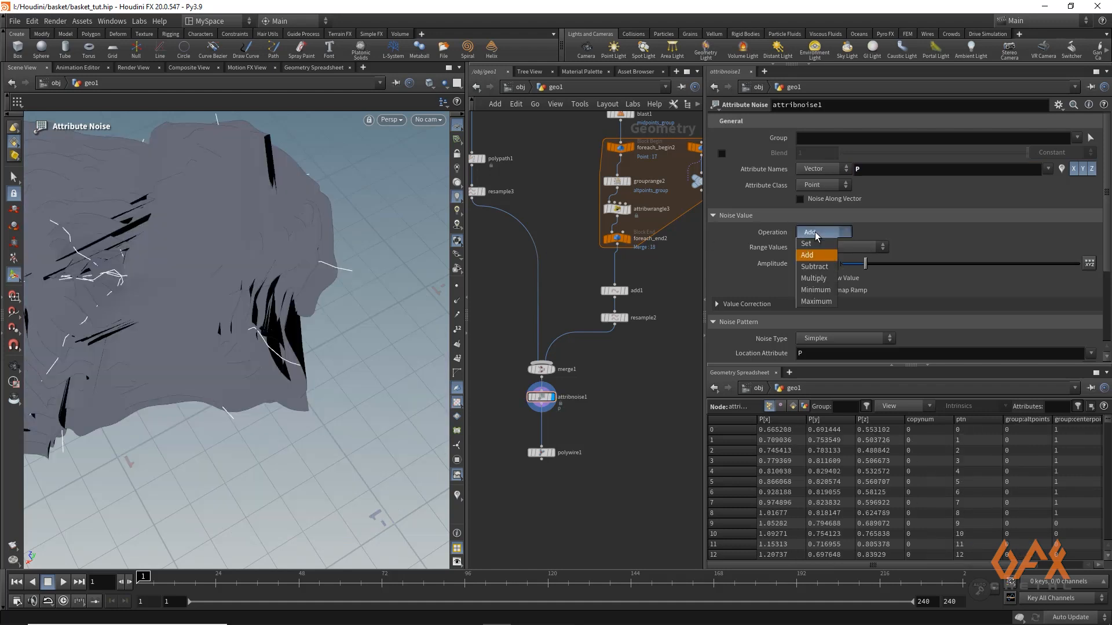
{"action": "left_click", "coordinate": [817, 233]}
{"action": "left_click", "coordinate": [817, 247]}
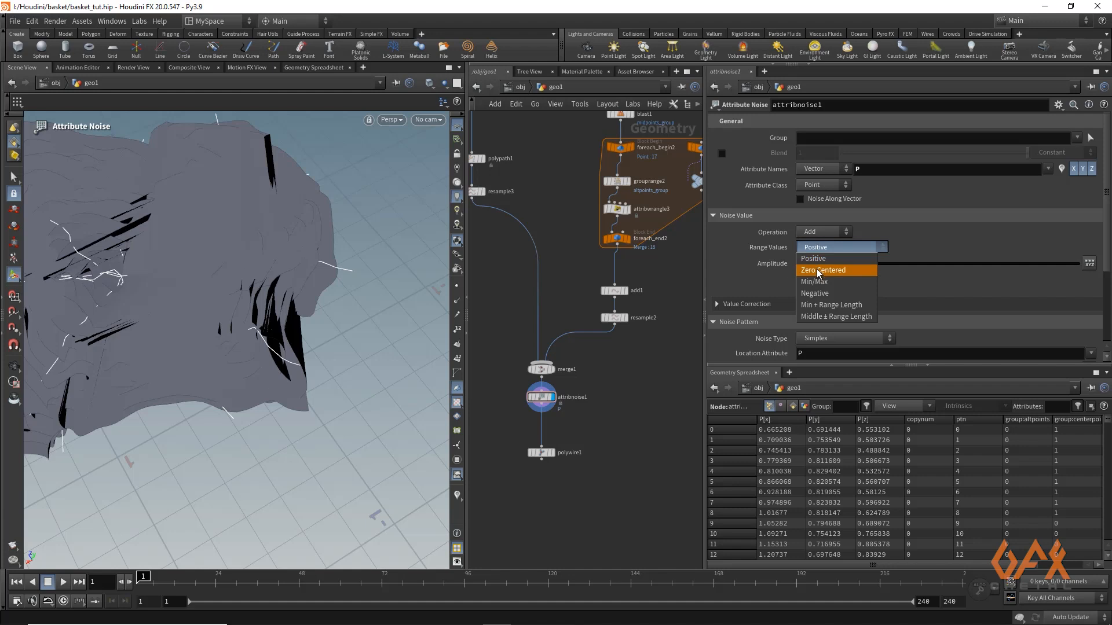
{"action": "left_click", "coordinate": [818, 270]}
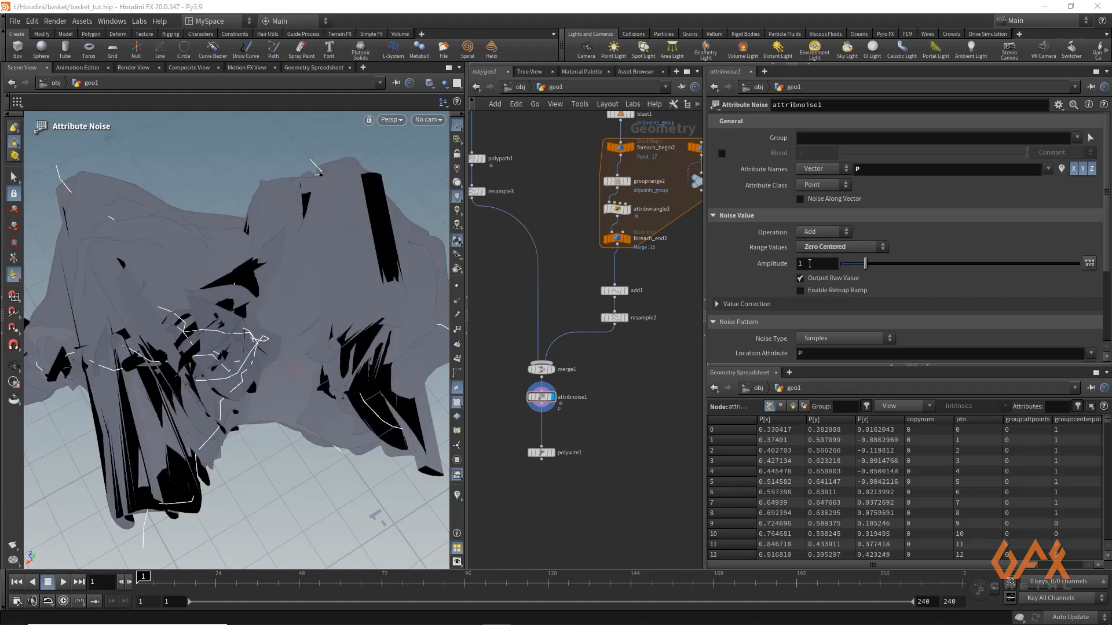
{"action": "left_click", "coordinate": [809, 264]}
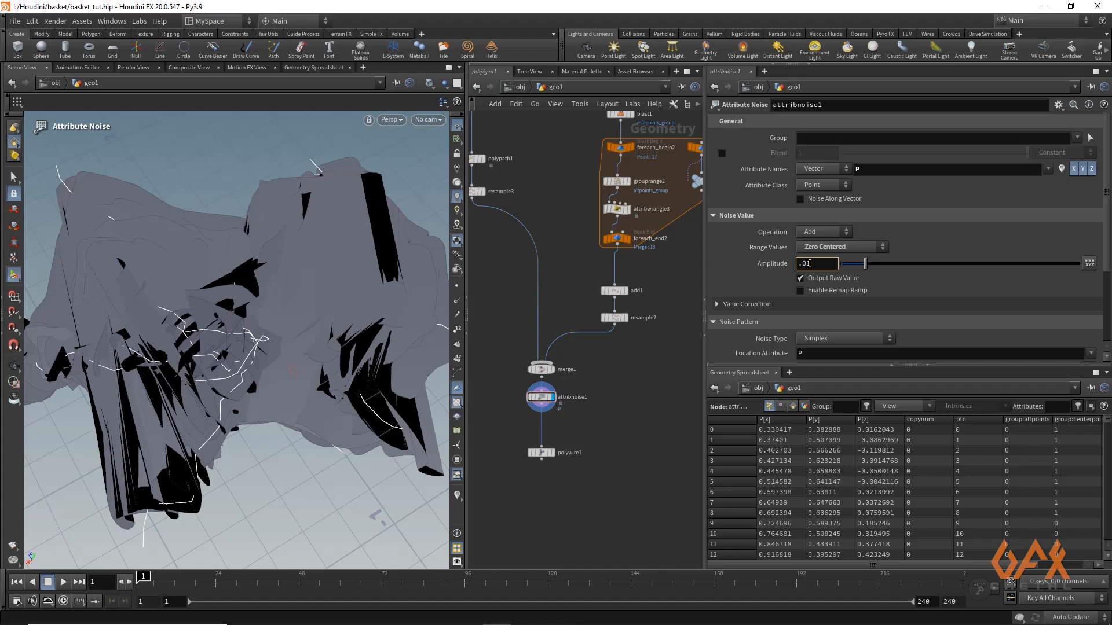
{"action": "type", "text": ".01"}
{"action": "key", "text": "Return"}
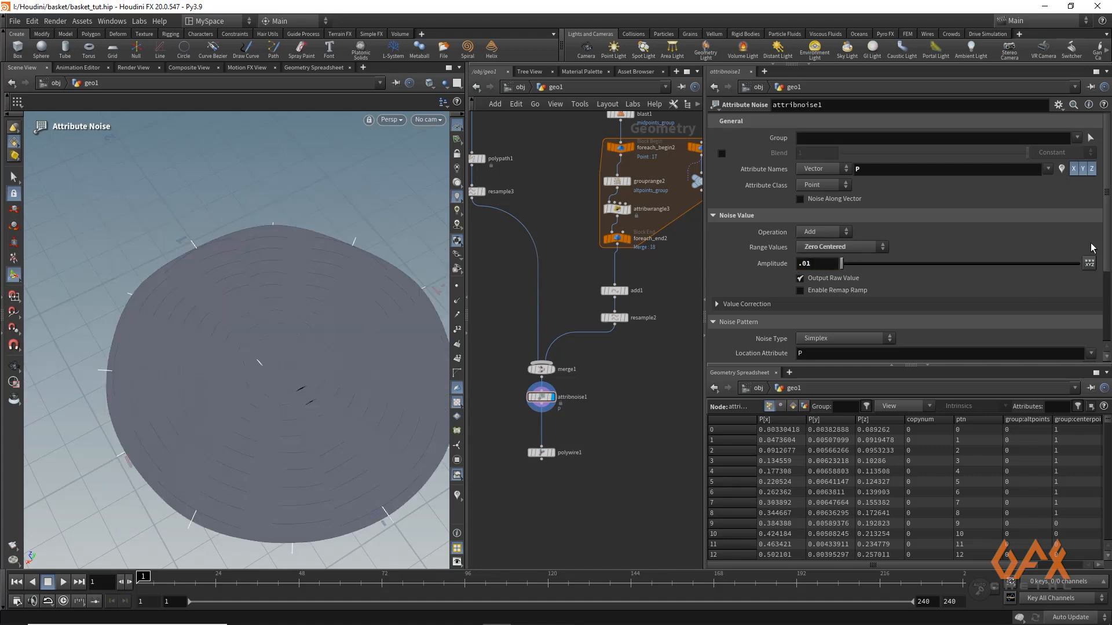
Set the noise pattern's element size to 0.2 and display the PolyWire node to inspect the woven base
{"action": "scroll", "coordinate": [764, 315], "scroll_direction": "down", "scroll_amount": 3}
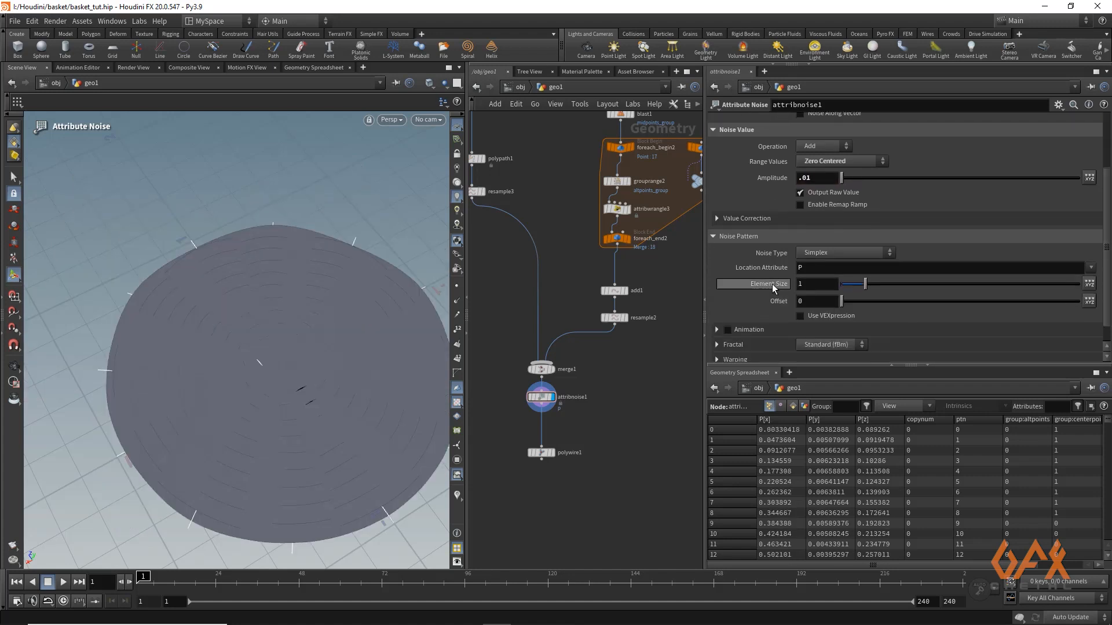
{"action": "double_click", "coordinate": [810, 283]}
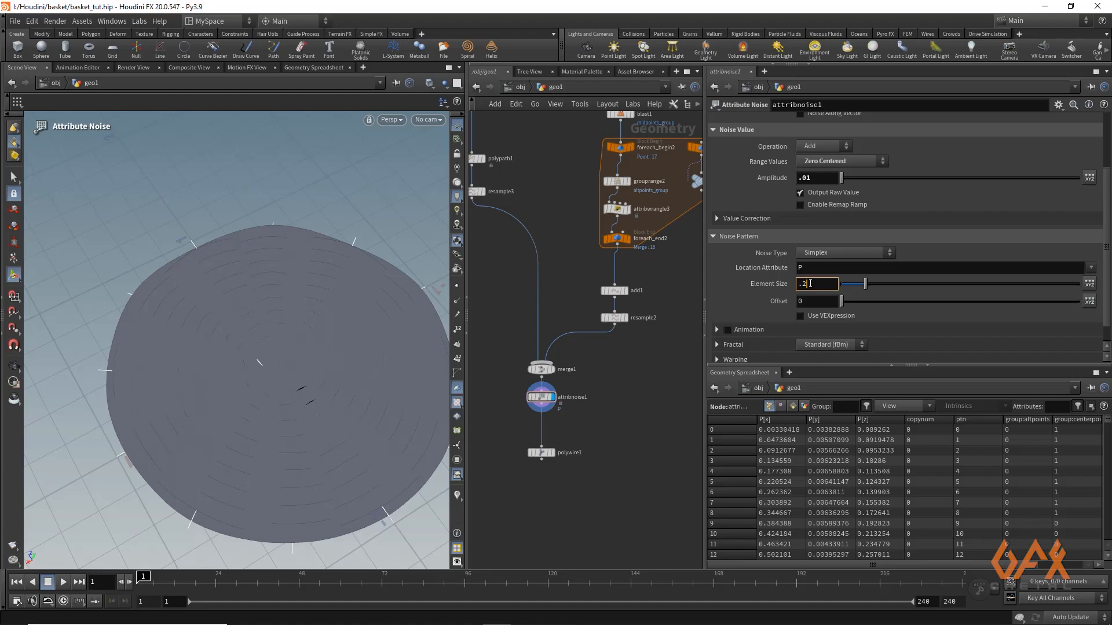
{"action": "key", "text": "Return"}
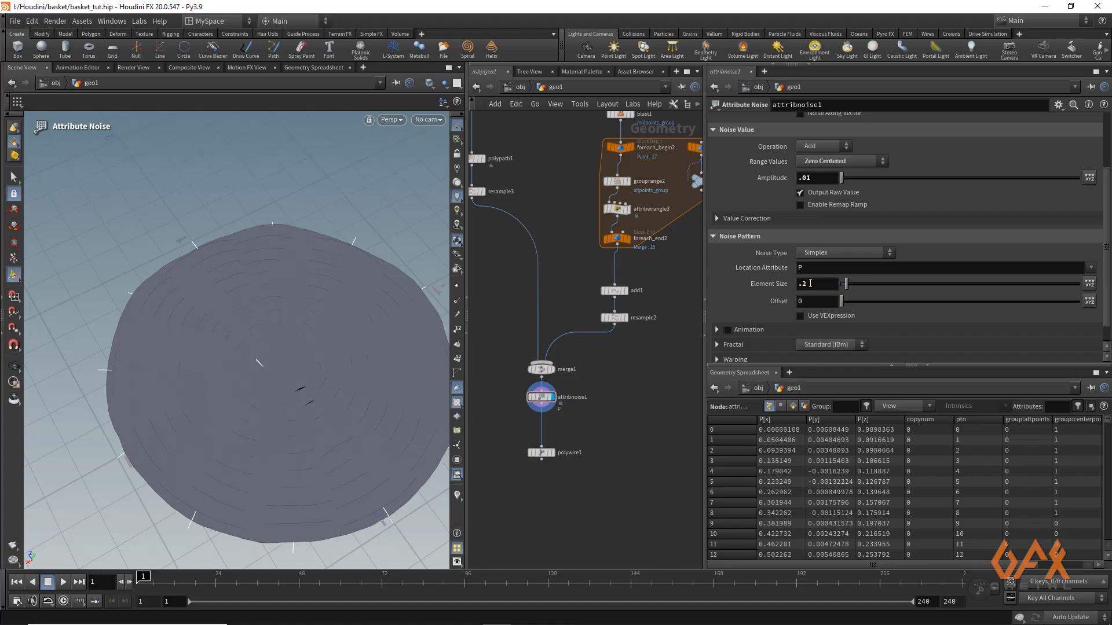
{"action": "left_click", "coordinate": [551, 453]}
{"action": "left_click", "coordinate": [536, 452]}
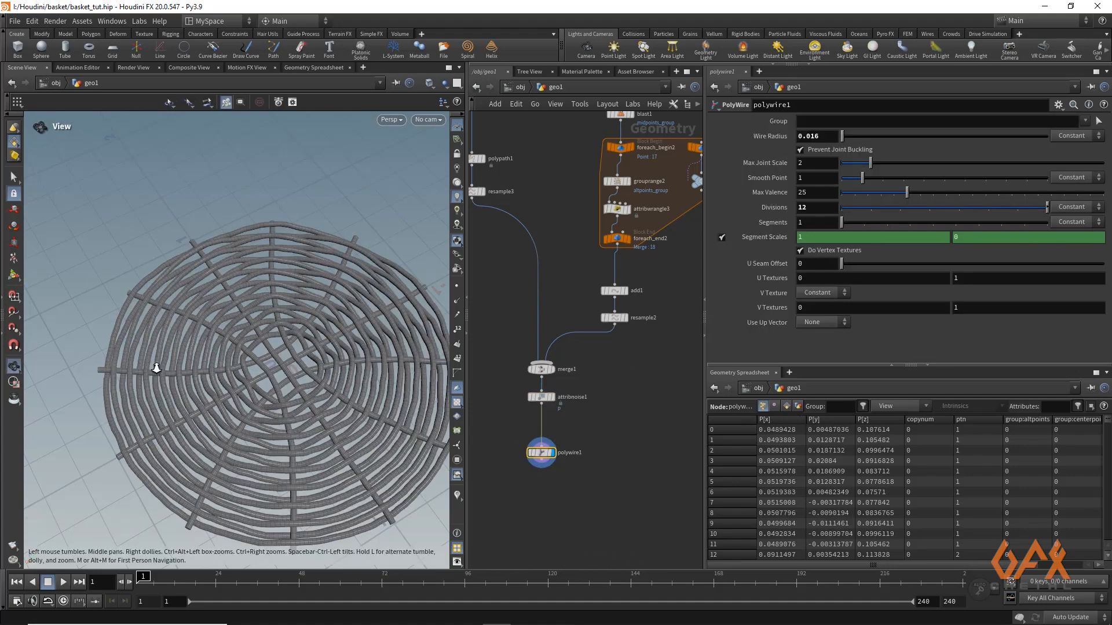
{"action": "right_click_drag", "start_coordinate": [154, 367], "coordinate": [176, 384], "text": "alt"}
{"action": "left_click_drag", "start_coordinate": [176, 385], "coordinate": [220, 360], "text": "alt"}
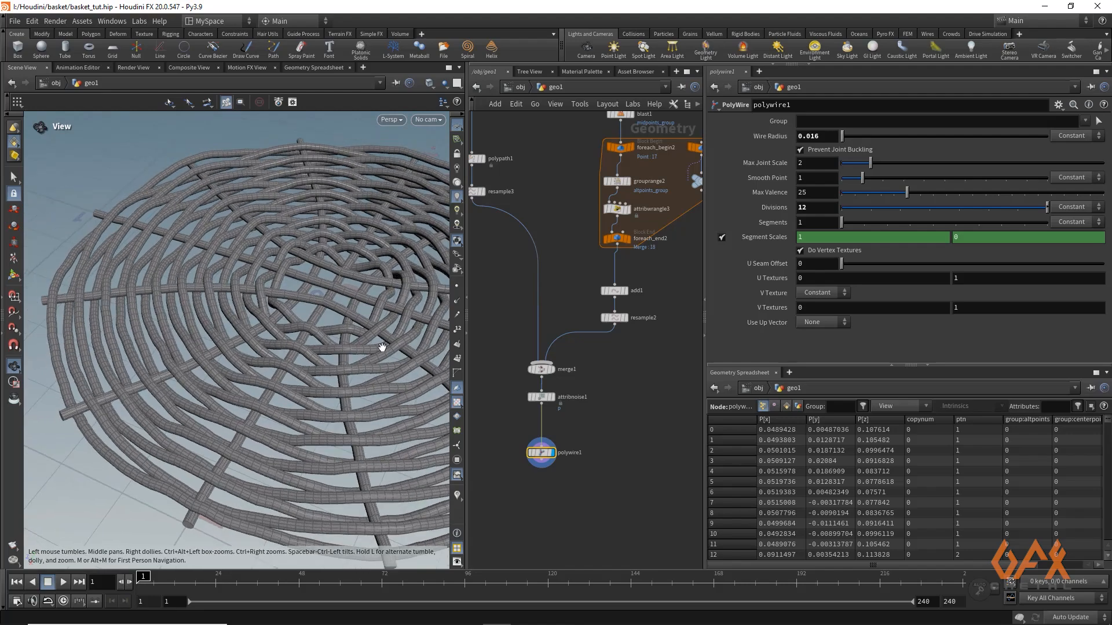
{"action": "key", "text": "Return"}
Compare the weave with and without noise by briefly bypassing the Attribute Noise node
{"action": "left_click", "coordinate": [528, 386]}
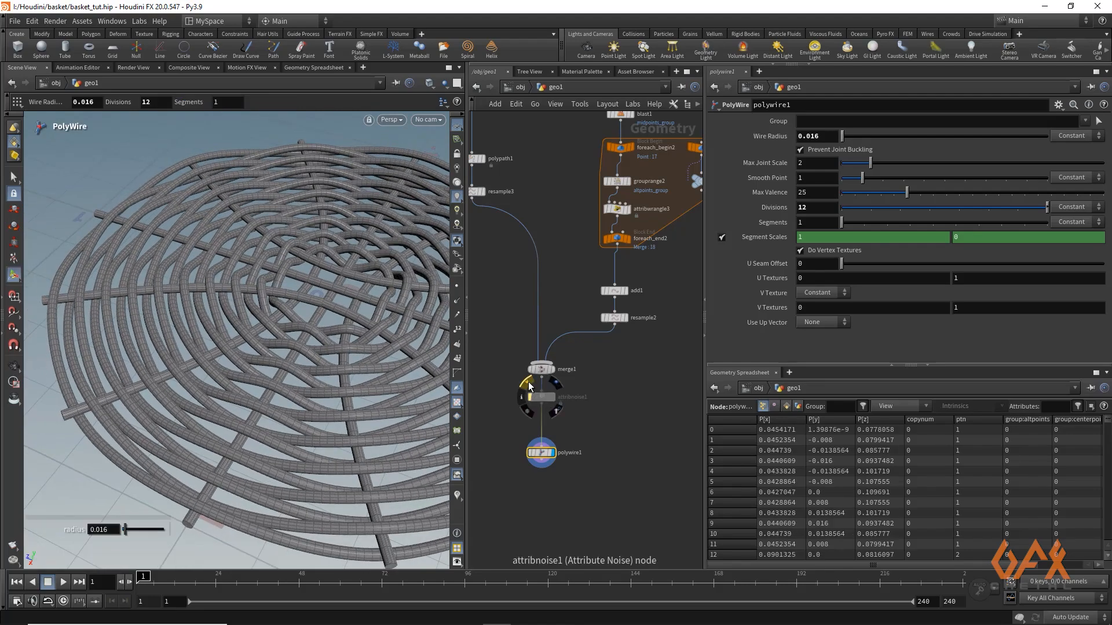
{"action": "left_click", "coordinate": [528, 387]}
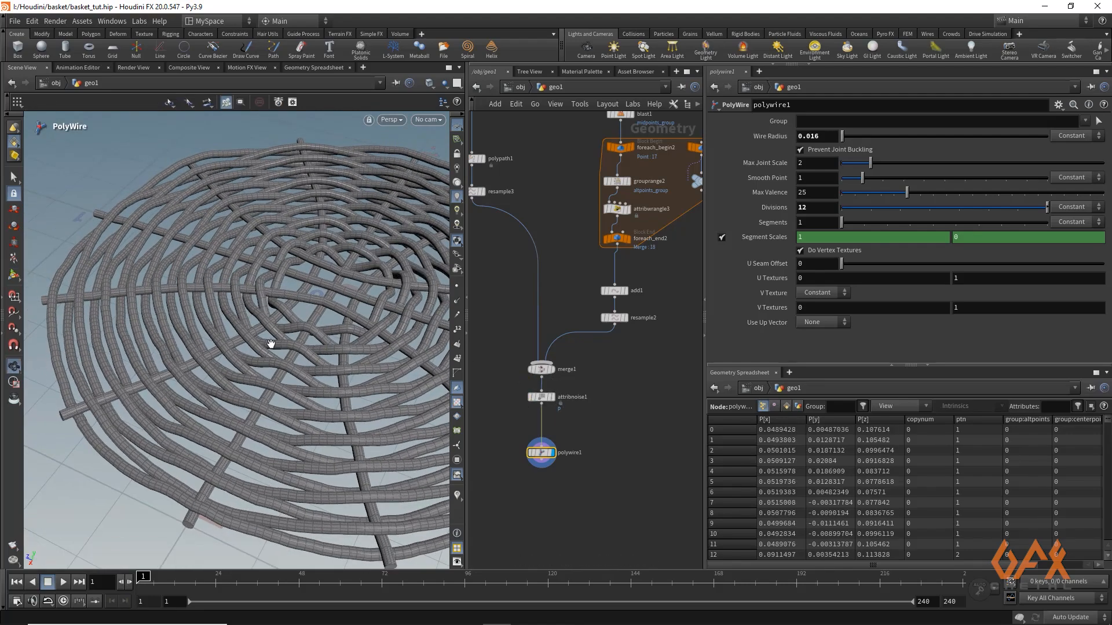
{"action": "right_click_drag", "start_coordinate": [270, 346], "coordinate": [226, 333], "text": "alt"}
{"action": "left_click_drag", "start_coordinate": [226, 332], "coordinate": [294, 358]}
{"action": "key", "text": "Return"}
Add a Null node after the PolyWire and rename it OUT_Base
{"action": "middle_click_drag", "start_coordinate": [541, 472], "coordinate": [534, 360]}
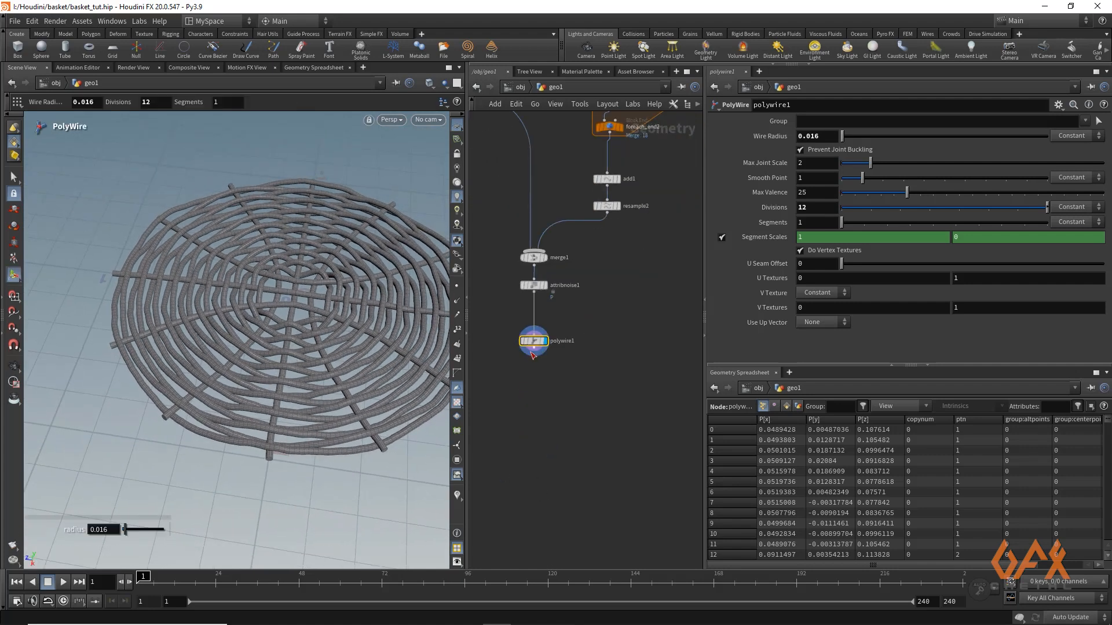
{"action": "left_click_drag", "start_coordinate": [533, 358], "coordinate": [534, 406]}
{"action": "key", "text": "Tab"}
{"action": "type", "text": "nul"}
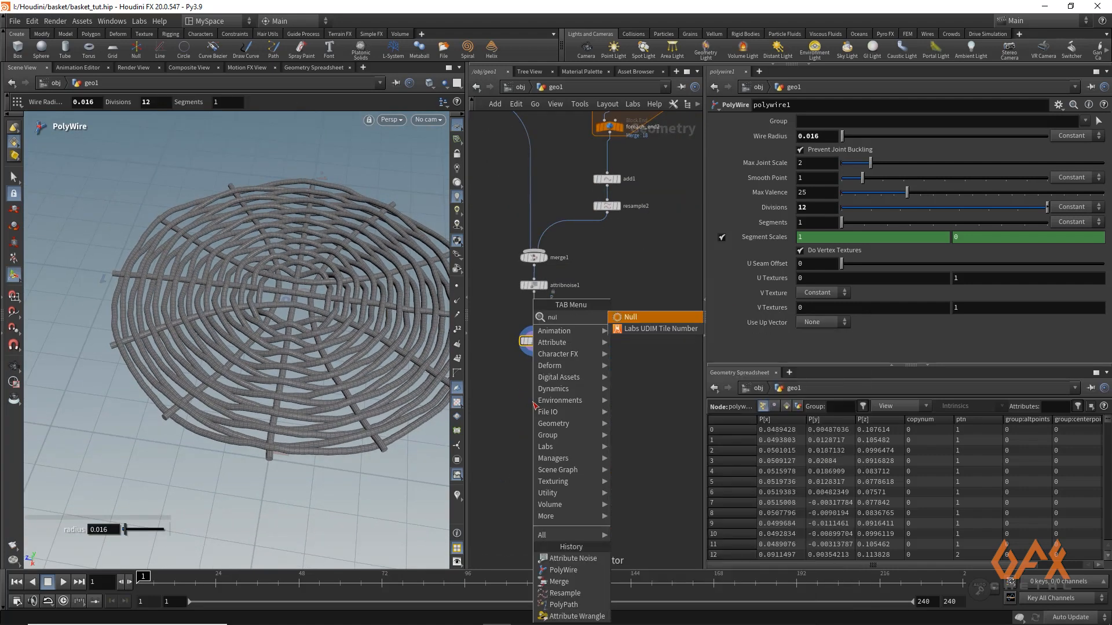
{"action": "key", "text": "Return"}
{"action": "double_click", "coordinate": [565, 401]}
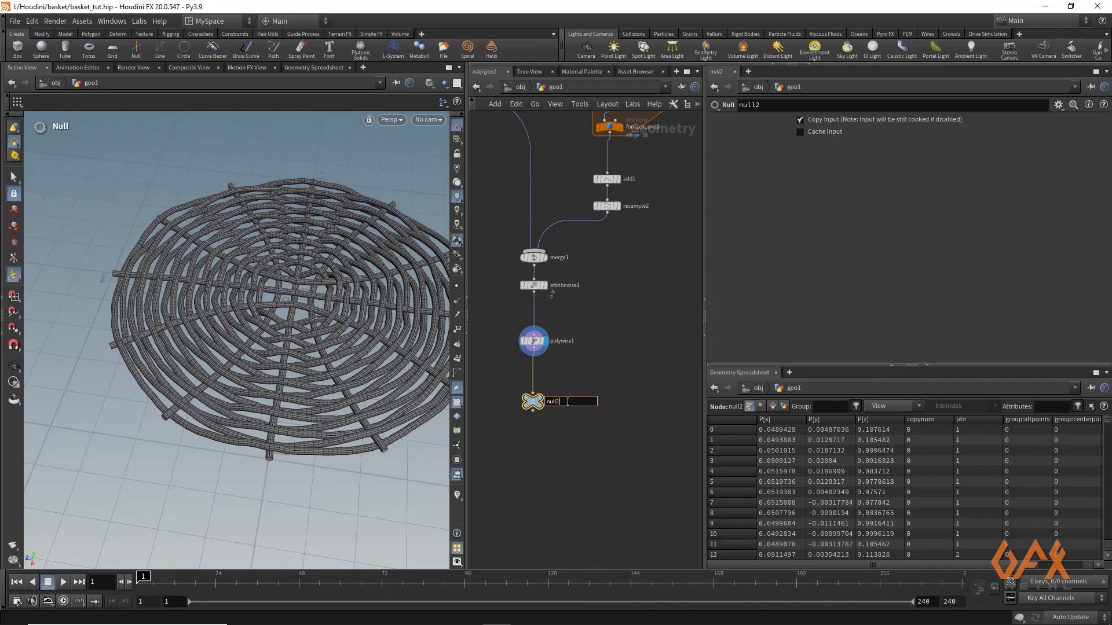
{"action": "type", "text": "ou"}
{"action": "key", "text": "Return"}
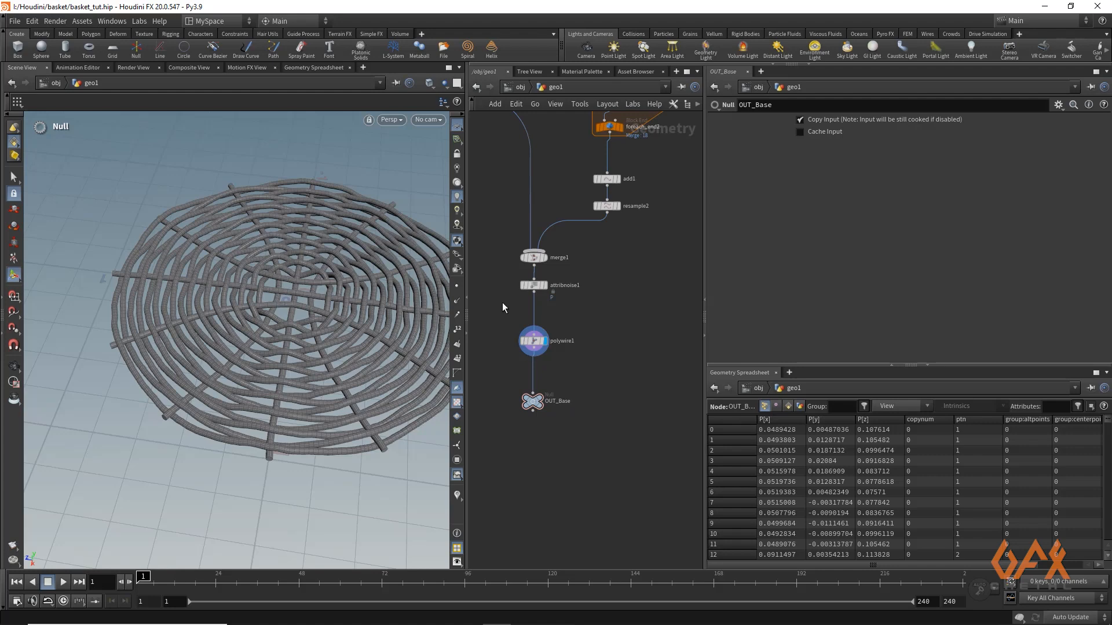
Select all nodes of the base network, widen the network editor and enclose the nodes in a network box
{"action": "scroll", "coordinate": [503, 385], "scroll_direction": "down", "scroll_amount": 6}
{"action": "middle_click_drag", "start_coordinate": [501, 381], "coordinate": [523, 397]}
{"action": "scroll", "coordinate": [531, 429], "scroll_direction": "down", "scroll_amount": 2}
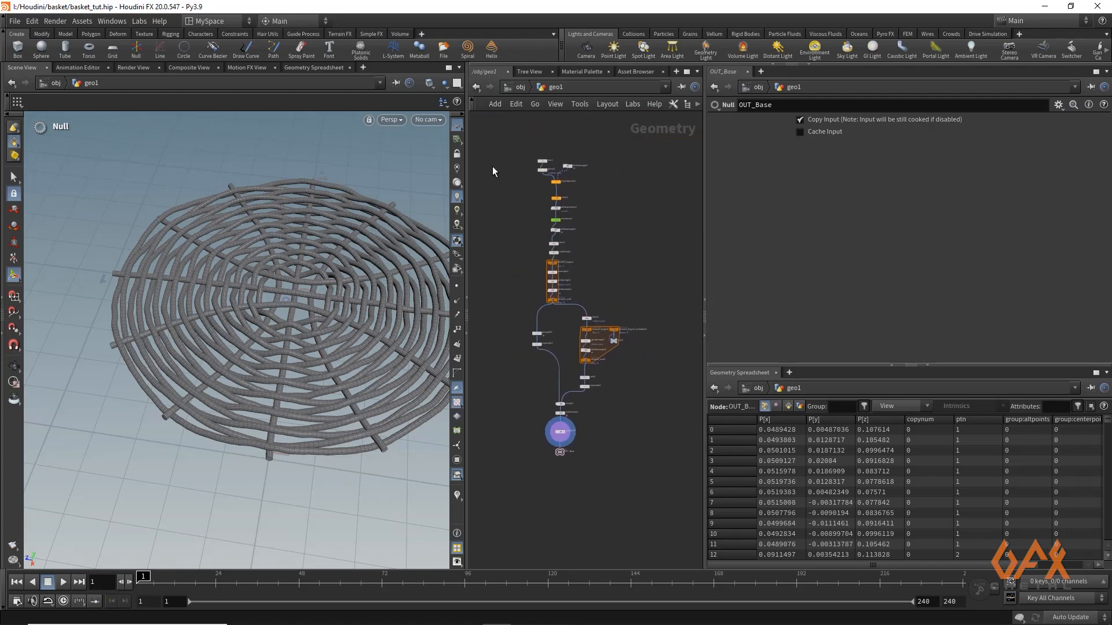
{"action": "left_click_drag", "start_coordinate": [503, 137], "coordinate": [651, 493]}
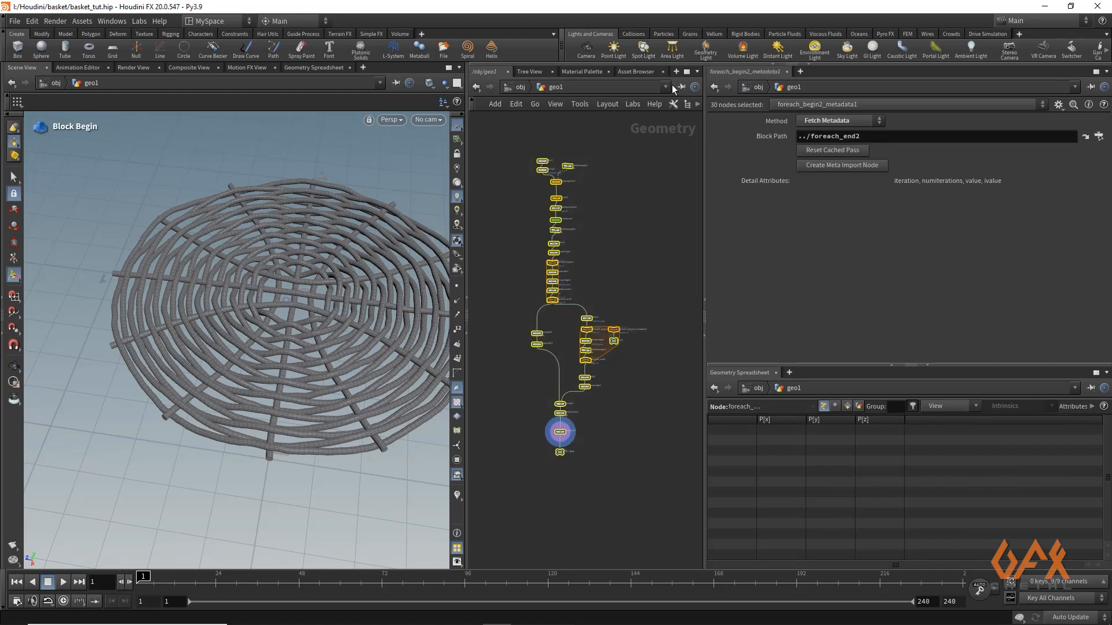
{"action": "left_click_drag", "start_coordinate": [699, 116], "coordinate": [755, 119]}
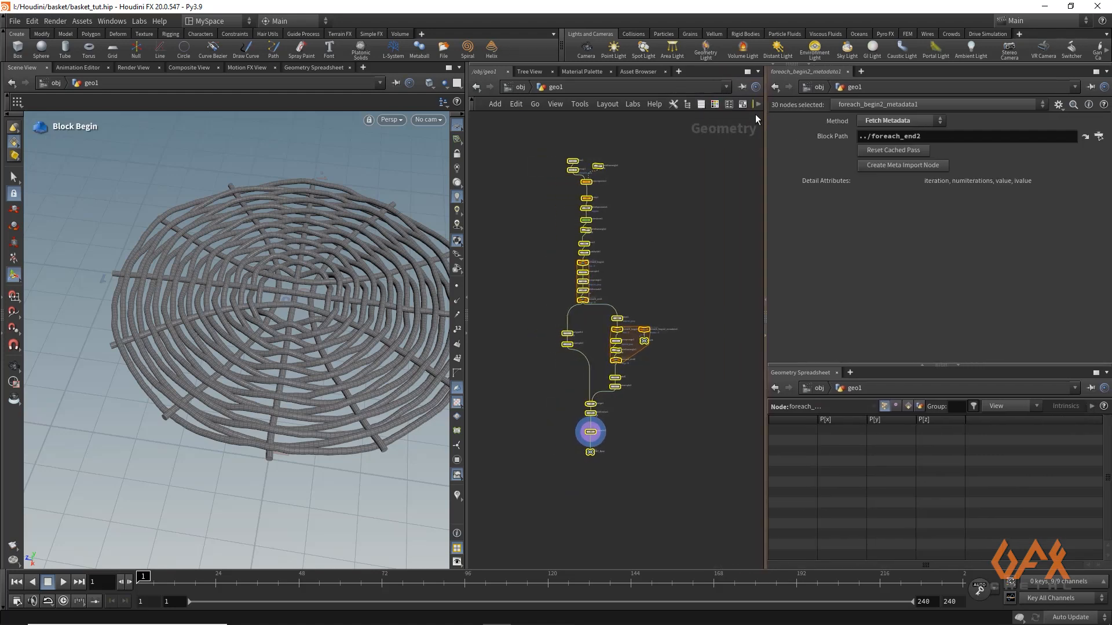
{"action": "key", "text": "shift+o"}
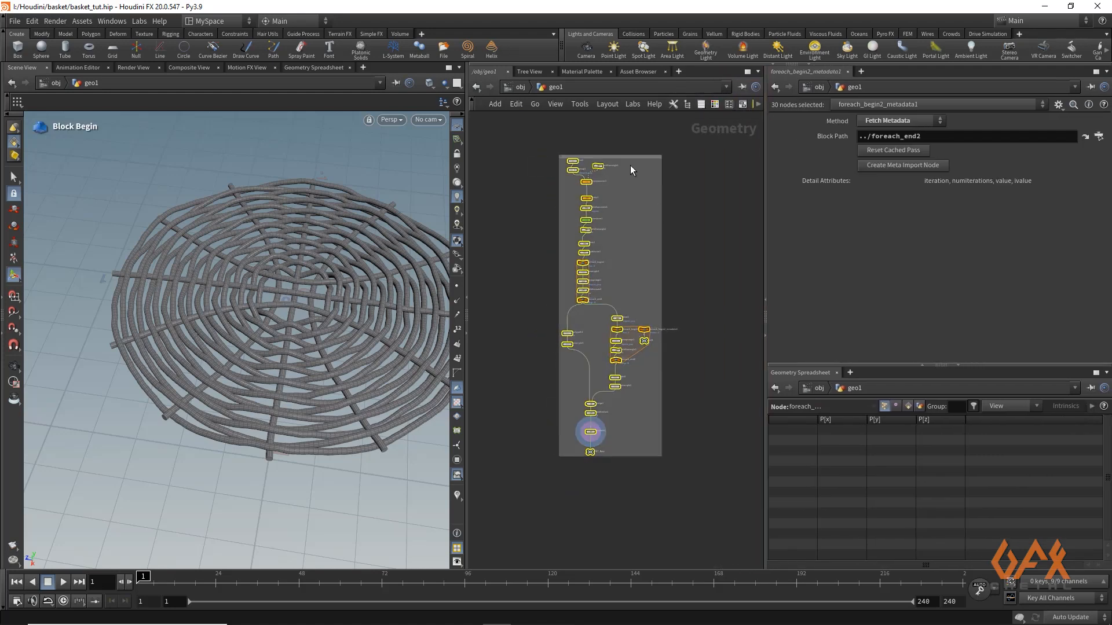
Enlarge the network box on all sides so the base nodes have more margin, and clear the node selection
{"action": "left_click_drag", "start_coordinate": [627, 155], "coordinate": [626, 146]}
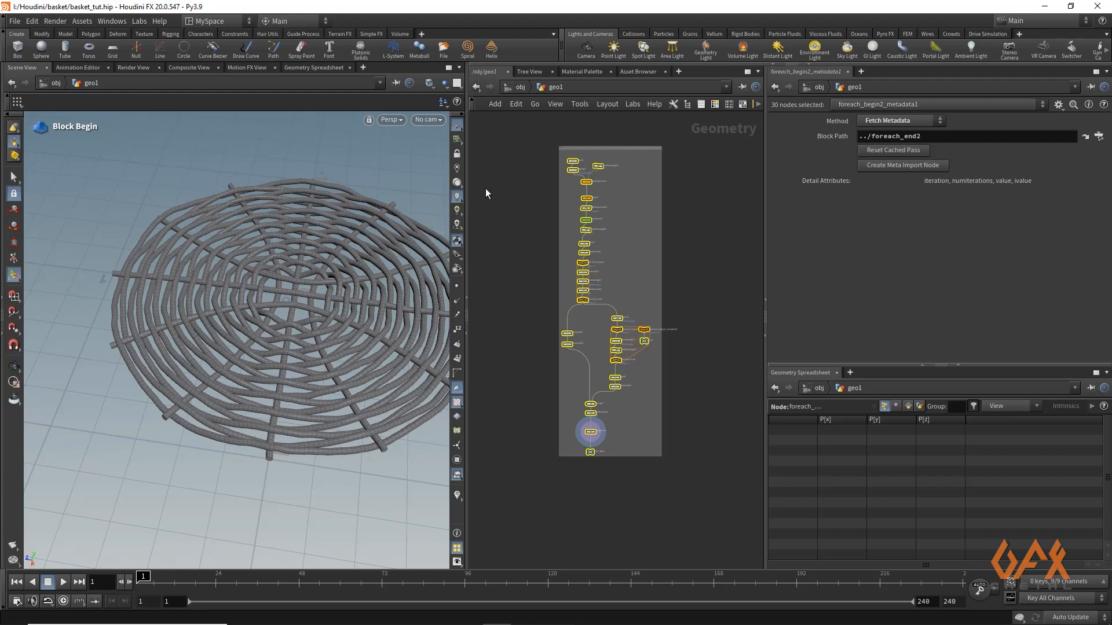
{"action": "left_click_drag", "start_coordinate": [559, 186], "coordinate": [541, 186]}
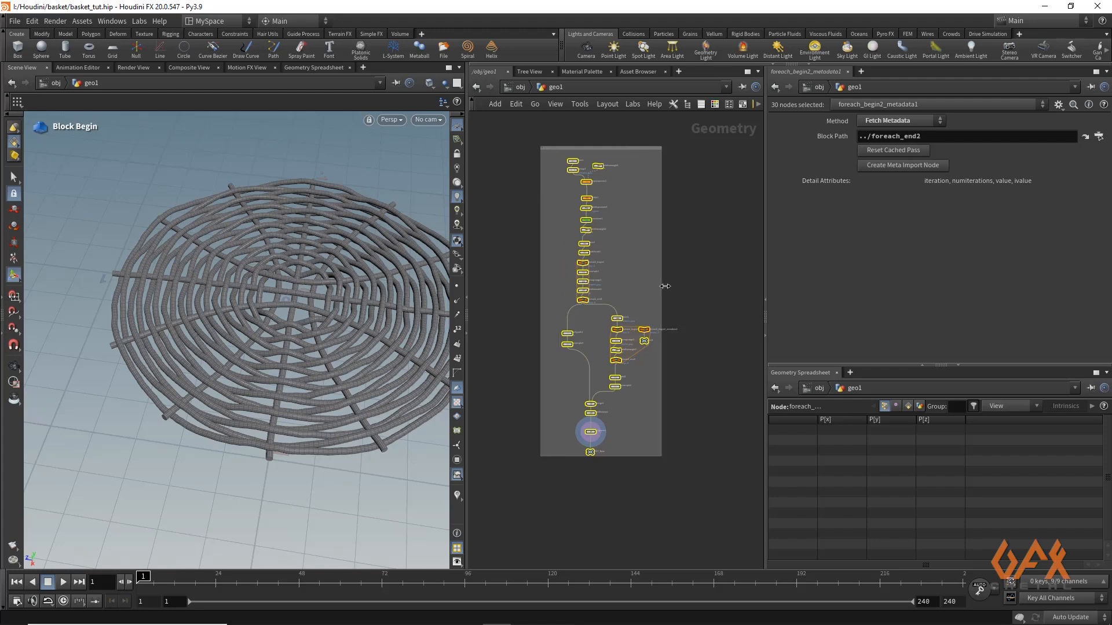
{"action": "left_click_drag", "start_coordinate": [665, 286], "coordinate": [673, 287]}
{"action": "left_click_drag", "start_coordinate": [669, 468], "coordinate": [670, 471]}
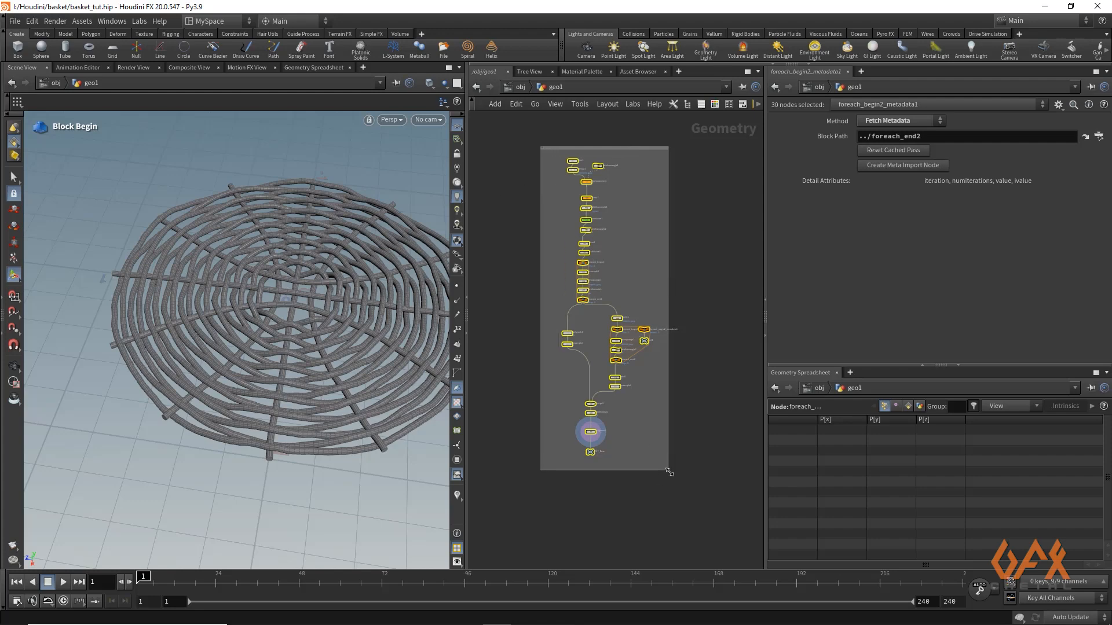
{"action": "left_click", "coordinate": [600, 506]}
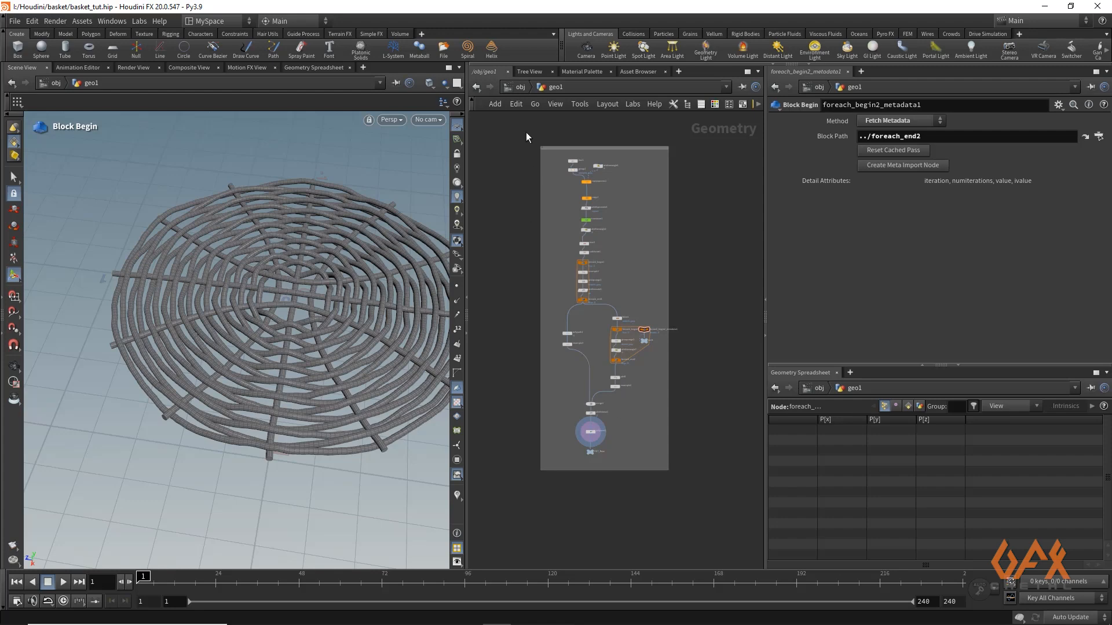
Compare the new base with the finished basket at object level, then return inside geo1
{"action": "left_click", "coordinate": [520, 87]}
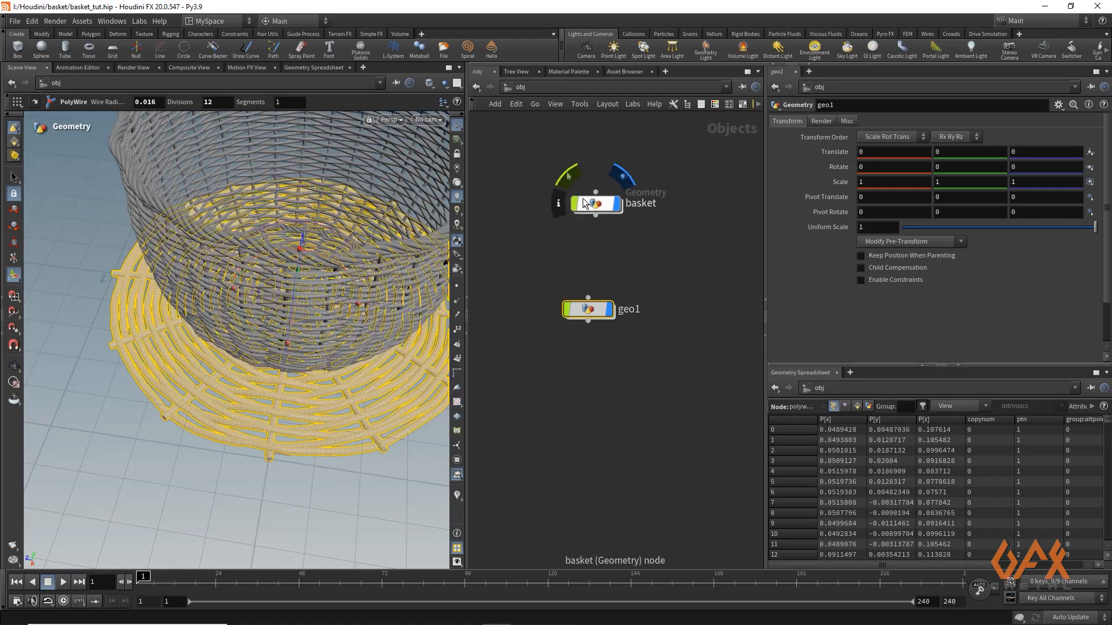
{"action": "left_click_drag", "start_coordinate": [184, 151], "coordinate": [202, 135]}
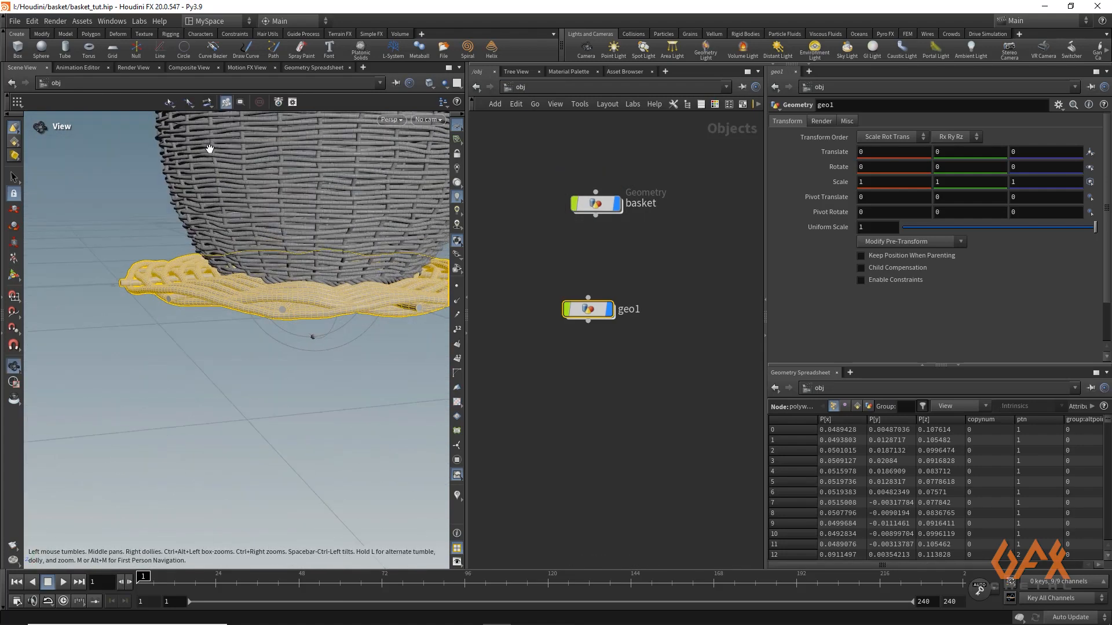
{"action": "double_click", "coordinate": [588, 309]}
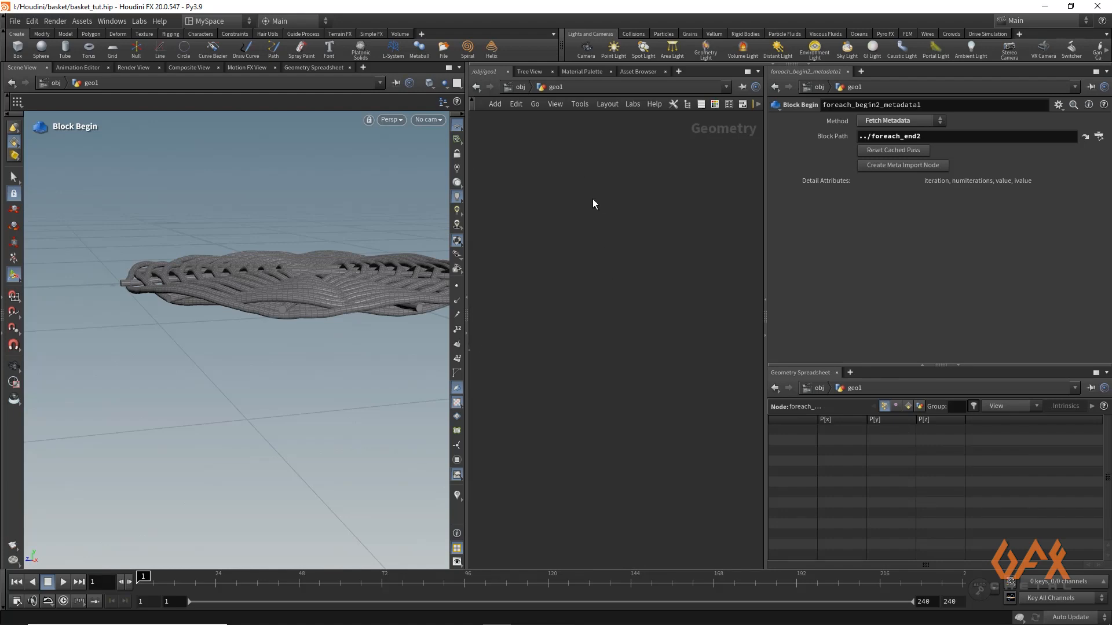
Add a polygon Circle node in an empty area of the geo1 network and orient it to the ZX Plane
{"action": "key", "text": "Tab"}
{"action": "type", "text": "cir"}
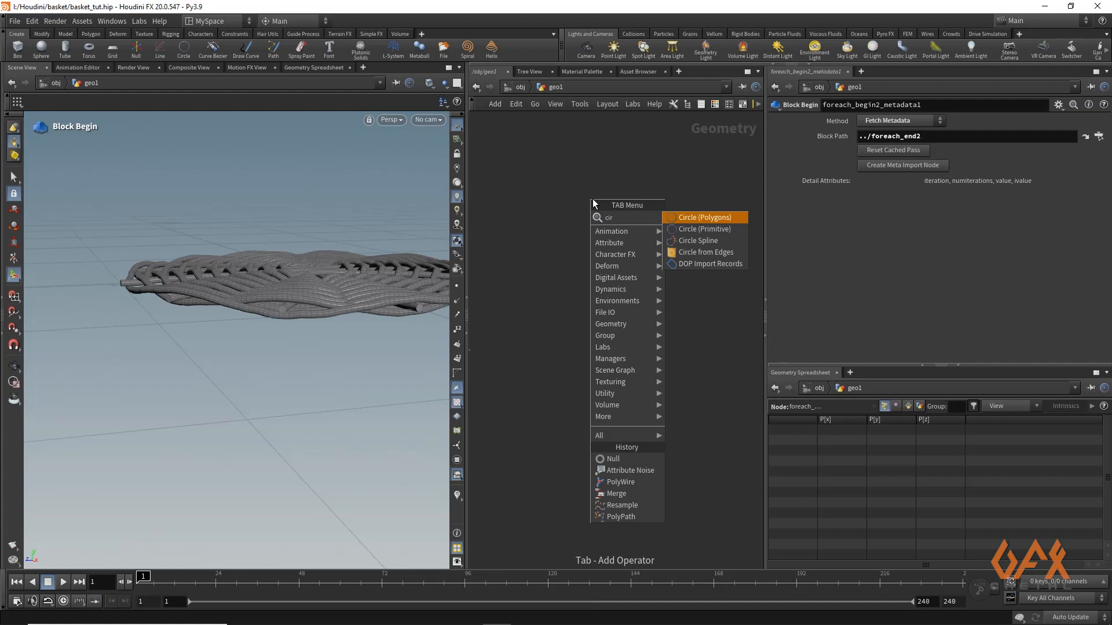
{"action": "key", "text": "Return"}
{"action": "left_click", "coordinate": [672, 231]}
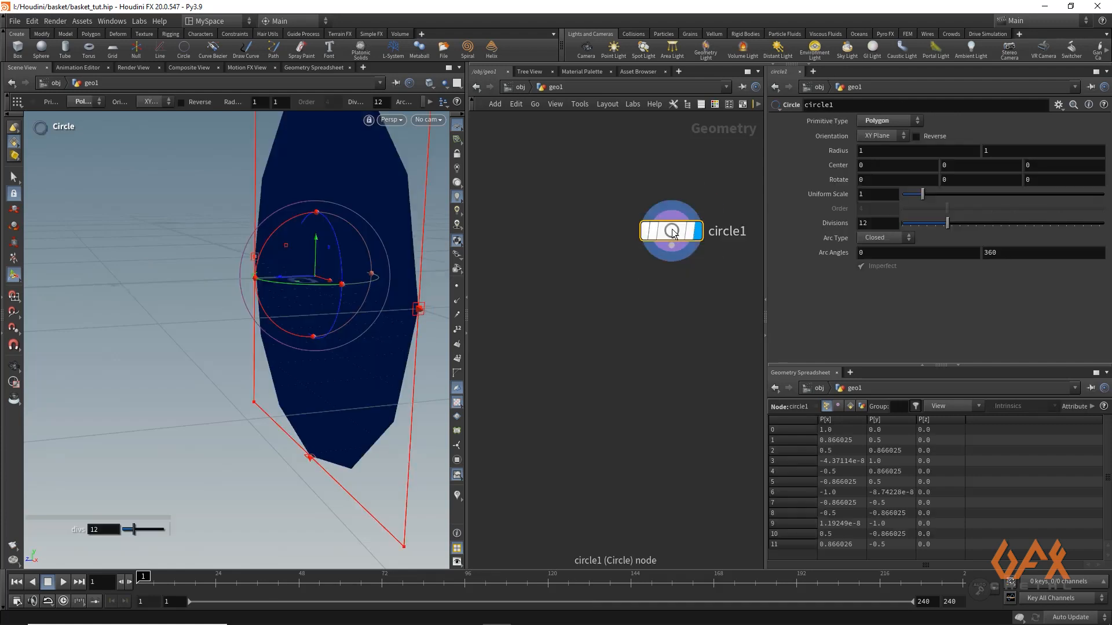
{"action": "left_click", "coordinate": [870, 137]}
{"action": "left_click", "coordinate": [871, 169]}
Set the circle's X rotation to 180 and its divisions to 32
{"action": "left_click", "coordinate": [869, 180]}
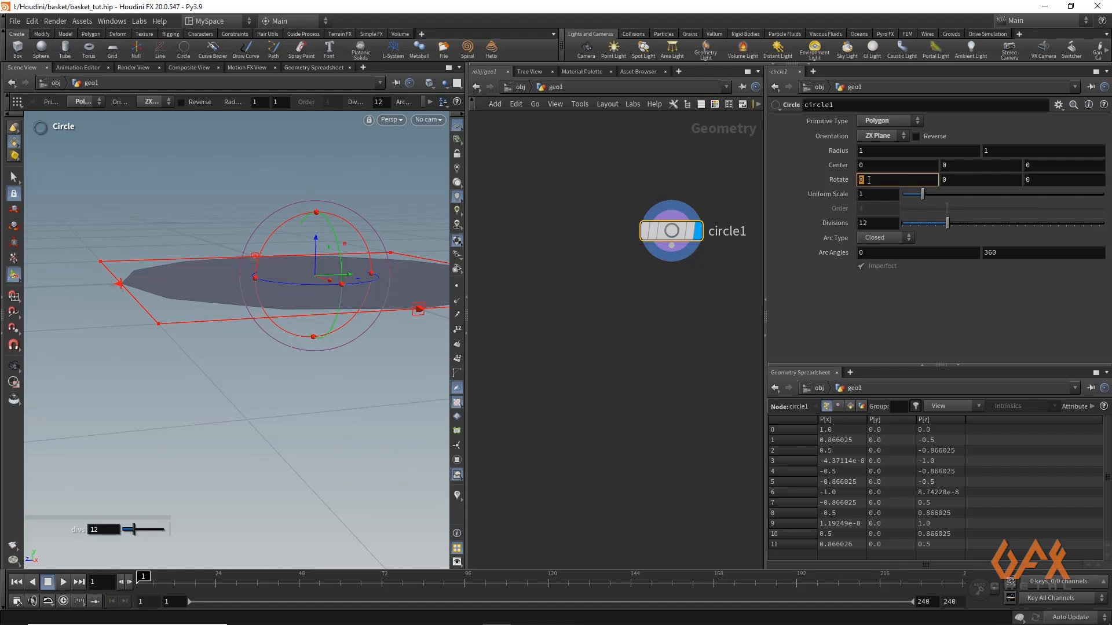
{"action": "type", "text": "180"}
{"action": "key", "text": "Return"}
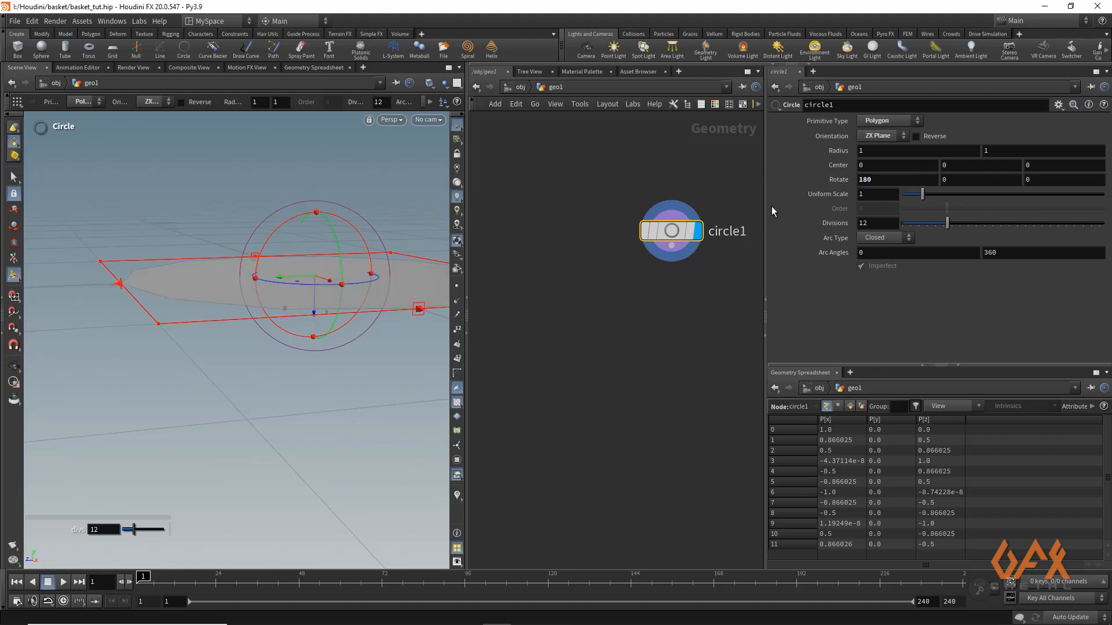
{"action": "scroll", "coordinate": [219, 239], "scroll_direction": "down", "scroll_amount": 2}
{"action": "left_click_drag", "start_coordinate": [219, 239], "coordinate": [171, 313], "text": "alt"}
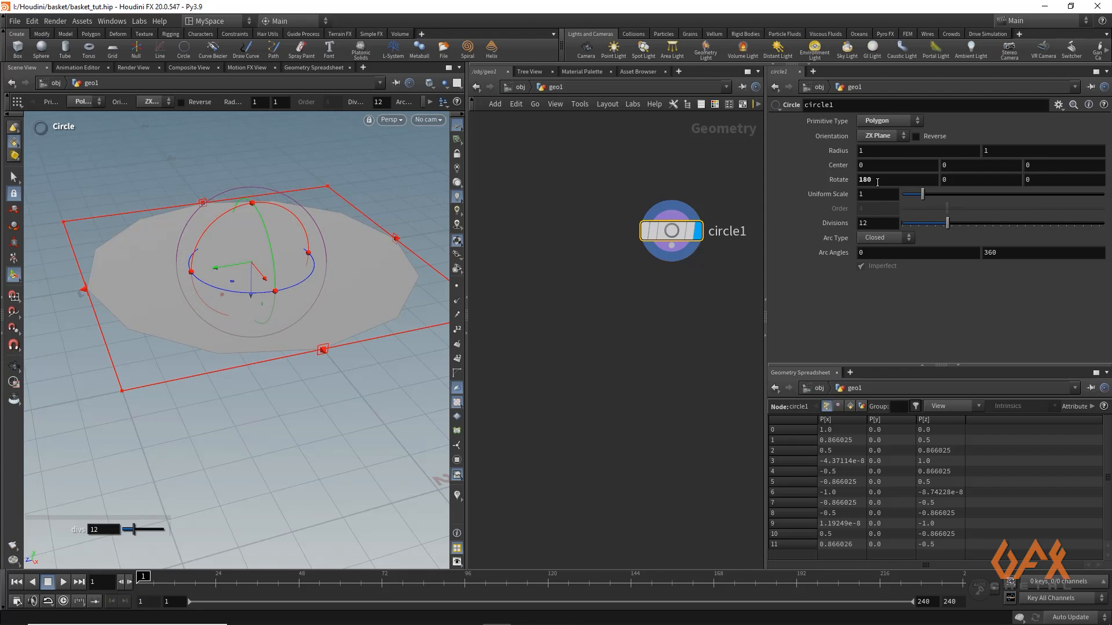
{"action": "left_click", "coordinate": [868, 222]}
{"action": "type", "text": "32"}
{"action": "key", "text": "Return"}
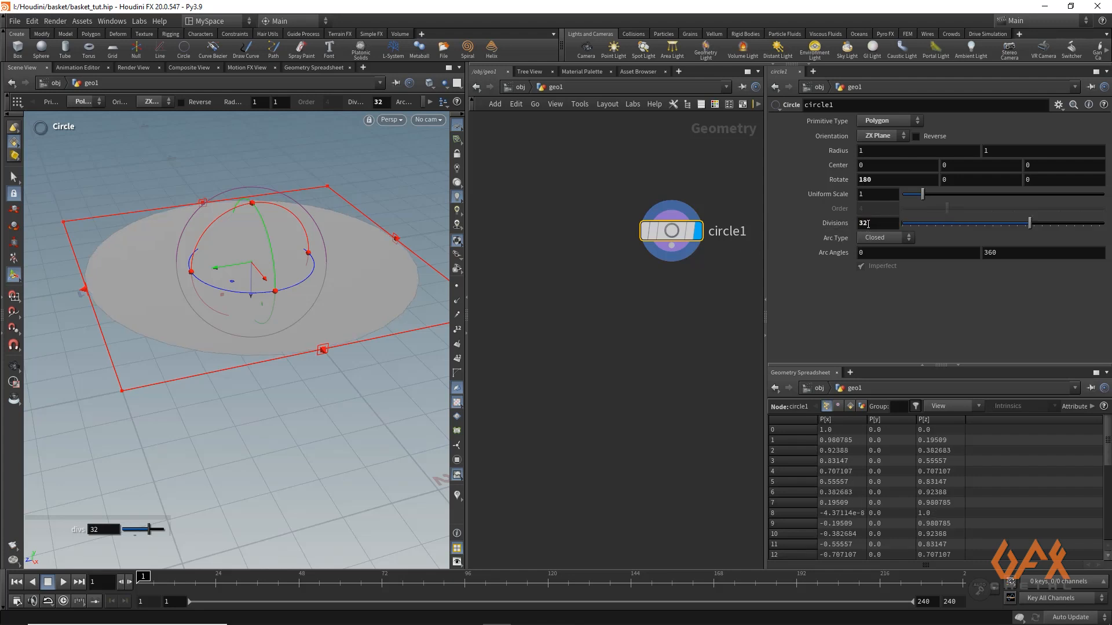
Add a Line node beside the circle node
{"action": "middle_click_drag", "start_coordinate": [713, 280], "coordinate": [580, 288]}
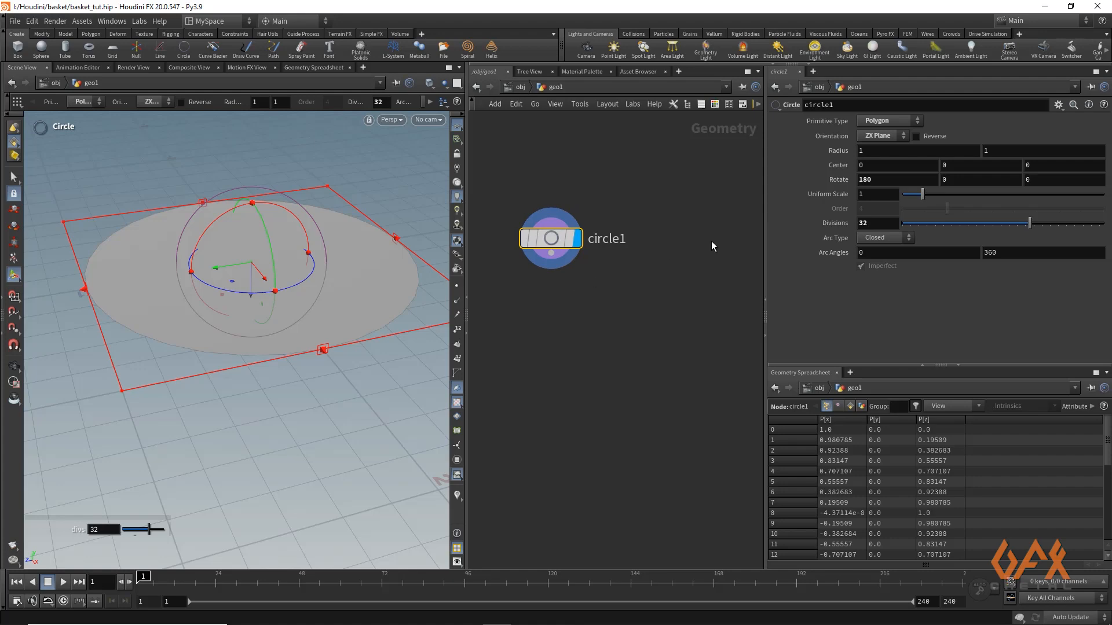
{"action": "key", "text": "Tab"}
{"action": "type", "text": "line"}
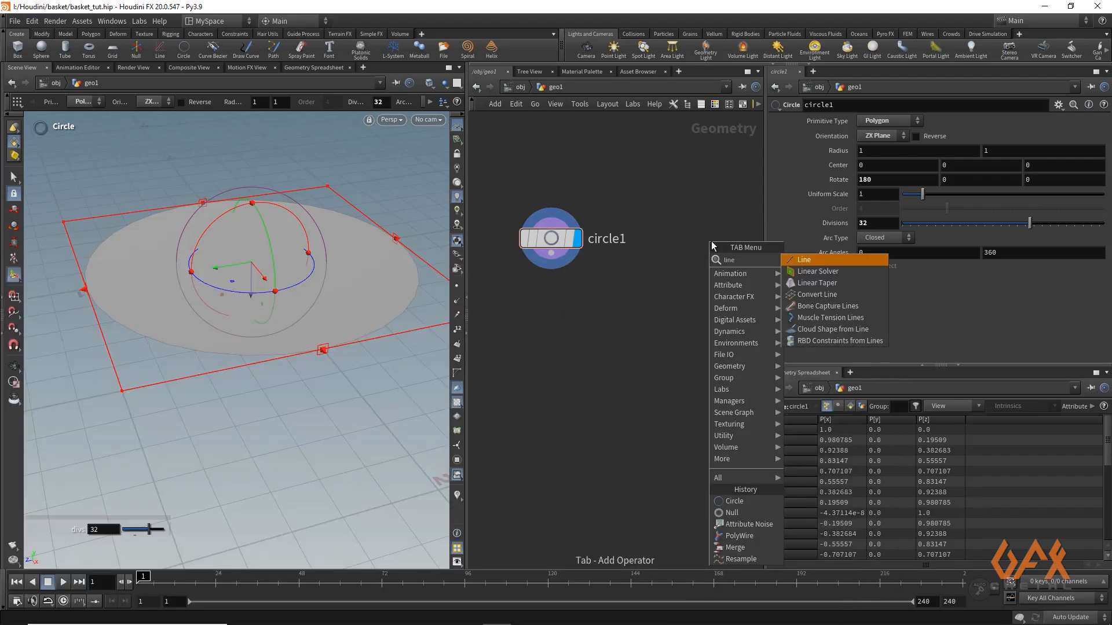
{"action": "key", "text": "Return"}
{"action": "left_click", "coordinate": [712, 241]}
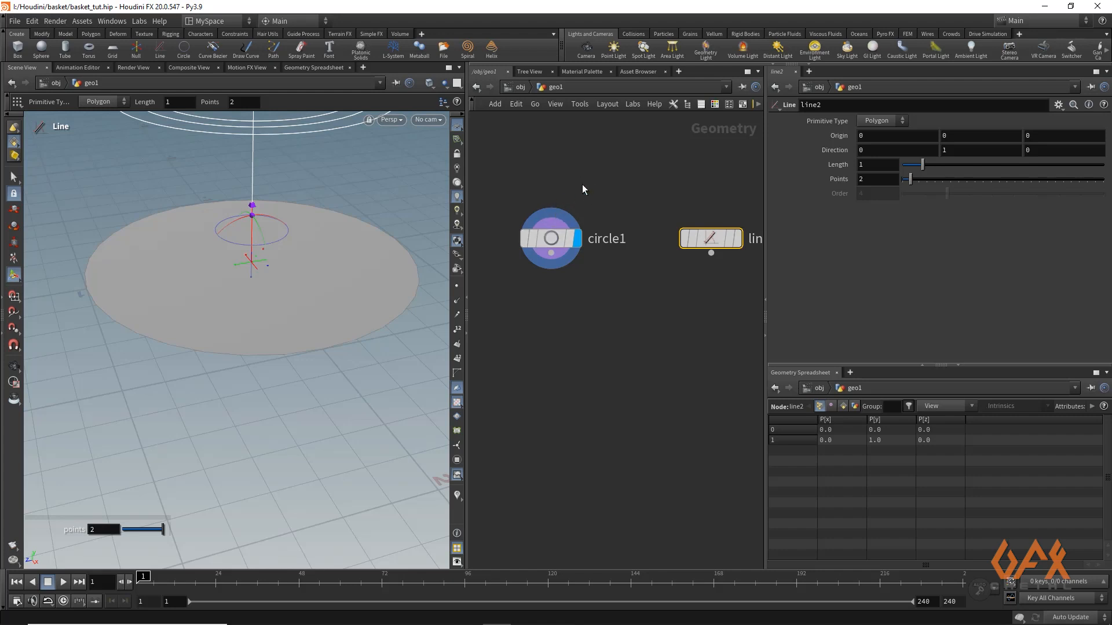
Display the new line beside the circle and set its length to 2
{"action": "mouse_move", "coordinate": [557, 228]}
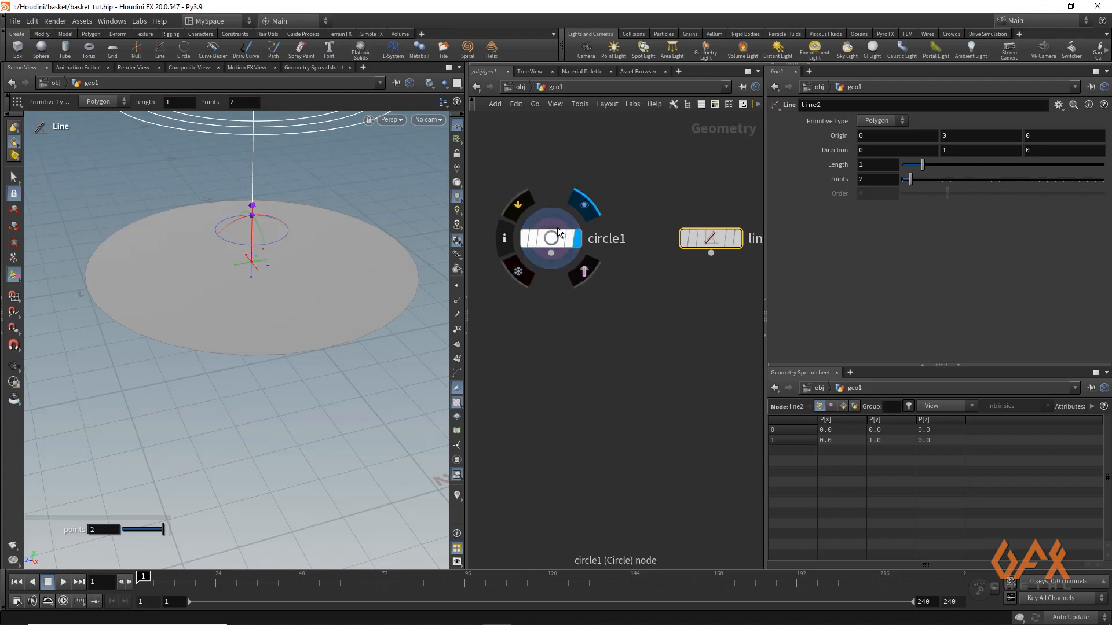
{"action": "middle_click_drag", "start_coordinate": [662, 197], "coordinate": [632, 190]}
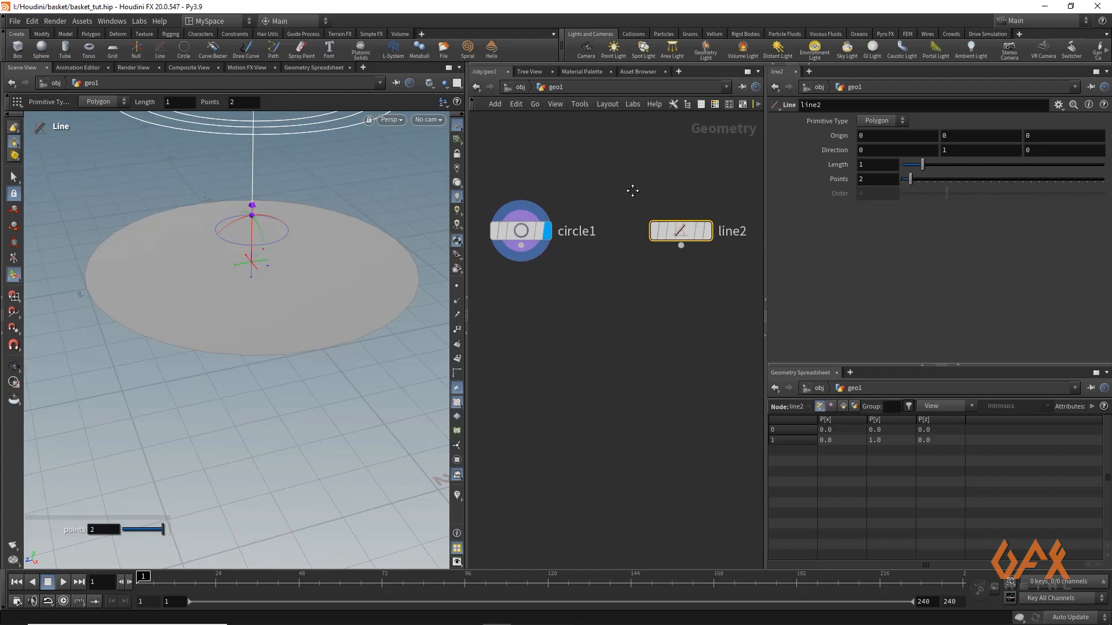
{"action": "mouse_move", "coordinate": [574, 323]}
{"action": "middle_mouse_down"}
{"action": "mouse_move", "coordinate": [598, 310]}
{"action": "mouse_move", "coordinate": [577, 307]}
{"action": "middle_mouse_up"}
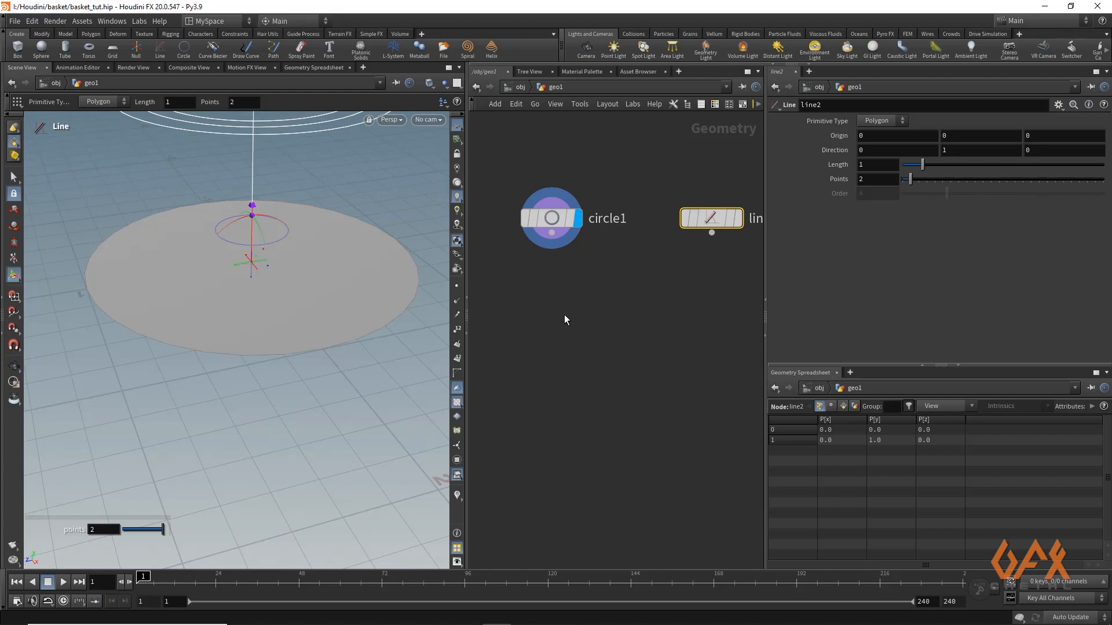
{"action": "middle_click_drag", "start_coordinate": [601, 291], "coordinate": [563, 289]}
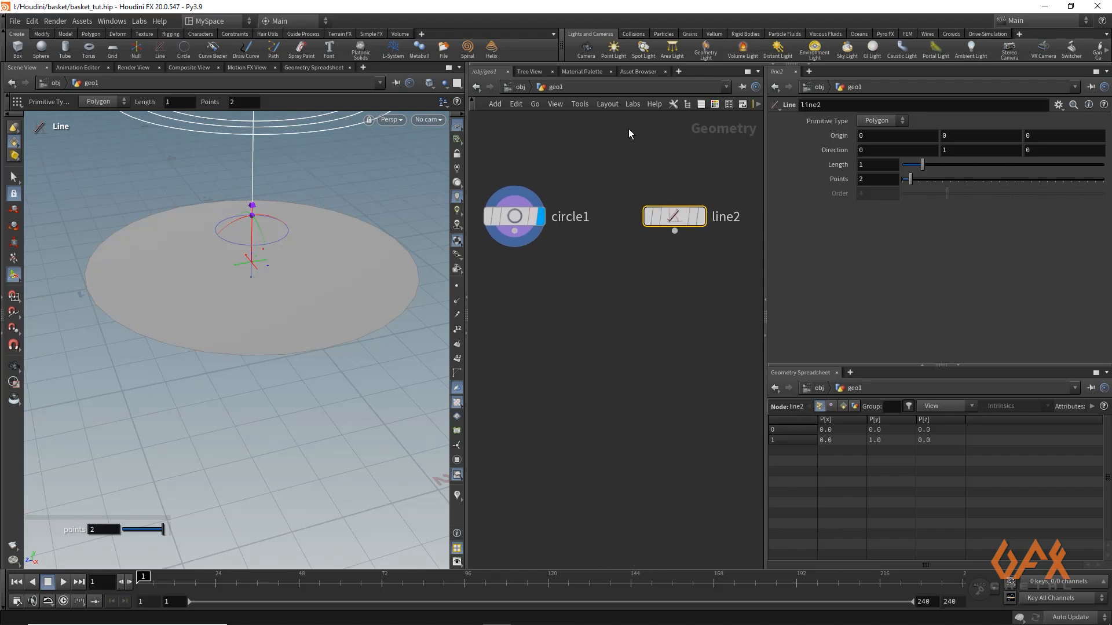
{"action": "left_click", "coordinate": [703, 217]}
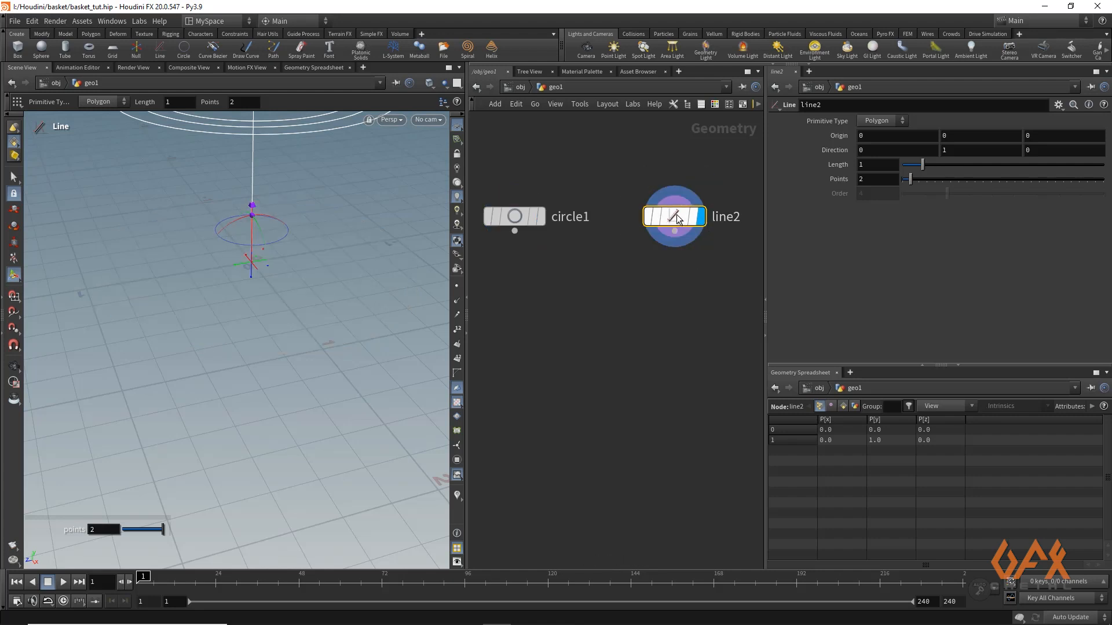
{"action": "double_click", "coordinate": [869, 165]}
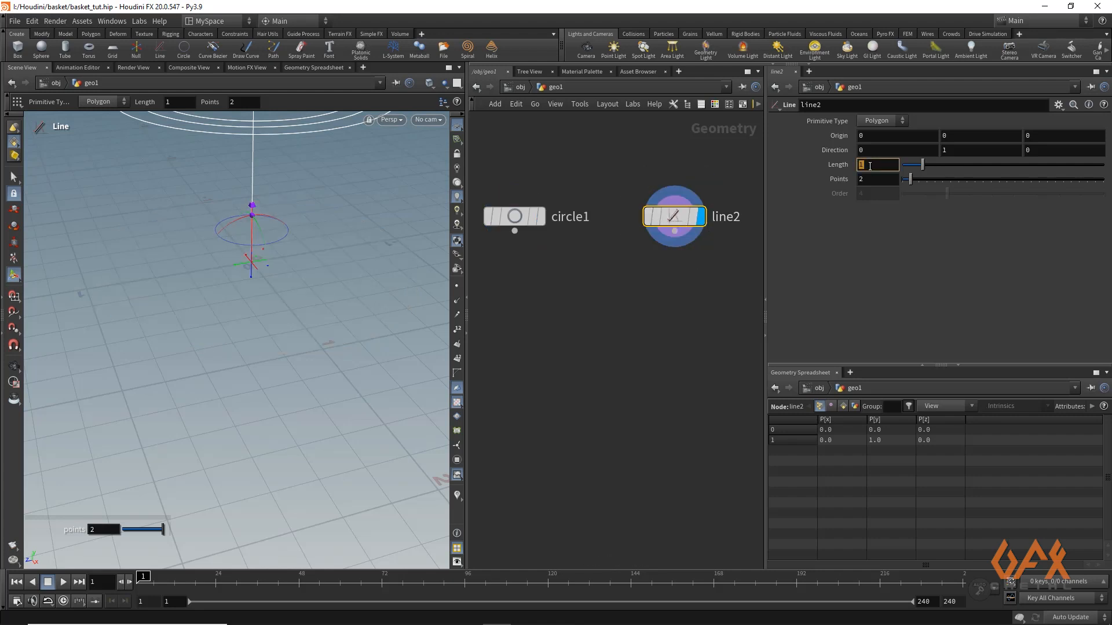
{"action": "type", "text": "2"}
{"action": "key", "text": "Return"}
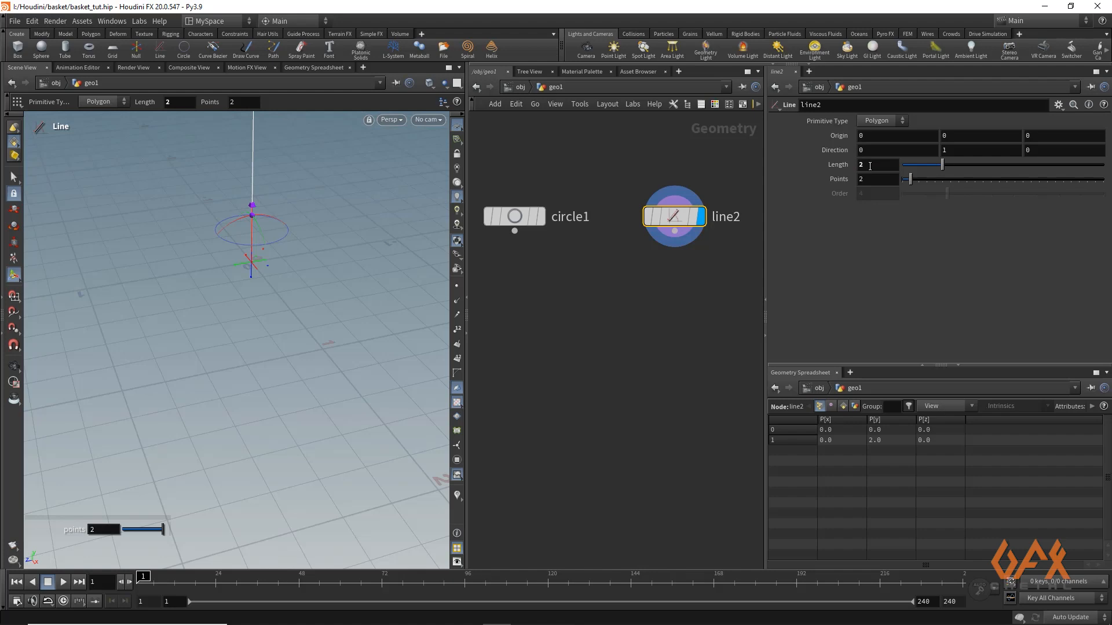
Add a Resample node fed by the output of the length-2 line
{"action": "middle_click_drag", "start_coordinate": [670, 258], "coordinate": [651, 244]}
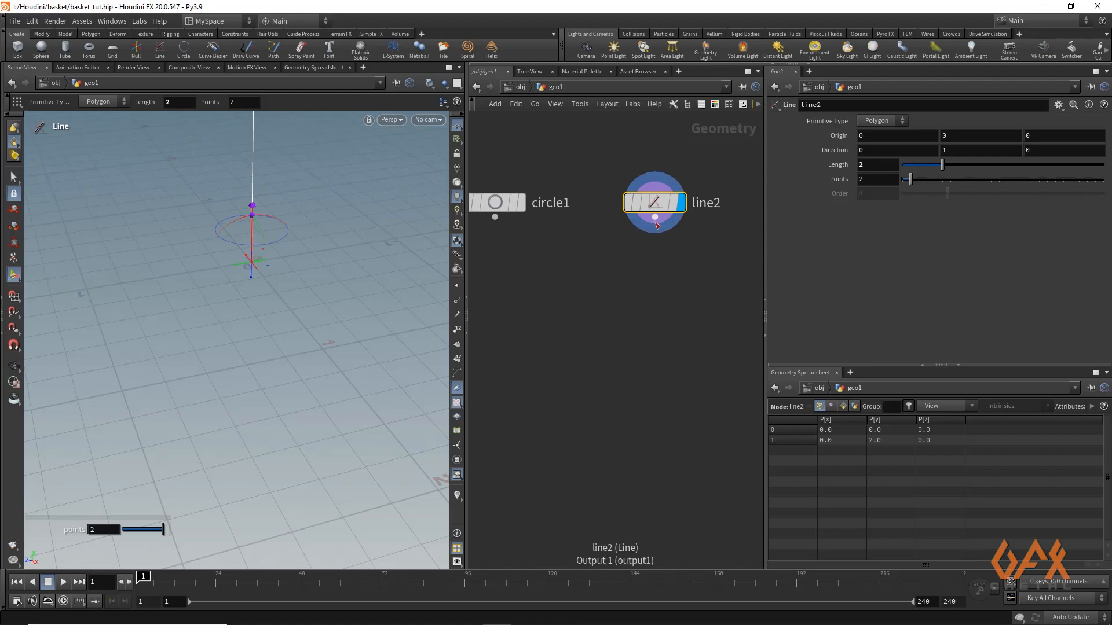
{"action": "left_click_drag", "start_coordinate": [655, 218], "coordinate": [656, 287]}
{"action": "type", "text": "resamp"}
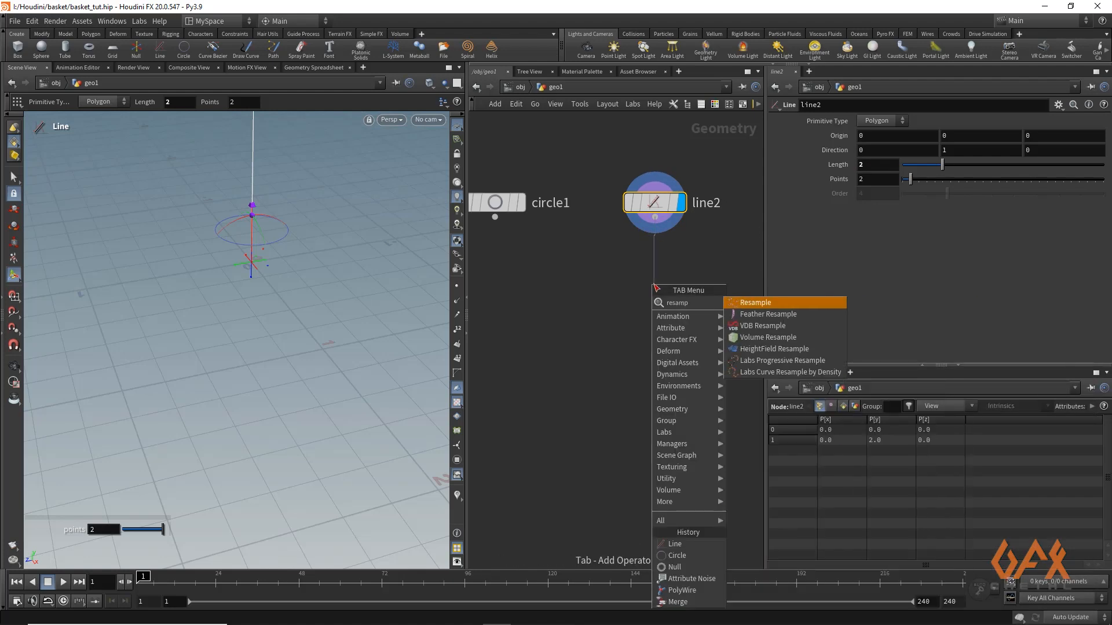
{"action": "key", "text": "Return"}
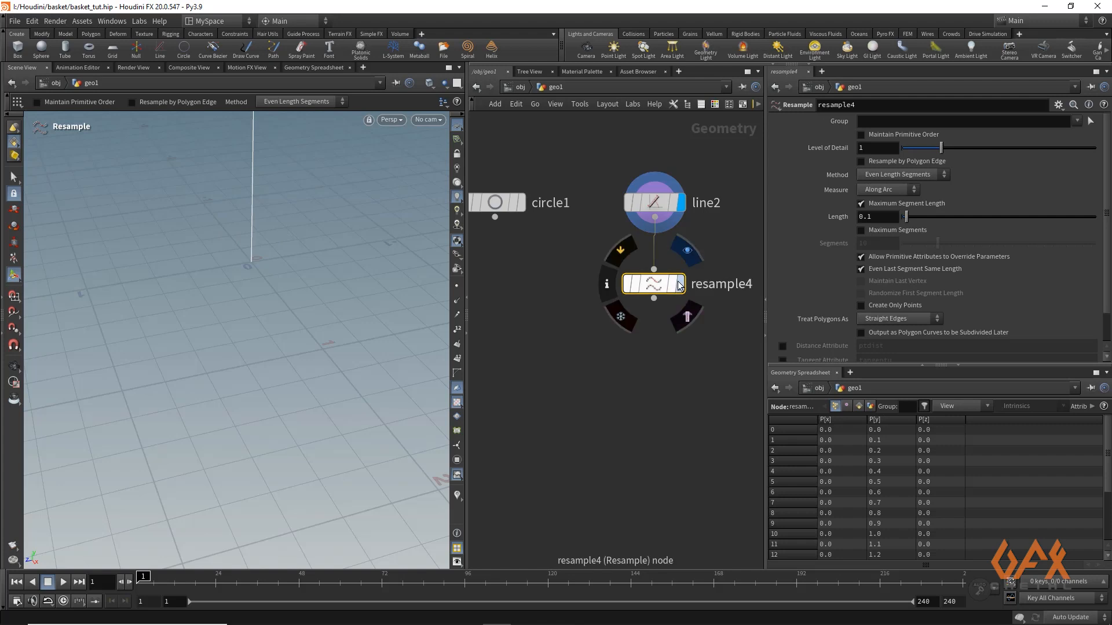
Disable the Resample's Maximum Segment Length, enable Maximum Segments at 50, and enable the Curve U Attribute curveu
{"action": "left_click", "coordinate": [861, 204]}
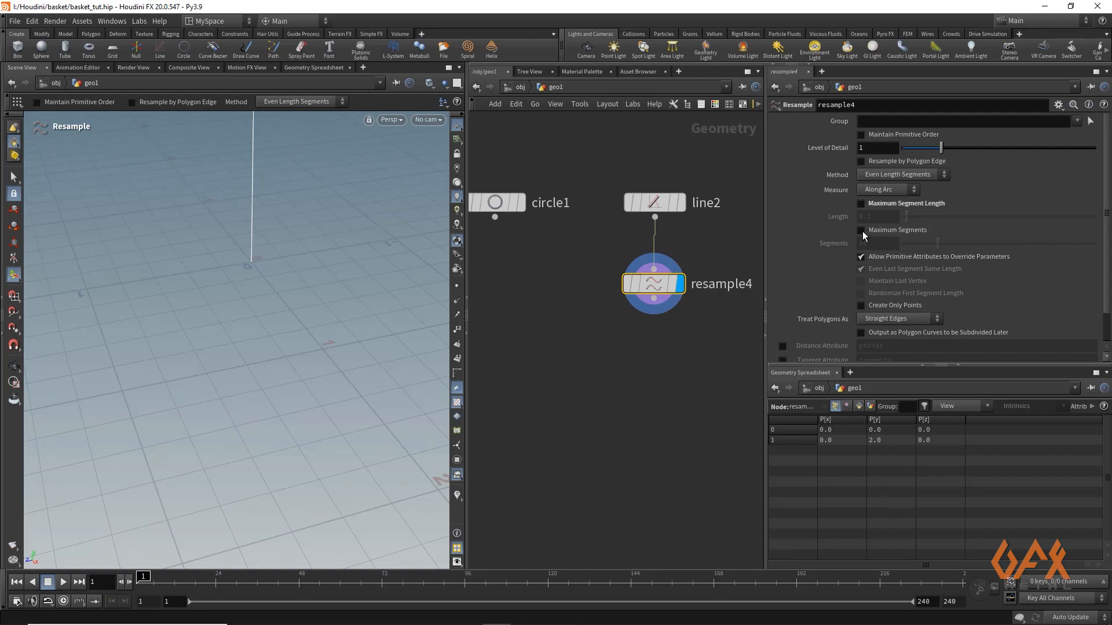
{"action": "left_click", "coordinate": [861, 230]}
{"action": "left_click", "coordinate": [869, 244]}
{"action": "type", "text": "50"}
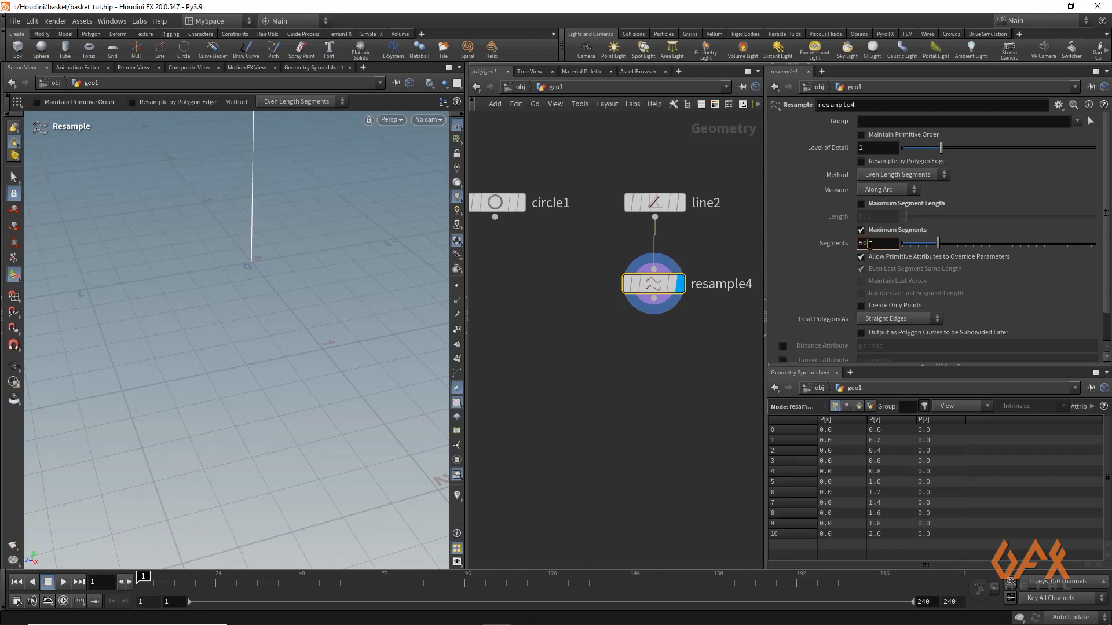
{"action": "key", "text": "Return"}
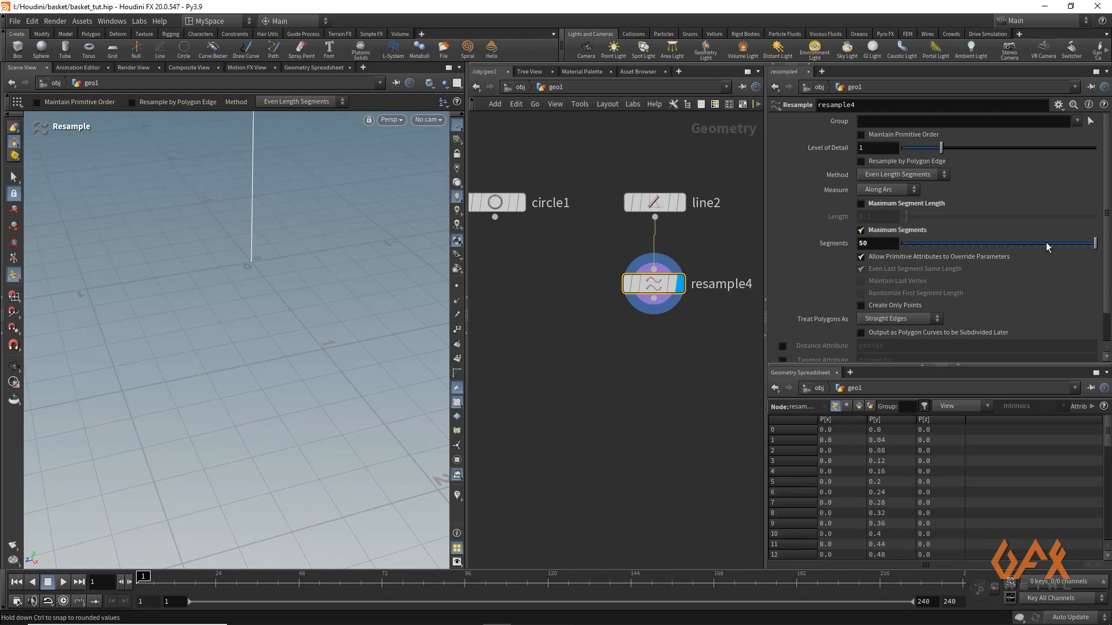
{"action": "scroll", "coordinate": [1107, 293], "scroll_direction": "down", "scroll_amount": 1}
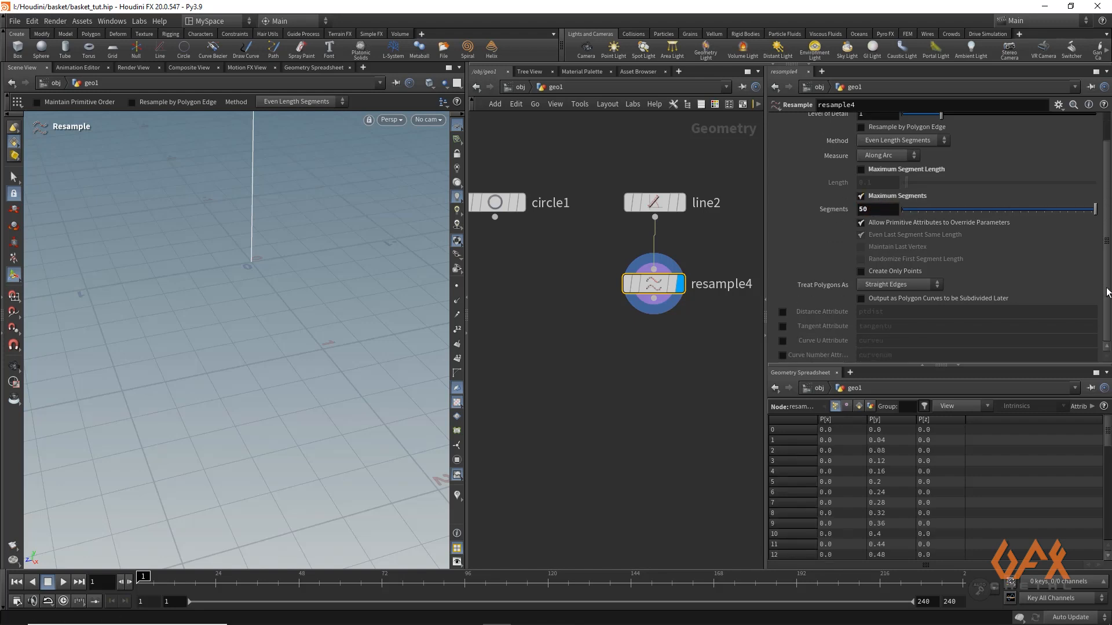
{"action": "left_click", "coordinate": [782, 341]}
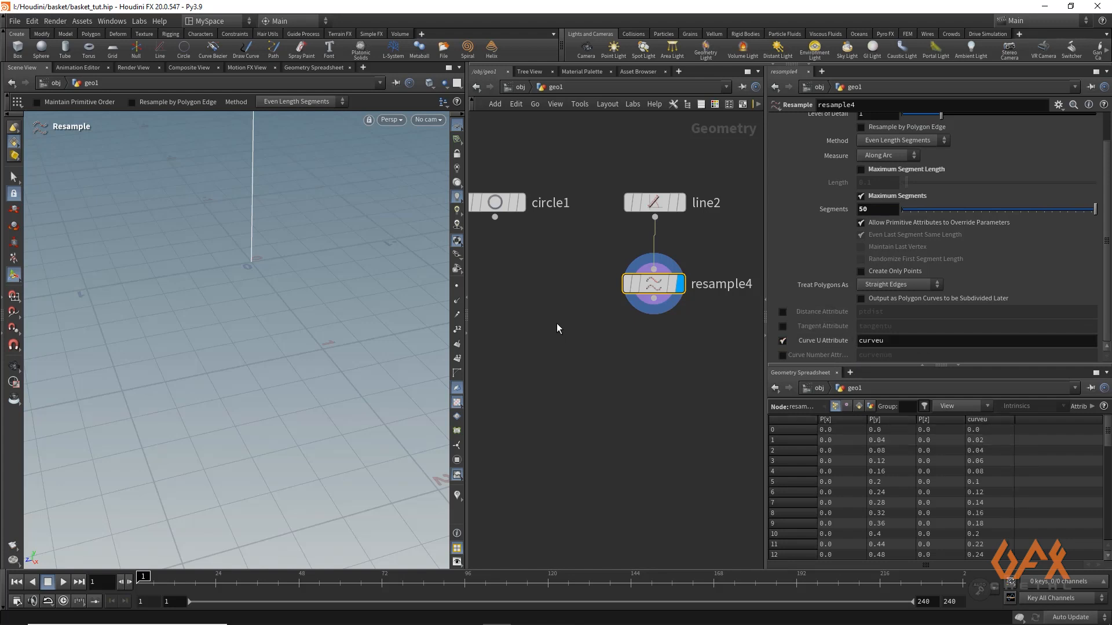
Add a Copy to Points node below the circle and resampled line branches
{"action": "middle_click_drag", "start_coordinate": [629, 343], "coordinate": [585, 306]}
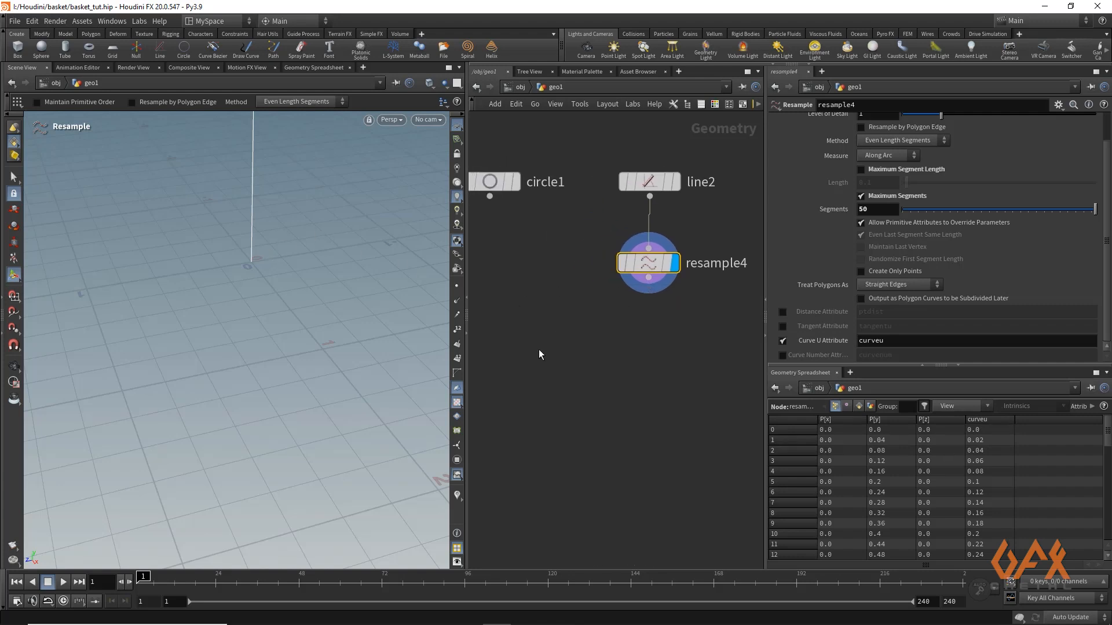
{"action": "middle_click_drag", "start_coordinate": [530, 360], "coordinate": [555, 364]}
{"action": "key", "text": "Tab"}
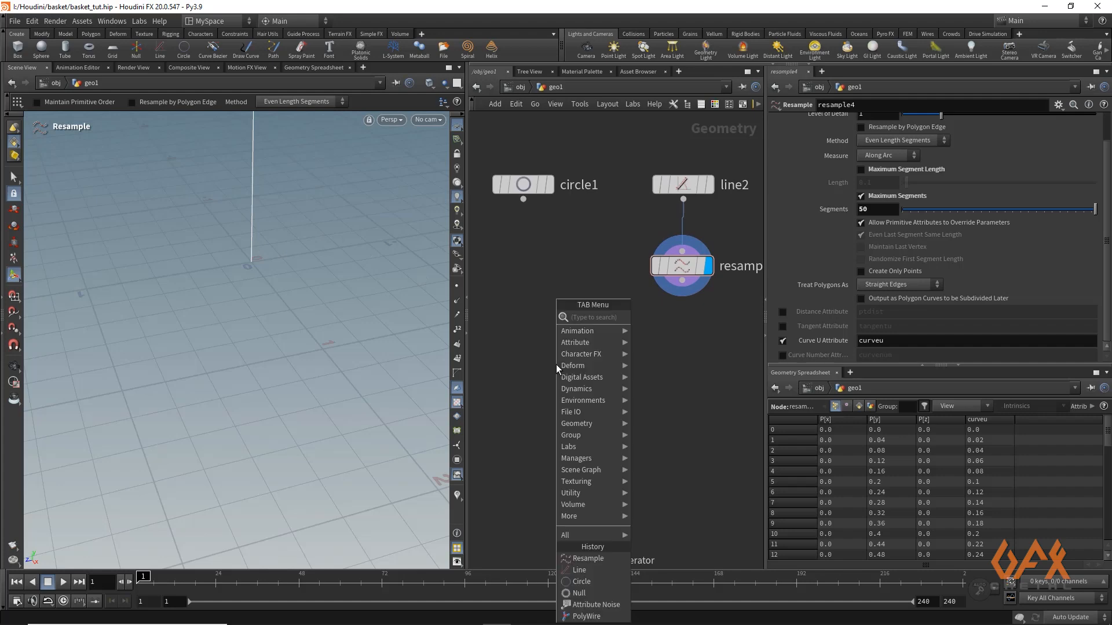
{"action": "type", "text": "copy"}
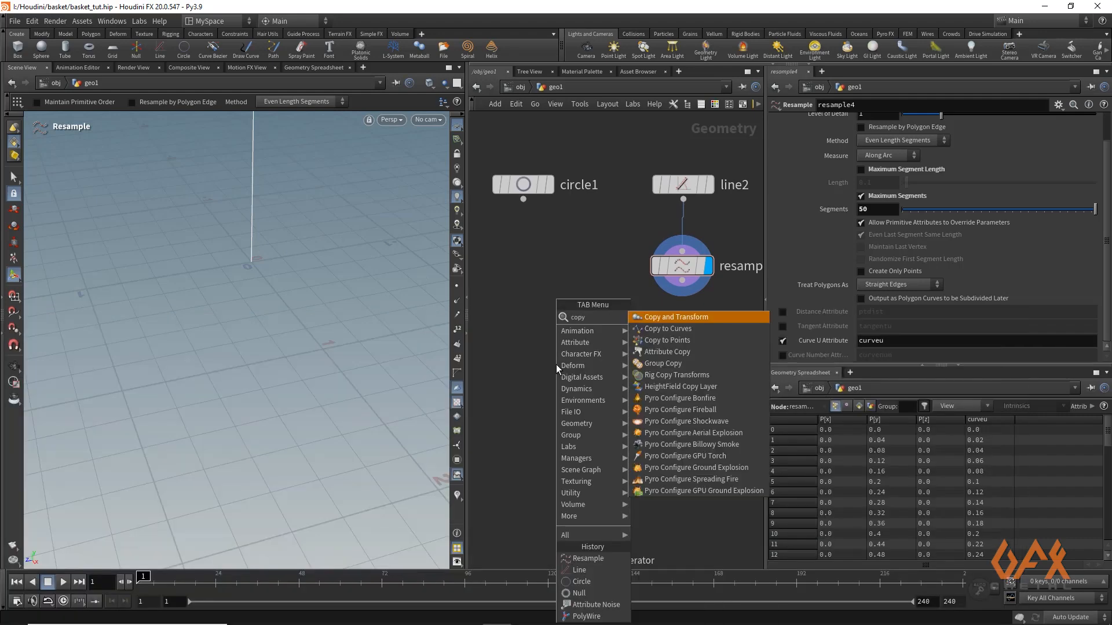
{"action": "key", "text": "Down"}
{"action": "key", "text": "Down"}
{"action": "key", "text": "Return"}
{"action": "left_click", "coordinate": [555, 364]}
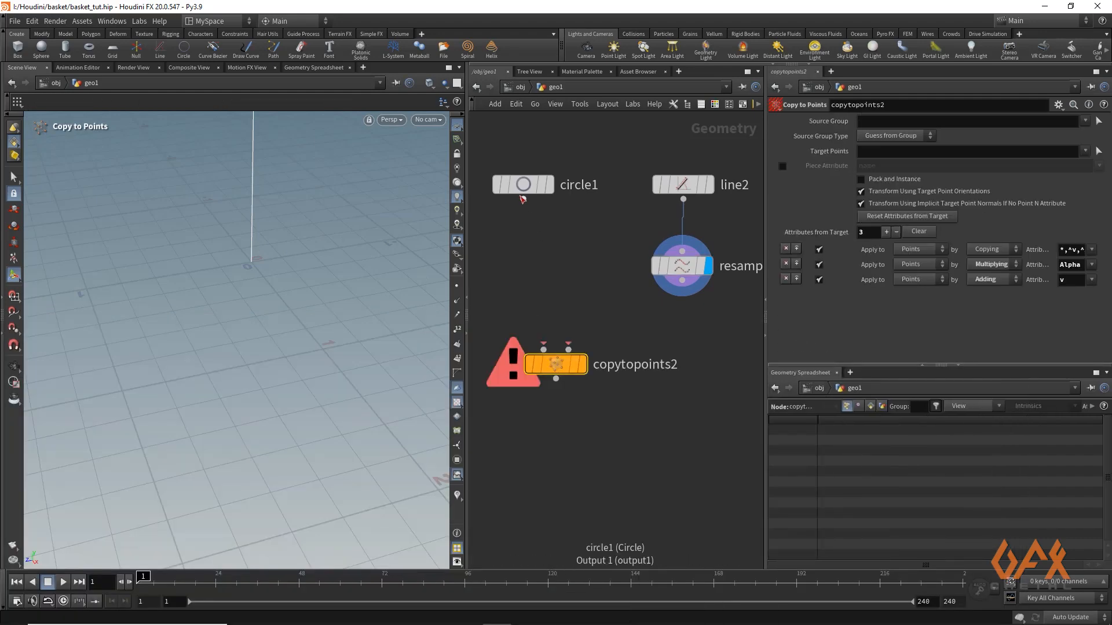
Wire the circle as the Copy to Points geometry and the resampled line as its target points, and display the stacked circles
{"action": "left_click_drag", "start_coordinate": [523, 199], "coordinate": [543, 349]}
{"action": "mouse_move", "coordinate": [683, 286]}
{"action": "left_mouse_down"}
{"action": "mouse_move", "coordinate": [564, 336]}
{"action": "mouse_move", "coordinate": [568, 350]}
{"action": "left_mouse_up"}
{"action": "left_click", "coordinate": [580, 364]}
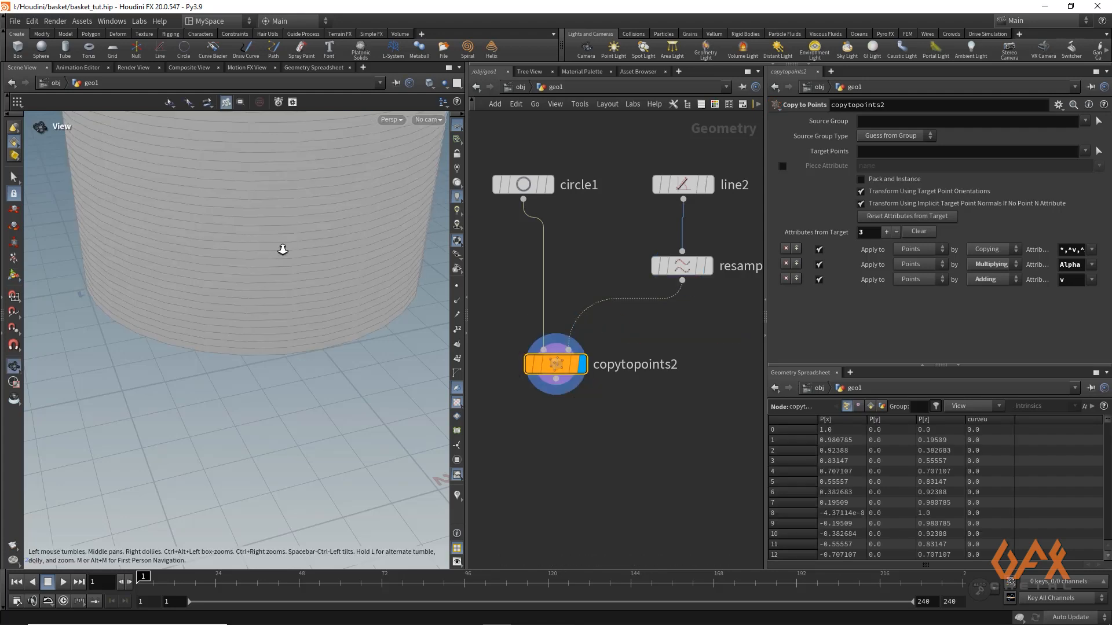
{"action": "right_click_drag", "start_coordinate": [282, 249], "coordinate": [220, 300], "text": "alt"}
{"action": "middle_click_drag", "start_coordinate": [220, 300], "coordinate": [224, 367], "text": "alt"}
{"action": "left_click_drag", "start_coordinate": [229, 365], "coordinate": [166, 303], "text": "alt"}
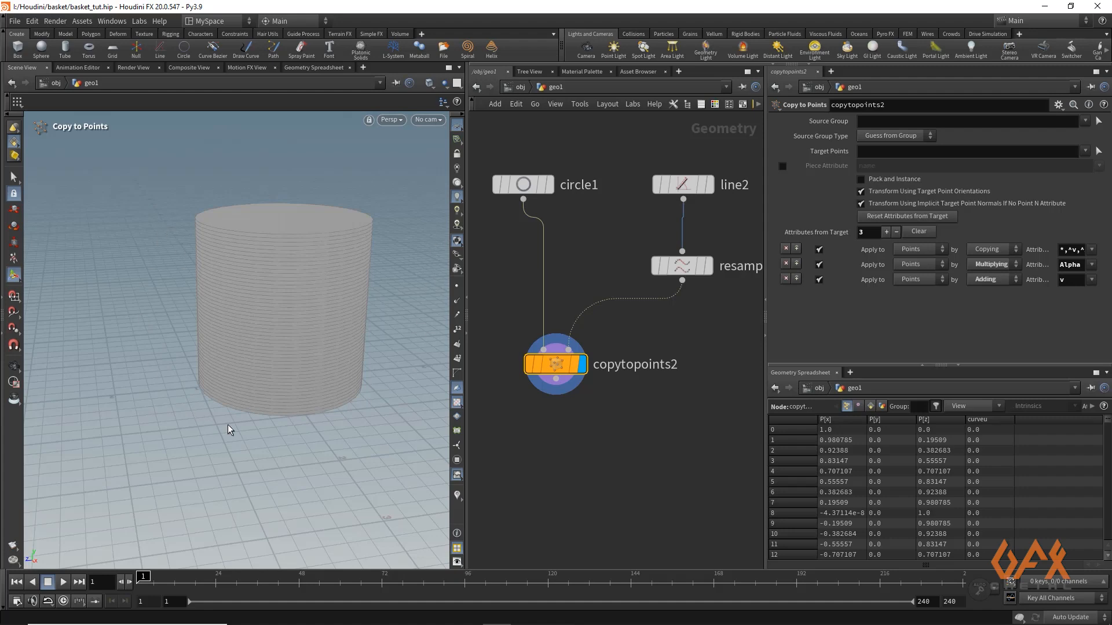
Insert an Attribute Wrangle between the line's Resample and the Copy to Points node
{"action": "left_click", "coordinate": [683, 282]}
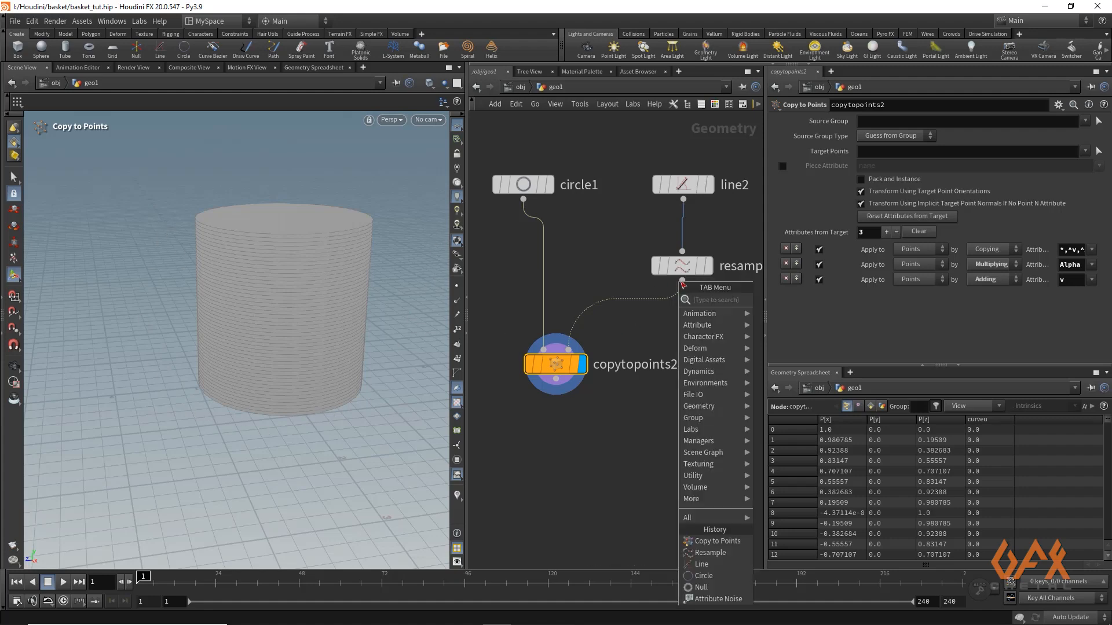
{"action": "type", "text": "attwr"}
{"action": "key", "text": "Return"}
{"action": "left_click", "coordinate": [682, 325]}
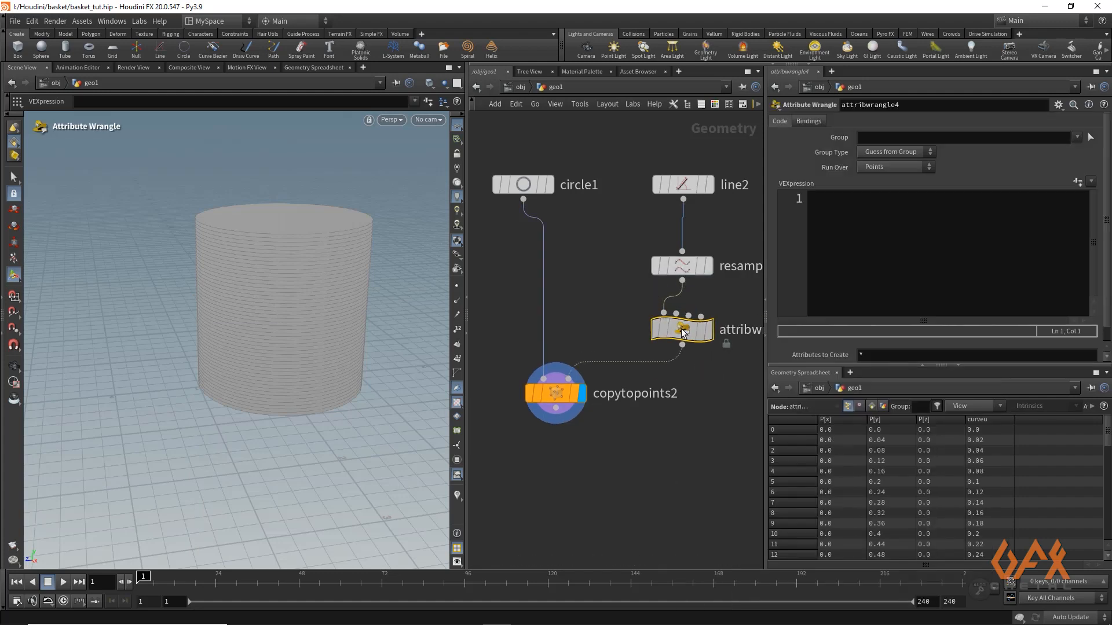
{"action": "left_click", "coordinate": [832, 226]}
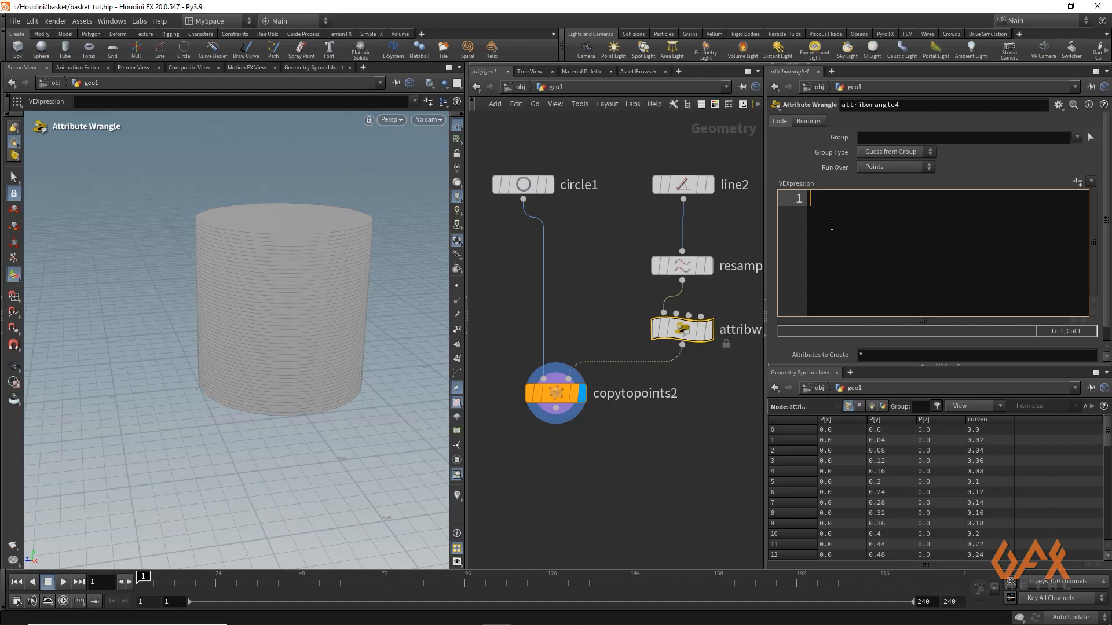
{"action": "type", "text": "@pscale = 1 + chramp"}
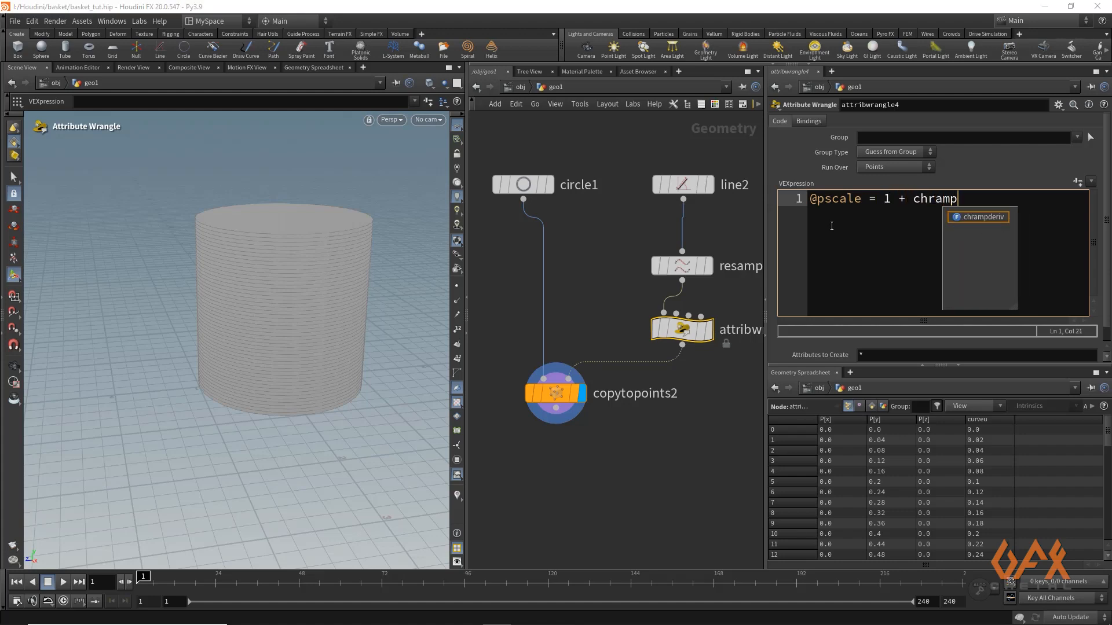
{"action": "type", "text": "("}
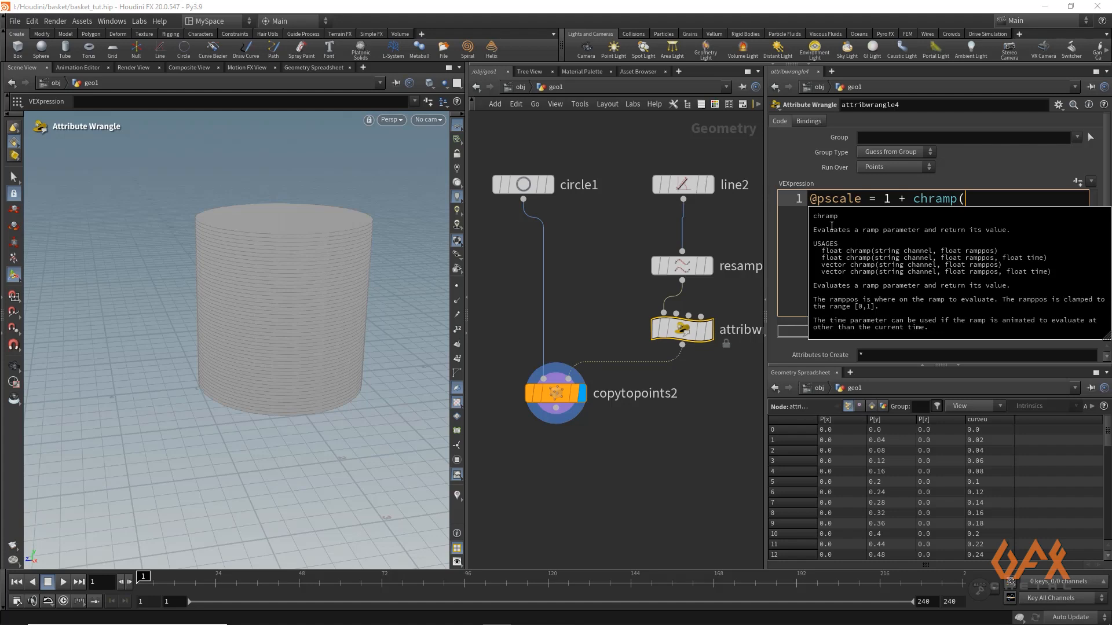
{"action": "type", "text": "\"Shape"}
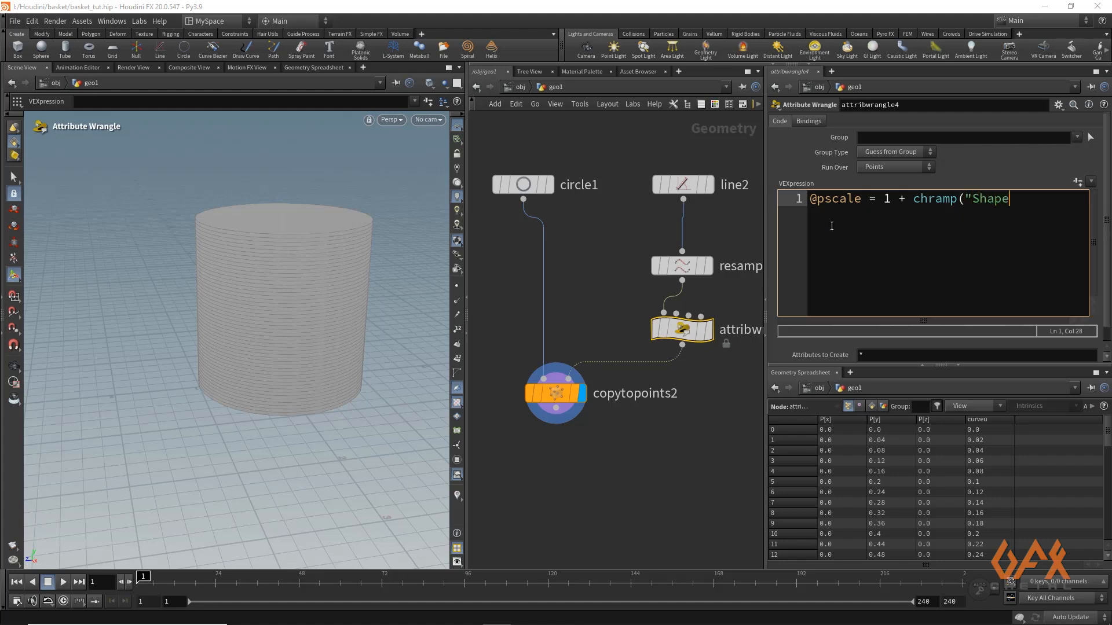
{"action": "type", "text": "\",@curveu) * "}
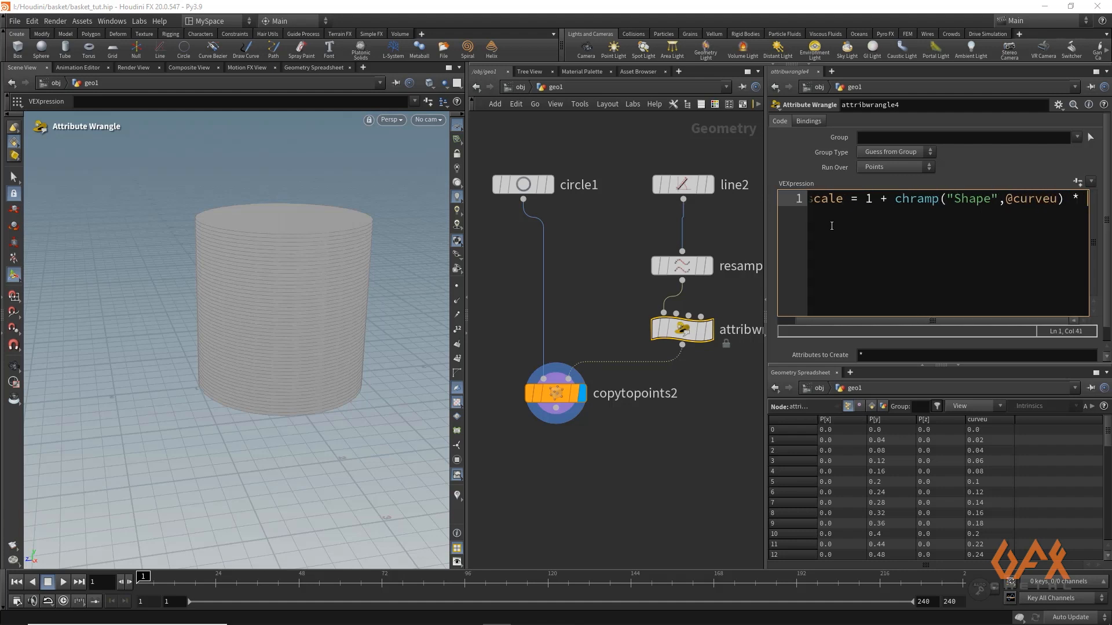
{"action": "type", "text": "chf"}
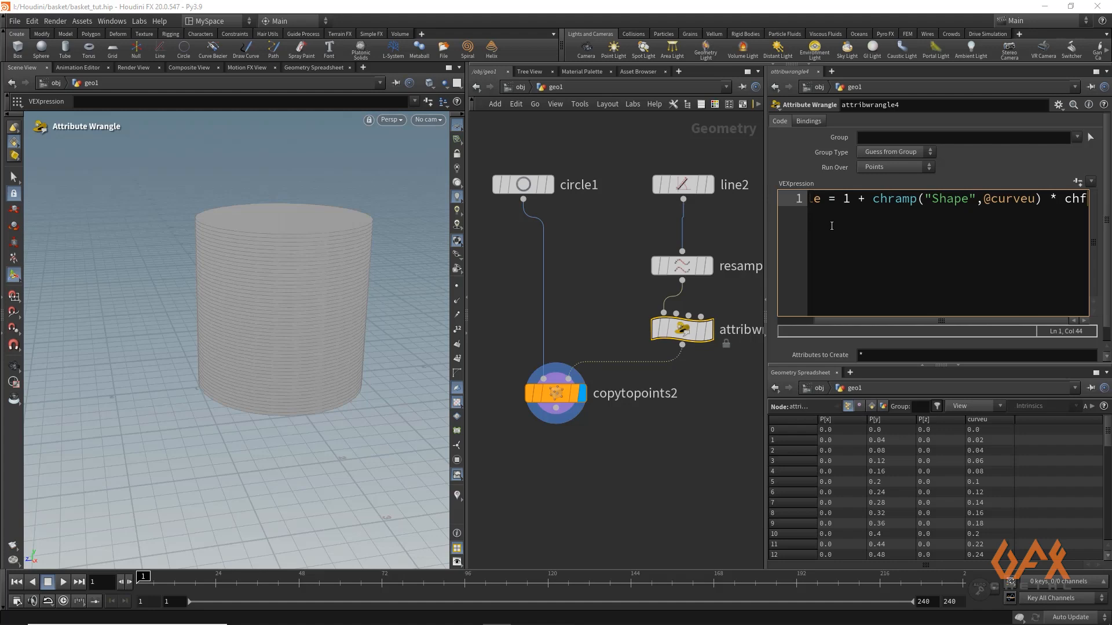
{"action": "type", "text": "("}
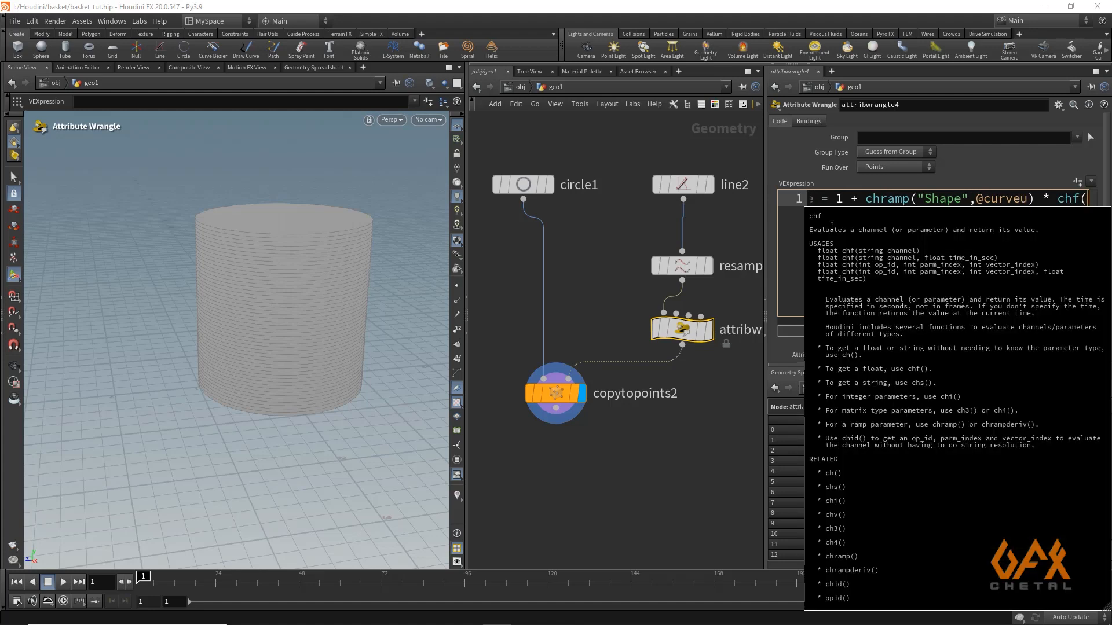
{"action": "type", "text": "\"Offset"}
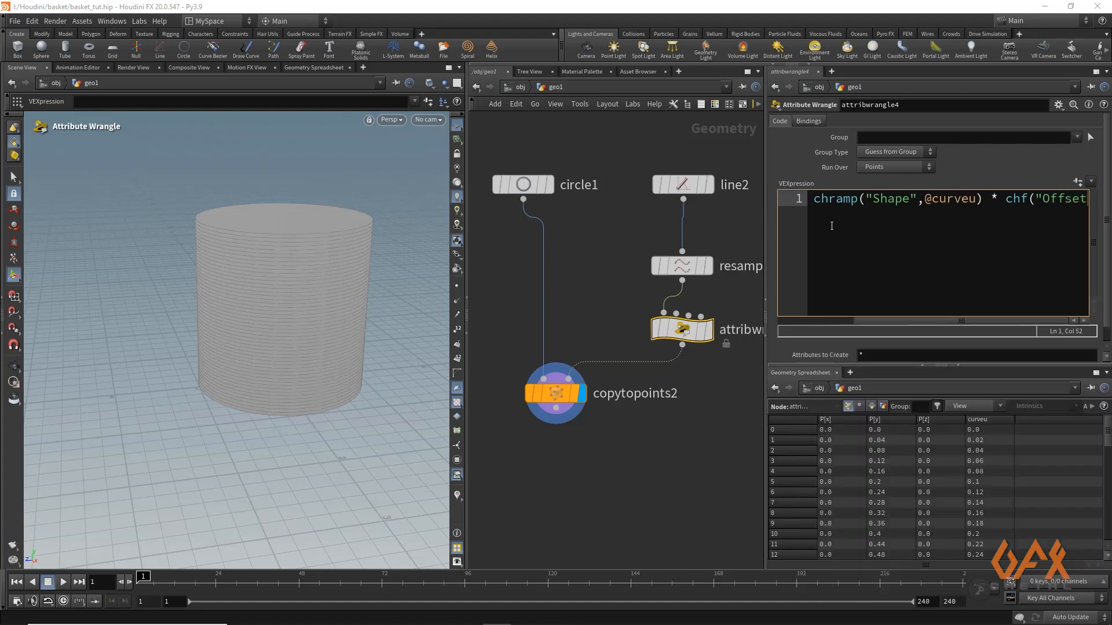
{"action": "type", "text": "\");"}
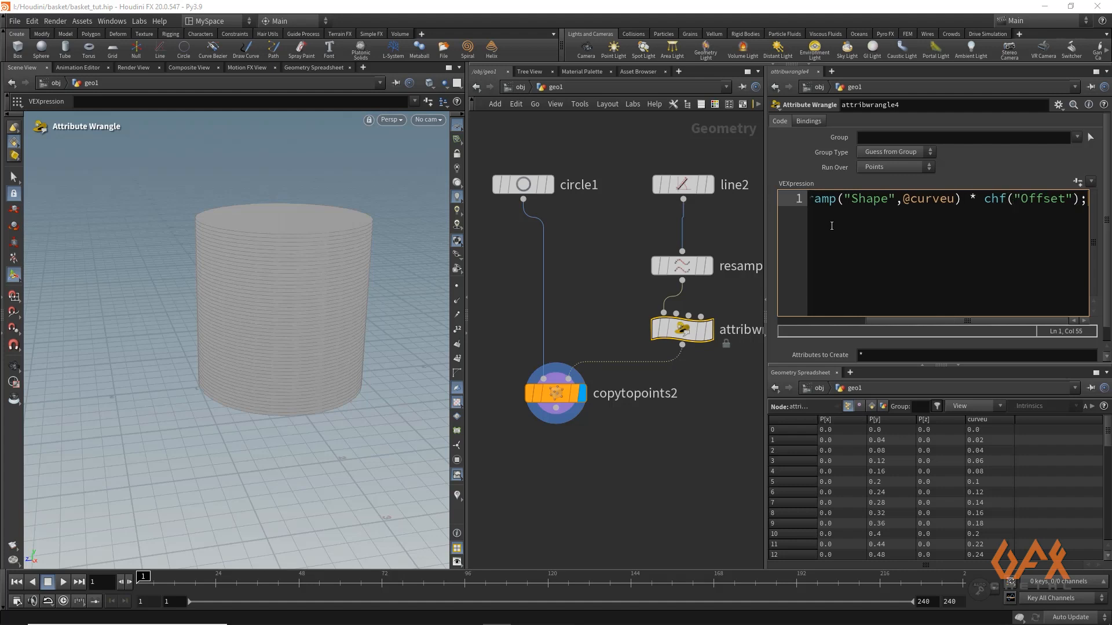
Create the wrangle's Shape and Offset parameters from the code and set Offset to 0.6
{"action": "left_click", "coordinate": [1077, 182]}
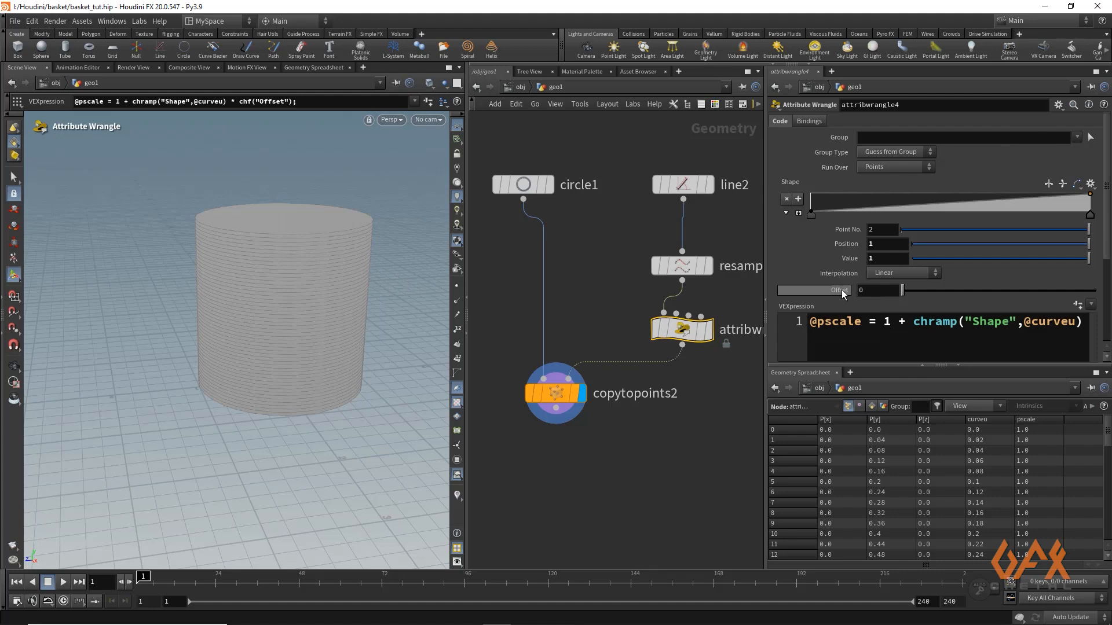
{"action": "left_click", "coordinate": [871, 291]}
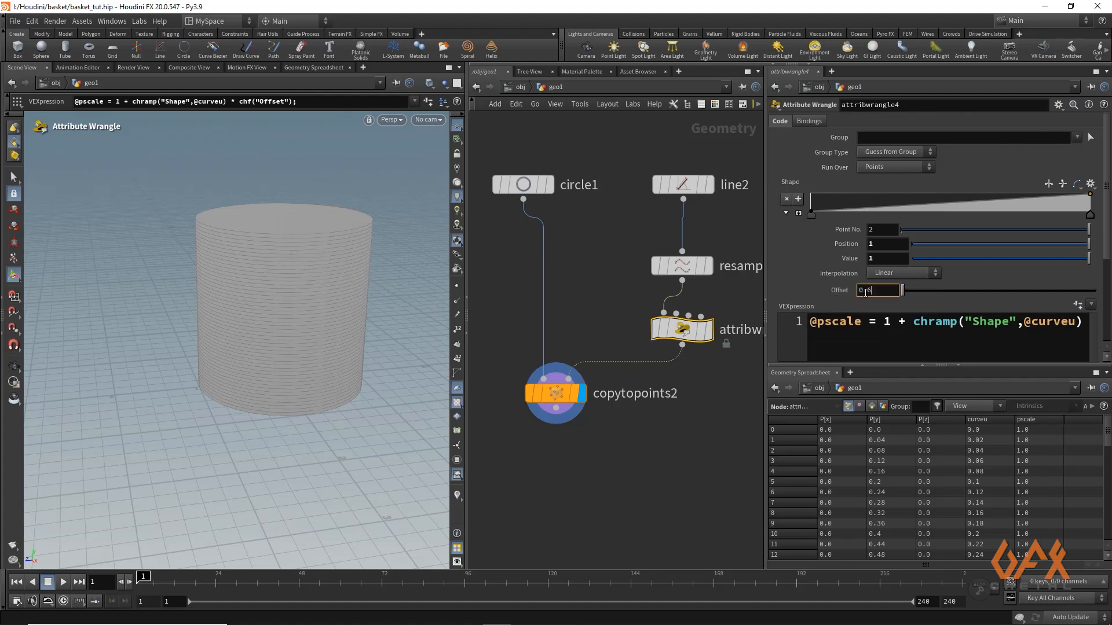
{"action": "key", "text": "Return"}
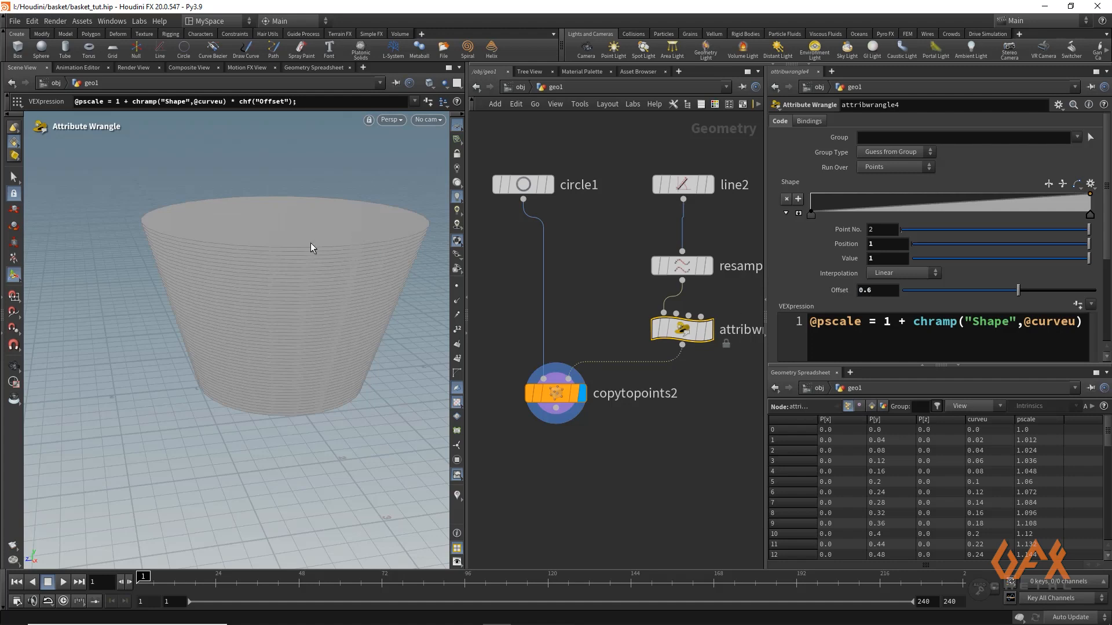
Set the interpolation of both end points of the Shape ramp to B-Spline
{"action": "right_click_drag", "start_coordinate": [262, 245], "coordinate": [186, 238], "text": "alt"}
{"action": "left_click_drag", "start_coordinate": [188, 257], "coordinate": [210, 242], "text": "alt"}
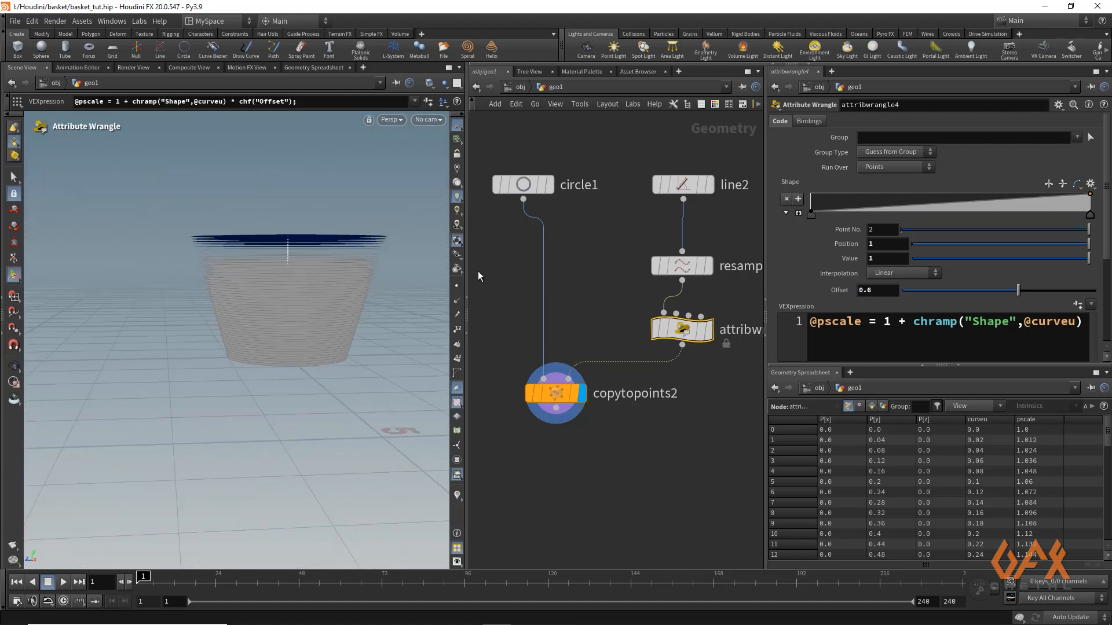
{"action": "left_click", "coordinate": [812, 217]}
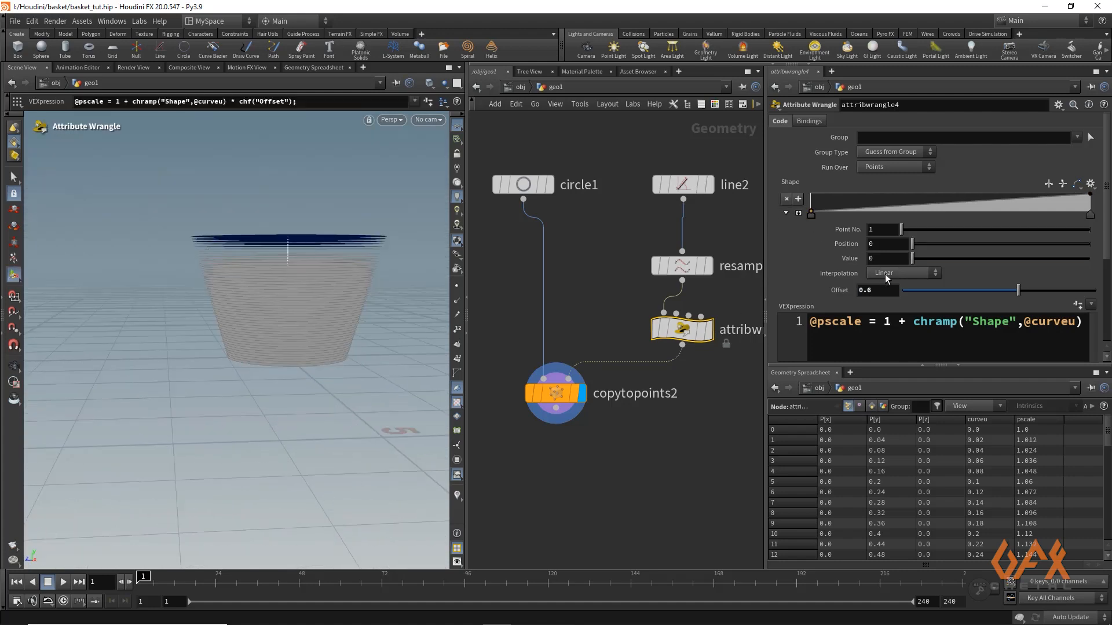
{"action": "left_click", "coordinate": [885, 273]}
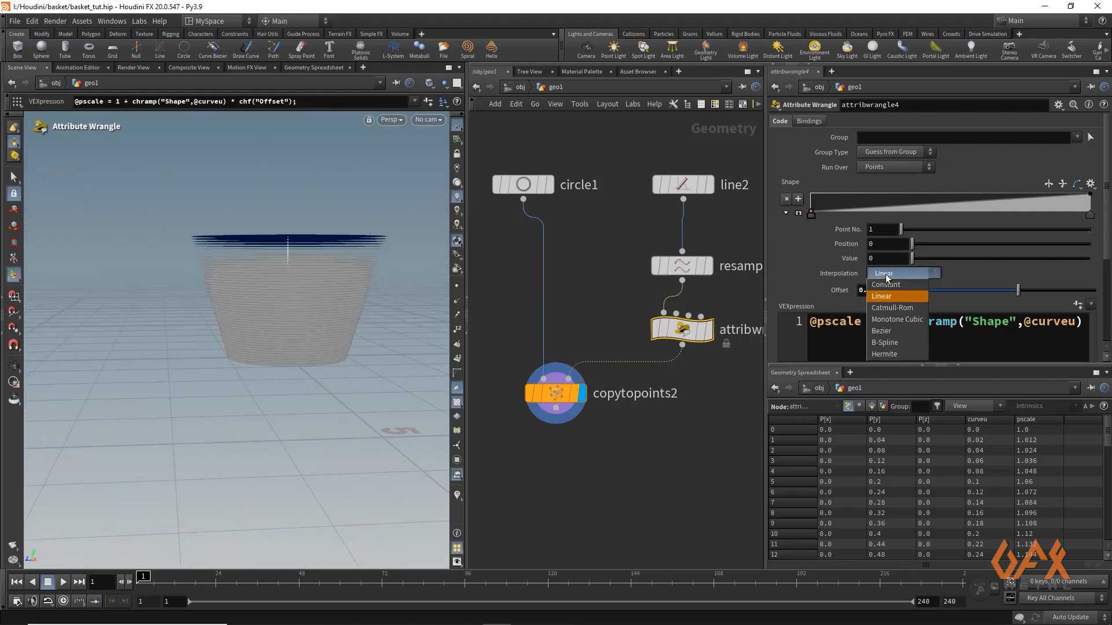
{"action": "left_click", "coordinate": [893, 341]}
{"action": "left_click", "coordinate": [1090, 216]}
{"action": "left_click", "coordinate": [909, 273]}
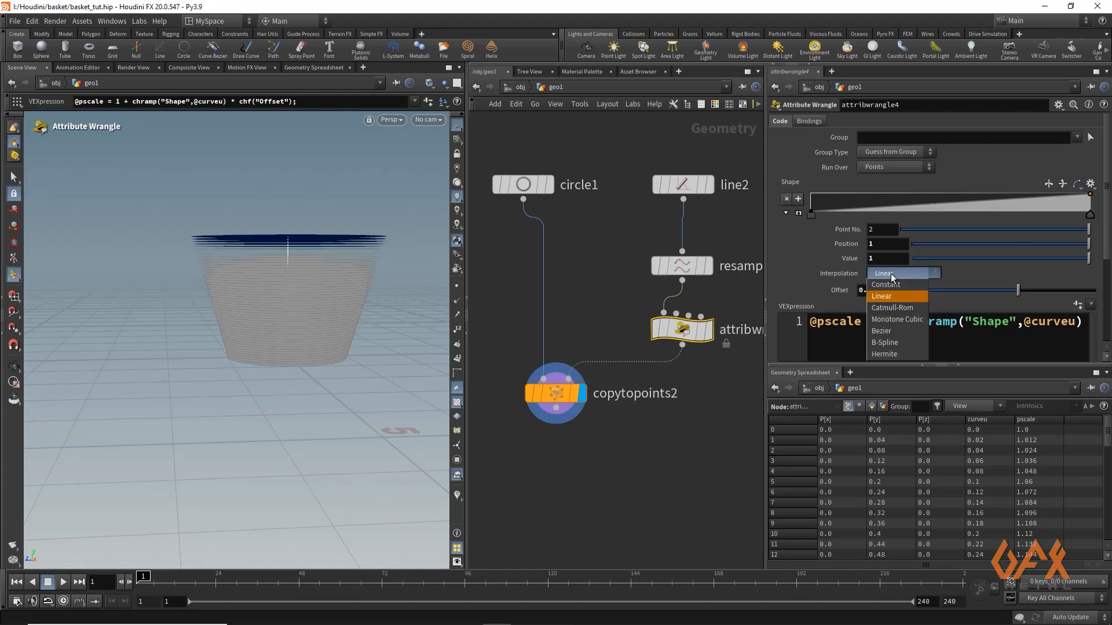
{"action": "left_click", "coordinate": [888, 341]}
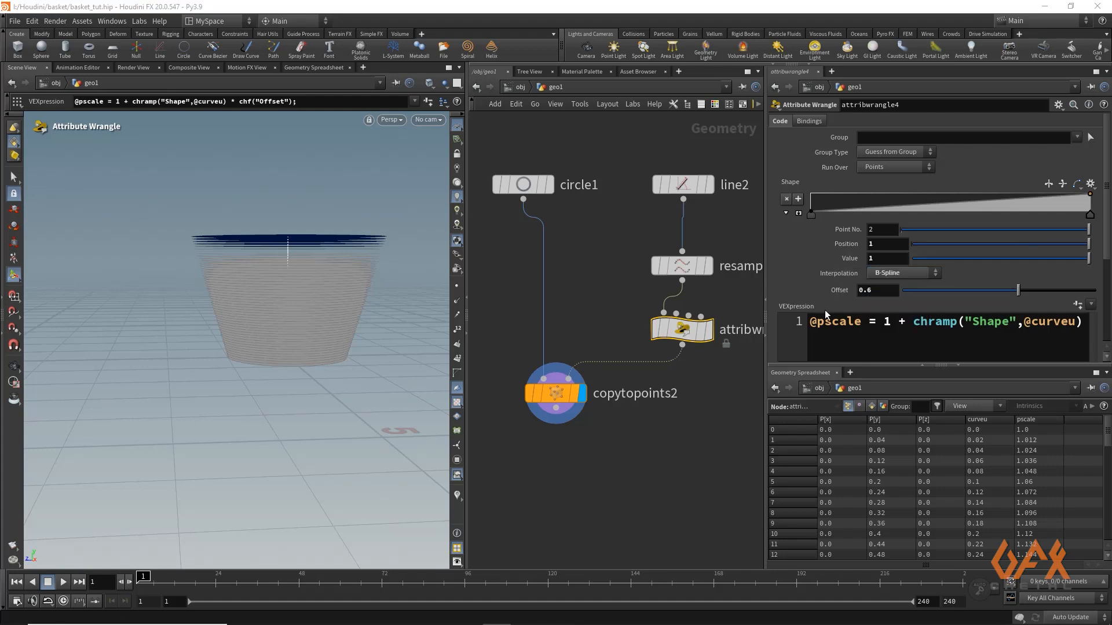
Enlarge the Shape ramp and add points at about position 0.41, value 0.84 and position 0.77, value 0.99 to round the basket profile
{"action": "left_click", "coordinate": [799, 213]}
{"action": "left_click_drag", "start_coordinate": [945, 252], "coordinate": [925, 214]}
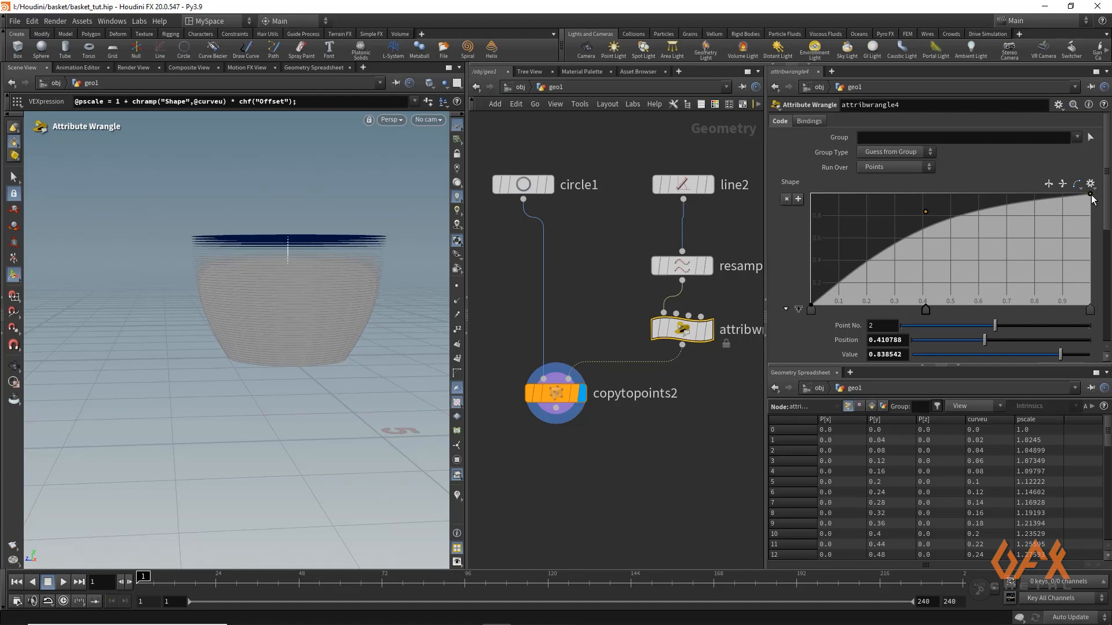
{"action": "left_click_drag", "start_coordinate": [1090, 194], "coordinate": [1025, 194]}
{"action": "key", "text": "Escape"}
{"action": "left_click_drag", "start_coordinate": [285, 224], "coordinate": [216, 234]}
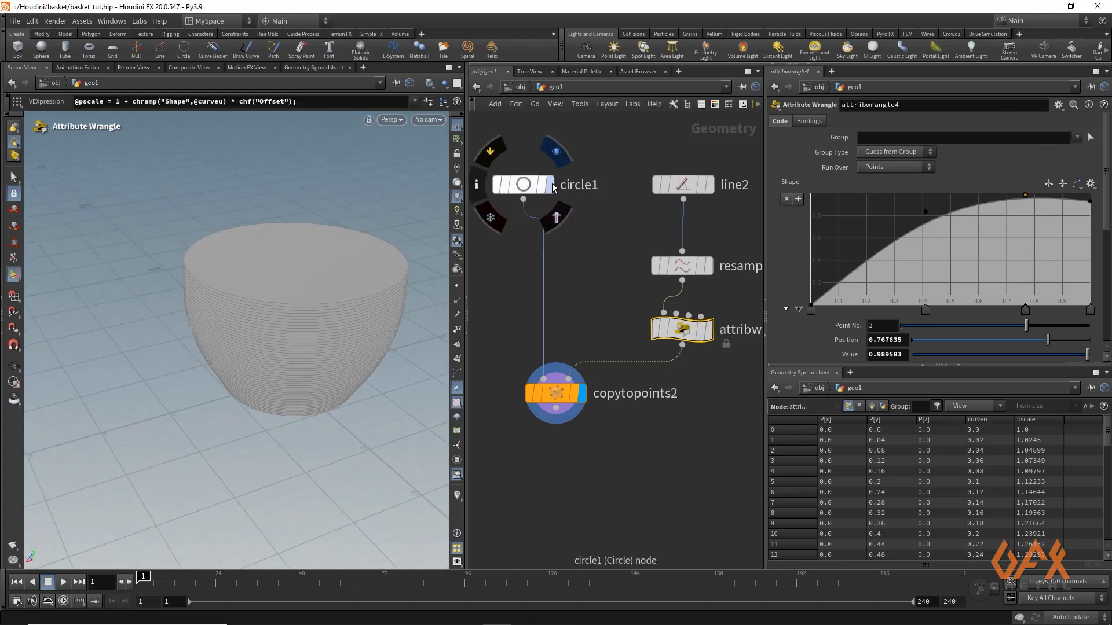
Display the circle and insert an Attribute Create node between it and the Copy to Points node
{"action": "key", "text": "r"}
{"action": "left_click", "coordinate": [525, 191]}
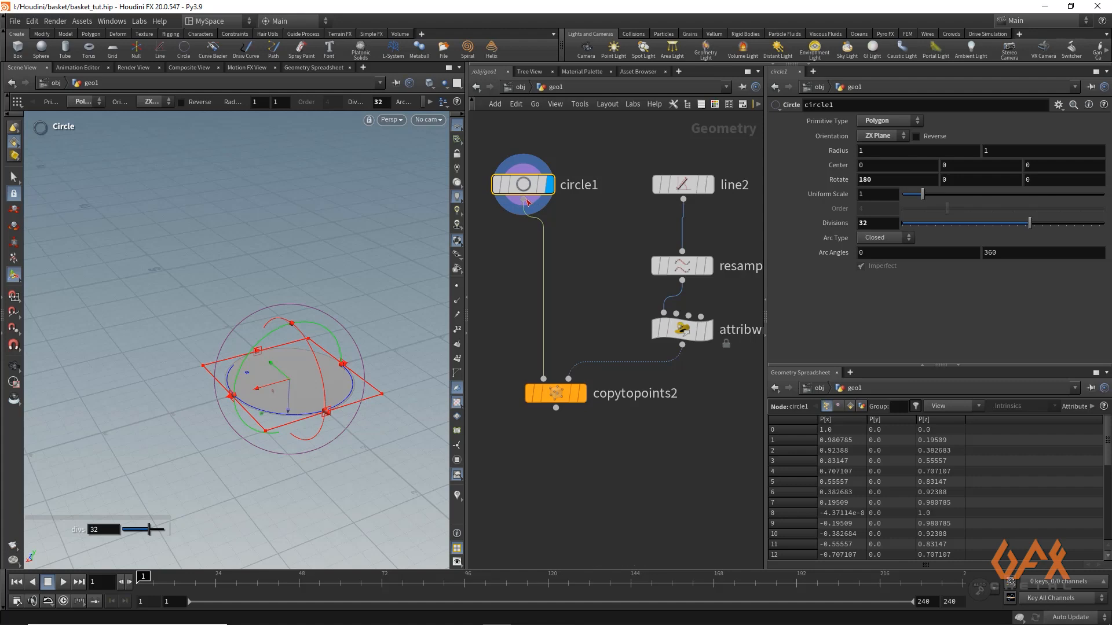
{"action": "key", "text": "Tab"}
{"action": "type", "text": "att"}
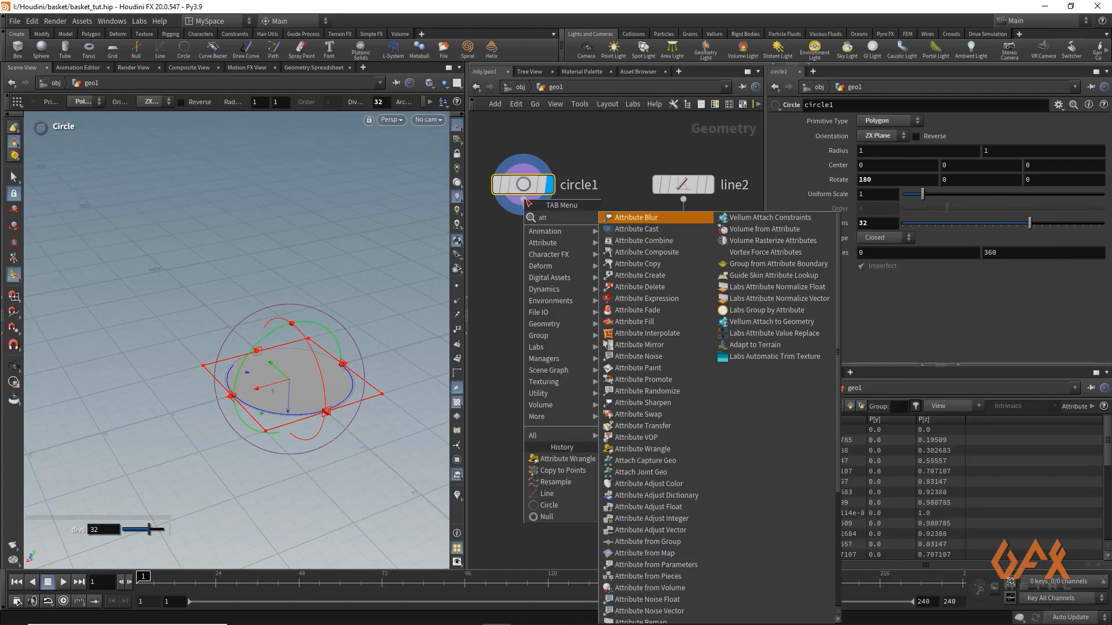
{"action": "type", "text": "ribcre"}
{"action": "key", "text": "Return"}
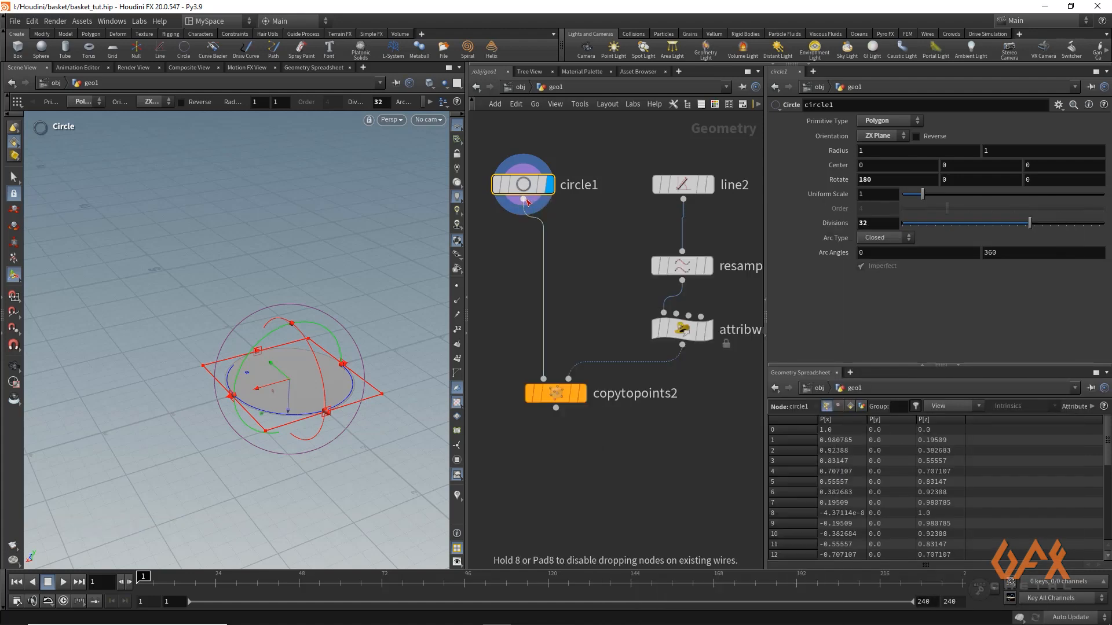
{"action": "left_click", "coordinate": [525, 249]}
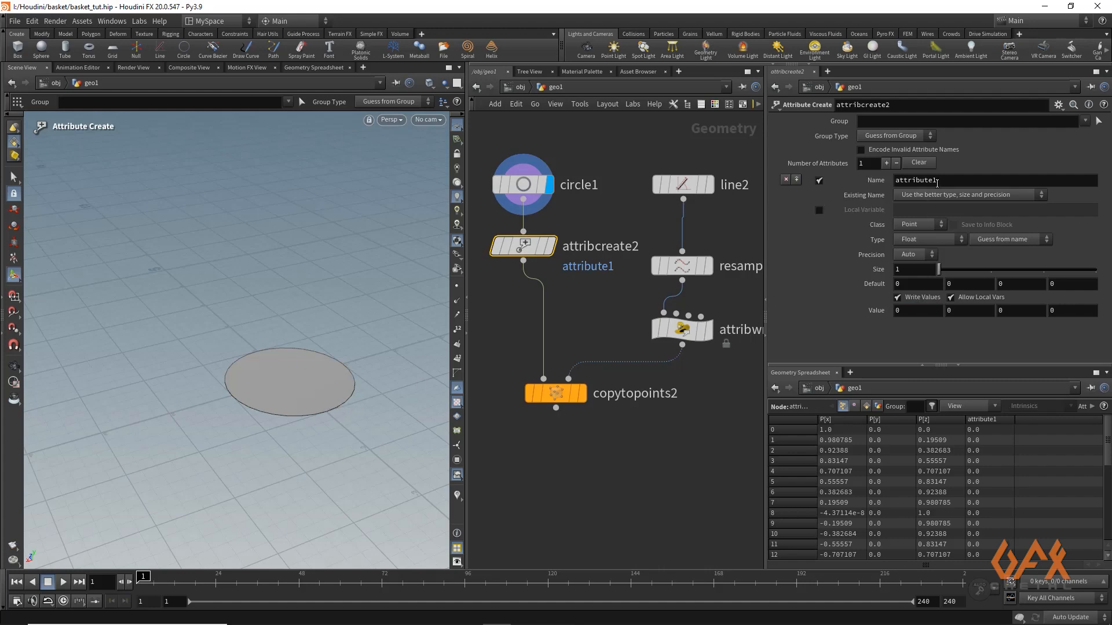
{"action": "double_click", "coordinate": [915, 180]}
{"action": "type", "text": "ptn"}
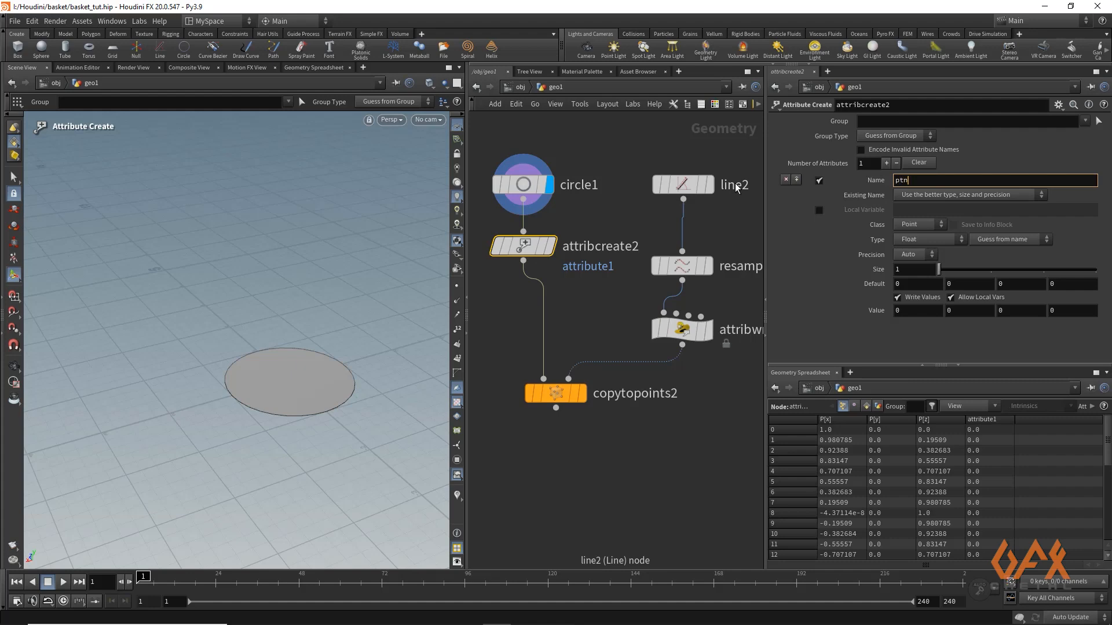
{"action": "left_click_drag", "start_coordinate": [901, 312], "coordinate": [851, 313]}
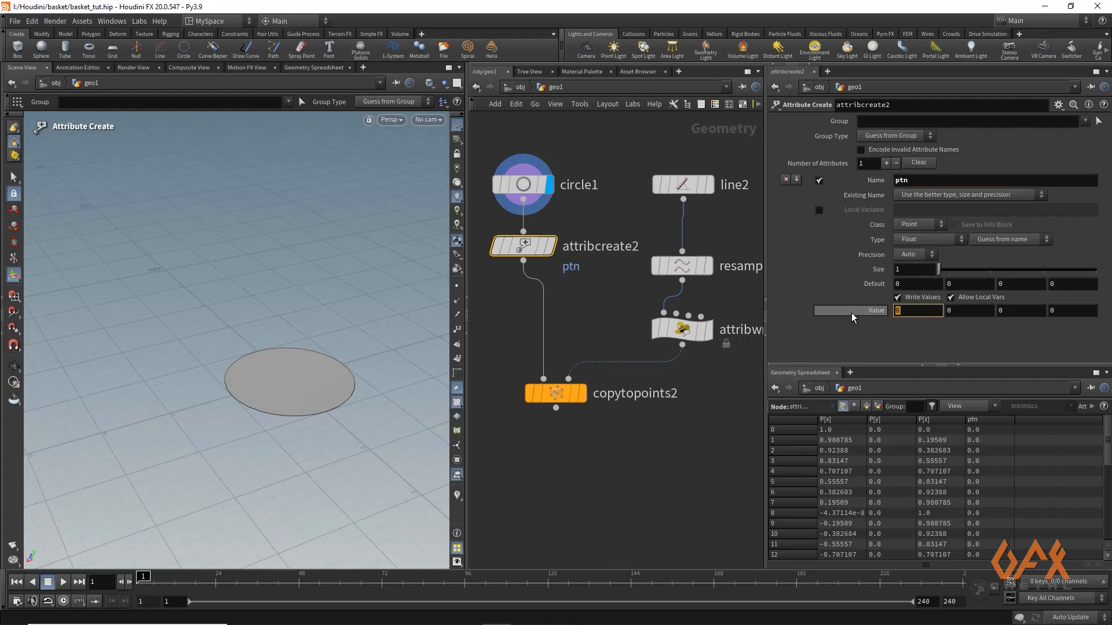
{"action": "type", "text": "@pt"}
{"action": "type", "text": "num"}
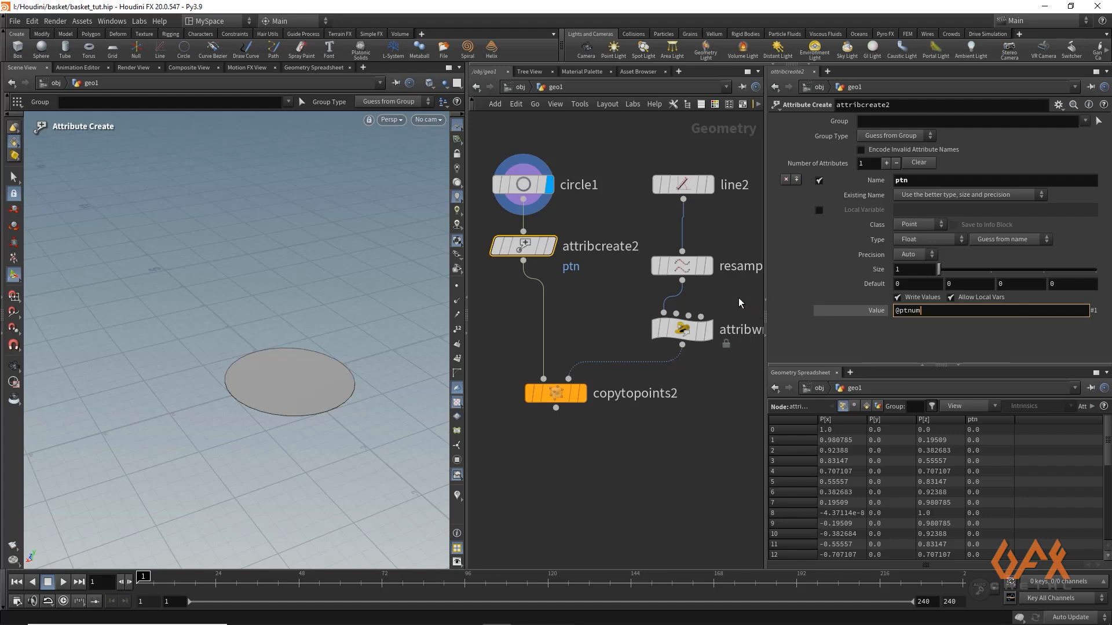
{"action": "key", "text": "Return"}
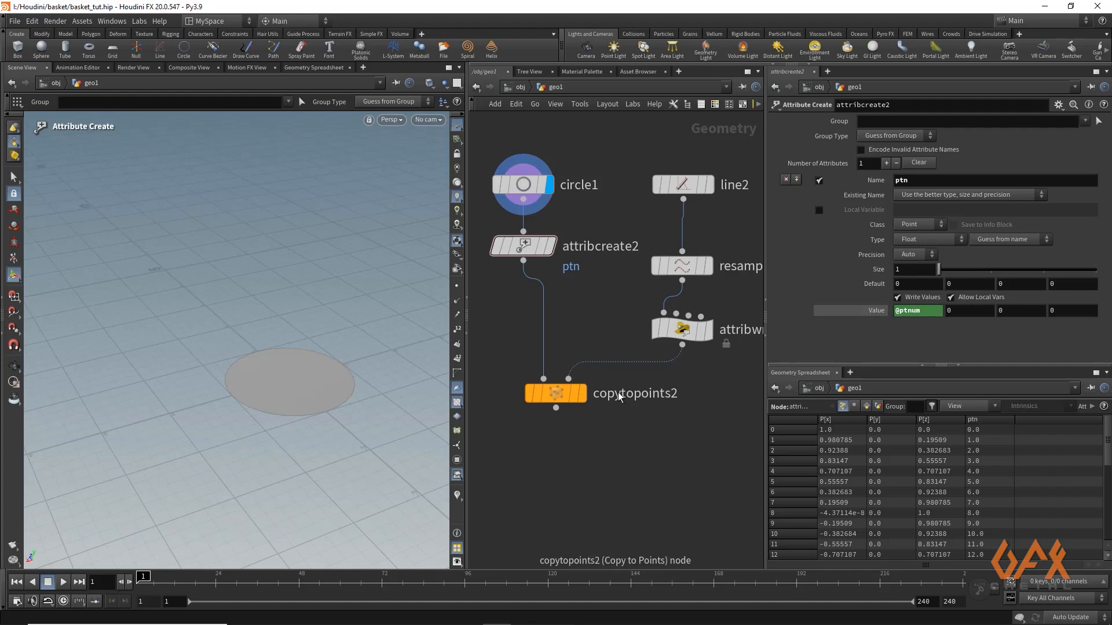
Display the Copy to Points result and append an Attribute Noise node to it
{"action": "left_click", "coordinate": [583, 396]}
{"action": "left_click", "coordinate": [558, 395]}
{"action": "middle_click_drag", "start_coordinate": [558, 395], "coordinate": [591, 239]}
{"action": "left_click", "coordinate": [590, 254]}
{"action": "key", "text": "Tab"}
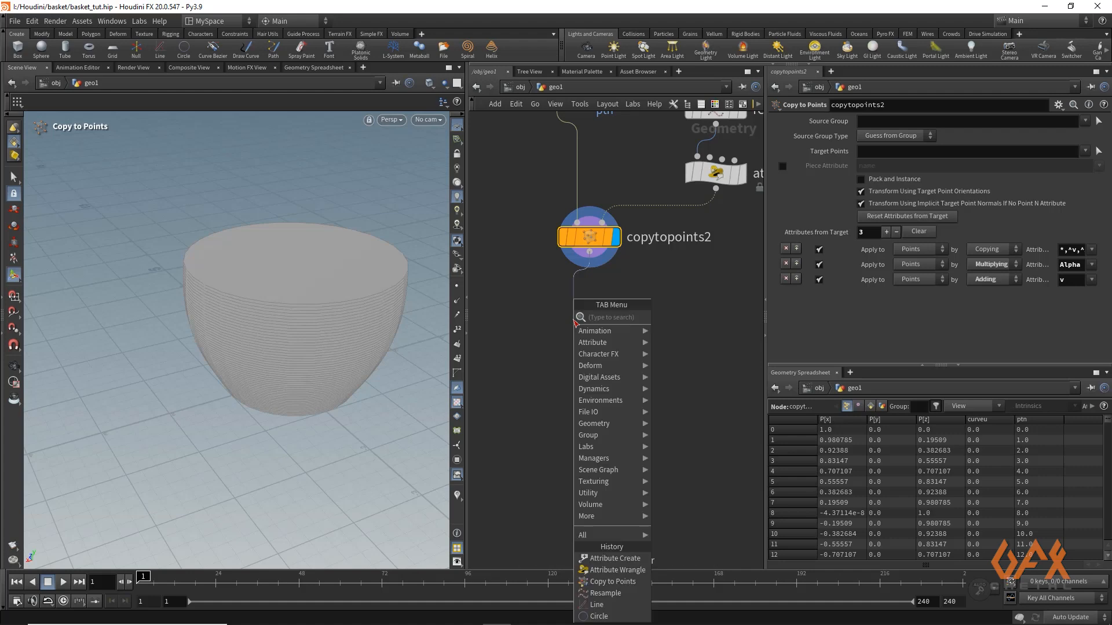
{"action": "type", "text": "attnois"}
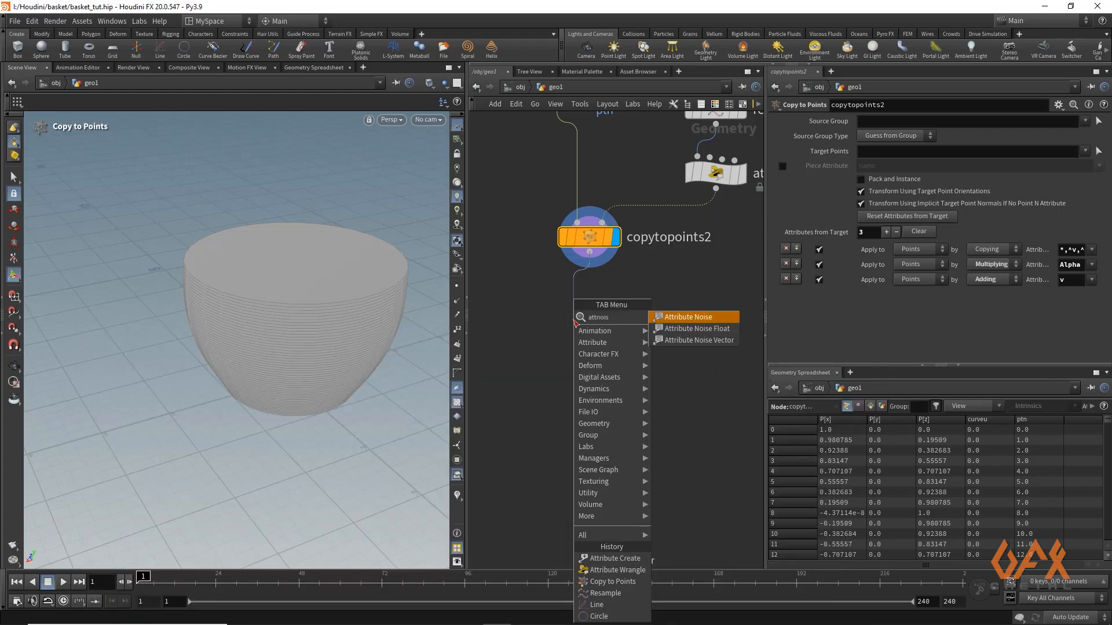
{"action": "key", "text": "Escape"}
{"action": "left_click", "coordinate": [590, 326]}
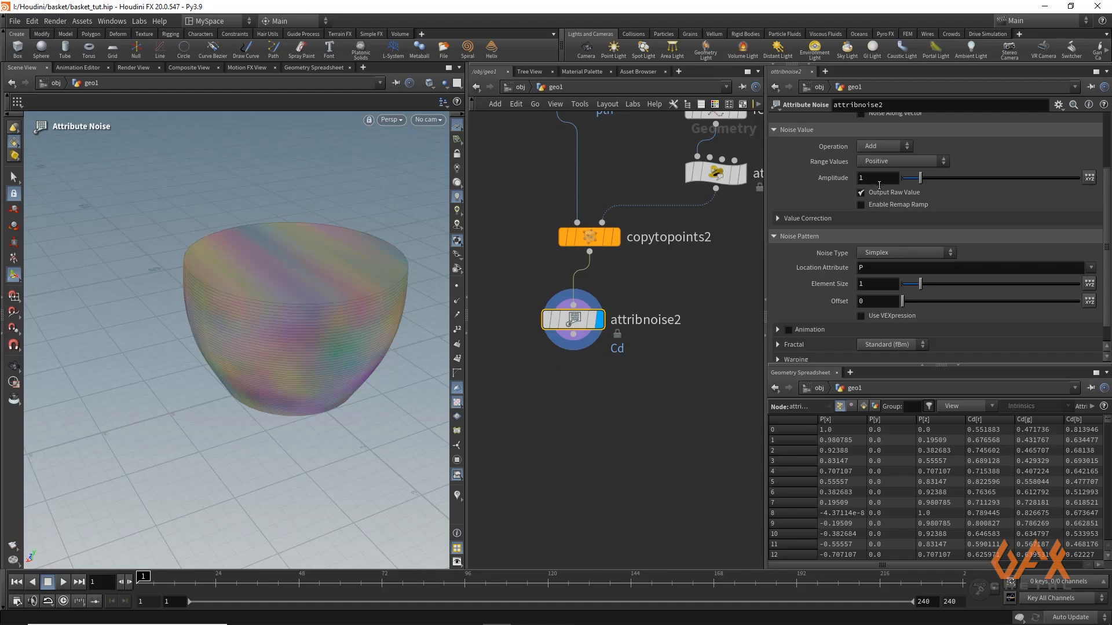
Apply the noise to the P attribute and set its range values to Zero Centered
{"action": "scroll", "coordinate": [977, 172], "scroll_direction": "up", "scroll_amount": 3}
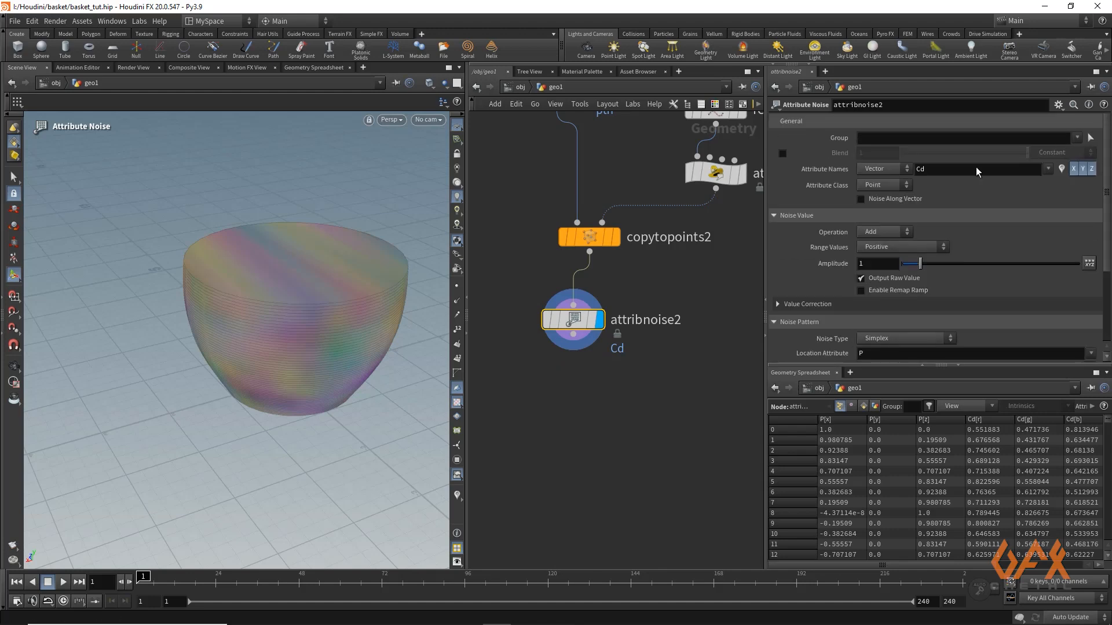
{"action": "left_click", "coordinate": [929, 170]}
{"action": "type", "text": "P"}
{"action": "key", "text": "Return"}
{"action": "left_click", "coordinate": [879, 247]}
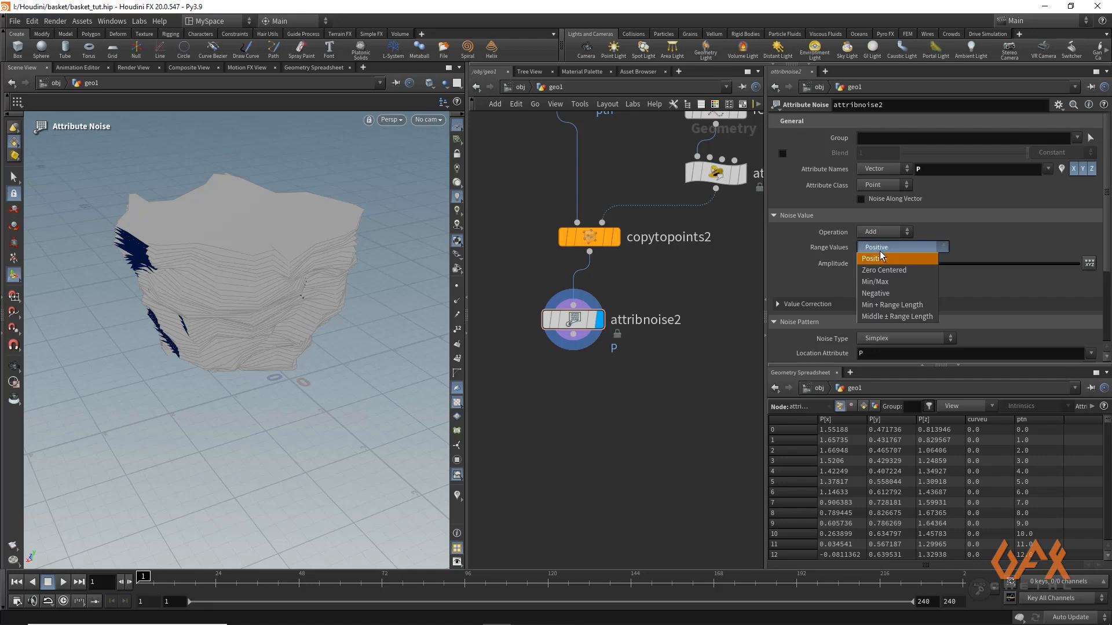
{"action": "left_click", "coordinate": [882, 269]}
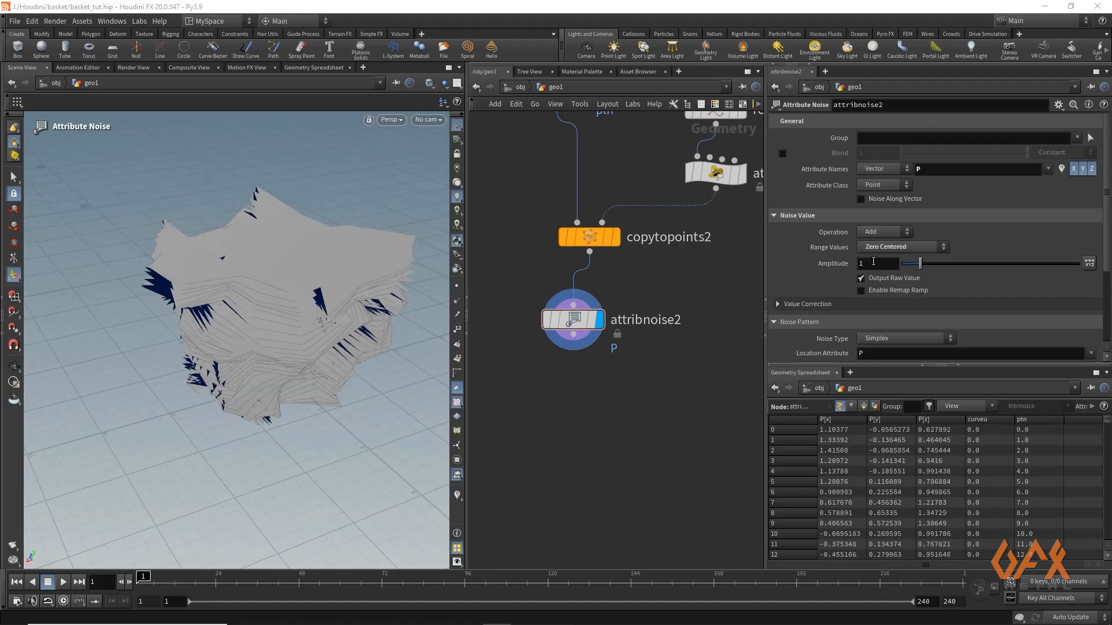
Set the noise amplitude to .04 and the element size to .2, and inspect the roughened basket wall
{"action": "left_click", "coordinate": [873, 262]}
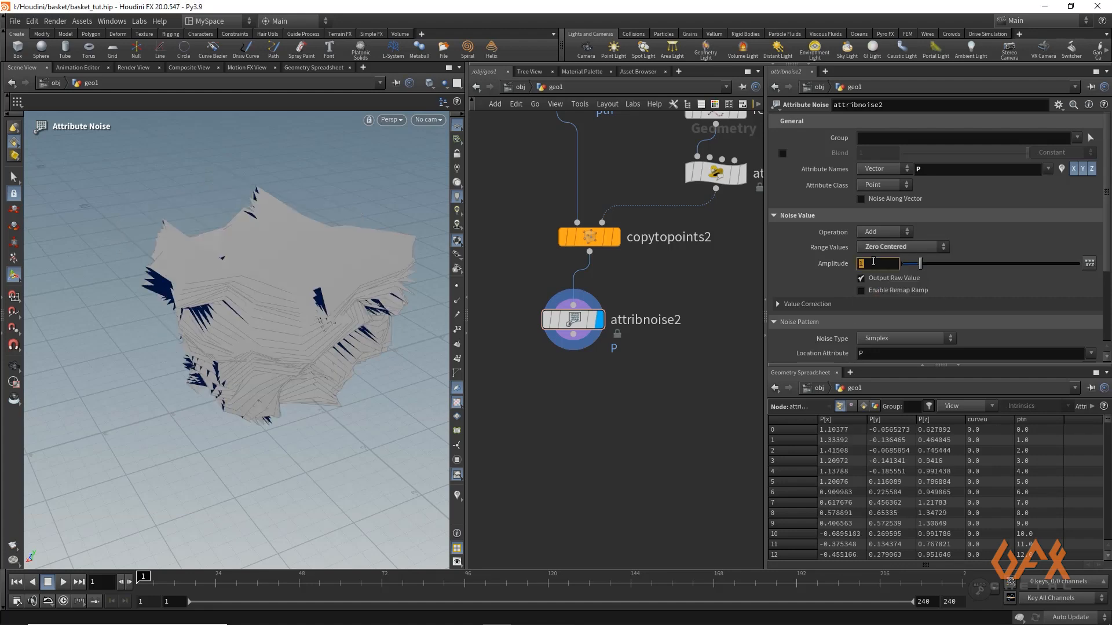
{"action": "type", "text": ".04"}
{"action": "key", "text": "Return"}
{"action": "scroll", "coordinate": [929, 279], "scroll_direction": "down", "scroll_amount": 3}
{"action": "left_click", "coordinate": [870, 299]}
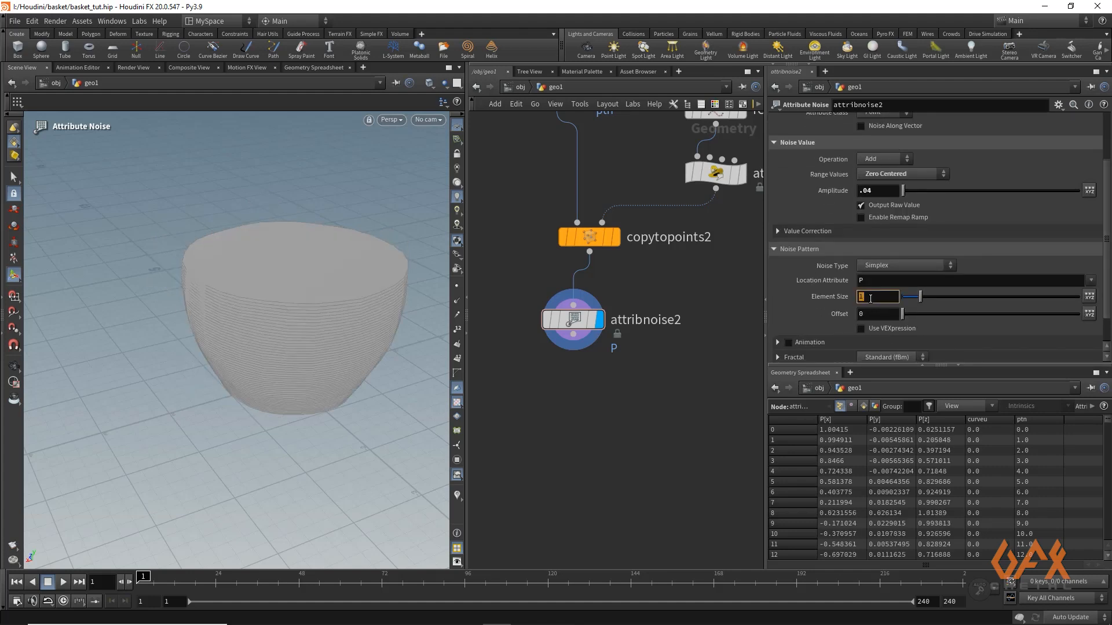
{"action": "type", "text": ".2"}
{"action": "key", "text": "Return"}
{"action": "right_click_drag", "start_coordinate": [206, 289], "coordinate": [249, 346], "text": "alt"}
{"action": "left_click_drag", "start_coordinate": [249, 347], "coordinate": [223, 359]}
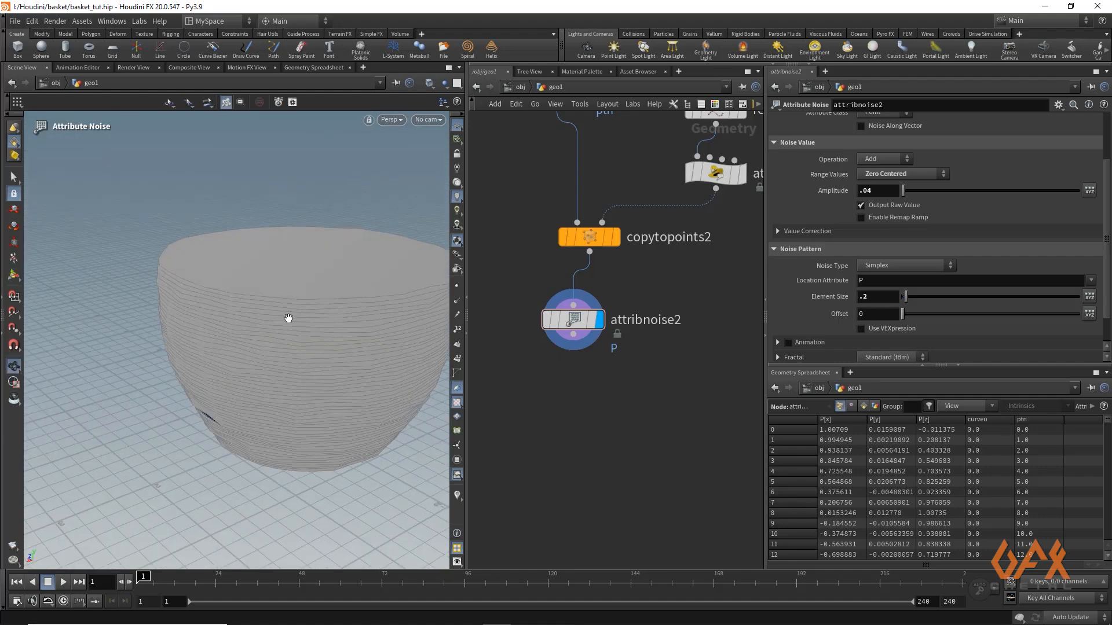
{"action": "left_click_drag", "start_coordinate": [287, 318], "coordinate": [280, 363], "text": "alt"}
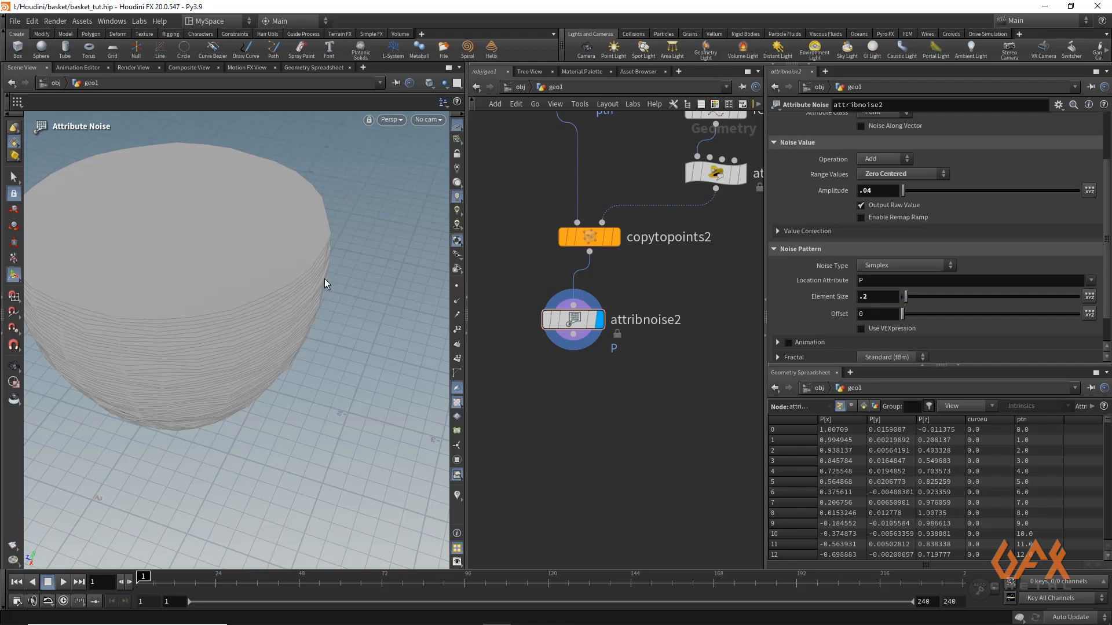
{"action": "left_click_drag", "start_coordinate": [287, 293], "coordinate": [279, 264], "text": "alt"}
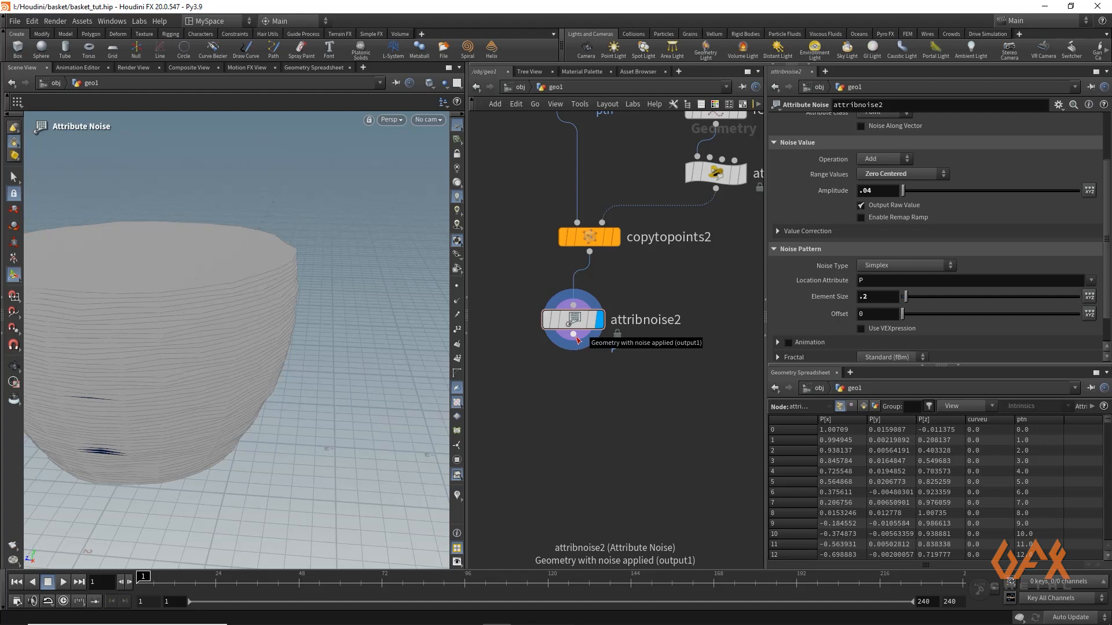
Append an Attribute Wrangle to the Attribute Noise node
{"action": "left_click_drag", "start_coordinate": [575, 337], "coordinate": [568, 382]}
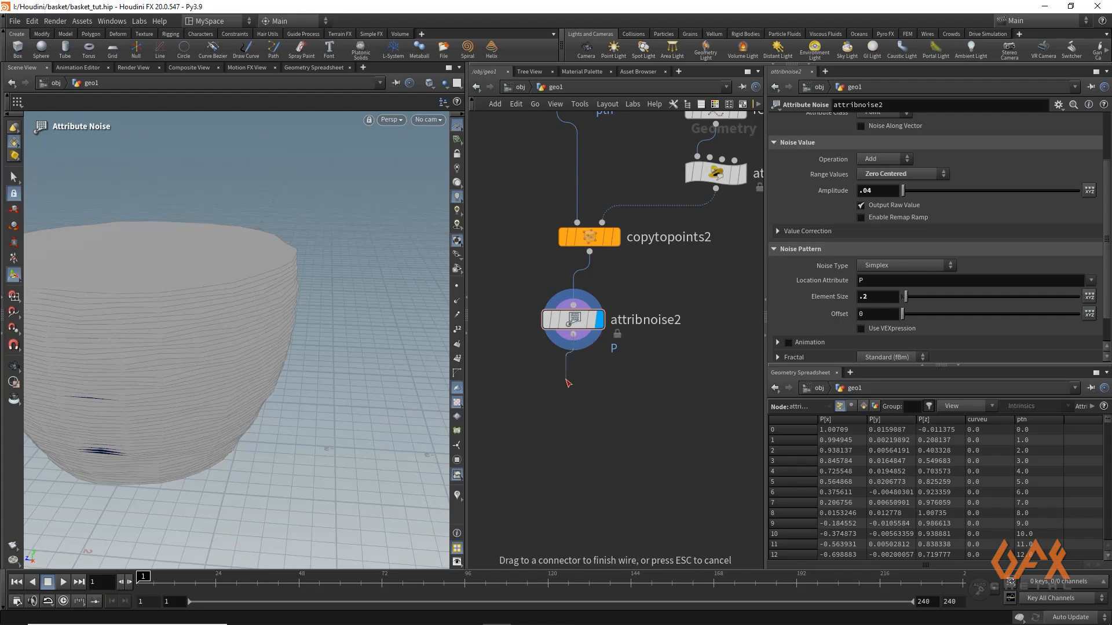
{"action": "left_click", "coordinate": [568, 382]}
{"action": "type", "text": "attw"}
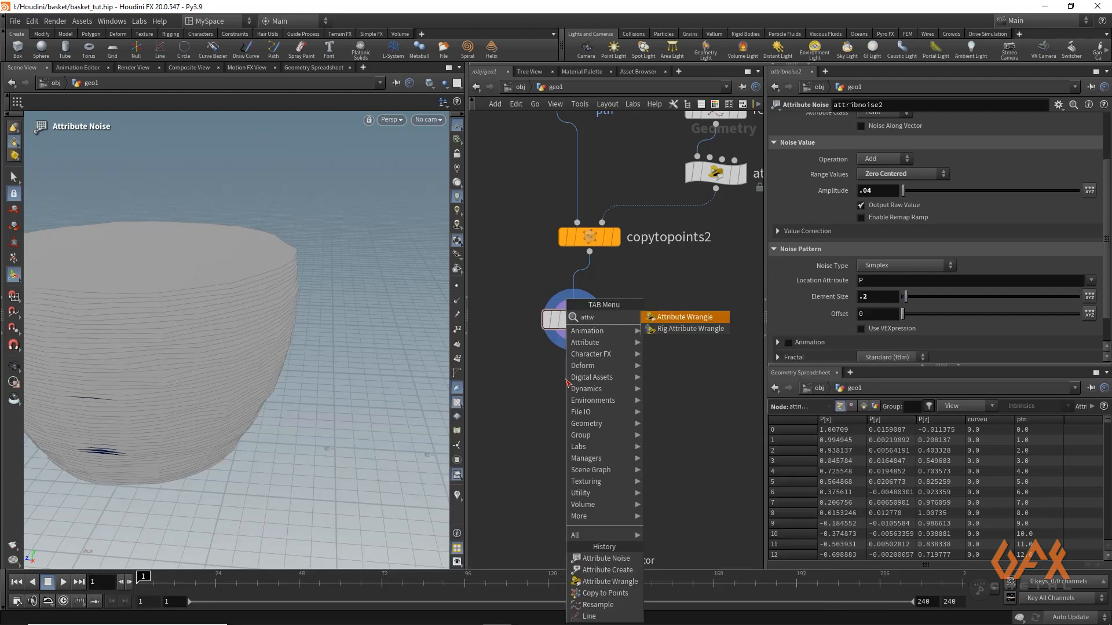
{"action": "type", "text": "ra"}
{"action": "key", "text": "Return"}
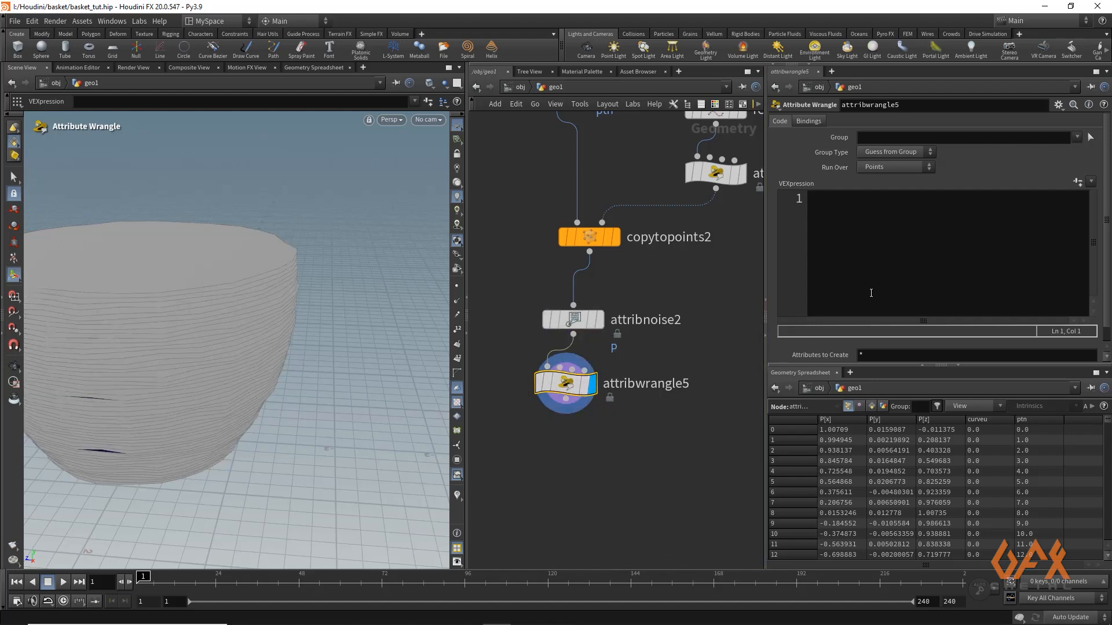
Start the wrangle's VEX code with the line vector originalPosition = @P;
{"action": "left_click", "coordinate": [824, 243]}
{"action": "type", "text": "v"}
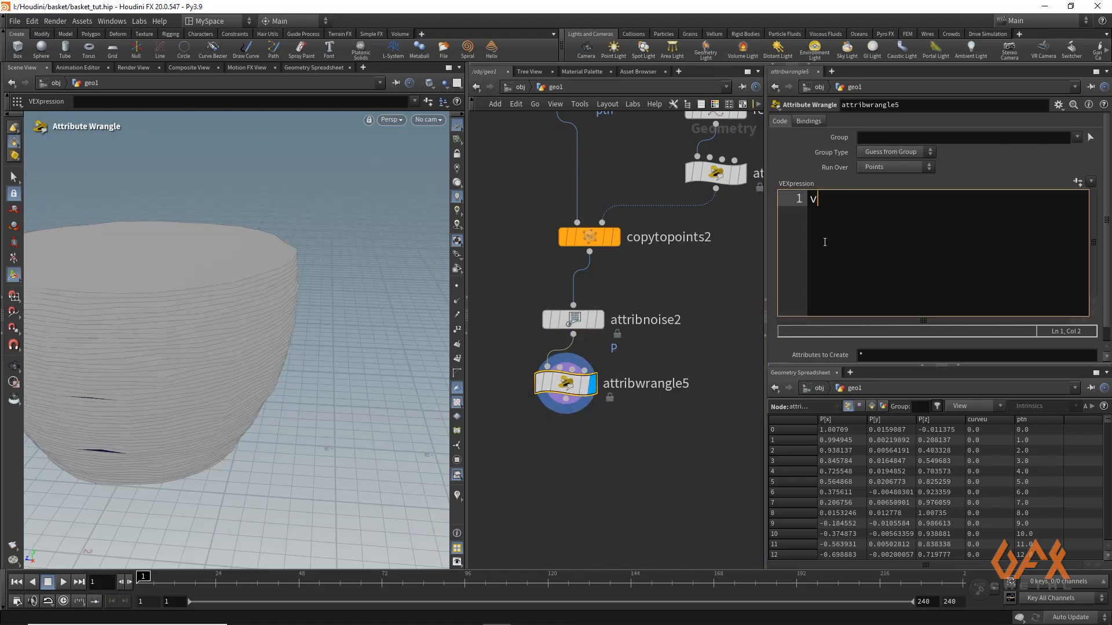
{"action": "type", "text": "ector "}
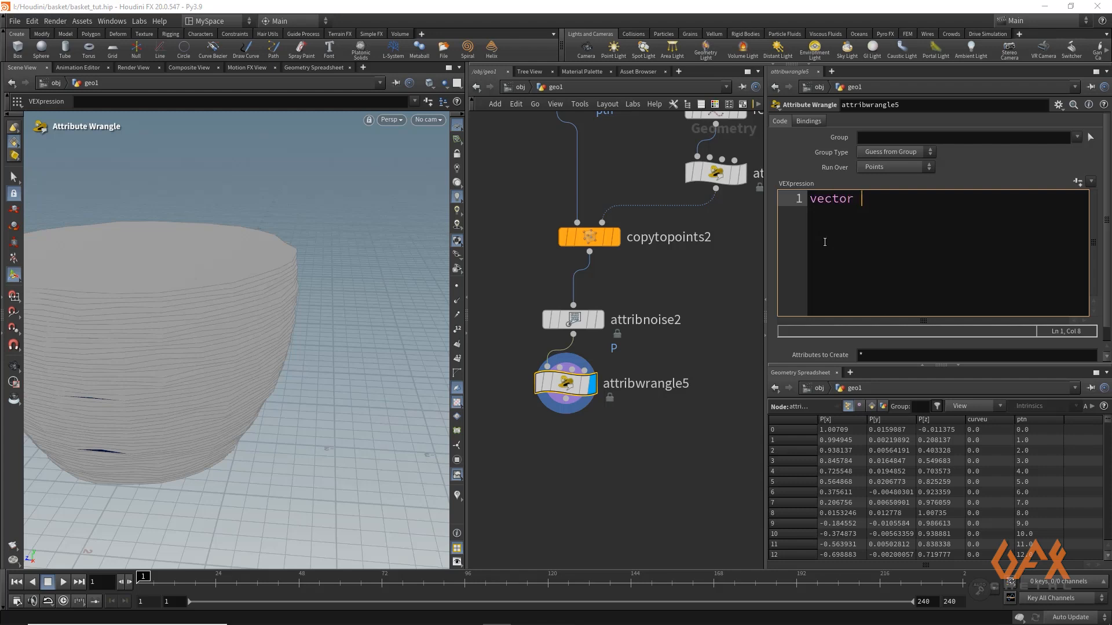
{"action": "type", "text": "originalPositio"}
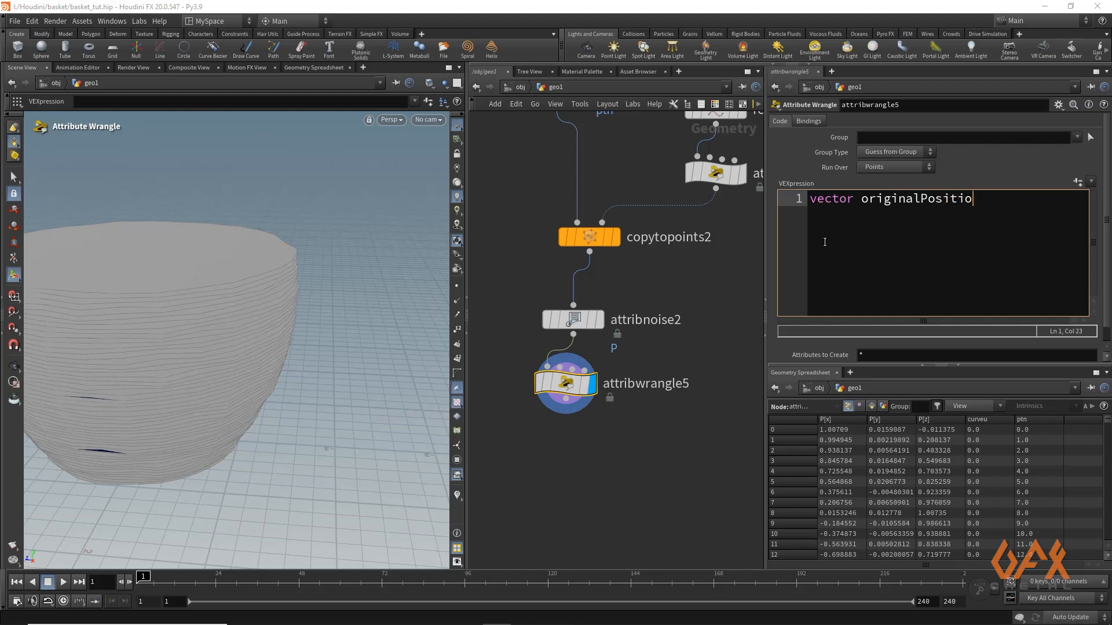
{"action": "type", "text": " = @P;"}
{"action": "key", "text": "Return"}
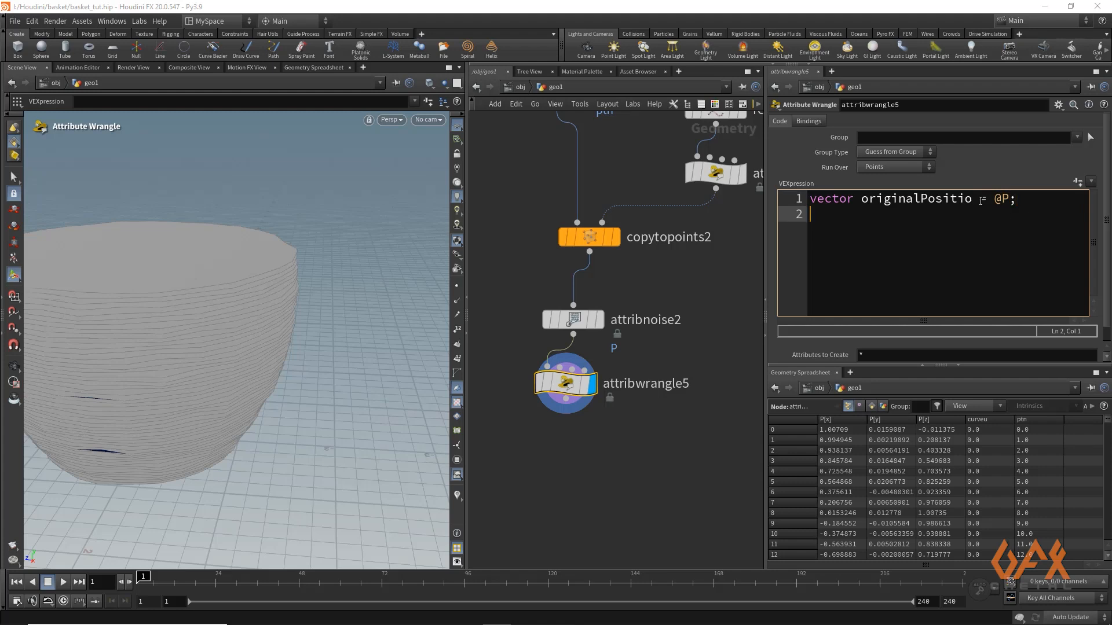
{"action": "left_click", "coordinate": [974, 198]}
{"action": "type", "text": "n"}
{"action": "left_click", "coordinate": [883, 224]}
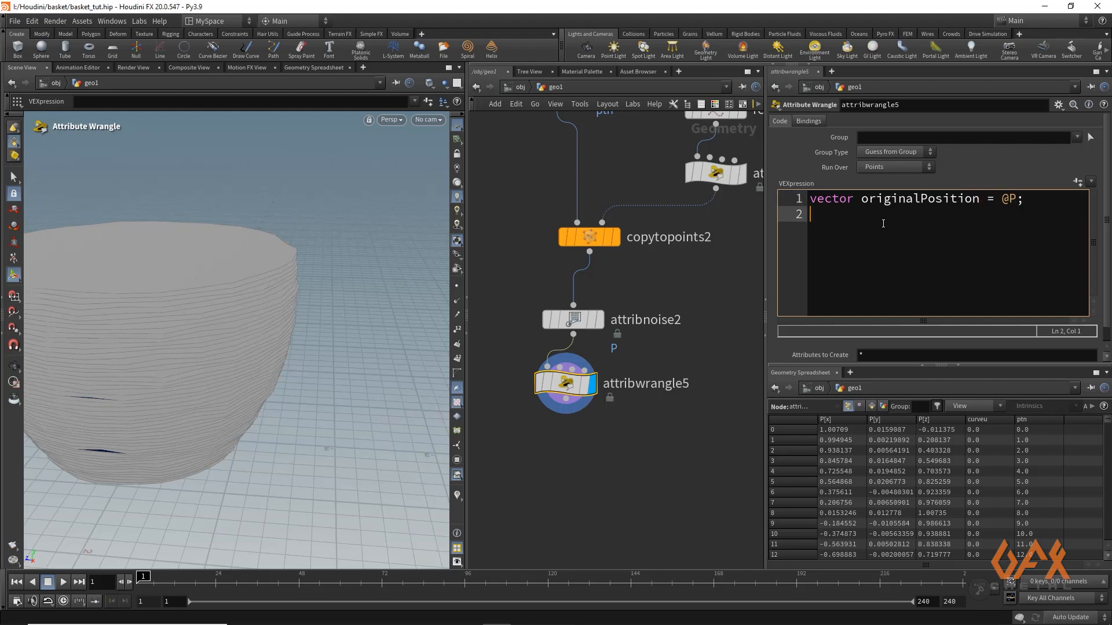
Flatten the stored position by adding the line originalPosition.y = 0; followed by a blank line
{"action": "type", "text": "or"}
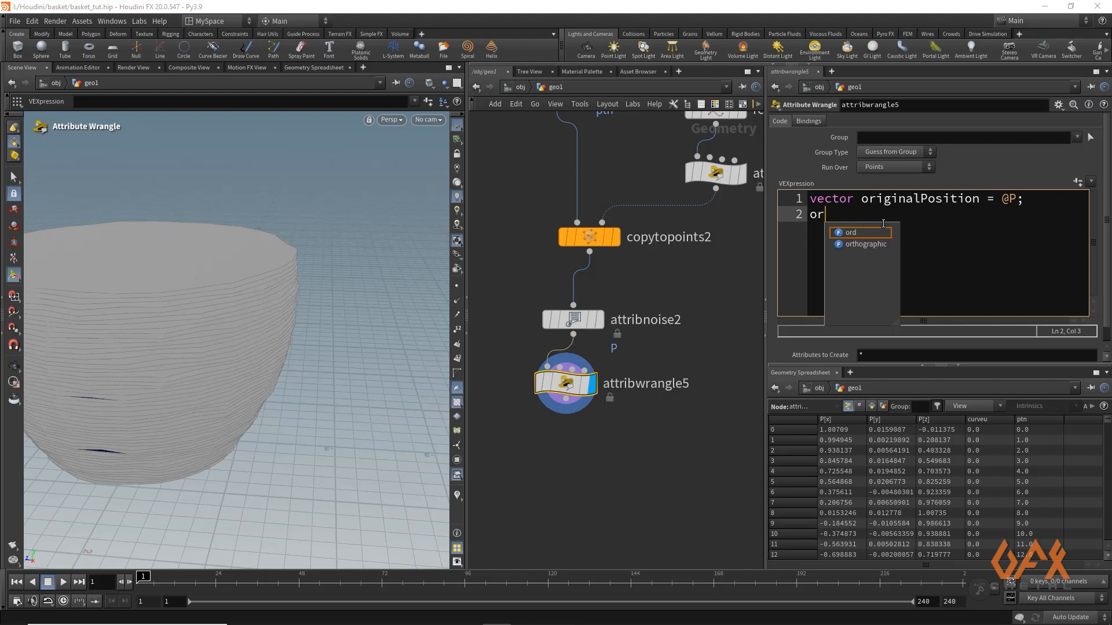
{"action": "type", "text": "igina"}
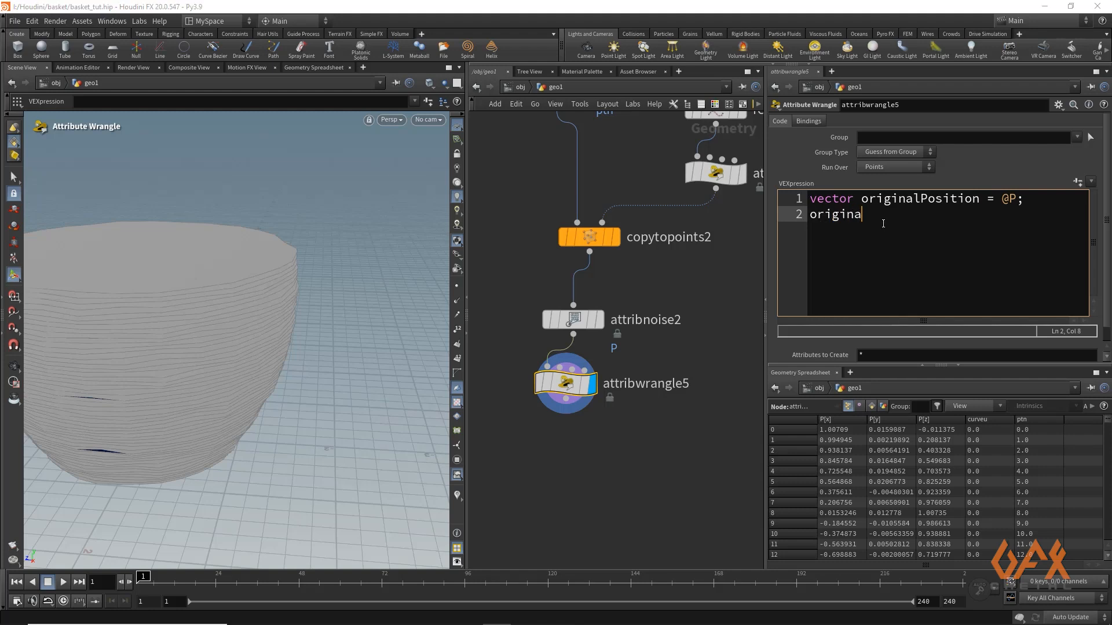
{"action": "type", "text": "lPosition.y = 0;"}
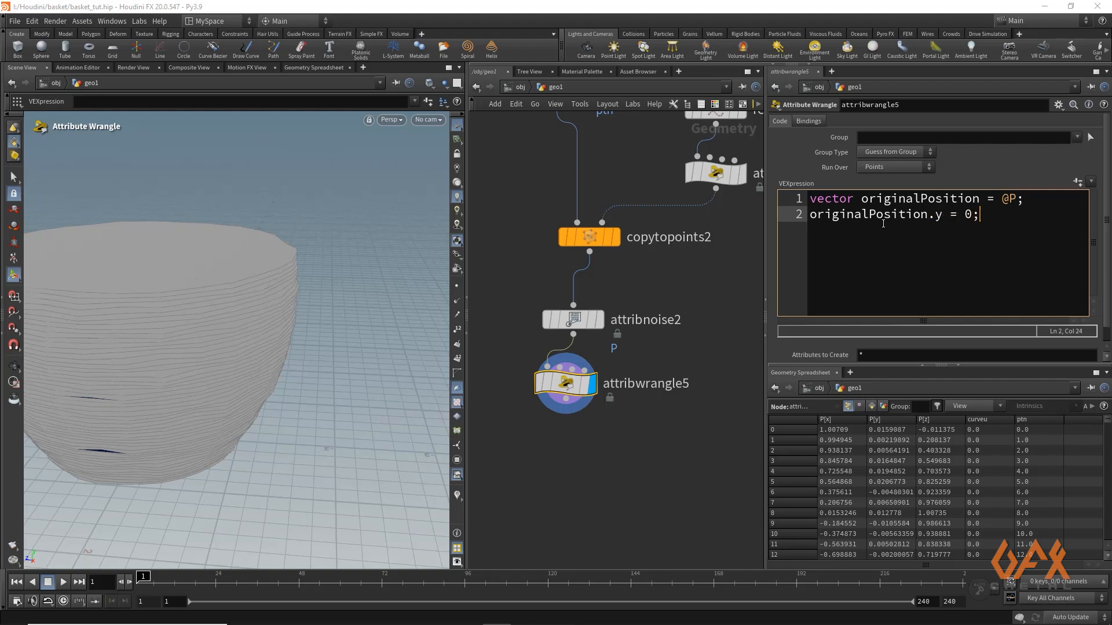
{"action": "key", "text": "Return"}
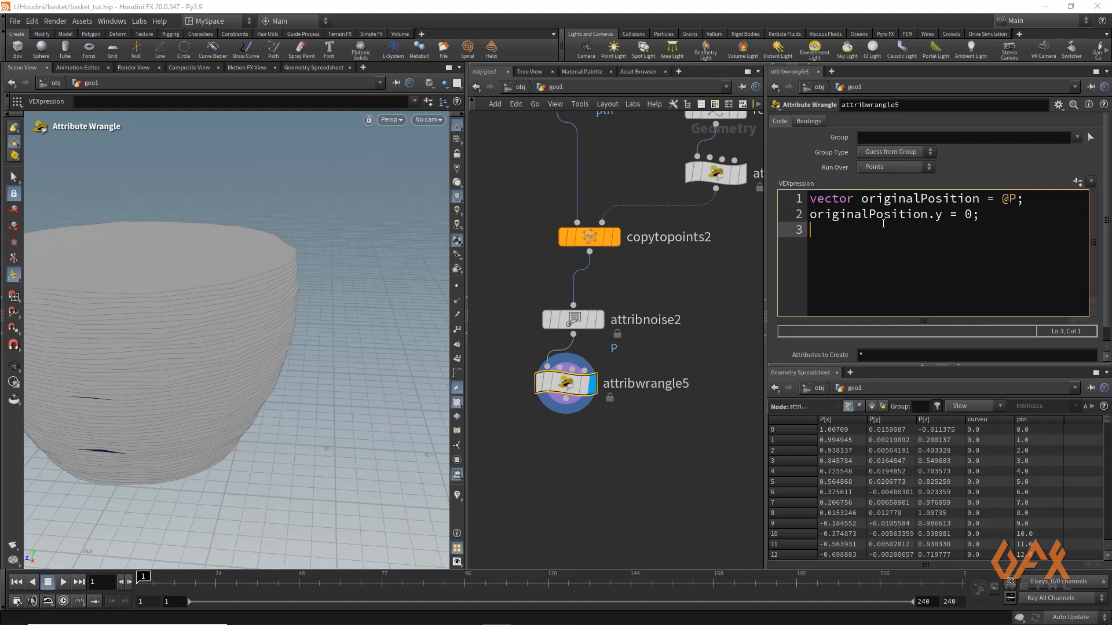
{"action": "key", "text": "Return"}
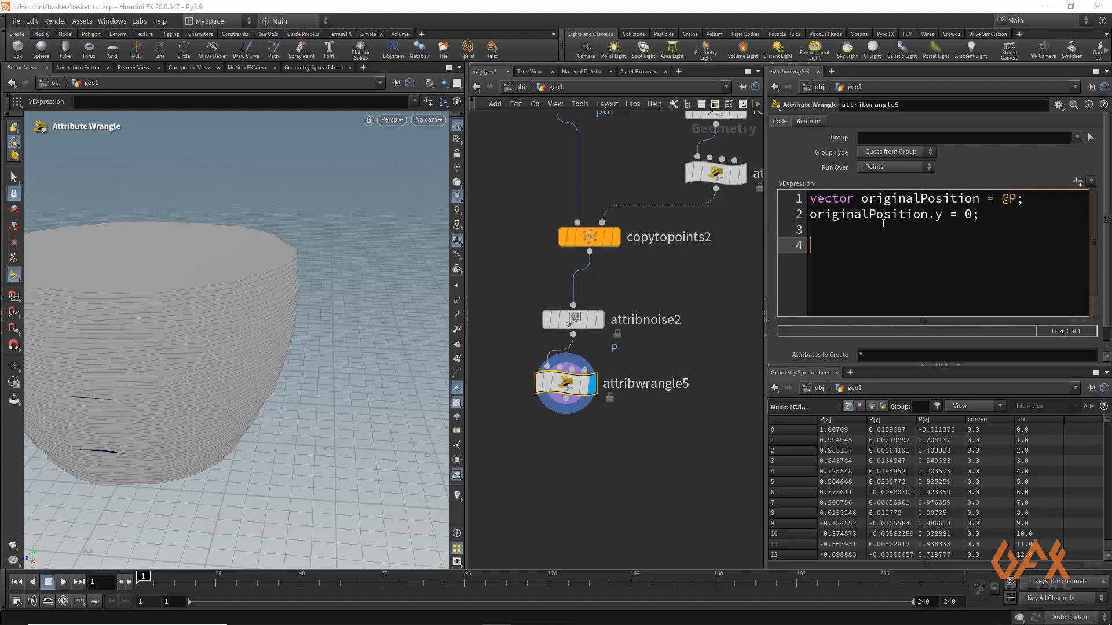
Add the line vector normNormal = normalize(originalPosition); to the wrangle code
{"action": "type", "text": "vec"}
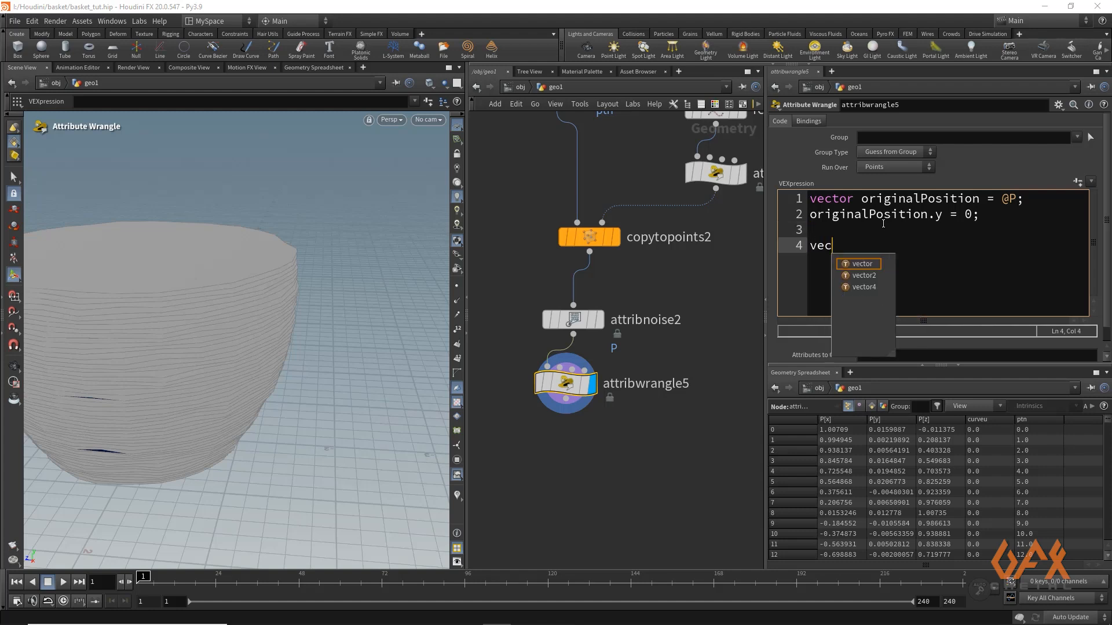
{"action": "type", "text": "tor "}
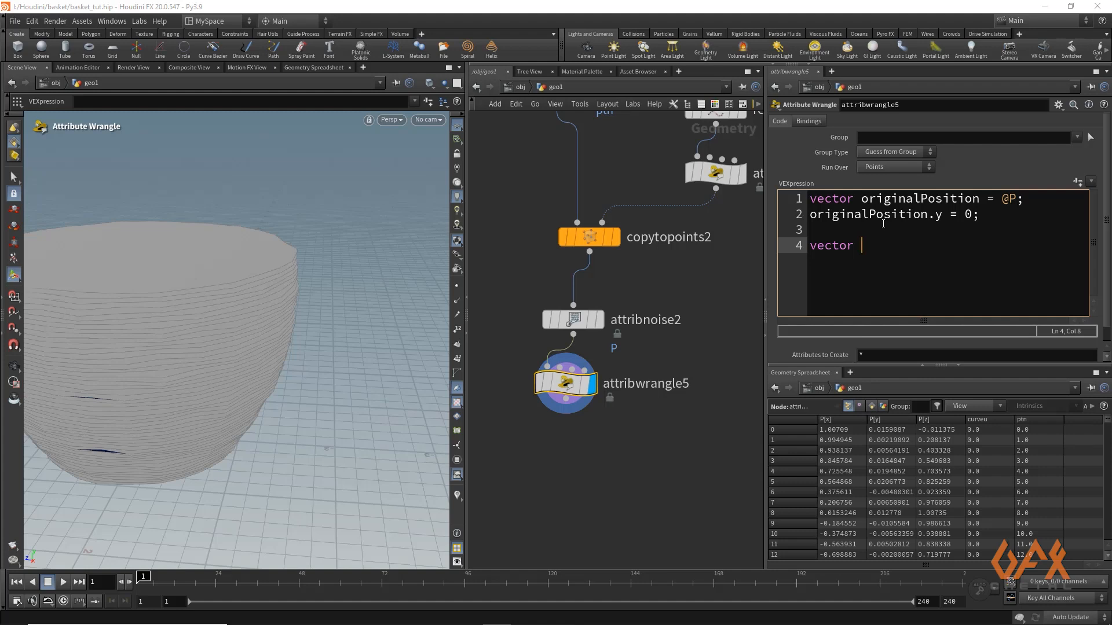
{"action": "type", "text": "normN"}
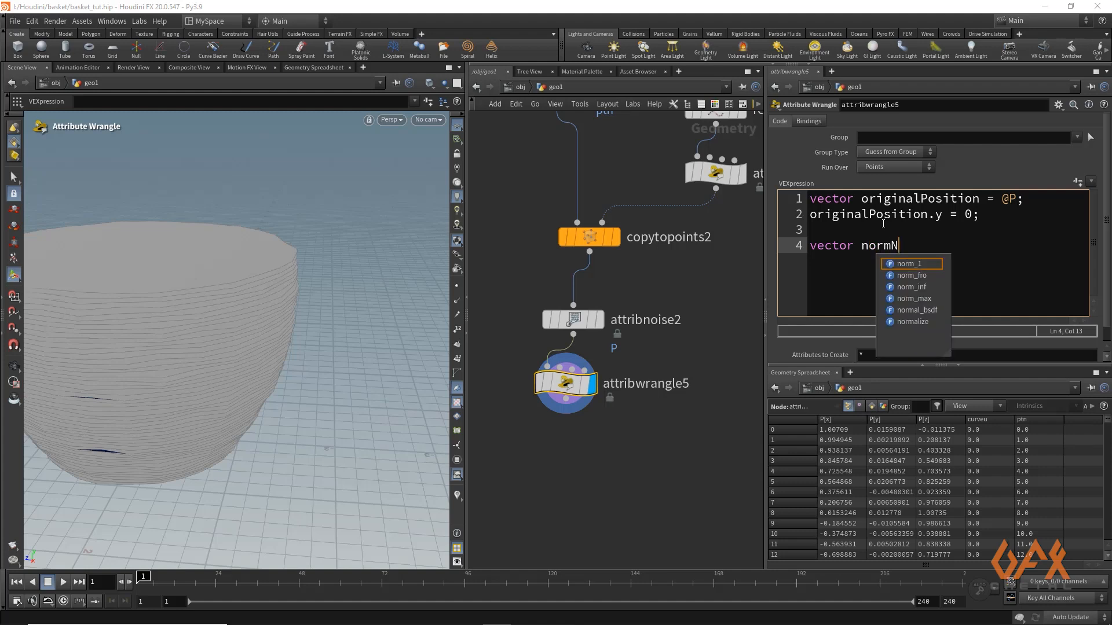
{"action": "type", "text": "ormal = "}
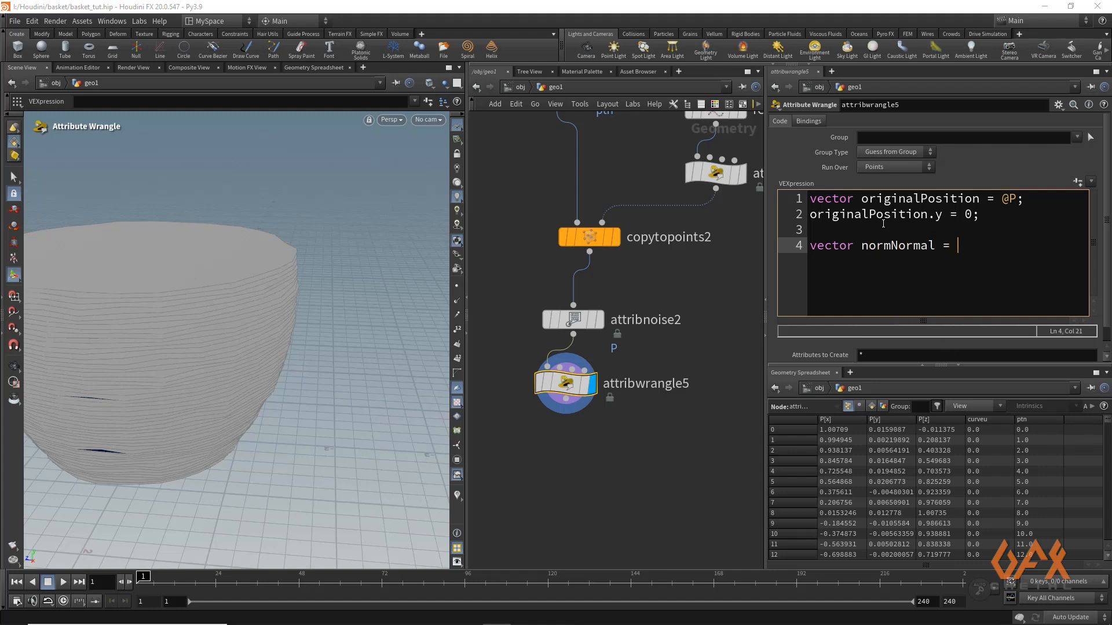
{"action": "type", "text": "normal"}
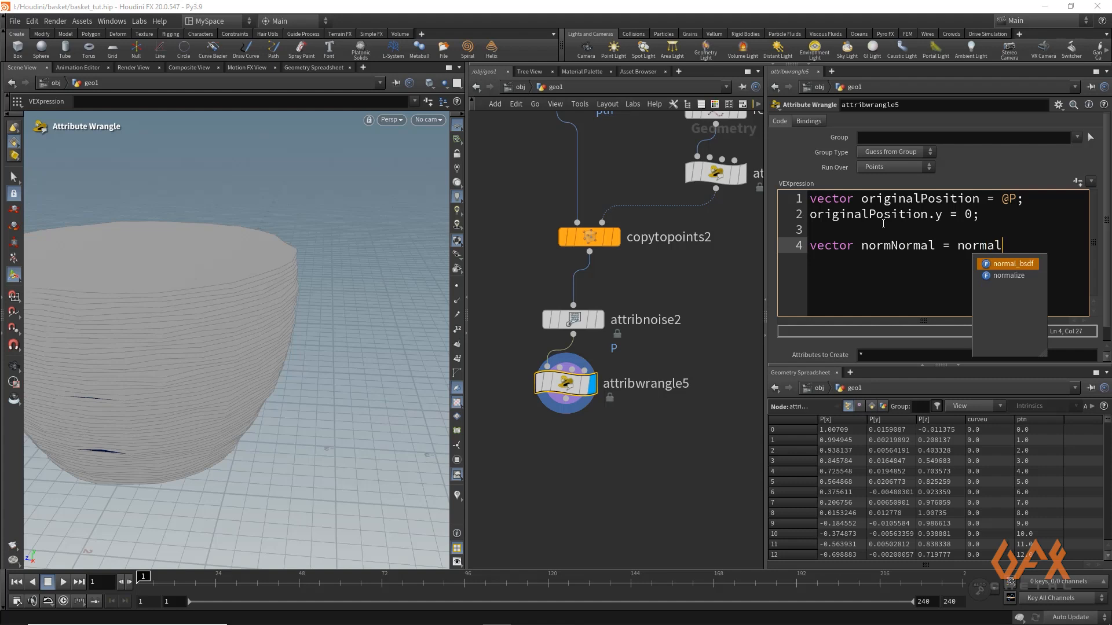
{"action": "type", "text": "ize("}
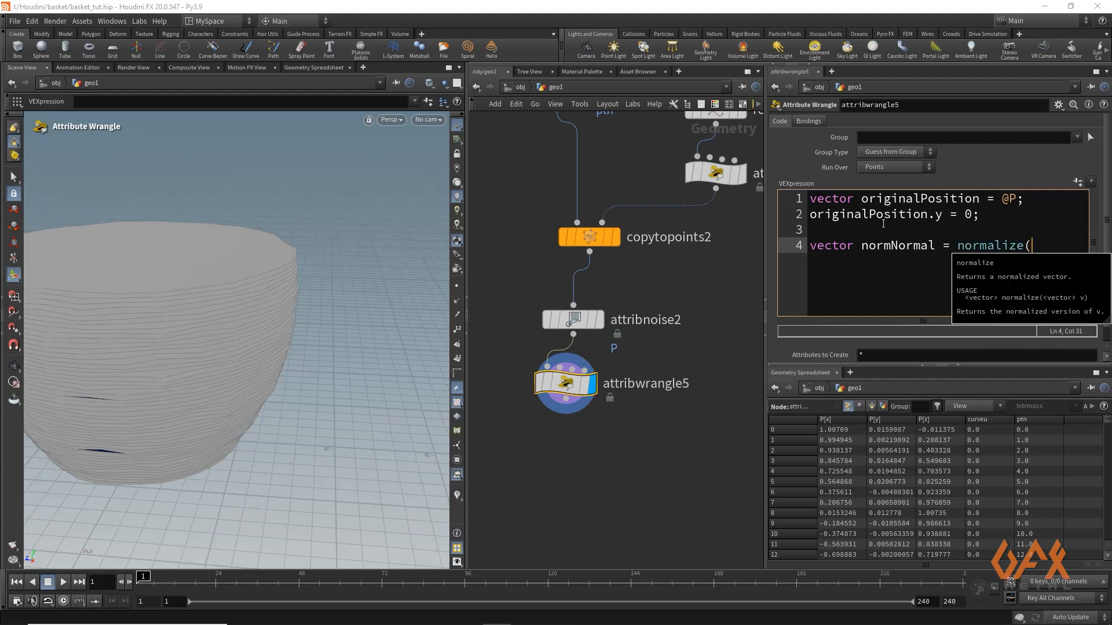
{"action": "type", "text": "orif"}
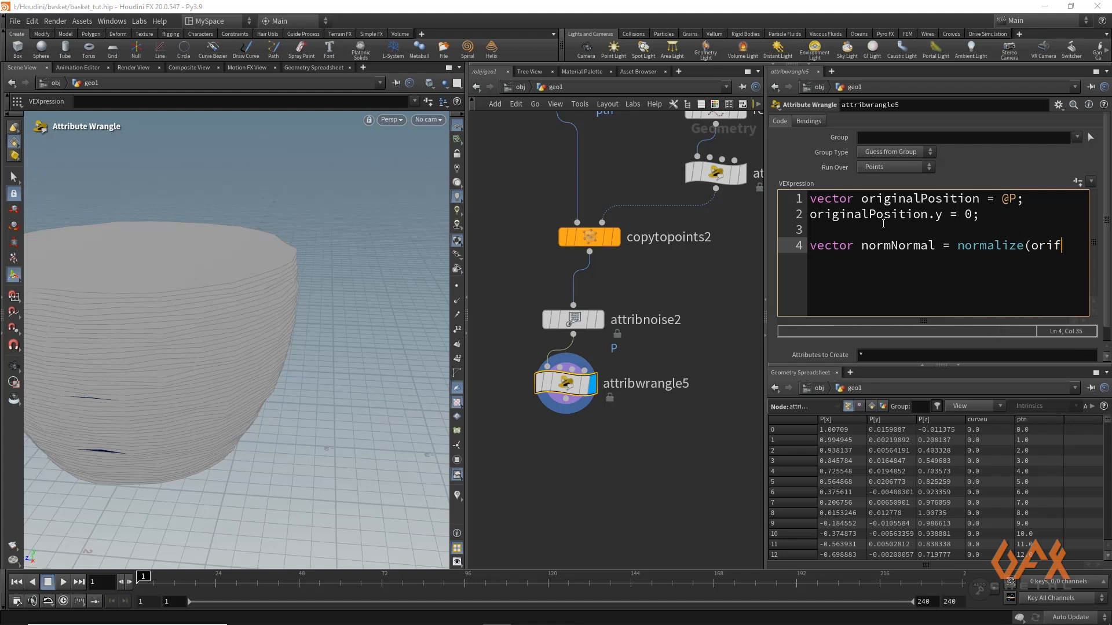
{"action": "key", "text": "BackSpace"}
{"action": "type", "text": "ginal"}
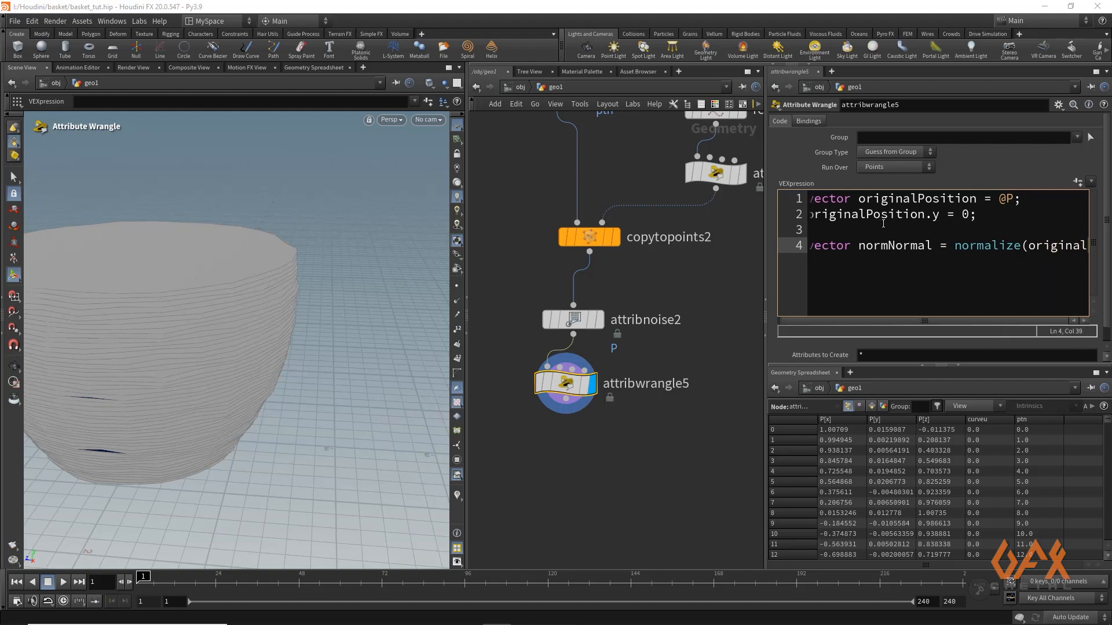
{"action": "type", "text": "Posi"}
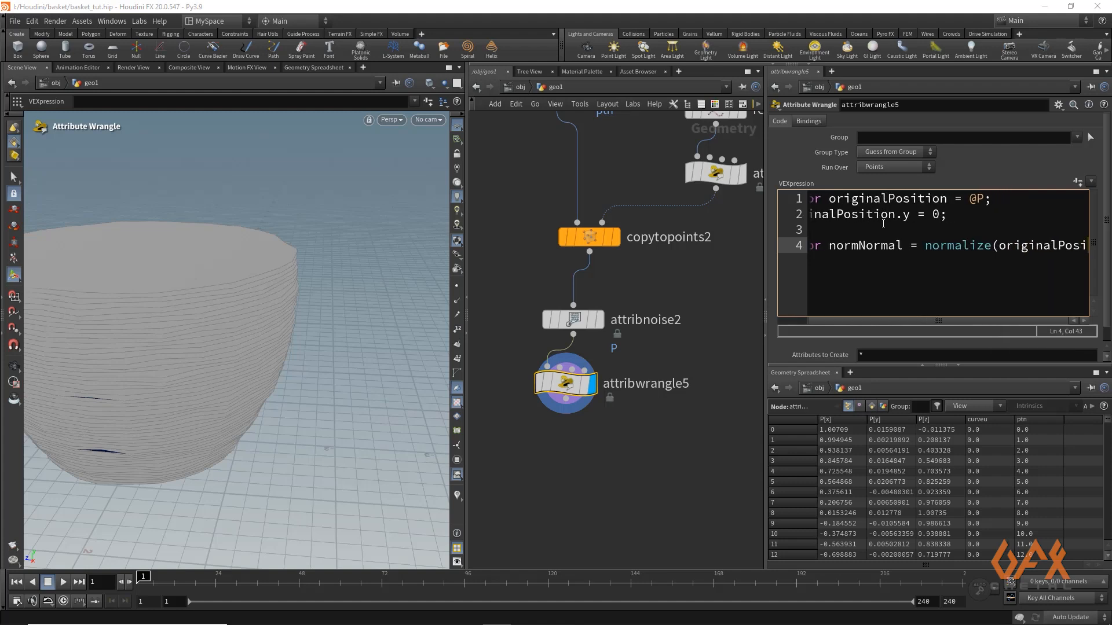
{"action": "type", "text": "tion);"}
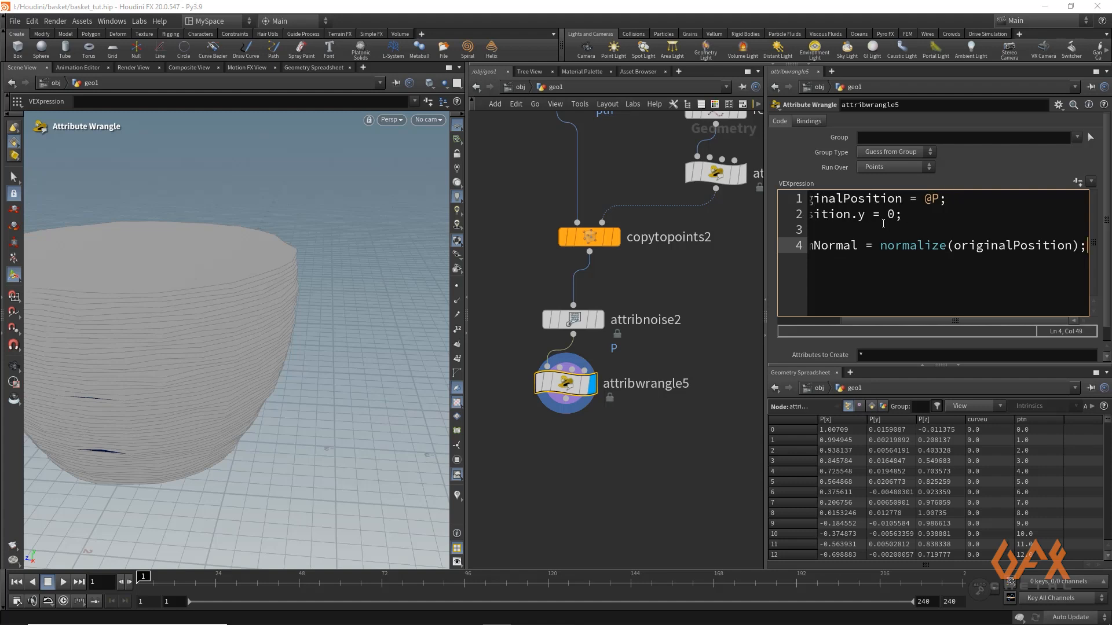
{"action": "key", "text": "Return"}
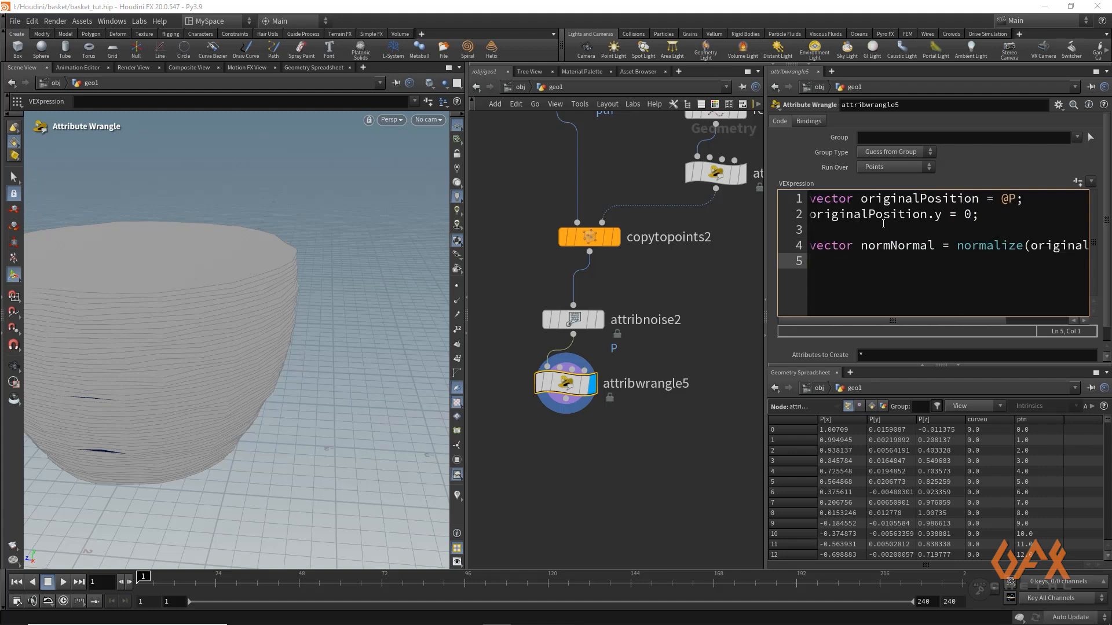
Store the direction as a point attribute with the line v@_N = normNormal; and apply the code
{"action": "type", "text": "v@_N = nor"}
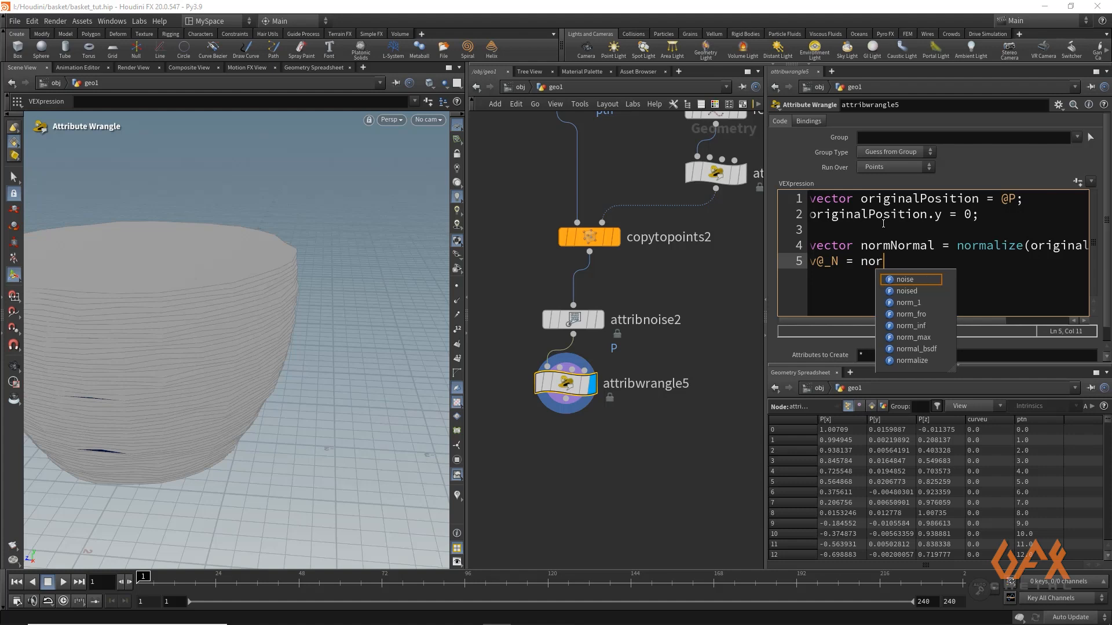
{"action": "type", "text": "mNorm"}
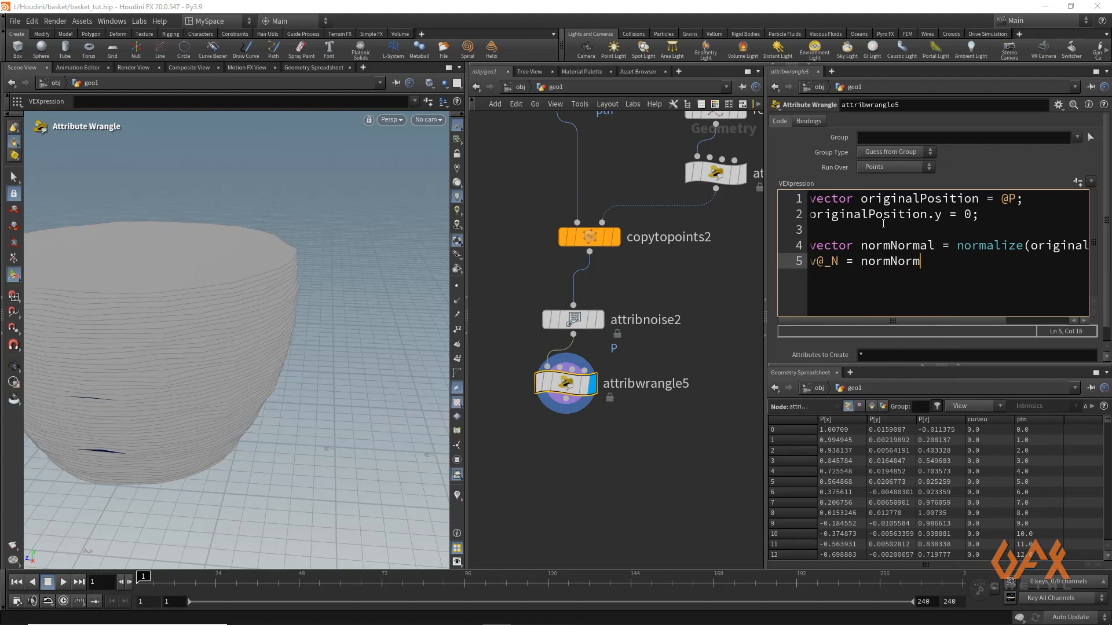
{"action": "type", "text": "al;"}
{"action": "left_click", "coordinate": [693, 363]}
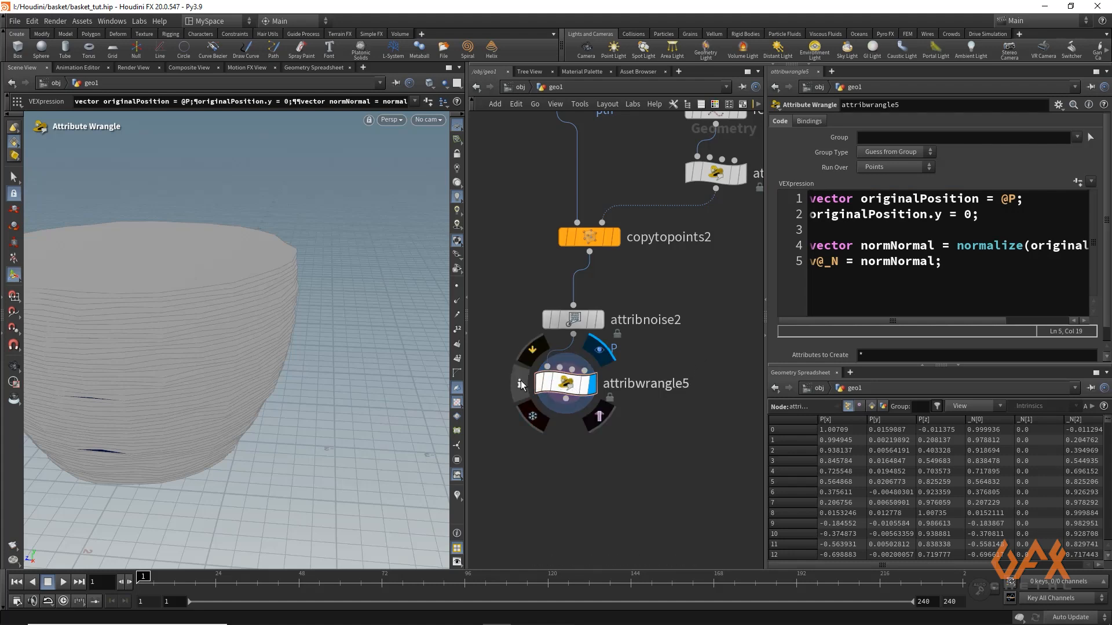
Visualize the wrangle's _N point attribute in the viewport and hide the ptn visualizer
{"action": "left_click", "coordinate": [520, 383]}
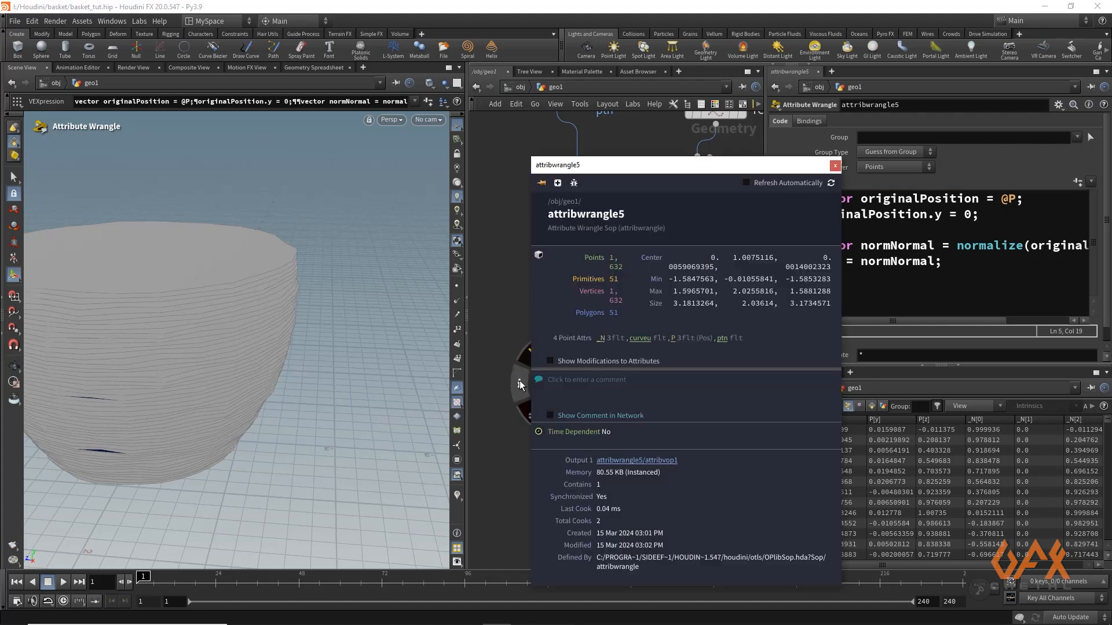
{"action": "left_click", "coordinate": [601, 340]}
{"action": "left_click", "coordinate": [835, 165]}
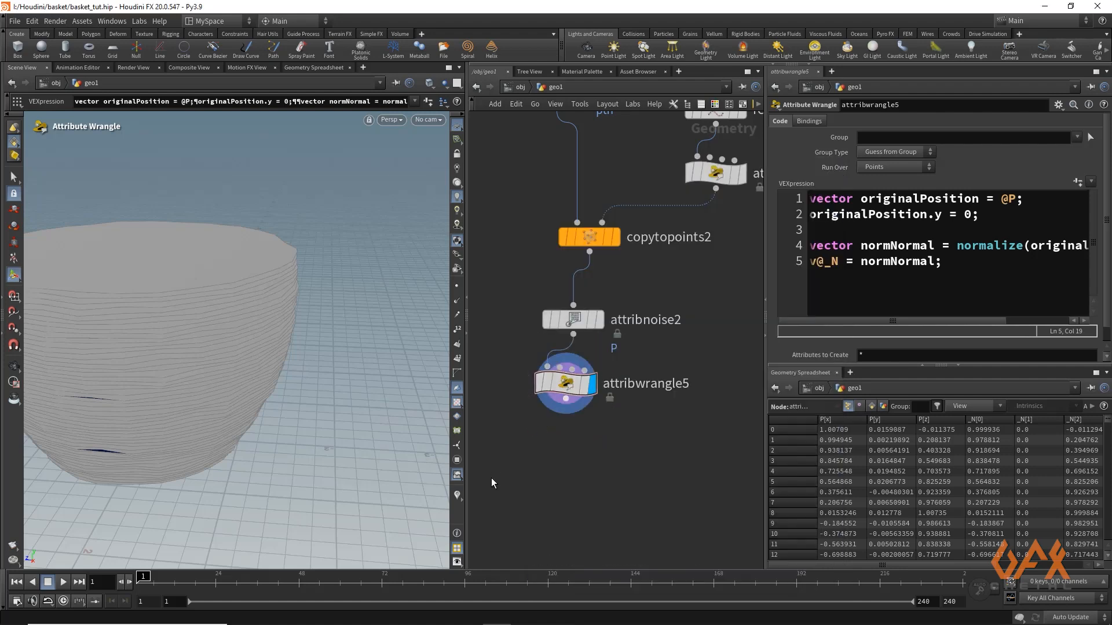
{"action": "left_click", "coordinate": [460, 494]}
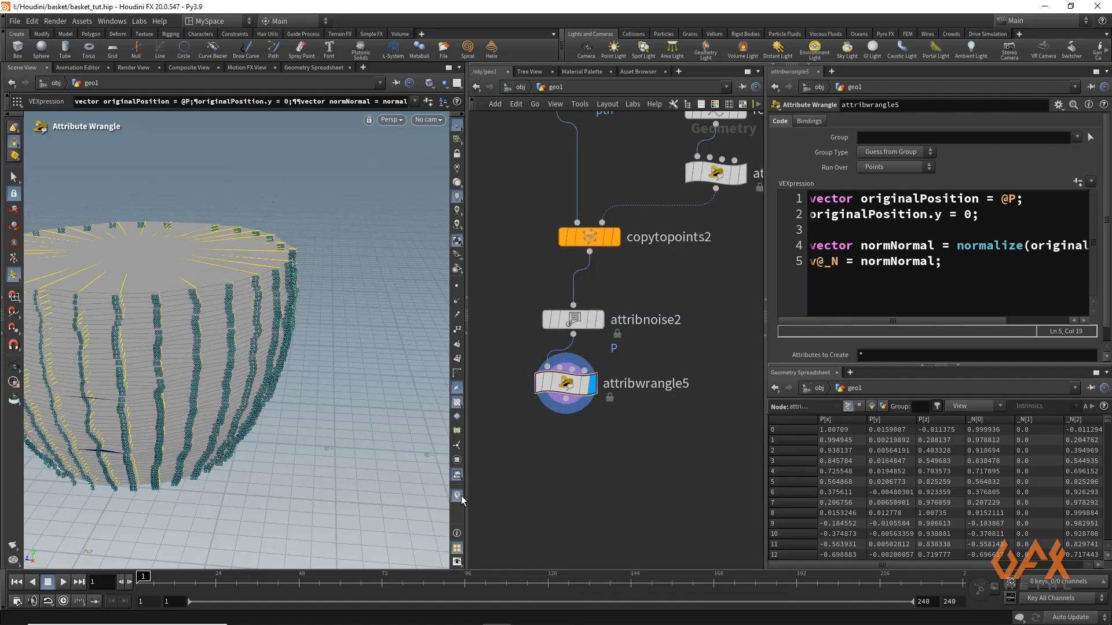
{"action": "left_click", "coordinate": [458, 495]}
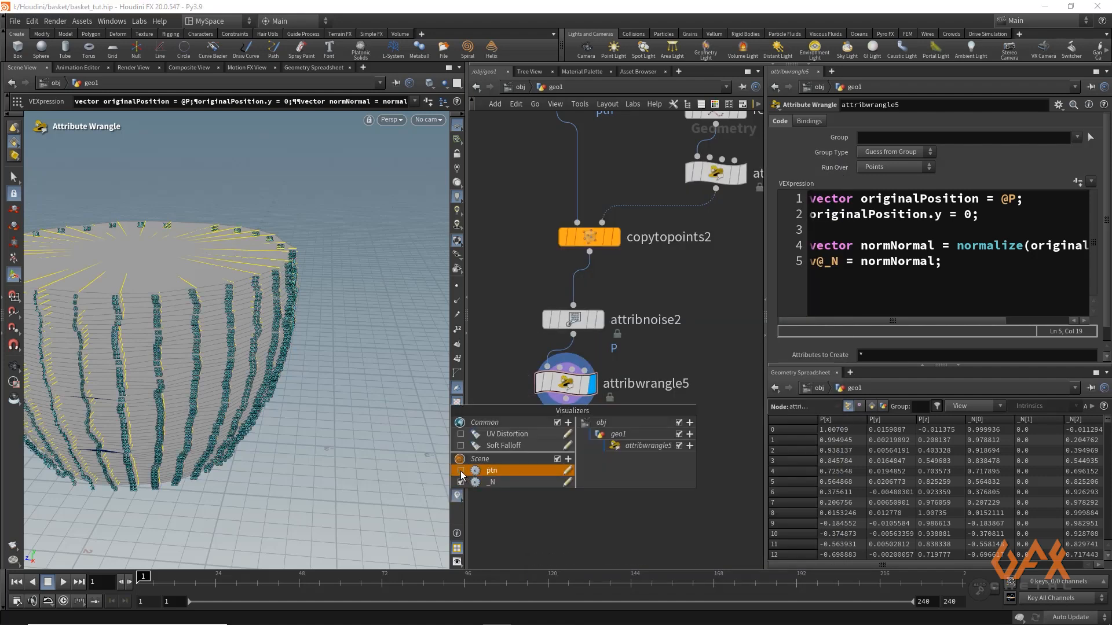
{"action": "left_click", "coordinate": [461, 471]}
Examine the _N direction vectors around the basket wall, and switch the viewport visualizers off
{"action": "left_click_drag", "start_coordinate": [178, 264], "coordinate": [198, 280], "text": "alt"}
{"action": "key", "text": "Escape"}
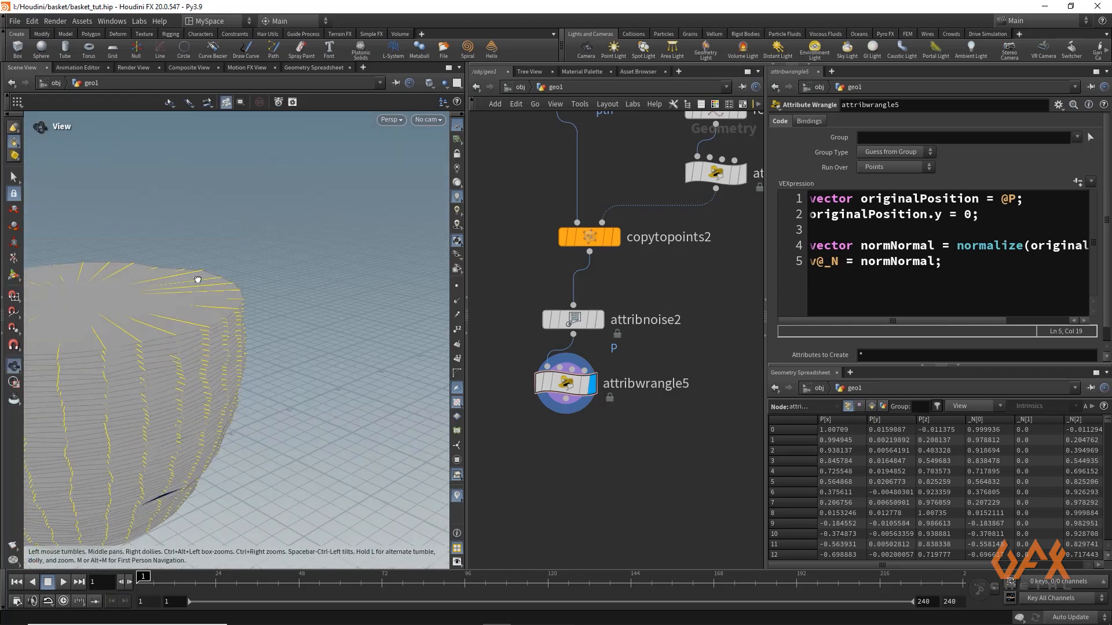
{"action": "key", "text": "Return"}
{"action": "left_click", "coordinate": [457, 493]}
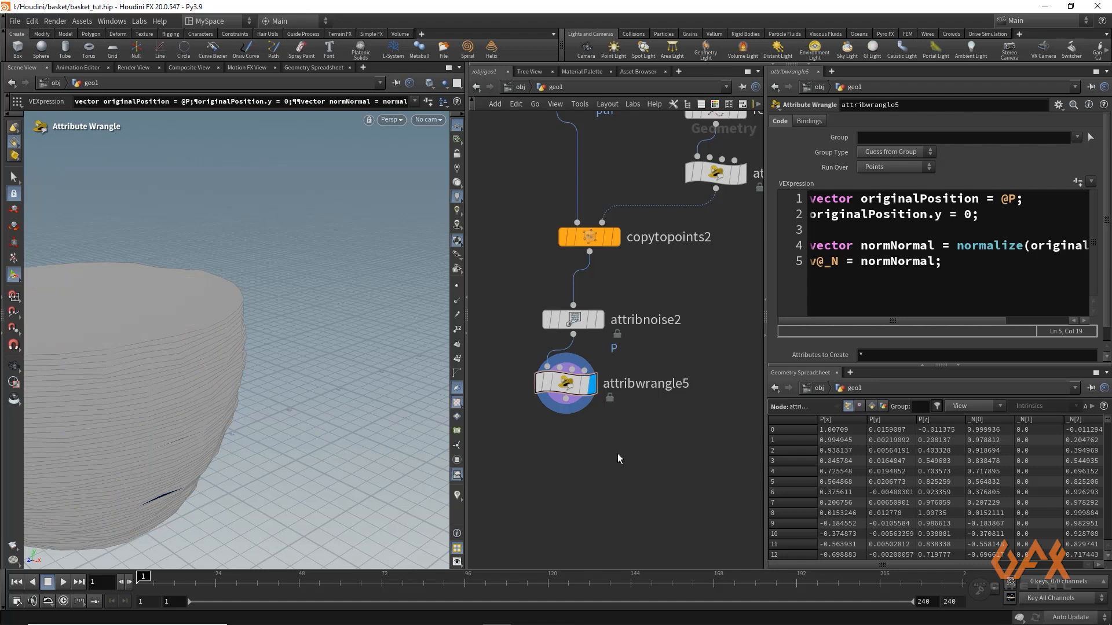
{"action": "middle_click_drag", "start_coordinate": [538, 446], "coordinate": [529, 312]}
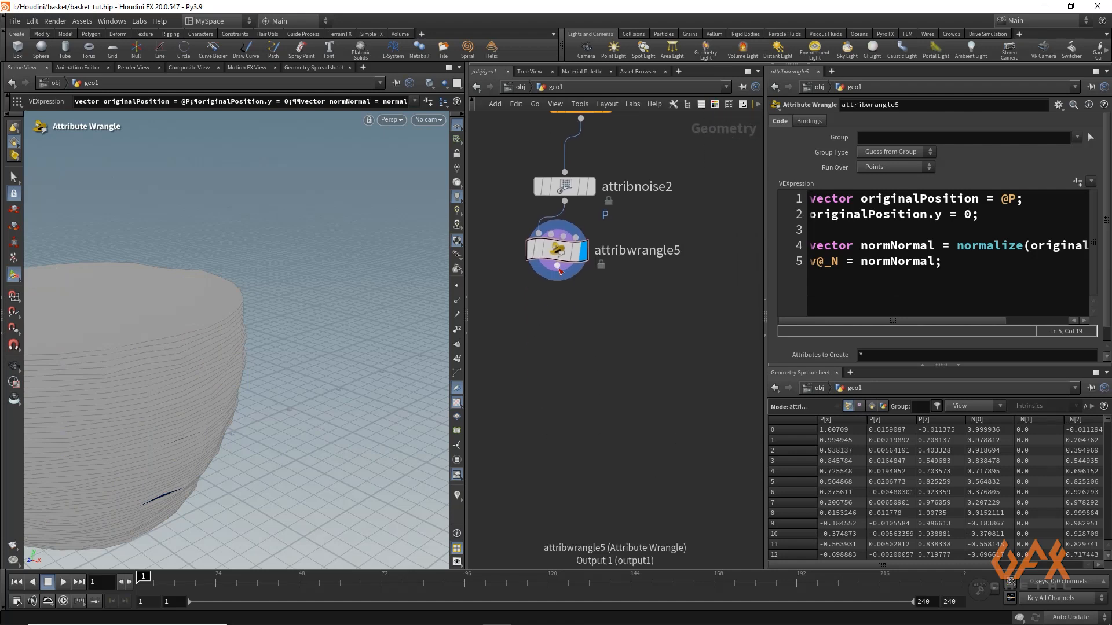
{"action": "key", "text": "h"}
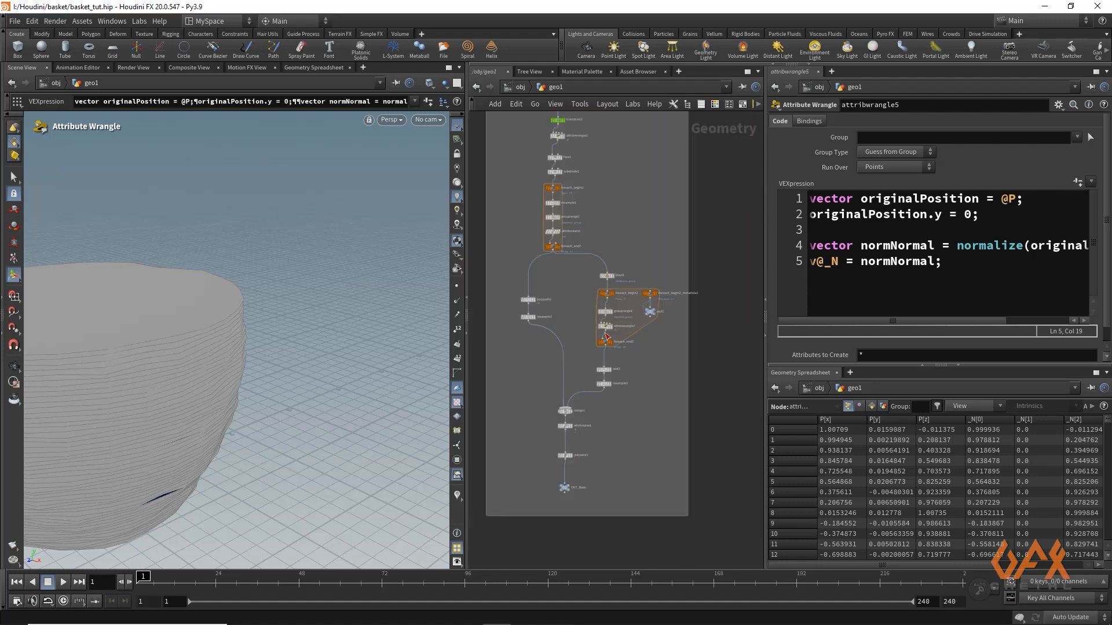
{"action": "middle_click_drag", "start_coordinate": [727, 339], "coordinate": [541, 356]}
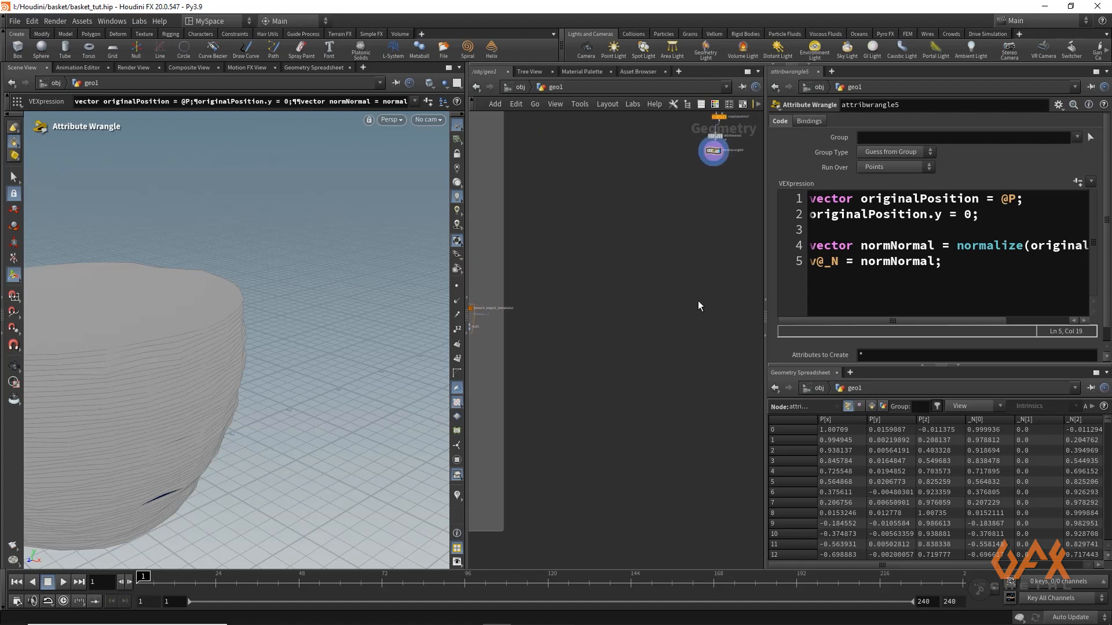
{"action": "middle_click_drag", "start_coordinate": [713, 223], "coordinate": [635, 334]}
{"action": "scroll", "coordinate": [631, 276], "scroll_direction": "up", "scroll_amount": 5}
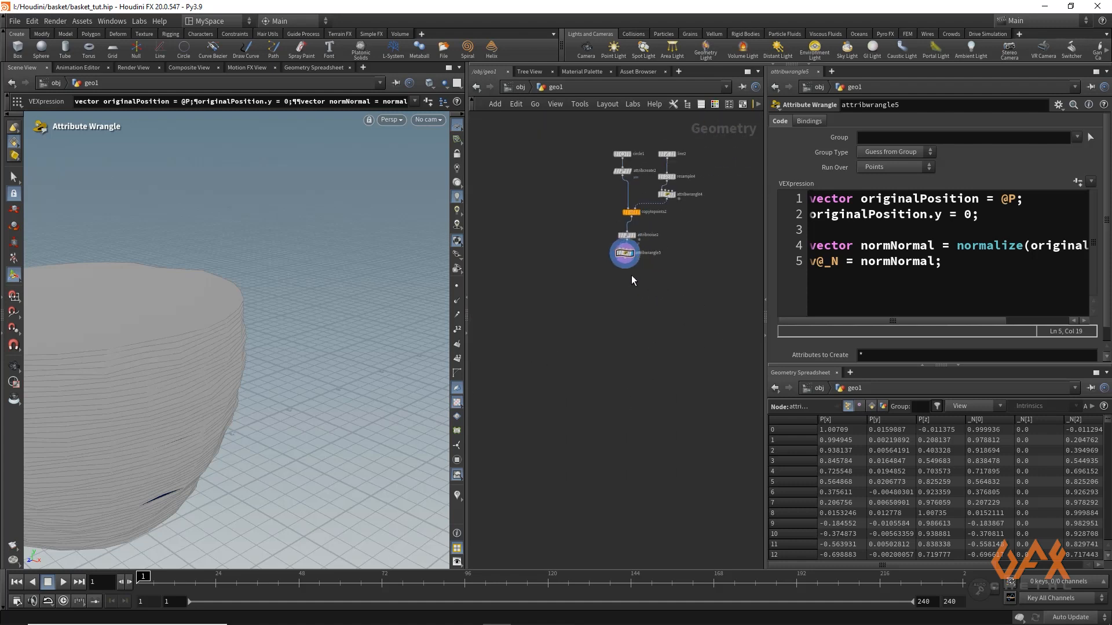
{"action": "scroll", "coordinate": [589, 352], "scroll_direction": "up", "scroll_amount": 3}
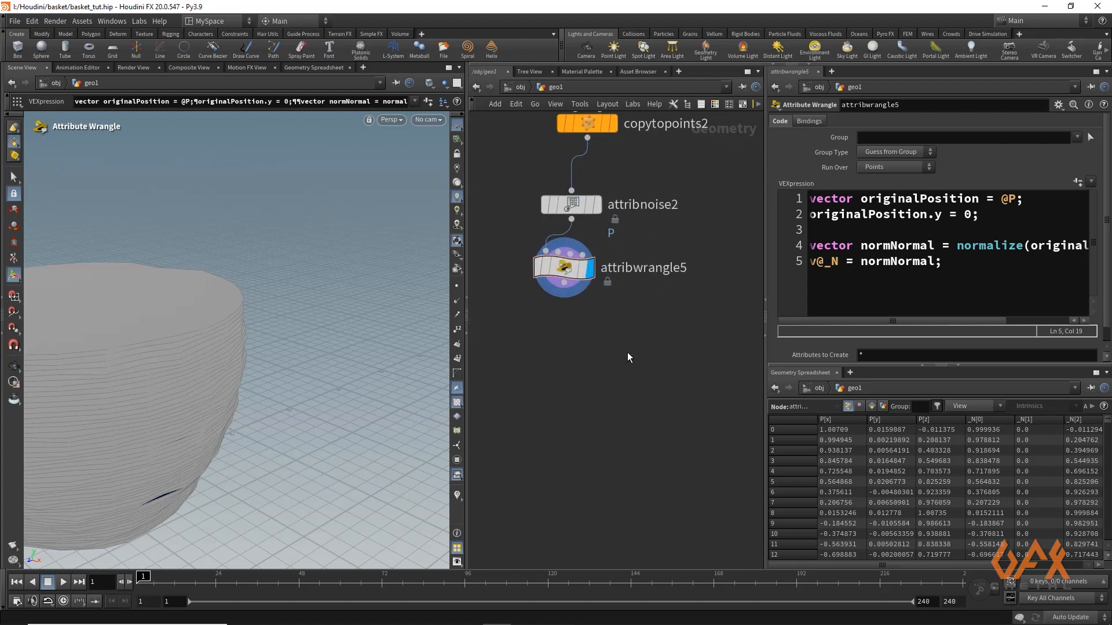
Add a For-Each Primitive loop after attribwrangle5 and create a meta import node for its block begin
{"action": "middle_click_drag", "start_coordinate": [586, 366], "coordinate": [576, 398]}
{"action": "left_click_drag", "start_coordinate": [555, 316], "coordinate": [555, 373]}
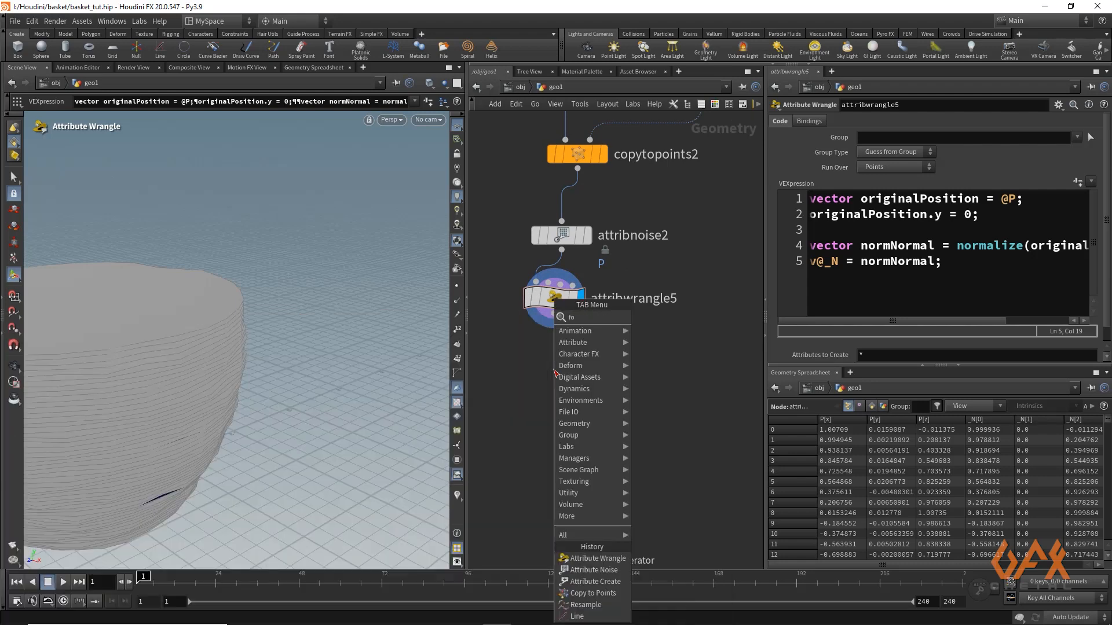
{"action": "type", "text": "fore"}
{"action": "key", "text": "Down"}
{"action": "key", "text": "Down"}
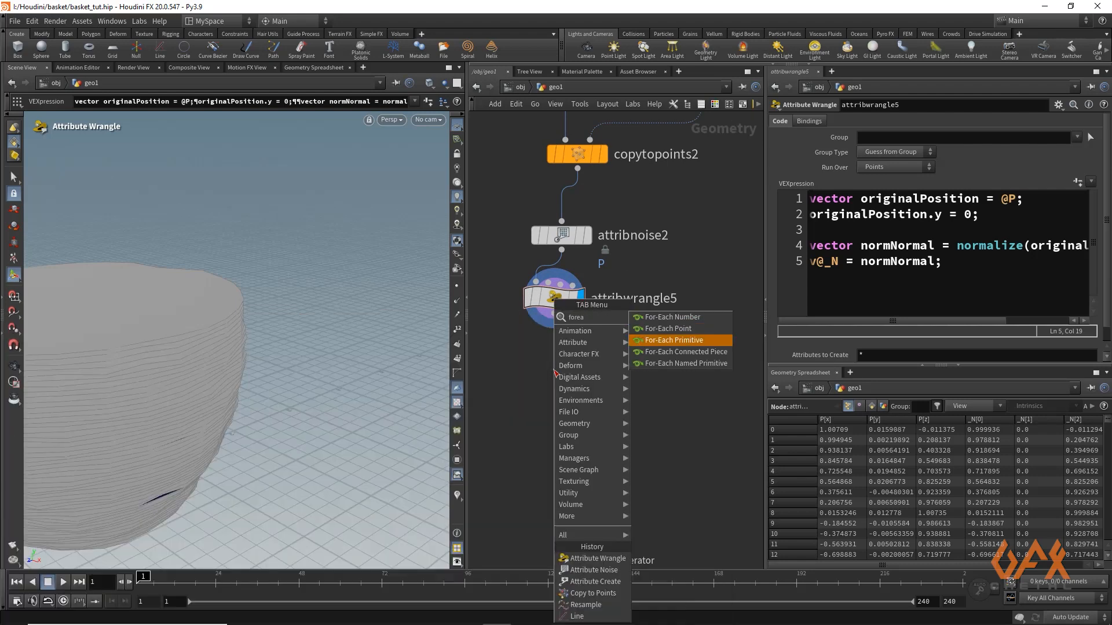
{"action": "key", "text": "Return"}
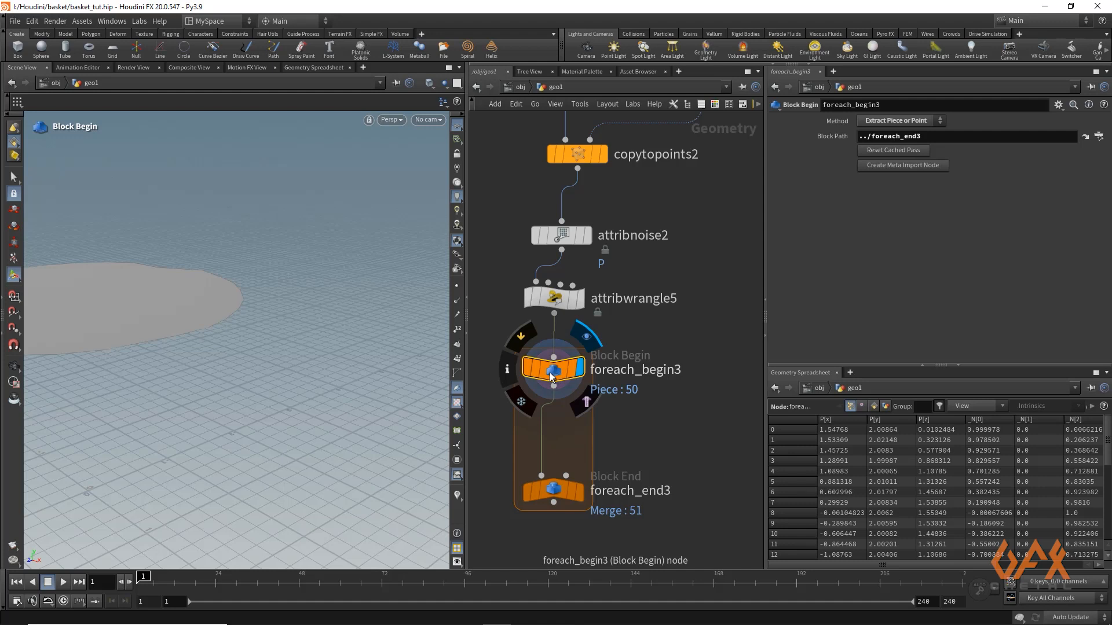
{"action": "left_click", "coordinate": [878, 165]}
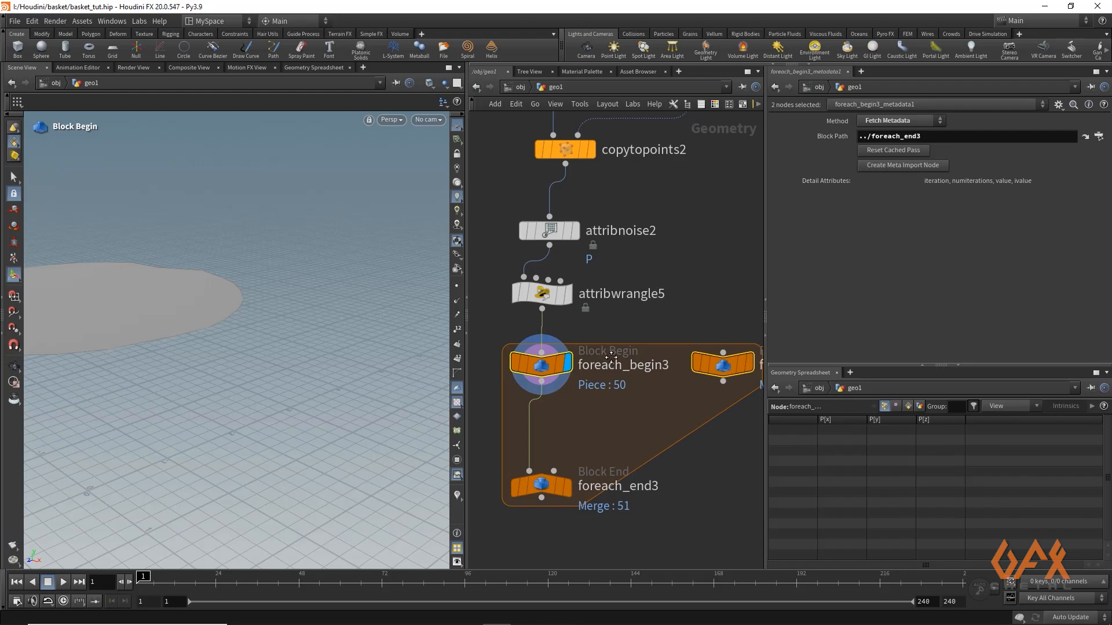
Connect a new Null node to the output of the loop's metadata node
{"action": "middle_click_drag", "start_coordinate": [611, 357], "coordinate": [535, 316]}
{"action": "left_click", "coordinate": [647, 339]}
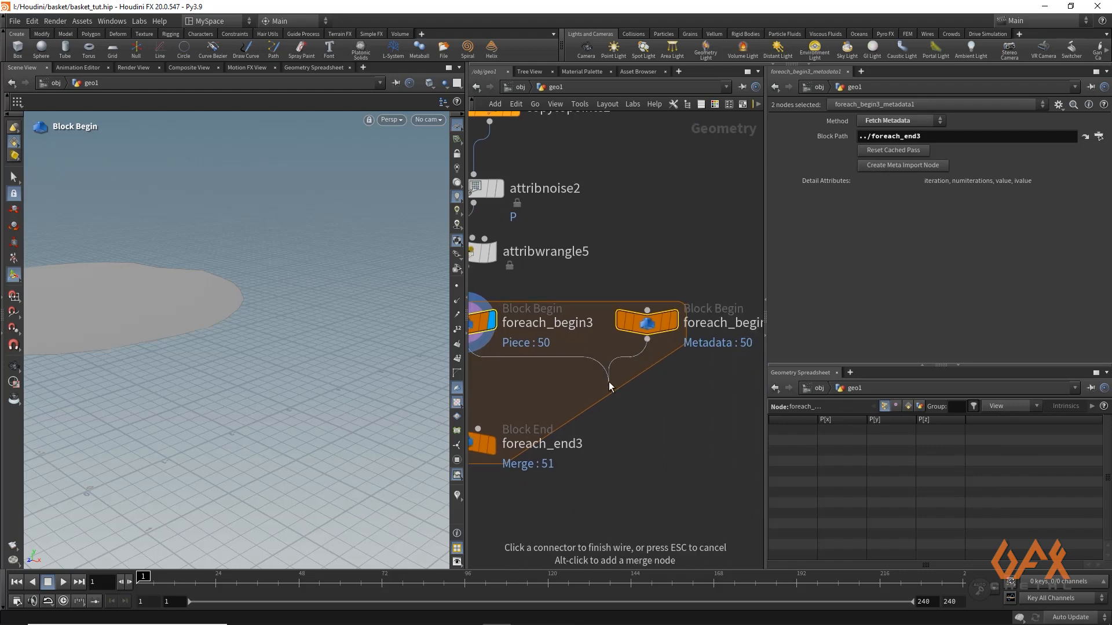
{"action": "left_click", "coordinate": [647, 341]}
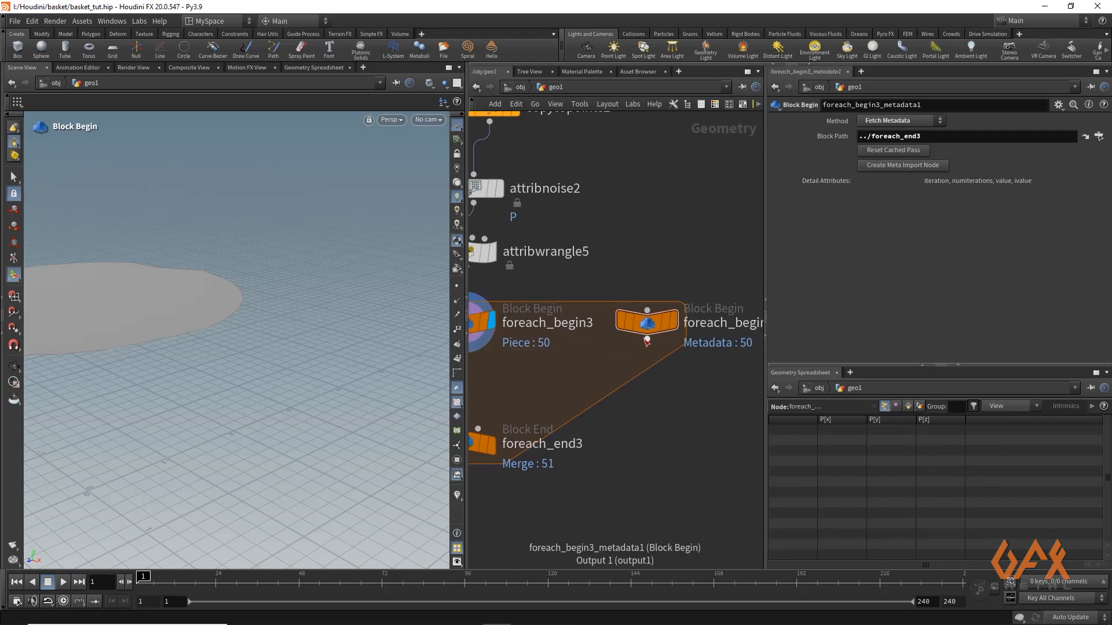
{"action": "left_click", "coordinate": [647, 341]}
{"action": "key", "text": "Tab"}
{"action": "type", "text": "nu"}
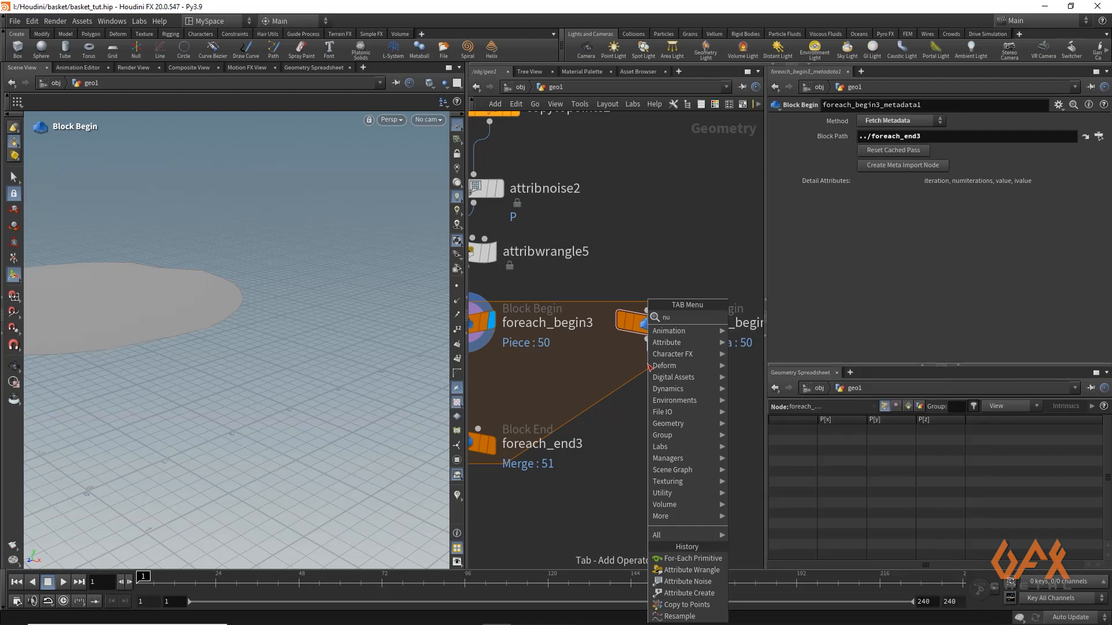
{"action": "key", "text": "Return"}
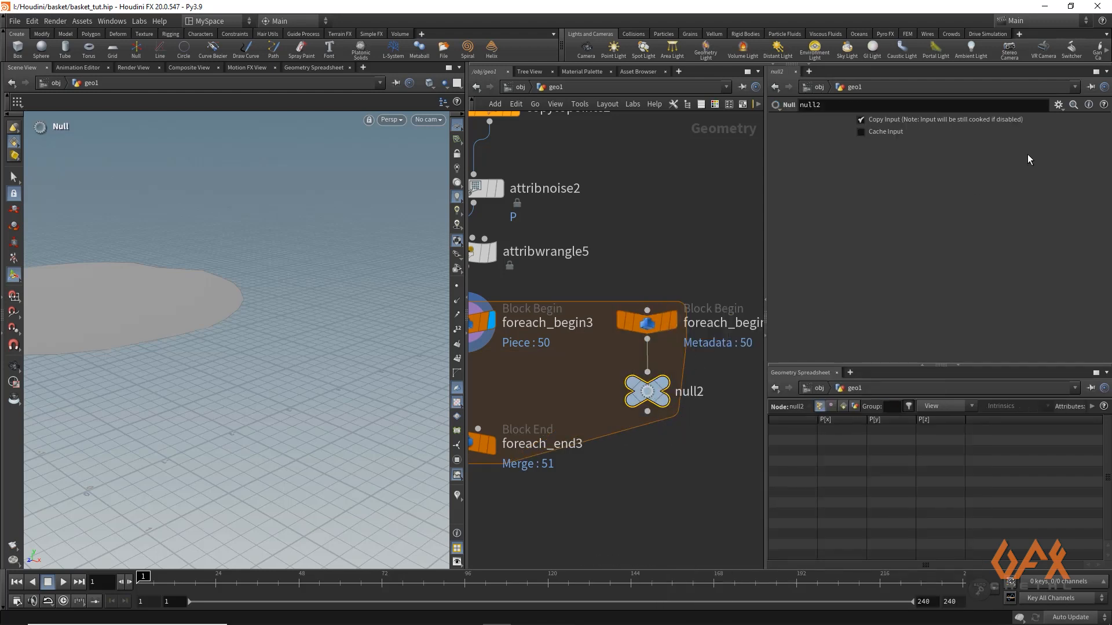
Add a spare input to the Null and point it to ../foreach_begin3_metadata1
{"action": "left_click", "coordinate": [1058, 110]}
{"action": "left_click", "coordinate": [941, 212]}
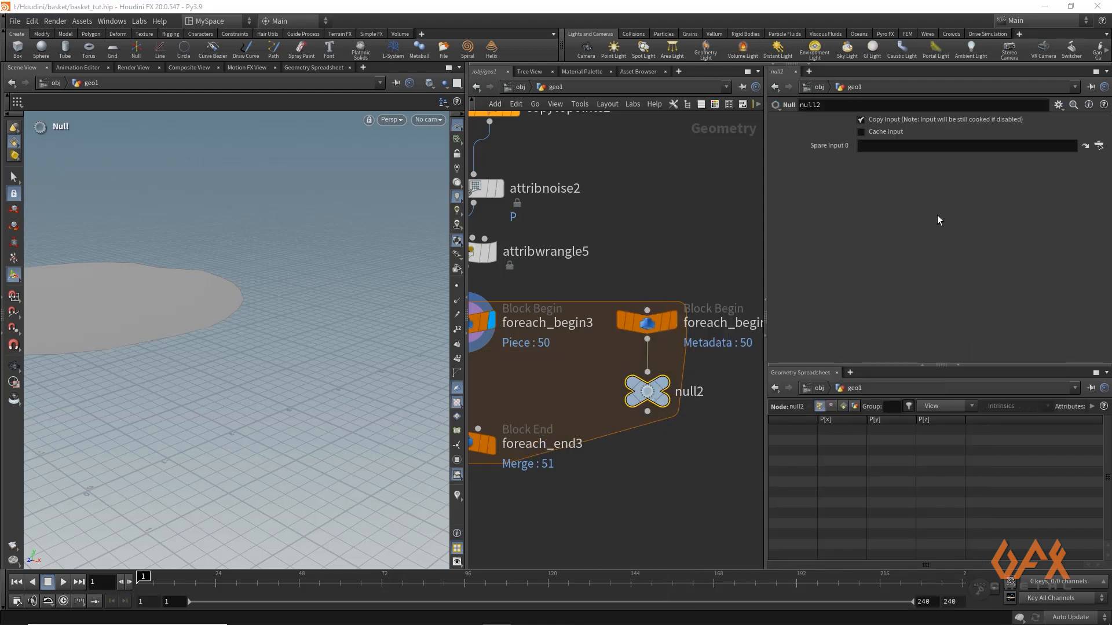
{"action": "left_click_drag", "start_coordinate": [630, 322], "coordinate": [901, 145]}
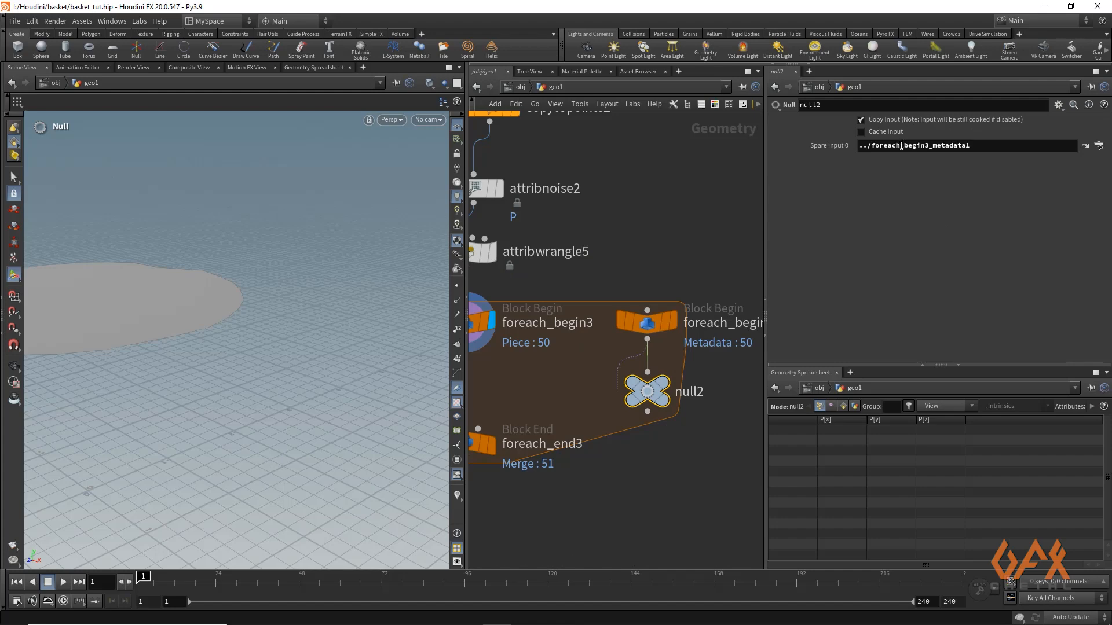
Add a float parameter named i with the label Iteration to the Null's parameter interface
{"action": "left_click", "coordinate": [1059, 105]}
{"action": "left_click", "coordinate": [982, 120]}
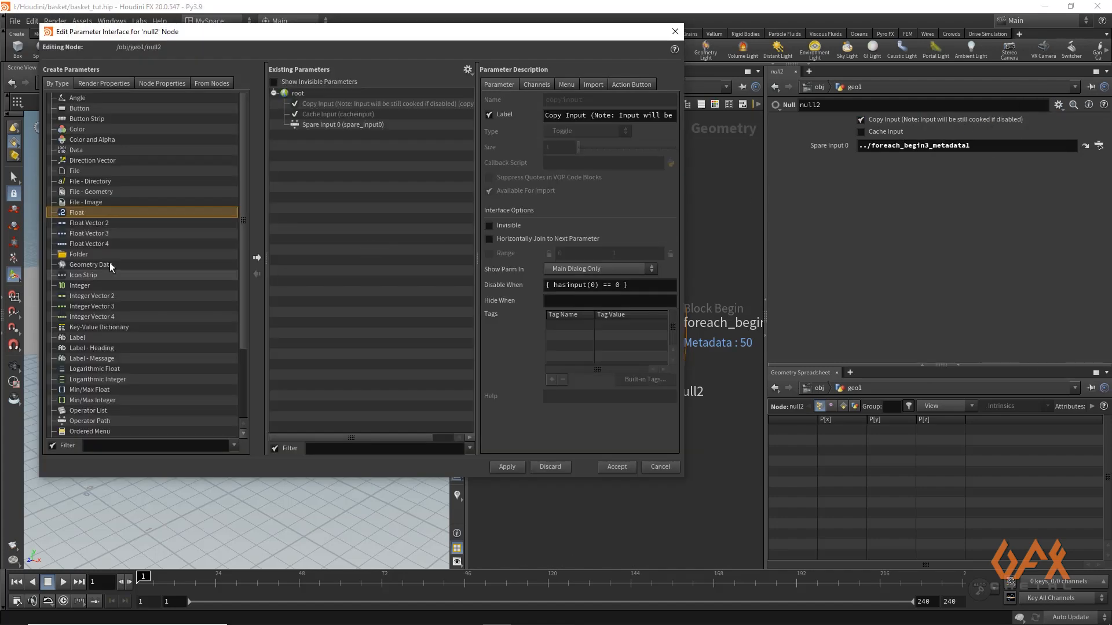
{"action": "left_click", "coordinate": [257, 257]}
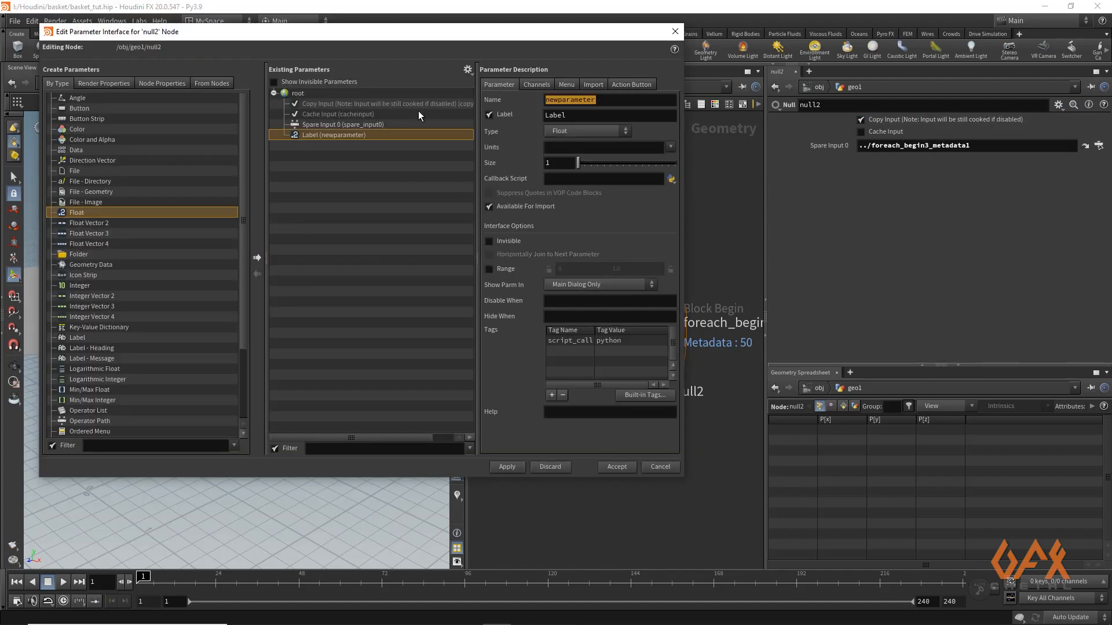
{"action": "type", "text": "i"}
{"action": "key", "text": "Tab"}
{"action": "type", "text": "Iteration"}
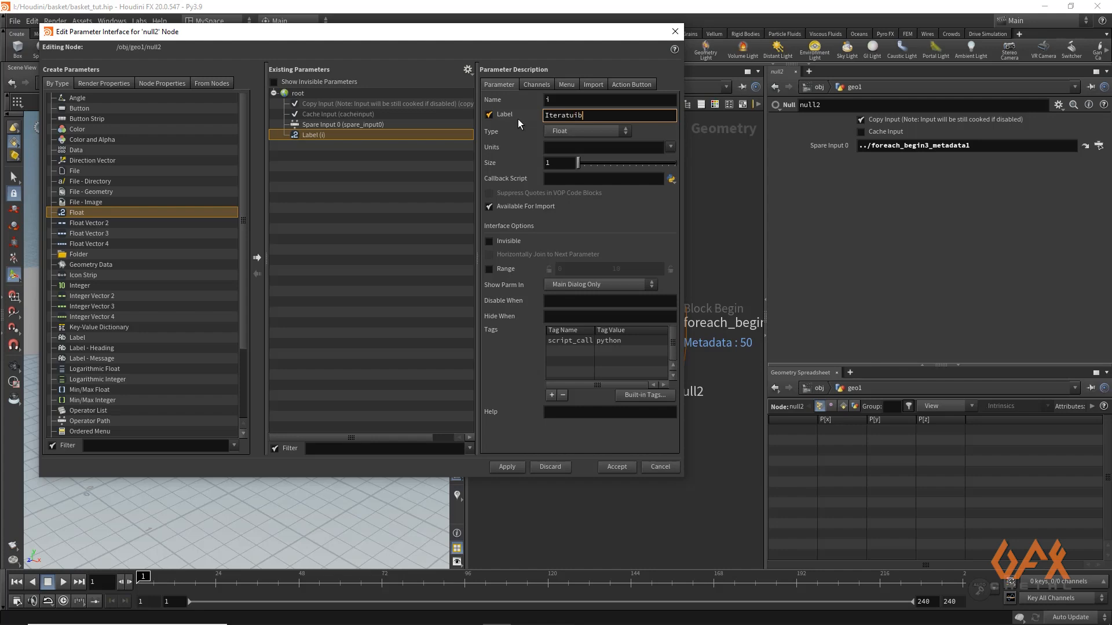
{"action": "left_click", "coordinate": [514, 464]}
{"action": "left_click", "coordinate": [614, 467]}
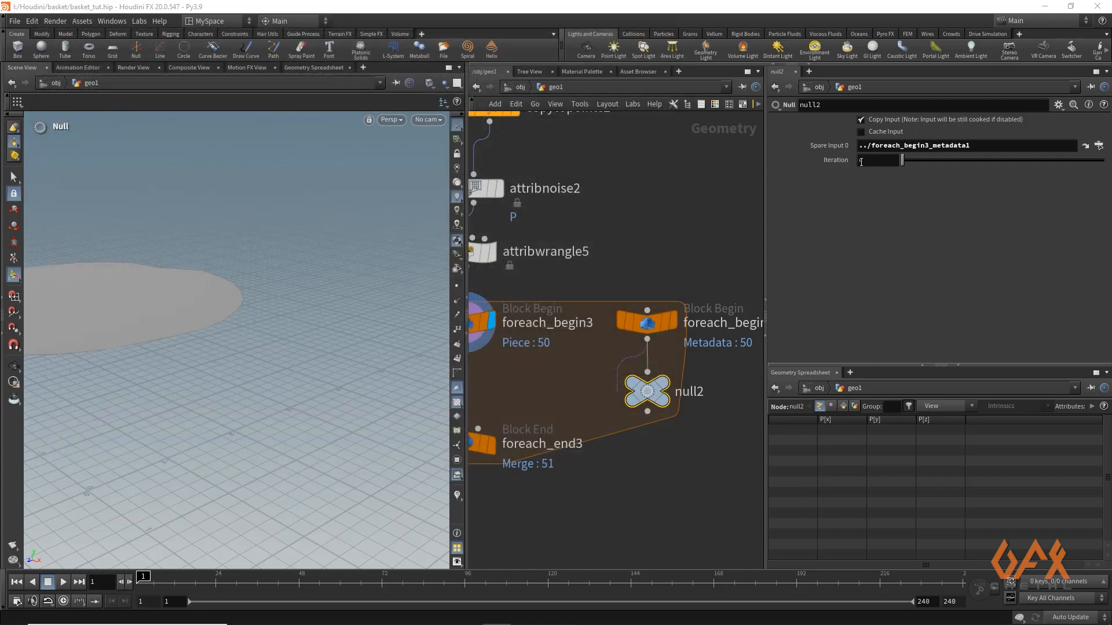
Set the Null's Iteration parameter to the expression detail(-1,"iteration",0) and copy the parameter for referencing
{"action": "type", "text": "detail("}
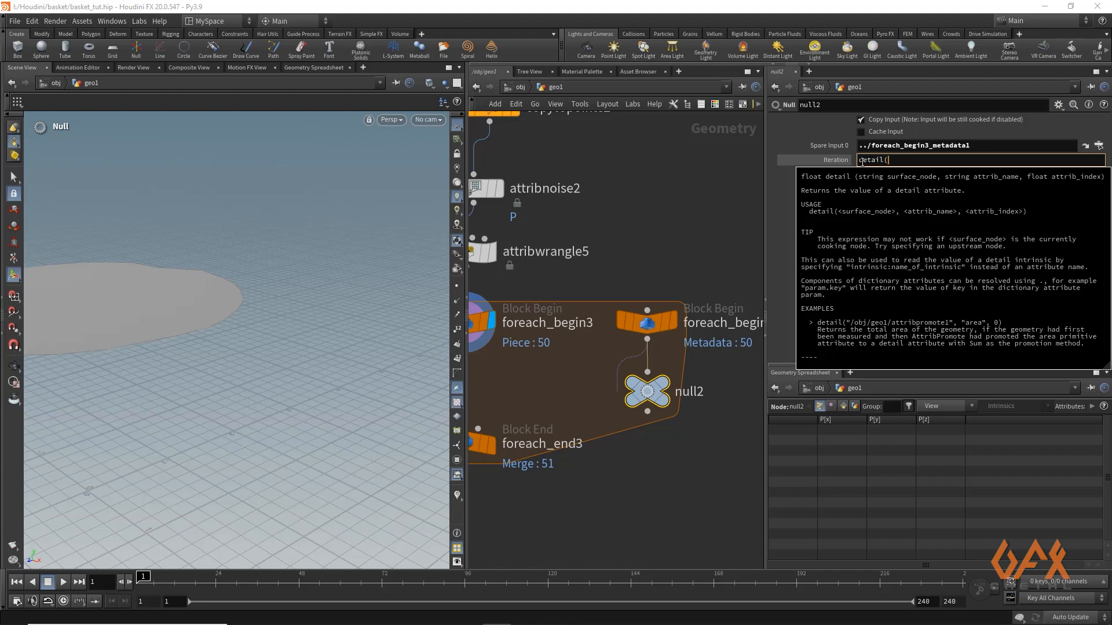
{"action": "type", "text": "-1,\"iteration"}
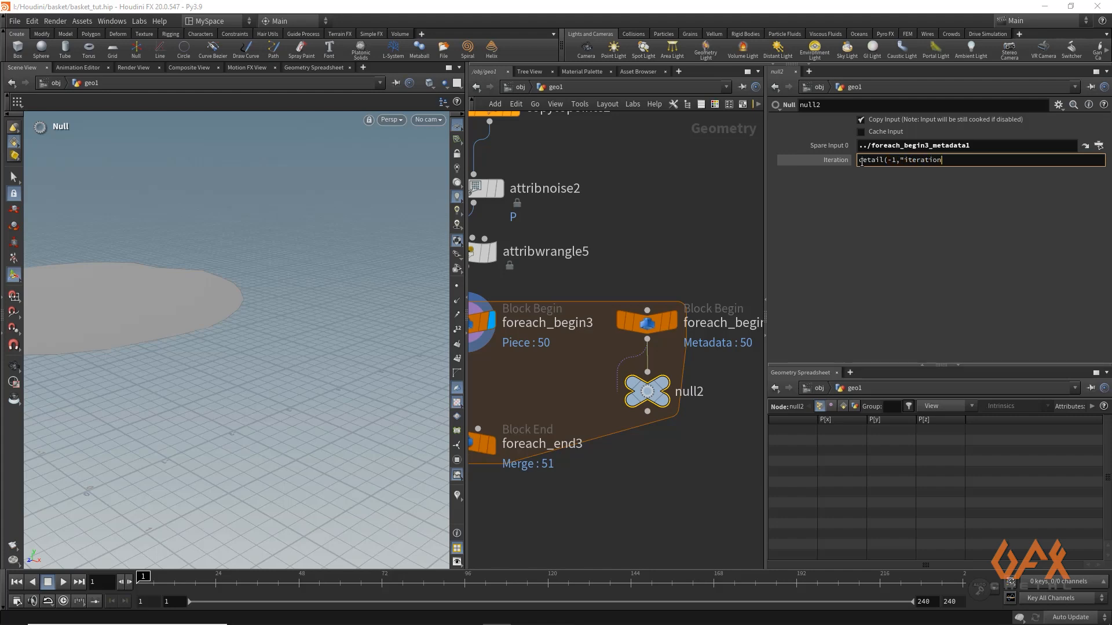
{"action": "type", "text": "\",0)"}
{"action": "key", "text": "Return"}
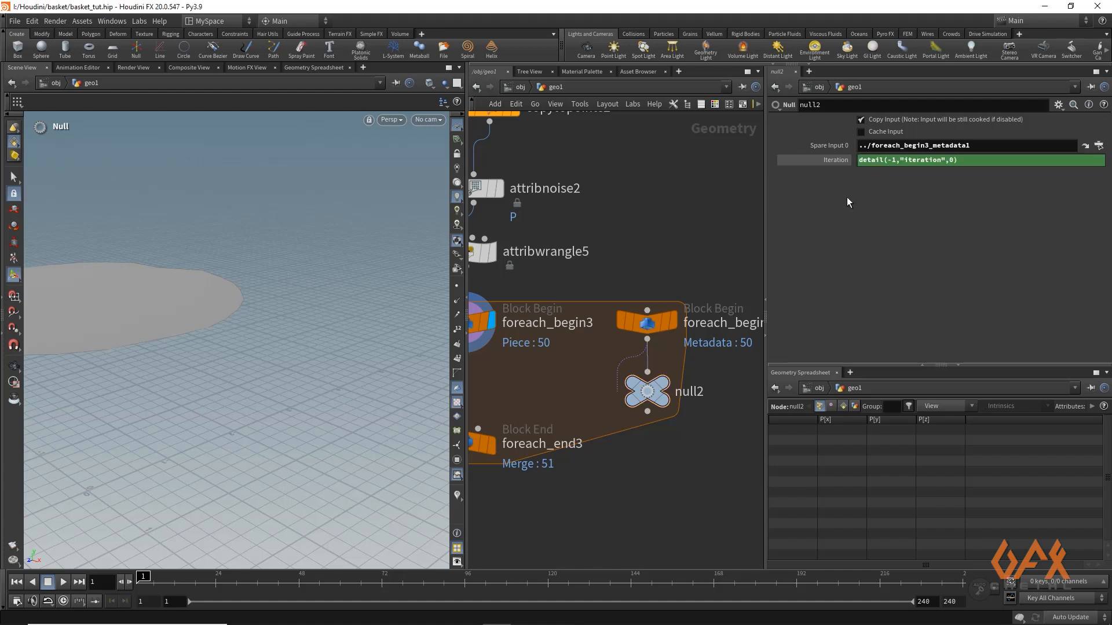
{"action": "right_click", "coordinate": [832, 161]}
{"action": "left_click", "coordinate": [847, 246]}
Insert a Group by Range node between foreach_begin3 and foreach_end3
{"action": "left_click_drag", "start_coordinate": [607, 353], "coordinate": [607, 421]}
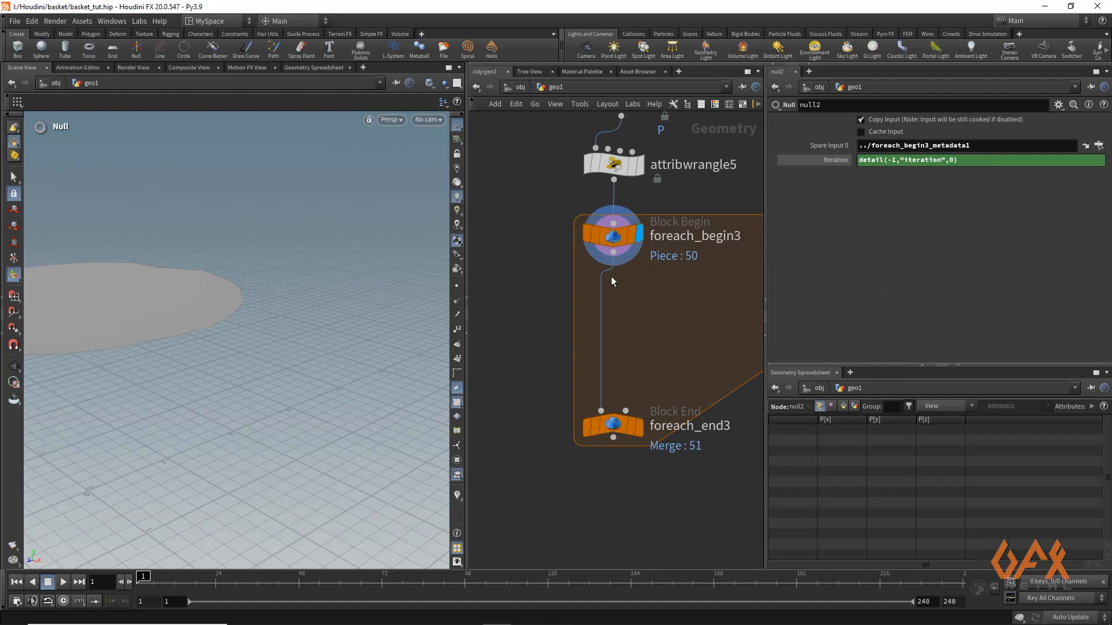
{"action": "left_click", "coordinate": [613, 253]}
{"action": "type", "text": "grora"}
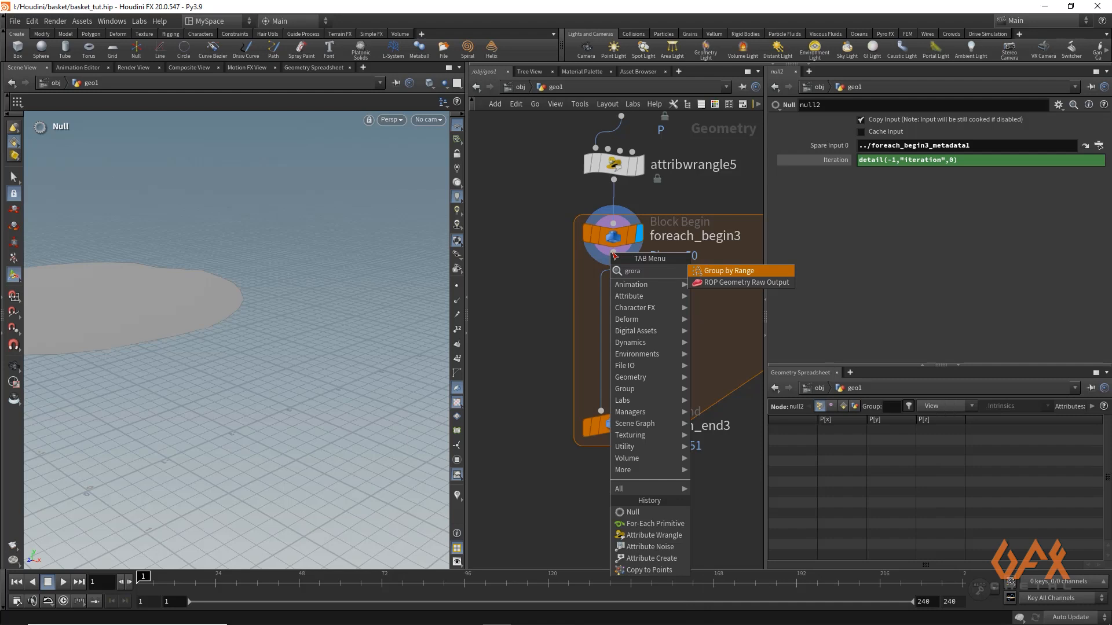
{"action": "key", "text": "Return"}
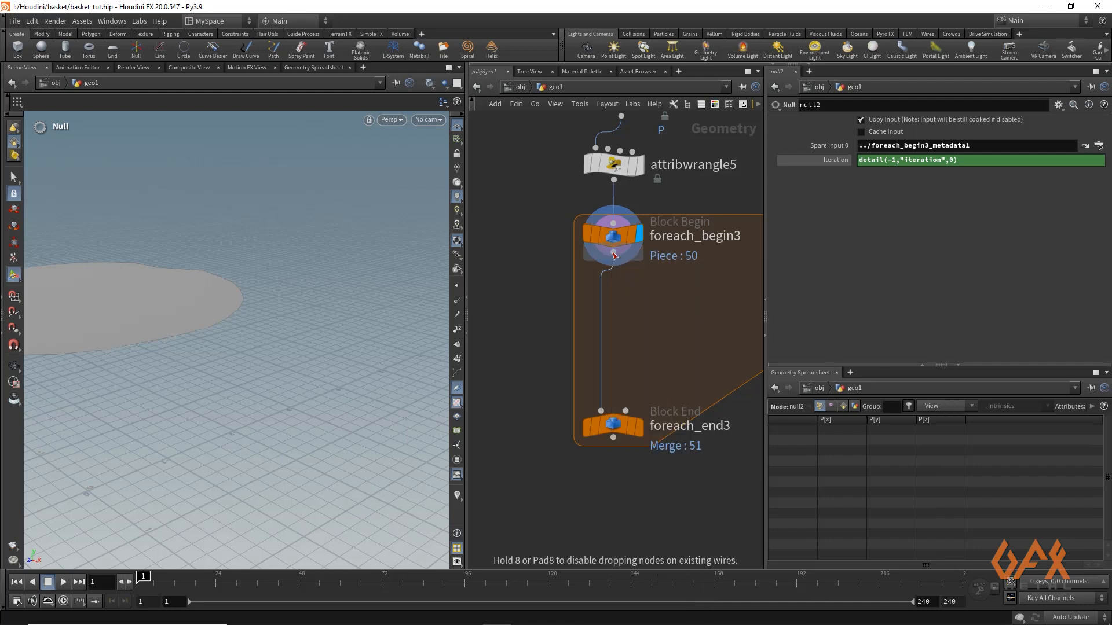
{"action": "left_click", "coordinate": [613, 298]}
Name the range group altpoints_group and set its group type to Points
{"action": "left_click_drag", "start_coordinate": [935, 137], "coordinate": [777, 129]}
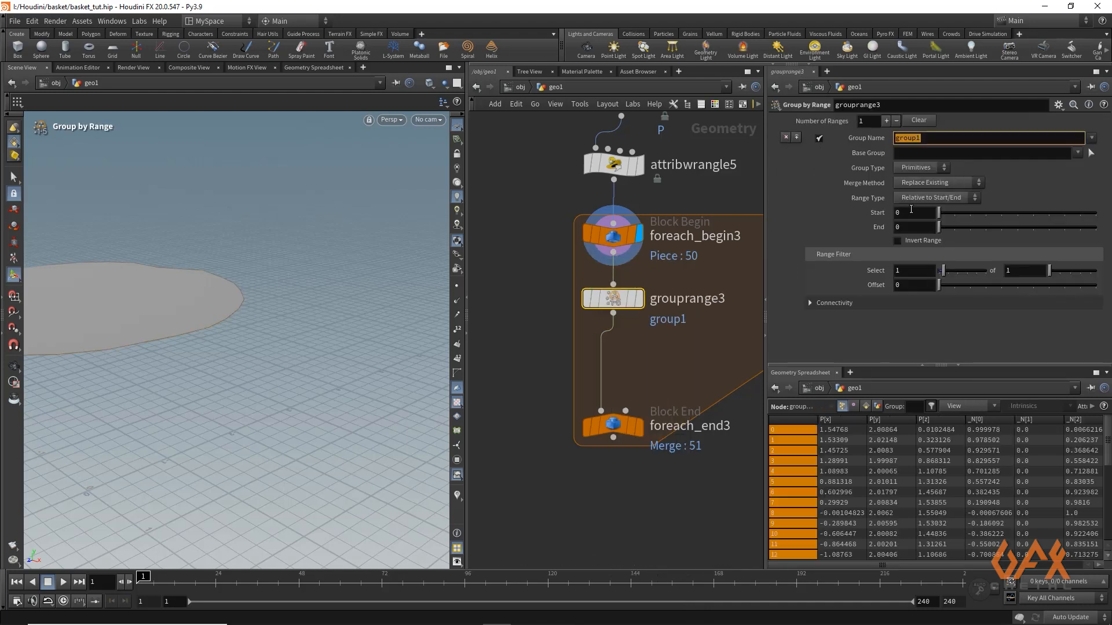
{"action": "type", "text": "altpoints_group"}
{"action": "left_click", "coordinate": [920, 168]}
{"action": "left_click", "coordinate": [913, 182]}
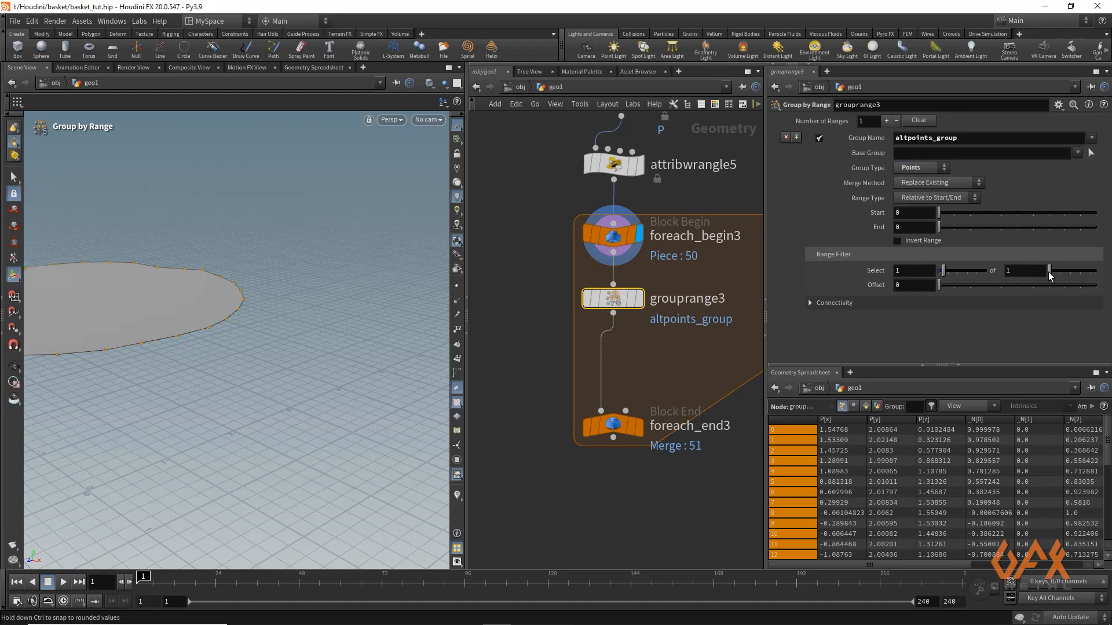
Set the range filter to select 1 of 2 with the Offset expression ch("../null2/i")%2, and display the points in the viewport
{"action": "left_click_drag", "start_coordinate": [1050, 271], "coordinate": [1054, 272]}
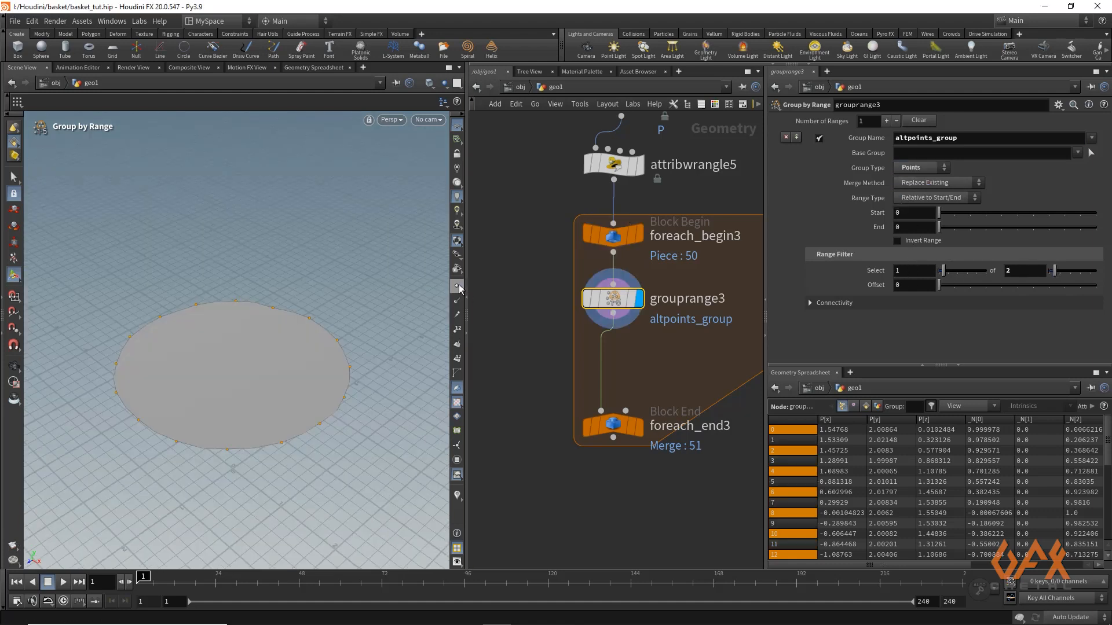
{"action": "left_click", "coordinate": [457, 286]}
{"action": "left_click", "coordinate": [910, 283]}
{"action": "right_click", "coordinate": [911, 283]}
{"action": "left_click", "coordinate": [932, 400]}
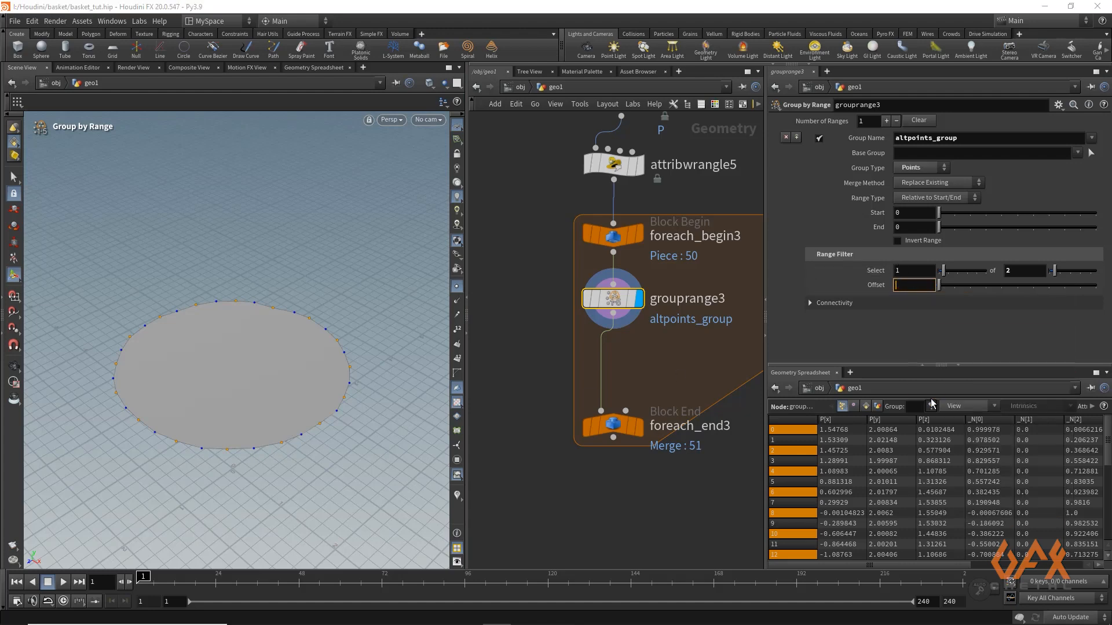
{"action": "type", "text": "%2"}
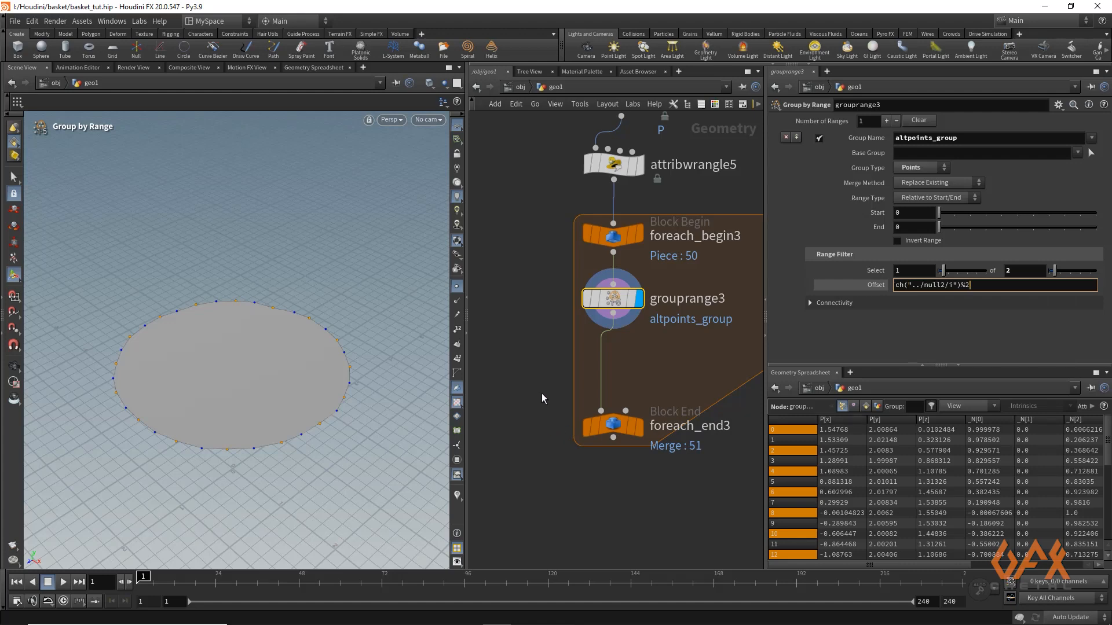
{"action": "key", "text": "Return"}
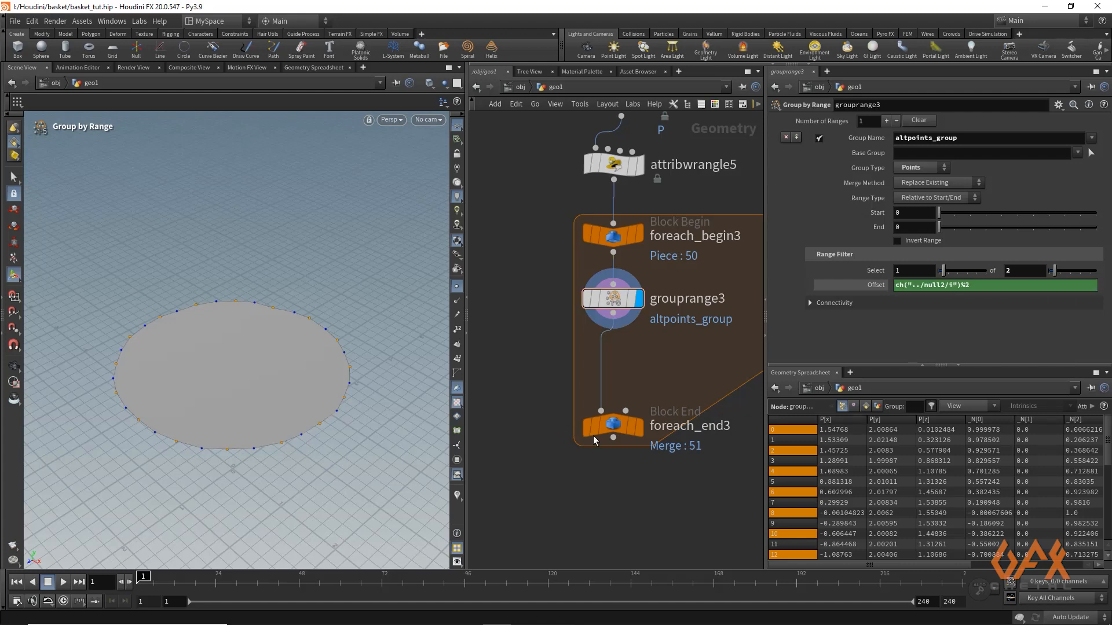
Insert an Attribute Wrangle between grouprange3 and foreach_end3 and display its result
{"action": "mouse_move", "coordinate": [637, 433]}
{"action": "key", "text": "Tab"}
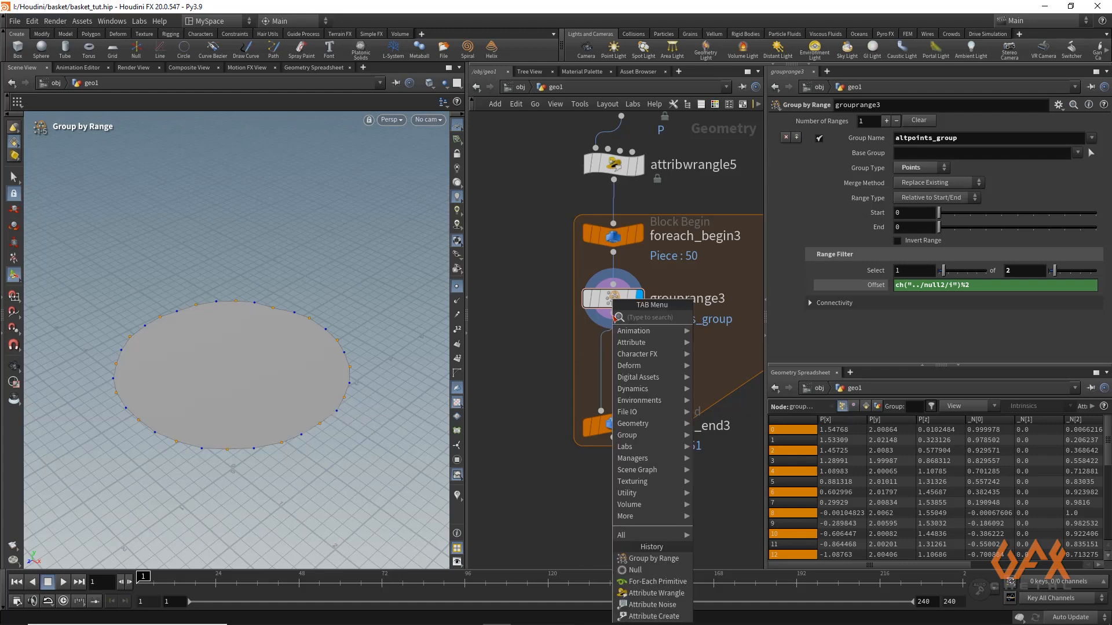
{"action": "type", "text": "attrib"}
{"action": "type", "text": "wra"}
{"action": "key", "text": "Return"}
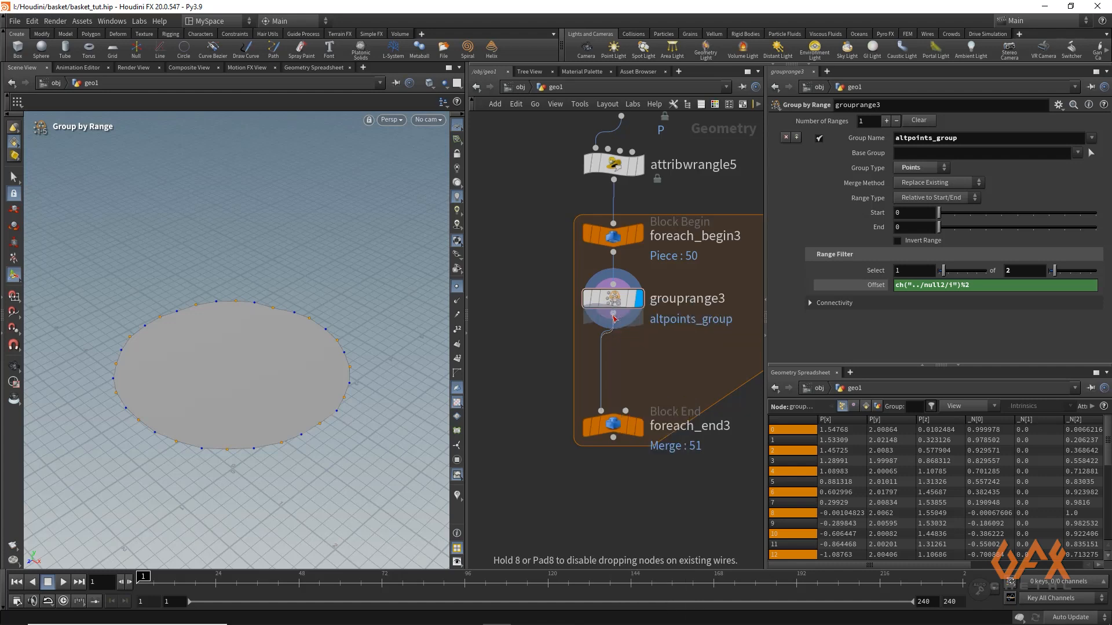
{"action": "left_click", "coordinate": [615, 364]}
{"action": "left_click", "coordinate": [639, 364]}
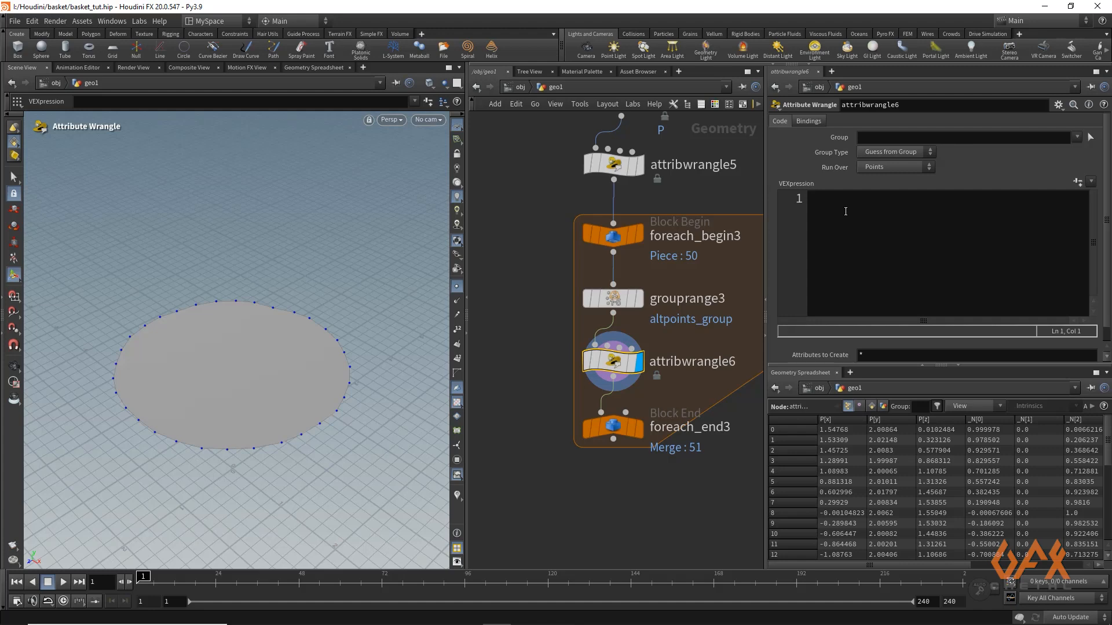
Write the line float userOffset = chf("Offset")*0.1; in the new wrangle's code
{"action": "left_click", "coordinate": [845, 212]}
{"action": "type", "text": "float "}
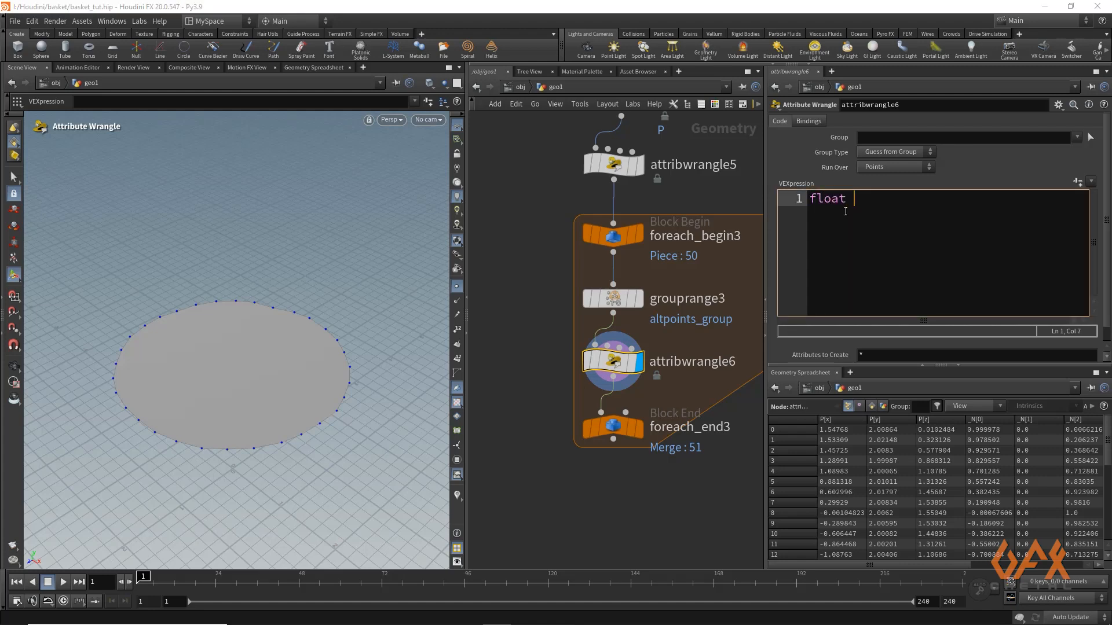
{"action": "type", "text": "userOffset = chf("}
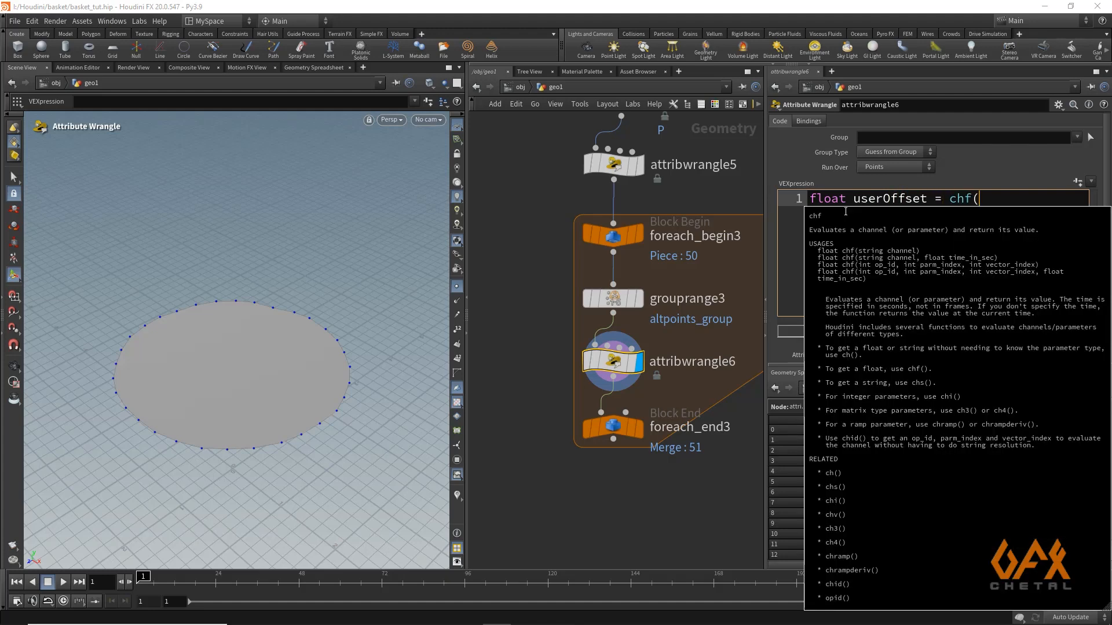
{"action": "type", "text": "\"Off"}
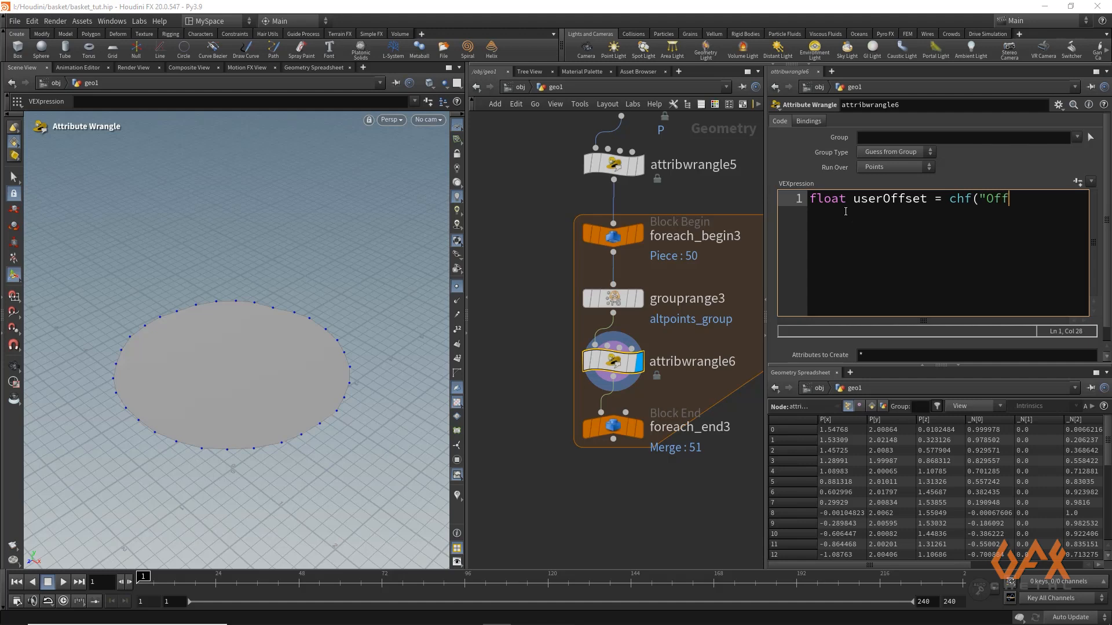
{"action": "type", "text": "set\")*0.1;"}
{"action": "key", "text": "Return"}
{"action": "key", "text": "Return"}
{"action": "type", "text": "if"}
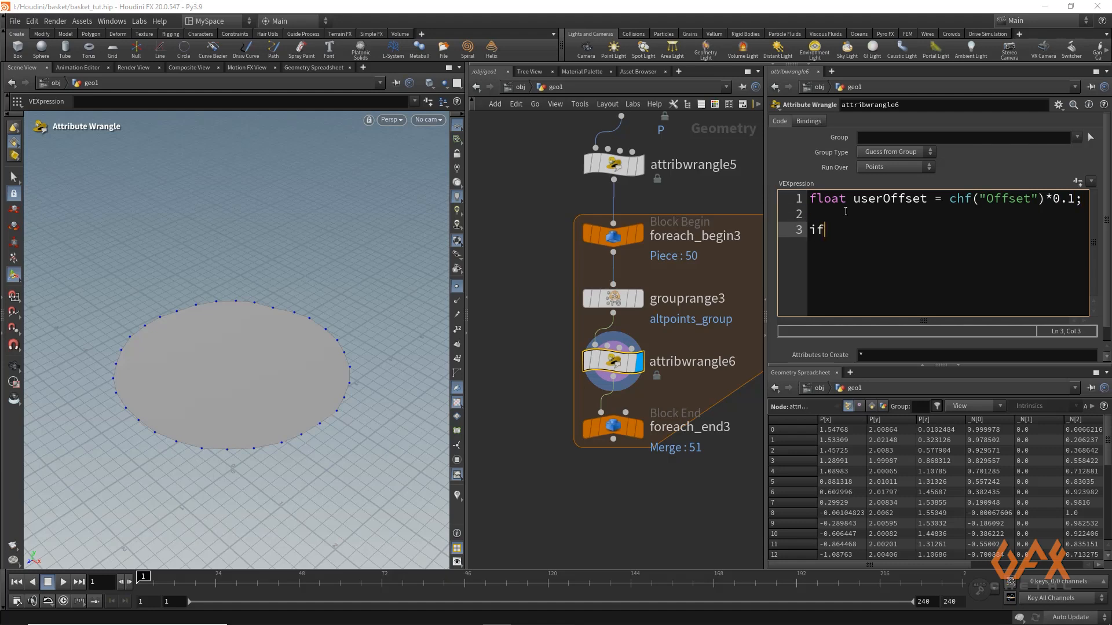
{"action": "type", "text": "(in"}
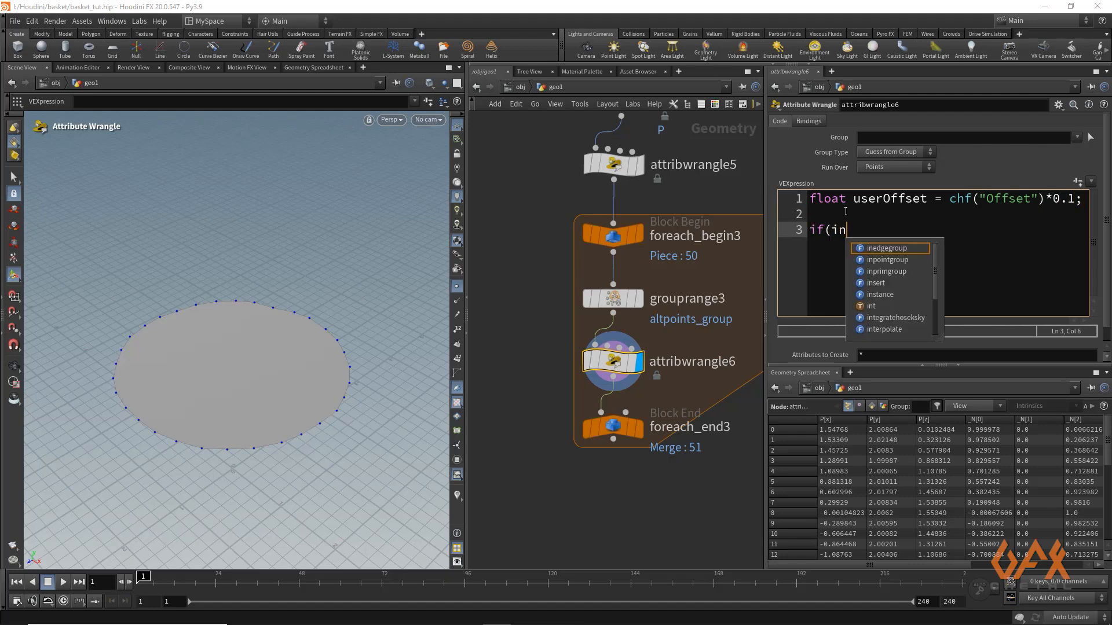
{"action": "type", "text": "po"}
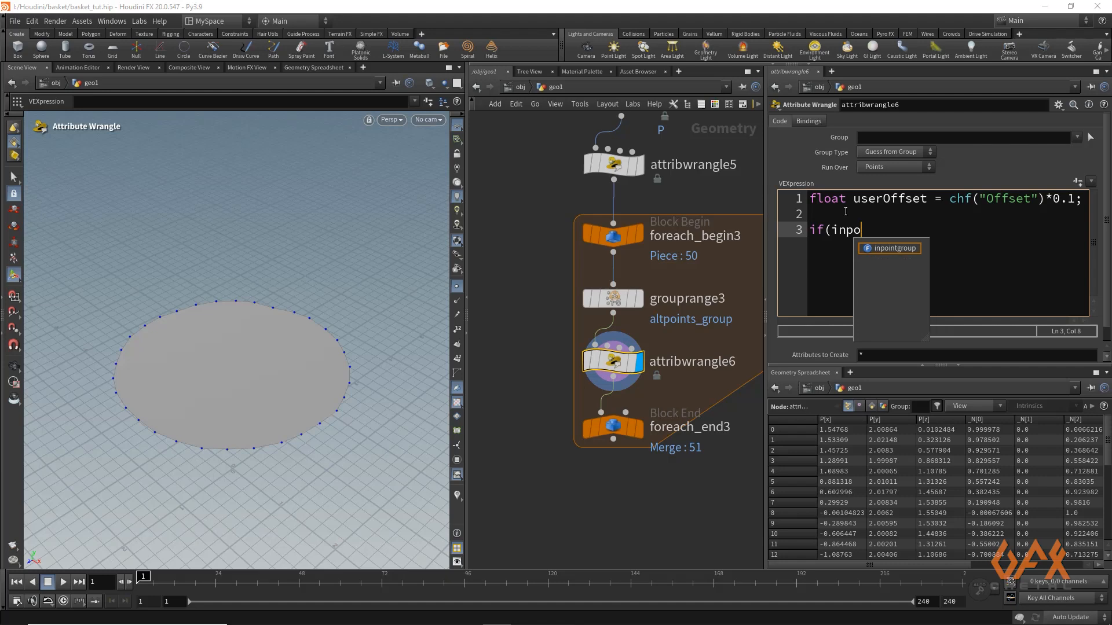
{"action": "key", "text": "Return"}
{"action": "type", "text": "("}
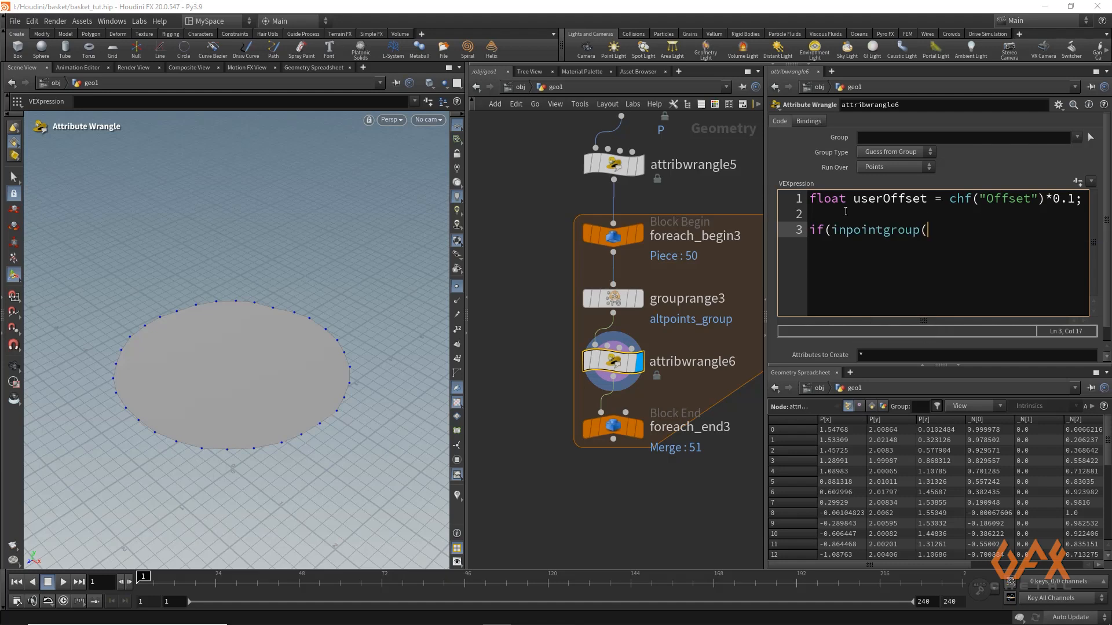
{"action": "type", "text": "0,\"altpoints_group\",@ptn"}
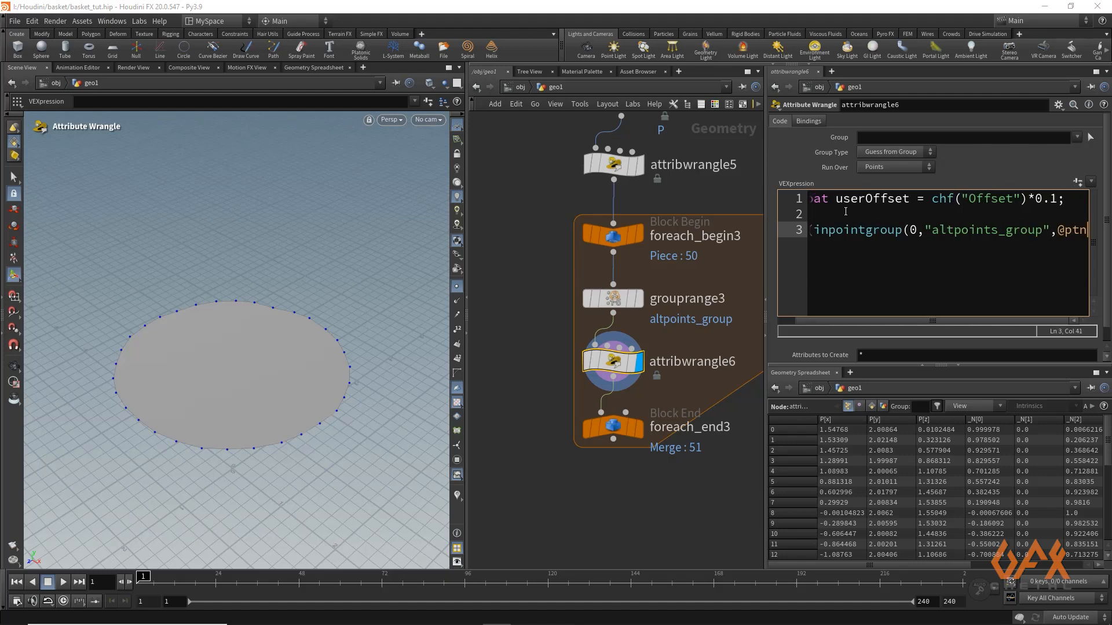
{"action": "type", "text": "um)"}
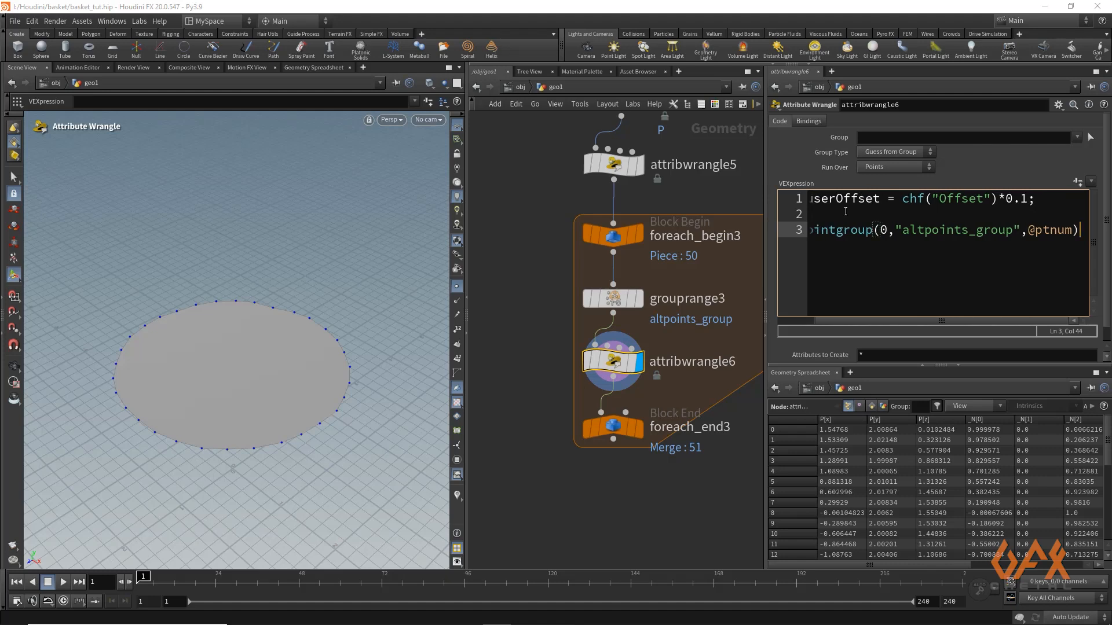
{"action": "type", "text": "==1"}
{"action": "key", "text": "Return"}
{"action": "type", "text": "{"}
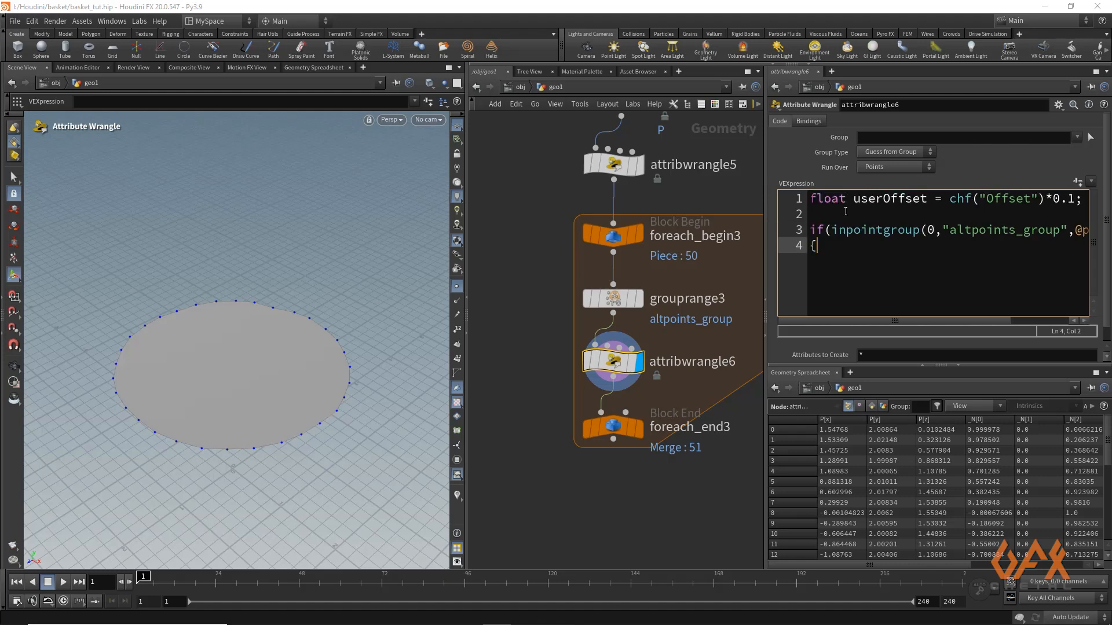
{"action": "key", "text": "Return"}
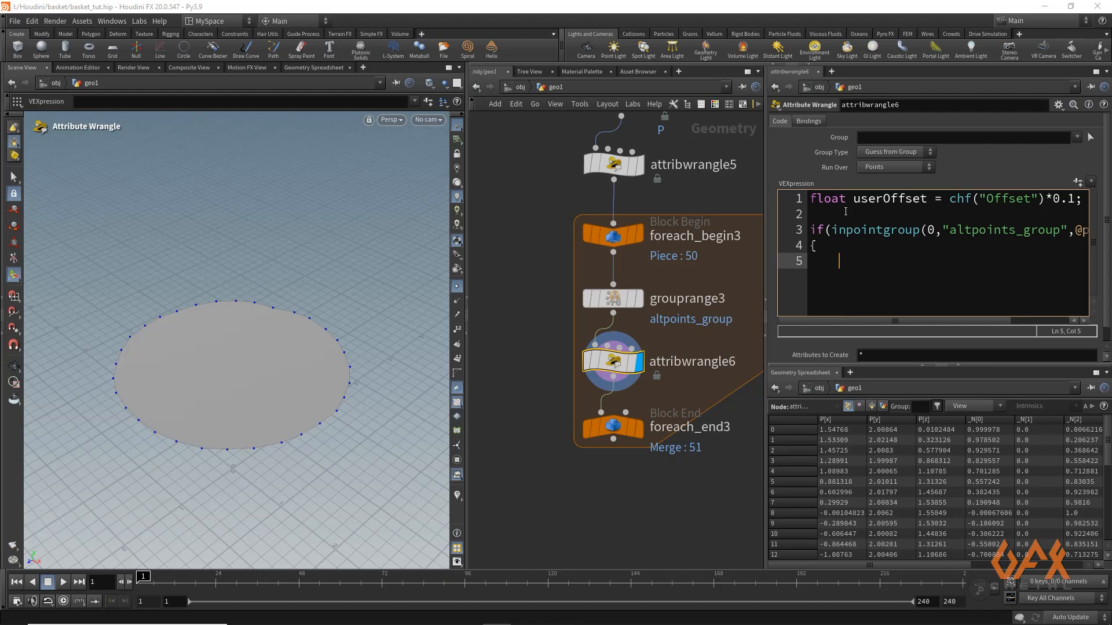
Write @P += (v@_N*userOffset); inside the if block
{"action": "type", "text": "@P += (v"}
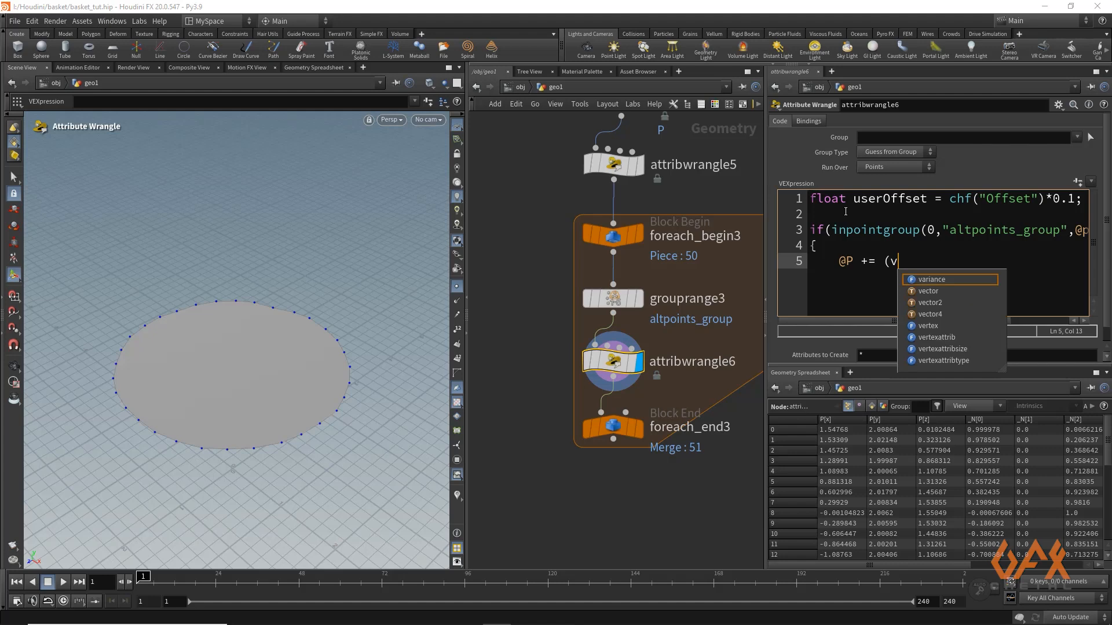
{"action": "type", "text": "@"}
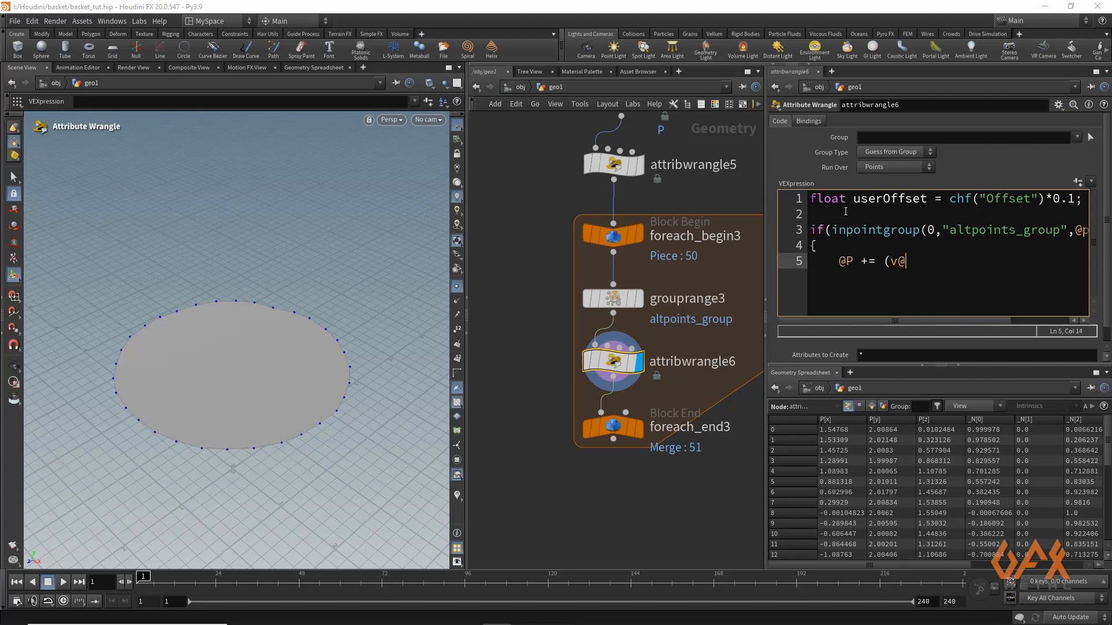
{"action": "type", "text": "_N*userOffset);"}
Close the if block and add an else block containing a copy of the @P offset line
{"action": "key", "text": "shift+Home"}
{"action": "key", "text": "ctrl+c"}
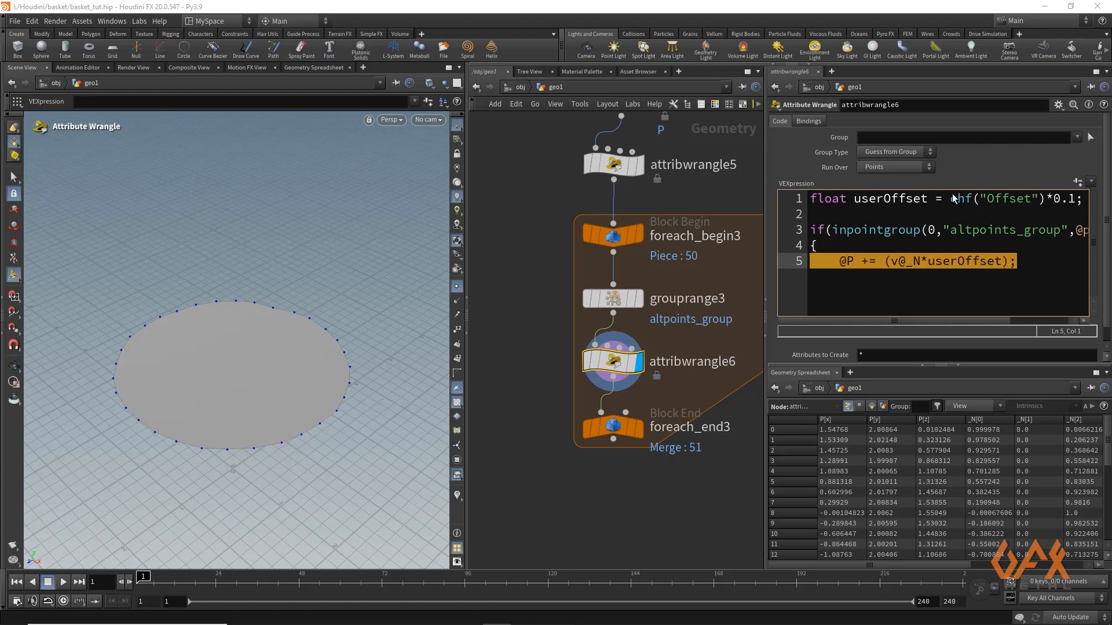
{"action": "left_click", "coordinate": [1033, 263]}
{"action": "key", "text": "Return"}
{"action": "type", "text": "}"}
{"action": "key", "text": "Return"}
{"action": "type", "text": "else"}
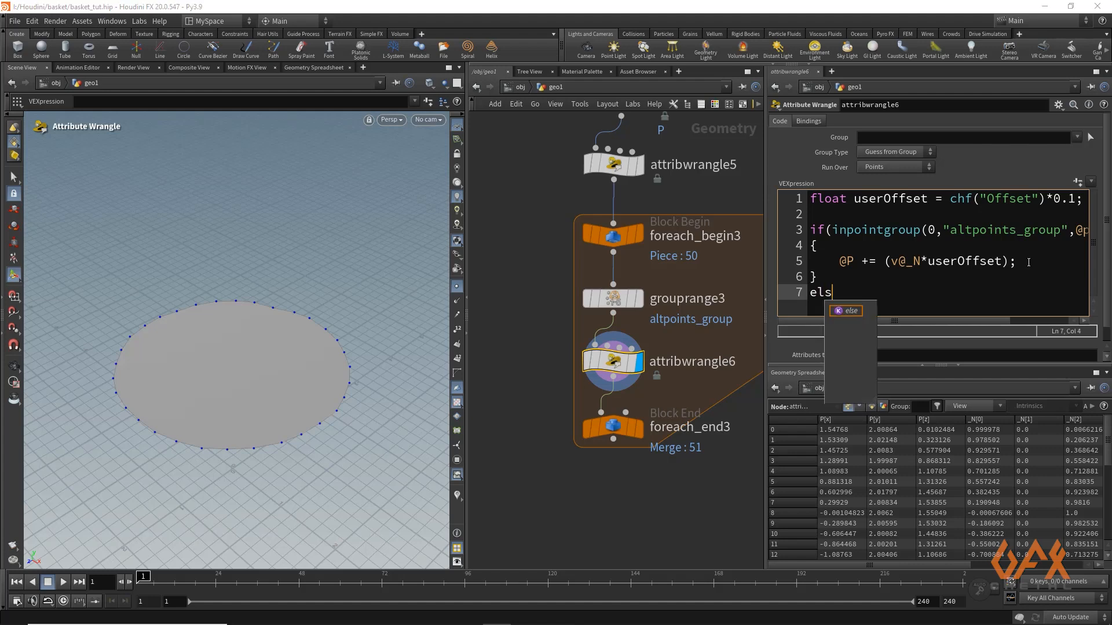
{"action": "key", "text": "Return"}
{"action": "type", "text": "{"}
{"action": "key", "text": "Return"}
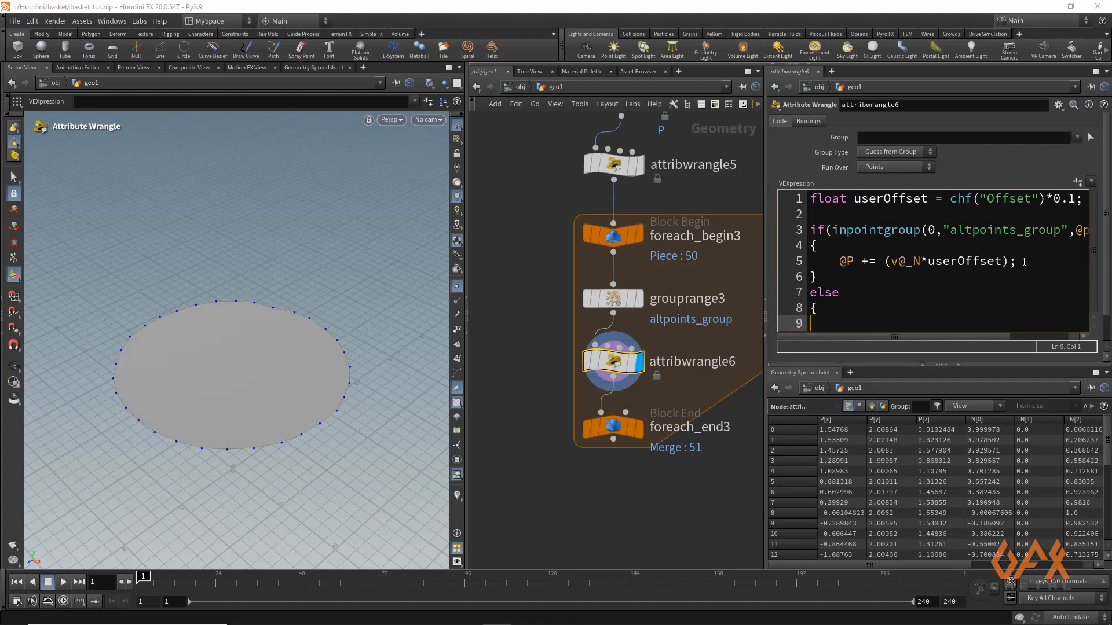
{"action": "key", "text": "ctrl+v"}
{"action": "key", "text": "Return"}
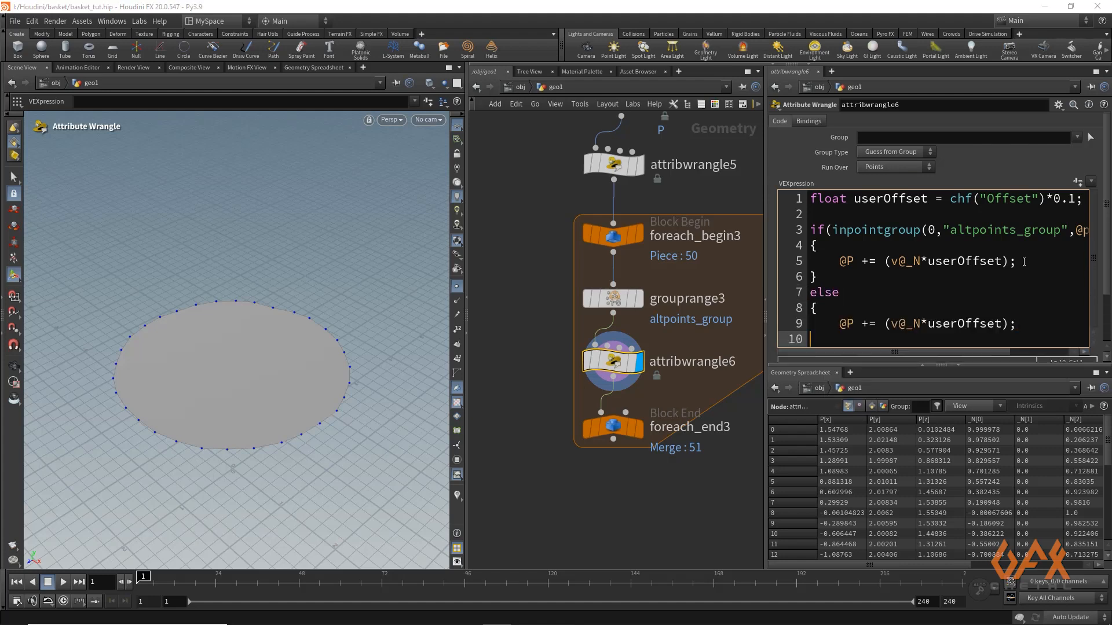
{"action": "type", "text": "}"}
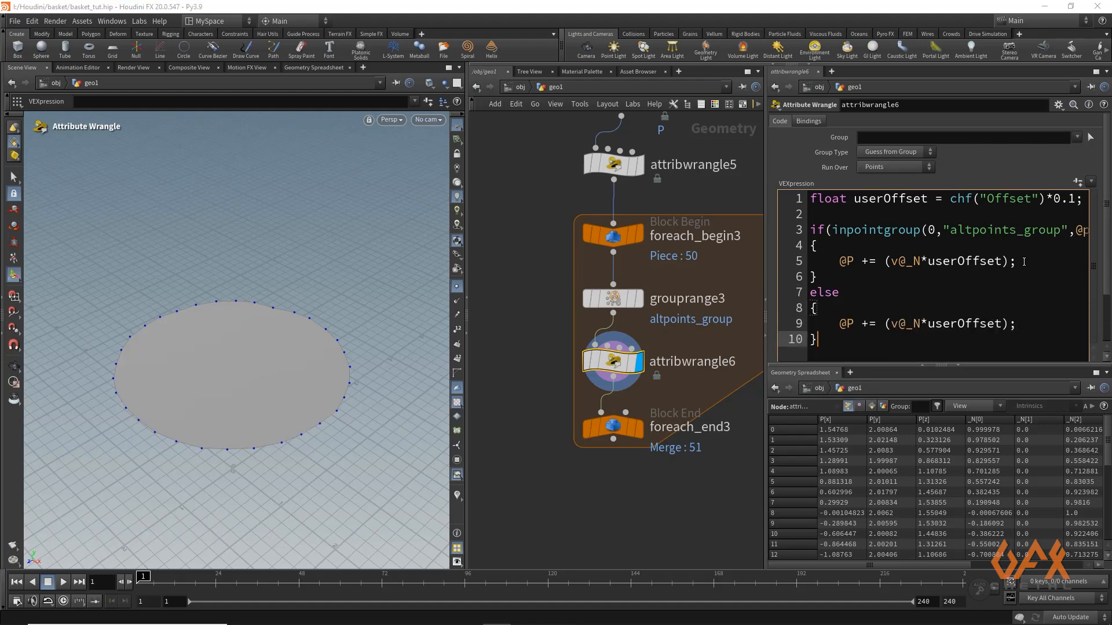
Change the += operator to -= in the else block's @P line
{"action": "left_click", "coordinate": [866, 325]}
{"action": "key", "text": "BackSpace"}
{"action": "type", "text": "-"}
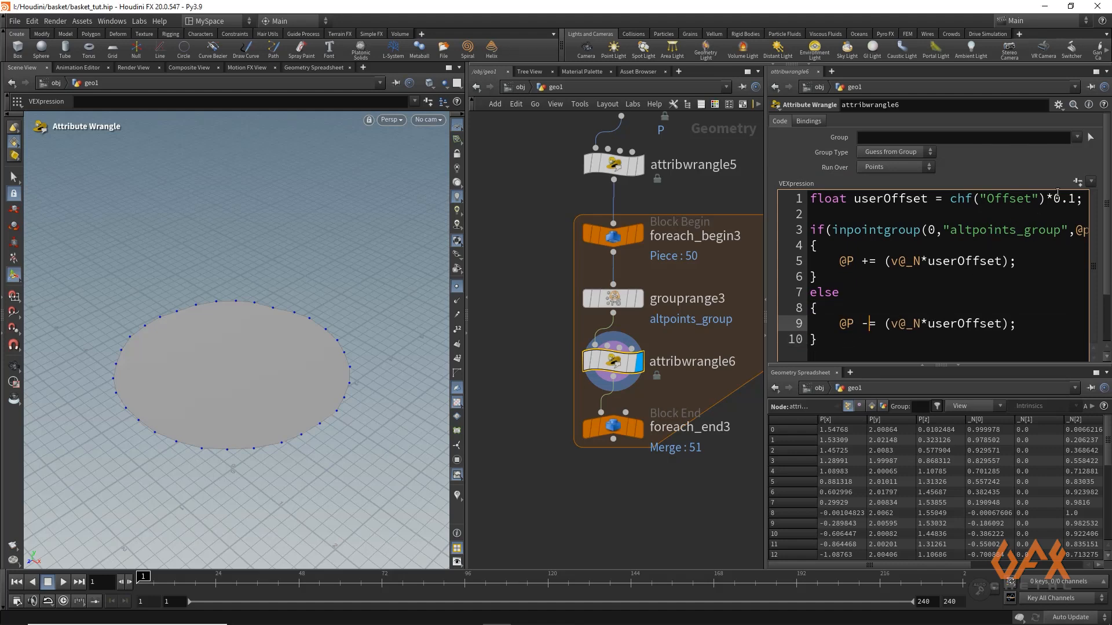
Create the wrangle's Offset parameter, set it to about 0.279, and display the result of foreach_end3
{"action": "left_click", "coordinate": [1078, 181]}
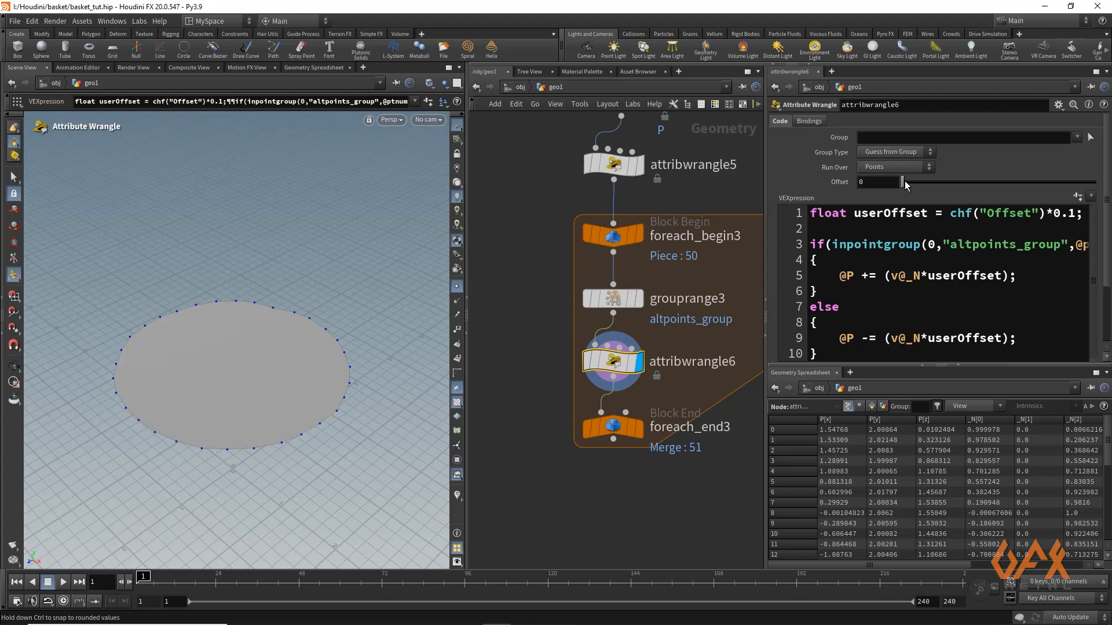
{"action": "left_click_drag", "start_coordinate": [905, 181], "coordinate": [956, 185]}
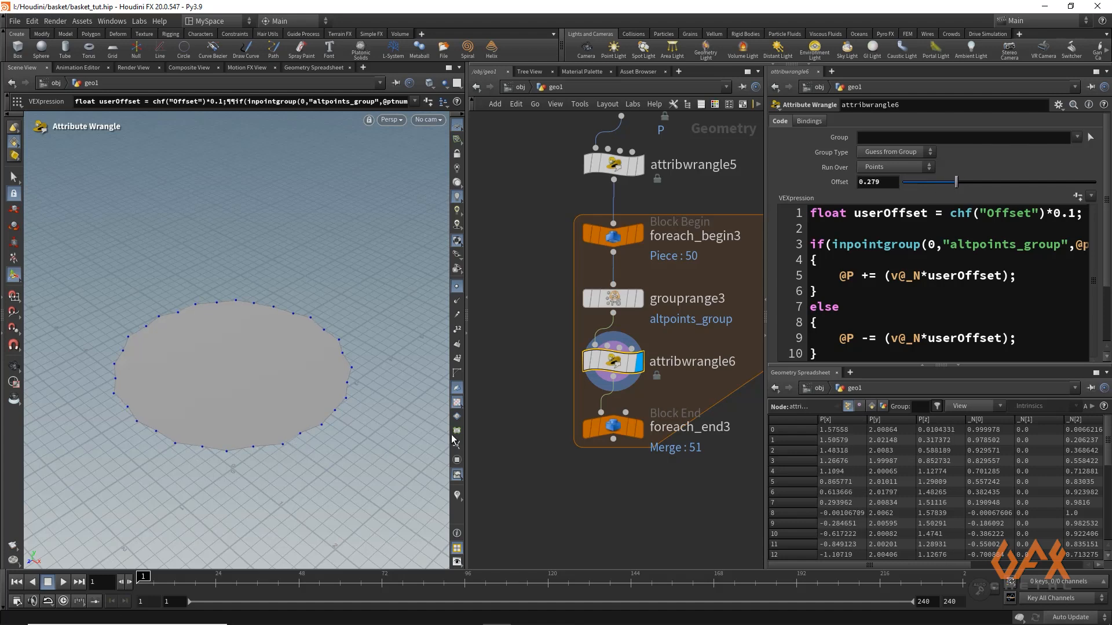
{"action": "mouse_move", "coordinate": [637, 431]}
{"action": "left_click", "coordinate": [646, 395]}
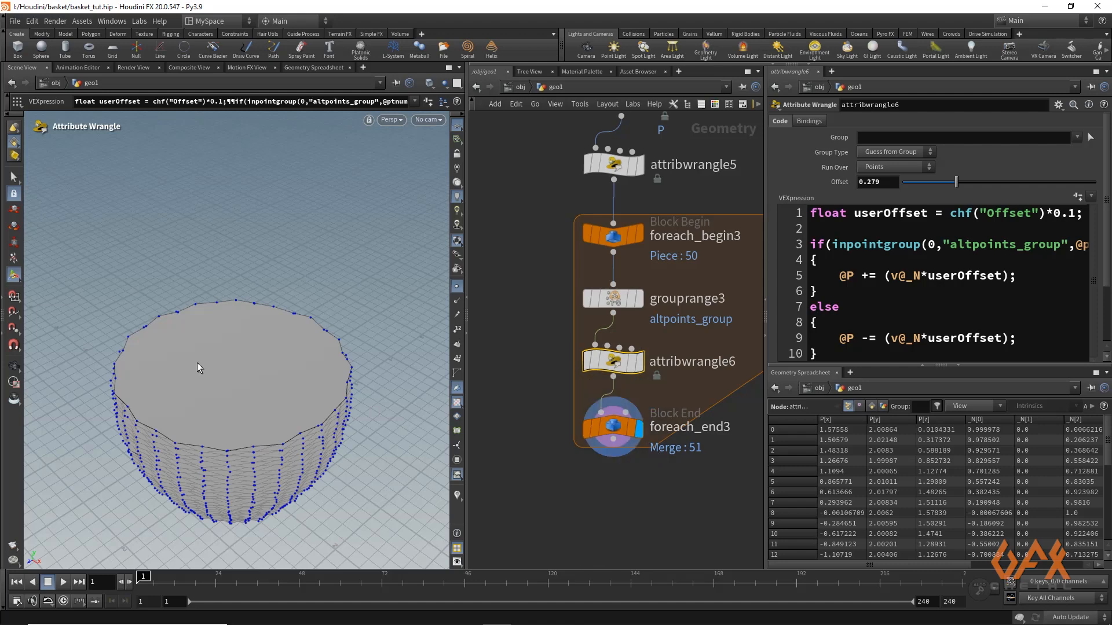
{"action": "middle_click_drag", "start_coordinate": [217, 339], "coordinate": [218, 261], "text": "alt"}
{"action": "right_click_drag", "start_coordinate": [362, 333], "coordinate": [268, 370], "text": "alt"}
{"action": "left_click_drag", "start_coordinate": [284, 368], "coordinate": [300, 353], "text": "alt"}
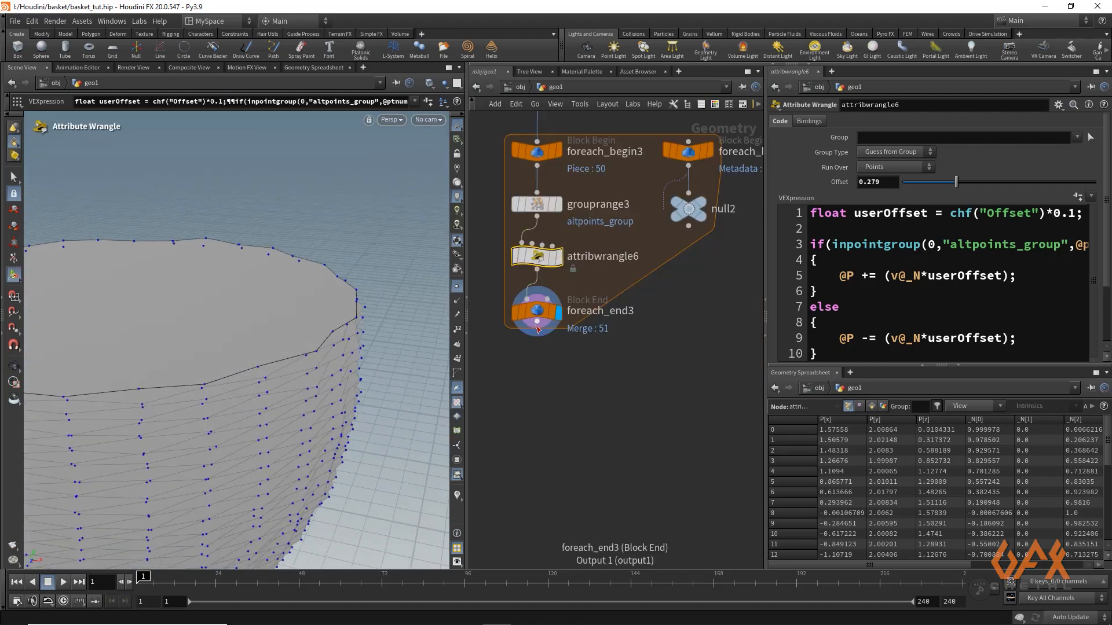
Append a Null node to the output of foreach_end3
{"action": "left_click_drag", "start_coordinate": [537, 321], "coordinate": [538, 385]}
{"action": "left_click", "coordinate": [538, 386]}
{"action": "type", "text": "nu"}
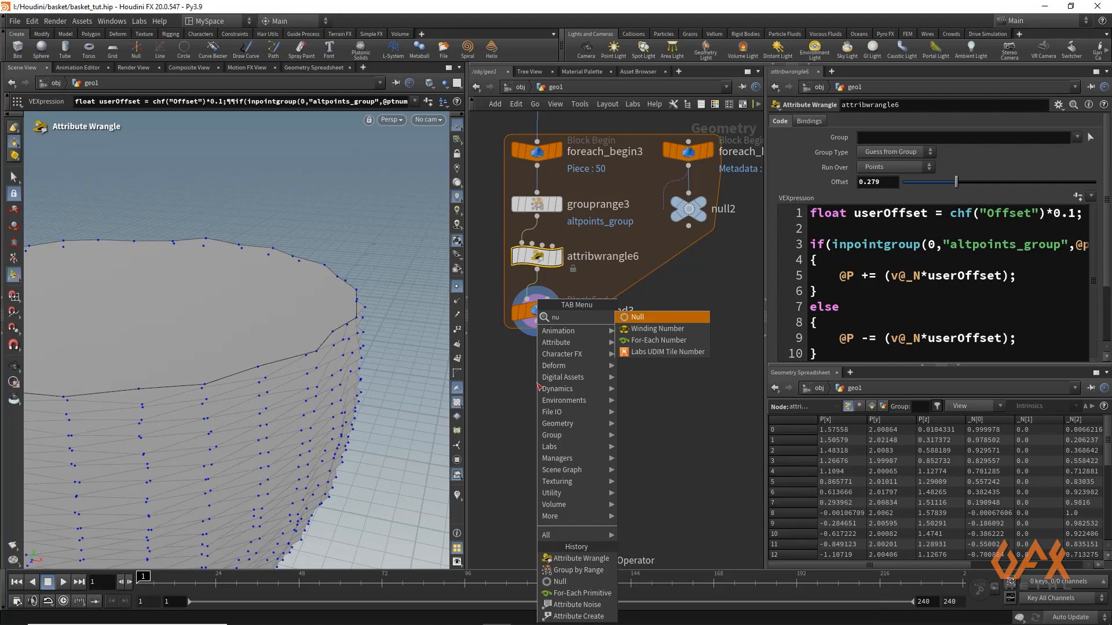
{"action": "key", "text": "Return"}
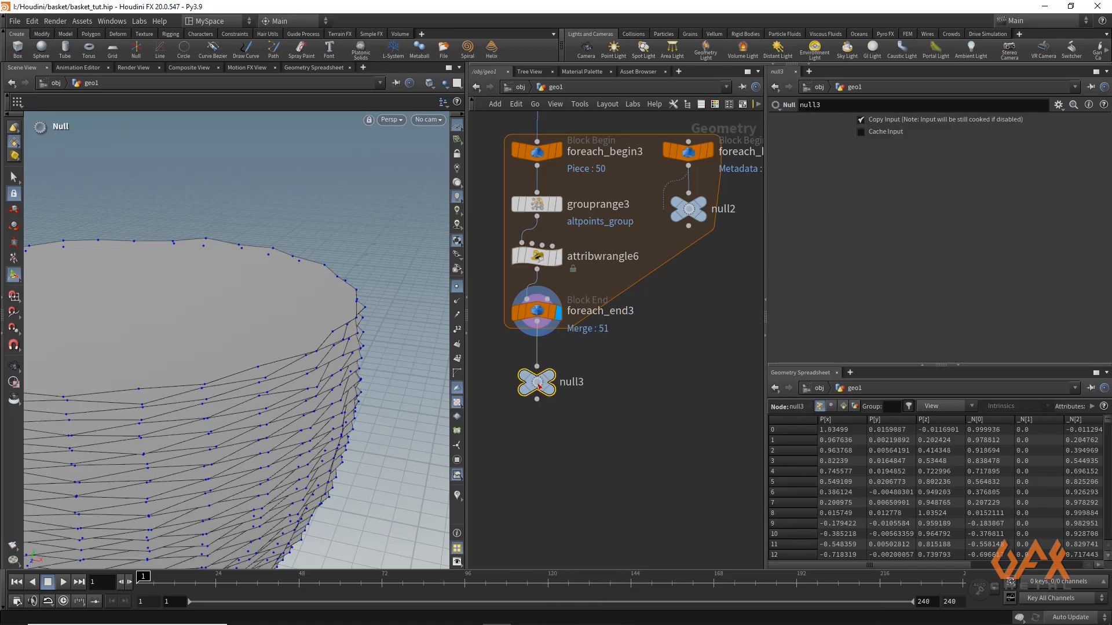
Rename the new null OUT_body_base and display its result
{"action": "left_click", "coordinate": [575, 383]}
{"action": "left_click_drag", "start_coordinate": [599, 383], "coordinate": [522, 380]}
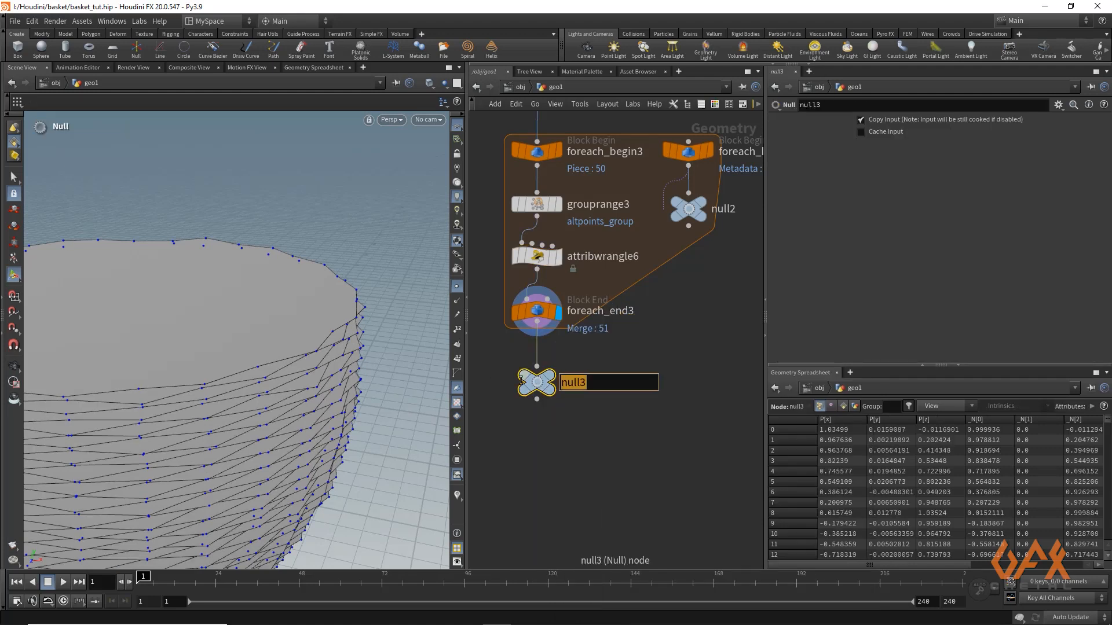
{"action": "type", "text": "OUT_b"}
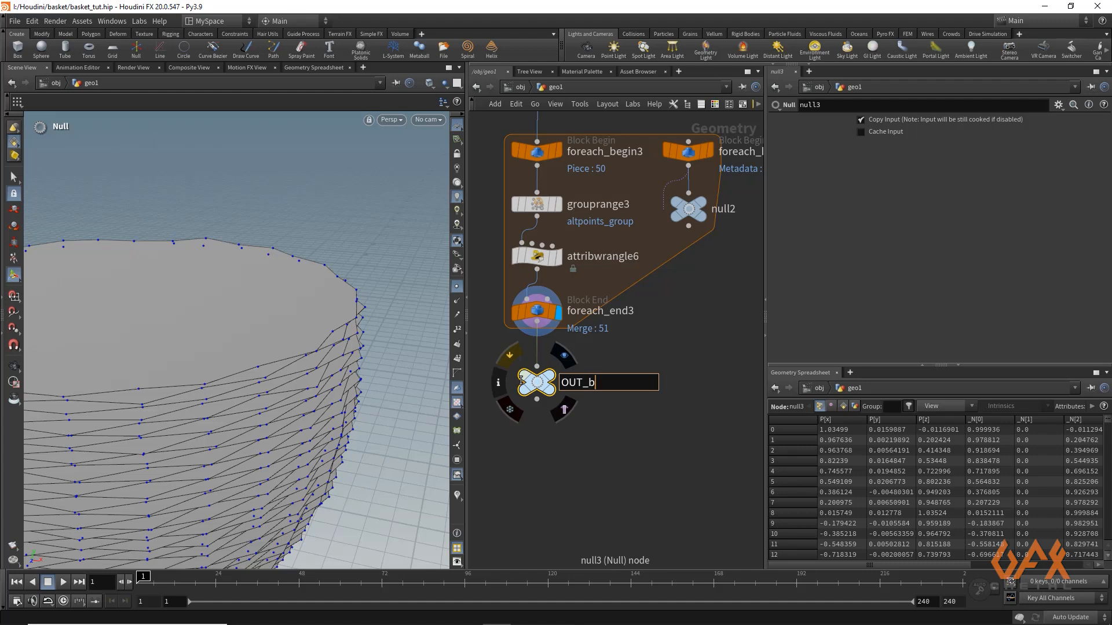
{"action": "type", "text": "ody_base"}
{"action": "key", "text": "Return"}
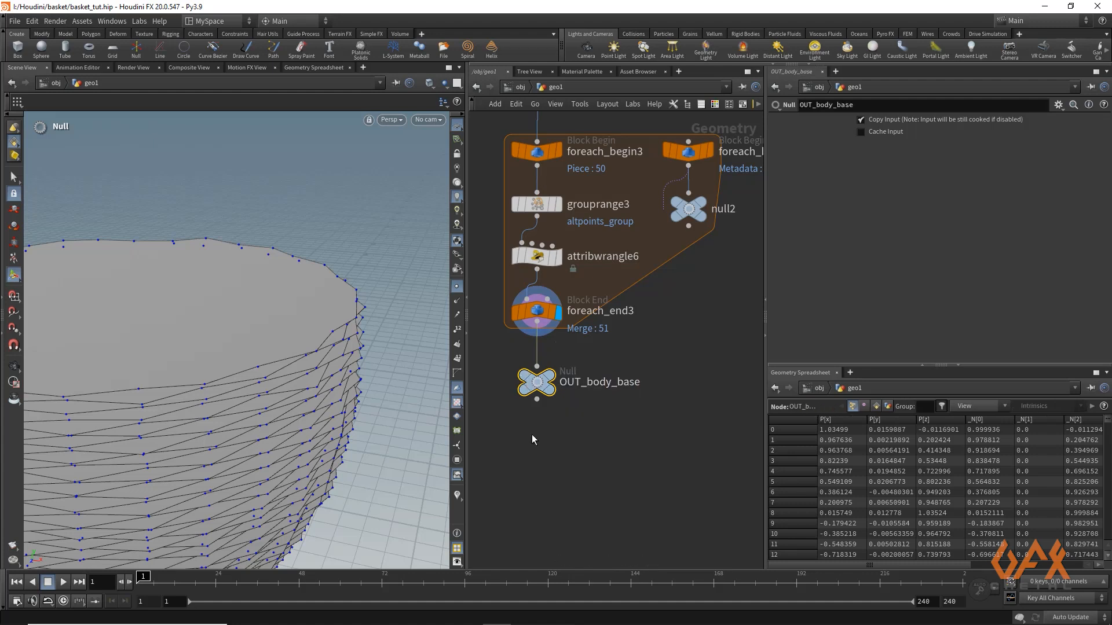
{"action": "middle_click_drag", "start_coordinate": [550, 419], "coordinate": [585, 395]}
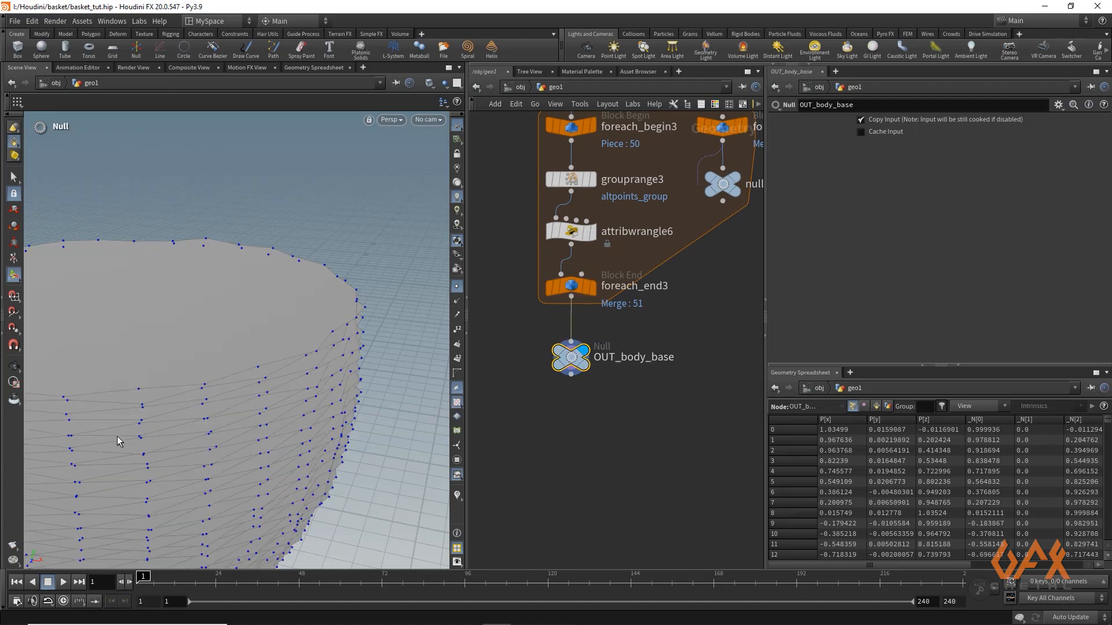
{"action": "key", "text": "Escape"}
{"action": "mouse_move", "coordinate": [265, 330]}
{"action": "left_mouse_down"}
{"action": "mouse_move", "coordinate": [305, 273]}
{"action": "mouse_move", "coordinate": [198, 272]}
{"action": "mouse_move", "coordinate": [268, 351]}
{"action": "left_mouse_up"}
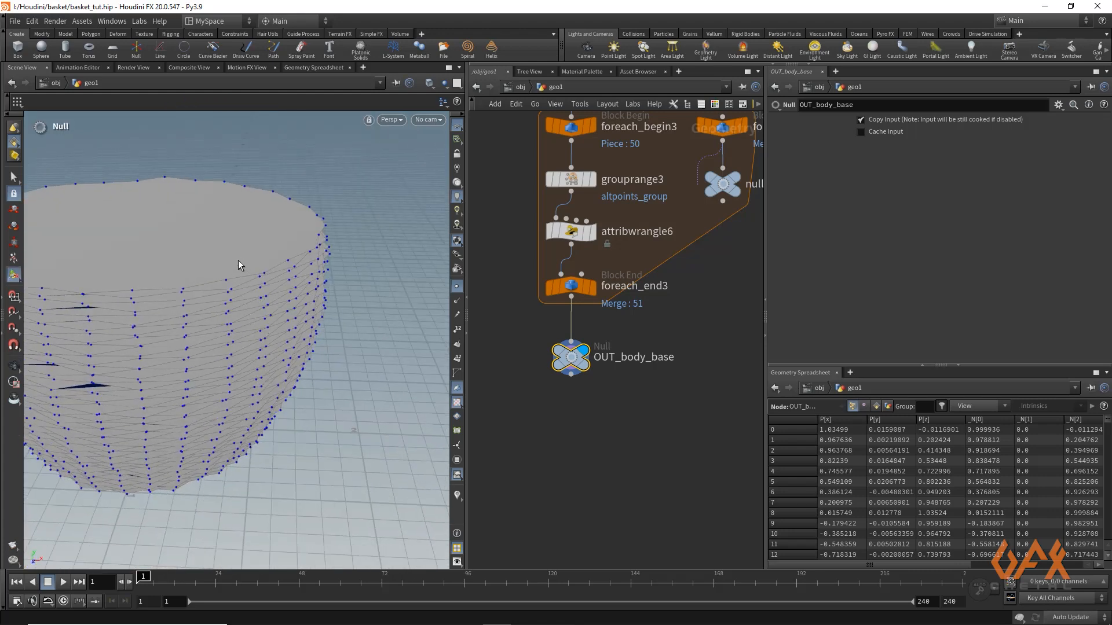
Add a For-Each Point loop after OUT_body_base and space its begin and end nodes apart
{"action": "middle_click_drag", "start_coordinate": [537, 390], "coordinate": [589, 319]}
{"action": "scroll", "coordinate": [534, 313], "scroll_direction": "down", "scroll_amount": 3}
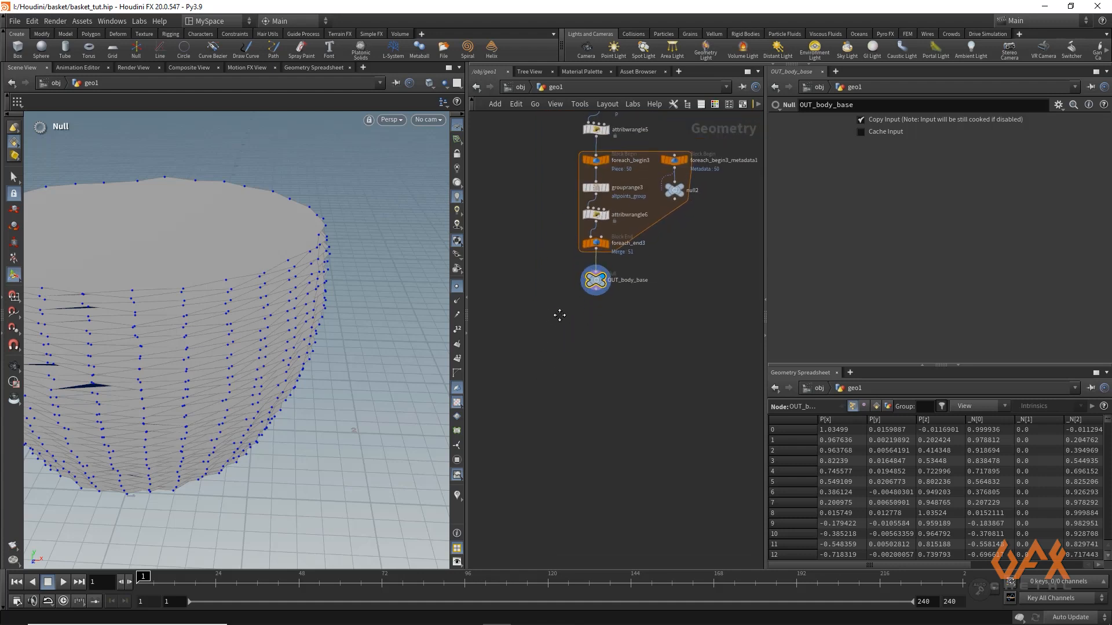
{"action": "scroll", "coordinate": [566, 304], "scroll_direction": "up", "scroll_amount": 3}
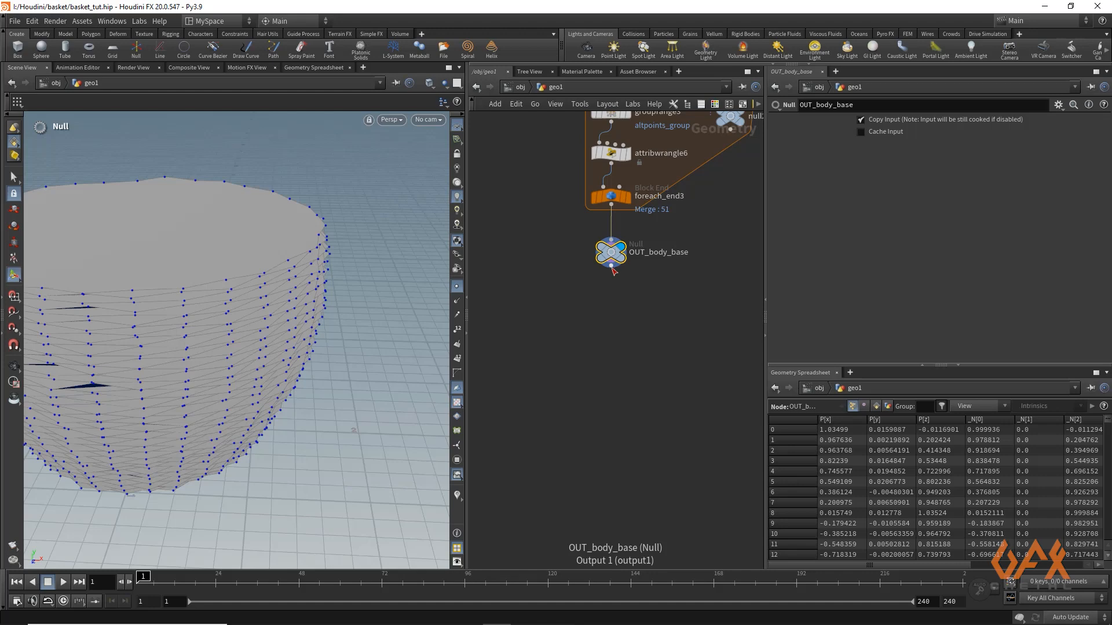
{"action": "left_click_drag", "start_coordinate": [612, 268], "coordinate": [516, 325]}
{"action": "type", "text": "fore"}
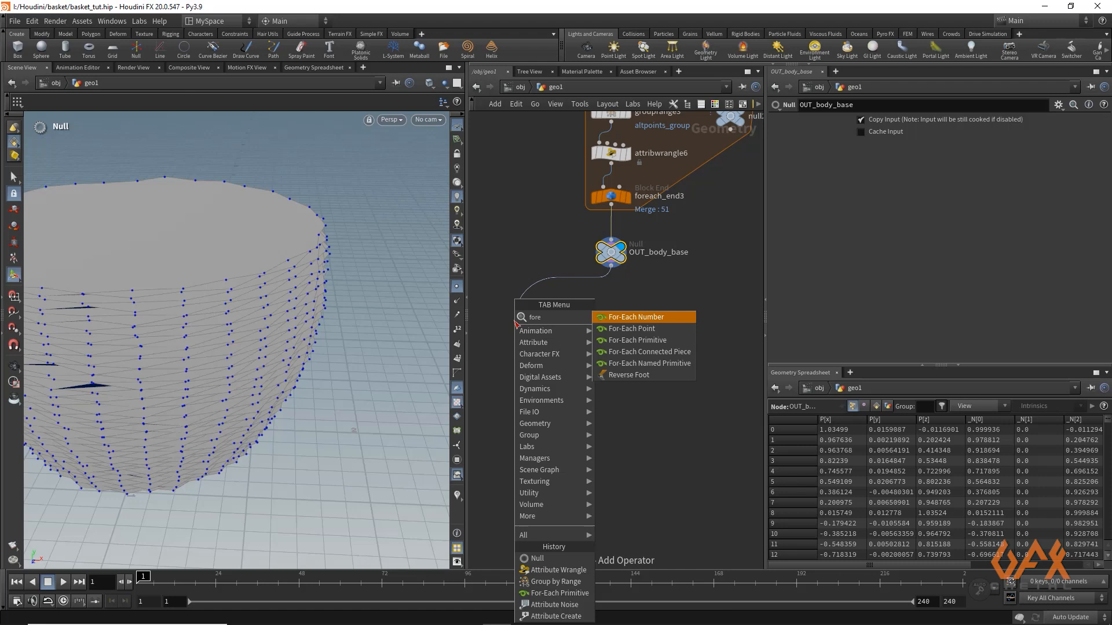
{"action": "key", "text": "Down"}
{"action": "key", "text": "Return"}
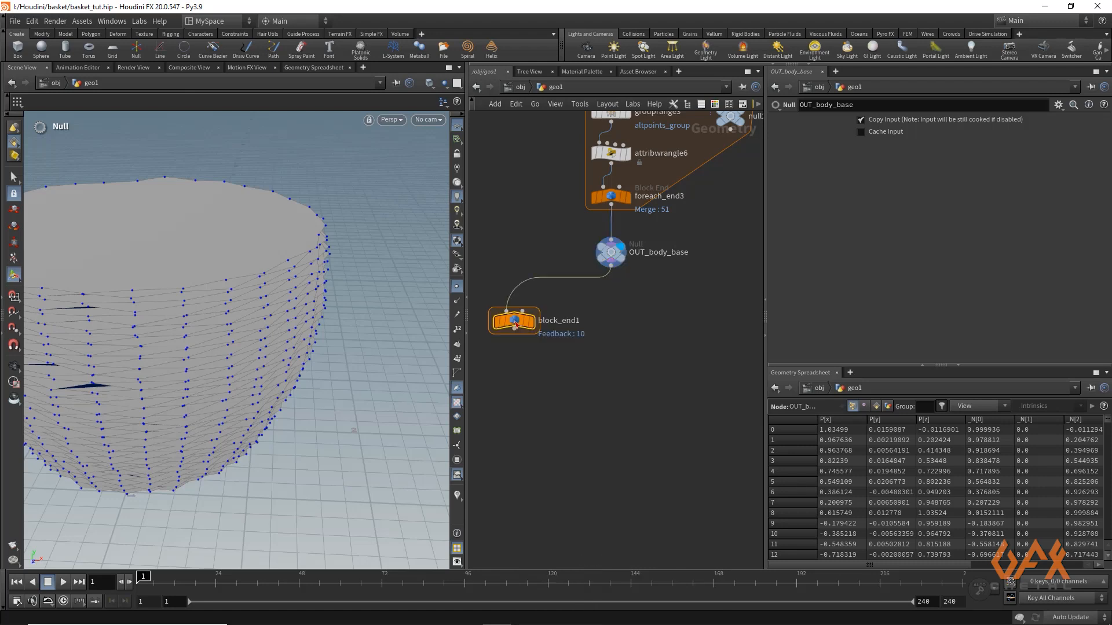
{"action": "left_click_drag", "start_coordinate": [515, 400], "coordinate": [514, 443]}
{"action": "left_click_drag", "start_coordinate": [519, 372], "coordinate": [519, 329]}
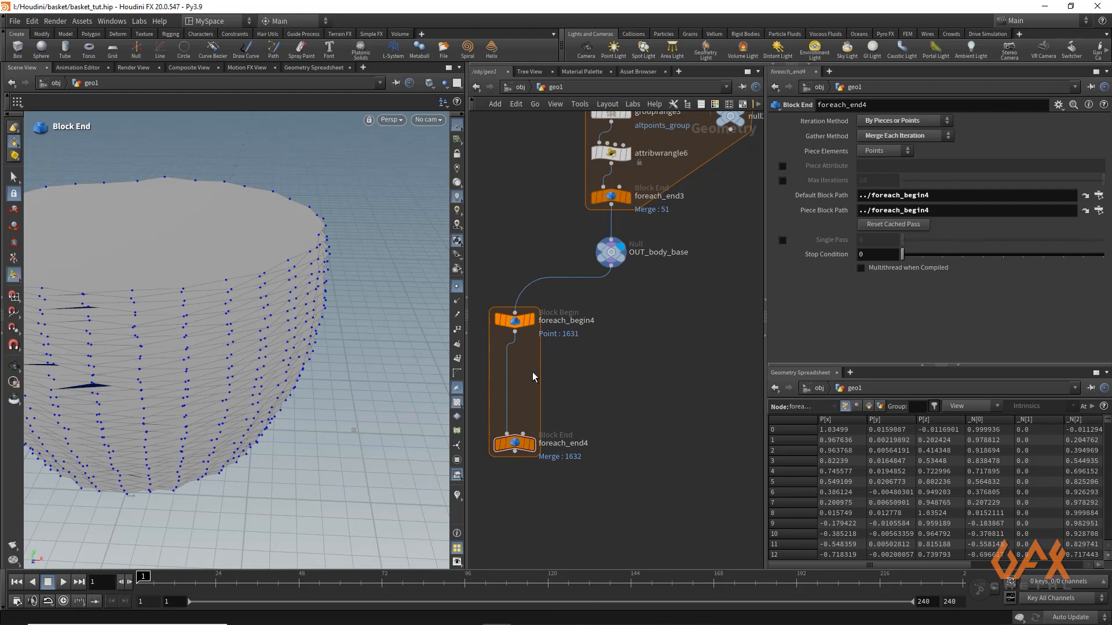
Display foreach_end4 and enable its Piece Attribute with the value ptn
{"action": "left_click", "coordinate": [532, 444]}
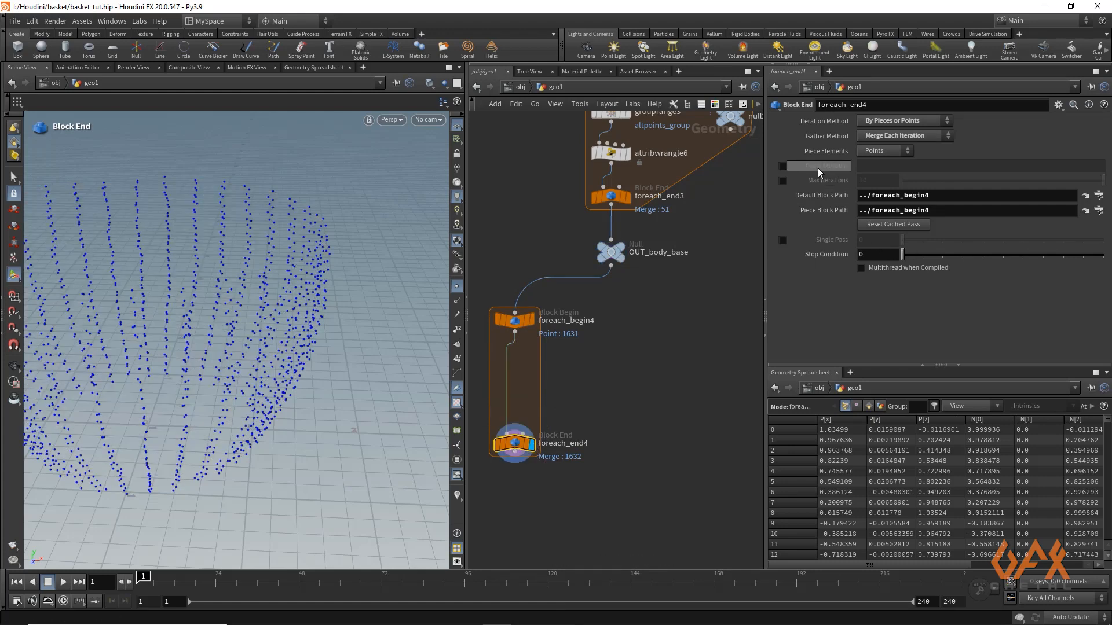
{"action": "left_click", "coordinate": [783, 166]}
{"action": "left_click", "coordinate": [869, 167]}
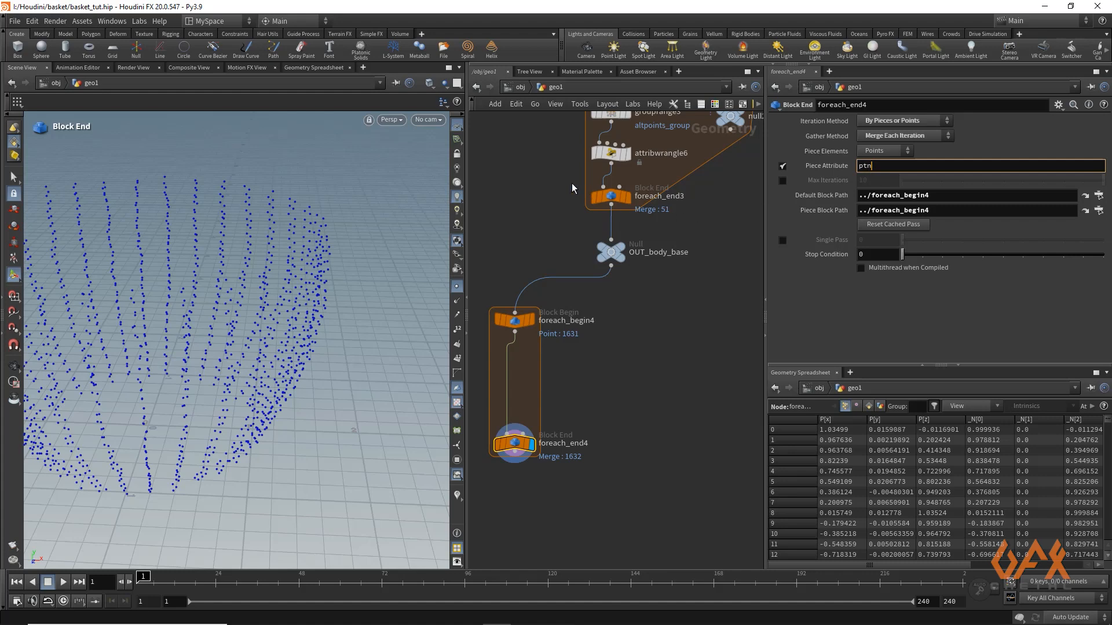
{"action": "key", "text": "Return"}
{"action": "middle_click_drag", "start_coordinate": [528, 128], "coordinate": [558, 419]}
{"action": "scroll", "coordinate": [559, 420], "scroll_direction": "up", "scroll_amount": 1}
{"action": "scroll", "coordinate": [549, 269], "scroll_direction": "down", "scroll_amount": 2}
{"action": "middle_click_drag", "start_coordinate": [611, 171], "coordinate": [595, 334]}
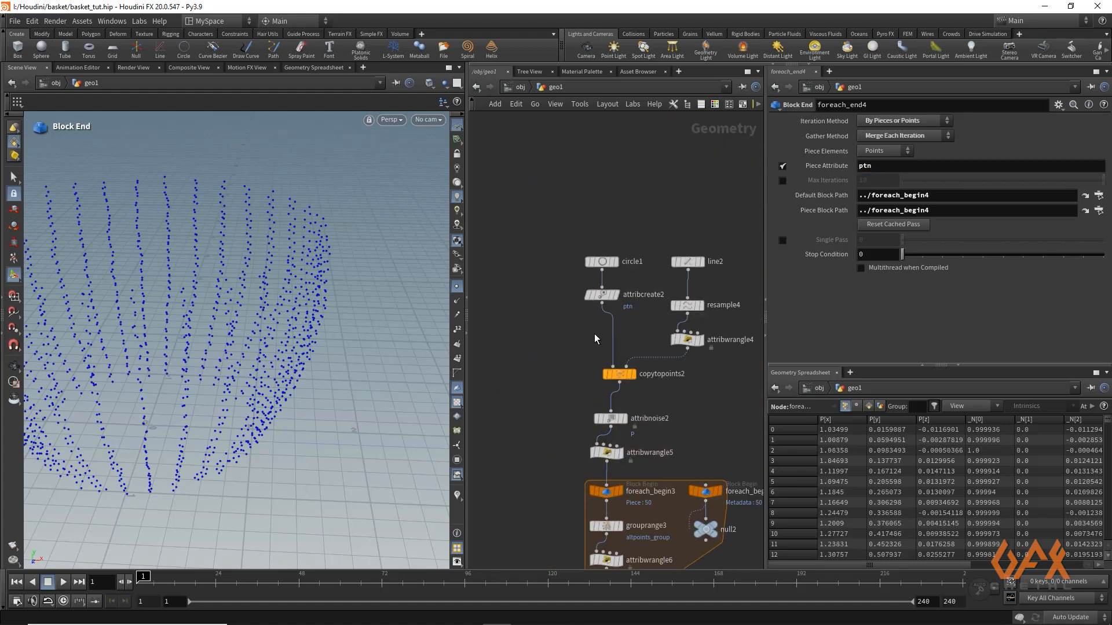
Display foreach_begin4 and examine the points of a single ptn piece
{"action": "middle_click_drag", "start_coordinate": [539, 392], "coordinate": [568, 184]}
{"action": "middle_click_drag", "start_coordinate": [556, 296], "coordinate": [570, 185]}
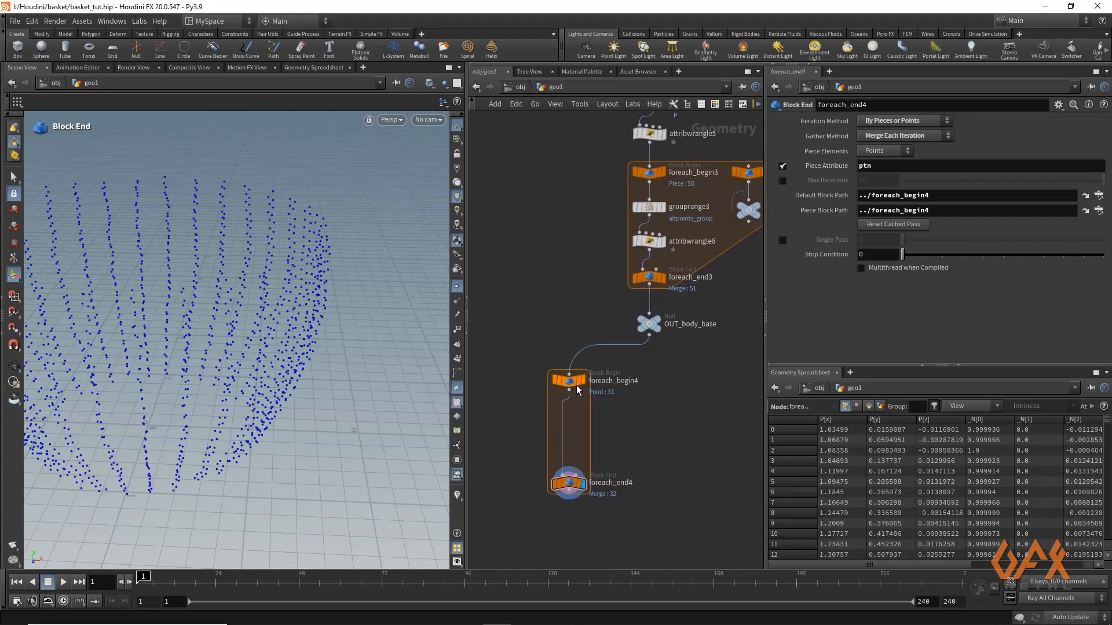
{"action": "left_click", "coordinate": [582, 380]}
{"action": "left_click", "coordinate": [569, 380]}
{"action": "key", "text": "Escape"}
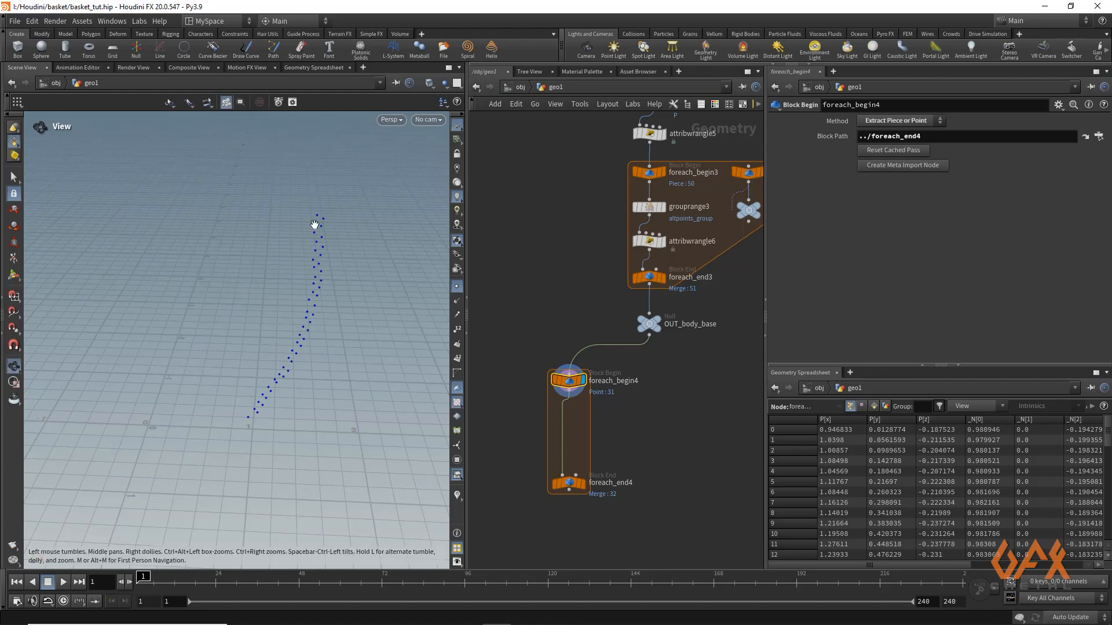
{"action": "mouse_move", "coordinate": [314, 225]}
{"action": "left_mouse_down"}
{"action": "mouse_move", "coordinate": [323, 266]}
{"action": "mouse_move", "coordinate": [345, 241]}
{"action": "mouse_move", "coordinate": [266, 318]}
{"action": "mouse_move", "coordinate": [307, 219]}
{"action": "left_mouse_up"}
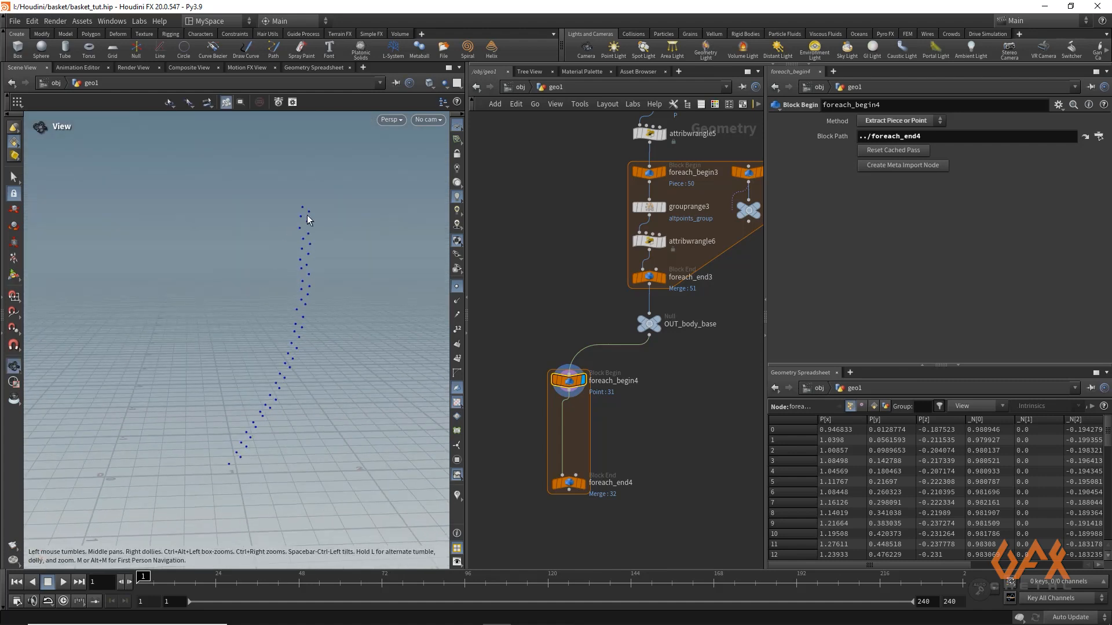
{"action": "key", "text": "Return"}
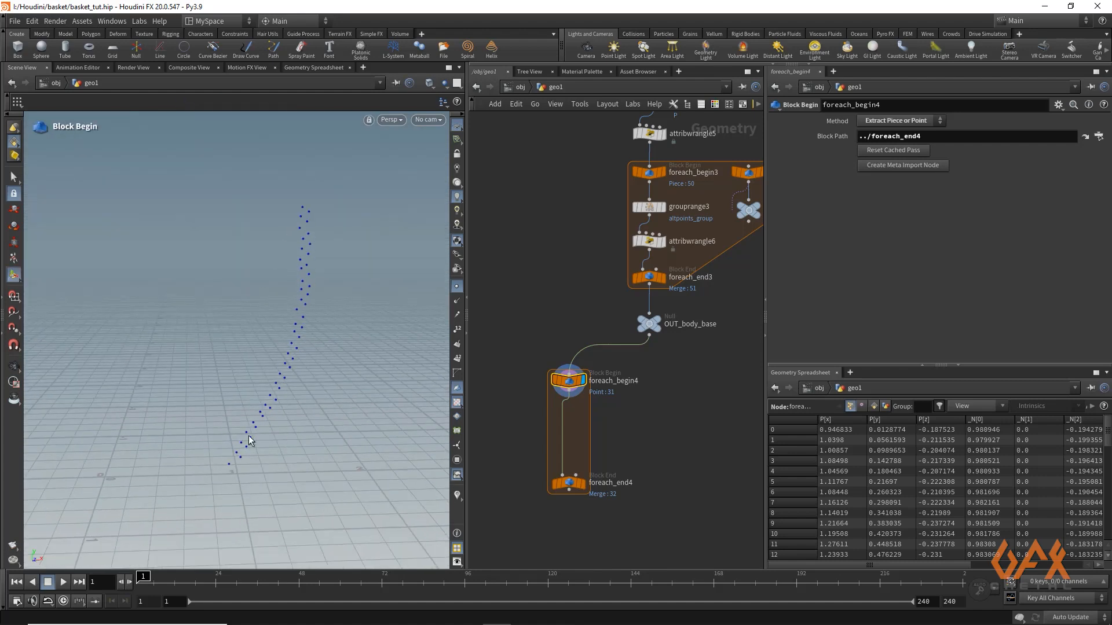
Insert an Add node between foreach_begin4 and foreach_end4 and display its result
{"action": "left_click", "coordinate": [570, 398]}
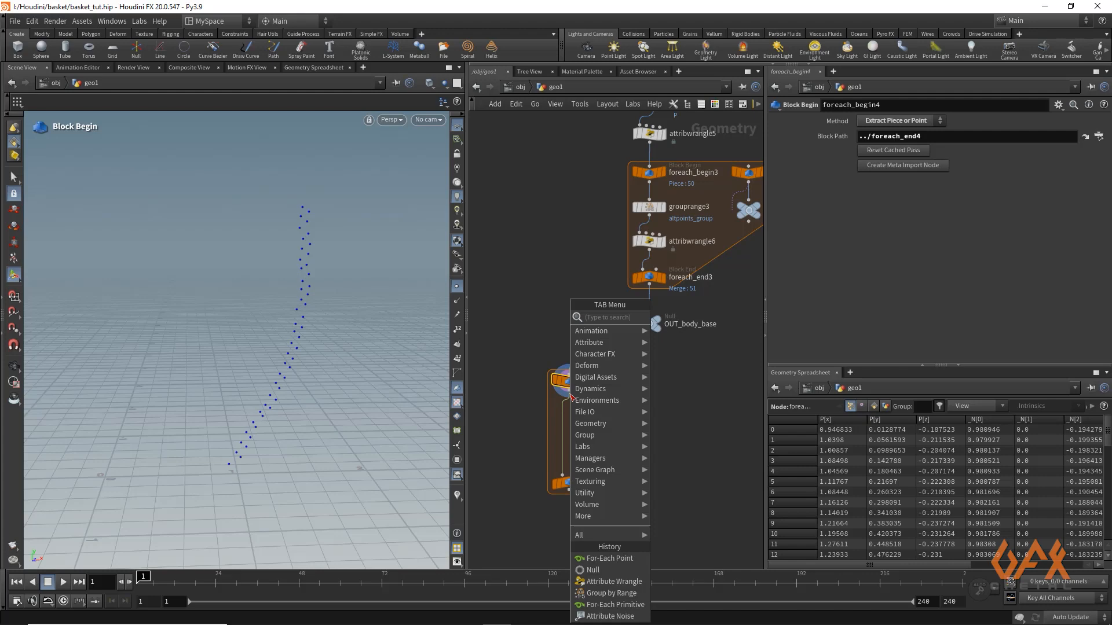
{"action": "type", "text": "add"}
{"action": "key", "text": "Return"}
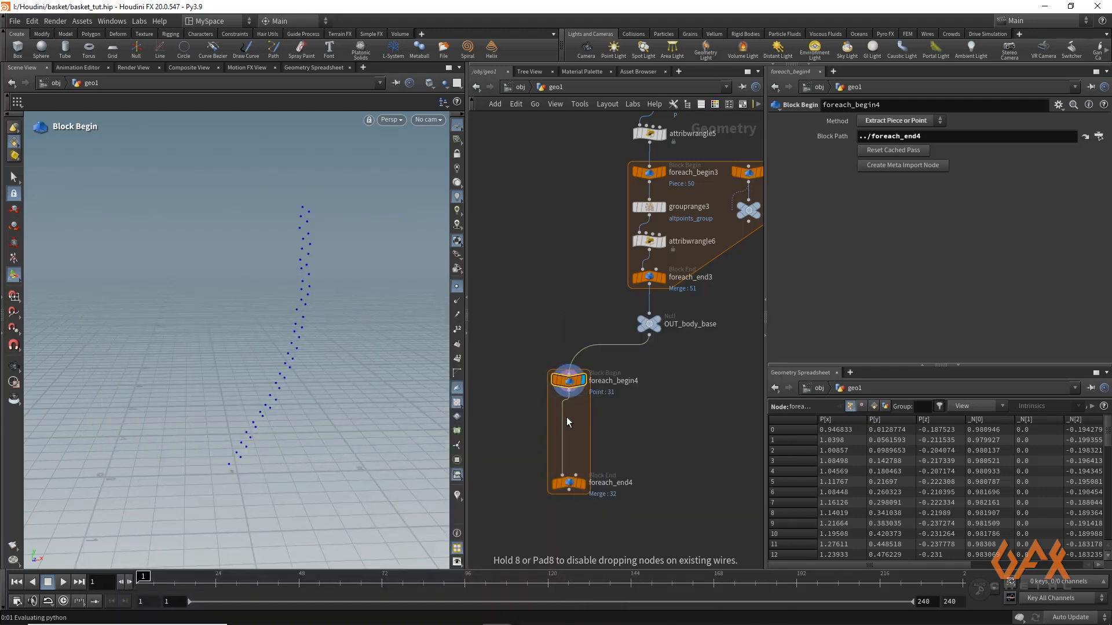
{"action": "left_click", "coordinate": [567, 417]}
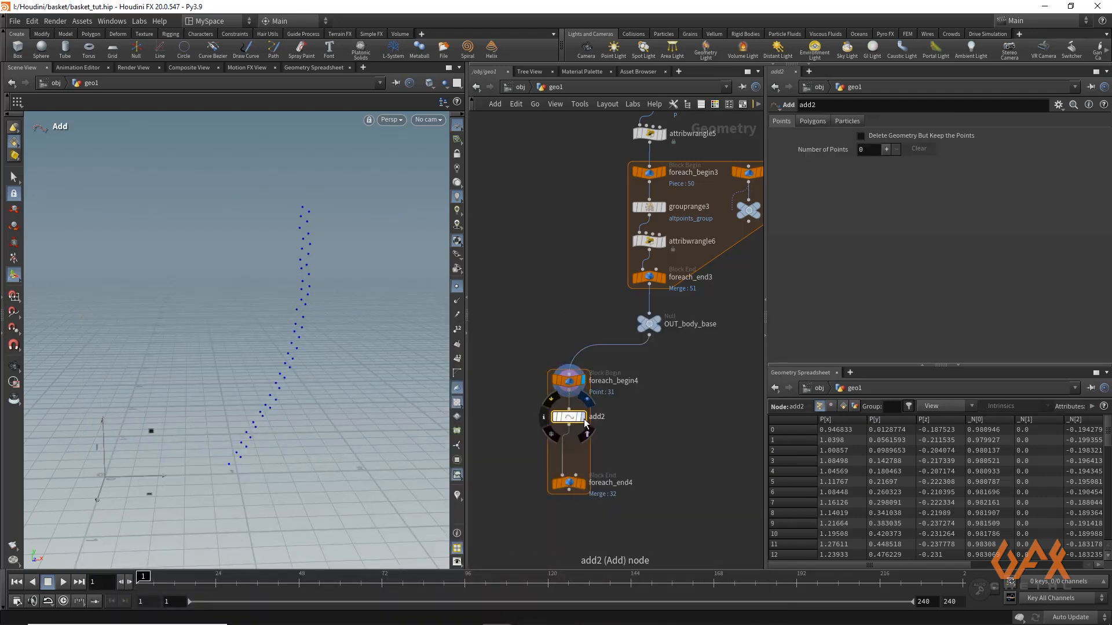
Set the Add node to create polygons By Group, connecting all points of the piece into one line
{"action": "left_click", "coordinate": [817, 121]}
{"action": "left_click", "coordinate": [845, 152]}
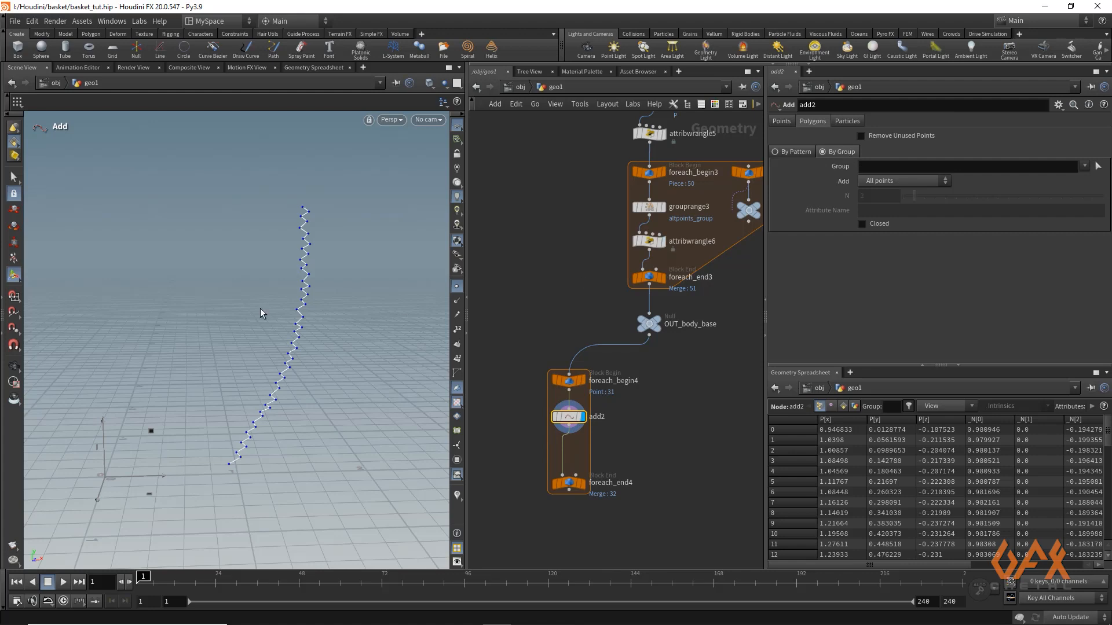
{"action": "left_click_drag", "start_coordinate": [292, 207], "coordinate": [387, 229], "text": "alt"}
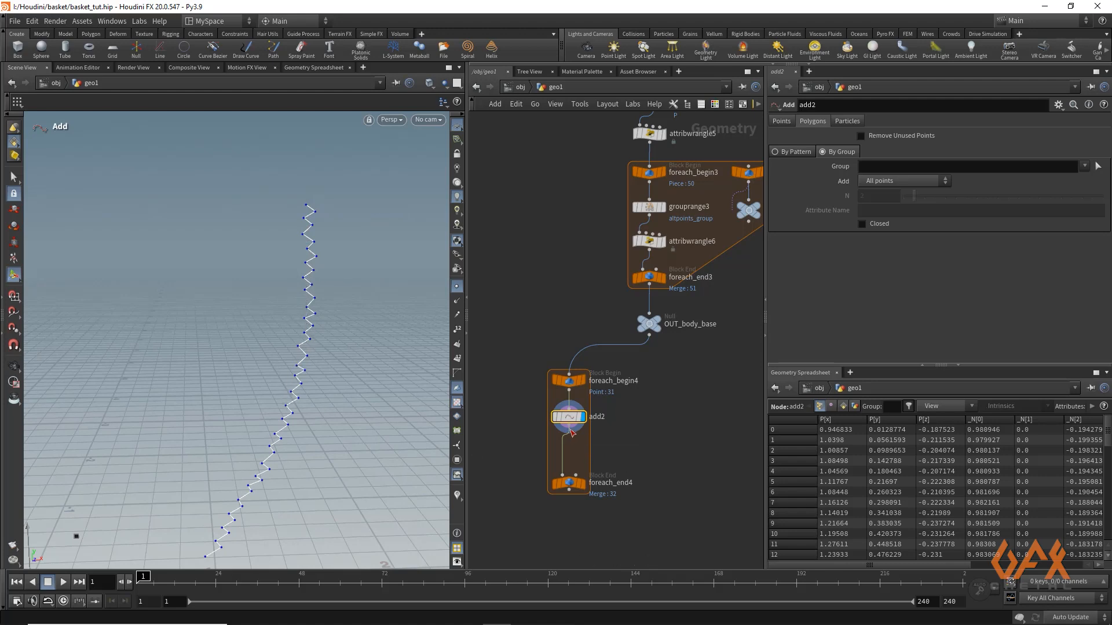
Insert a Resample node between add2 and foreach_end4 and display its result
{"action": "key", "text": "Tab"}
{"action": "mouse_move", "coordinate": [571, 429]}
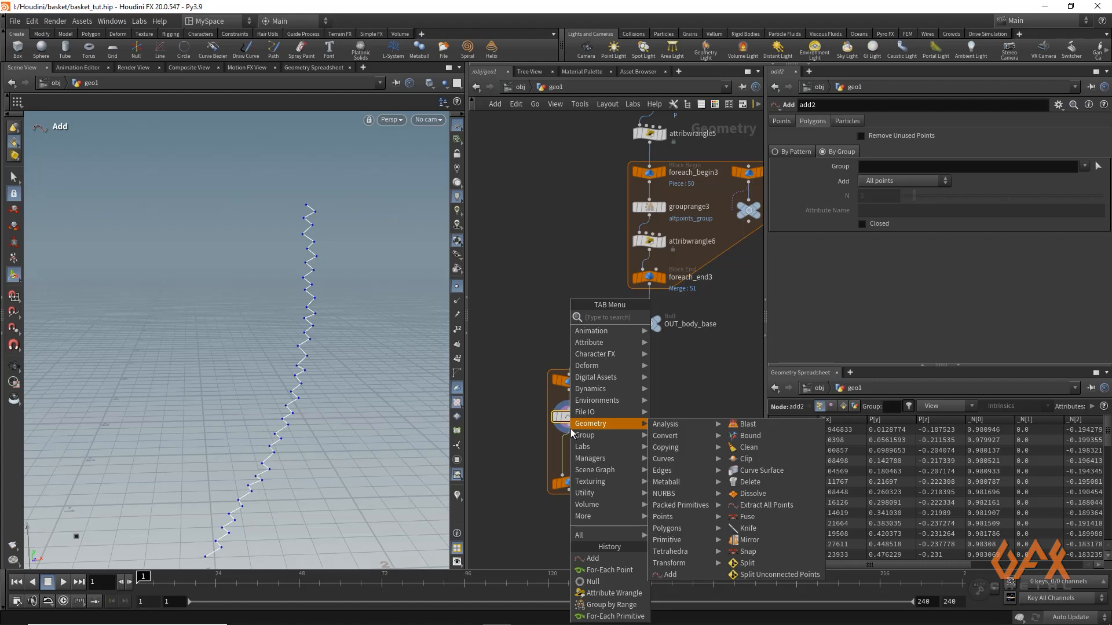
{"action": "type", "text": "resamp"}
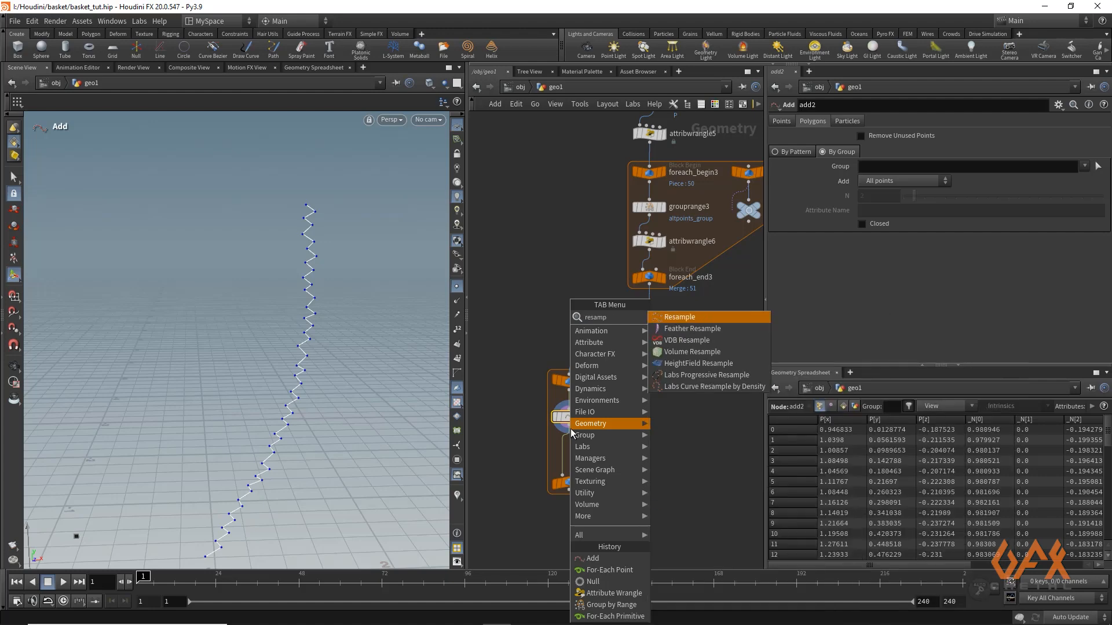
{"action": "key", "text": "Return"}
{"action": "left_click", "coordinate": [577, 453]}
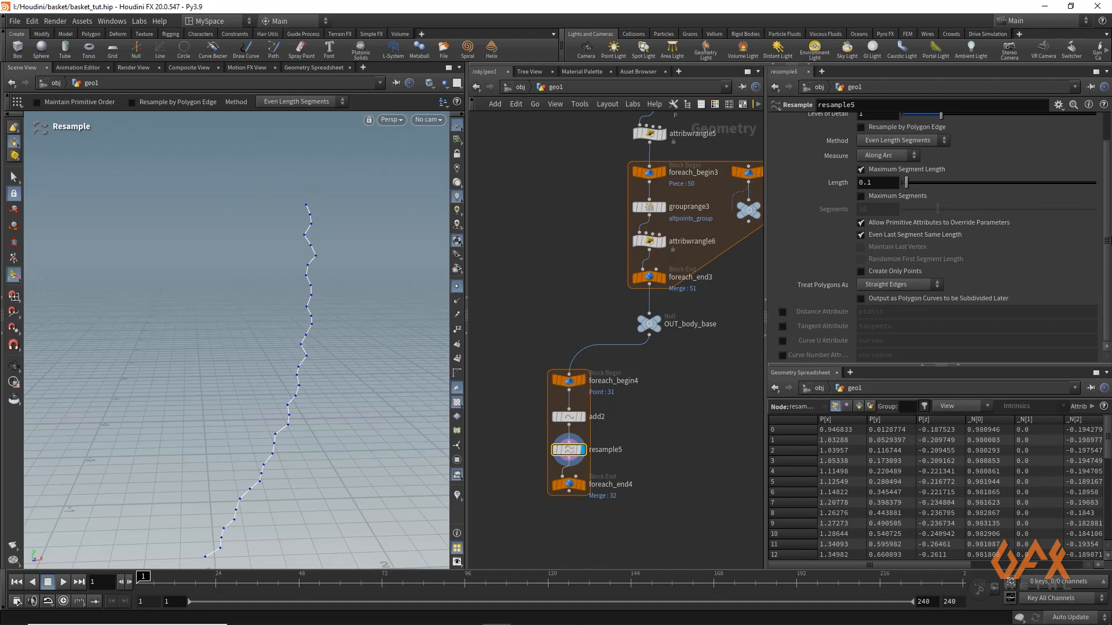
Set resample5's length to 0.08, treat polygons as Subdivision Curves, and show add2 as a template to compare the lines
{"action": "scroll", "coordinate": [1105, 226], "scroll_direction": "up", "scroll_amount": 2}
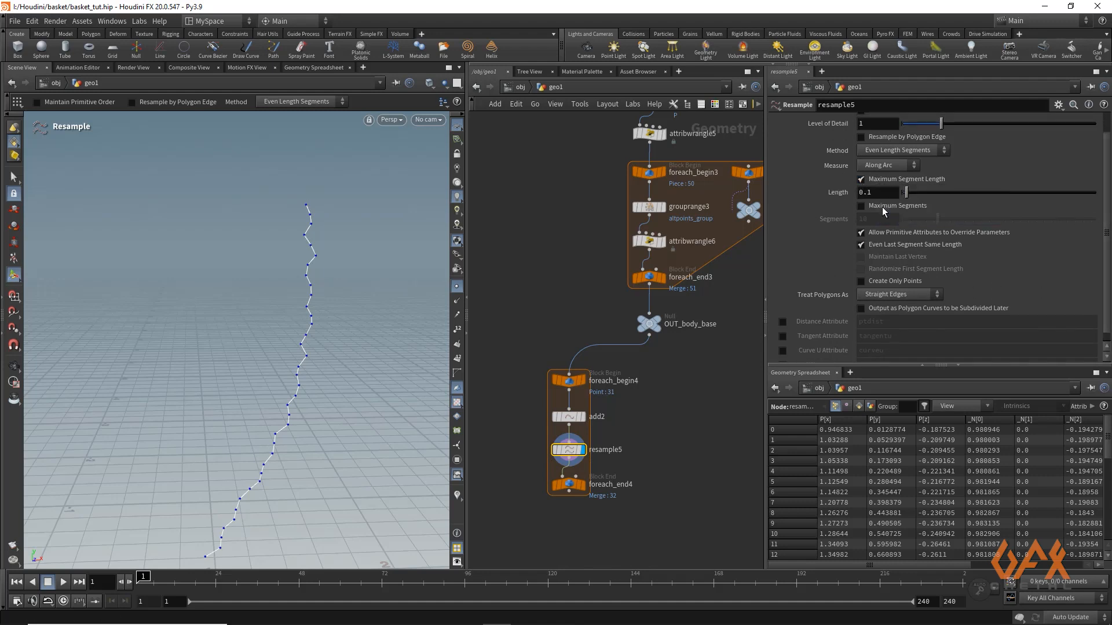
{"action": "left_click", "coordinate": [880, 194]}
{"action": "key", "text": "BackSpace"}
{"action": "left_click", "coordinate": [885, 295]}
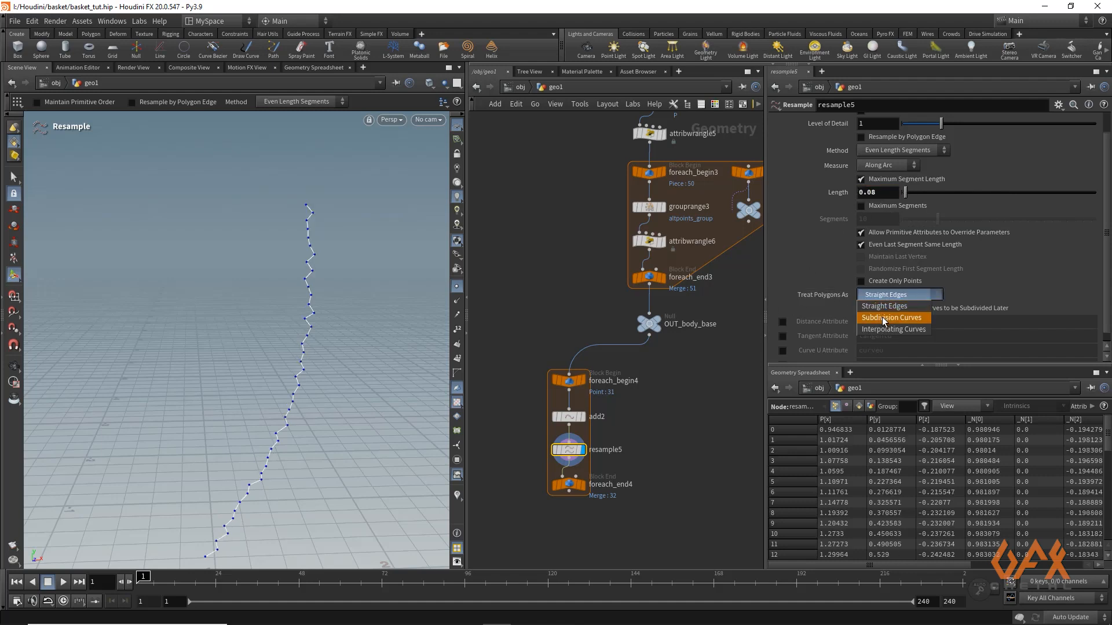
{"action": "left_click", "coordinate": [881, 317]}
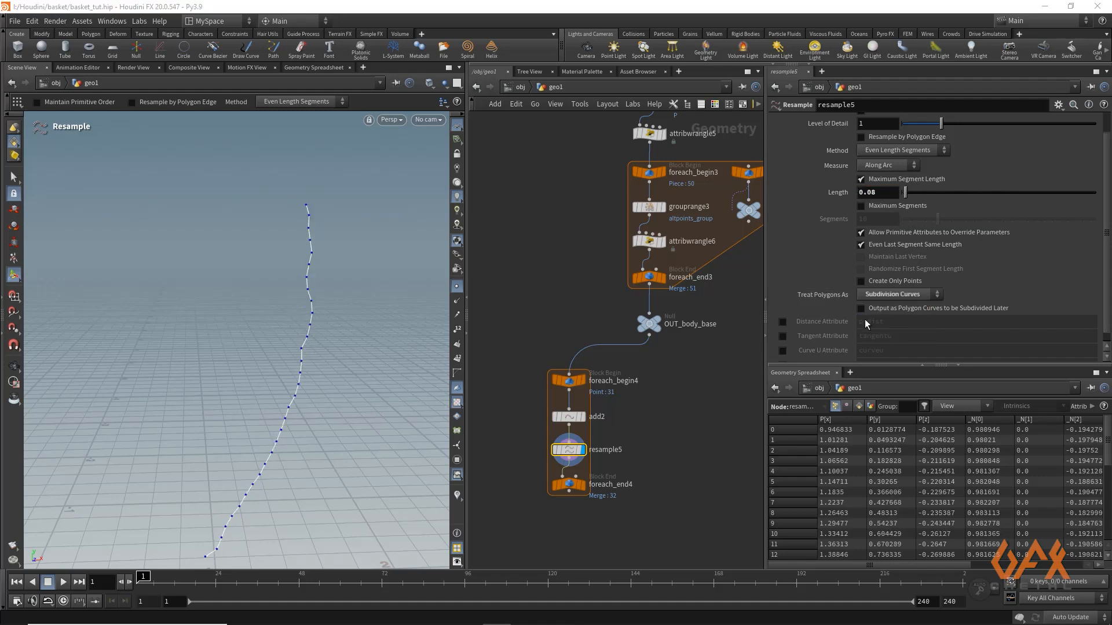
{"action": "left_click", "coordinate": [578, 418]}
{"action": "right_click_drag", "start_coordinate": [293, 216], "coordinate": [585, 223], "text": "alt"}
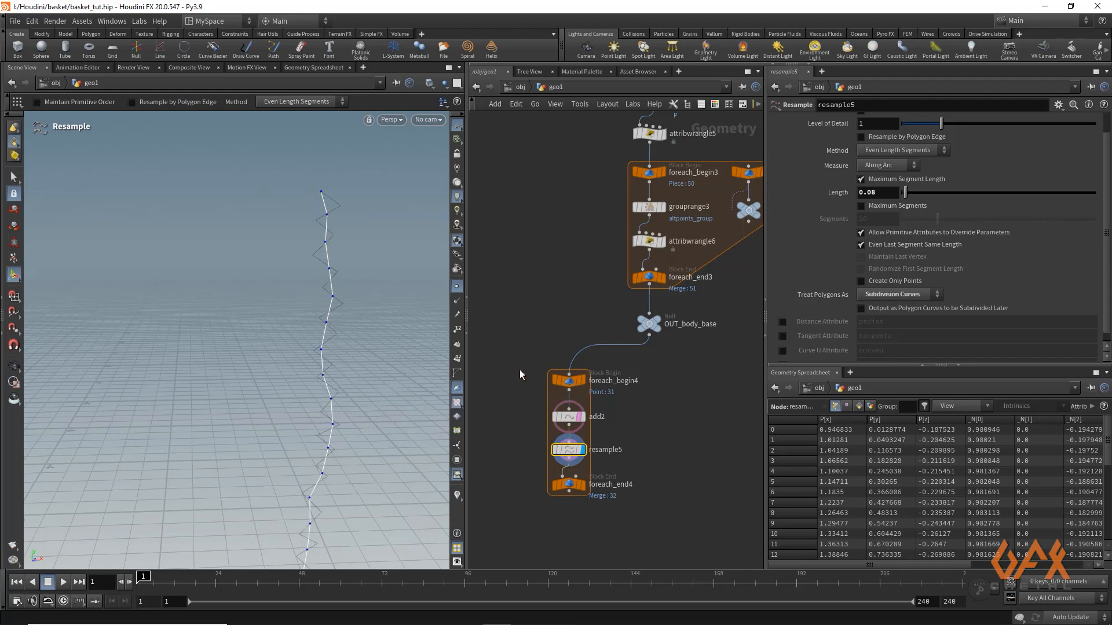
Make room above foreach_end4 and insert a second Resample node after resample5
{"action": "middle_click_drag", "start_coordinate": [519, 370], "coordinate": [522, 271]}
{"action": "left_click_drag", "start_coordinate": [571, 383], "coordinate": [570, 438]}
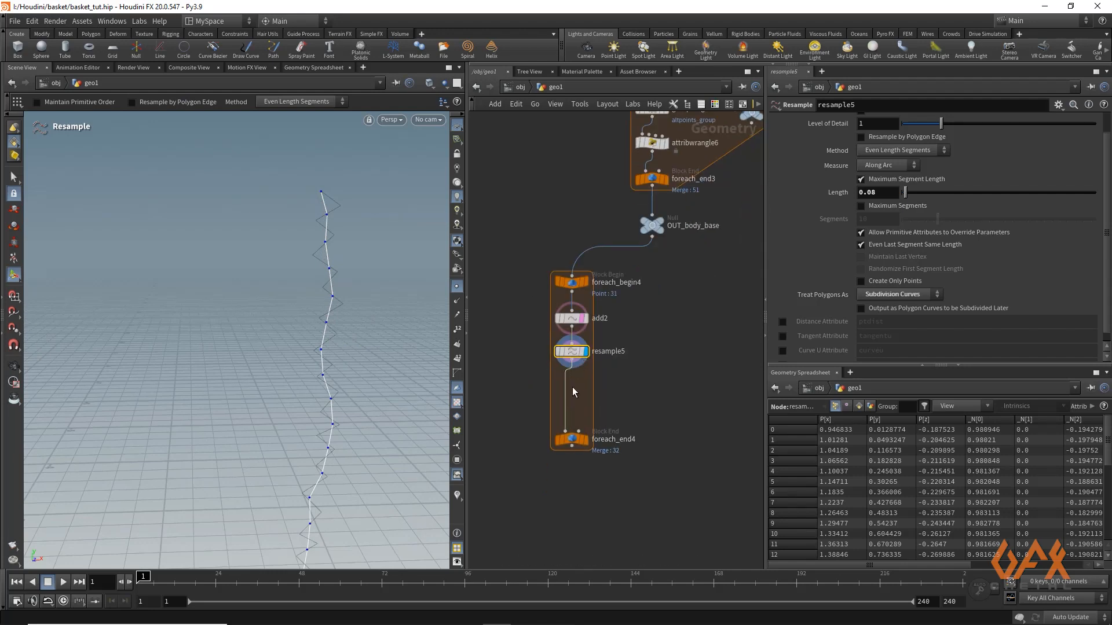
{"action": "key", "text": "Tab"}
{"action": "type", "text": "resa"}
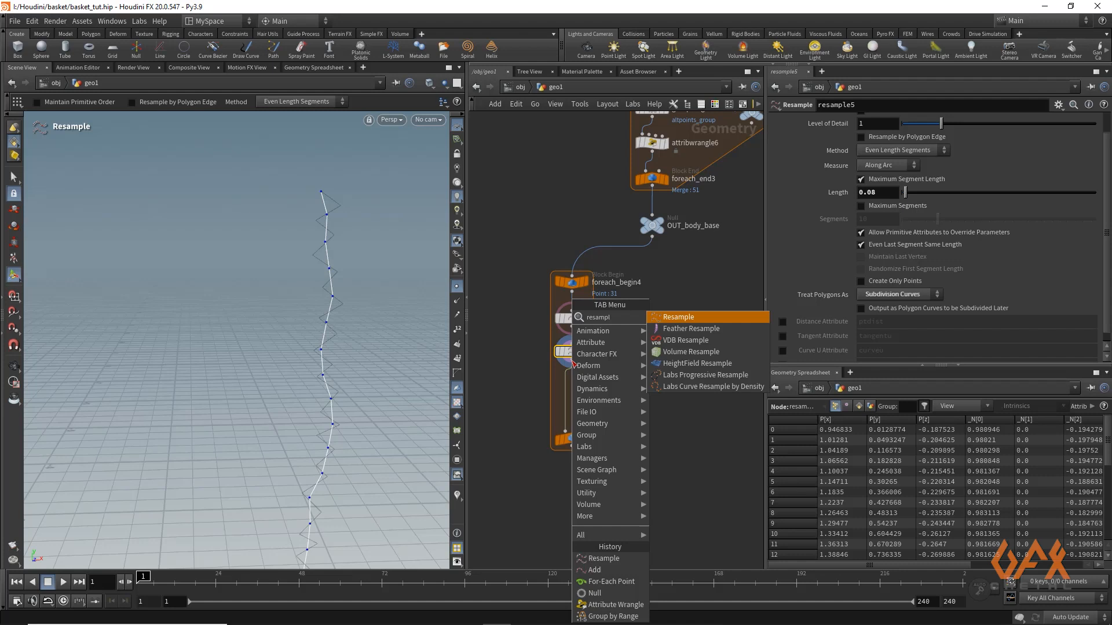
{"action": "key", "text": "Return"}
{"action": "left_click", "coordinate": [575, 391]}
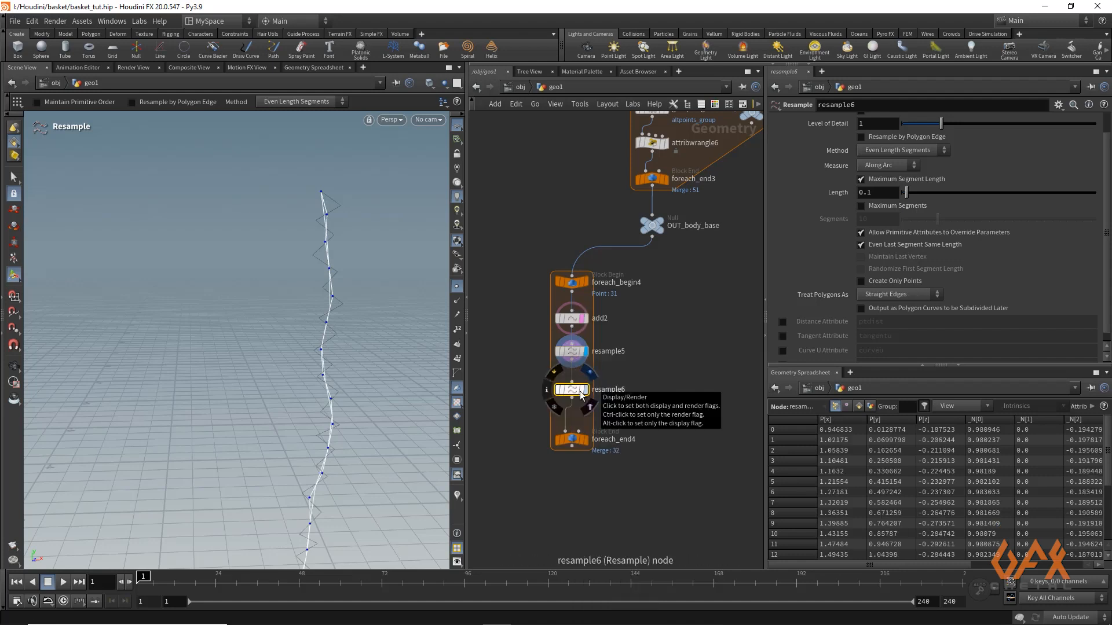
Set resample6 to length 0.02 with polygons treated as Interpolating Curves, and display it
{"action": "left_click", "coordinate": [872, 194]}
{"action": "type", "text": "2"}
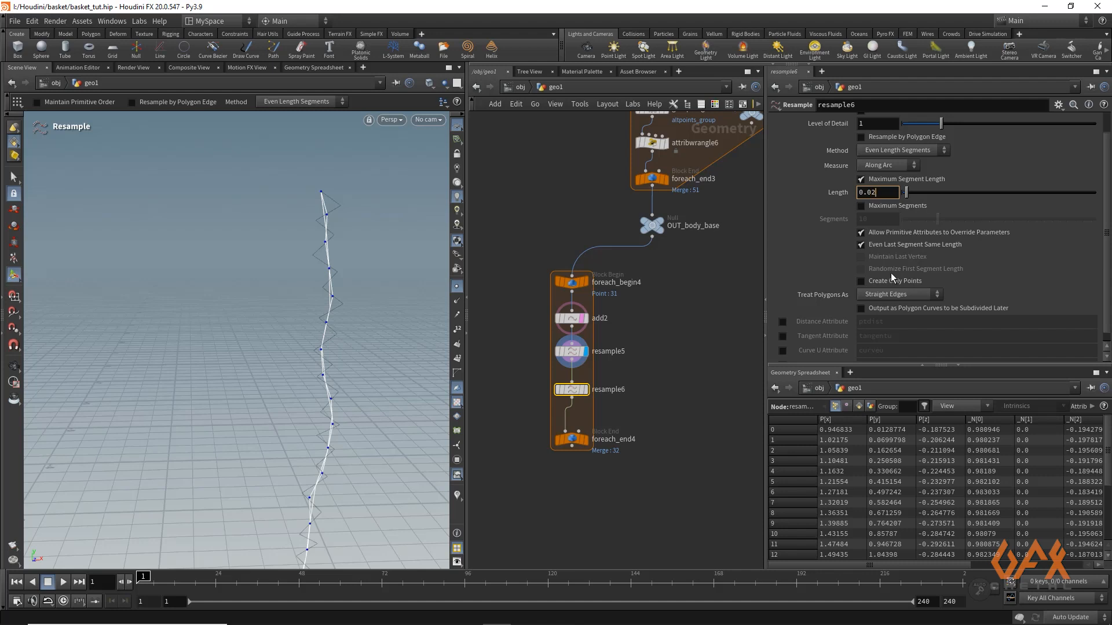
{"action": "left_click", "coordinate": [895, 294]}
{"action": "left_click", "coordinate": [879, 330]}
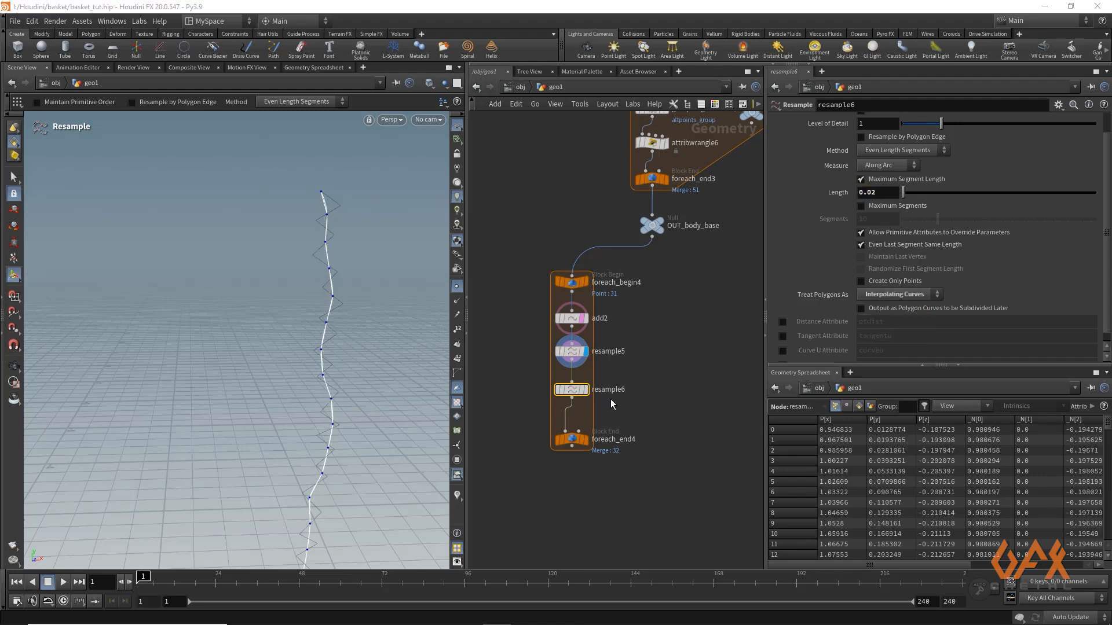
{"action": "left_click", "coordinate": [585, 389]}
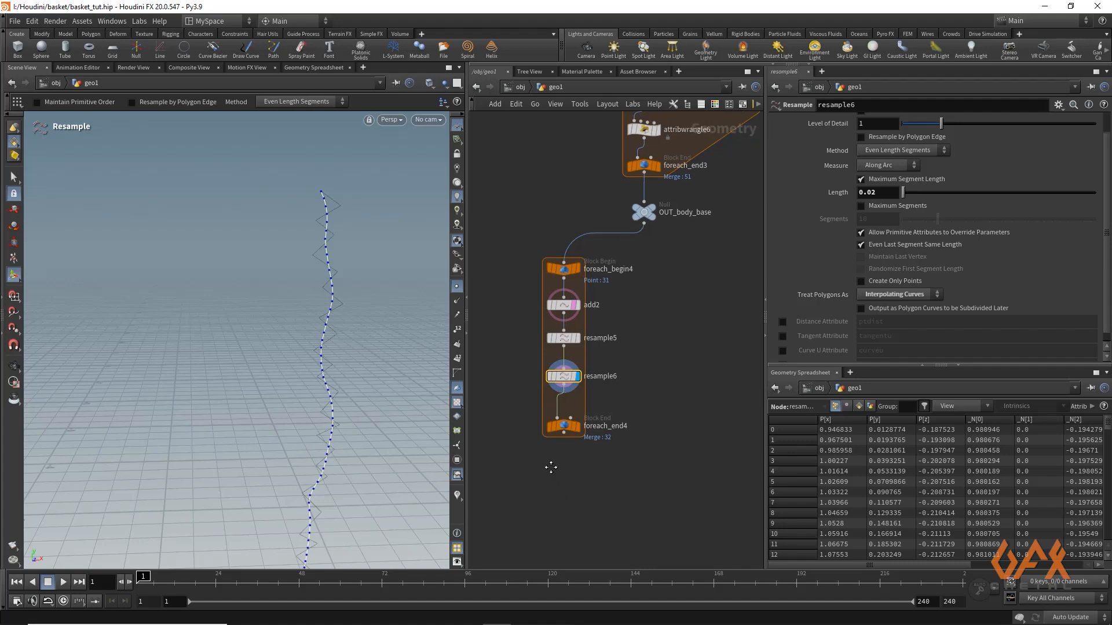
Display foreach_end4 and turn off the template display of add2
{"action": "left_click", "coordinate": [571, 398]}
{"action": "left_click", "coordinate": [558, 399]}
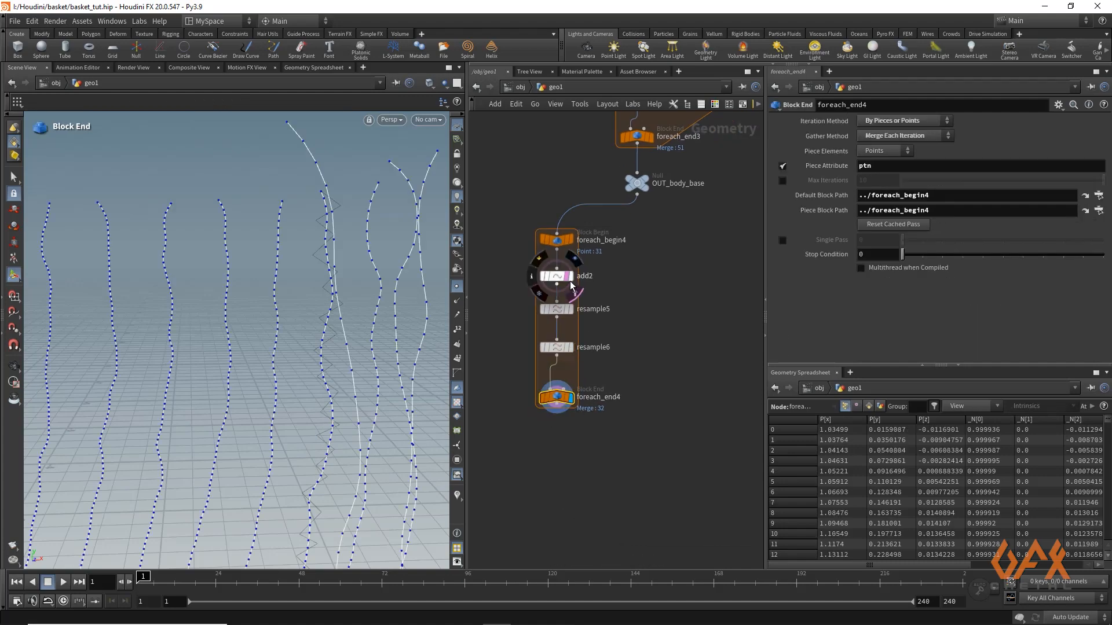
{"action": "key", "text": "Escape"}
Hide the point markers in the viewport and inspect all the vertical strands of the basket
{"action": "left_click_drag", "start_coordinate": [303, 330], "coordinate": [36, 311]}
{"action": "right_click_drag", "start_coordinate": [37, 311], "coordinate": [219, 367]}
{"action": "middle_click_drag", "start_coordinate": [255, 372], "coordinate": [278, 315]}
{"action": "right_click_drag", "start_coordinate": [278, 315], "coordinate": [231, 384]}
{"action": "left_click_drag", "start_coordinate": [231, 385], "coordinate": [143, 427], "text": "alt"}
{"action": "left_click", "coordinate": [457, 288]}
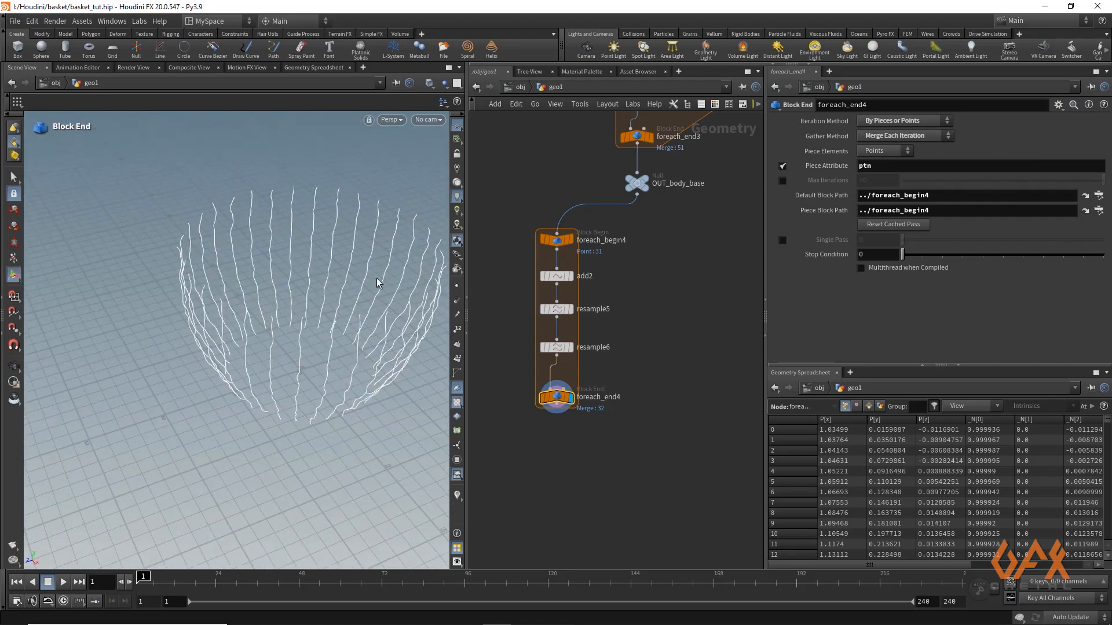
{"action": "key", "text": "Escape"}
{"action": "left_click_drag", "start_coordinate": [323, 281], "coordinate": [218, 278]}
{"action": "key", "text": "Return"}
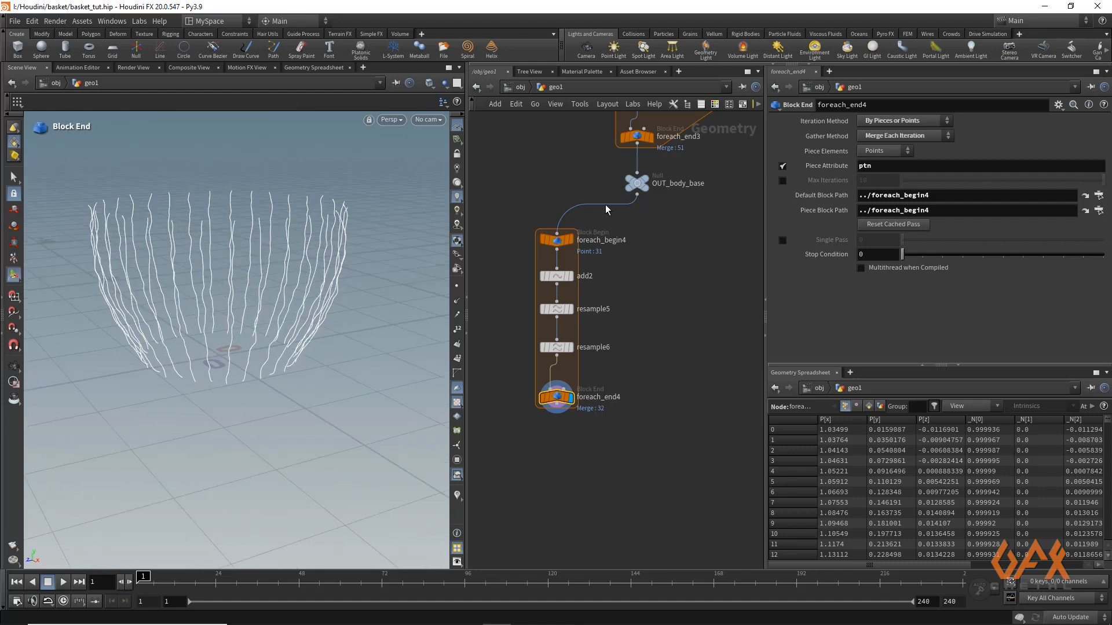
Branch a new Resample node off OUT_body_base beside the strand loop and display it
{"action": "middle_click_drag", "start_coordinate": [658, 236], "coordinate": [620, 259]}
{"action": "mouse_move", "coordinate": [603, 220]}
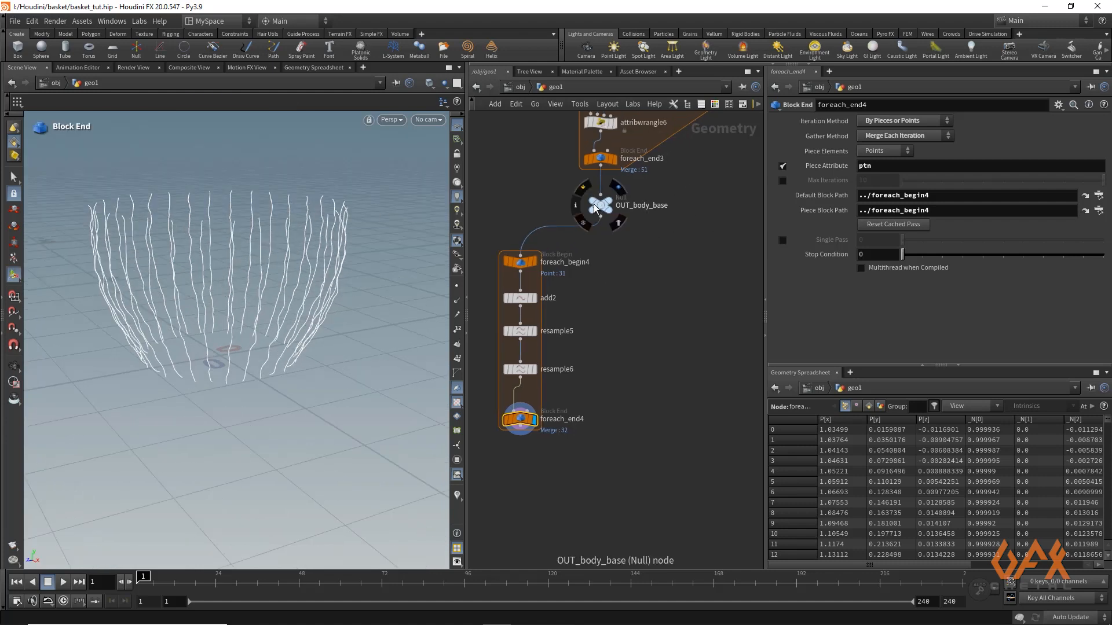
{"action": "left_click_drag", "start_coordinate": [603, 220], "coordinate": [703, 298]}
{"action": "type", "text": "resamp"}
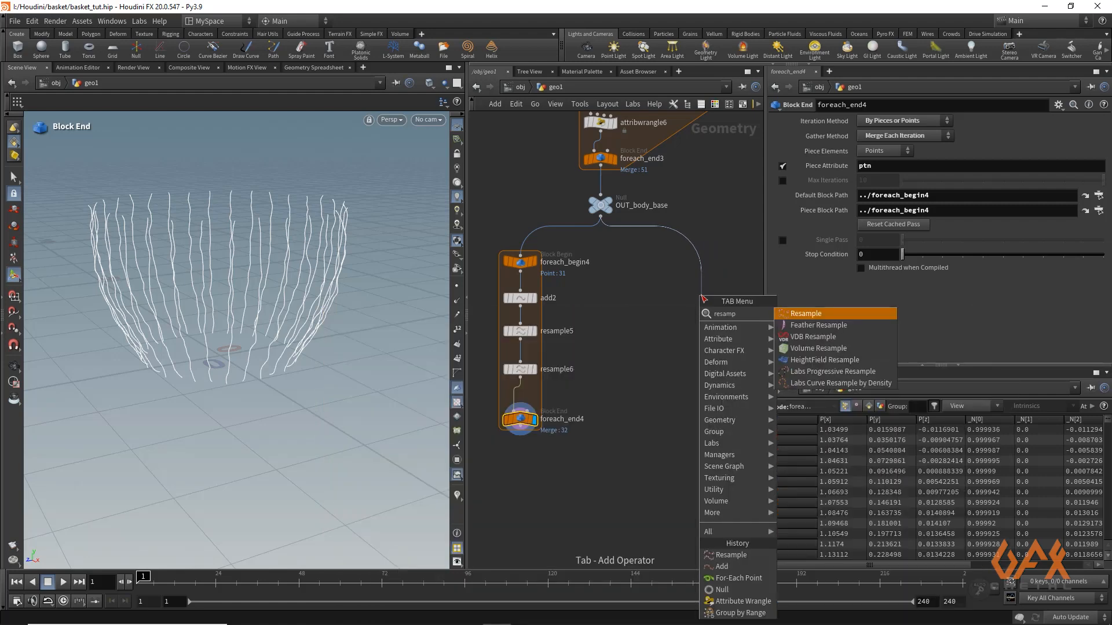
{"action": "key", "text": "Return"}
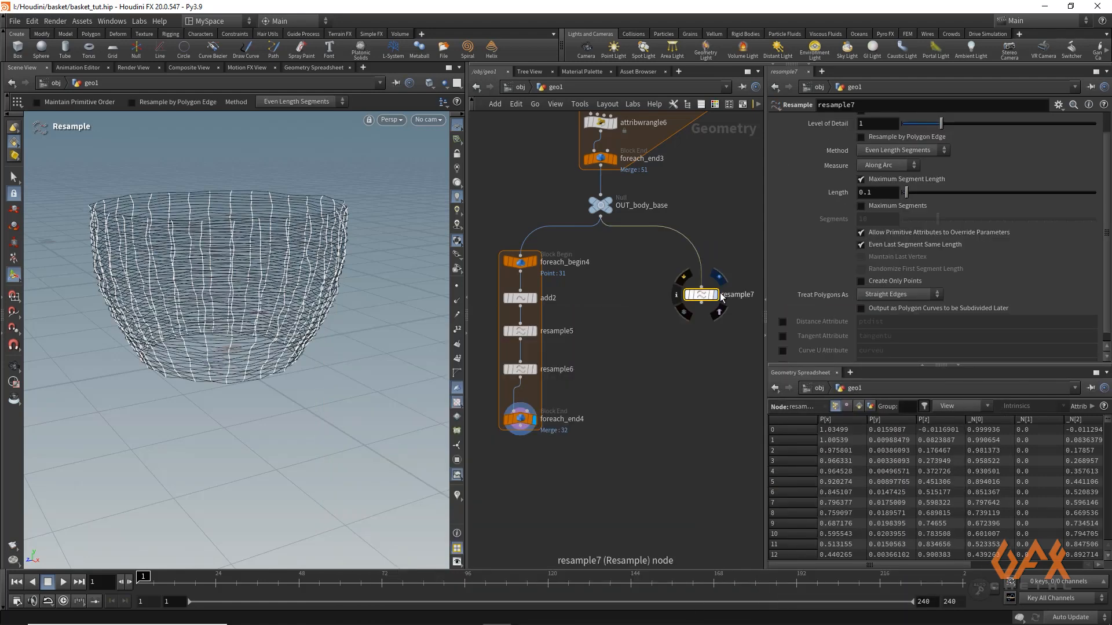
Set resample7 to length 0.06 with polygons treated as Interpolating Curves, and inspect the smoothed rings
{"action": "left_click", "coordinate": [861, 245]}
{"action": "left_click", "coordinate": [876, 192]}
{"action": "key", "text": "BackSpace"}
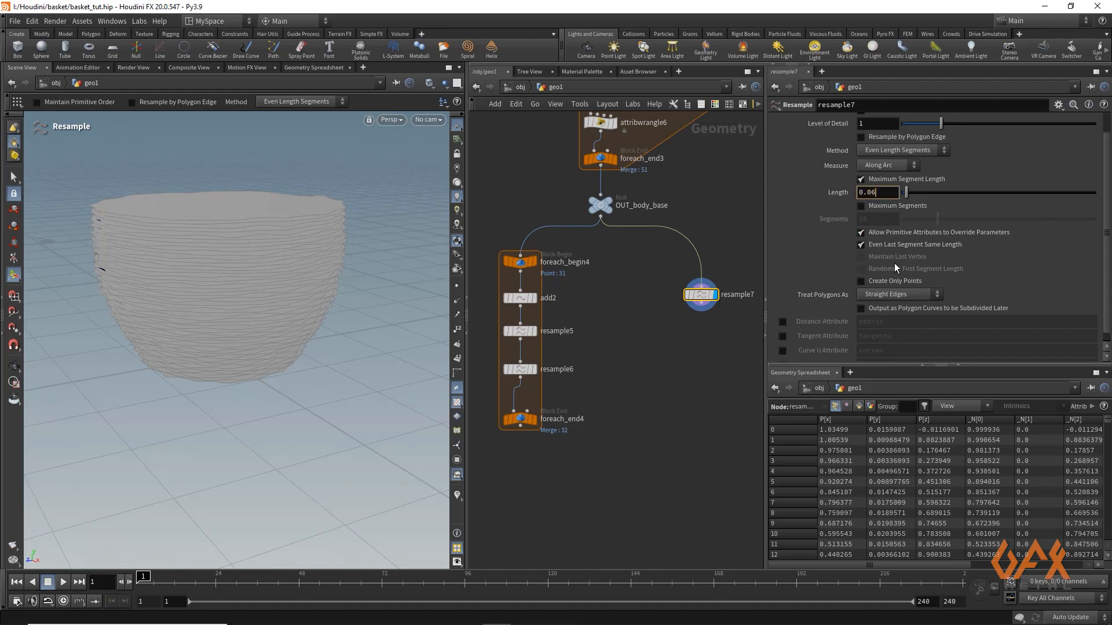
{"action": "left_click", "coordinate": [891, 296]}
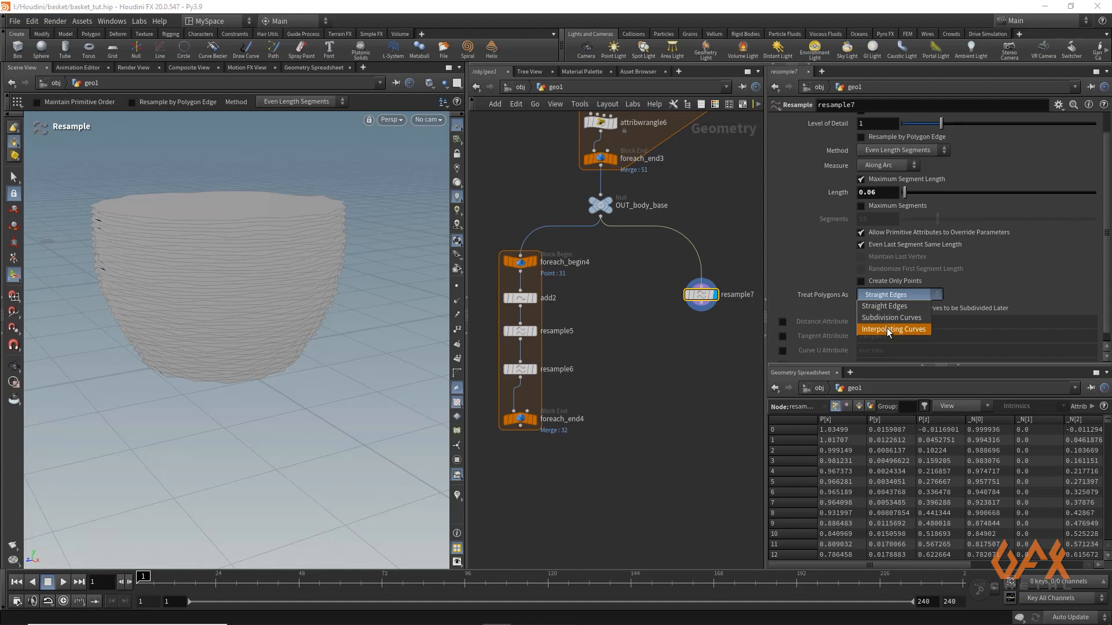
{"action": "left_click", "coordinate": [887, 327]}
{"action": "left_click_drag", "start_coordinate": [251, 196], "coordinate": [390, 231], "text": "alt"}
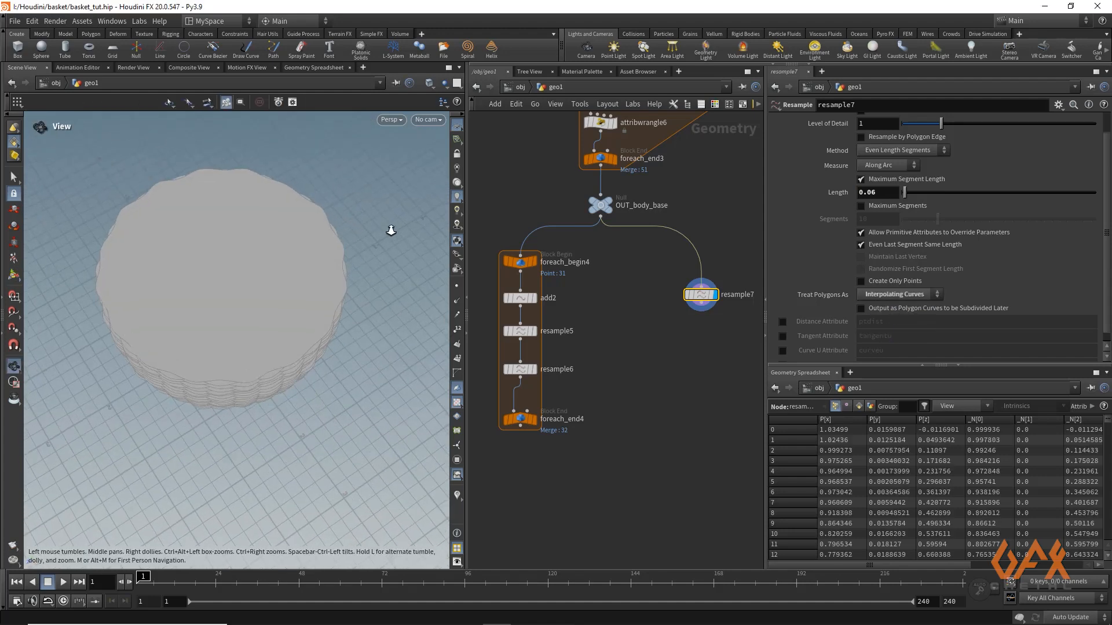
{"action": "right_click_drag", "start_coordinate": [389, 231], "coordinate": [330, 258], "text": "alt"}
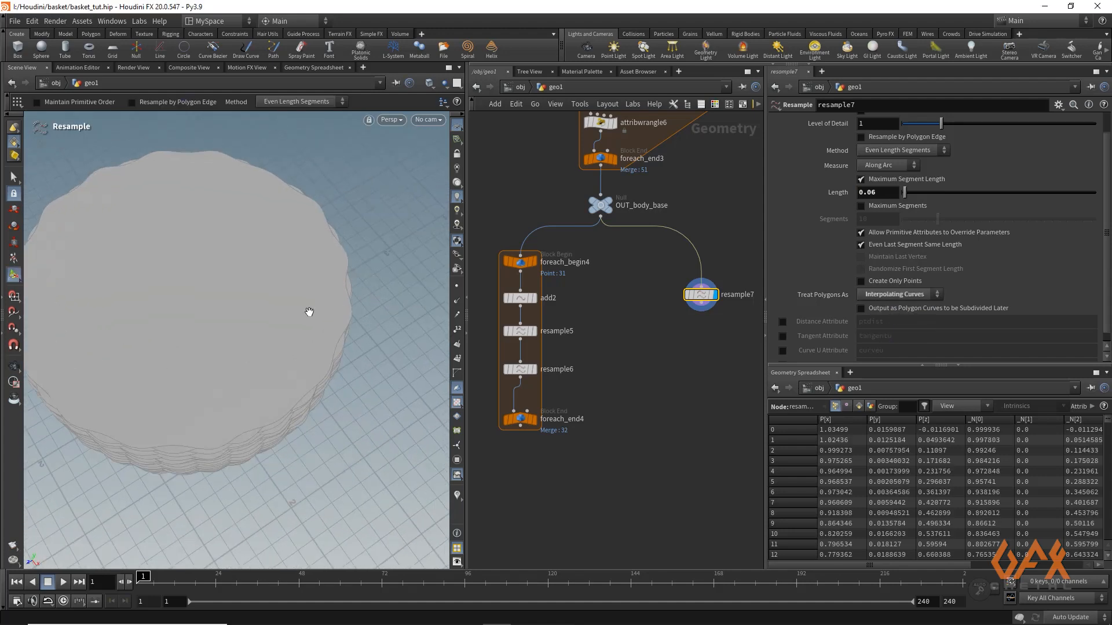
{"action": "left_click_drag", "start_coordinate": [309, 312], "coordinate": [325, 283], "text": "alt"}
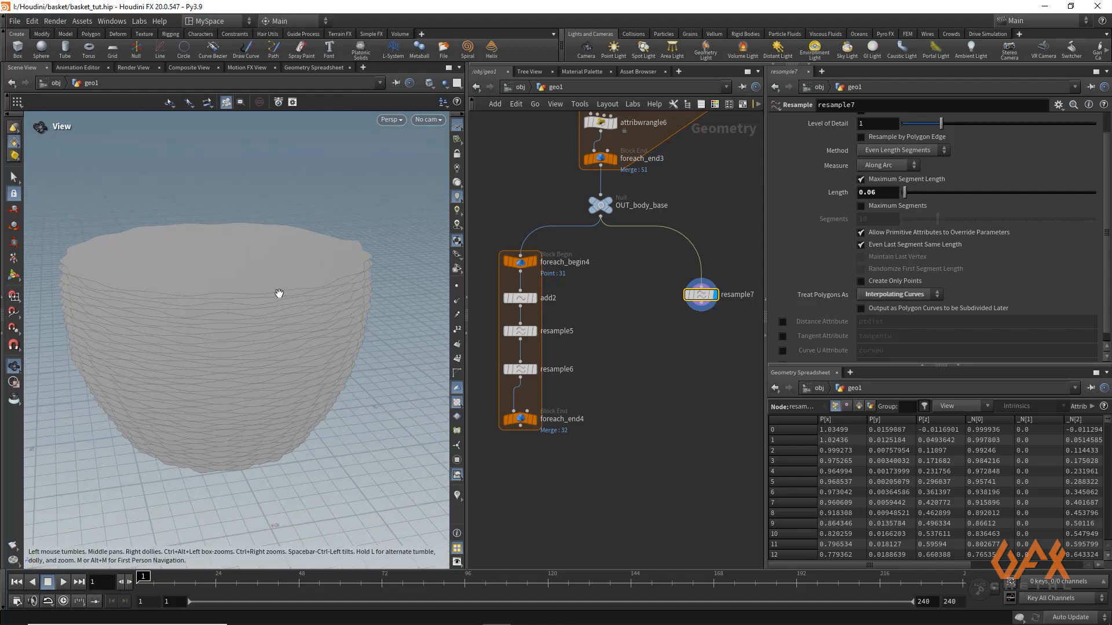
Append a Group by Range node to resample7 and display it
{"action": "middle_click_drag", "start_coordinate": [707, 311], "coordinate": [634, 296]}
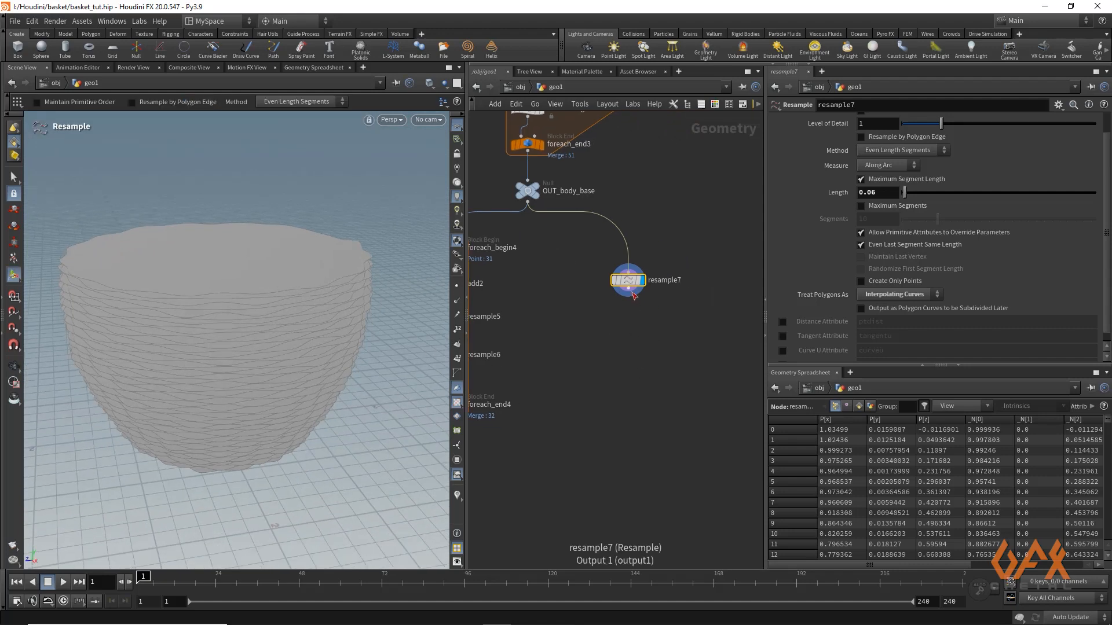
{"action": "left_click", "coordinate": [633, 295]}
{"action": "key", "text": "Tab"}
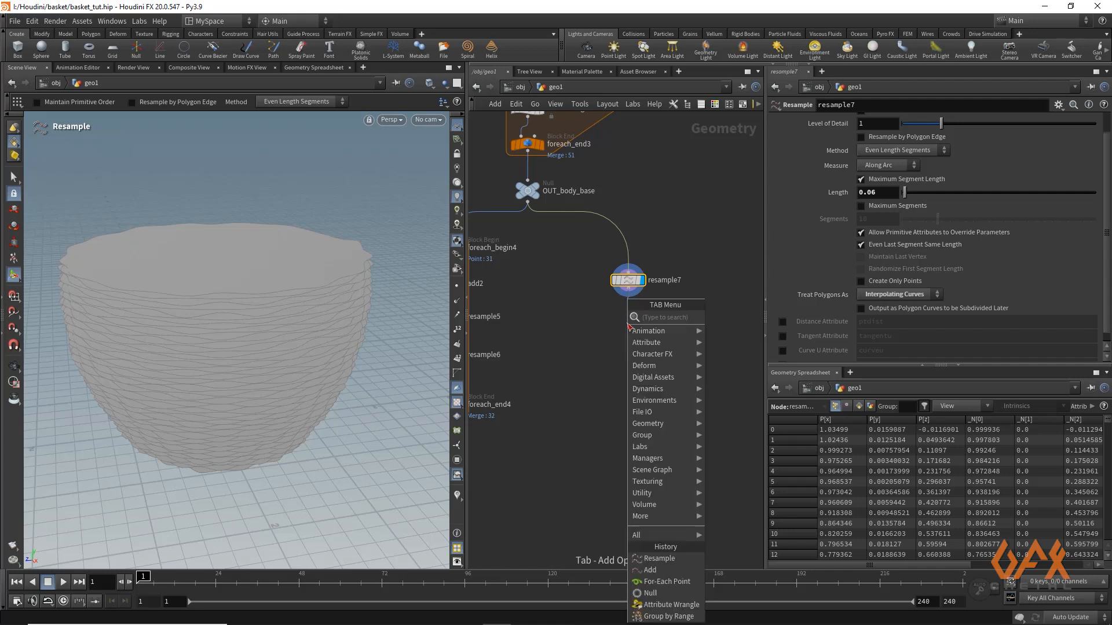
{"action": "type", "text": "groura"}
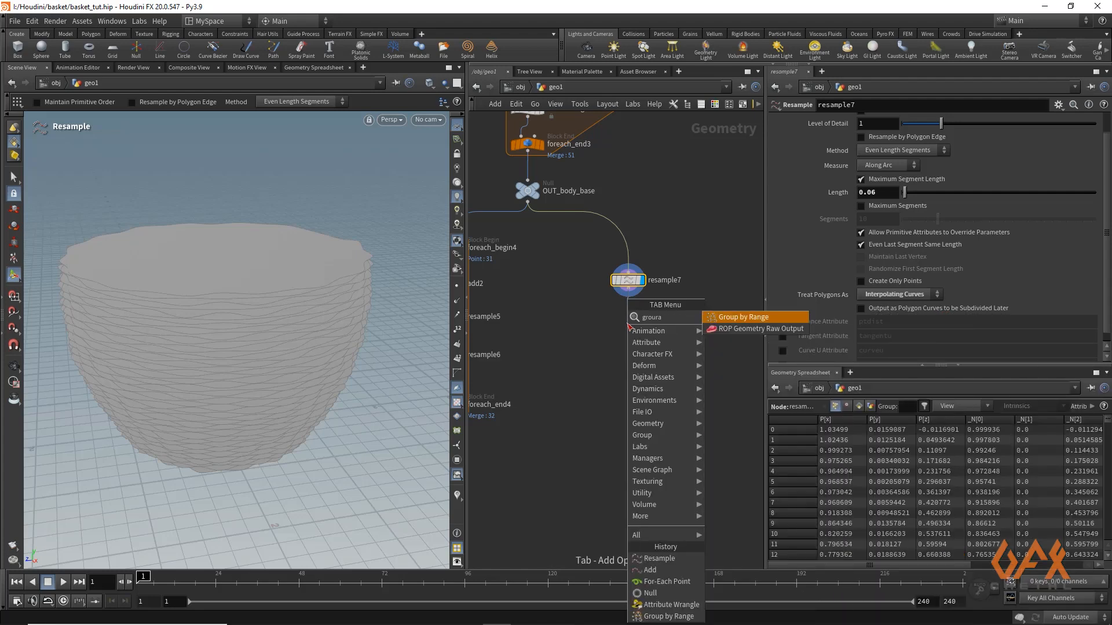
{"action": "key", "text": "Return"}
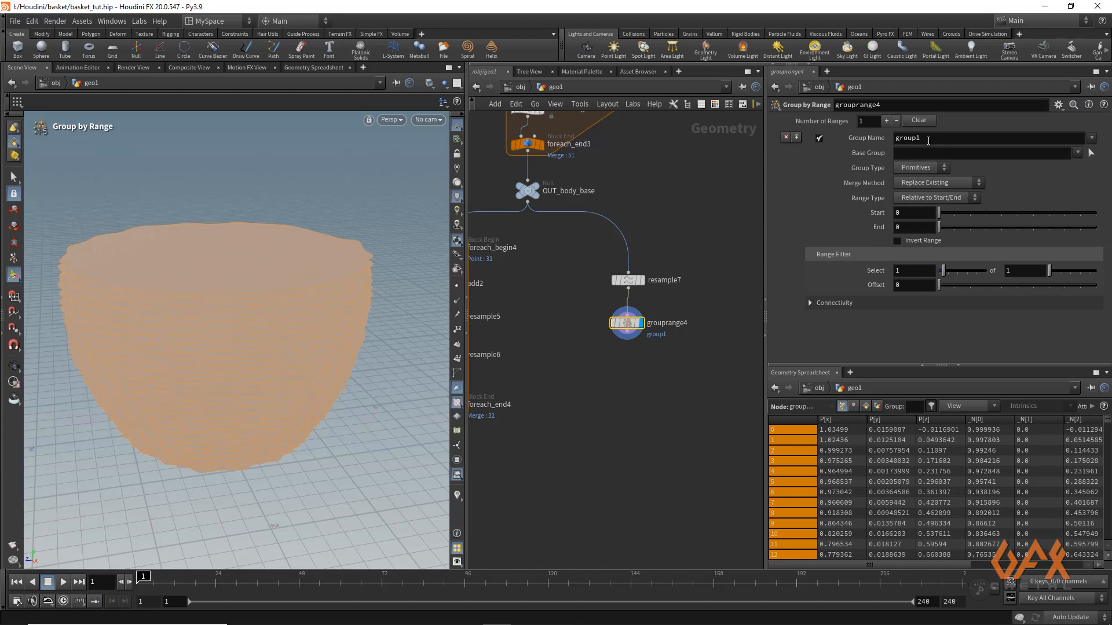
Name the primitive group midprim_group and set its range start to 1 and end to 2
{"action": "left_click_drag", "start_coordinate": [928, 141], "coordinate": [892, 141]}
{"action": "type", "text": "midprim_"}
{"action": "left_click", "coordinate": [910, 213]}
{"action": "left_click_drag", "start_coordinate": [901, 215], "coordinate": [885, 230]}
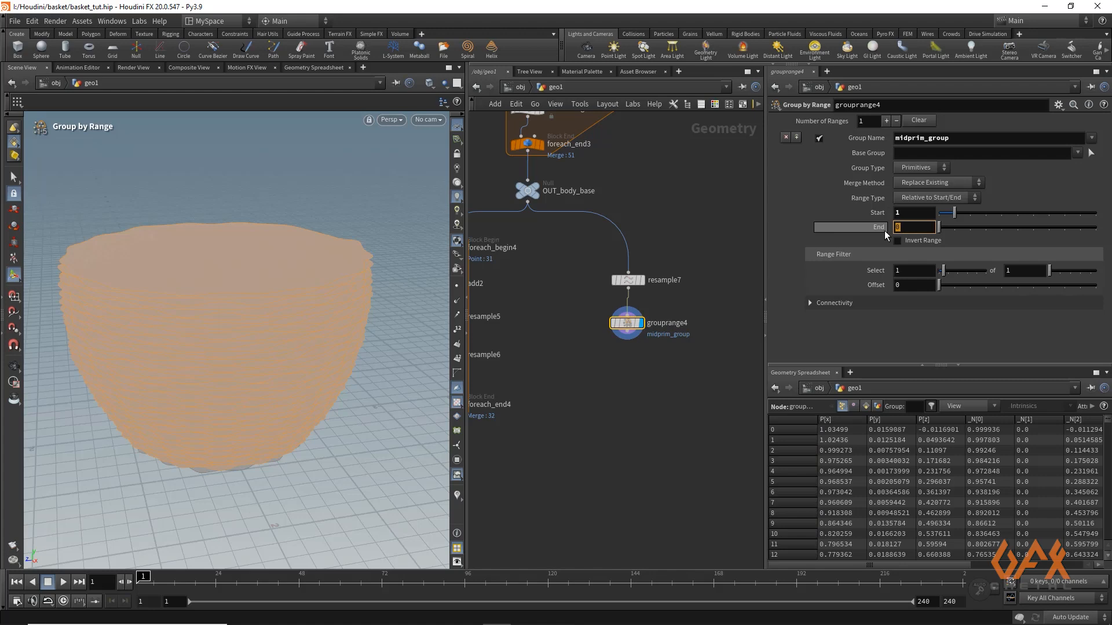
{"action": "type", "text": "2"}
{"action": "left_click", "coordinate": [895, 323]}
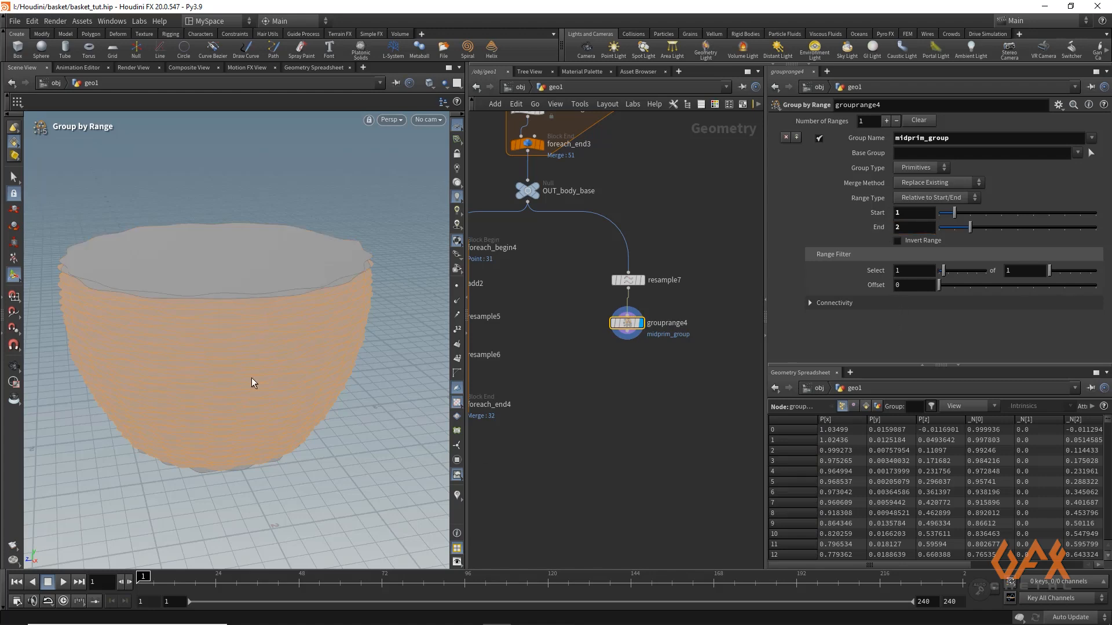
{"action": "key", "text": "Escape"}
{"action": "left_click_drag", "start_coordinate": [252, 378], "coordinate": [236, 407]}
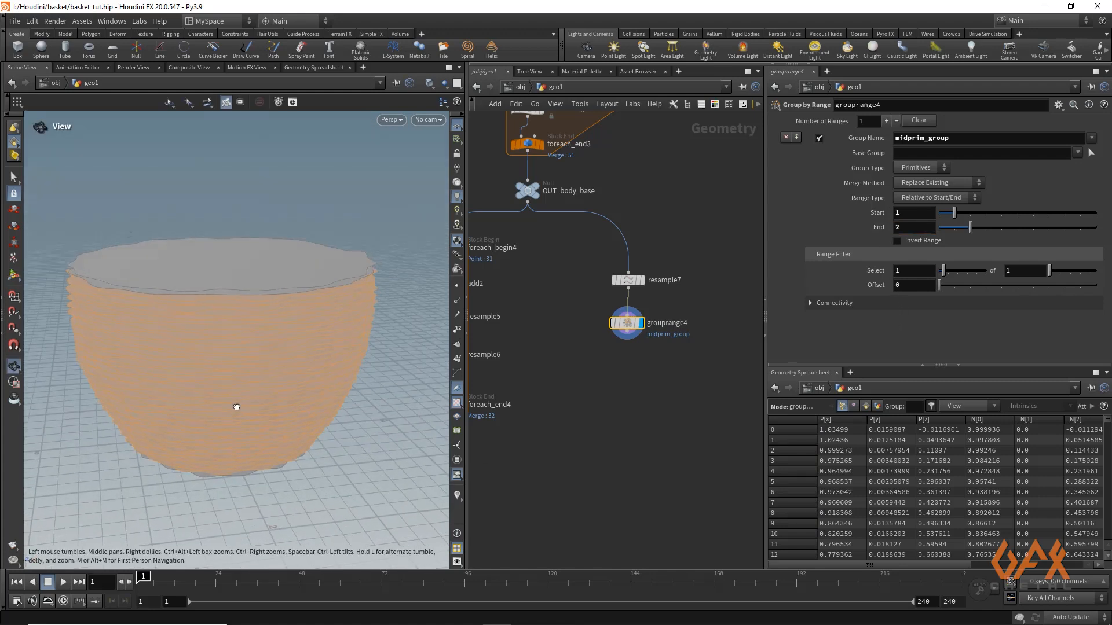
{"action": "key", "text": "Return"}
Append a Blast node to grouprange4 that targets midprim_group and deletes the non-selected primitives
{"action": "left_click", "coordinate": [633, 336]}
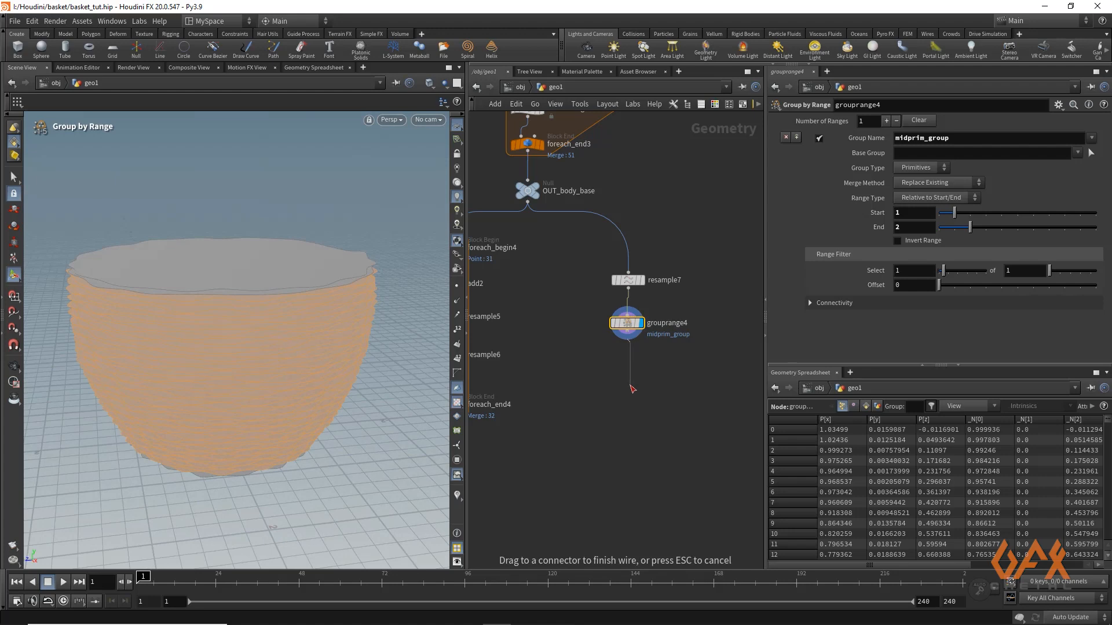
{"action": "key", "text": "Tab"}
{"action": "type", "text": "blas"}
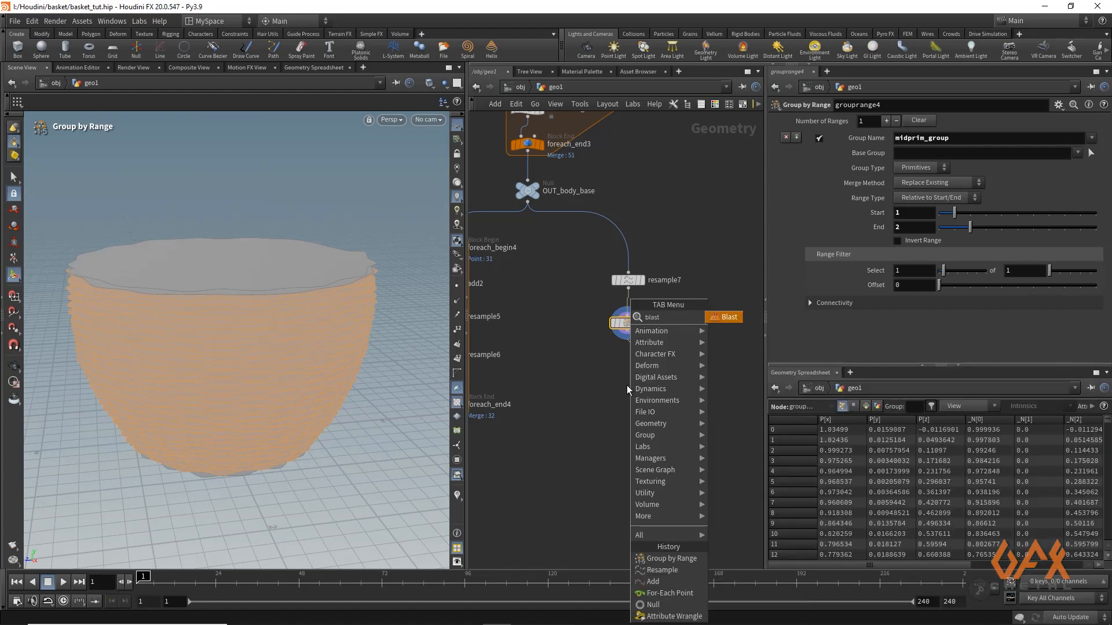
{"action": "key", "text": "Return"}
{"action": "left_click", "coordinate": [629, 384]}
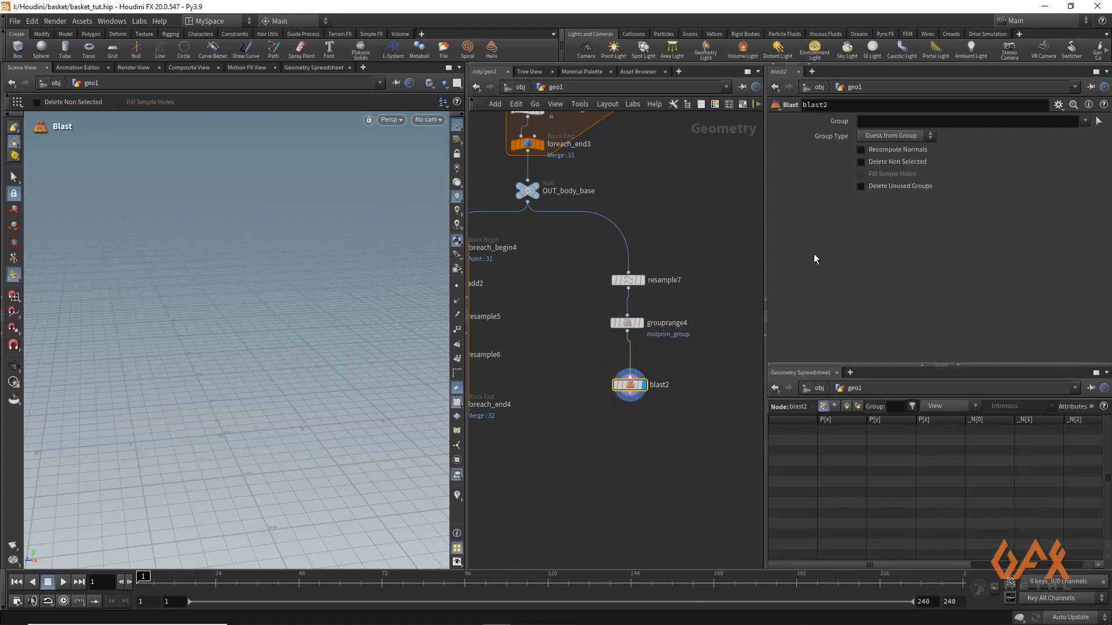
{"action": "left_click", "coordinate": [1085, 121]}
{"action": "left_click", "coordinate": [1027, 148]}
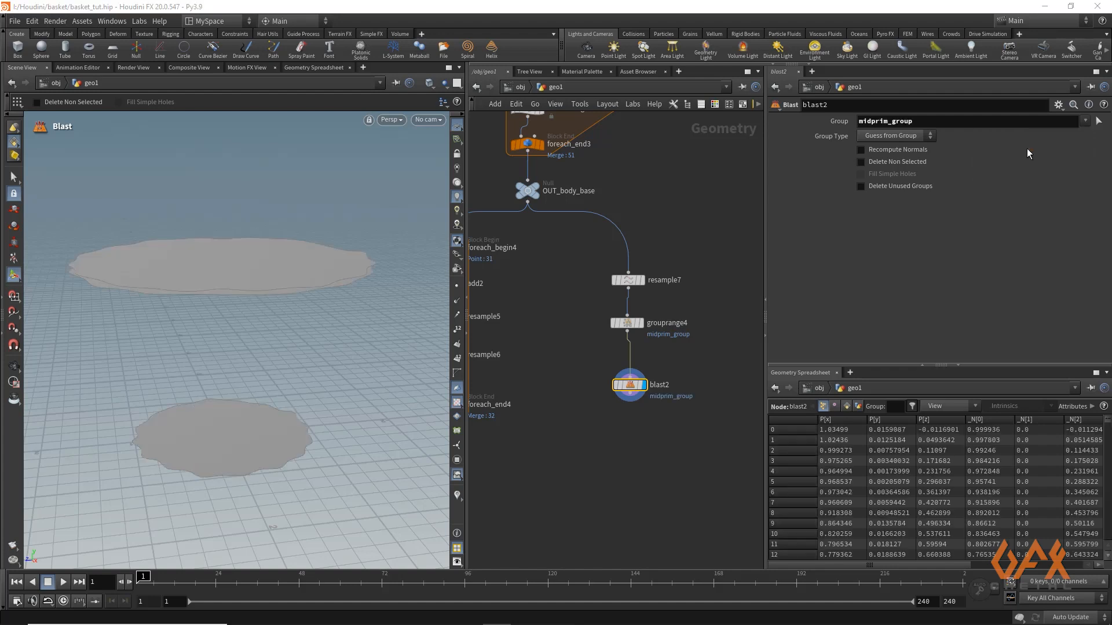
{"action": "left_click", "coordinate": [861, 161]}
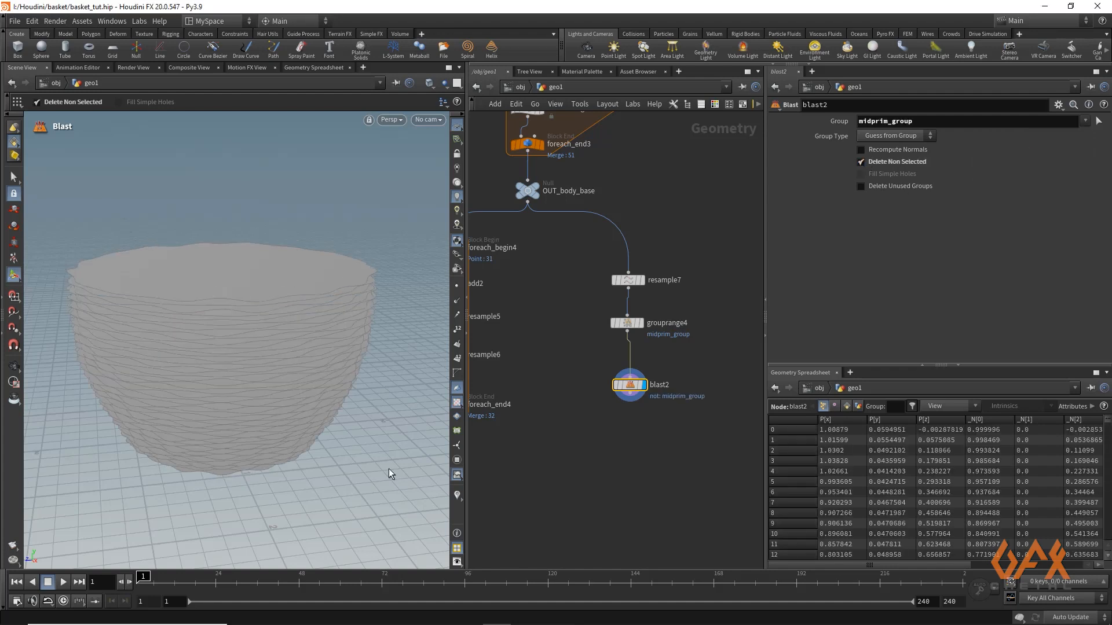
Add a Merge node combining foreach_end4 and blast2, and display it
{"action": "middle_click_drag", "start_coordinate": [517, 479], "coordinate": [571, 439]}
{"action": "scroll", "coordinate": [571, 439], "scroll_direction": "down", "scroll_amount": 1}
{"action": "left_click", "coordinate": [571, 439]}
{"action": "key", "text": "Tab"}
{"action": "type", "text": "merge"}
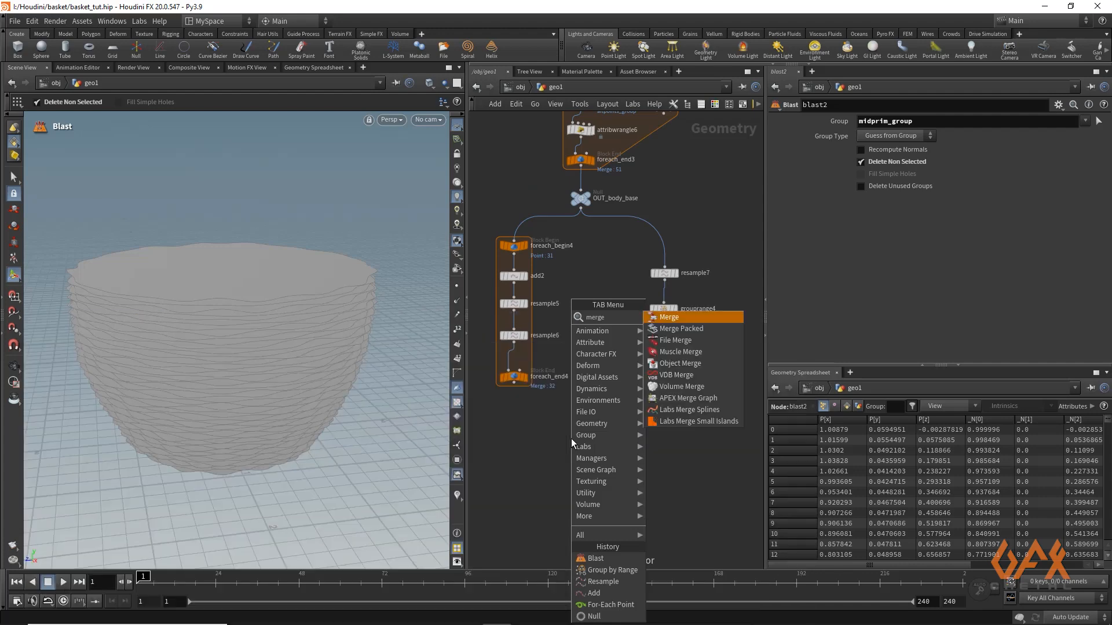
{"action": "key", "text": "Return"}
{"action": "left_click", "coordinate": [571, 439]}
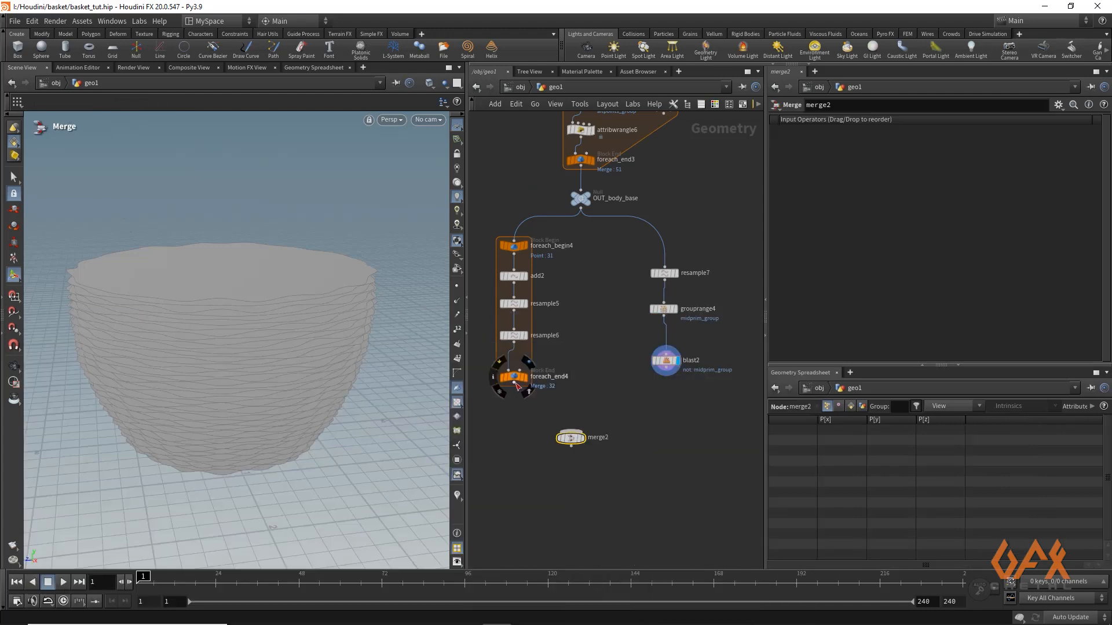
{"action": "left_click_drag", "start_coordinate": [514, 386], "coordinate": [571, 432]}
{"action": "left_click_drag", "start_coordinate": [666, 374], "coordinate": [571, 432]}
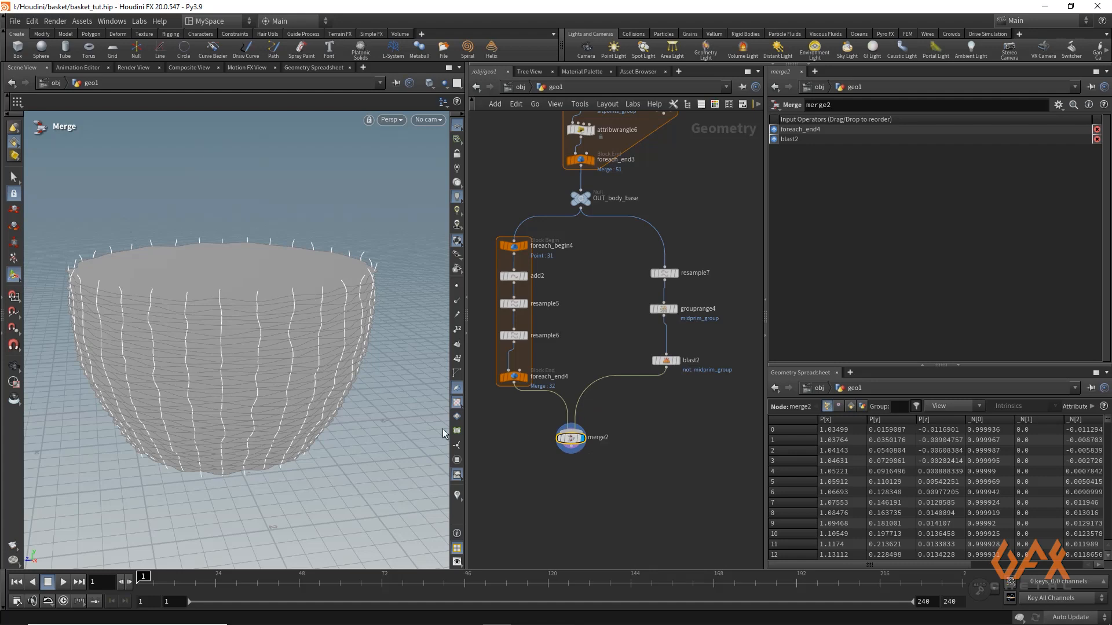
Append a PolyWire node to merge2 and display it
{"action": "middle_click_drag", "start_coordinate": [572, 483], "coordinate": [558, 415]}
{"action": "left_click_drag", "start_coordinate": [558, 383], "coordinate": [558, 420]}
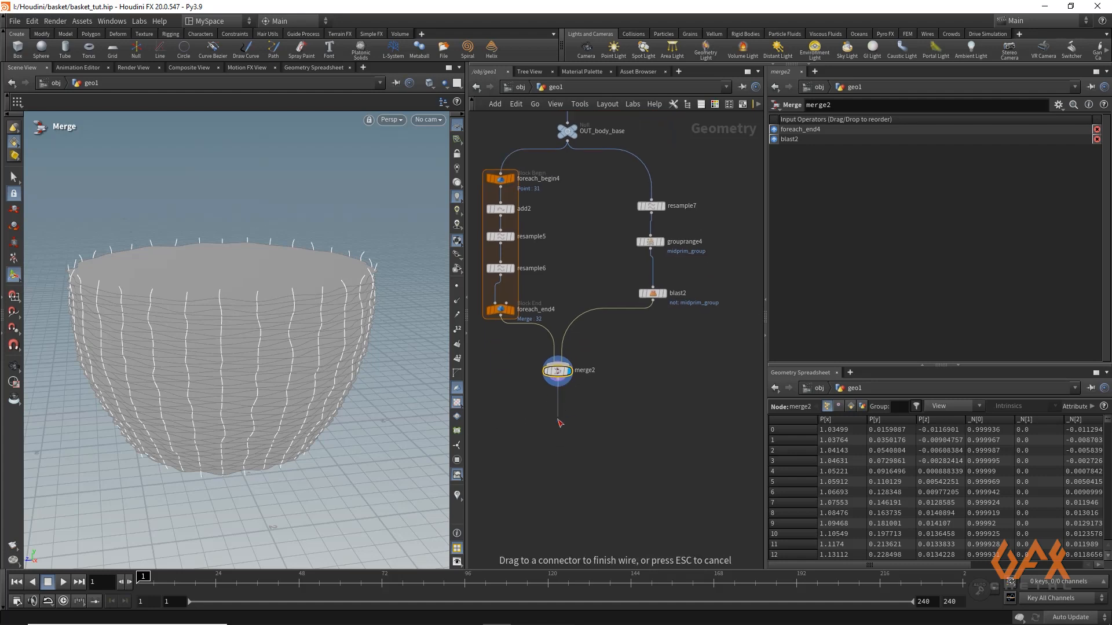
{"action": "key", "text": "Tab"}
{"action": "type", "text": "p"}
{"action": "type", "text": "w"}
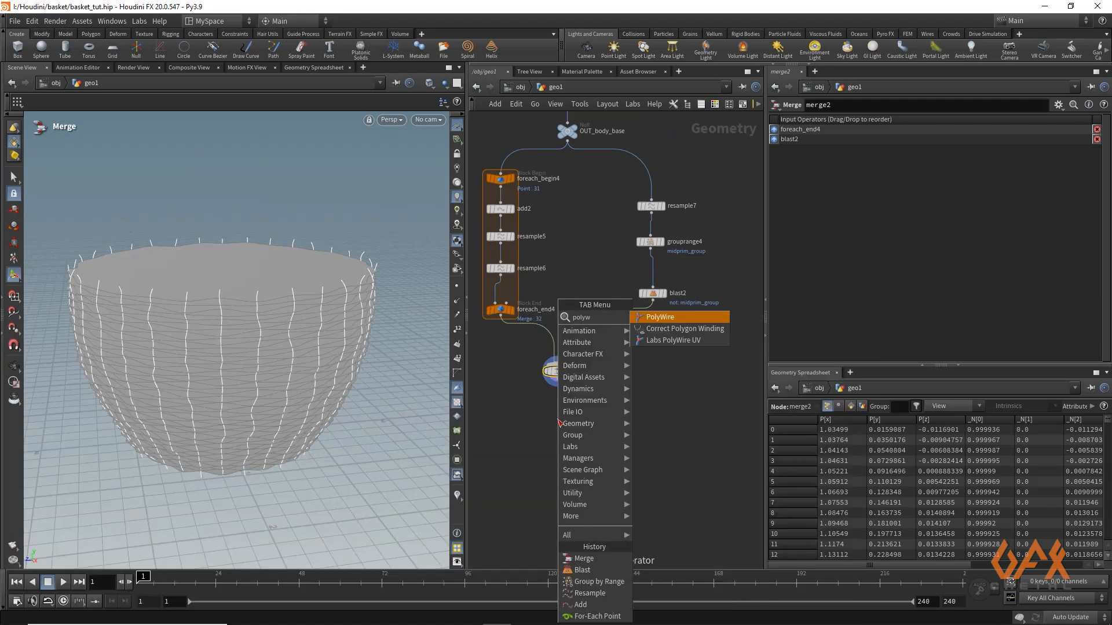
{"action": "key", "text": "Return"}
{"action": "left_click", "coordinate": [561, 422]}
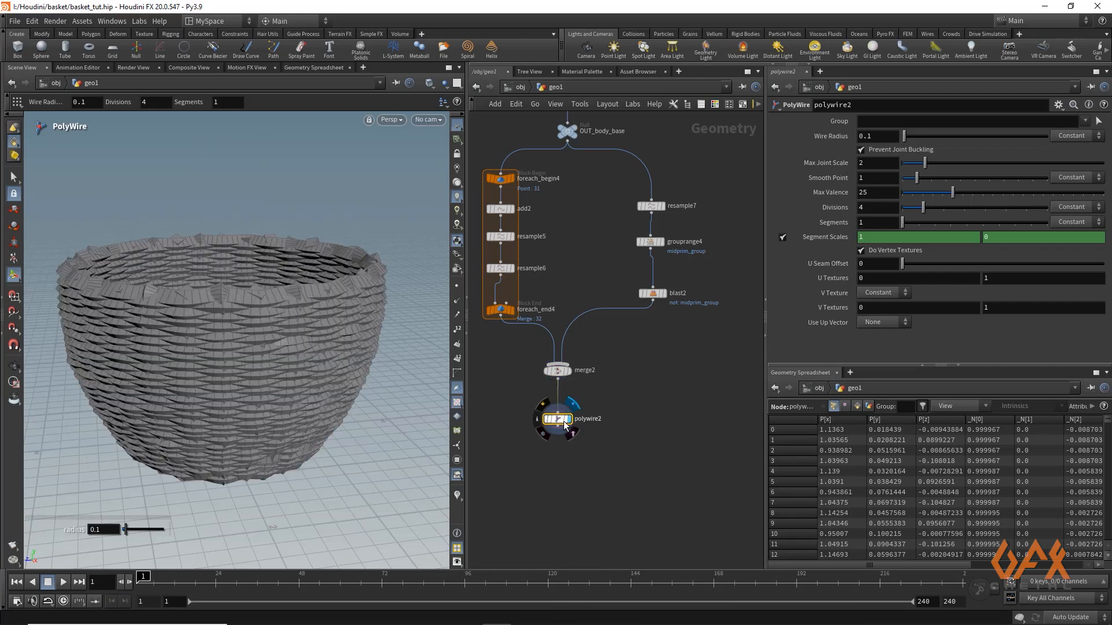
Set the PolyWire's wire radius to 0.018 and divisions to 12, and inspect the basket
{"action": "left_click", "coordinate": [880, 137]}
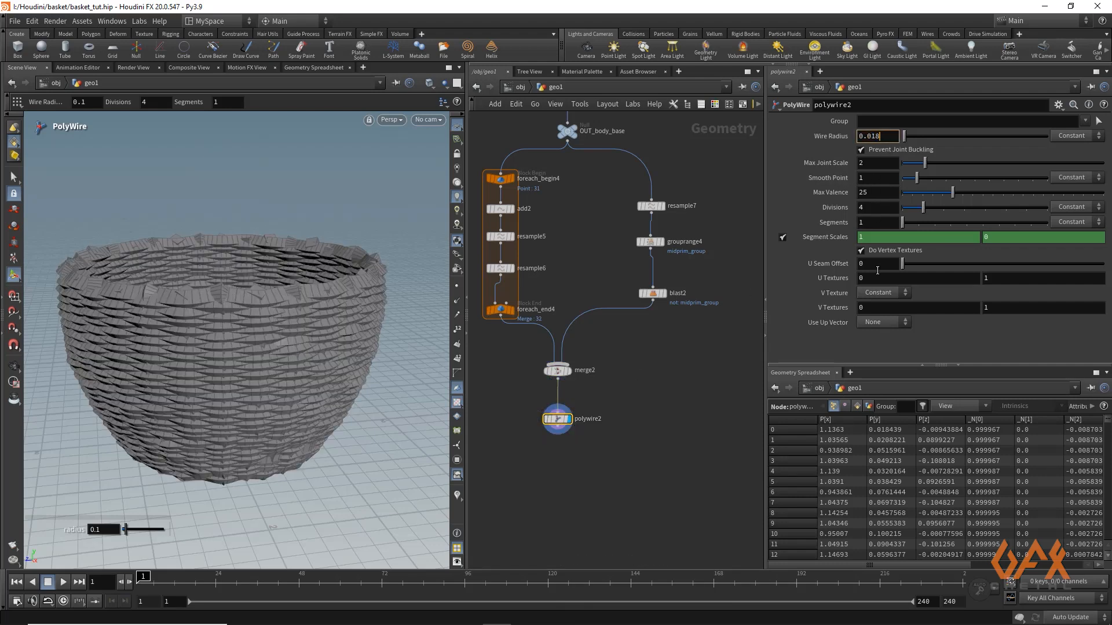
{"action": "left_click", "coordinate": [869, 206]}
{"action": "key", "text": "Return"}
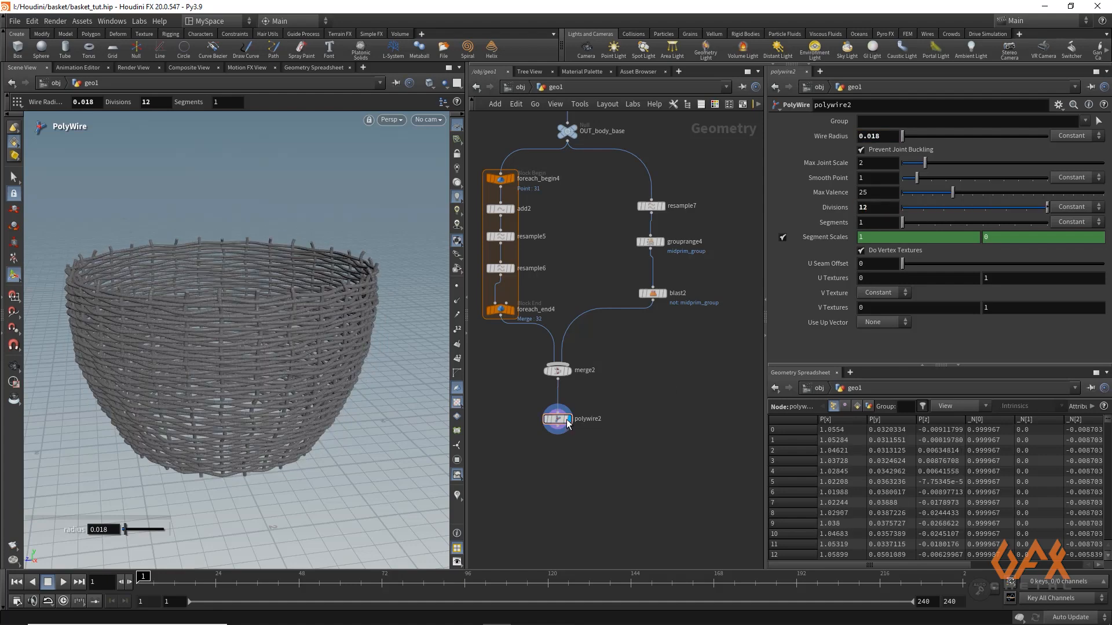
{"action": "key", "text": "Escape"}
{"action": "left_click_drag", "start_coordinate": [188, 321], "coordinate": [203, 305]}
{"action": "middle_click_drag", "start_coordinate": [185, 381], "coordinate": [212, 331], "text": "alt"}
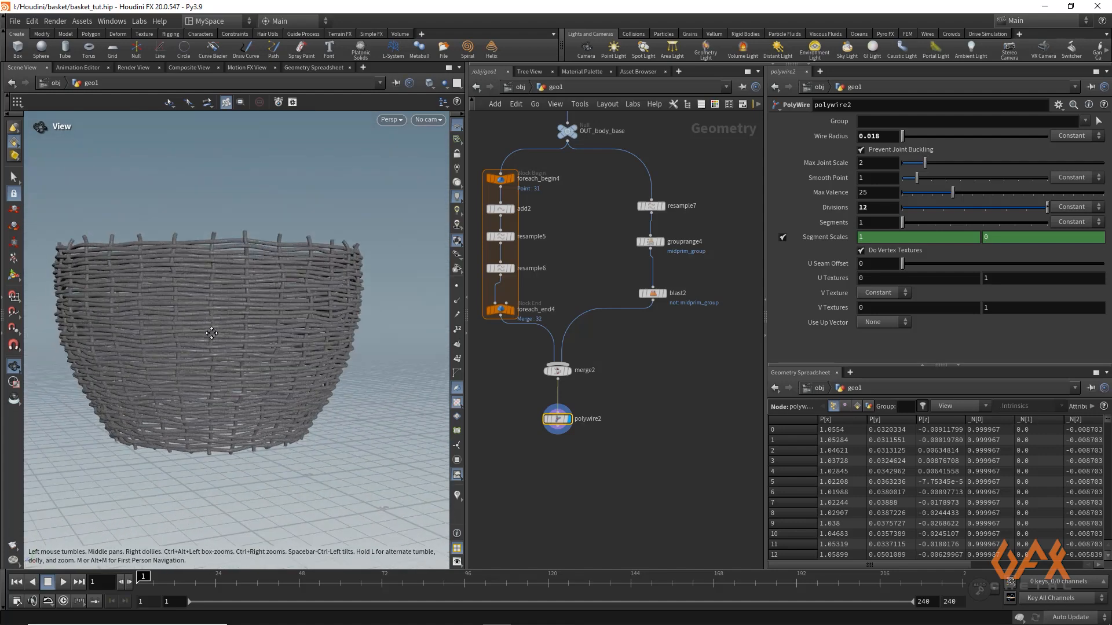
Append a Null node to polywire2 and name it OUT_weaving_cane
{"action": "middle_click_drag", "start_coordinate": [560, 456], "coordinate": [560, 397]}
{"action": "left_click_drag", "start_coordinate": [561, 380], "coordinate": [560, 418]}
{"action": "type", "text": "null"}
{"action": "key", "text": "Return"}
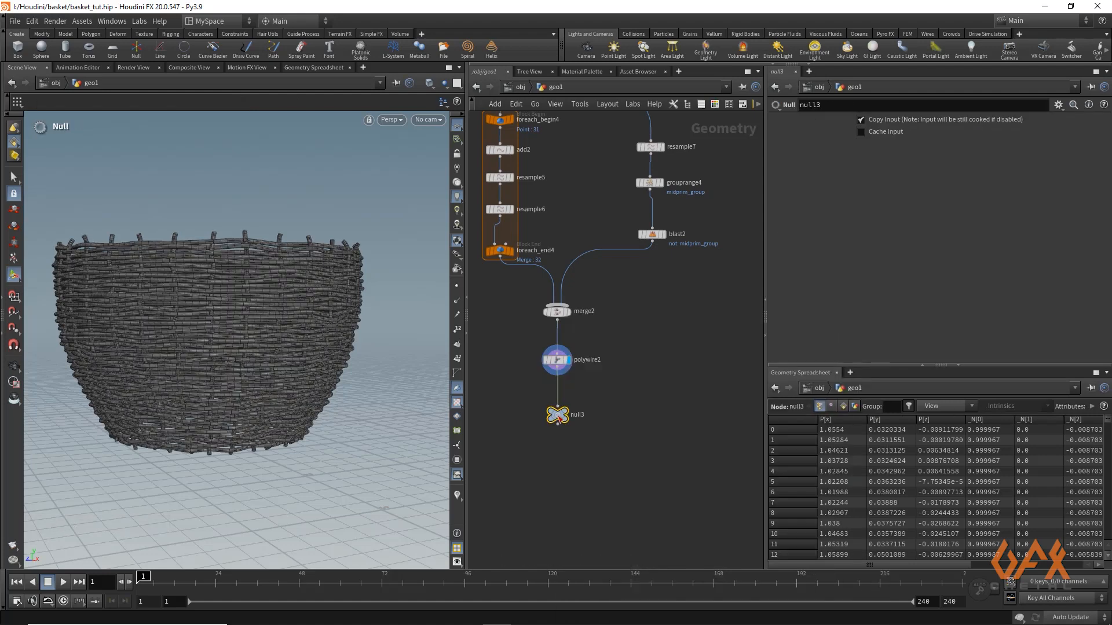
{"action": "double_click", "coordinate": [578, 413]}
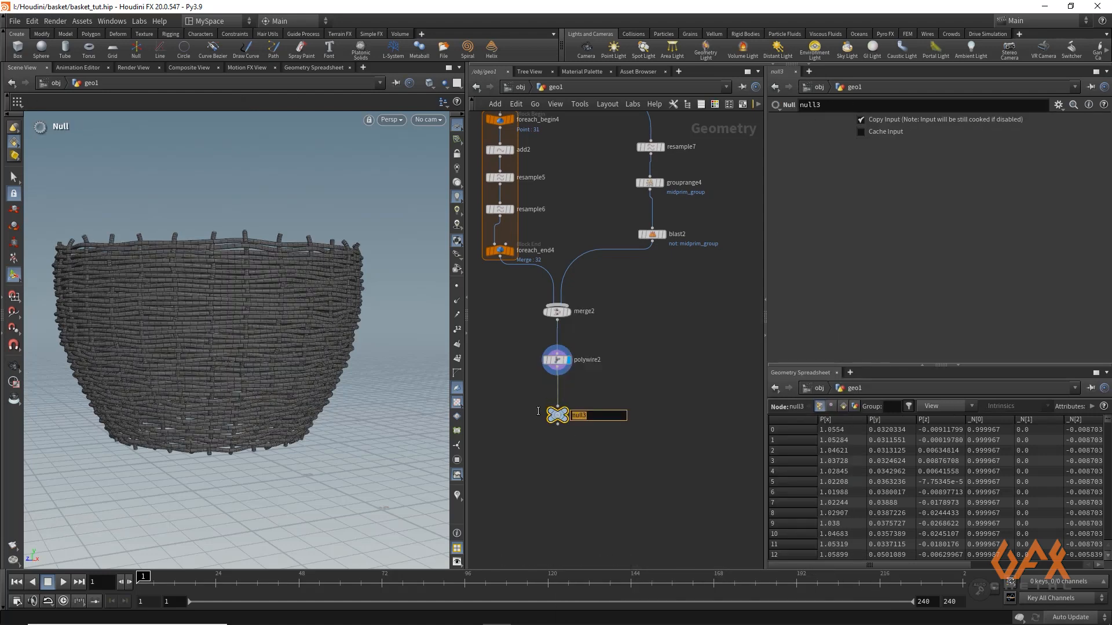
{"action": "type", "text": "OUT_weaving_cane"}
{"action": "key", "text": "Return"}
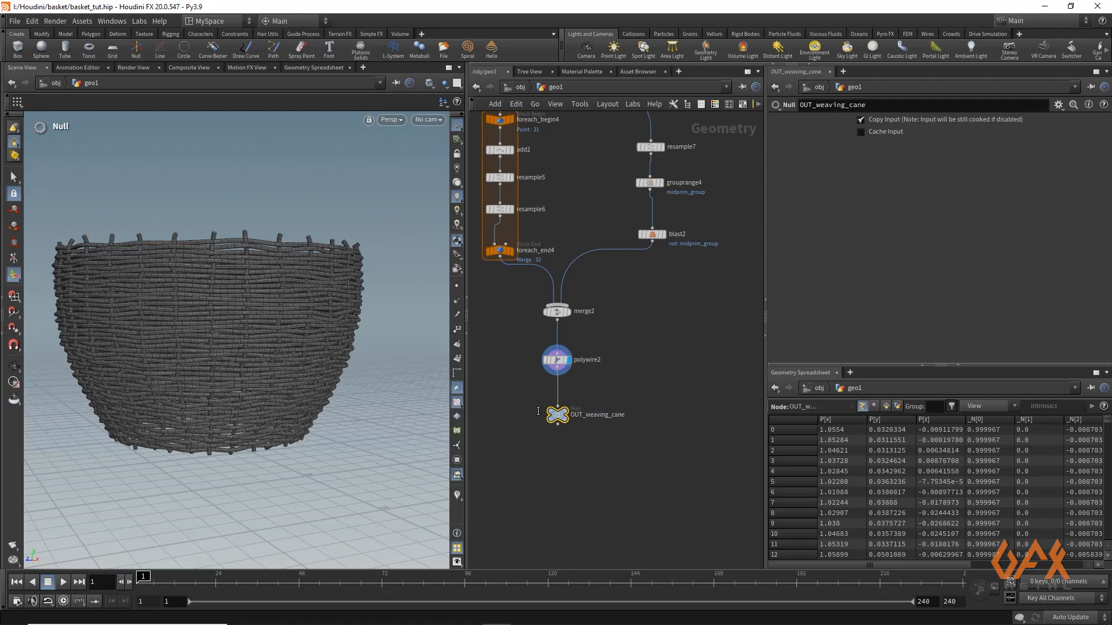
Enclose the whole basket body node chain, down to OUT_weaving_cane, in a network box
{"action": "middle_click_drag", "start_coordinate": [630, 381], "coordinate": [658, 465]}
{"action": "scroll", "coordinate": [600, 407], "scroll_direction": "down", "scroll_amount": 5}
{"action": "scroll", "coordinate": [513, 338], "scroll_direction": "down", "scroll_amount": 4}
{"action": "middle_click_drag", "start_coordinate": [530, 338], "coordinate": [602, 307]}
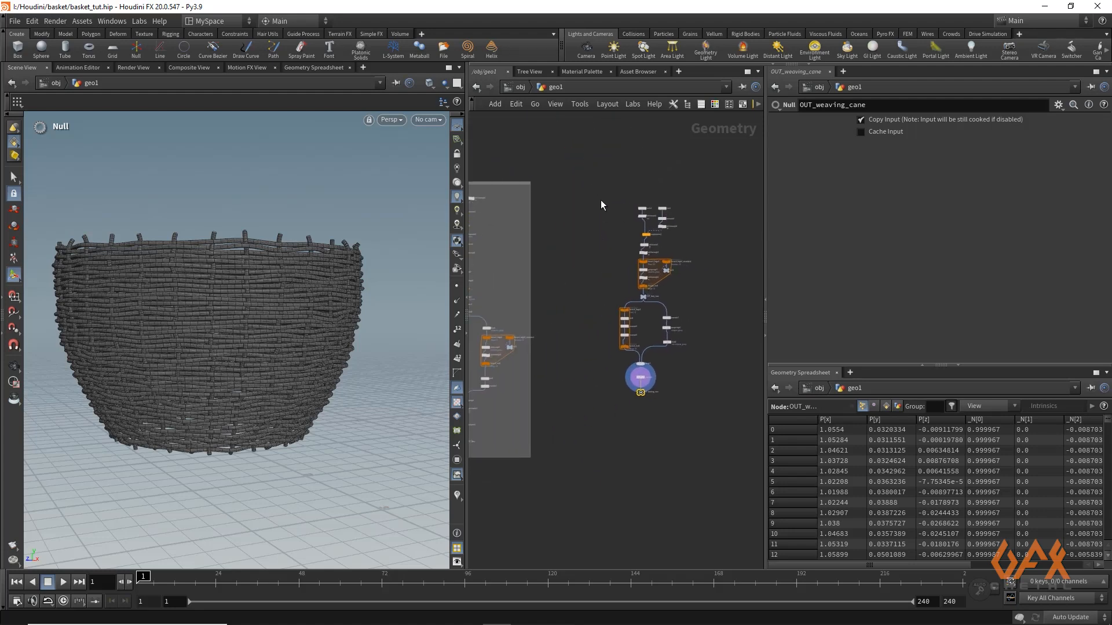
{"action": "left_click_drag", "start_coordinate": [590, 181], "coordinate": [711, 468]}
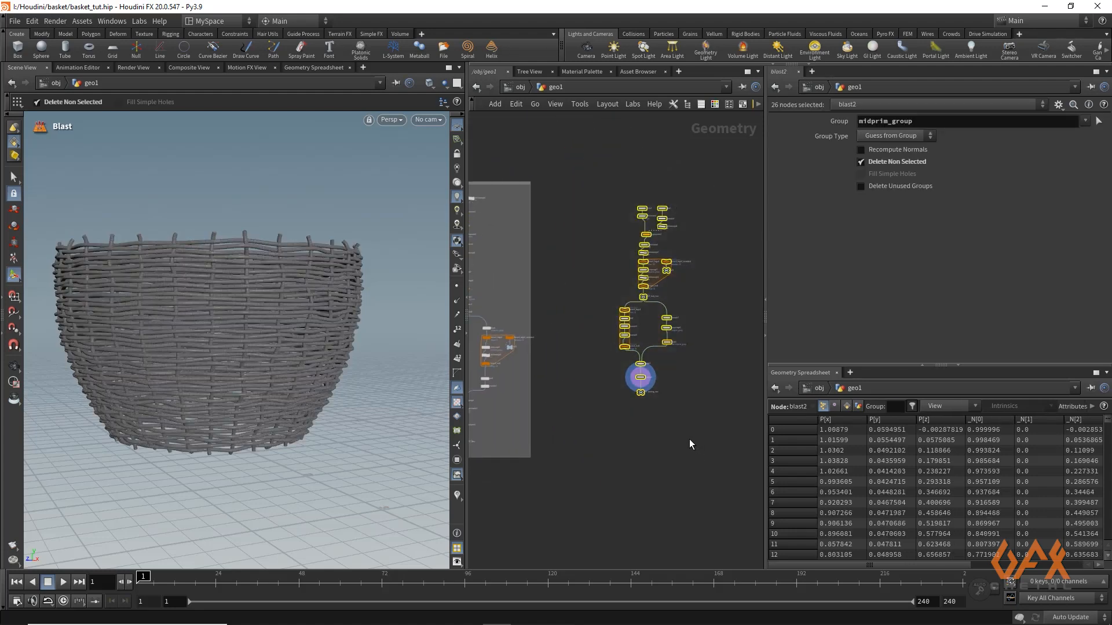
{"action": "left_click", "coordinate": [742, 105]}
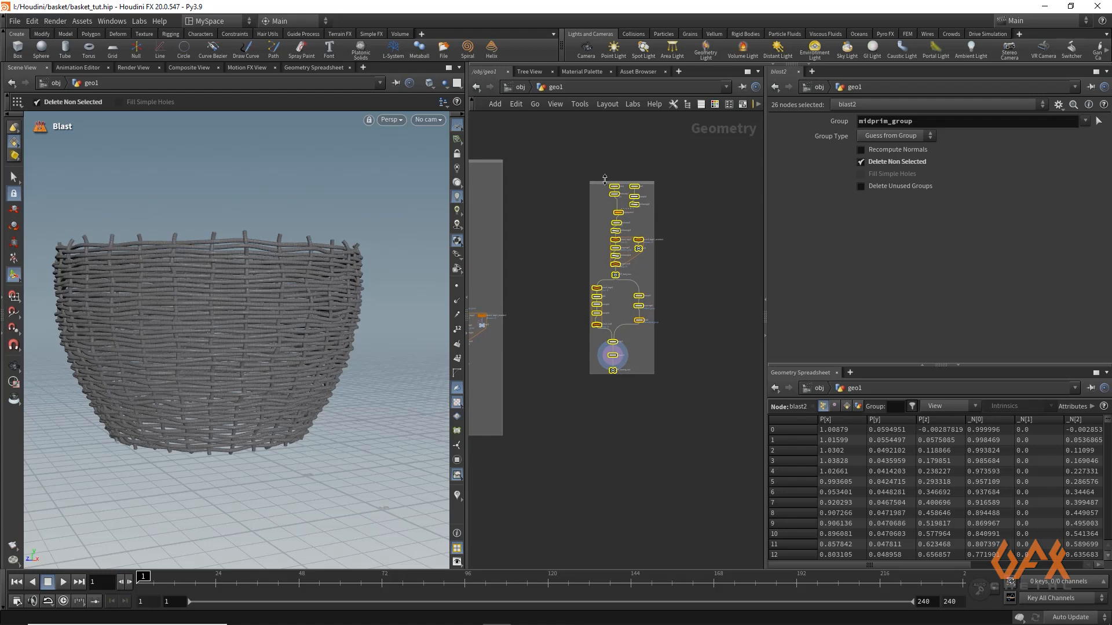
Enlarge the new network box so it leaves a margin around the node chain, and deselect the nodes
{"action": "left_click_drag", "start_coordinate": [605, 182], "coordinate": [605, 168]}
{"action": "left_click_drag", "start_coordinate": [654, 374], "coordinate": [672, 398]}
{"action": "middle_click_drag", "start_coordinate": [597, 382], "coordinate": [571, 389]}
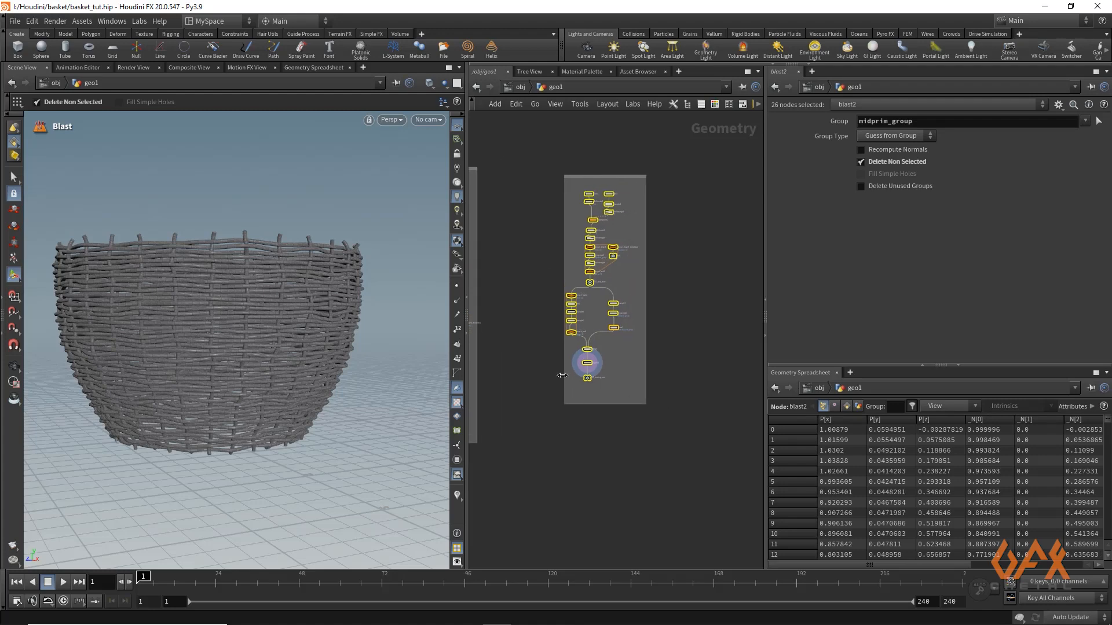
{"action": "left_click_drag", "start_coordinate": [563, 375], "coordinate": [540, 374]}
{"action": "middle_click_drag", "start_coordinate": [546, 431], "coordinate": [513, 409]}
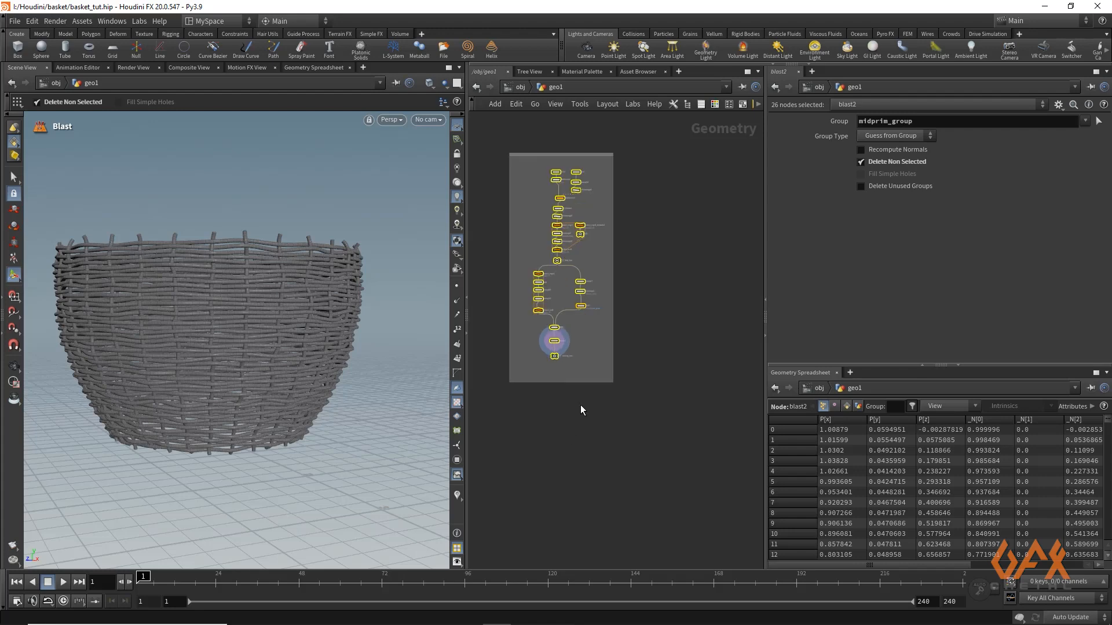
{"action": "left_click", "coordinate": [581, 405]}
{"action": "scroll", "coordinate": [636, 352], "scroll_direction": "up", "scroll_amount": 3}
{"action": "scroll", "coordinate": [626, 363], "scroll_direction": "up", "scroll_amount": 3}
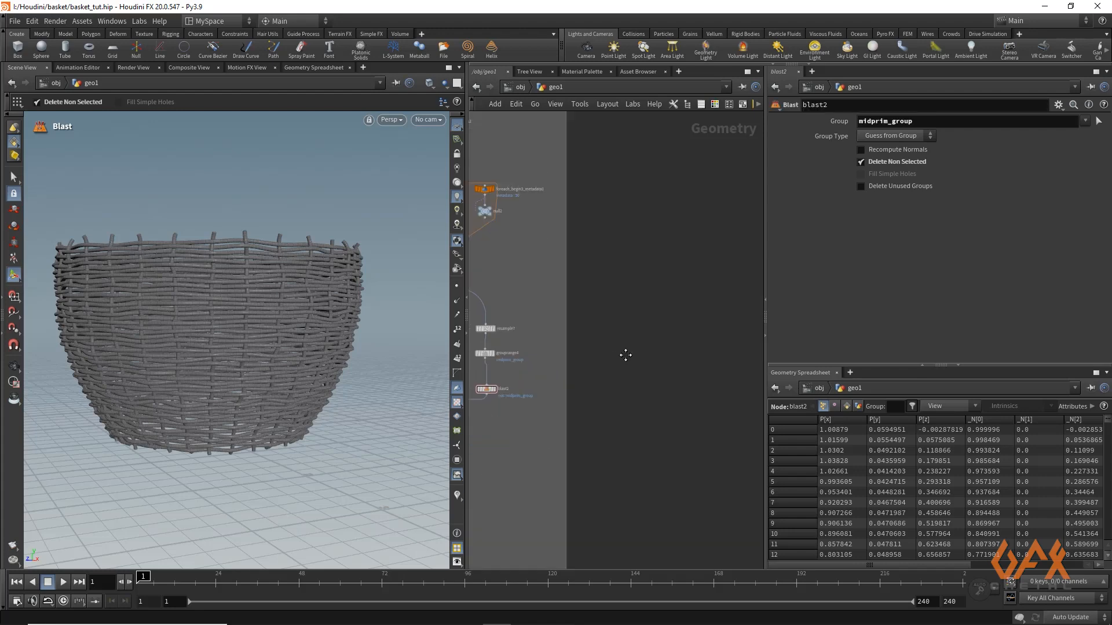
{"action": "middle_click_drag", "start_coordinate": [625, 355], "coordinate": [659, 321]}
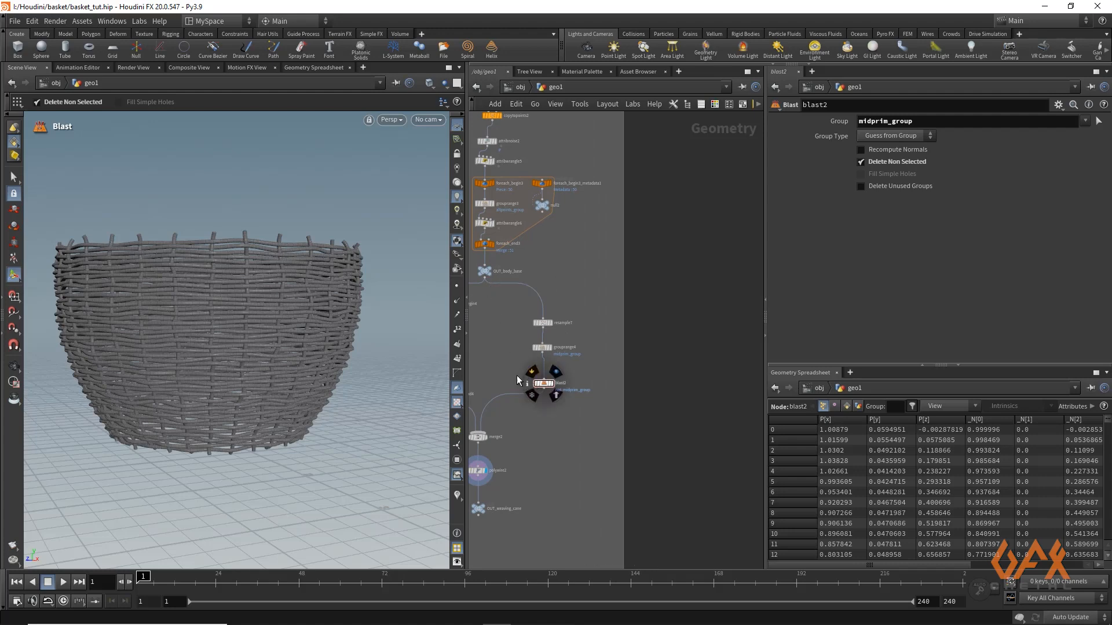
{"action": "middle_click_drag", "start_coordinate": [527, 357], "coordinate": [513, 322]}
{"action": "scroll", "coordinate": [540, 315], "scroll_direction": "up", "scroll_amount": 2}
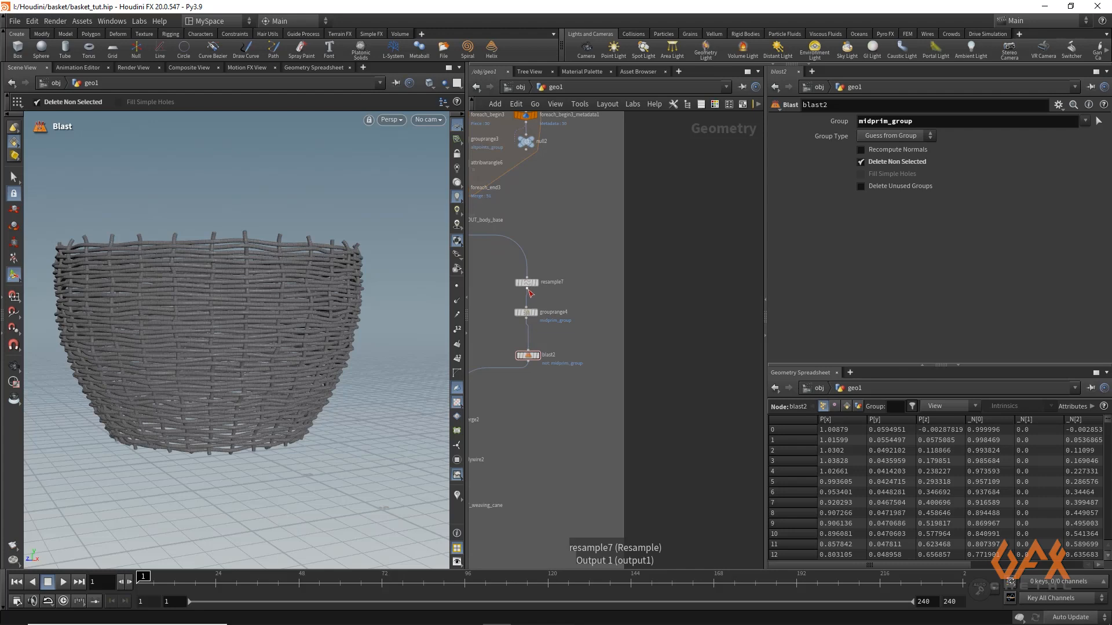
{"action": "left_click_drag", "start_coordinate": [528, 291], "coordinate": [699, 314]}
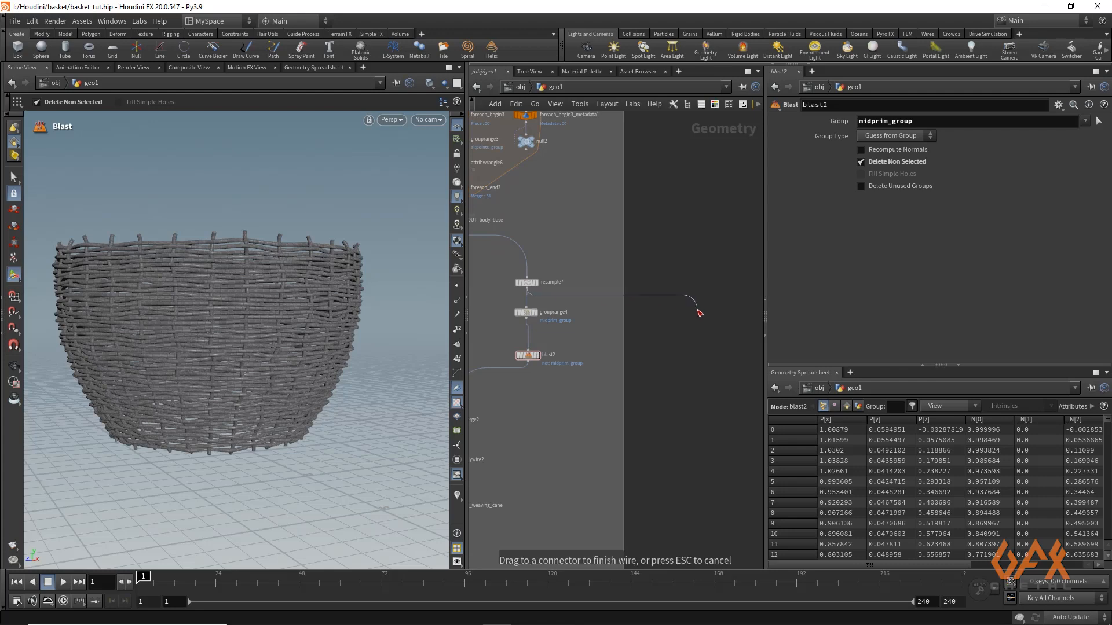
{"action": "key", "text": "Tab"}
{"action": "type", "text": "gro"}
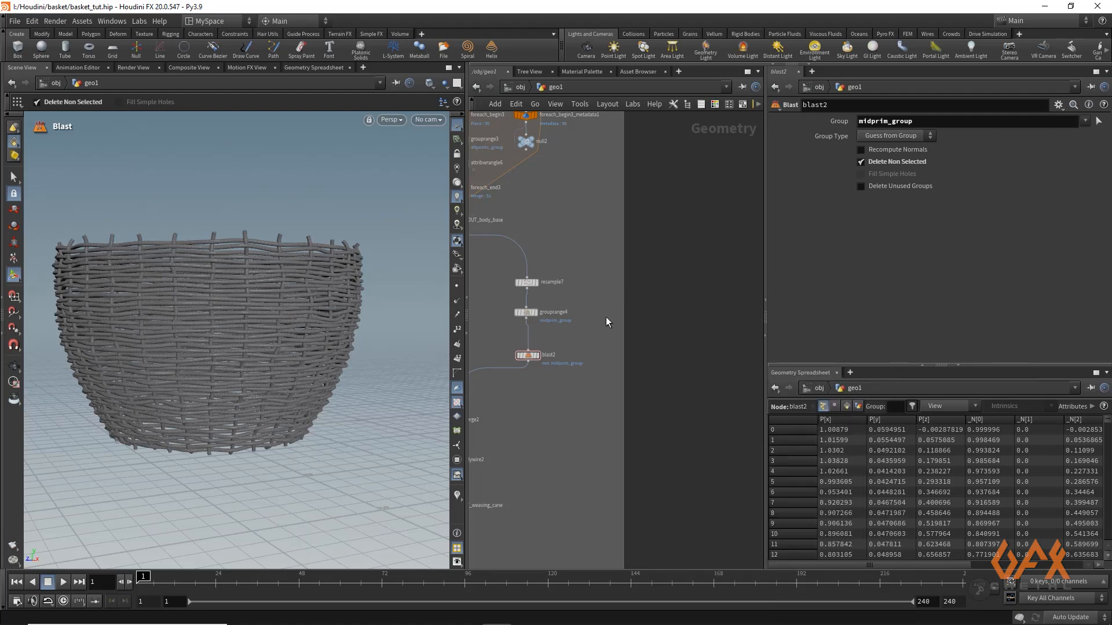
{"action": "key", "text": "Escape"}
Duplicate grouprange4 outside the network box, still fed by resample7, set the copy's range end to 1 and display it
{"action": "left_click_drag", "start_coordinate": [527, 313], "coordinate": [692, 312], "text": "alt"}
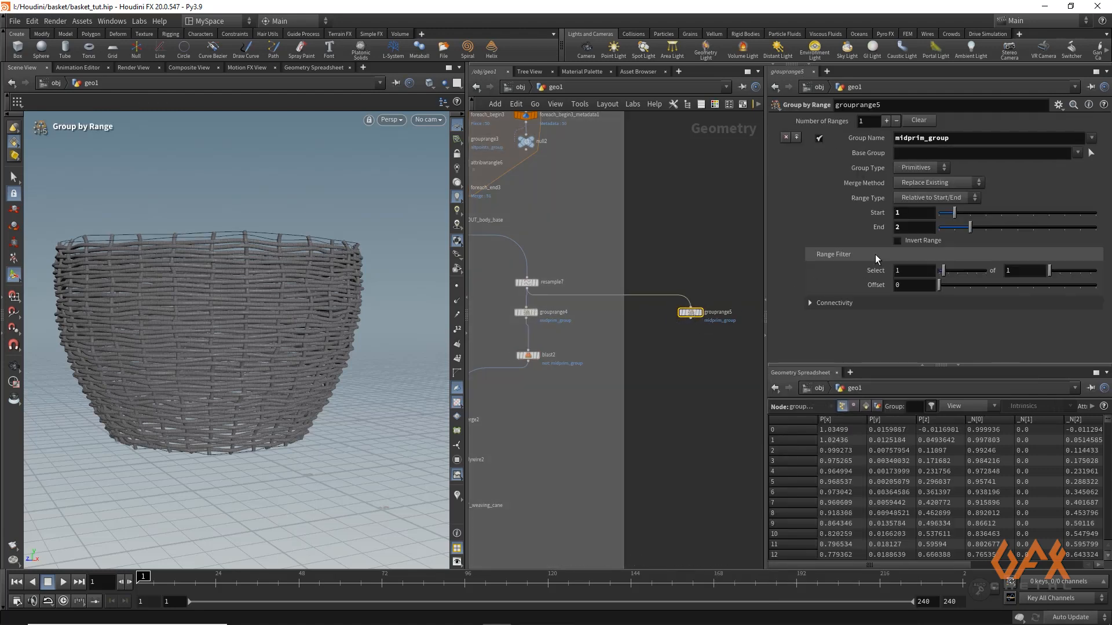
{"action": "left_click", "coordinate": [902, 230]}
{"action": "type", "text": "1"}
{"action": "left_click", "coordinate": [699, 313]}
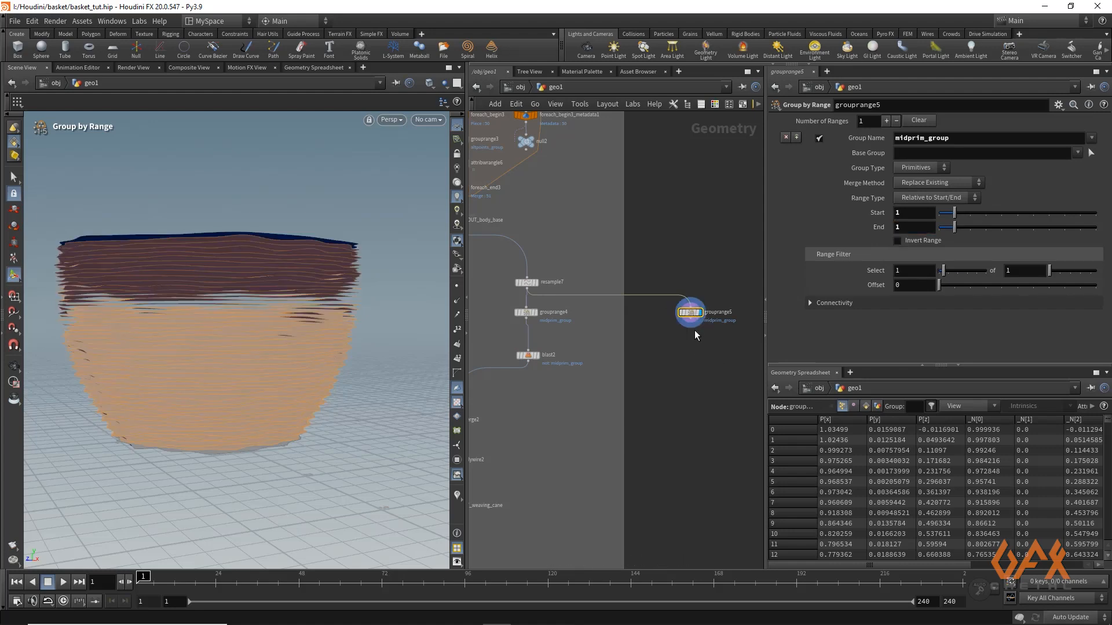
Append a Blast node to grouprange5 that deletes midprim_group, display it and inspect the remaining end rings
{"action": "left_click", "coordinate": [692, 323]}
{"action": "key", "text": "Tab"}
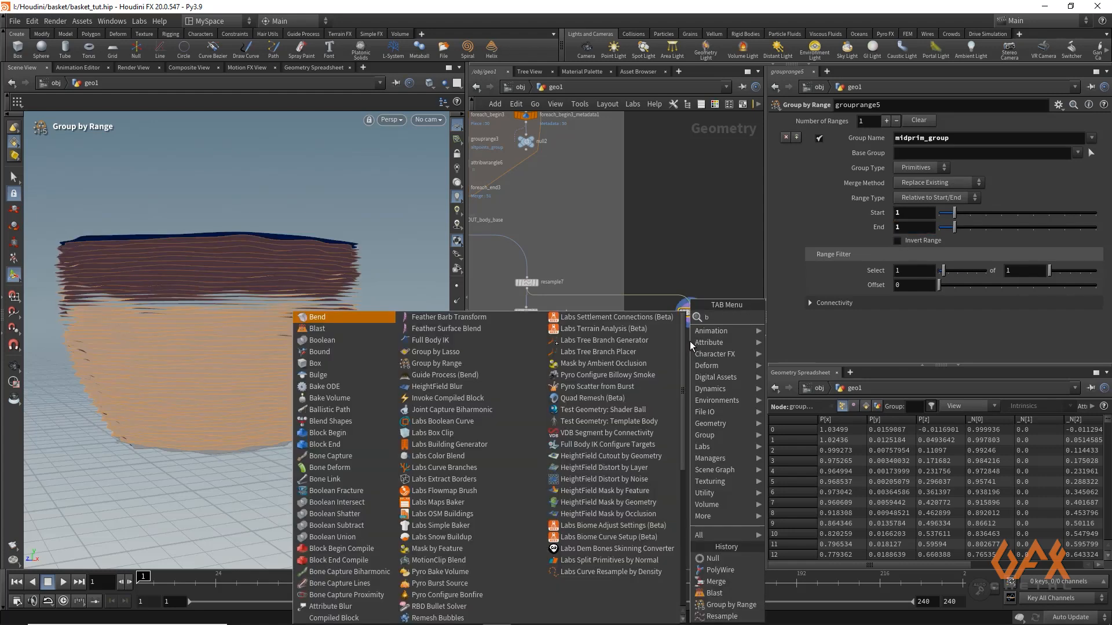
{"action": "type", "text": "blast"}
{"action": "key", "text": "Return"}
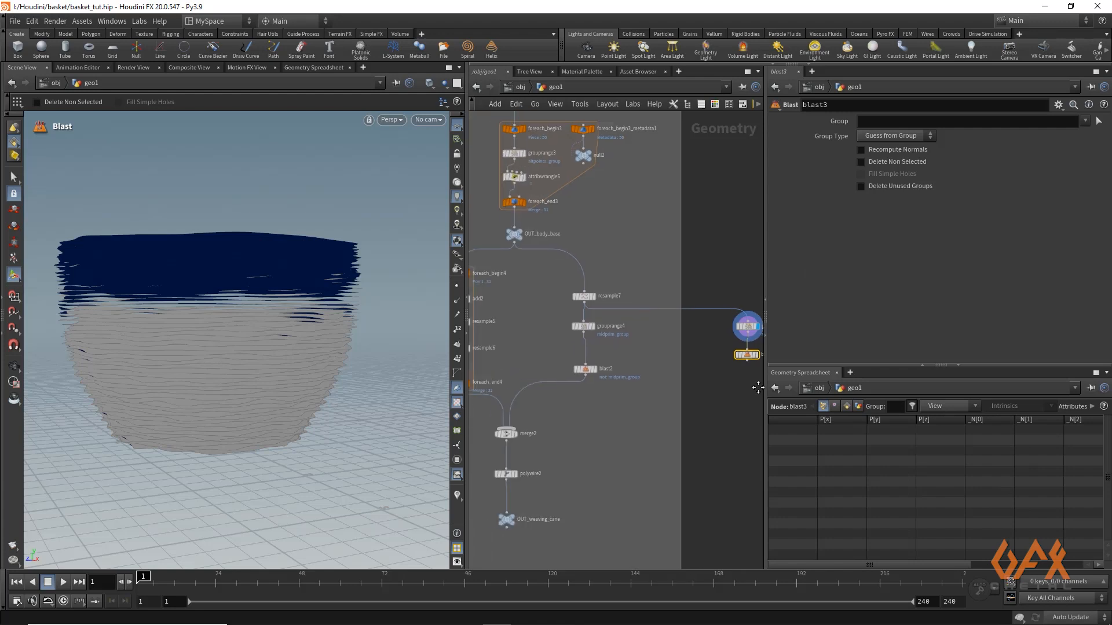
{"action": "scroll", "coordinate": [641, 357], "scroll_direction": "up", "scroll_amount": 5}
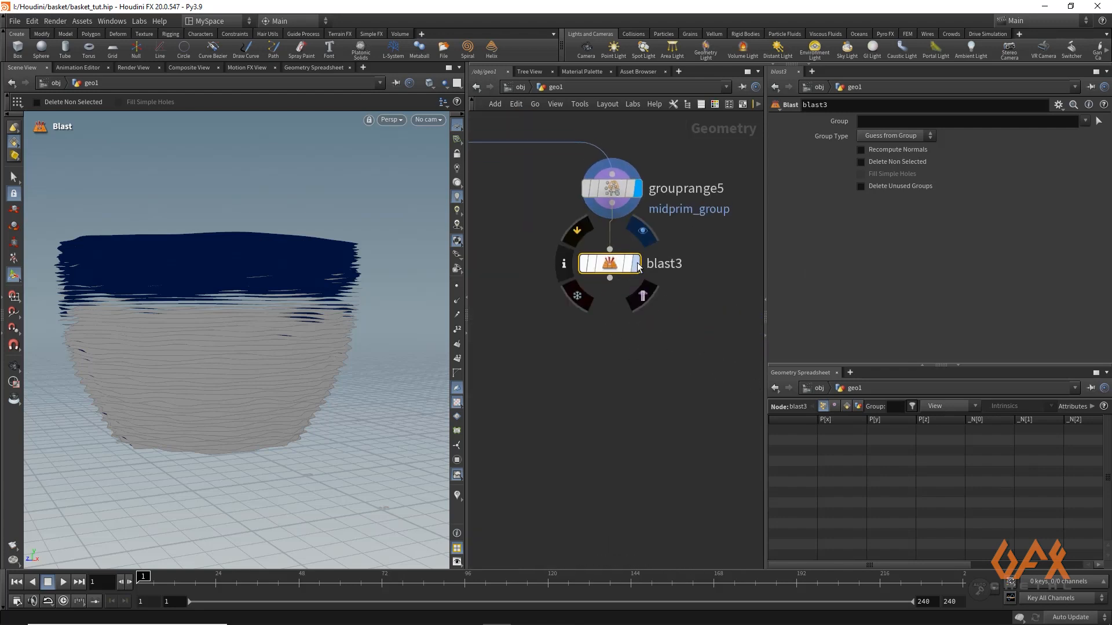
{"action": "left_click", "coordinate": [1085, 121]}
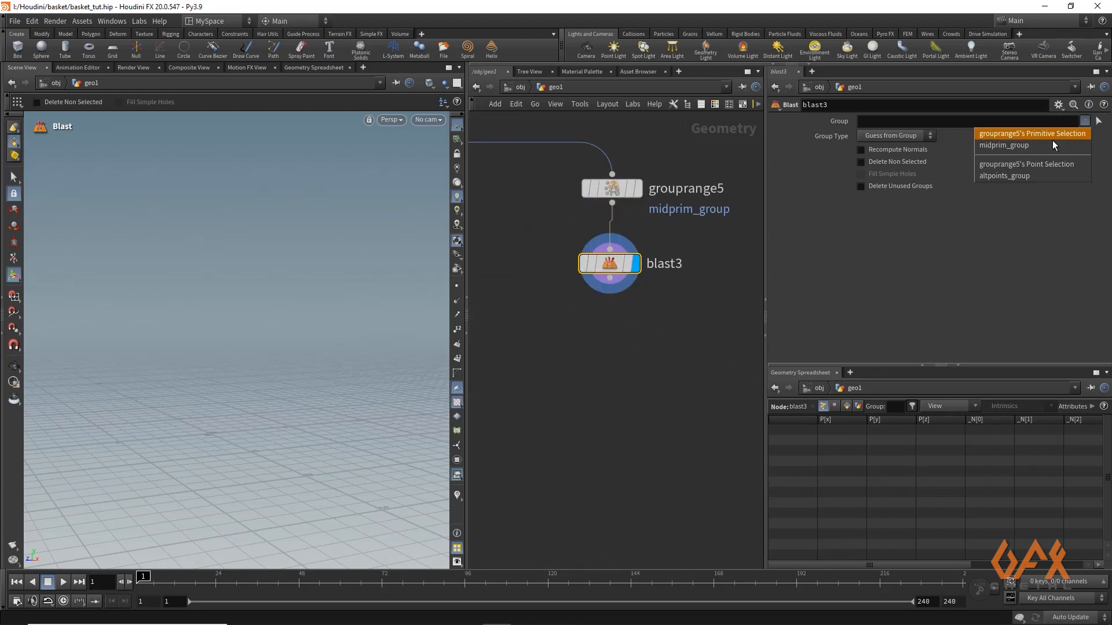
{"action": "left_click", "coordinate": [1042, 146]}
{"action": "key", "text": "Escape"}
{"action": "left_click_drag", "start_coordinate": [274, 258], "coordinate": [202, 338]}
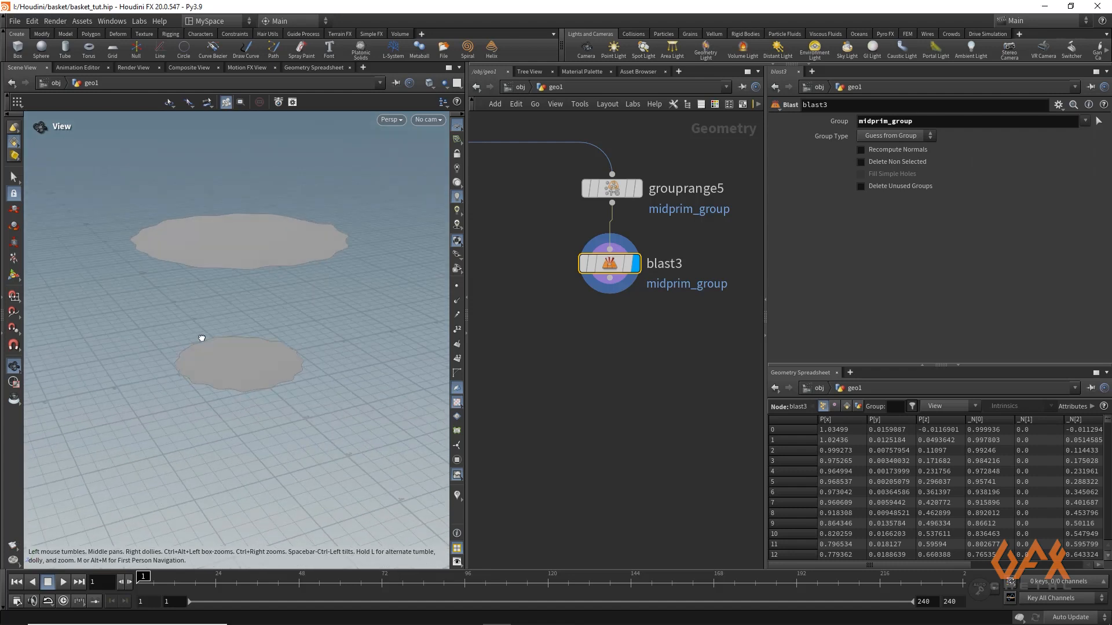
{"action": "key", "text": "Return"}
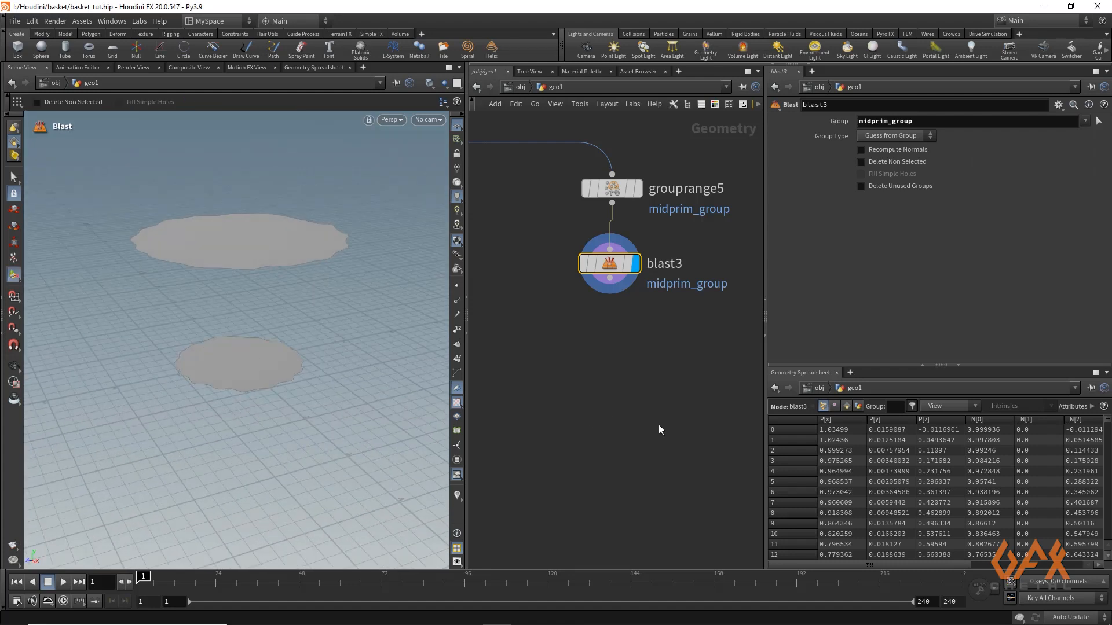
Add a Circle (Polygons) node beside the blast3 branch and display it
{"action": "scroll", "coordinate": [620, 417], "scroll_direction": "down", "scroll_amount": 5}
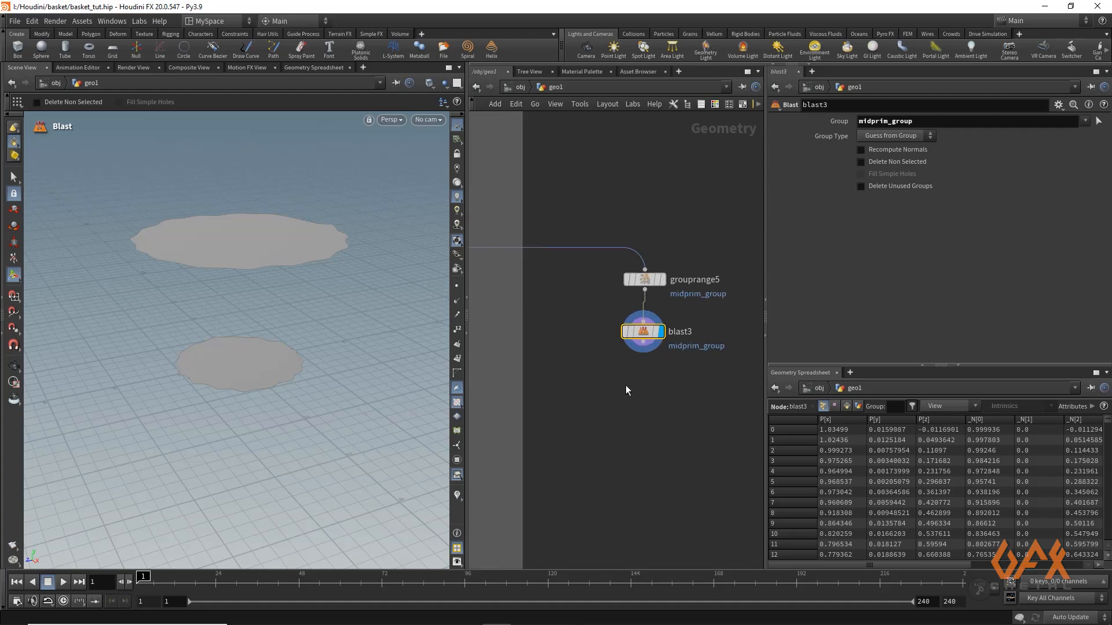
{"action": "scroll", "coordinate": [625, 390], "scroll_direction": "down", "scroll_amount": 2}
{"action": "left_click_drag", "start_coordinate": [552, 276], "coordinate": [704, 349]}
{"action": "left_click", "coordinate": [558, 355]}
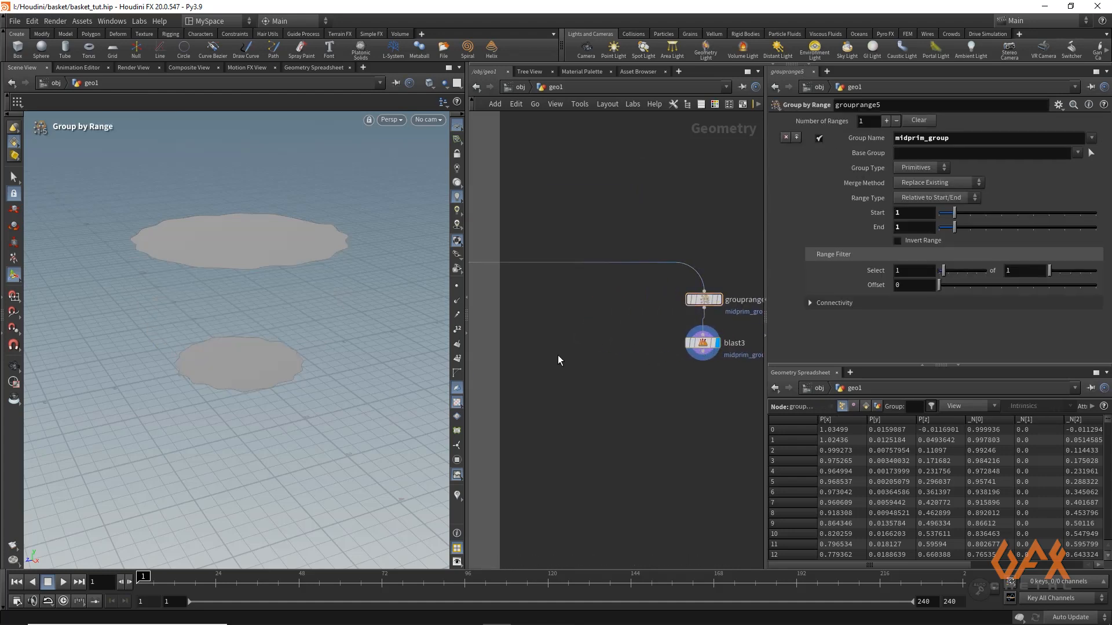
{"action": "key", "text": "Tab"}
{"action": "type", "text": "circle"}
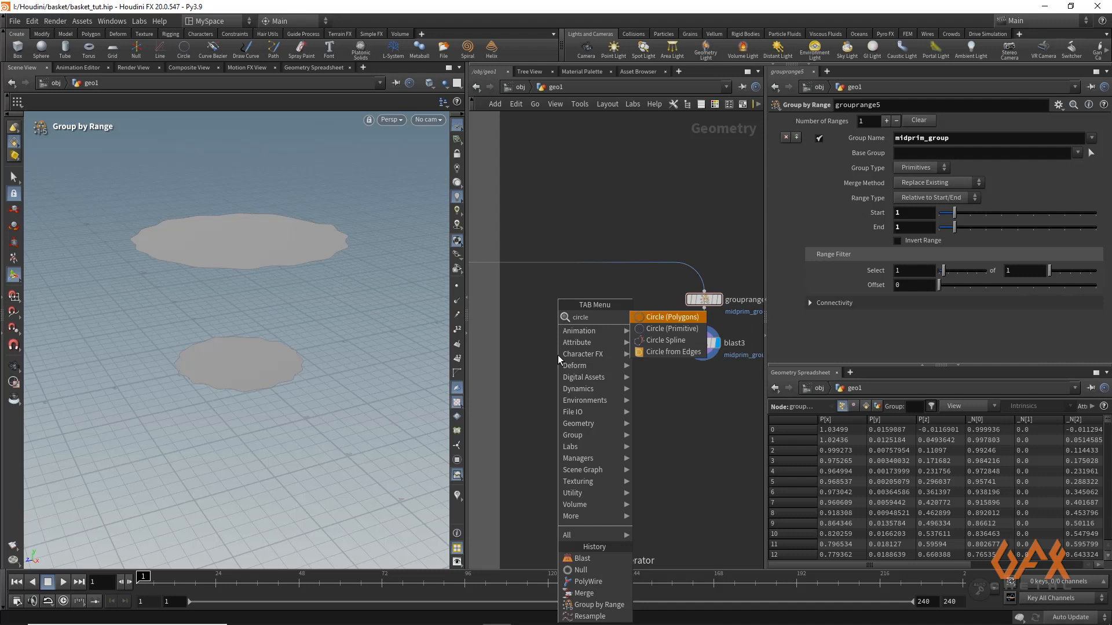
{"action": "key", "text": "Return"}
{"action": "left_click", "coordinate": [557, 356]}
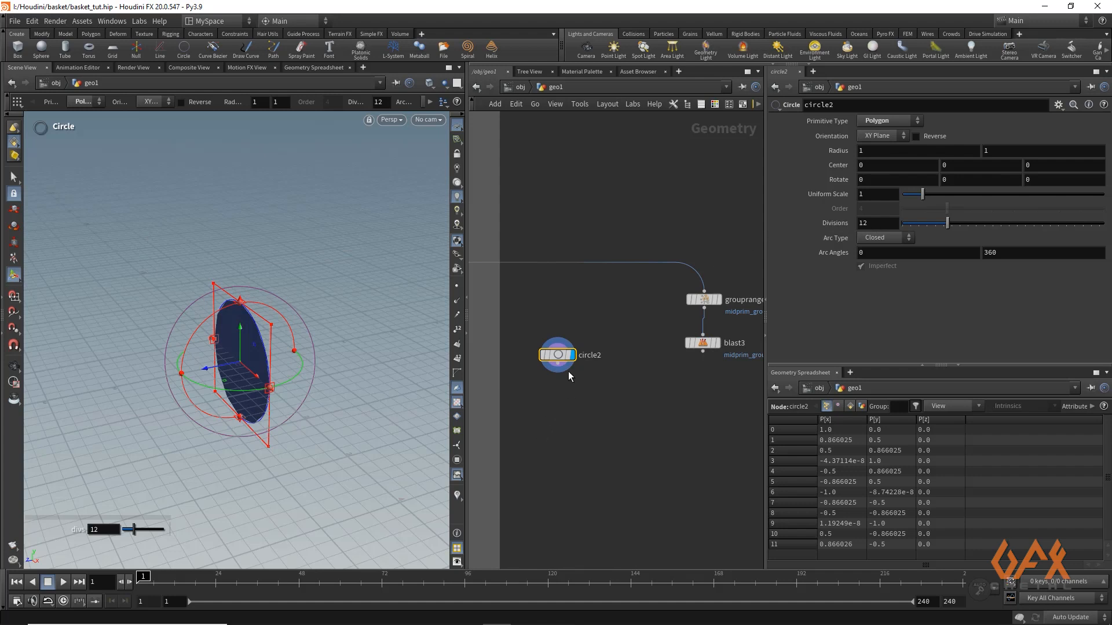
Append a Transform node to circle2 and display it with the circle seen face-on
{"action": "left_click_drag", "start_coordinate": [556, 373], "coordinate": [558, 409]}
{"action": "type", "text": "tr"}
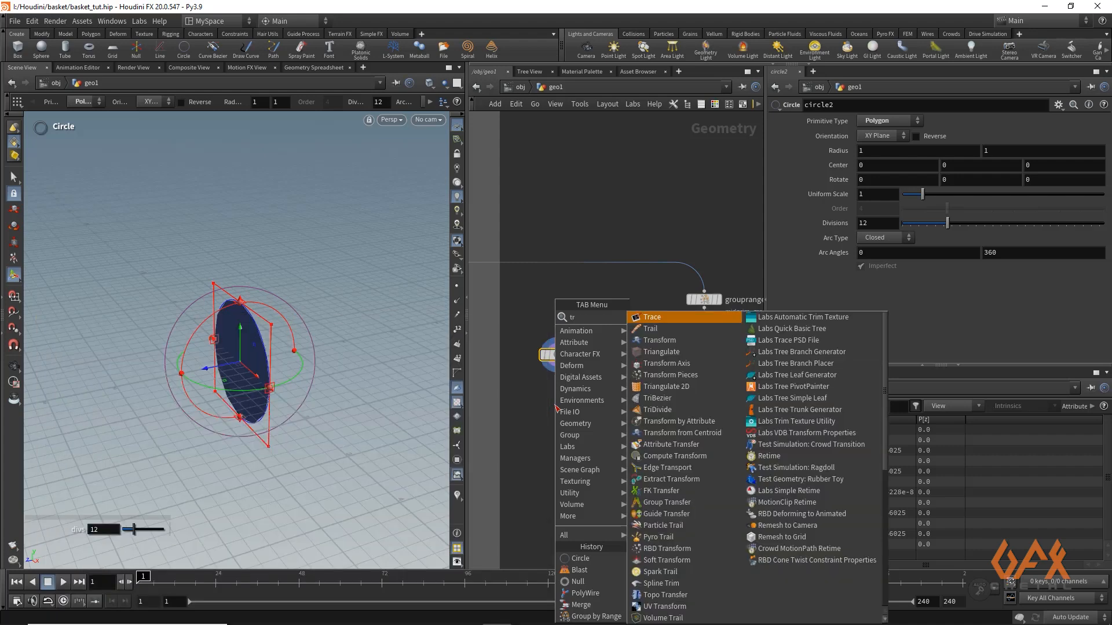
{"action": "type", "text": "an"}
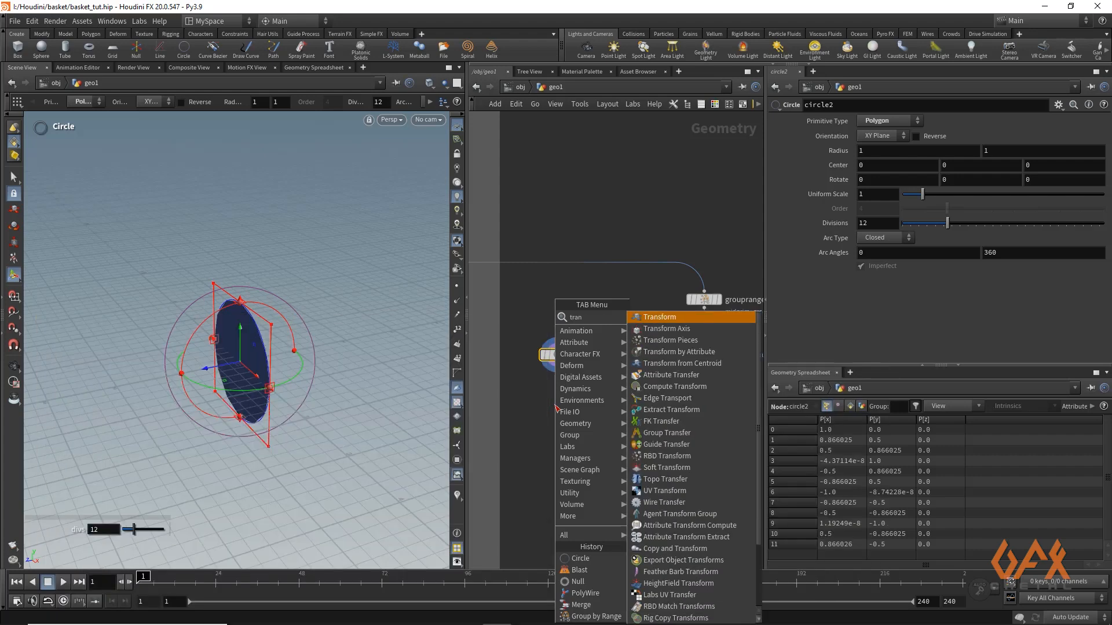
{"action": "key", "text": "Return"}
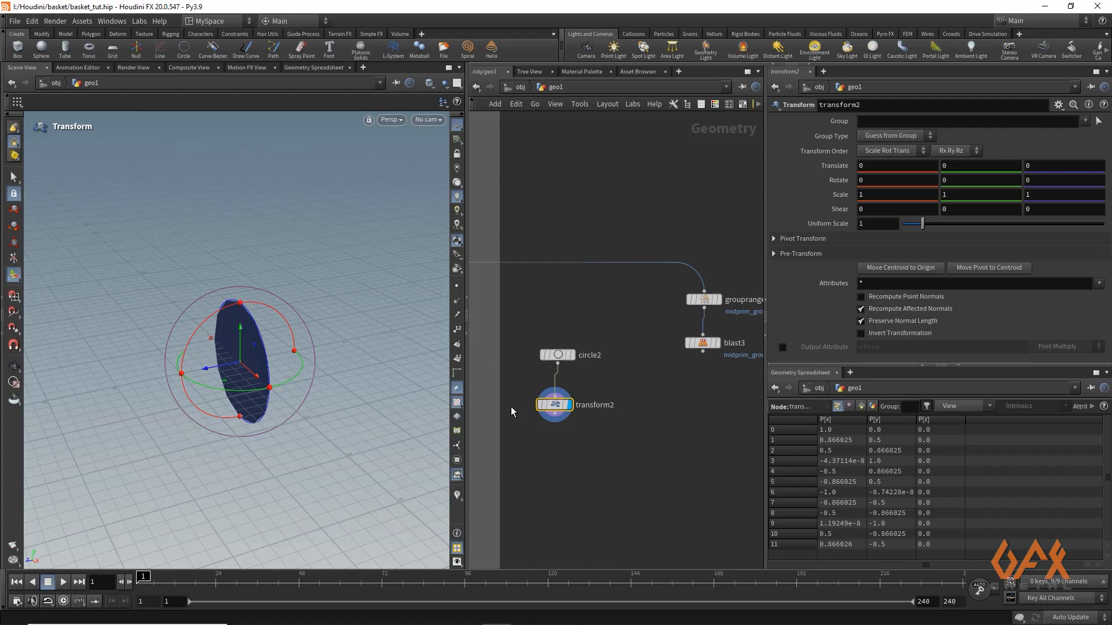
{"action": "left_click_drag", "start_coordinate": [294, 364], "coordinate": [176, 346], "text": "alt"}
{"action": "middle_click_drag", "start_coordinate": [243, 419], "coordinate": [201, 341], "text": "alt"}
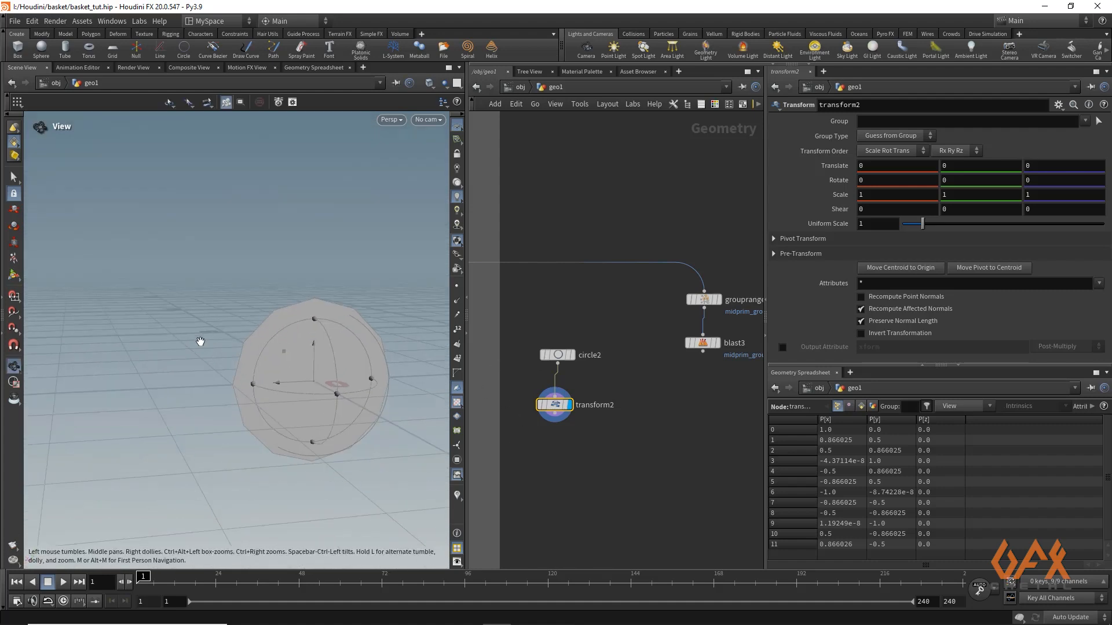
{"action": "key", "text": "Return"}
Append a Copy and Transform node to transform2 and display it
{"action": "mouse_move", "coordinate": [568, 414]}
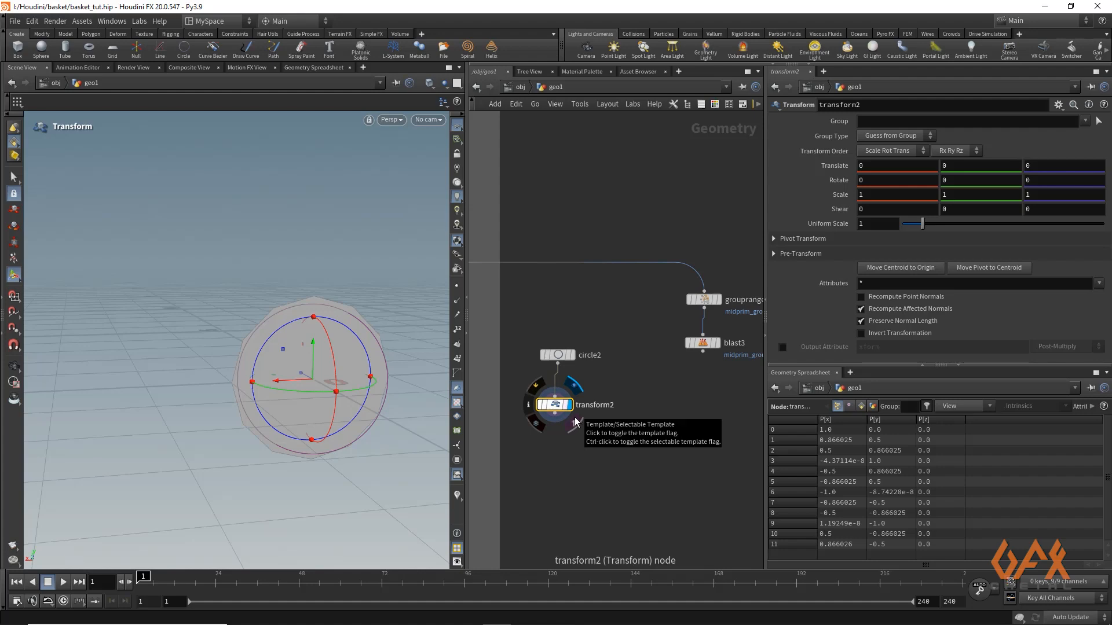
{"action": "left_click_drag", "start_coordinate": [555, 413], "coordinate": [556, 457]}
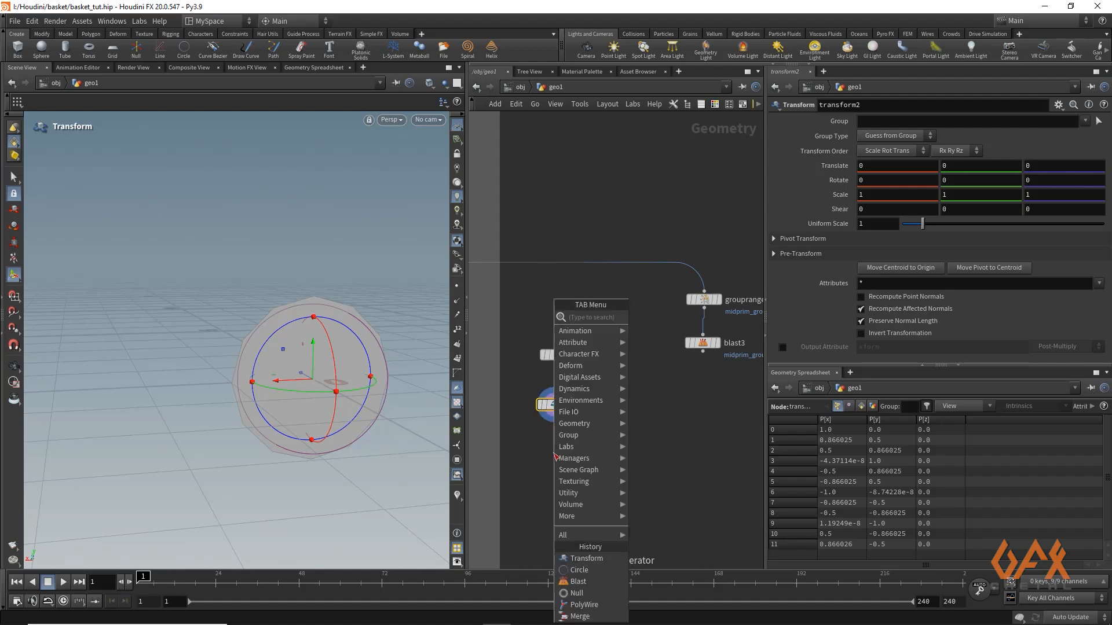
{"action": "type", "text": "copyand"}
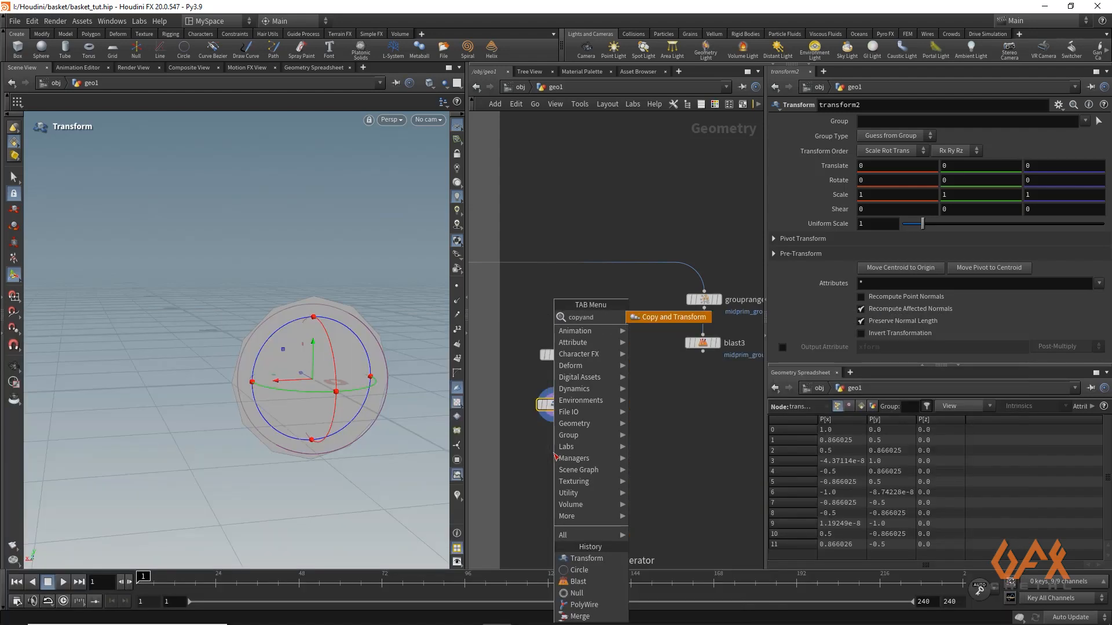
{"action": "key", "text": "Return"}
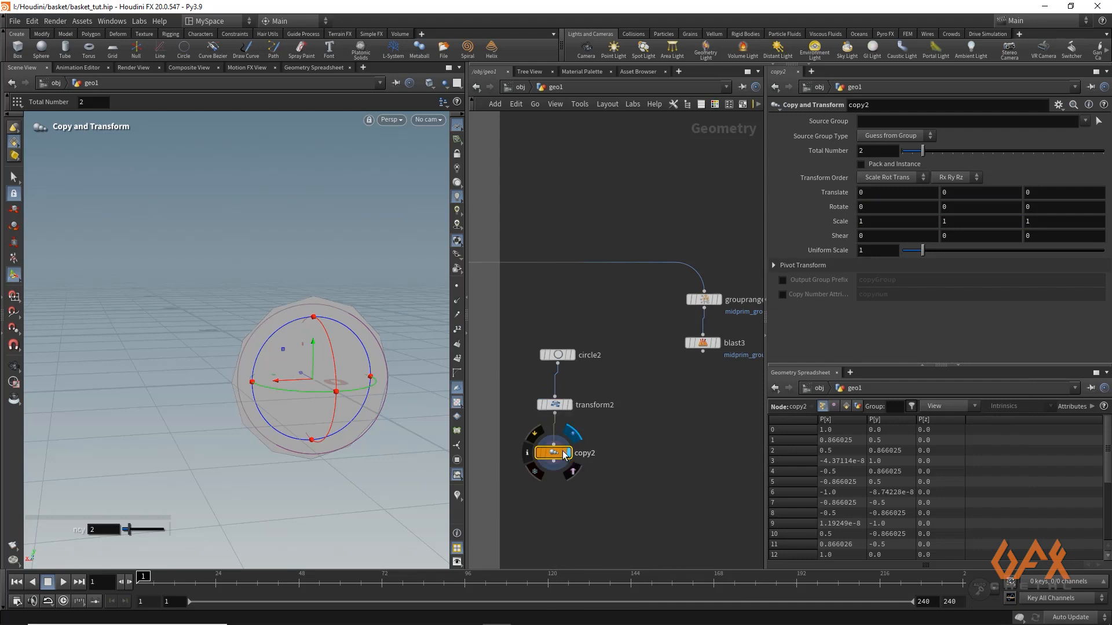
Set copy2 to 5 total copies and its Z rotation to 360/ch("ncy"), referencing the total number parameter
{"action": "left_click", "coordinate": [861, 151]}
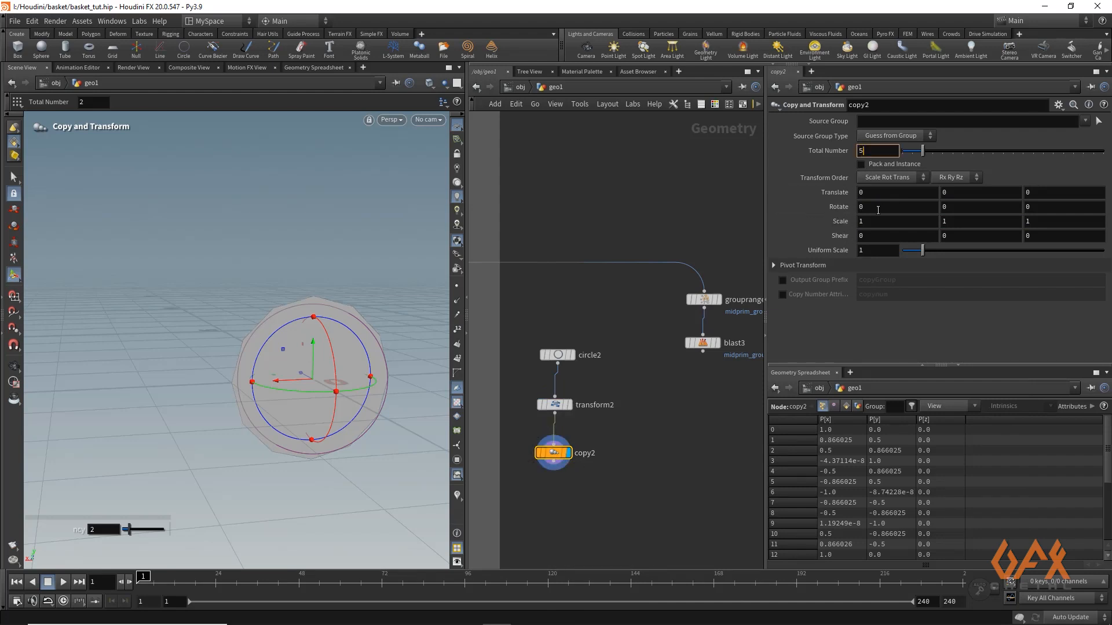
{"action": "left_click", "coordinate": [1033, 206]}
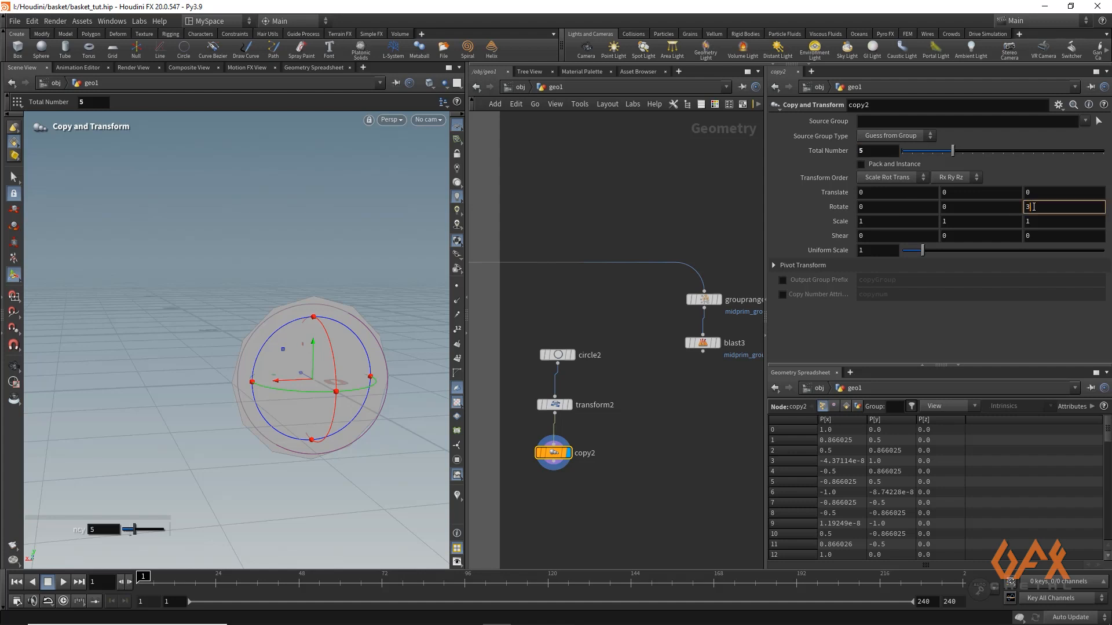
{"action": "type", "text": "360/"}
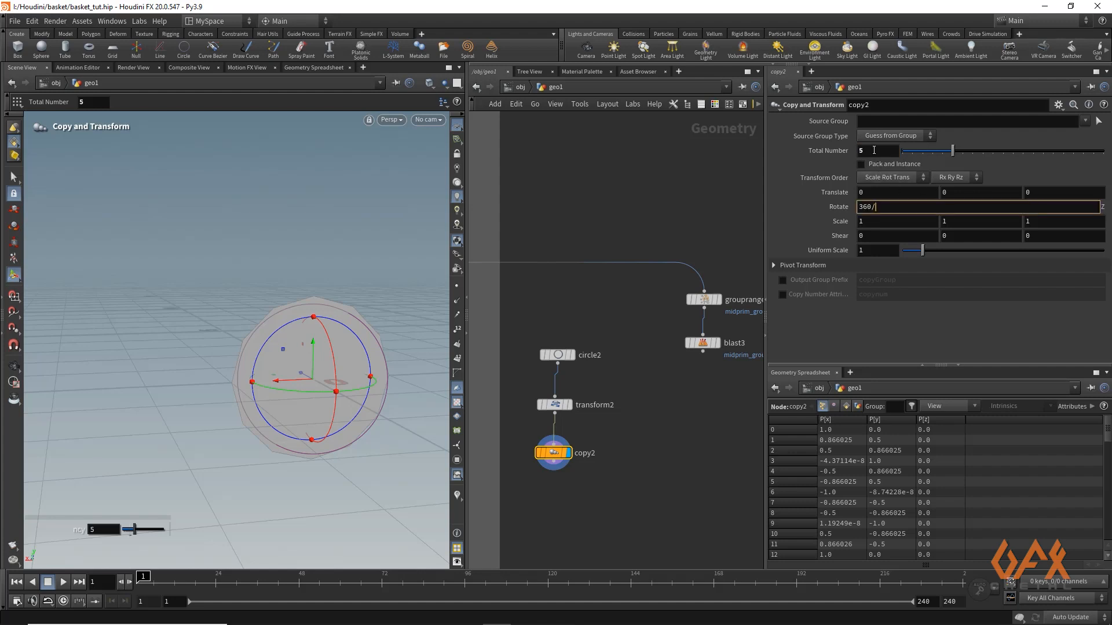
{"action": "right_click", "coordinate": [875, 158]}
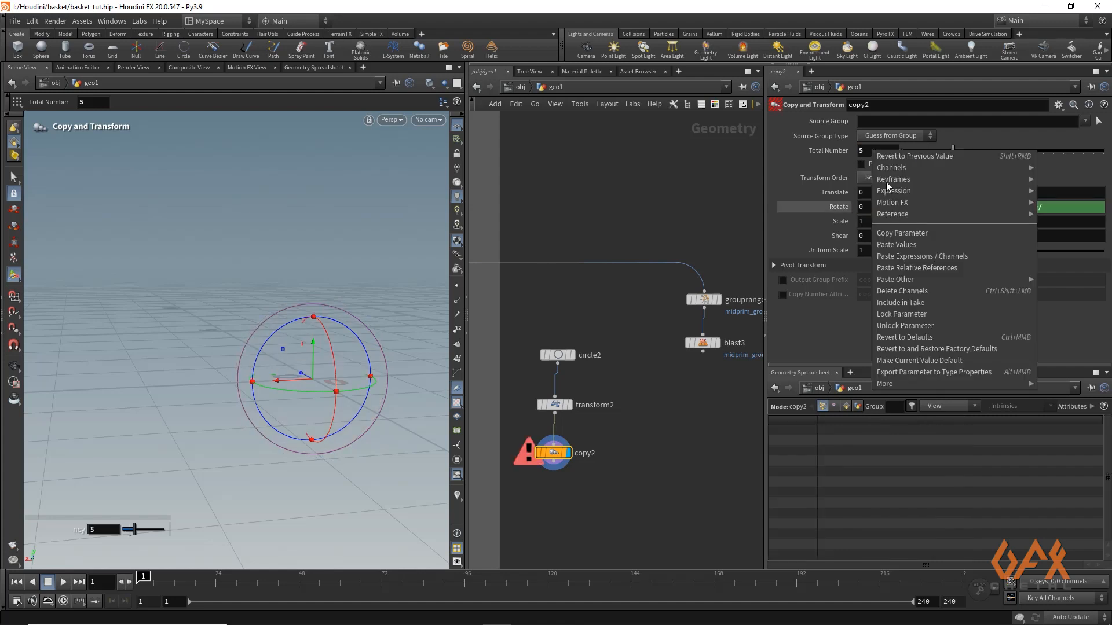
{"action": "left_click", "coordinate": [888, 234]}
{"action": "right_click", "coordinate": [1060, 209]}
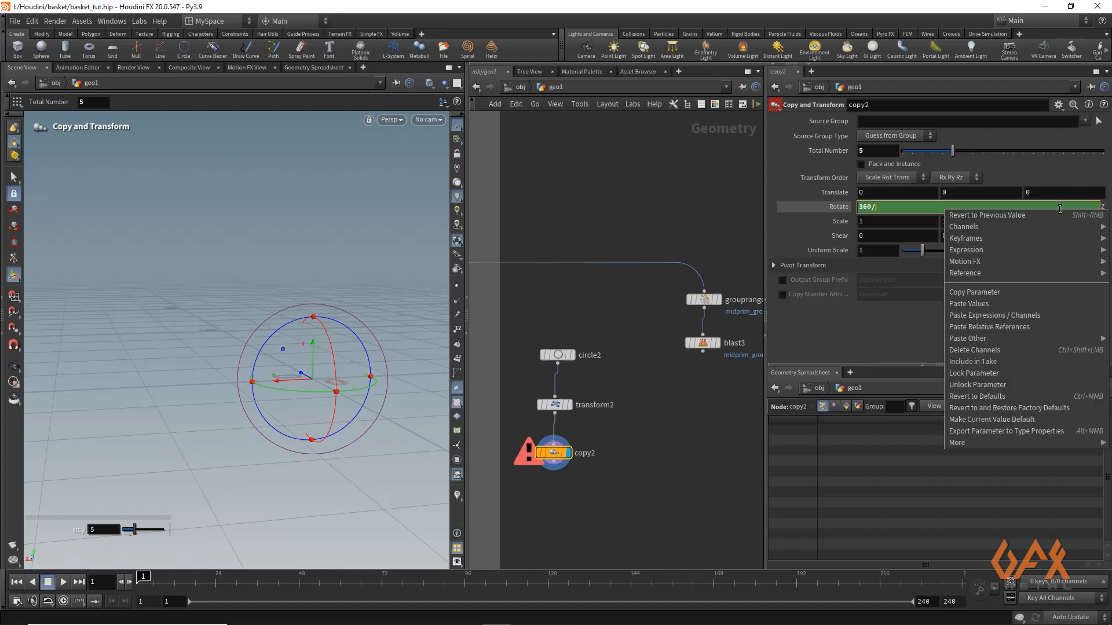
{"action": "left_click", "coordinate": [979, 327]}
{"action": "key", "text": "Return"}
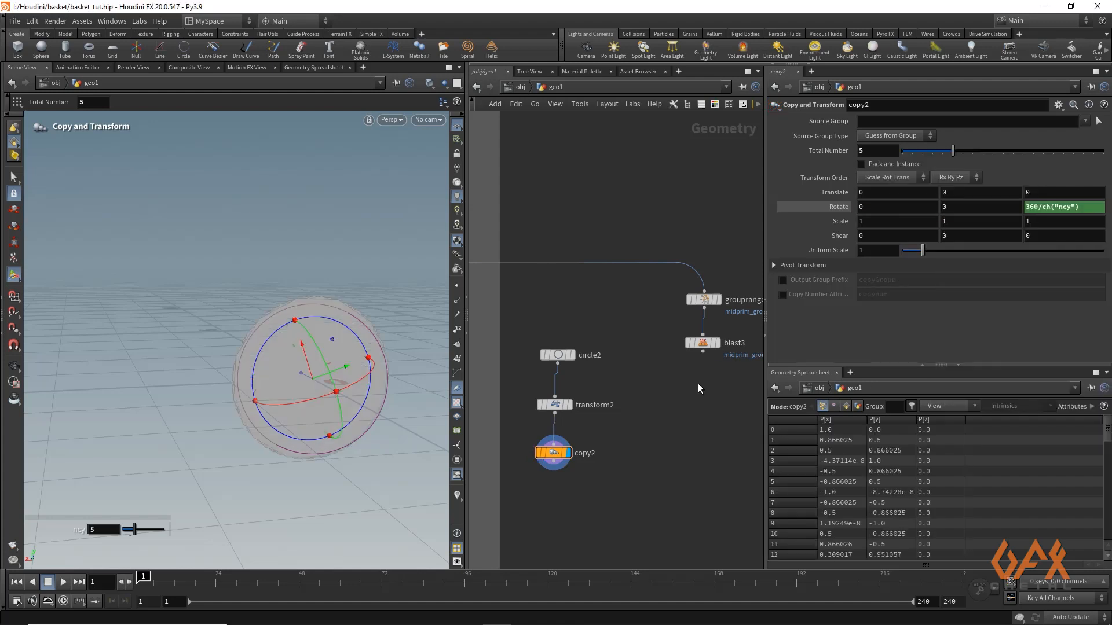
Raise the circle about 1.55 units in Y with transform2 so the copies spread around the centre
{"action": "left_click", "coordinate": [554, 405]}
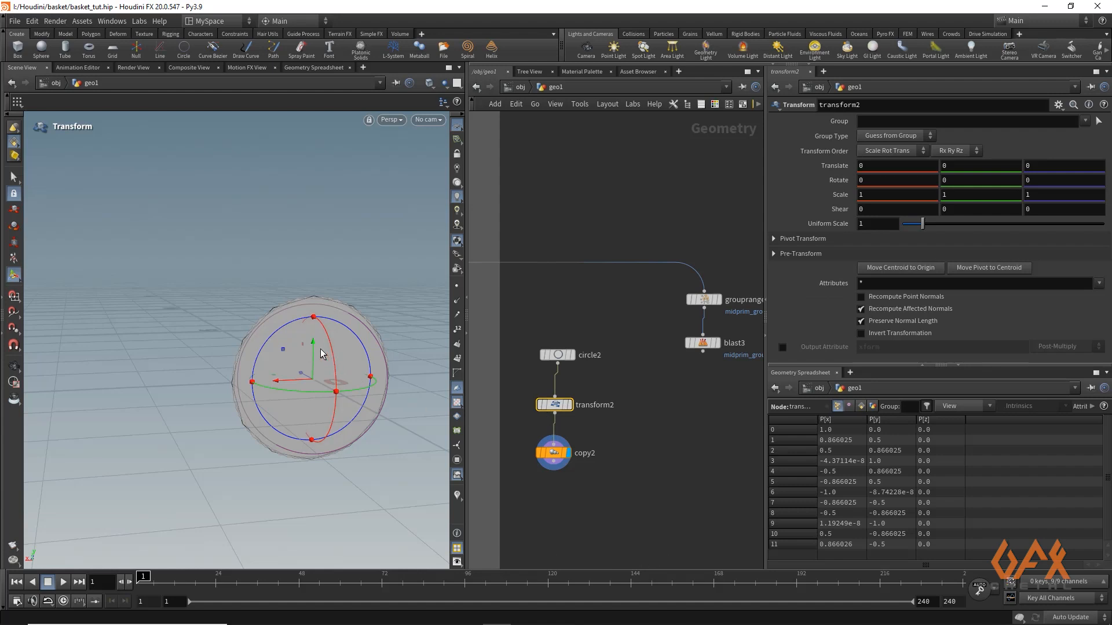
{"action": "left_click_drag", "start_coordinate": [314, 350], "coordinate": [314, 214]}
Append a Match Size node to copy2 and display it
{"action": "middle_click_drag", "start_coordinate": [550, 477], "coordinate": [554, 390]}
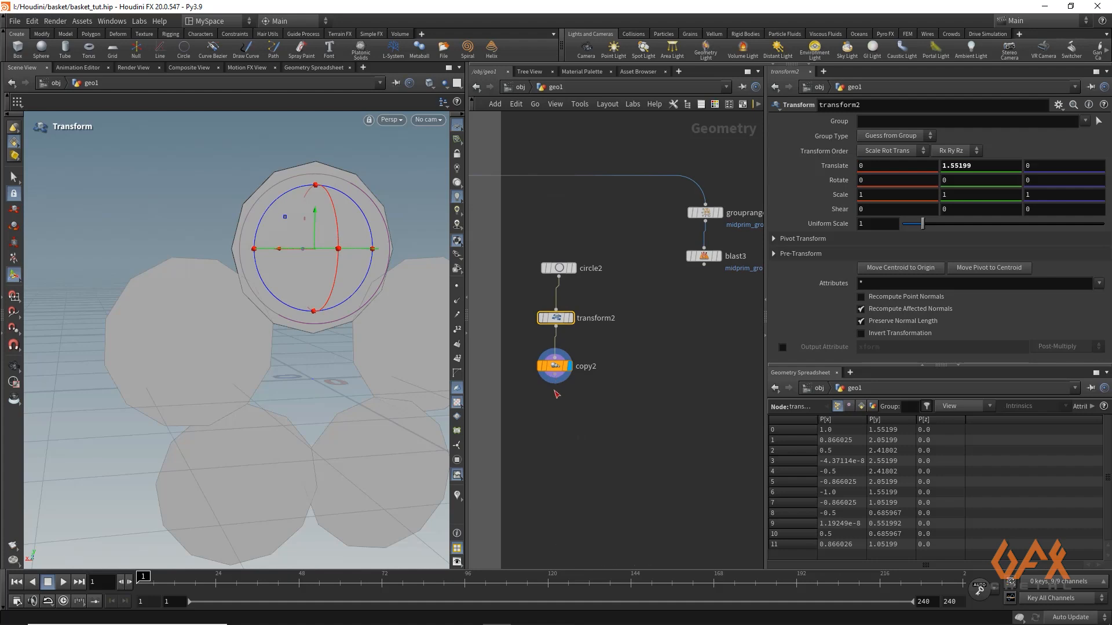
{"action": "left_click_drag", "start_coordinate": [554, 391], "coordinate": [554, 404]}
{"action": "type", "text": "m"}
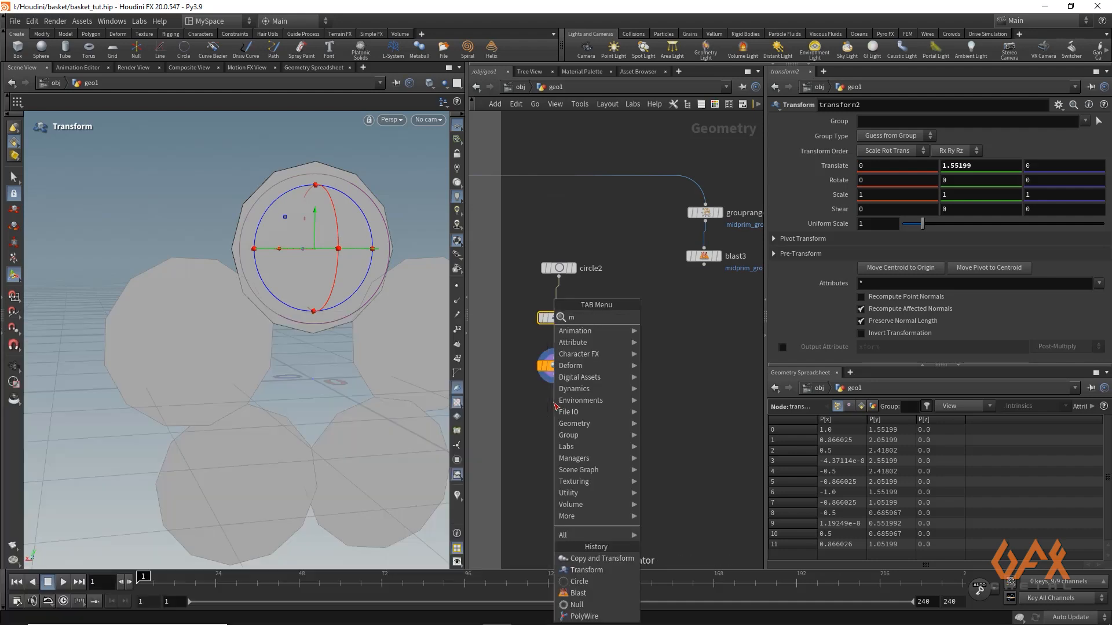
{"action": "type", "text": "atchsi"}
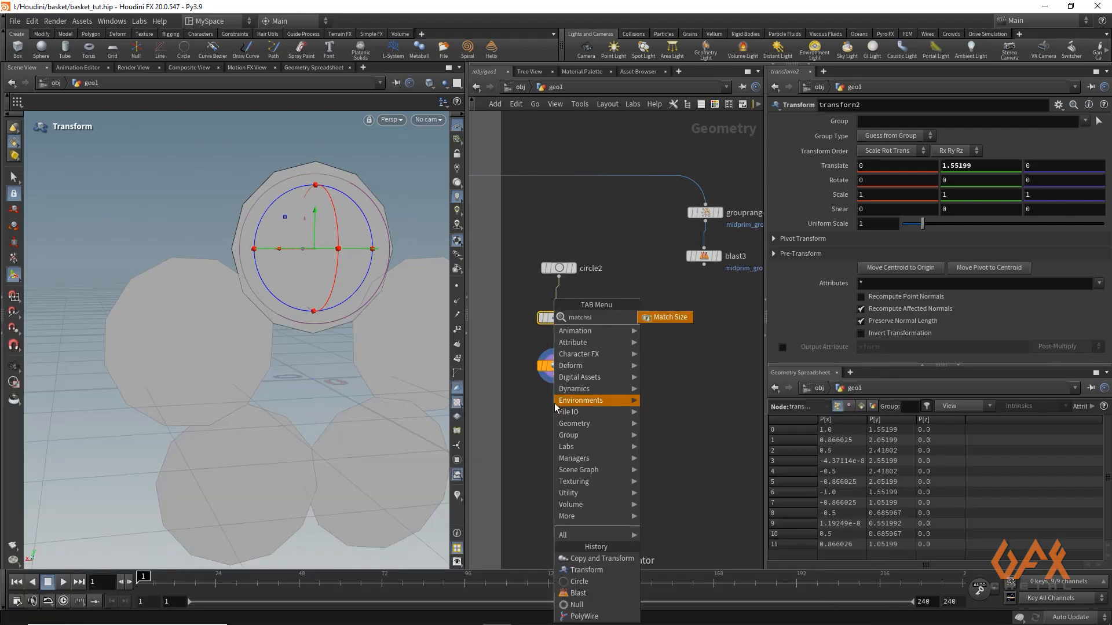
{"action": "key", "text": "Return"}
{"action": "left_click", "coordinate": [569, 403]}
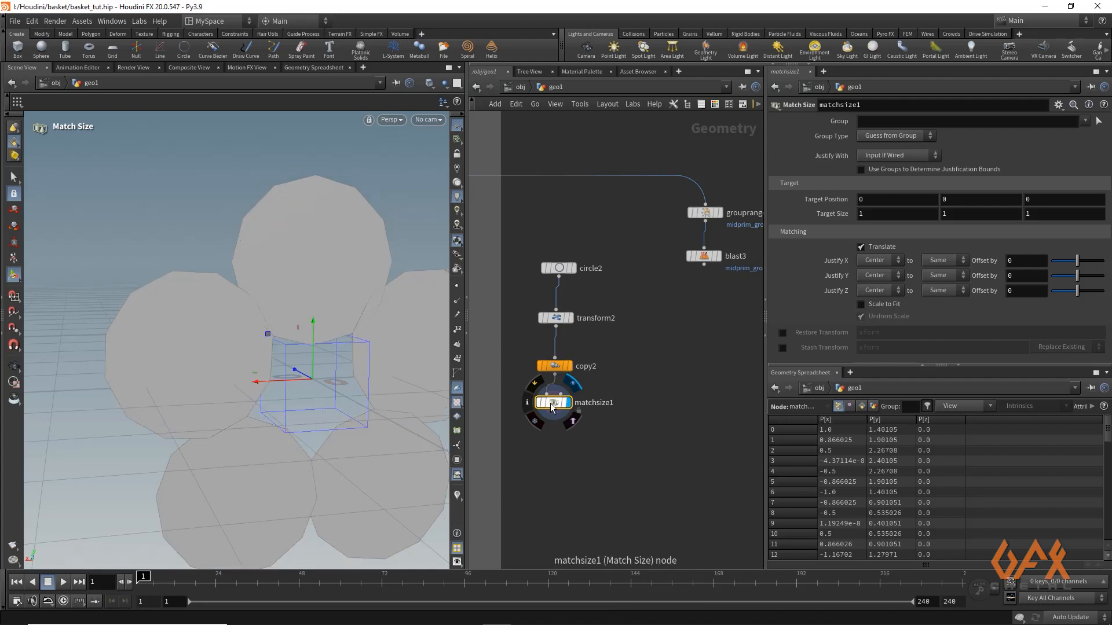
Link the Match Size node's Y and Z target sizes to its X target size with relative references
{"action": "right_click", "coordinate": [894, 214]}
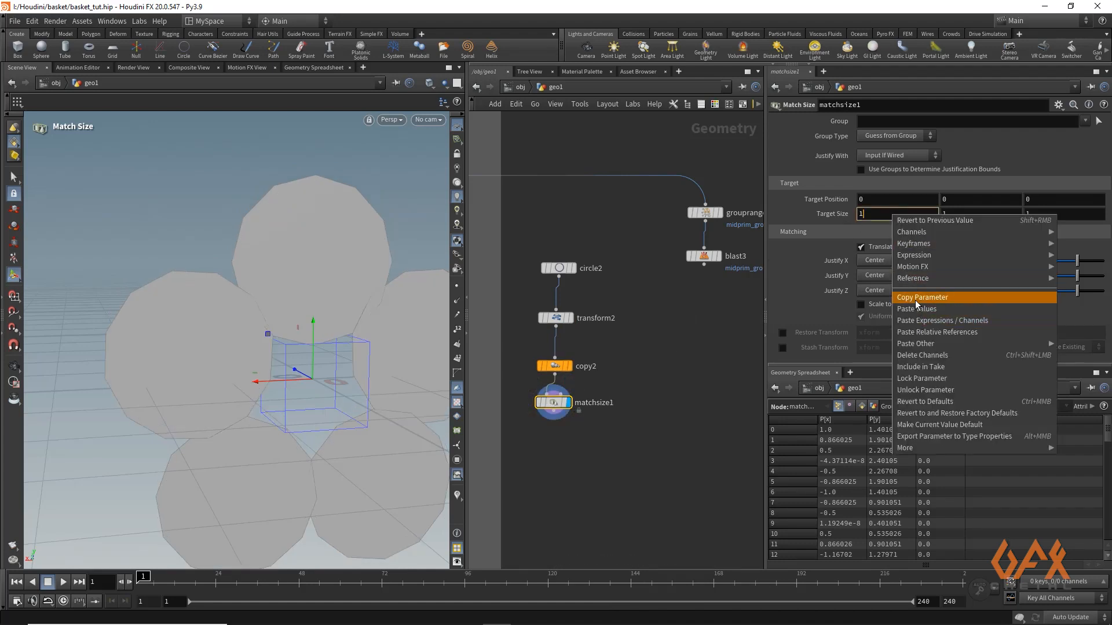
{"action": "left_click", "coordinate": [917, 299]}
{"action": "right_click", "coordinate": [946, 215]}
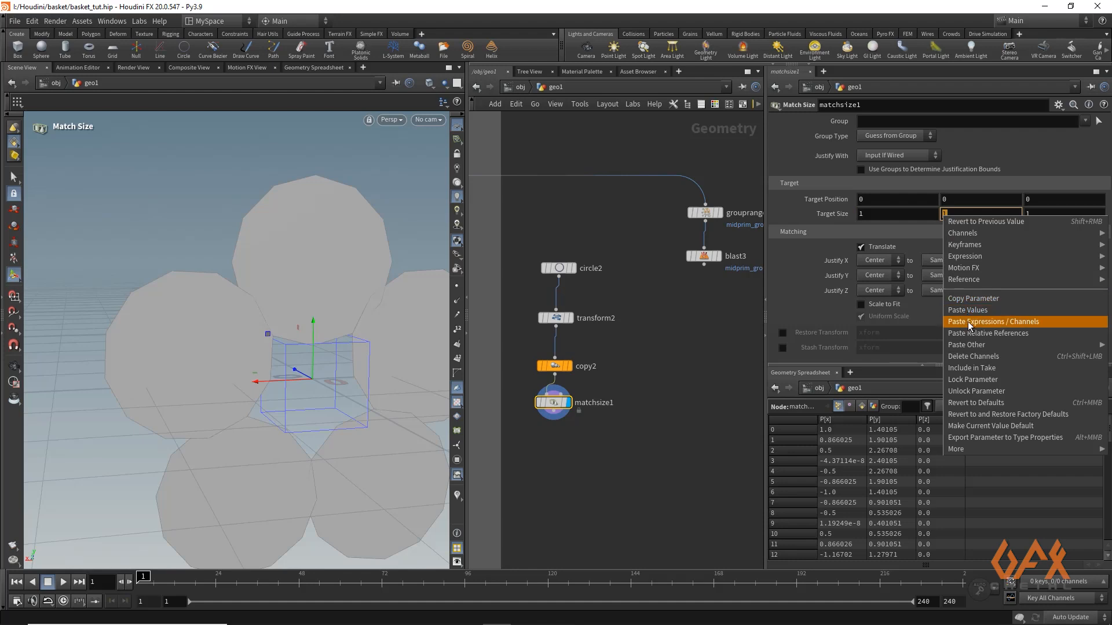
{"action": "left_click", "coordinate": [970, 322]}
{"action": "right_click", "coordinate": [946, 214]}
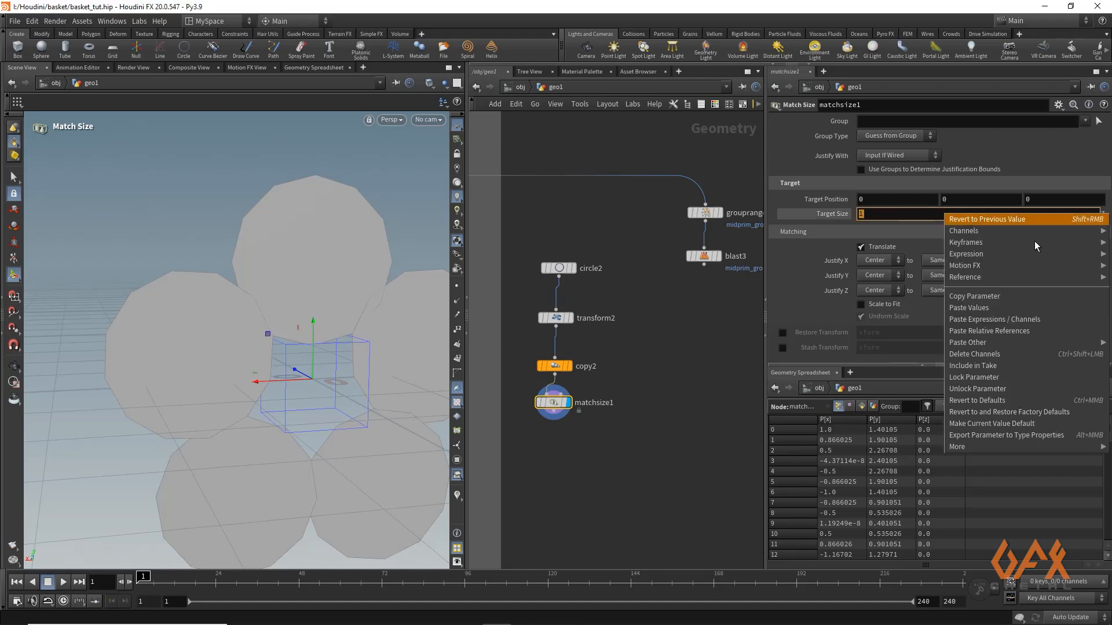
{"action": "left_click", "coordinate": [1001, 332]}
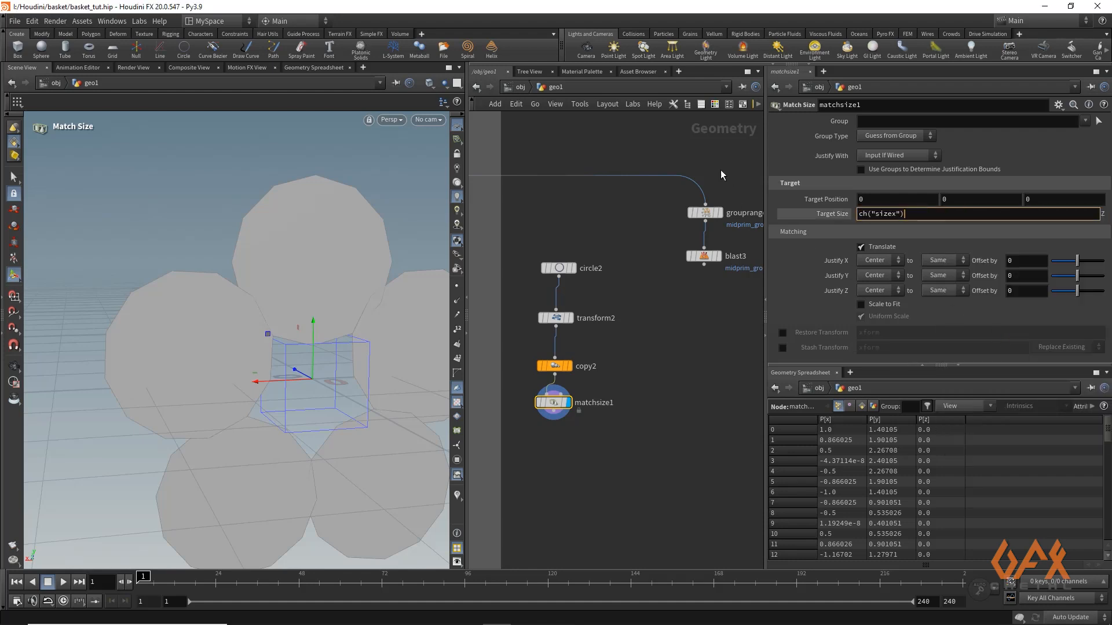
Set the X target size to 0.1, turn on Scale to Fit and frame the scaled circle cluster
{"action": "left_click", "coordinate": [842, 215]}
{"action": "key", "text": "Return"}
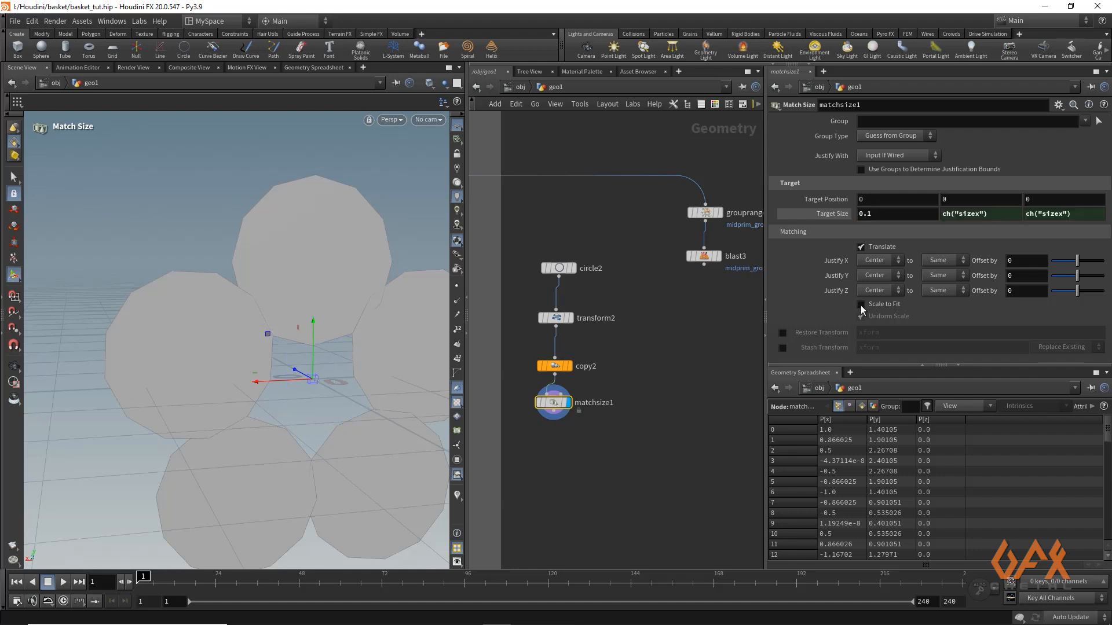
{"action": "left_click", "coordinate": [861, 305]}
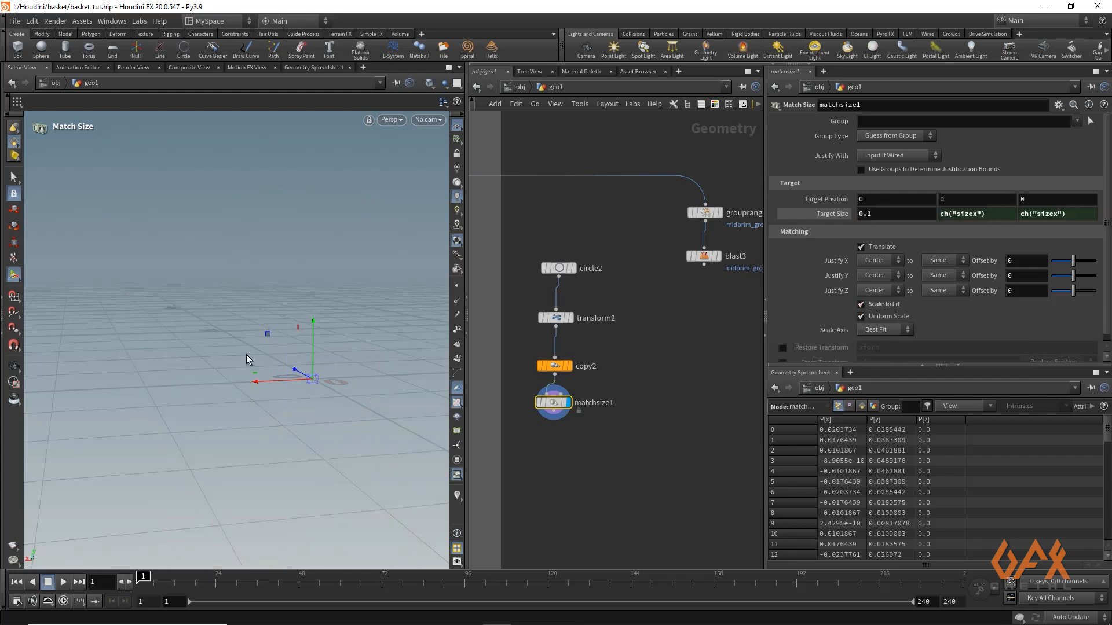
{"action": "key", "text": "Escape"}
{"action": "key", "text": "f"}
{"action": "left_click_drag", "start_coordinate": [198, 359], "coordinate": [353, 348]}
{"action": "key", "text": "Return"}
Move blast3 further down its branch and place a Sweep node below the blast3 and matchsize1 branches
{"action": "middle_click_drag", "start_coordinate": [698, 274], "coordinate": [676, 248]}
{"action": "left_click_drag", "start_coordinate": [686, 231], "coordinate": [686, 370]}
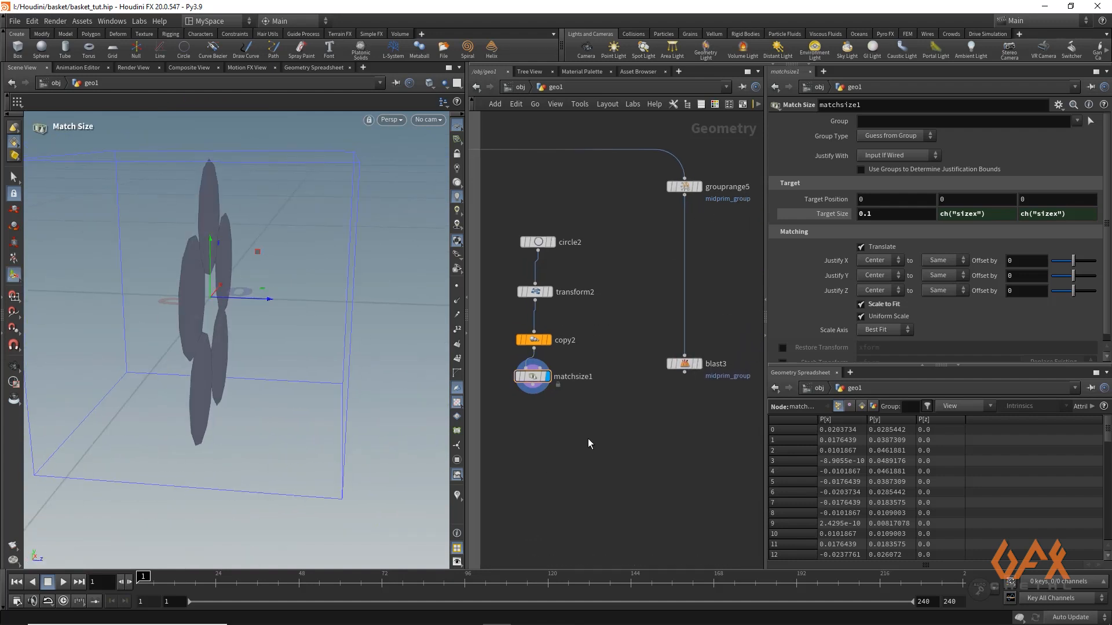
{"action": "key", "text": "Tab"}
{"action": "type", "text": "sweep"}
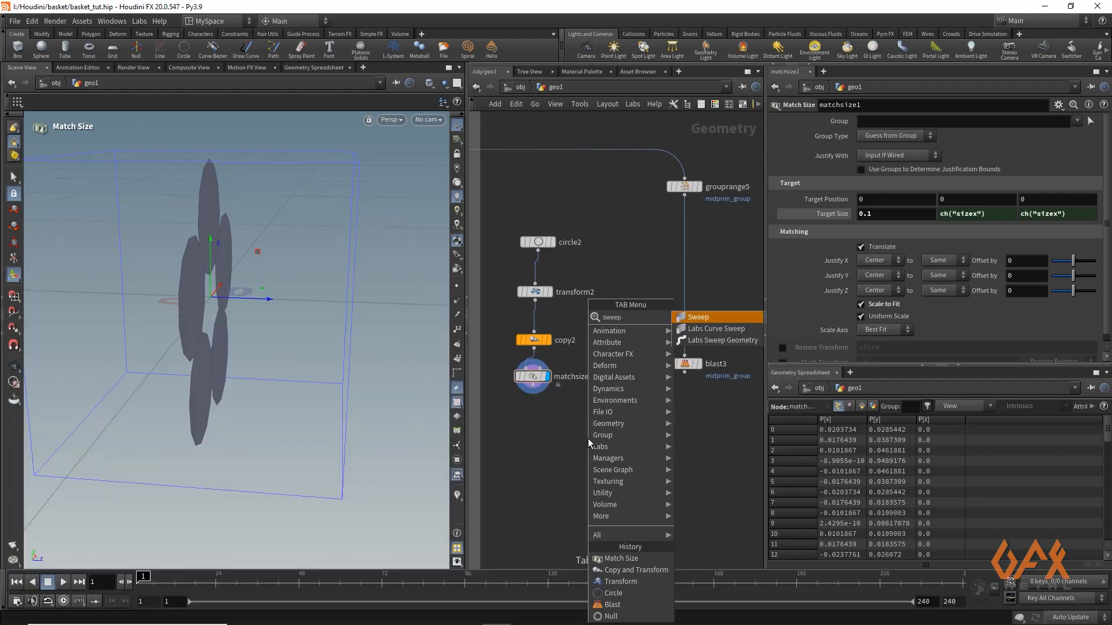
{"action": "key", "text": "Return"}
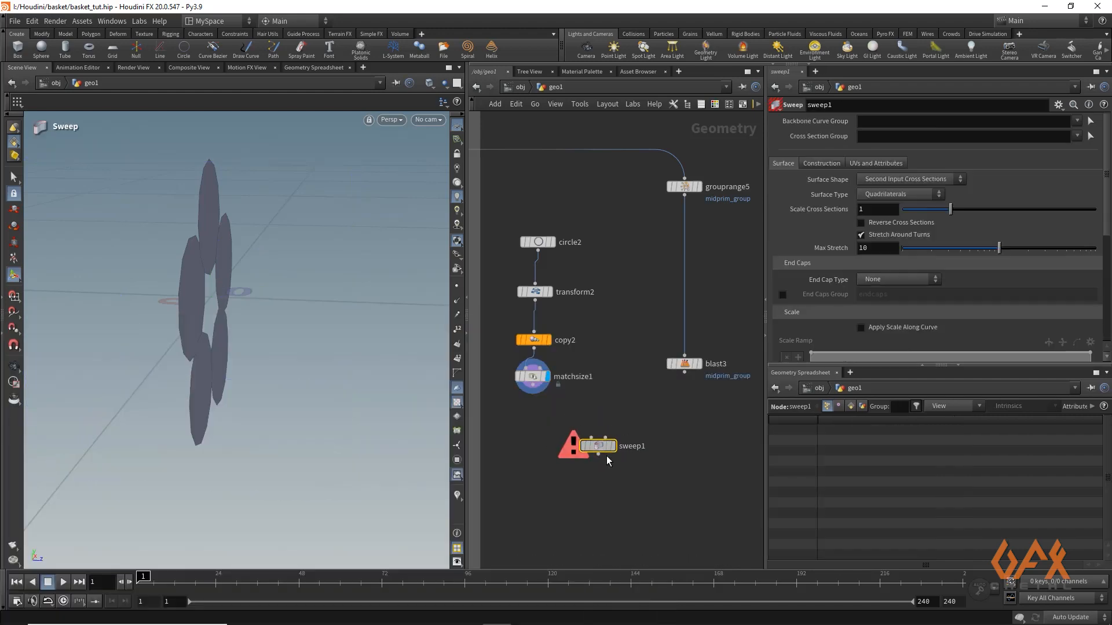
{"action": "left_click", "coordinate": [609, 457]}
Wire blast3 into sweep1 as the backbone and matchsize1 as the cross section, and display sweep1
{"action": "left_click_drag", "start_coordinate": [621, 415], "coordinate": [603, 448]}
{"action": "left_click", "coordinate": [698, 364]}
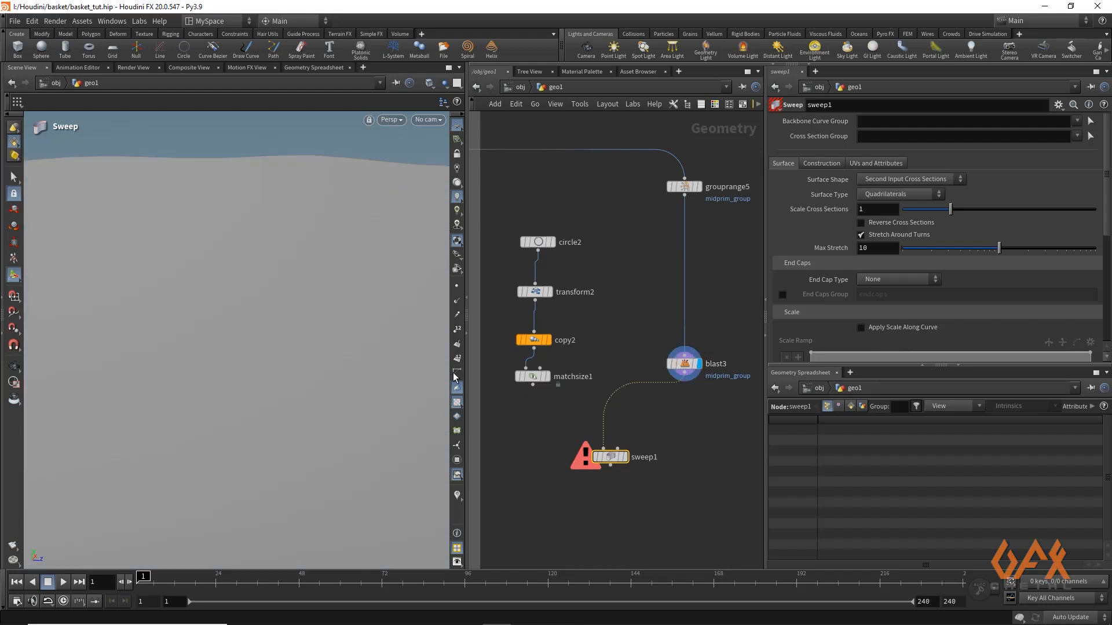
{"action": "left_click_drag", "start_coordinate": [533, 384], "coordinate": [617, 450]}
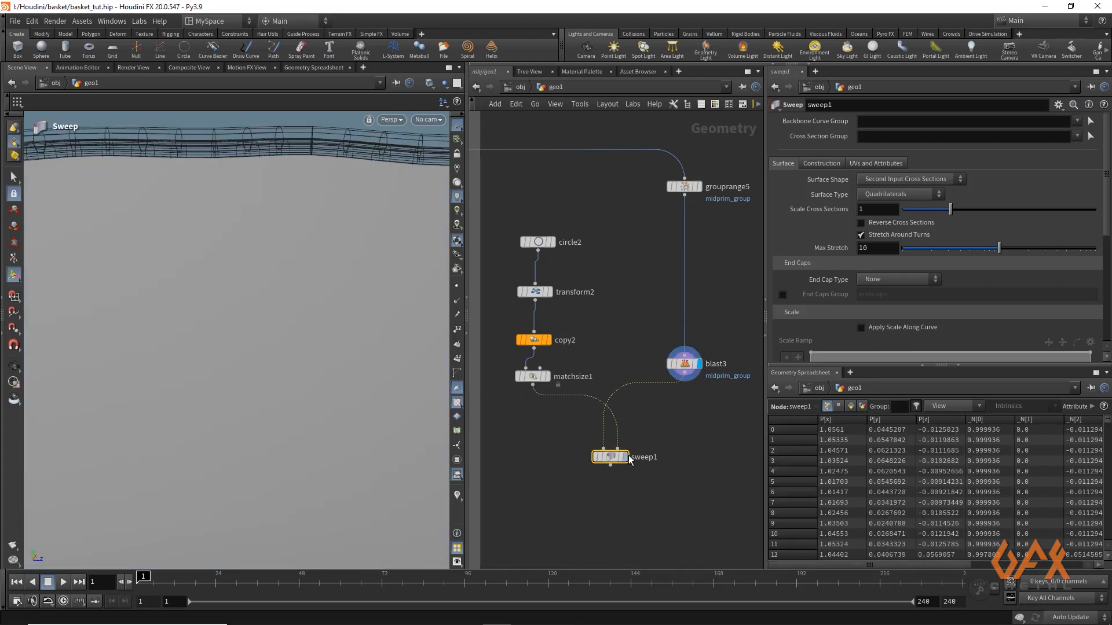
{"action": "left_click", "coordinate": [627, 459]}
Turn on Reverse Cross Sections for sweep1 to flip the normals of the swept rings
{"action": "left_click_drag", "start_coordinate": [221, 261], "coordinate": [261, 273], "text": "alt"}
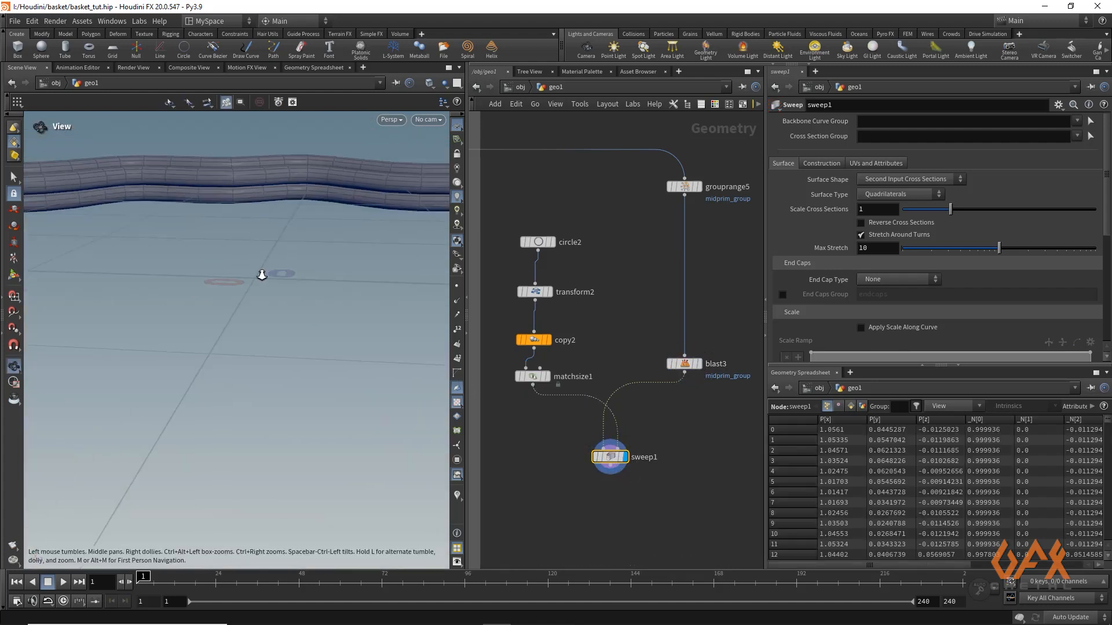
{"action": "right_click_drag", "start_coordinate": [261, 273], "coordinate": [120, 297], "text": "alt"}
{"action": "left_click_drag", "start_coordinate": [120, 296], "coordinate": [166, 298], "text": "alt"}
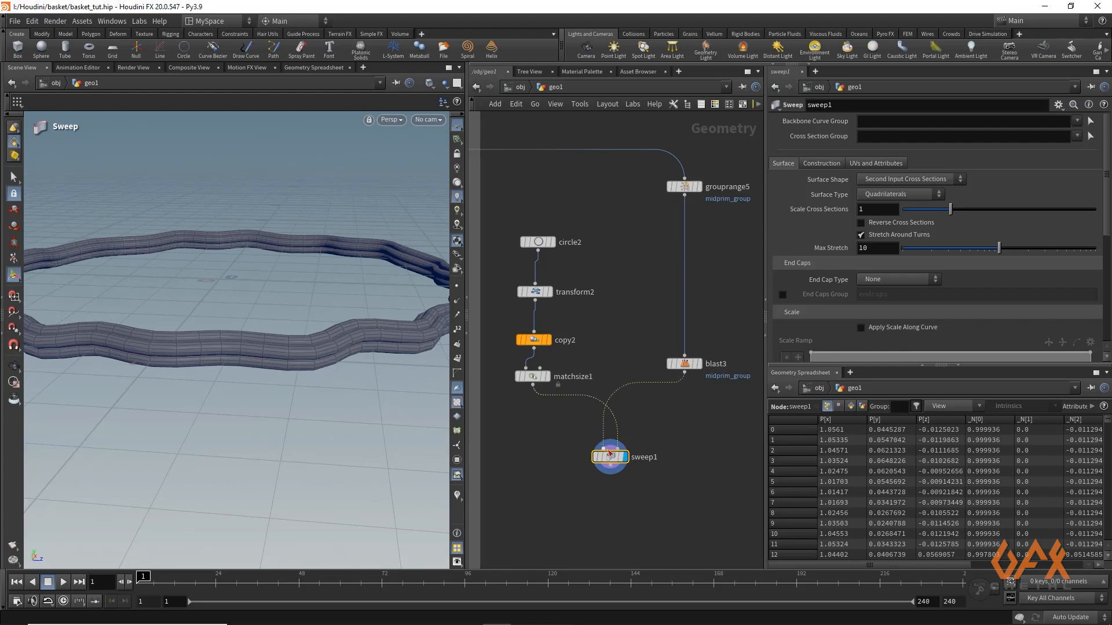
{"action": "left_click", "coordinate": [861, 223]}
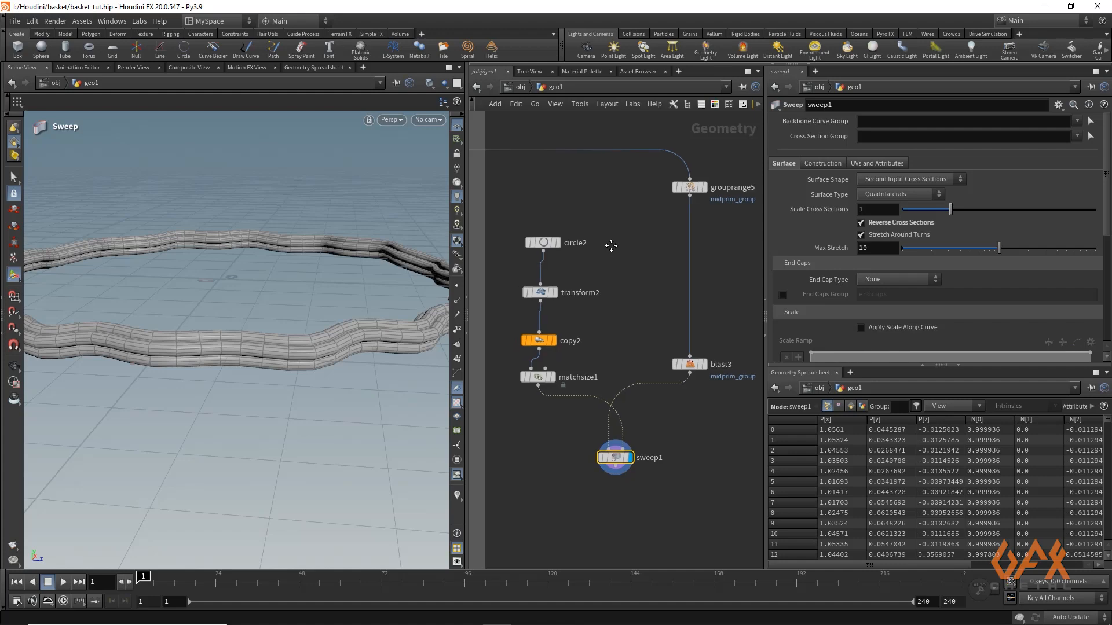
{"action": "middle_click_drag", "start_coordinate": [608, 246], "coordinate": [623, 292]}
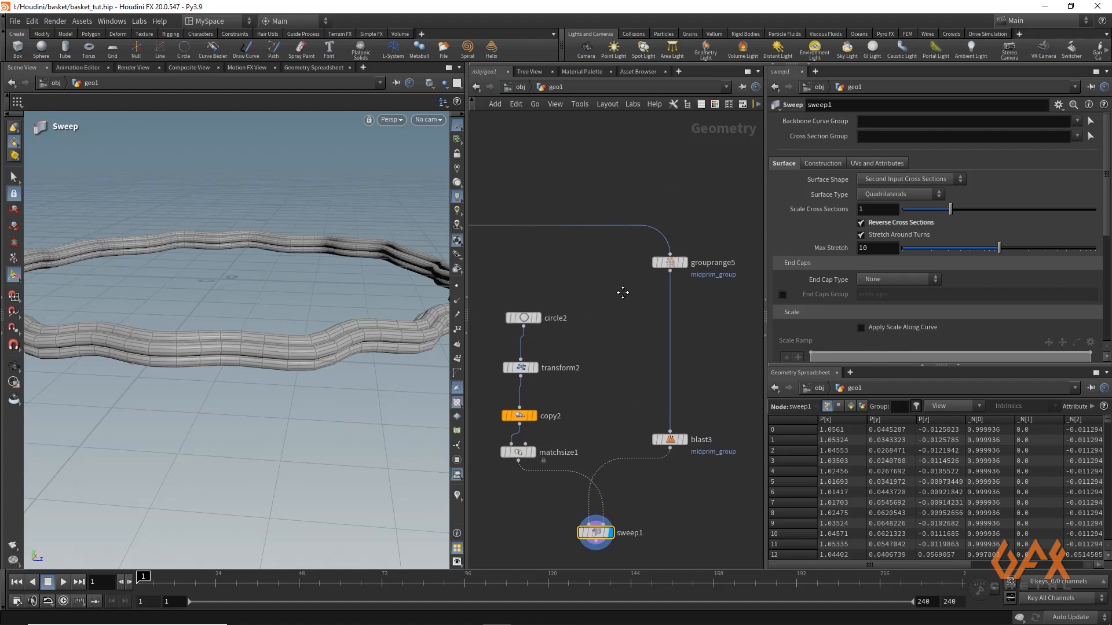
Insert a Resample node between grouprange5 and blast3, with length 0.01 and polygons treated as Interpolating Curves
{"action": "left_click", "coordinate": [672, 272]}
{"action": "type", "text": "resamp"}
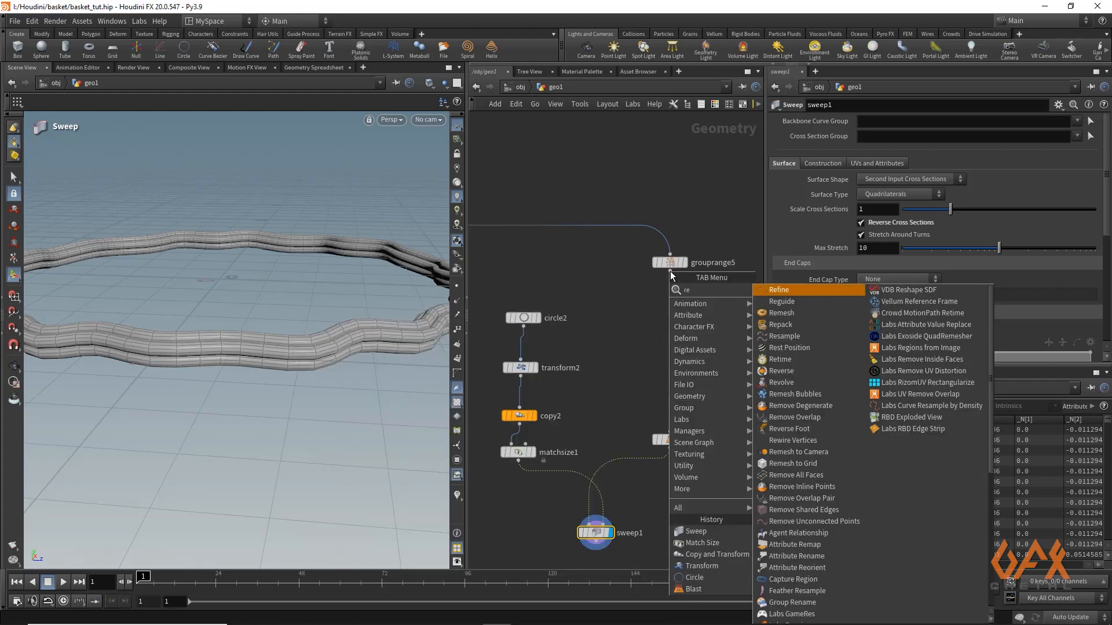
{"action": "left_click", "coordinate": [670, 271]}
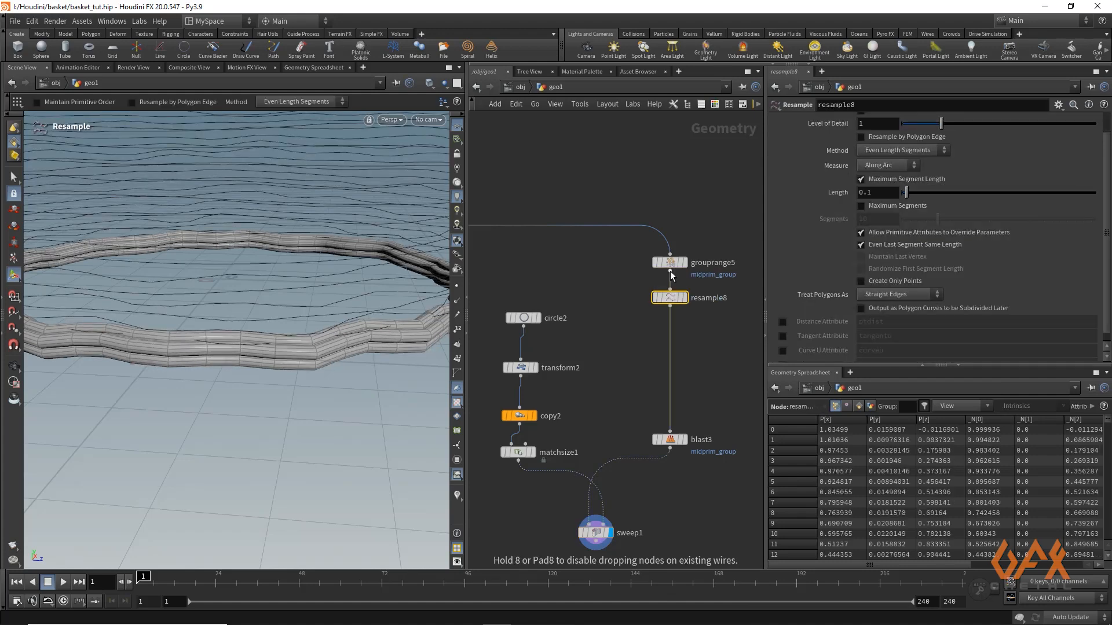
{"action": "left_click", "coordinate": [877, 193]}
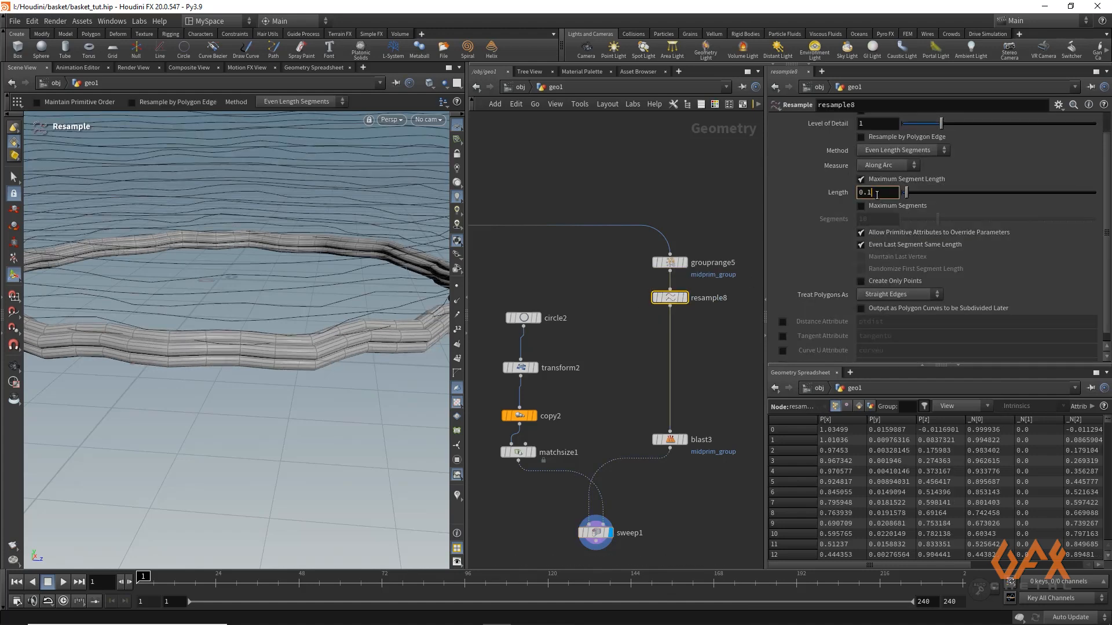
{"action": "left_click", "coordinate": [879, 297]}
{"action": "left_click", "coordinate": [879, 329]}
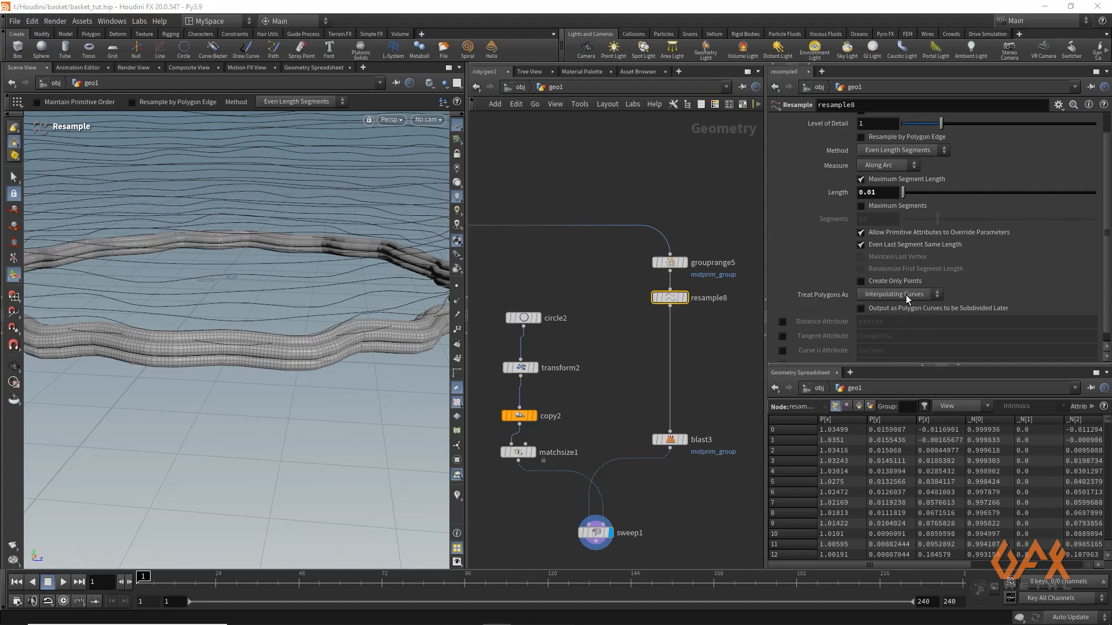
Set Full Twists of sweep1 to 20 and inspect the twisted rope rings from several angles
{"action": "left_click", "coordinate": [595, 531]}
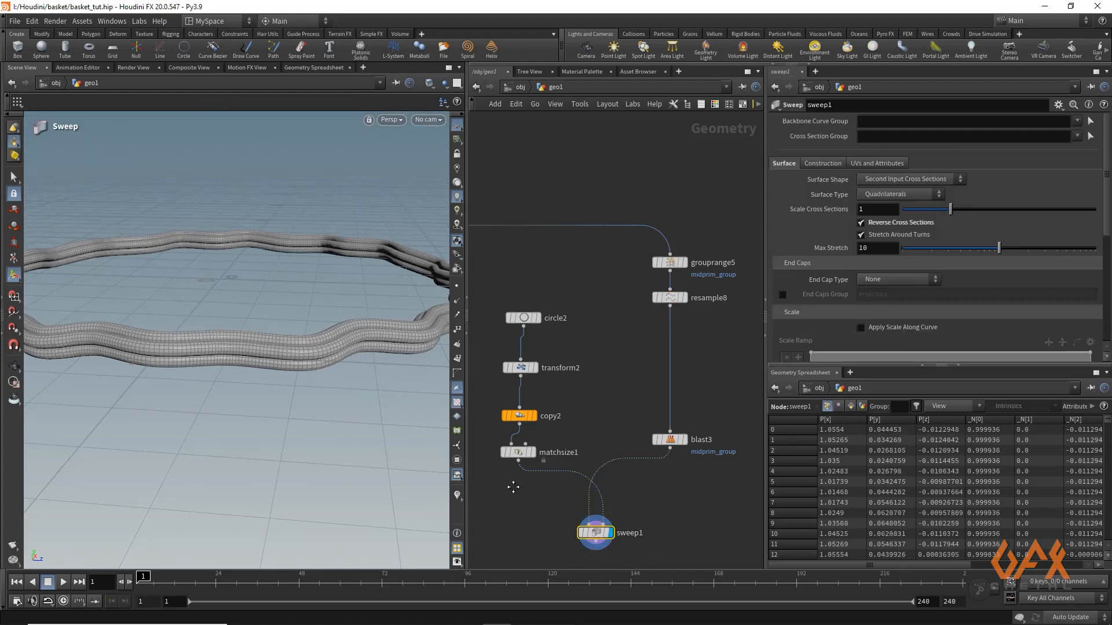
{"action": "middle_click_drag", "start_coordinate": [509, 483], "coordinate": [497, 397]}
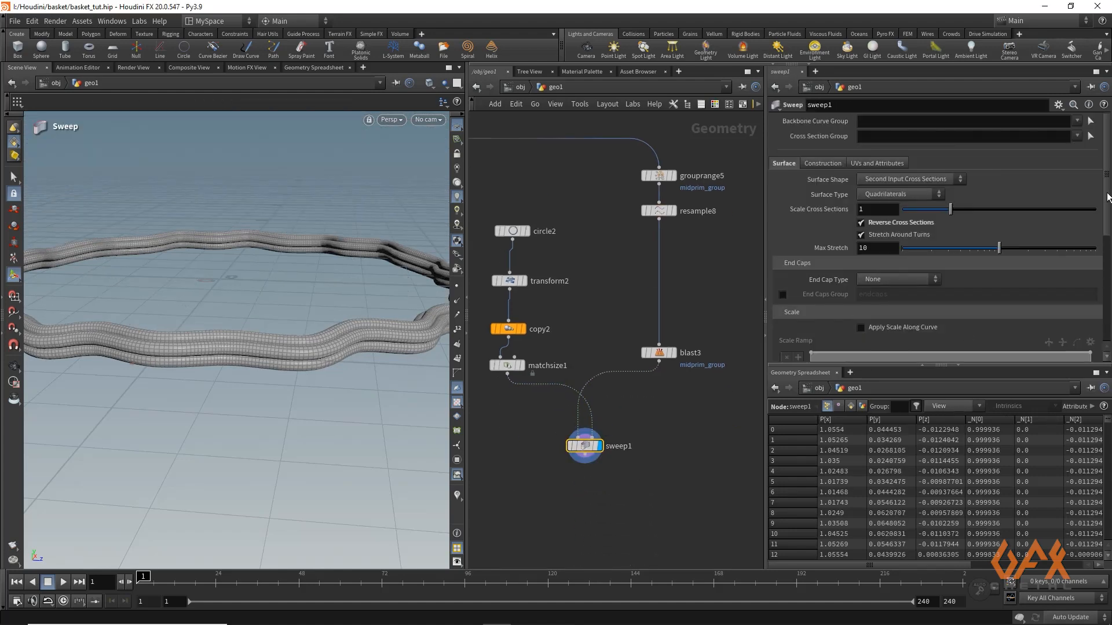
{"action": "left_click_drag", "start_coordinate": [1108, 194], "coordinate": [1110, 293]}
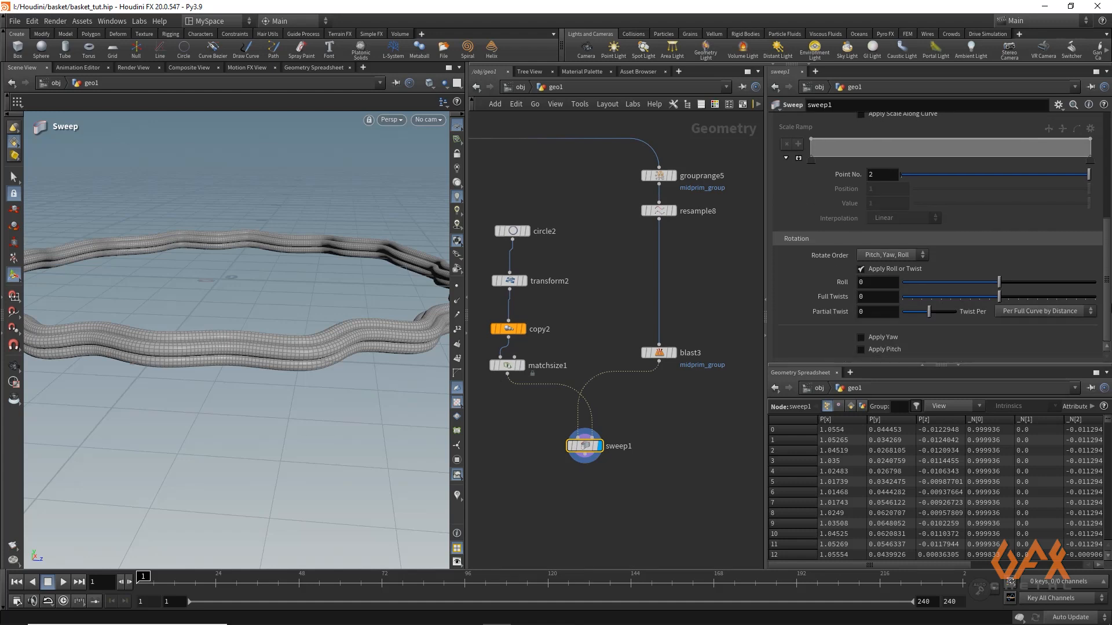
{"action": "left_click", "coordinate": [869, 296]}
{"action": "key", "text": "Return"}
{"action": "right_click_drag", "start_coordinate": [301, 299], "coordinate": [198, 291], "text": "alt"}
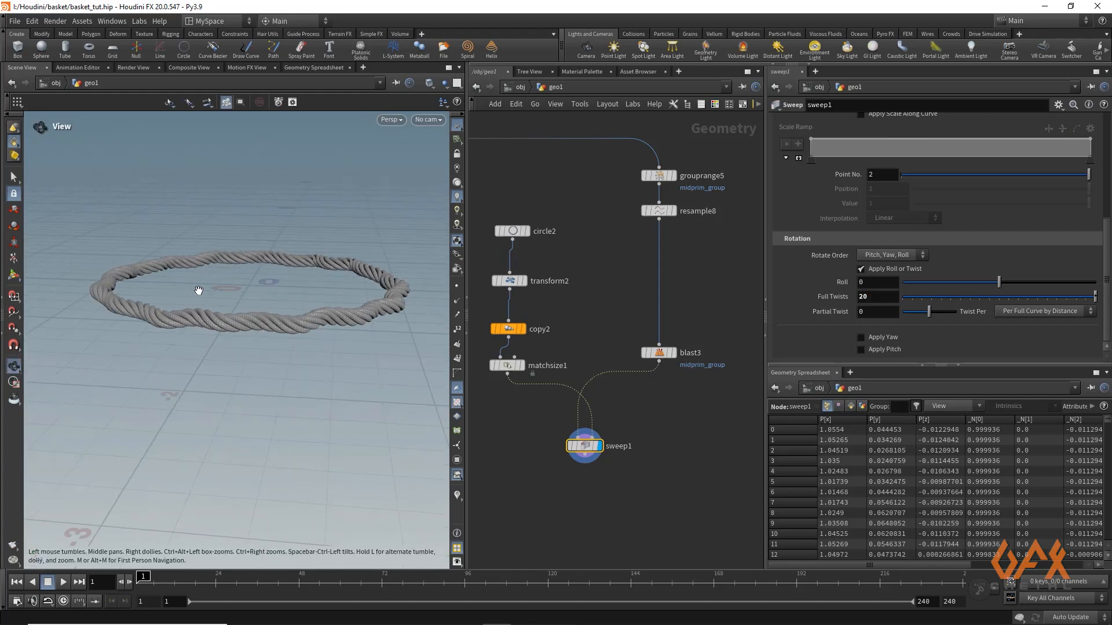
{"action": "left_click_drag", "start_coordinate": [199, 291], "coordinate": [262, 320], "text": "alt"}
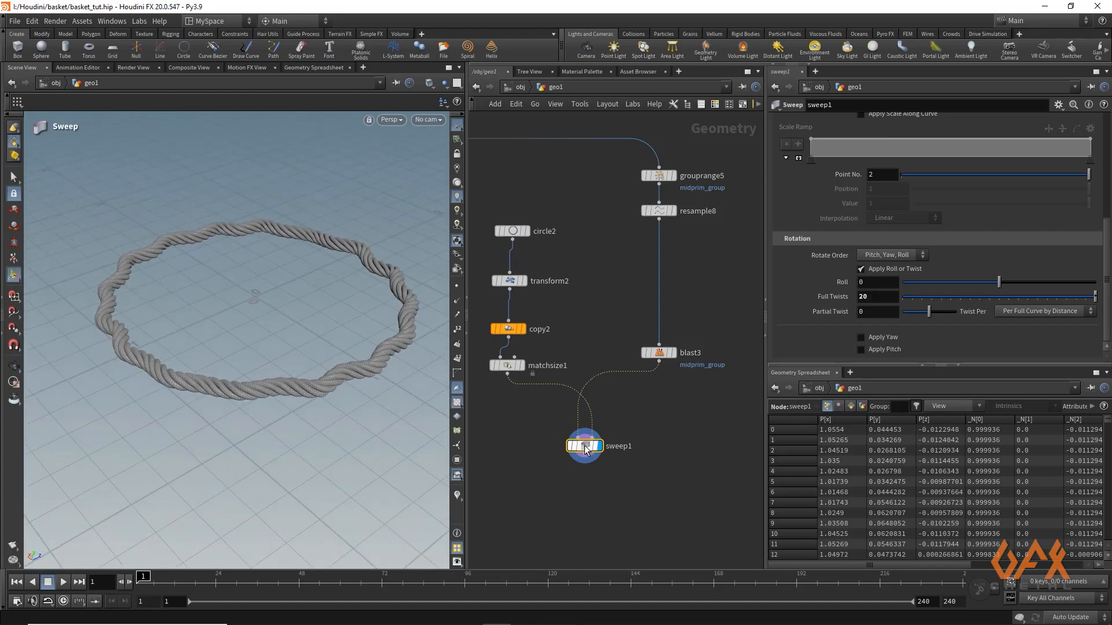
{"action": "right_click_drag", "start_coordinate": [303, 380], "coordinate": [268, 318]}
{"action": "left_click_drag", "start_coordinate": [269, 318], "coordinate": [259, 341]}
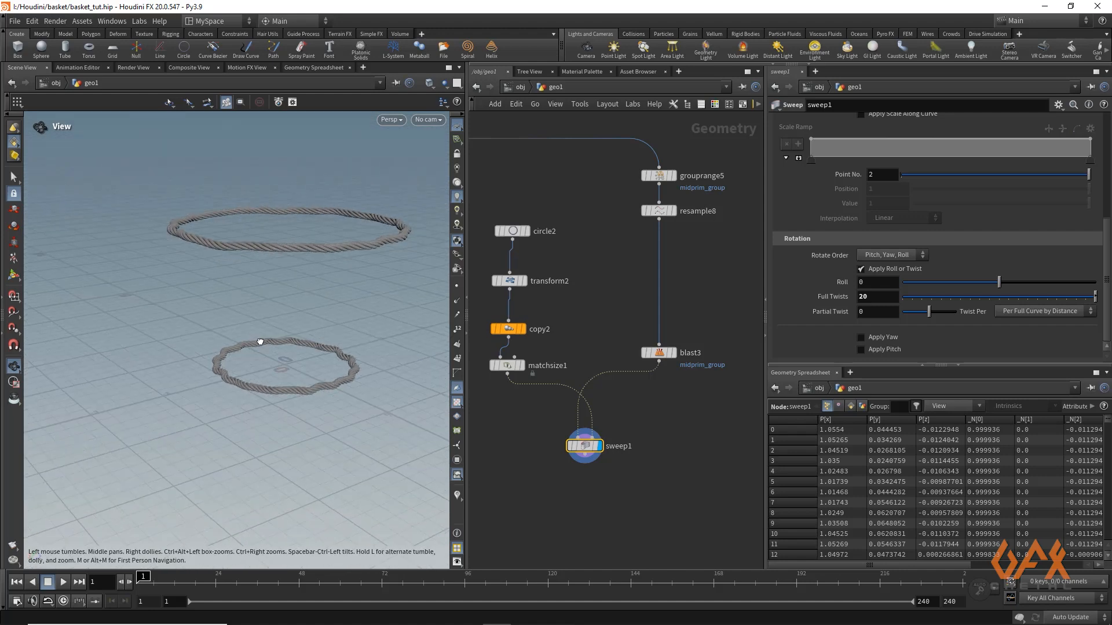
Add a Null node below sweep1 and rename it OUT_rims
{"action": "middle_click_drag", "start_coordinate": [599, 486], "coordinate": [570, 384]}
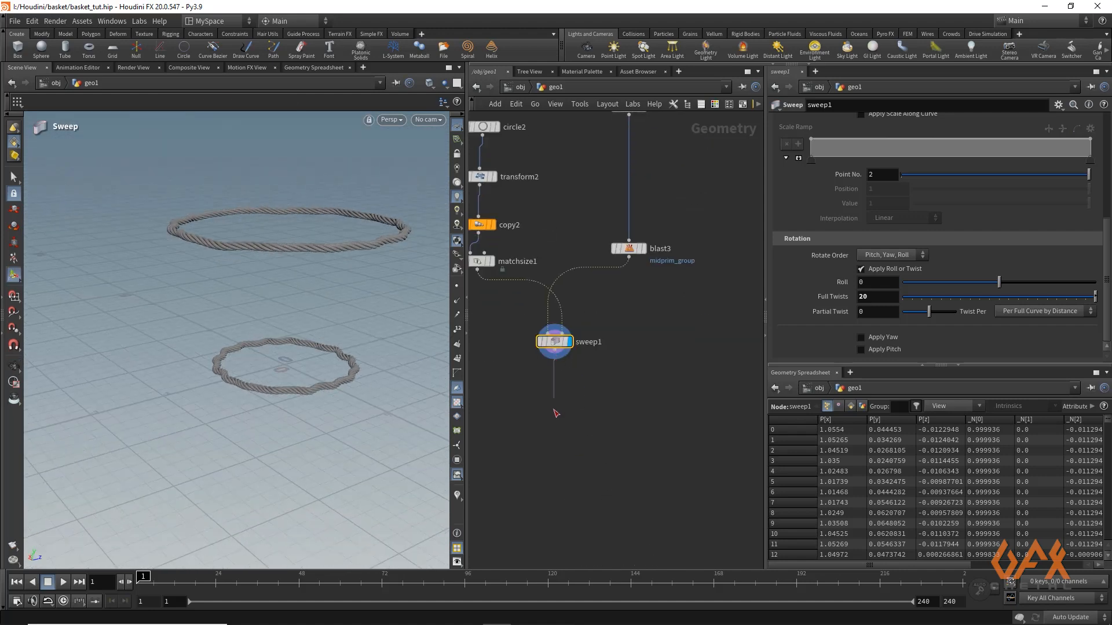
{"action": "left_click", "coordinate": [554, 350]}
{"action": "key", "text": "Tab"}
{"action": "type", "text": "nul"}
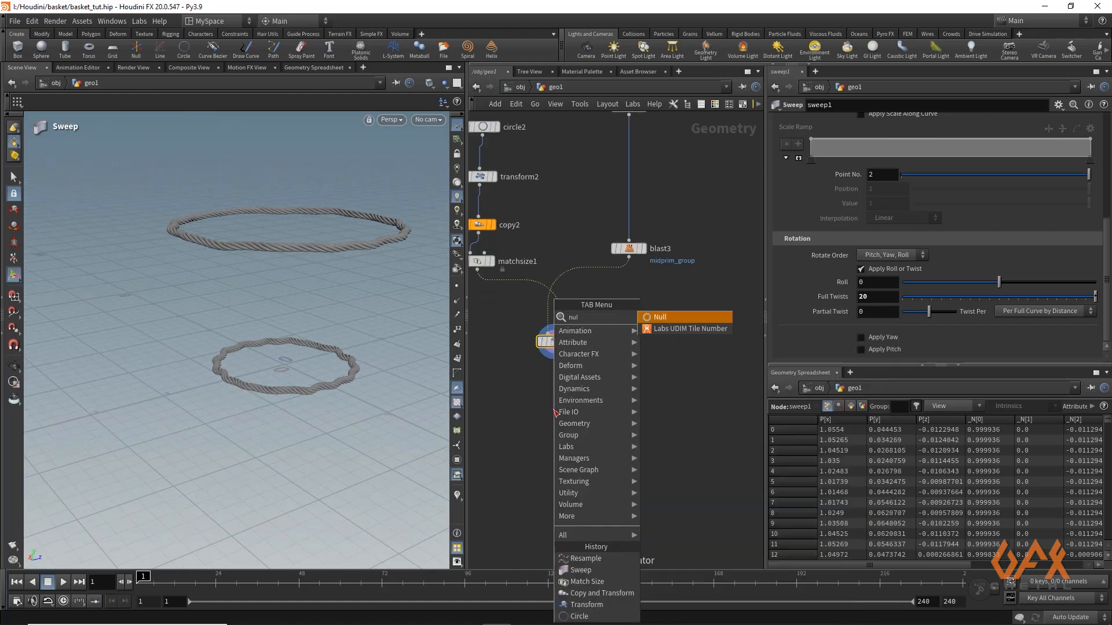
{"action": "key", "text": "Return"}
{"action": "left_click", "coordinate": [555, 411]}
{"action": "left_click", "coordinate": [586, 410]}
{"action": "left_click_drag", "start_coordinate": [590, 410], "coordinate": [533, 411]}
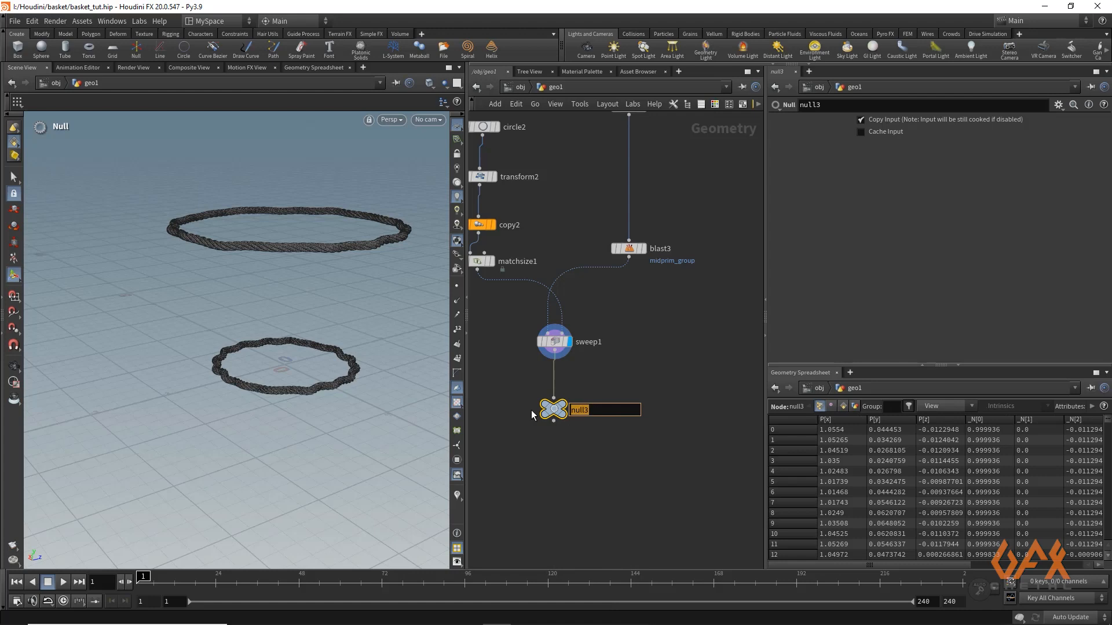
{"action": "type", "text": "OUT_rims"}
{"action": "key", "text": "Return"}
Shift the nine rim nodes away from the neighbouring network box and enclose them in their own network box
{"action": "middle_click_drag", "start_coordinate": [509, 341], "coordinate": [570, 412]}
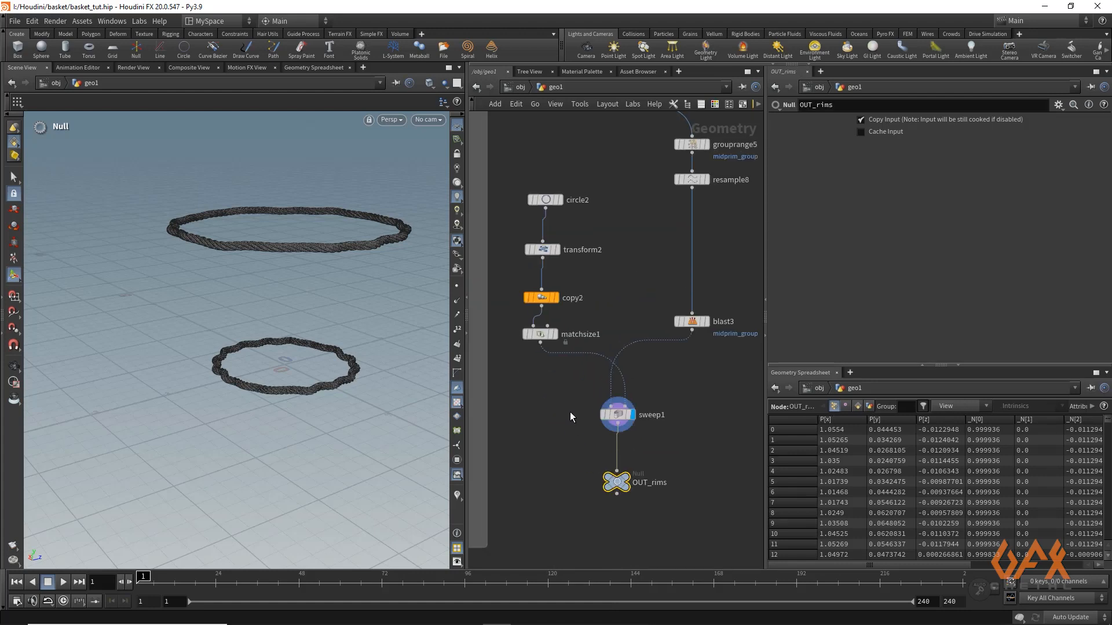
{"action": "scroll", "coordinate": [570, 411], "scroll_direction": "down", "scroll_amount": 3}
{"action": "left_click_drag", "start_coordinate": [558, 296], "coordinate": [557, 286]}
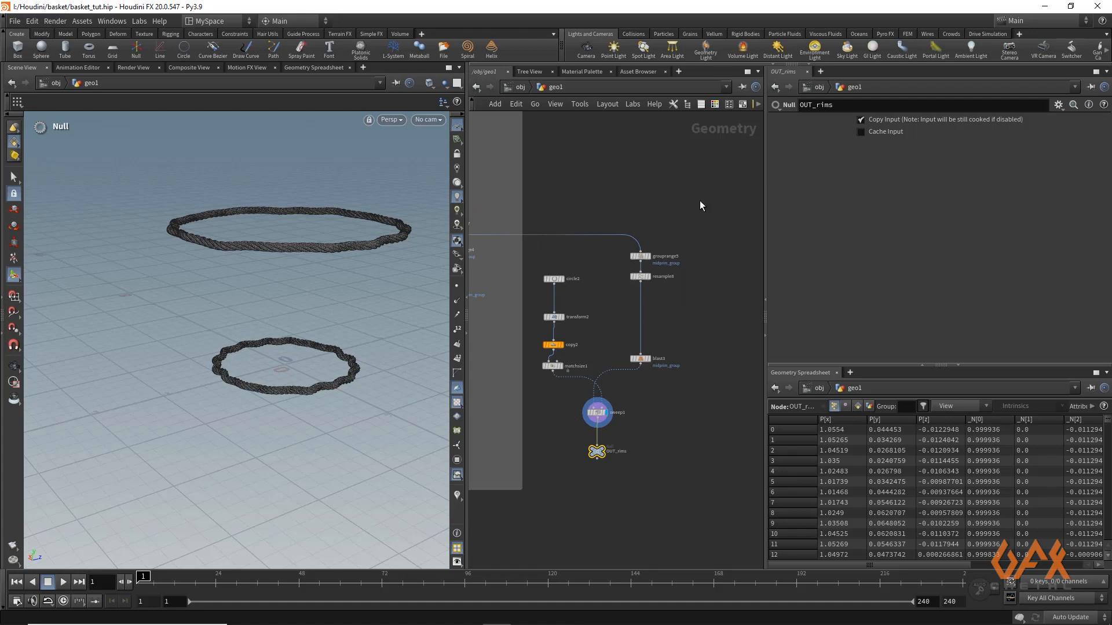
{"action": "left_click_drag", "start_coordinate": [701, 203], "coordinate": [537, 492]}
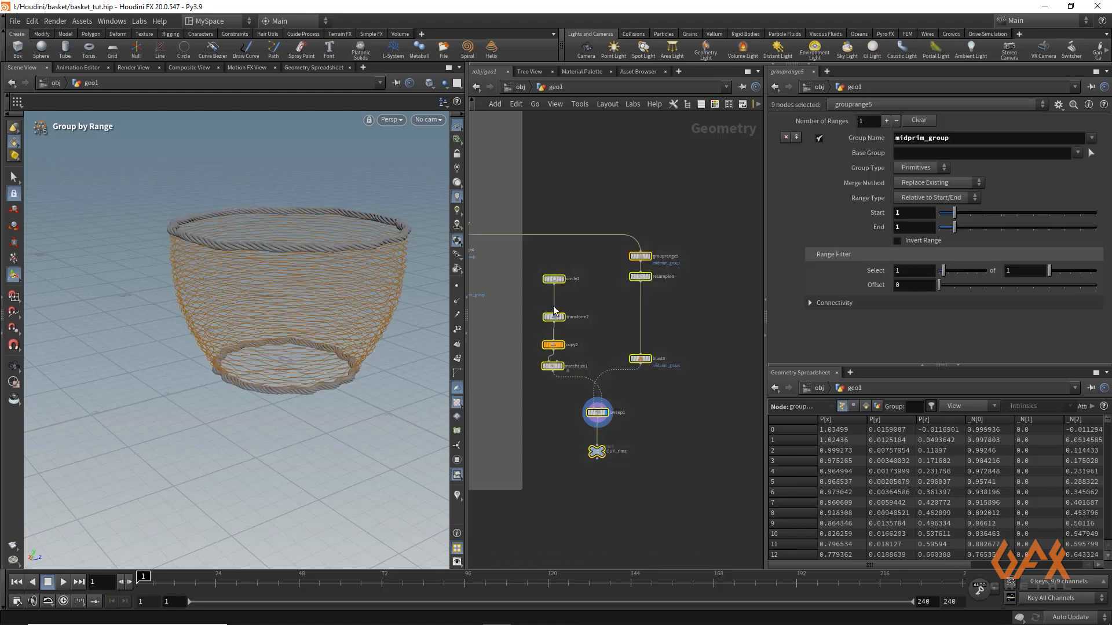
{"action": "left_click_drag", "start_coordinate": [552, 280], "coordinate": [587, 282]}
{"action": "key", "text": "shift+o"}
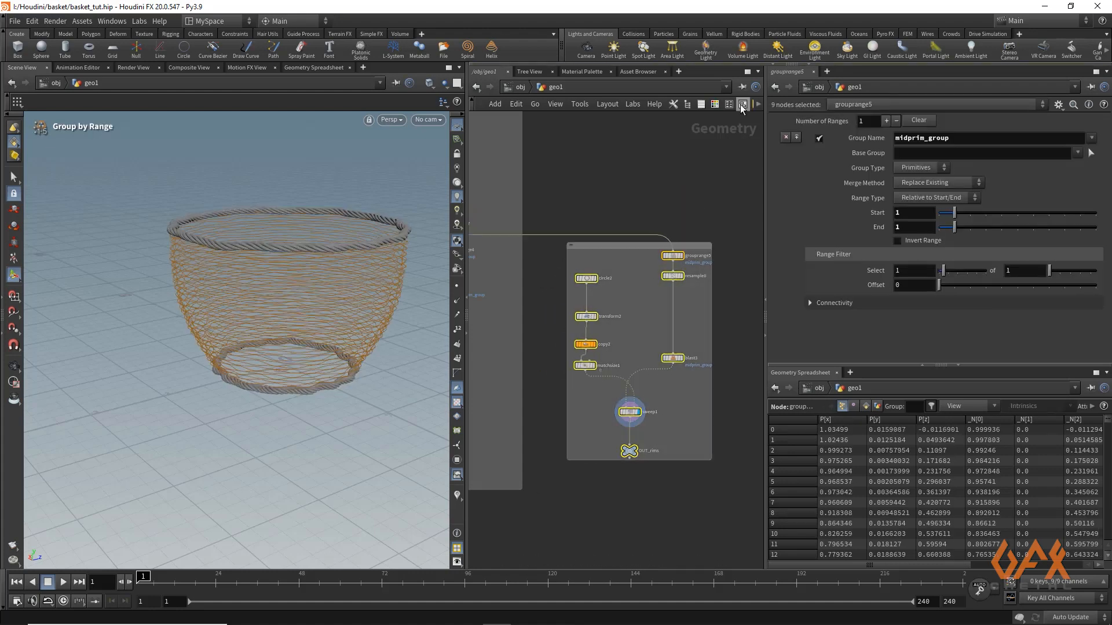
Place a Merge node in the empty area below the network boxes
{"action": "middle_click_drag", "start_coordinate": [623, 472], "coordinate": [676, 359]}
{"action": "scroll", "coordinate": [545, 451], "scroll_direction": "down", "scroll_amount": 2}
{"action": "middle_click_drag", "start_coordinate": [544, 451], "coordinate": [662, 386]}
{"action": "scroll", "coordinate": [544, 425], "scroll_direction": "down", "scroll_amount": 3}
{"action": "middle_click_drag", "start_coordinate": [543, 426], "coordinate": [628, 390]}
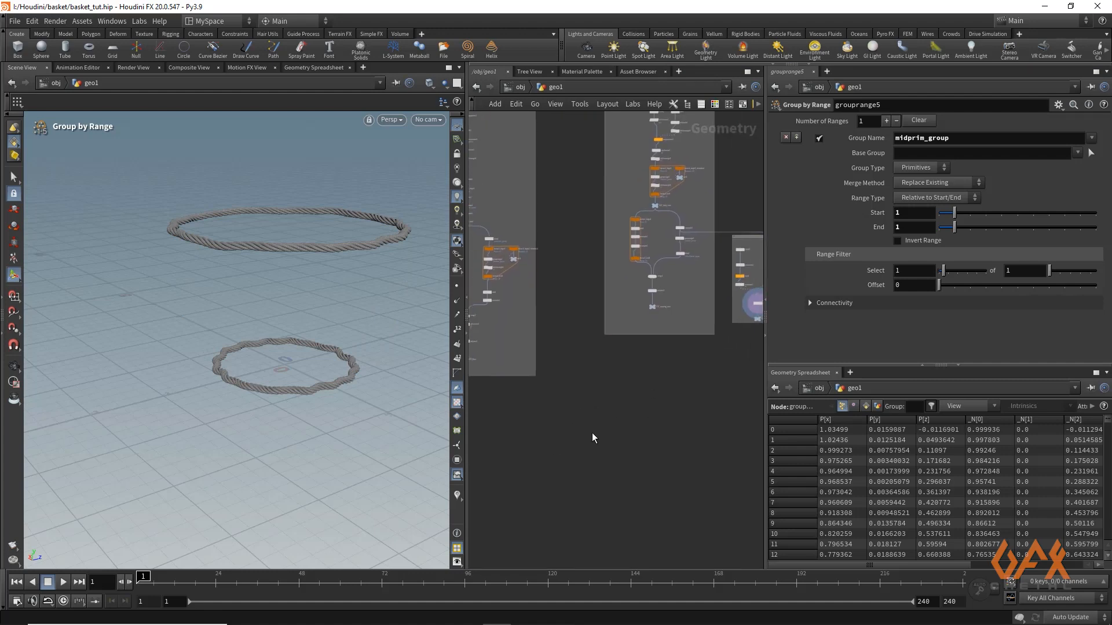
{"action": "key", "text": "Tab"}
{"action": "type", "text": "merge"}
{"action": "key", "text": "Return"}
{"action": "left_click", "coordinate": [592, 434]}
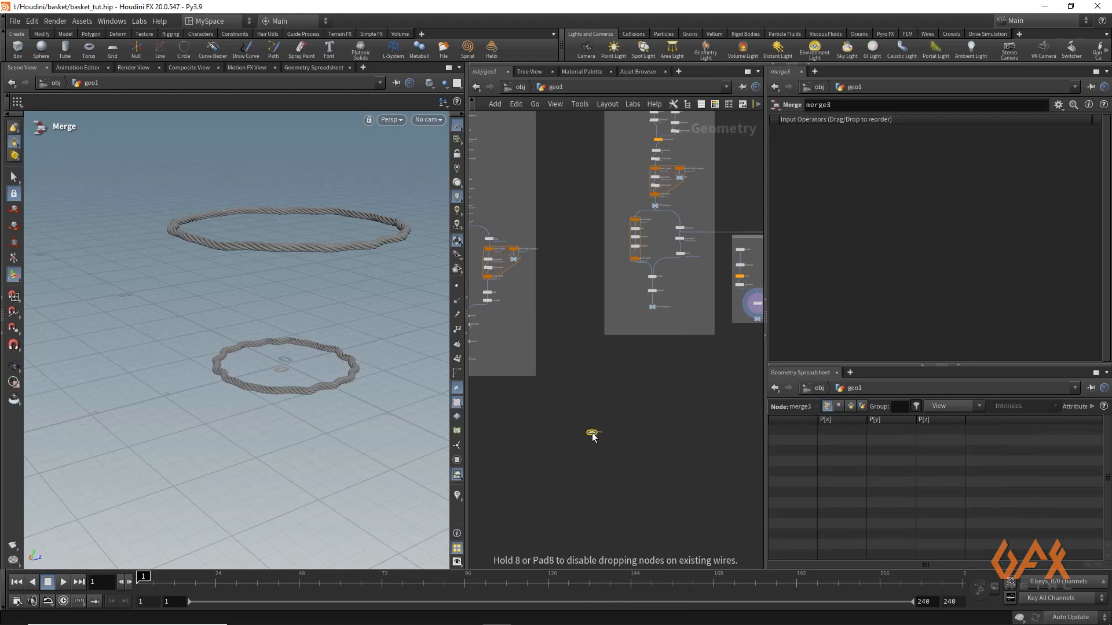
Wire OUT_Base, OUT_weaving_cane and OUT_rims into merge3 and display the merged basket
{"action": "middle_click_drag", "start_coordinate": [572, 391], "coordinate": [615, 366]}
{"action": "scroll", "coordinate": [513, 351], "scroll_direction": "up", "scroll_amount": 3}
{"action": "left_click_drag", "start_coordinate": [506, 326], "coordinate": [714, 449]}
{"action": "middle_click_drag", "start_coordinate": [694, 323], "coordinate": [521, 294]}
{"action": "scroll", "coordinate": [521, 295], "scroll_direction": "up", "scroll_amount": 3}
{"action": "left_click_drag", "start_coordinate": [718, 163], "coordinate": [585, 450]}
{"action": "middle_click_drag", "start_coordinate": [631, 371], "coordinate": [517, 366]}
{"action": "scroll", "coordinate": [631, 336], "scroll_direction": "down", "scroll_amount": 2}
{"action": "middle_click_drag", "start_coordinate": [631, 335], "coordinate": [487, 328]}
{"action": "left_click_drag", "start_coordinate": [702, 186], "coordinate": [593, 333]}
{"action": "middle_click_drag", "start_coordinate": [594, 333], "coordinate": [830, 214]}
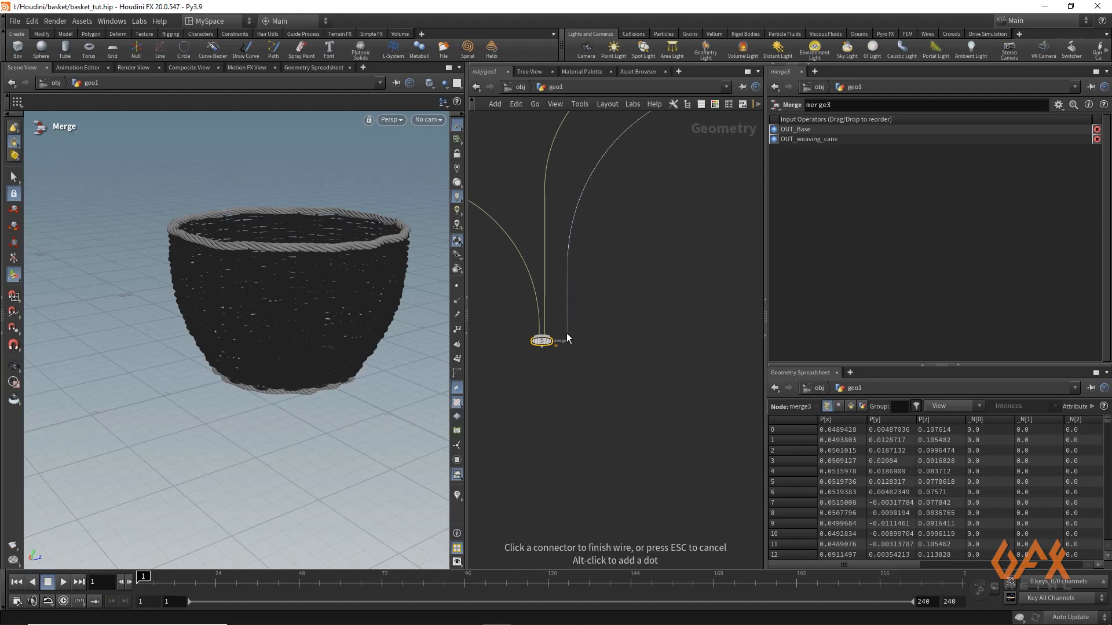
{"action": "left_click", "coordinate": [550, 346]}
{"action": "left_click", "coordinate": [554, 331]}
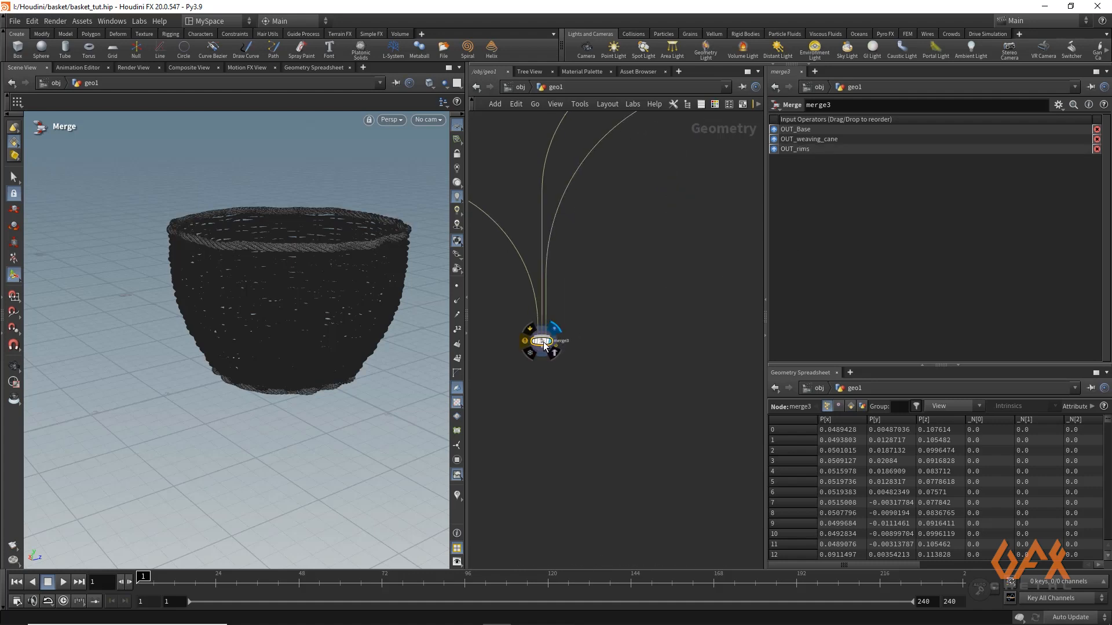
Add a Match Size node below merge3, display it and set Justify Y to Min so the basket sits on the ground
{"action": "right_click_drag", "start_coordinate": [225, 268], "coordinate": [212, 313], "text": "alt"}
{"action": "left_click_drag", "start_coordinate": [212, 312], "coordinate": [245, 313]}
{"action": "right_click_drag", "start_coordinate": [245, 313], "coordinate": [287, 357]}
{"action": "left_click_drag", "start_coordinate": [288, 356], "coordinate": [305, 410]}
{"action": "right_click_drag", "start_coordinate": [305, 410], "coordinate": [400, 399]}
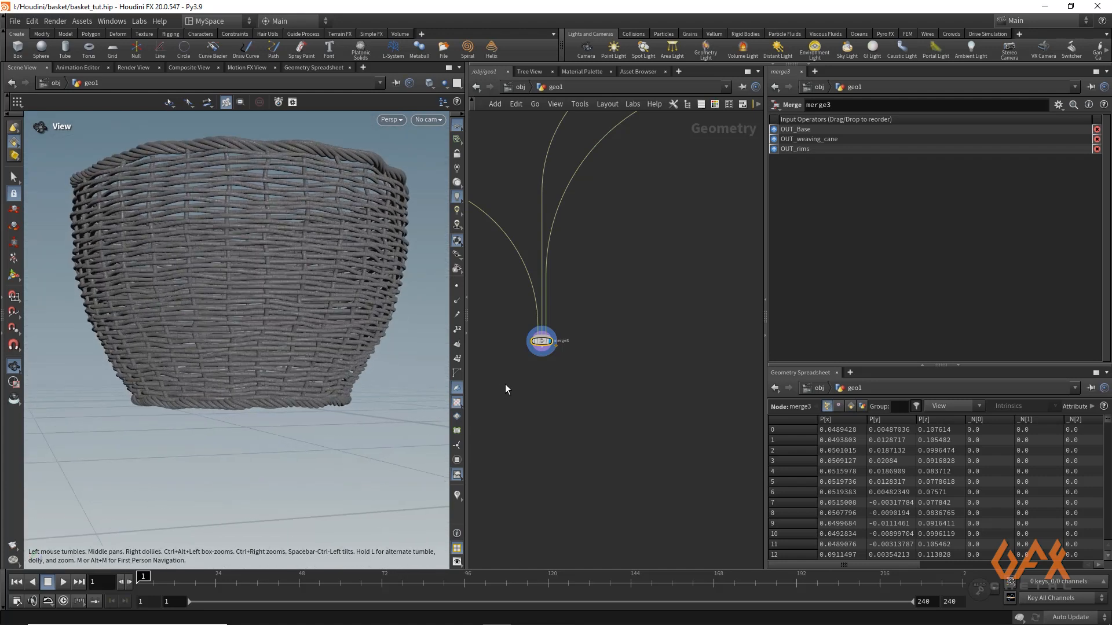
{"action": "left_click", "coordinate": [542, 355]}
{"action": "left_click", "coordinate": [544, 375]}
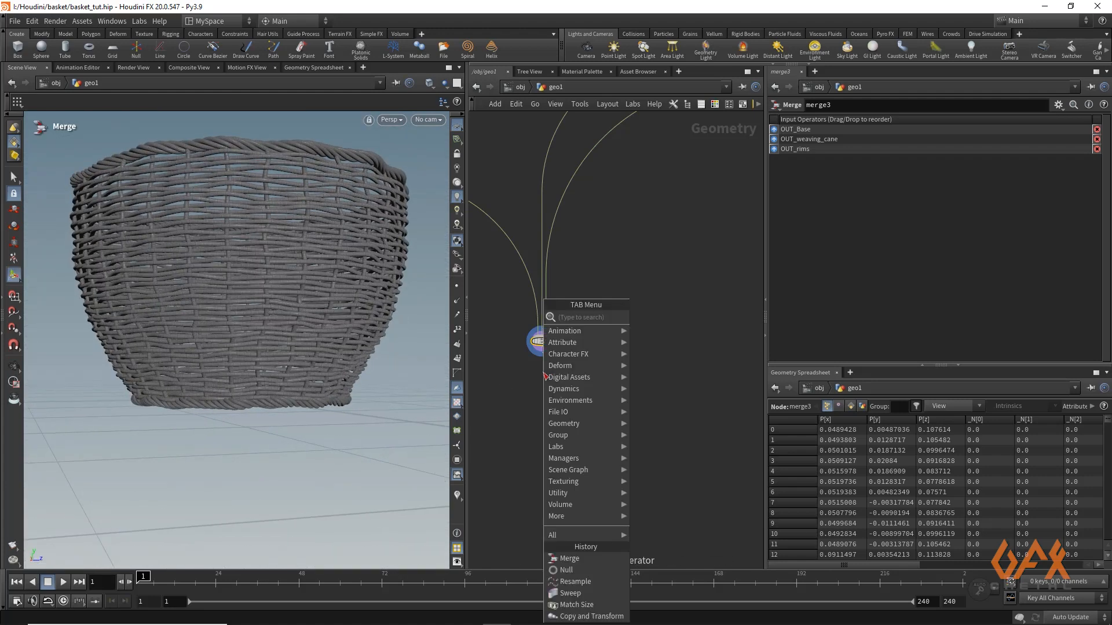
{"action": "type", "text": "matchs"}
{"action": "key", "text": "Return"}
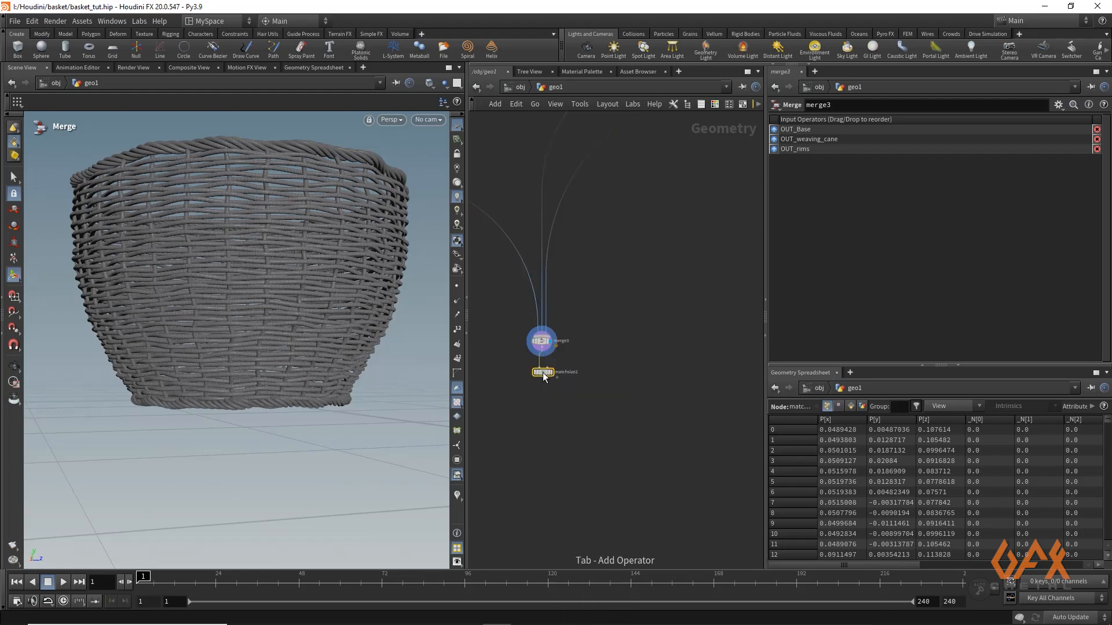
{"action": "left_click", "coordinate": [544, 373]}
{"action": "left_click", "coordinate": [551, 375]}
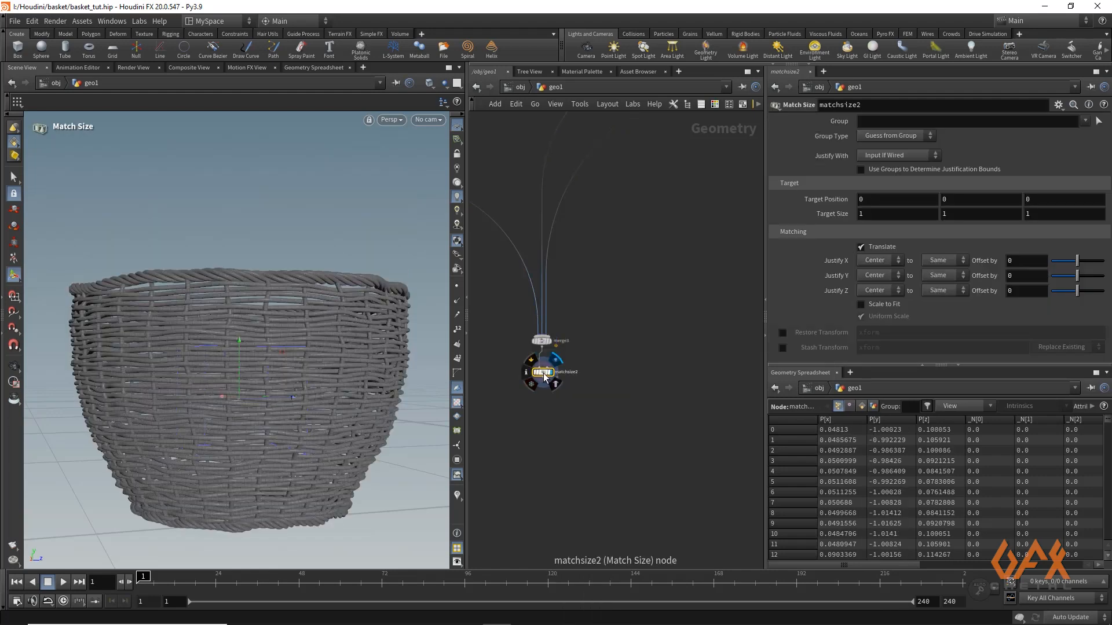
{"action": "left_click", "coordinate": [868, 284]}
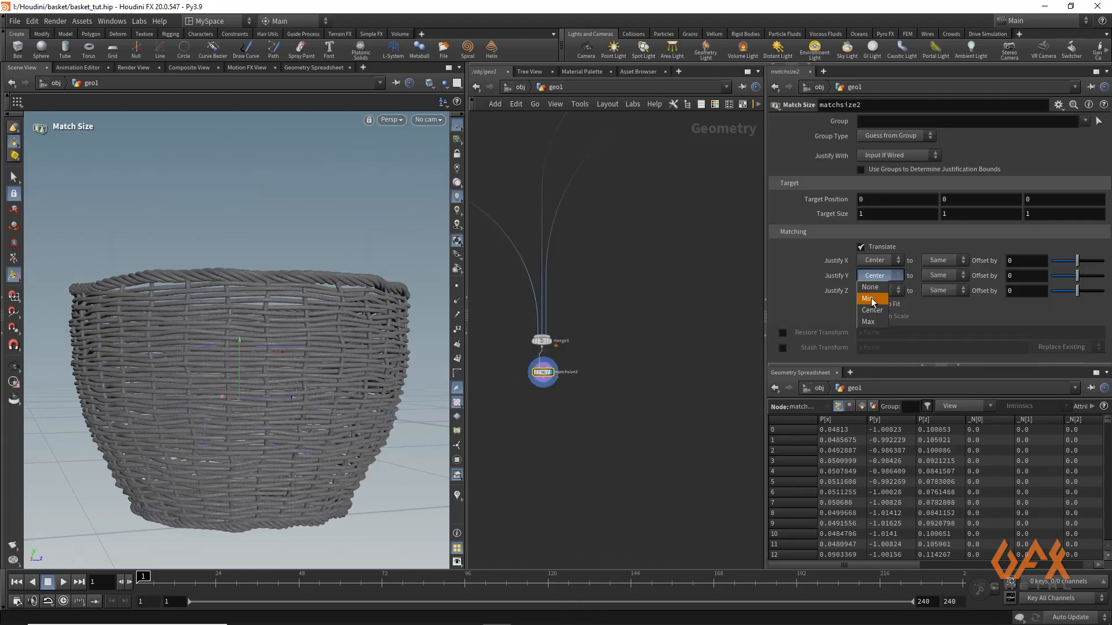
{"action": "left_click", "coordinate": [873, 299]}
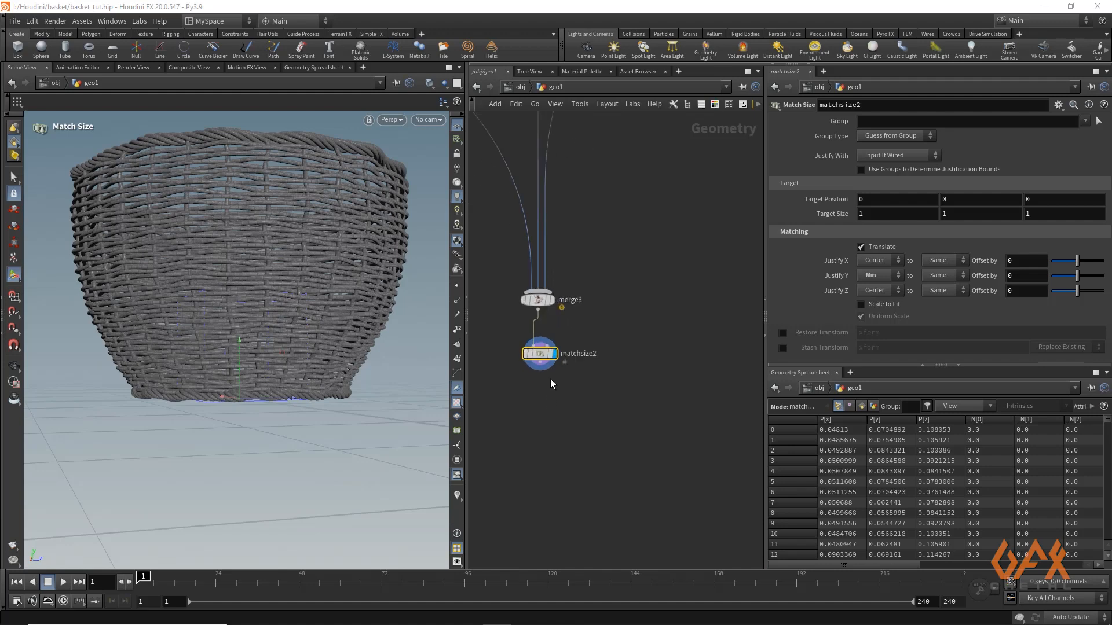
Add a Null node named OUT_basket below matchsize2 and move it further down the branch
{"action": "left_click", "coordinate": [543, 381]}
{"action": "key", "text": "Tab"}
{"action": "type", "text": "null"}
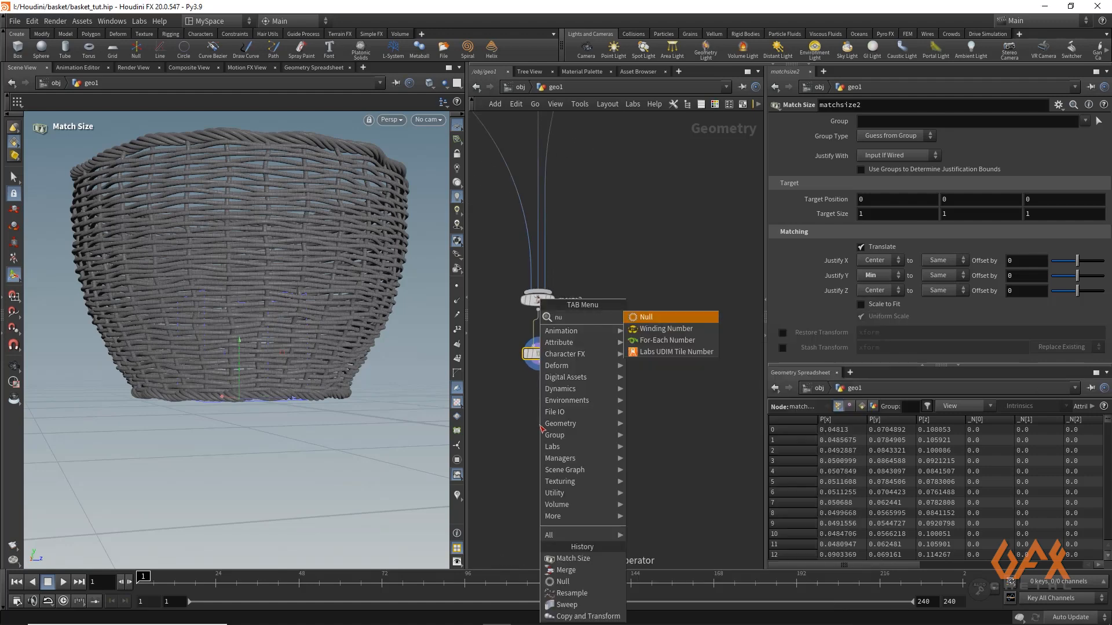
{"action": "key", "text": "Return"}
{"action": "double_click", "coordinate": [559, 425]}
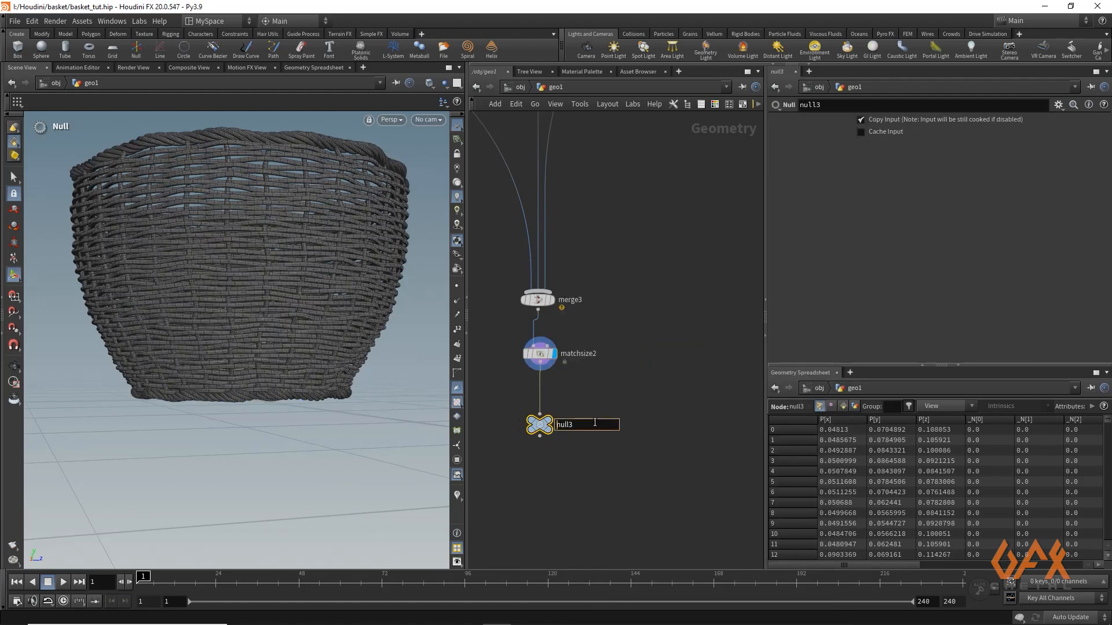
{"action": "type", "text": "OUT_basket"}
{"action": "key", "text": "Return"}
{"action": "left_click", "coordinate": [534, 467]}
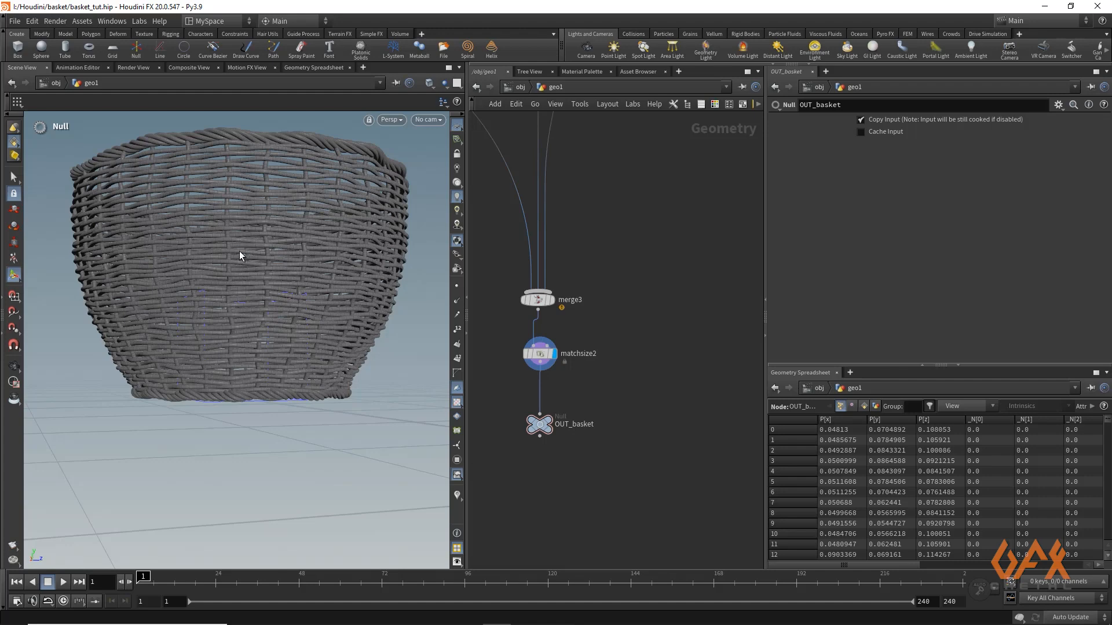
{"action": "middle_click_drag", "start_coordinate": [540, 474], "coordinate": [542, 421]}
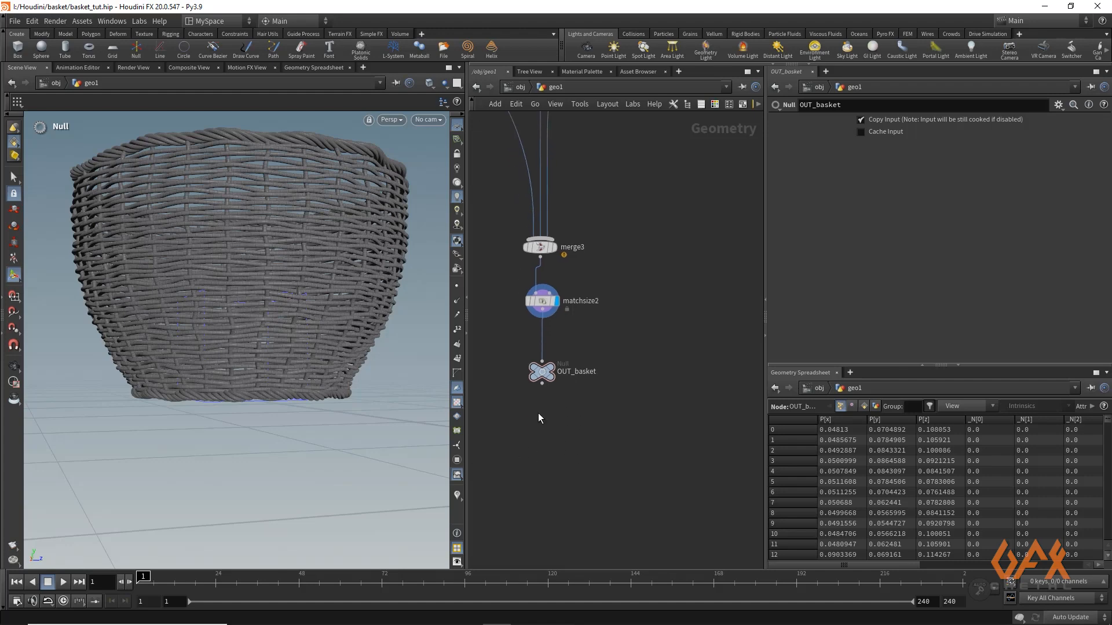
{"action": "left_click_drag", "start_coordinate": [539, 372], "coordinate": [539, 434]}
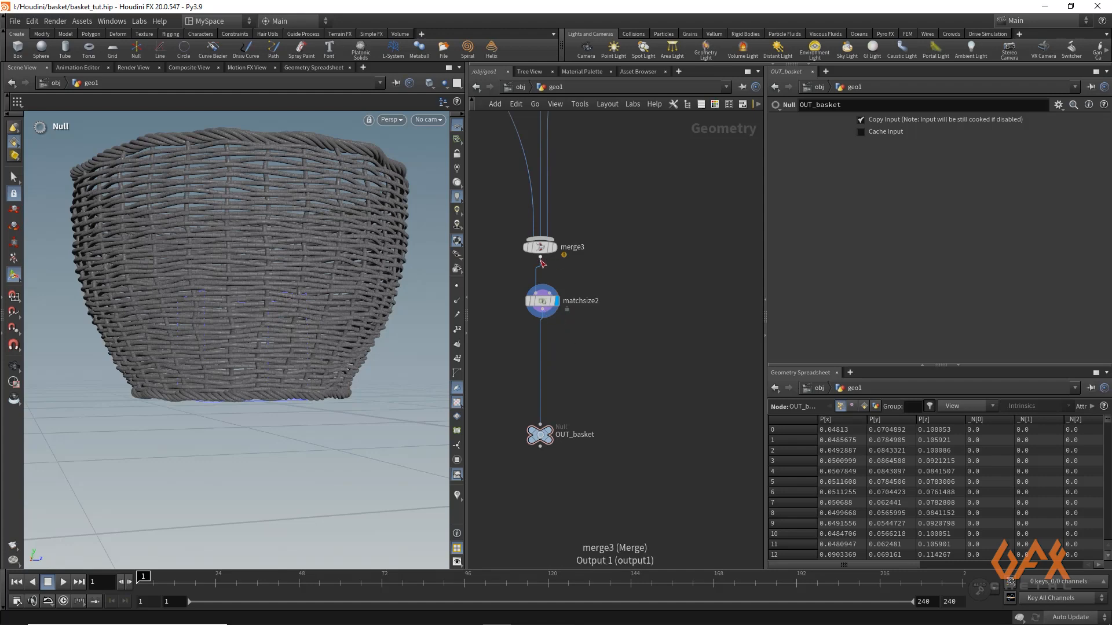
Branch a Transform node off merge3, beside matchsize2, and display it
{"action": "left_click_drag", "start_coordinate": [541, 259], "coordinate": [657, 272]}
{"action": "key", "text": "Tab"}
{"action": "type", "text": "tran"}
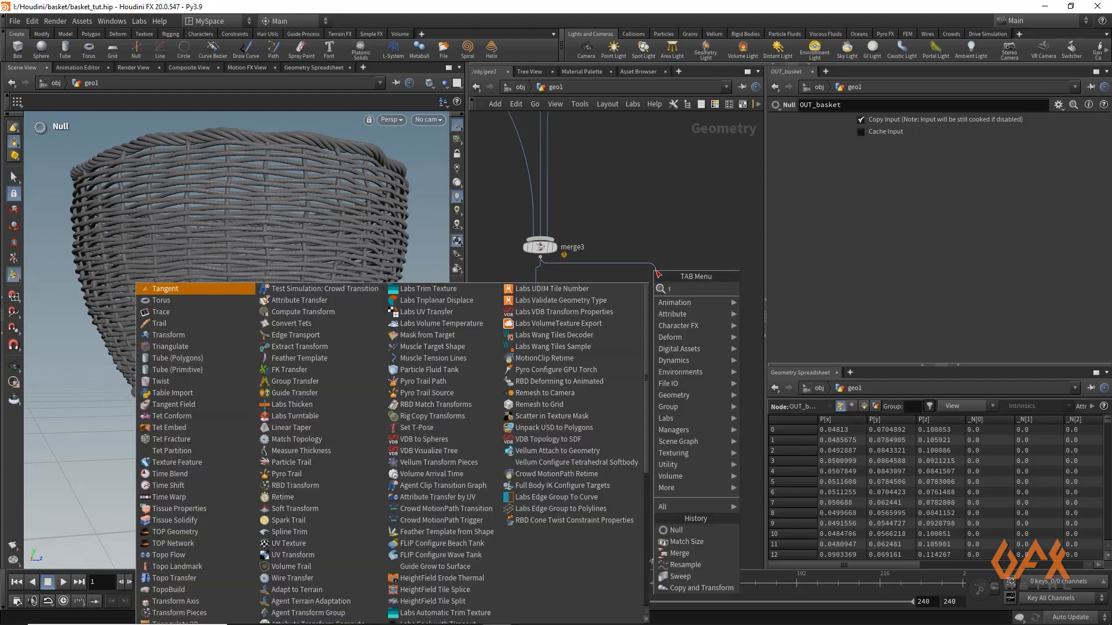
{"action": "key", "text": "Return"}
{"action": "left_click", "coordinate": [656, 280]}
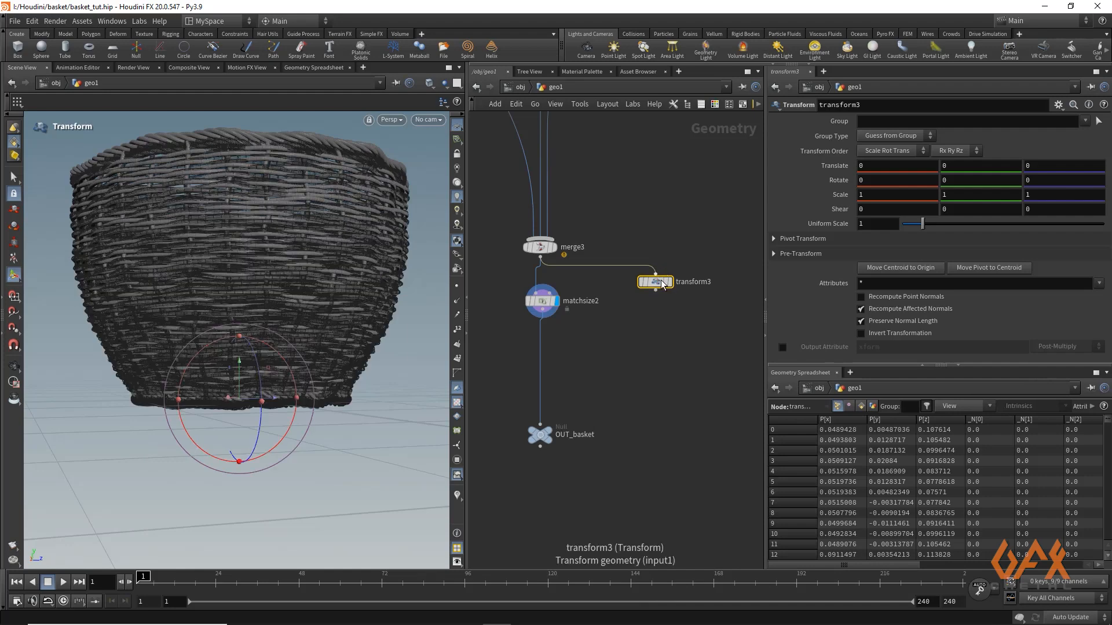
{"action": "left_click", "coordinate": [670, 282]}
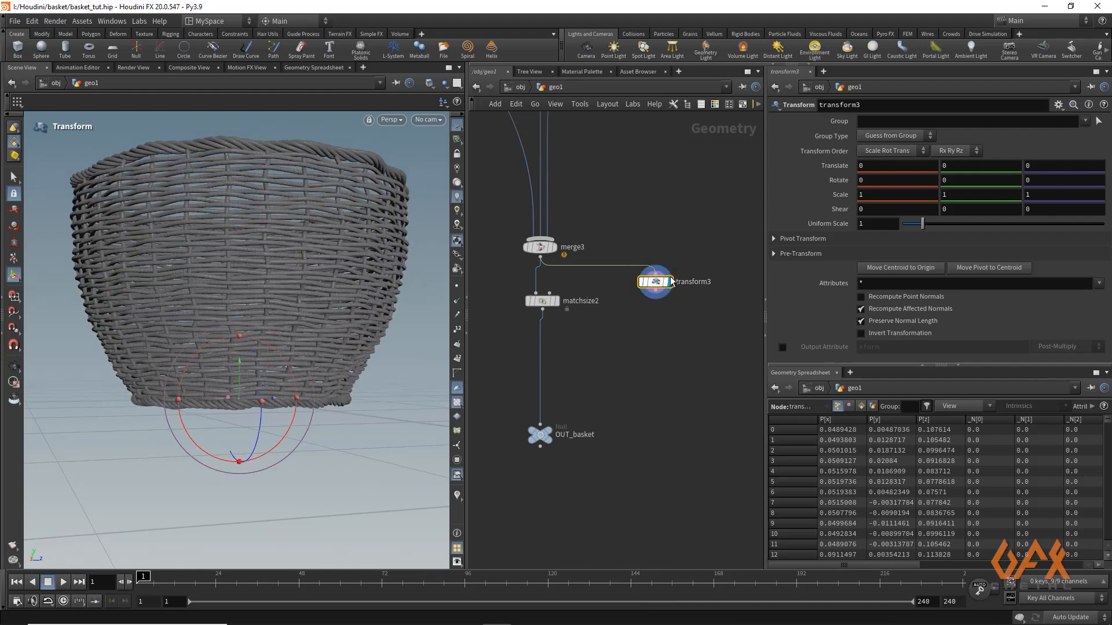
Set transform3's X rotation to 180 and place a displayed copy of matchsize2 below it to ground the inverted basket
{"action": "left_click", "coordinate": [876, 179]}
{"action": "key", "text": "Return"}
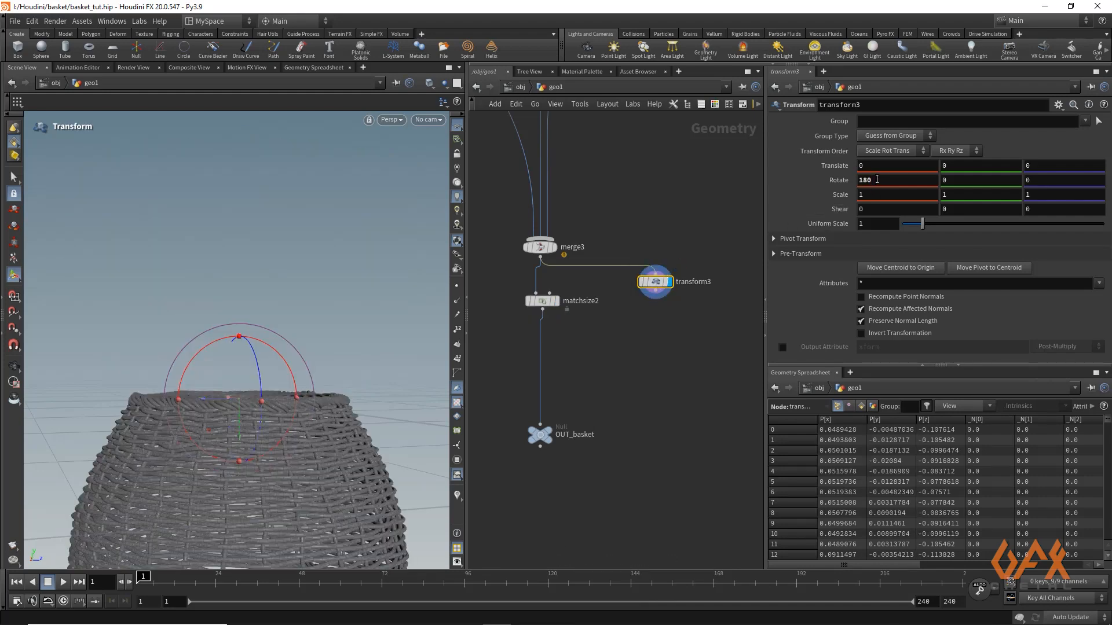
{"action": "left_click_drag", "start_coordinate": [541, 300], "coordinate": [662, 350], "text": "alt"}
Add a Transform node below matchsize3 and display it
{"action": "left_click_drag", "start_coordinate": [655, 291], "coordinate": [658, 388]}
{"action": "key", "text": "Tab"}
{"action": "type", "text": "tran"}
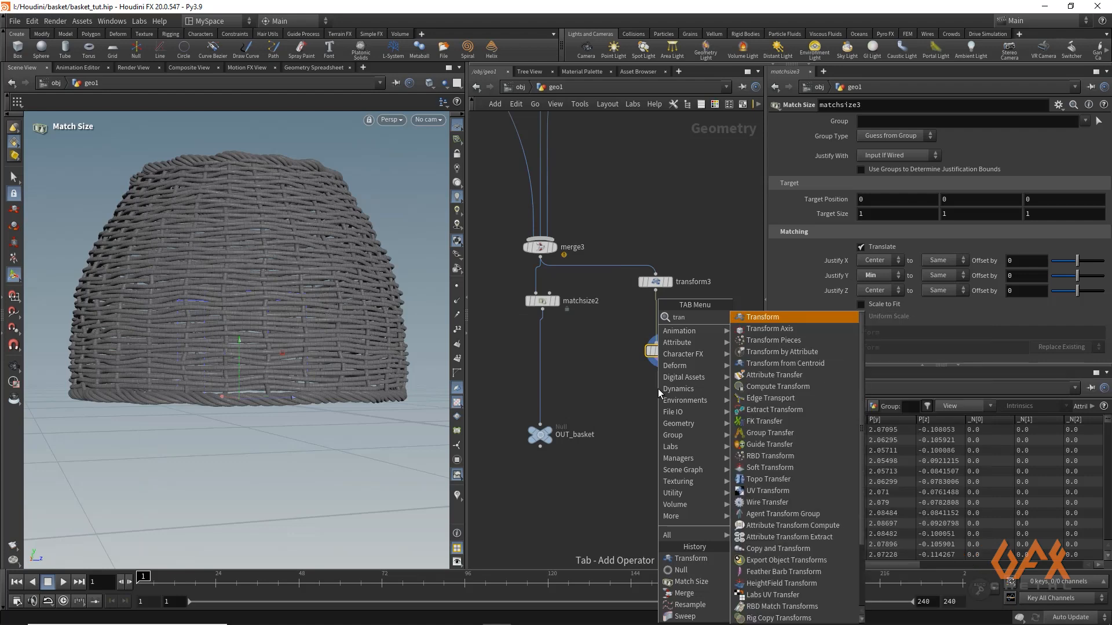
{"action": "key", "text": "Return"}
{"action": "key", "text": "r"}
{"action": "left_click", "coordinate": [656, 388]}
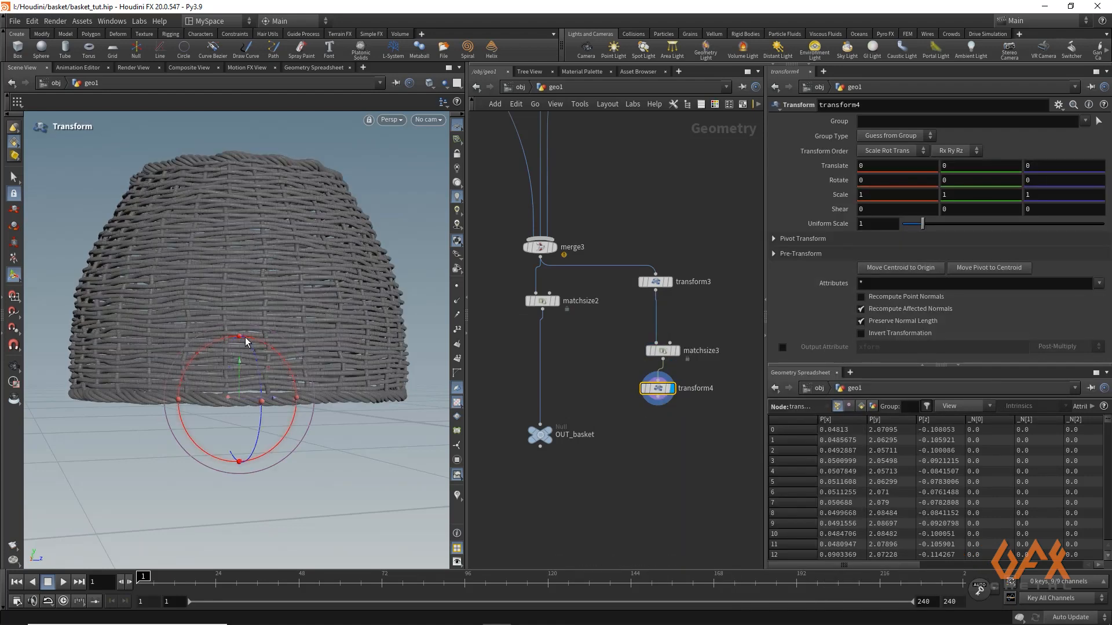
Move the inverted basket along X with transform4 to a translation of about -3.17, clear of the upright basket
{"action": "key", "text": "Escape"}
{"action": "left_click_drag", "start_coordinate": [179, 278], "coordinate": [280, 354]}
{"action": "key", "text": "Return"}
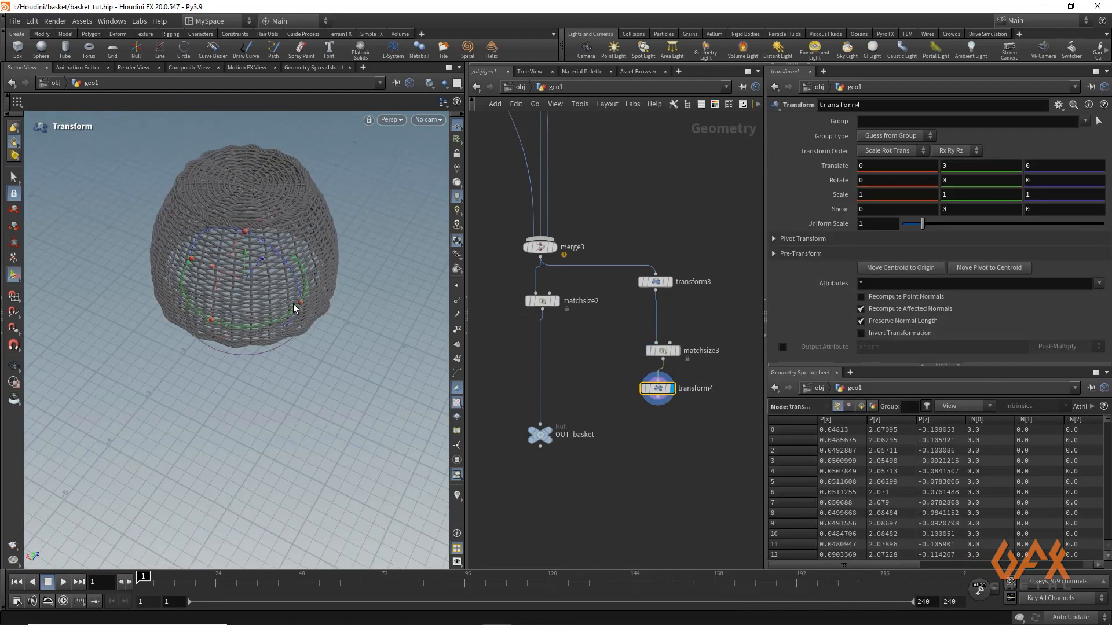
{"action": "left_click_drag", "start_coordinate": [211, 271], "coordinate": [385, 346]}
Insert a Merge node above OUT_basket, wire matchsize2 and transform4 into it, and display both baskets together
{"action": "left_click_drag", "start_coordinate": [541, 437], "coordinate": [543, 502]}
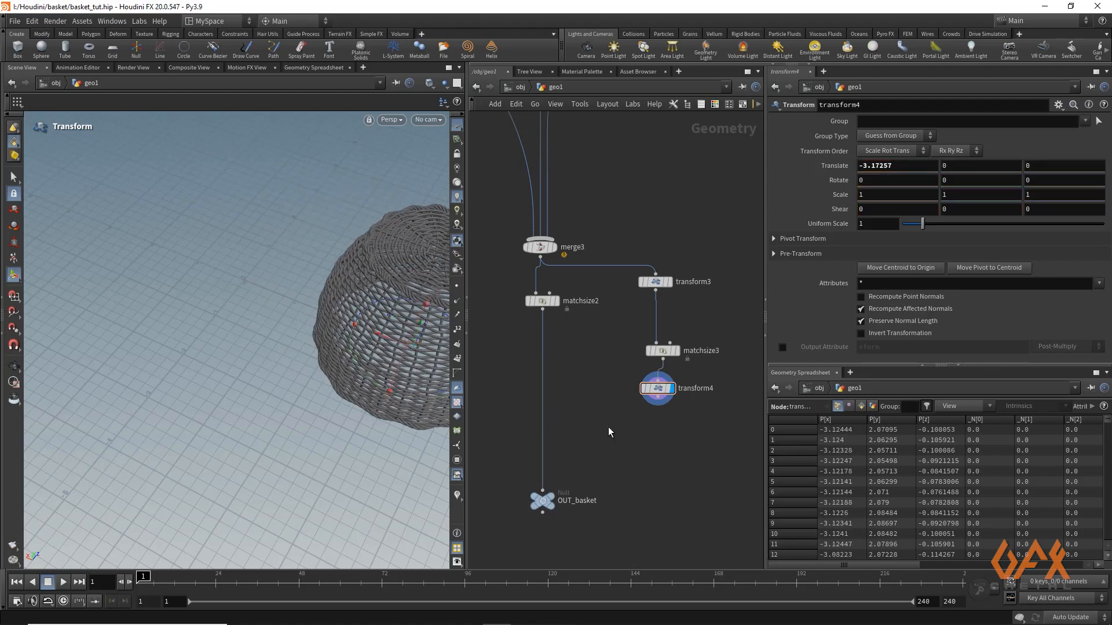
{"action": "key", "text": "Tab"}
{"action": "type", "text": "mer"}
{"action": "key", "text": "Return"}
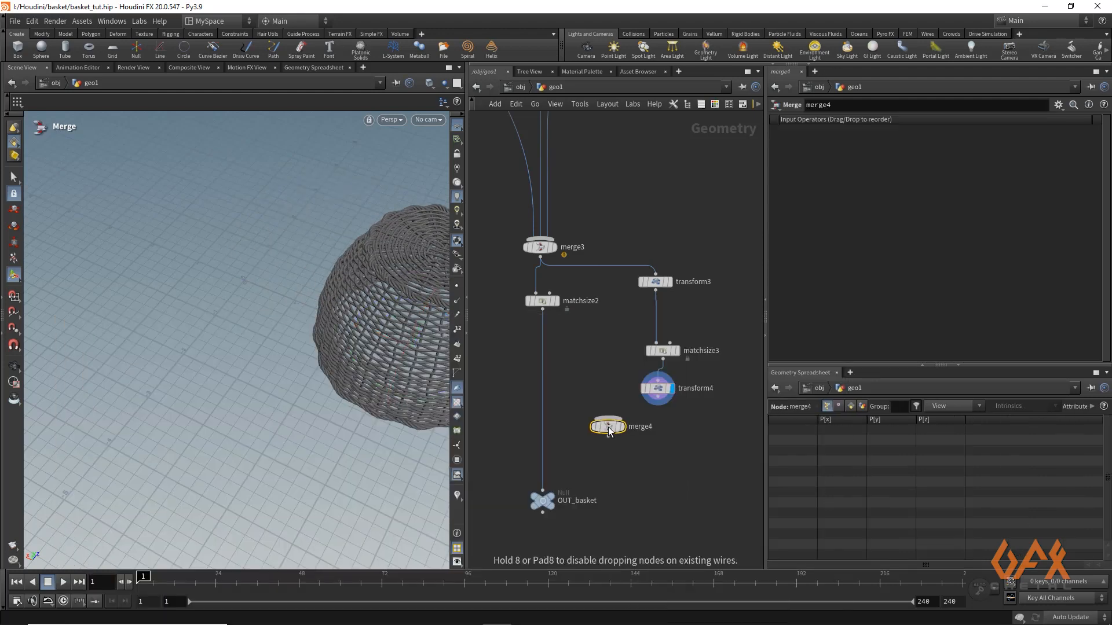
{"action": "left_click", "coordinate": [549, 434]}
{"action": "left_click", "coordinate": [657, 406]}
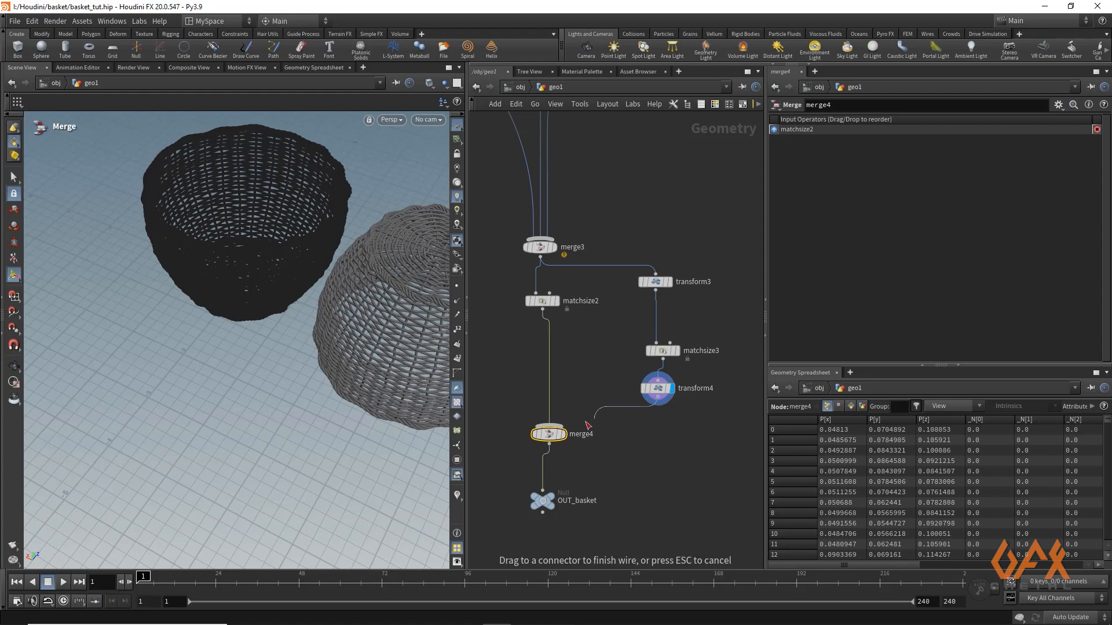
{"action": "left_click", "coordinate": [566, 438]}
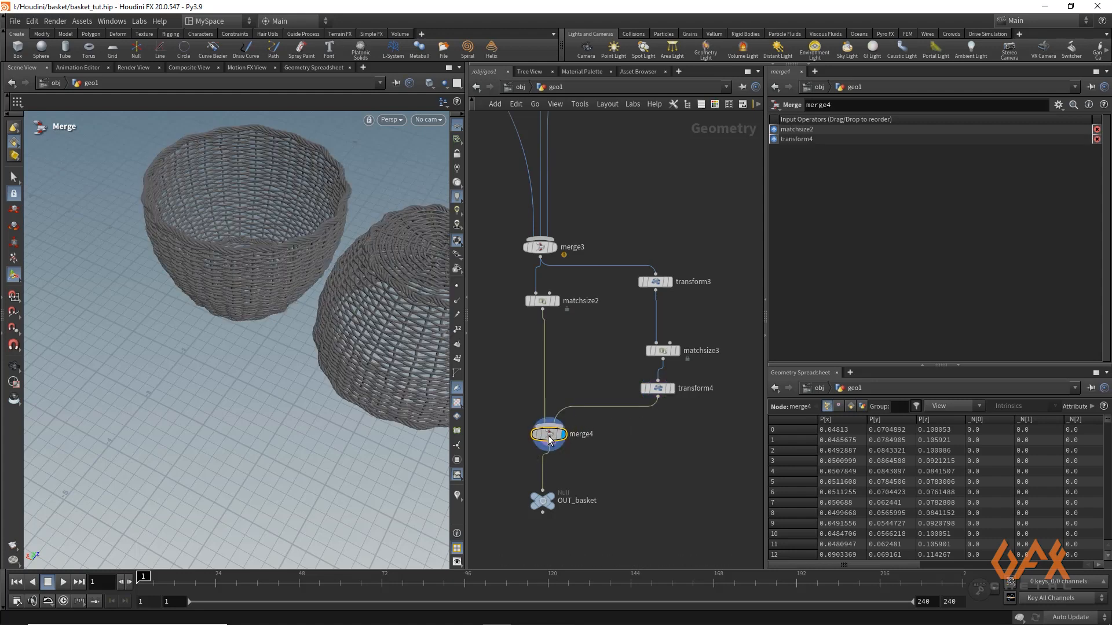
Display the OUT_basket null and rename it OUT_baskets
{"action": "left_click", "coordinate": [573, 501]}
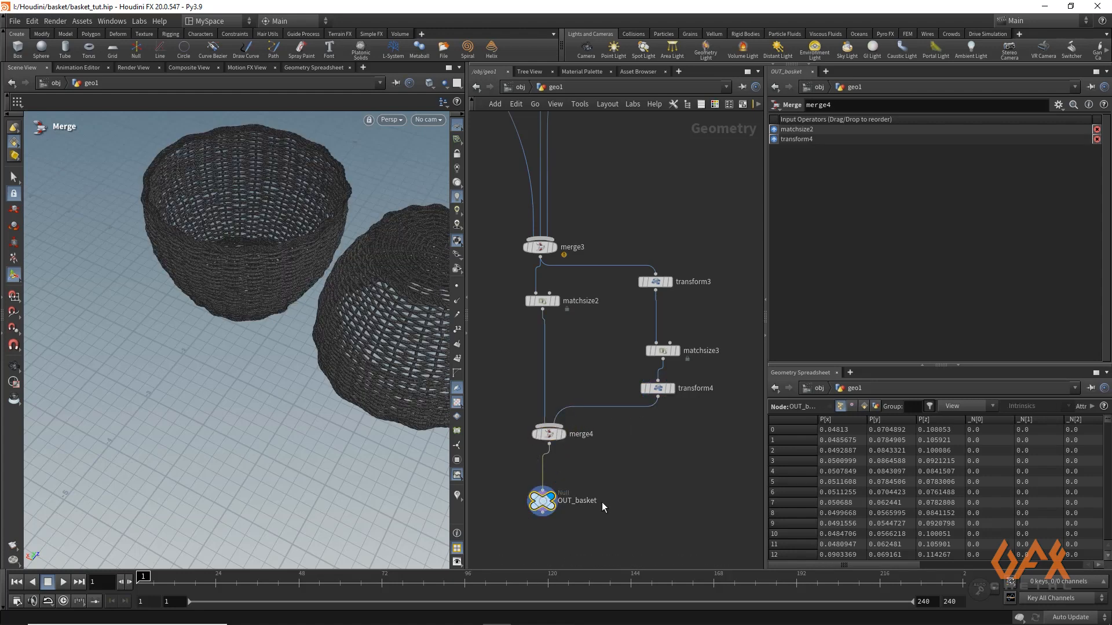
{"action": "double_click", "coordinate": [578, 501]}
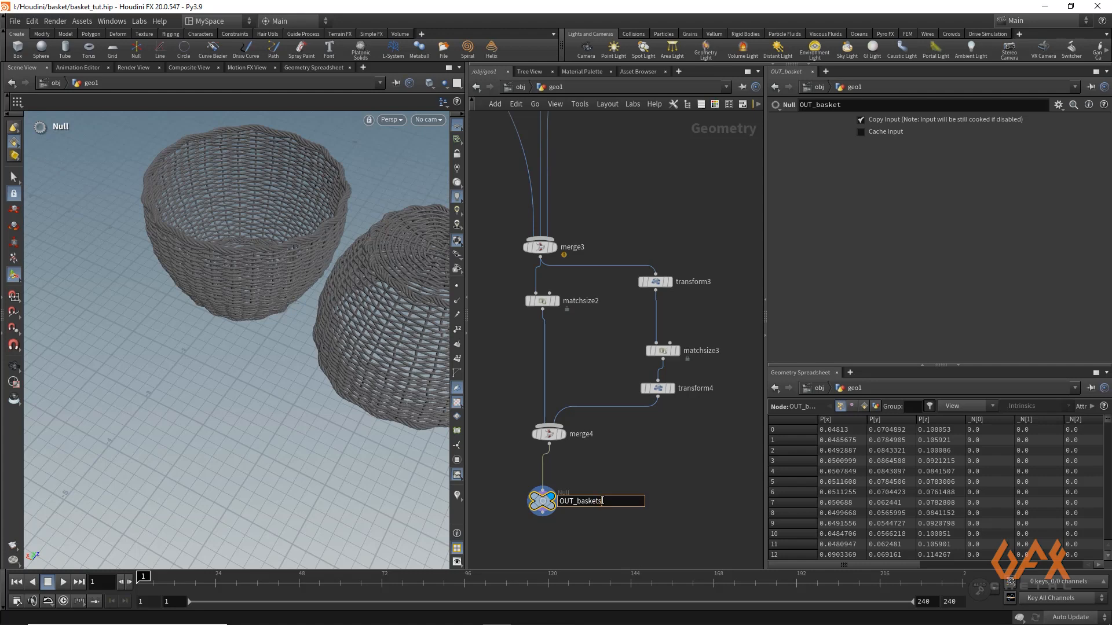
{"action": "type", "text": "s"}
{"action": "key", "text": "Return"}
{"action": "key", "text": "Escape"}
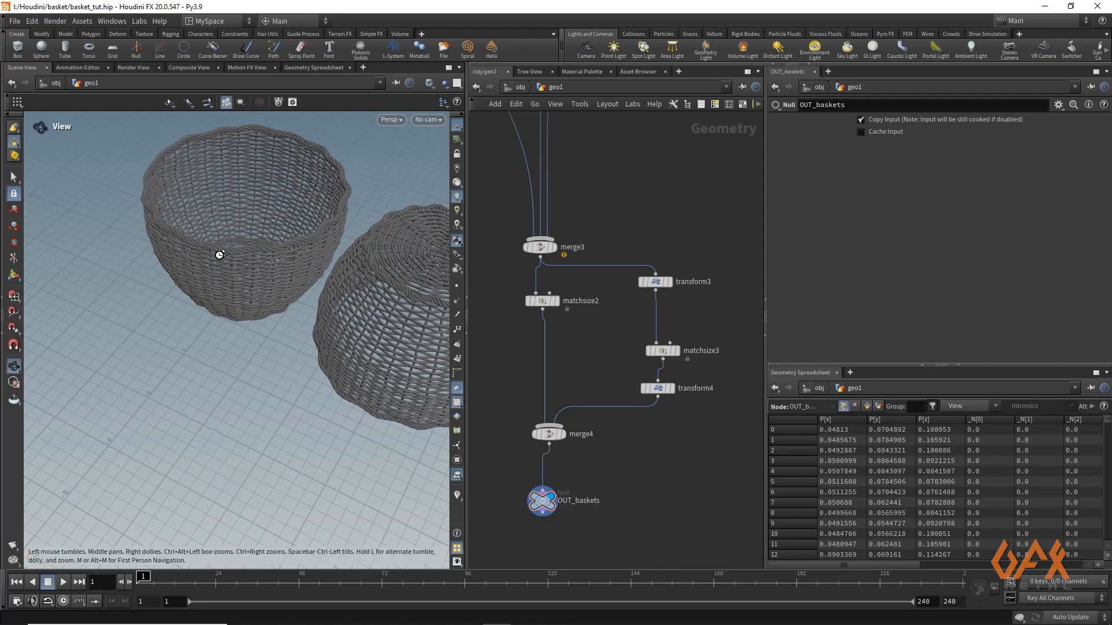
Copy the OUT_baskets node and switch to the SolarisExpand desktop
{"action": "left_click_drag", "start_coordinate": [218, 251], "coordinate": [255, 276]}
{"action": "middle_click_drag", "start_coordinate": [496, 469], "coordinate": [511, 443]}
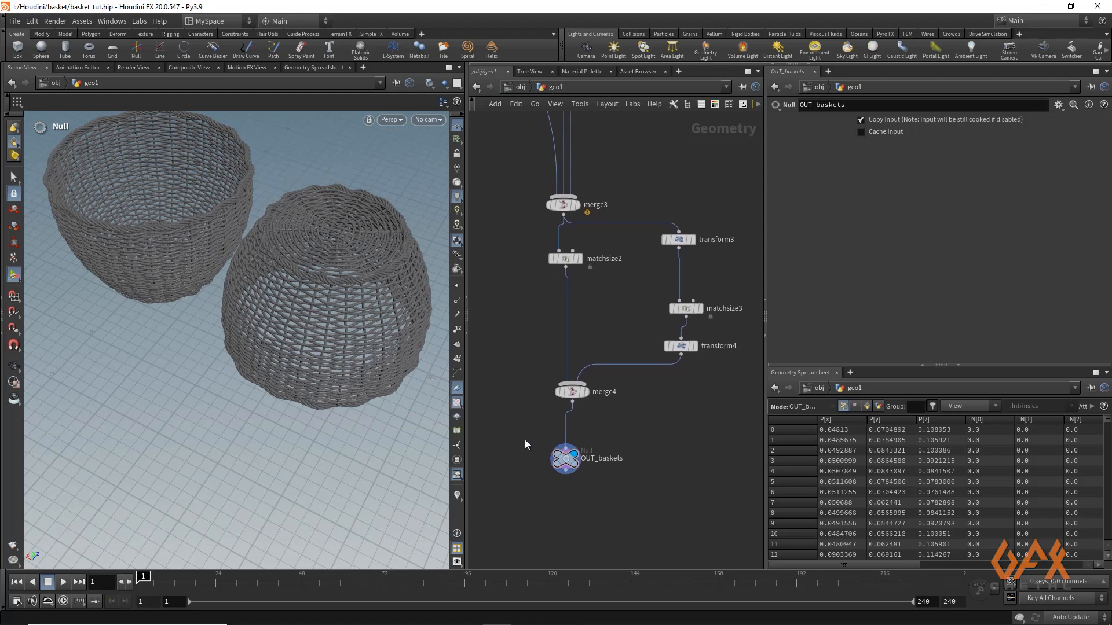
{"action": "left_click_drag", "start_coordinate": [527, 436], "coordinate": [600, 495]}
{"action": "key", "text": "ctrl+c"}
{"action": "left_click", "coordinate": [213, 24]}
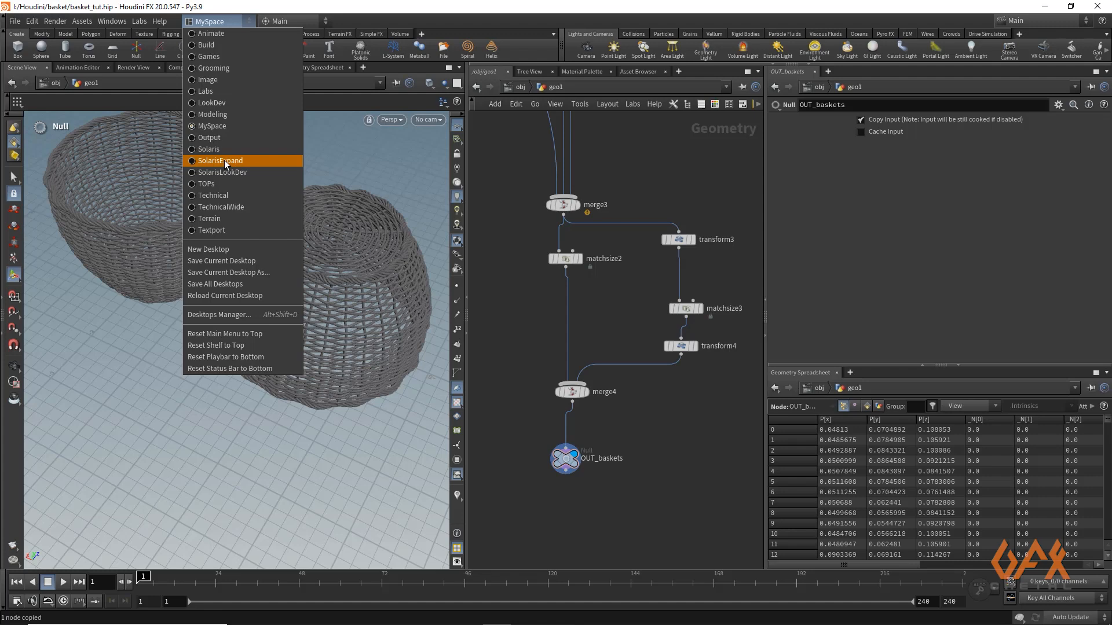
{"action": "key", "text": "Escape"}
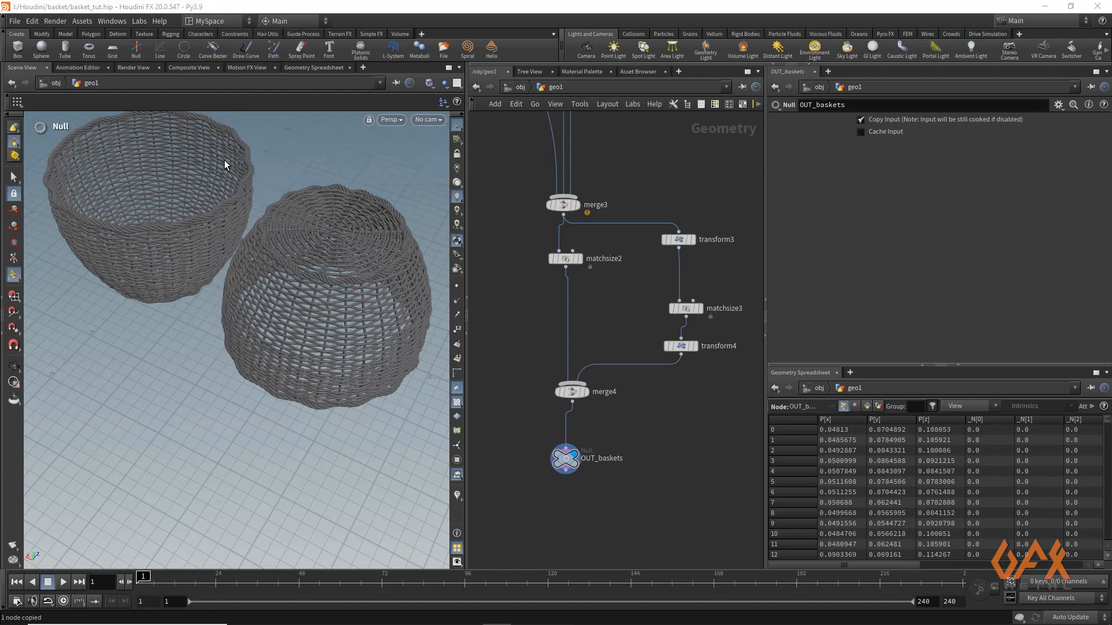
Add a SOP Import node to the empty stage and paste /obj/geo1/OUT_baskets as its SOP Path
{"action": "key", "text": "Tab"}
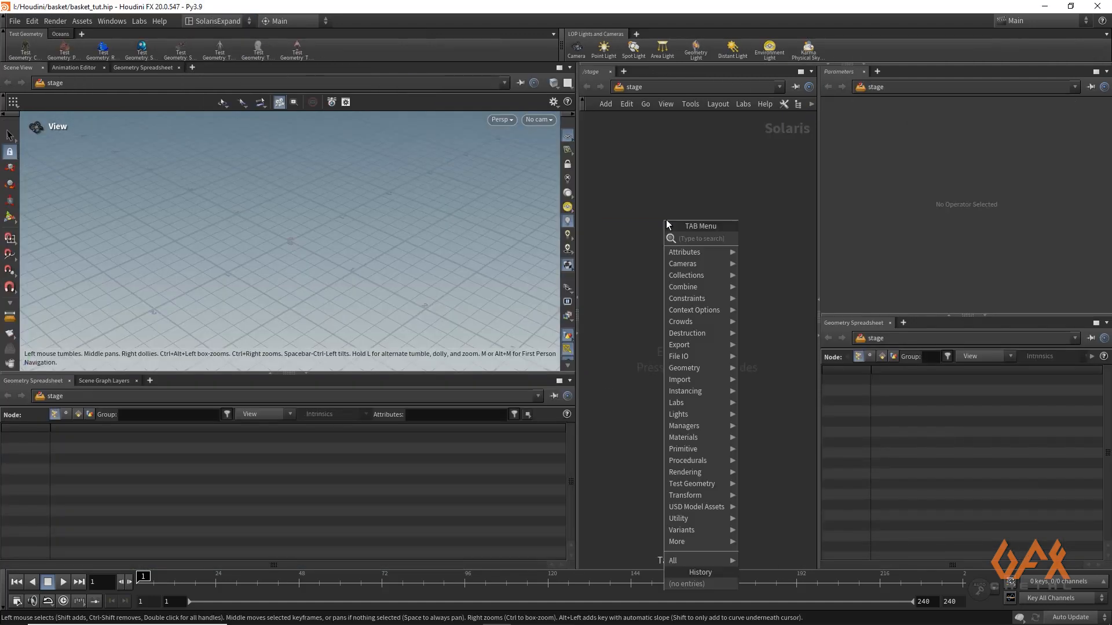
{"action": "type", "text": "sop"}
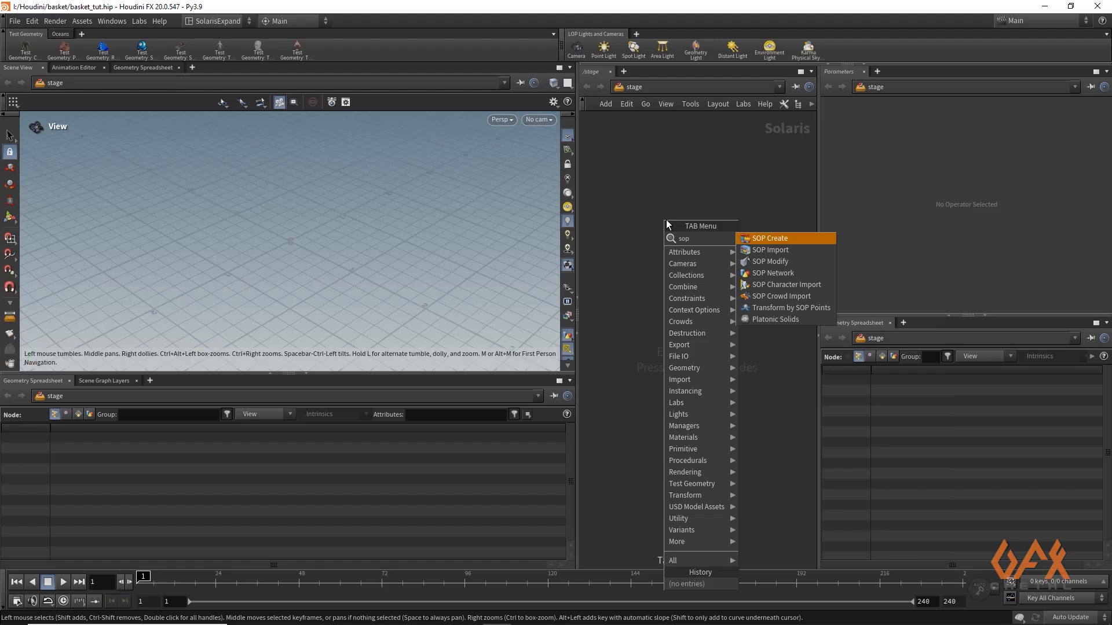
{"action": "key", "text": "Down"}
{"action": "key", "text": "Return"}
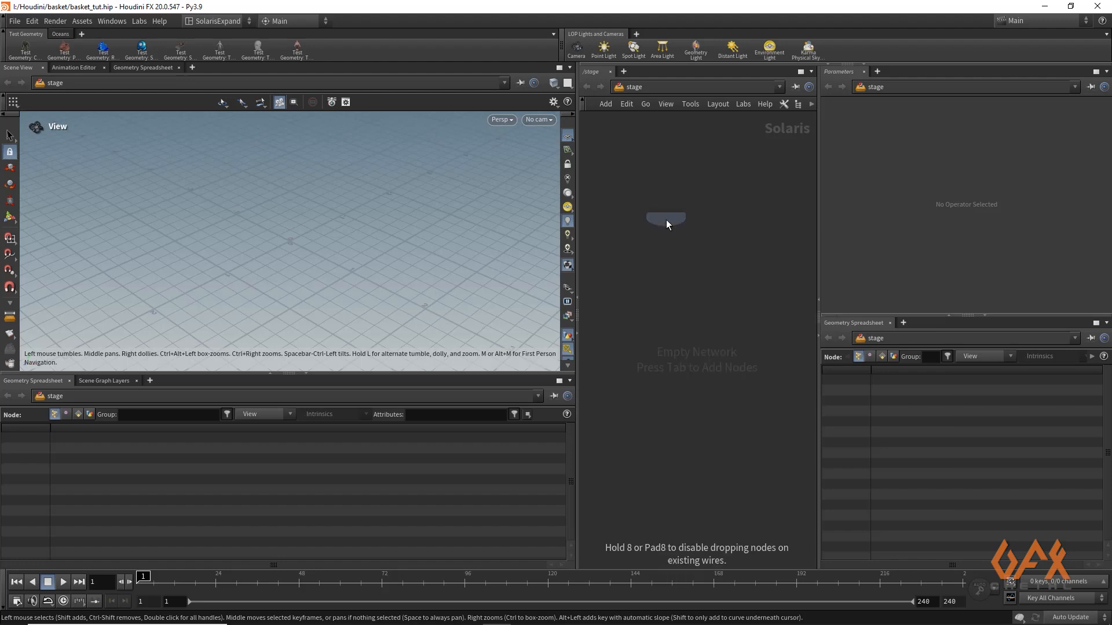
{"action": "left_click", "coordinate": [666, 220]}
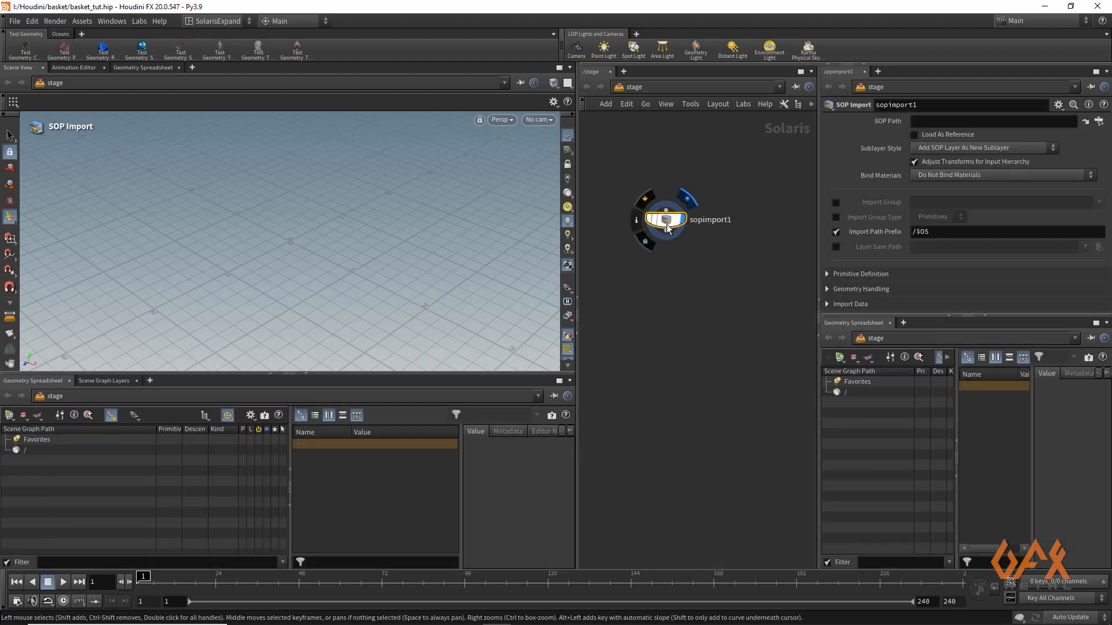
{"action": "left_click", "coordinate": [926, 119]}
{"action": "key", "text": "ctrl+v"}
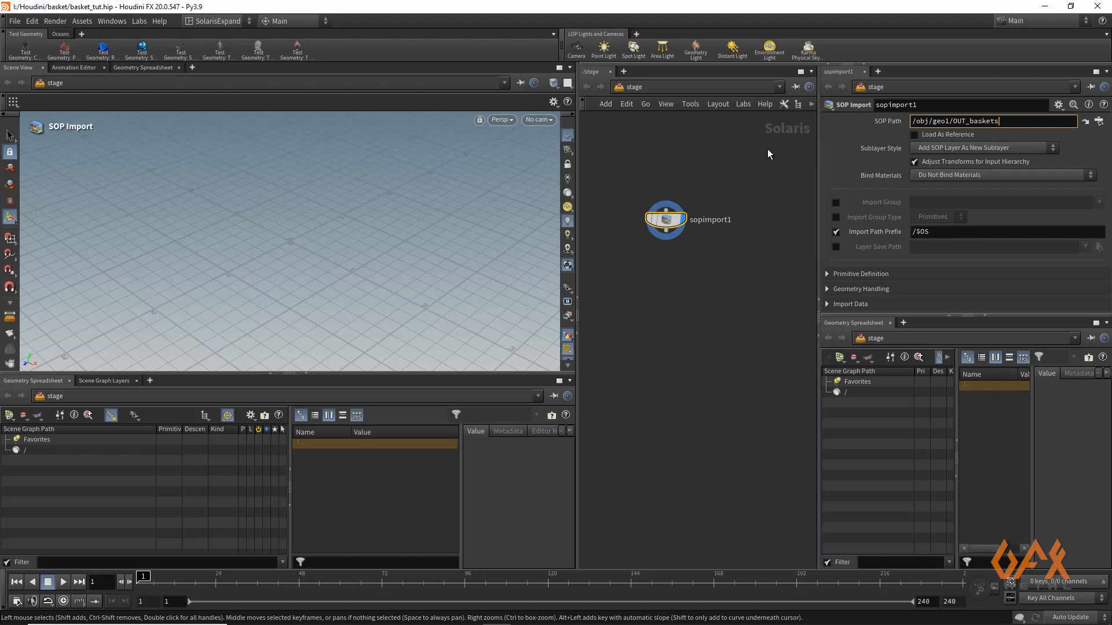
{"action": "key", "text": "Return"}
Set the SOP Import node's Import Path Prefix to geo/$OS and rename the node baskets
{"action": "right_click_drag", "start_coordinate": [373, 248], "coordinate": [242, 247]}
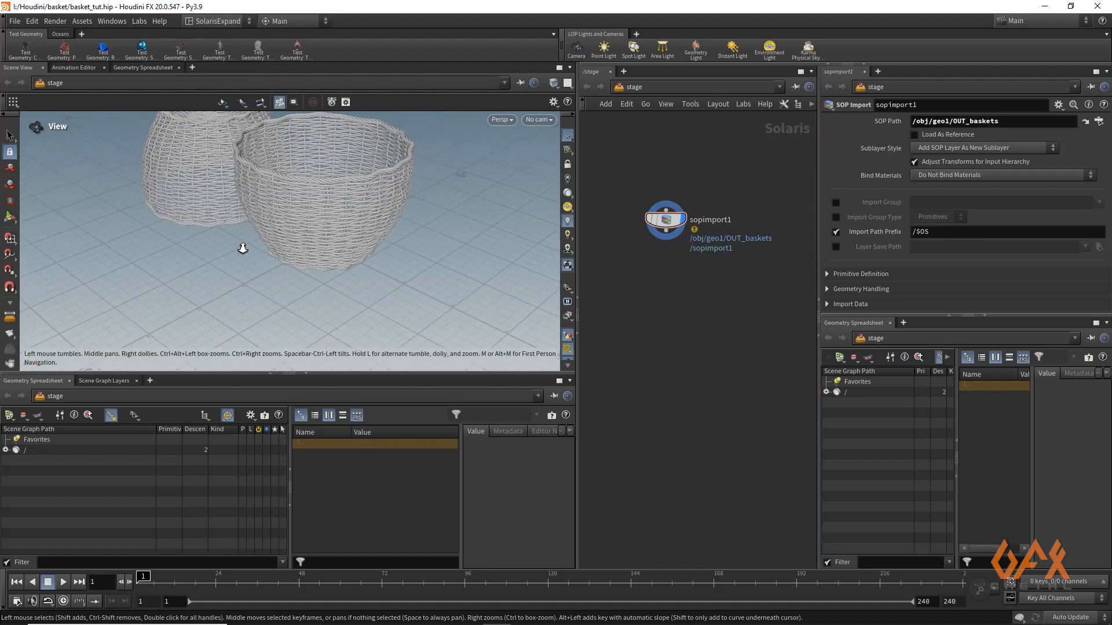
{"action": "left_click_drag", "start_coordinate": [264, 270], "coordinate": [368, 293]}
{"action": "key", "text": "Return"}
{"action": "middle_click_drag", "start_coordinate": [692, 268], "coordinate": [710, 296]}
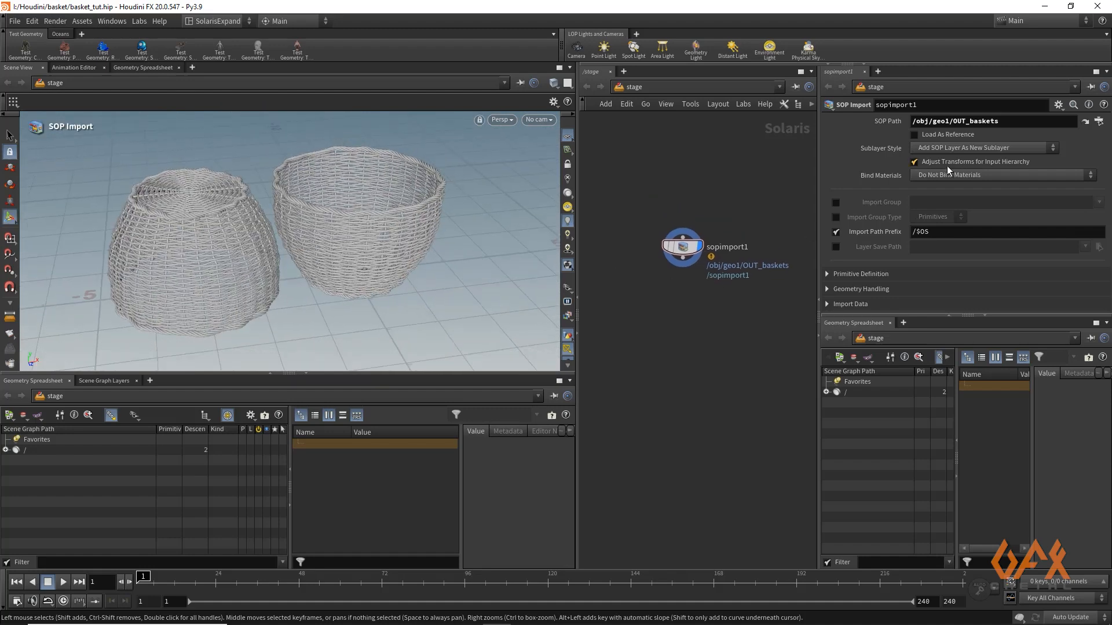
{"action": "left_click", "coordinate": [912, 232]}
{"action": "left_click", "coordinate": [729, 247]}
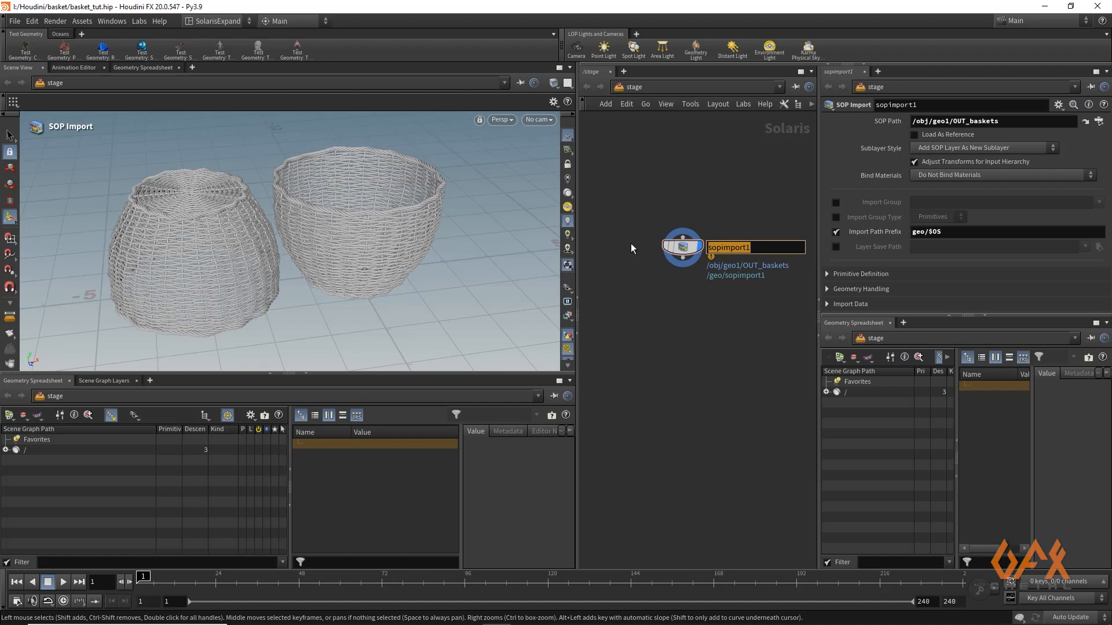
{"action": "type", "text": "baskets"}
{"action": "key", "text": "Return"}
Add a Grid node wired below the baskets node in the stage
{"action": "left_click_drag", "start_coordinate": [682, 268], "coordinate": [680, 308]}
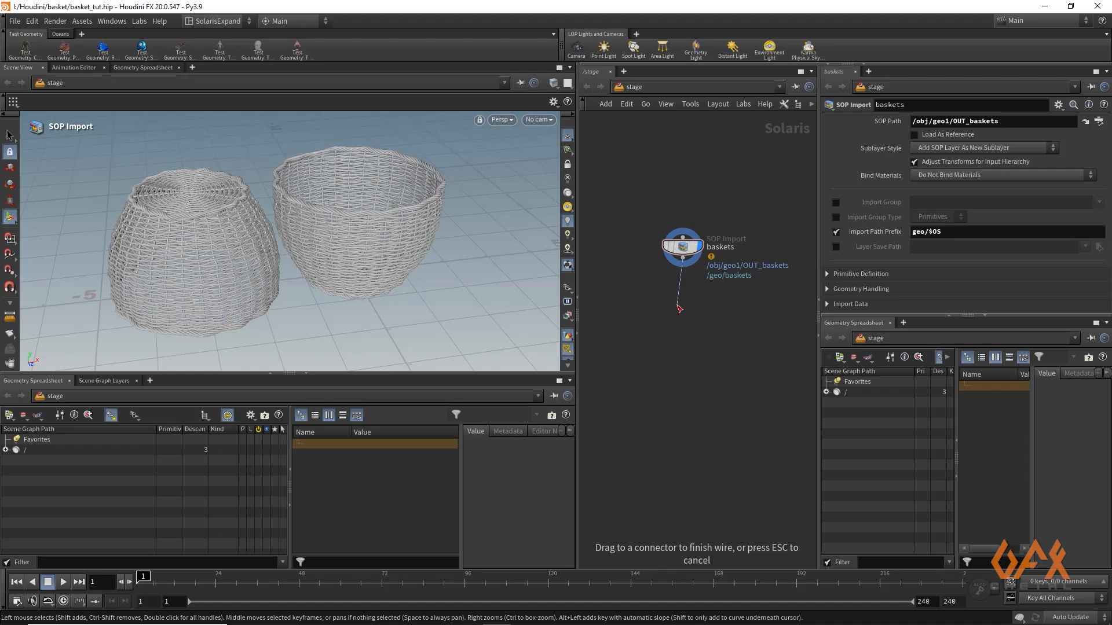
{"action": "key", "text": "Tab"}
{"action": "type", "text": "grid"}
{"action": "key", "text": "Return"}
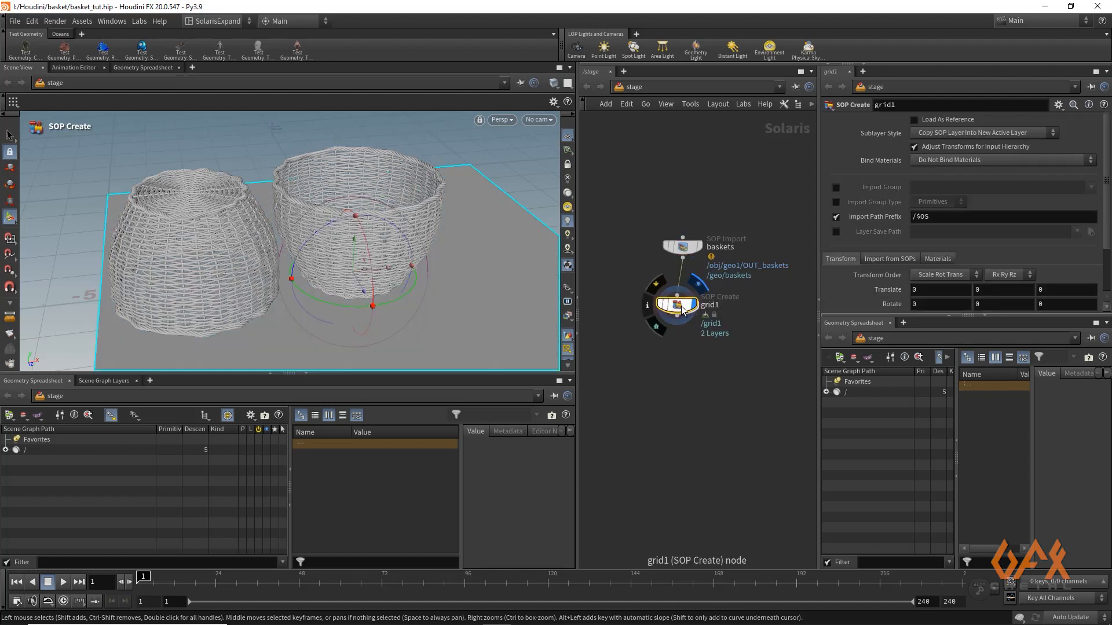
Set the grid node's Import Path Prefix to geo/$OS and rename the node ground
{"action": "left_click", "coordinate": [910, 216]}
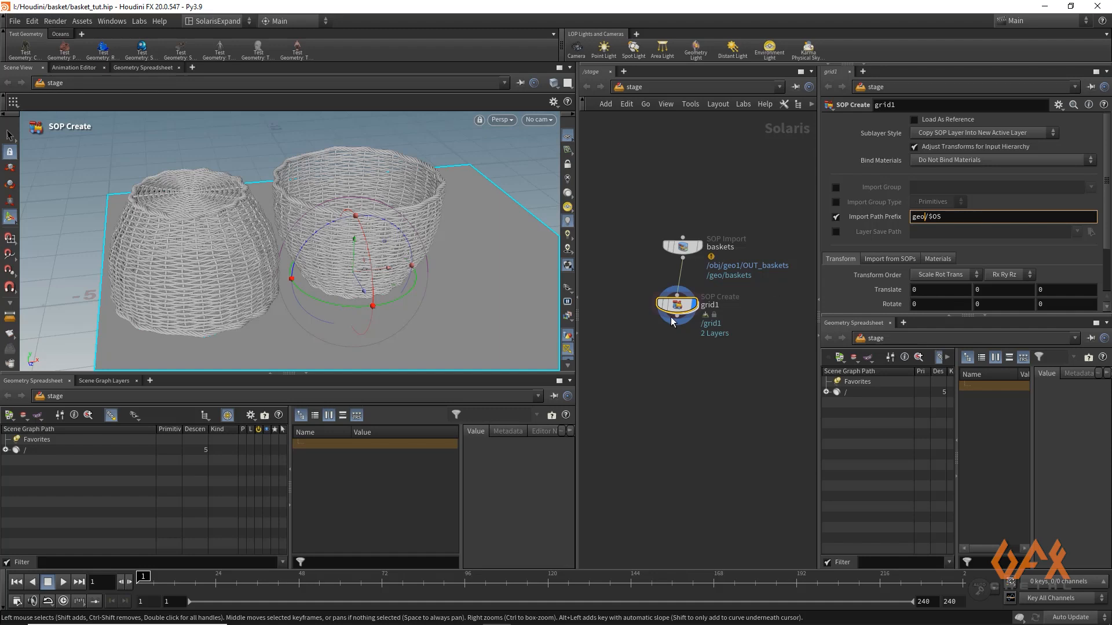
{"action": "left_click", "coordinate": [711, 305]}
{"action": "left_click_drag", "start_coordinate": [721, 305], "coordinate": [626, 303]}
{"action": "type", "text": "g"}
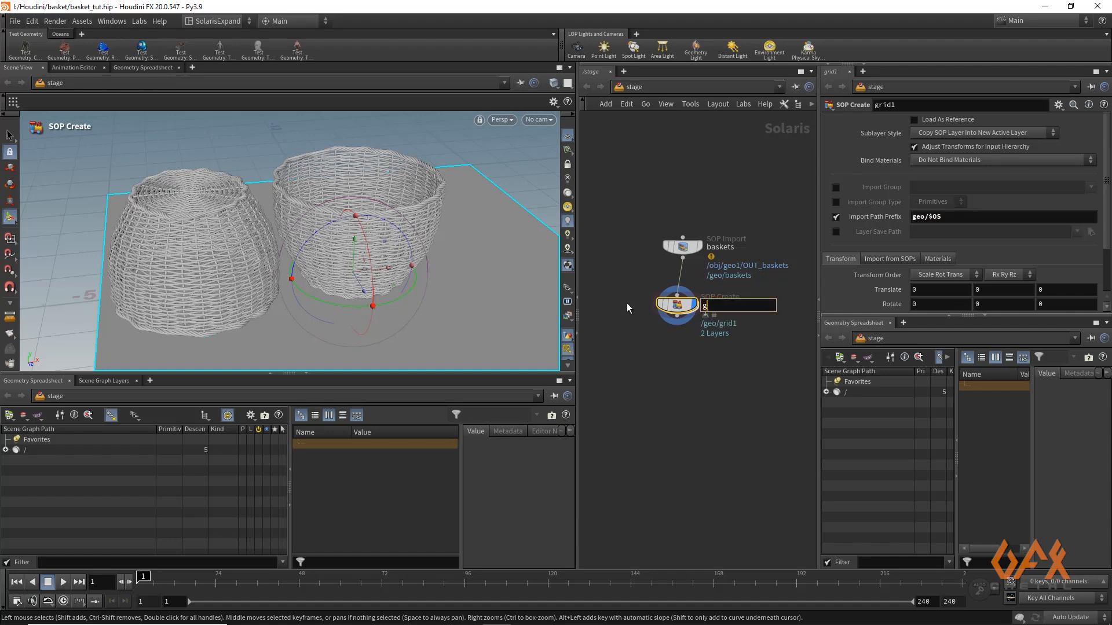
{"action": "type", "text": "round"}
{"action": "key", "text": "Return"}
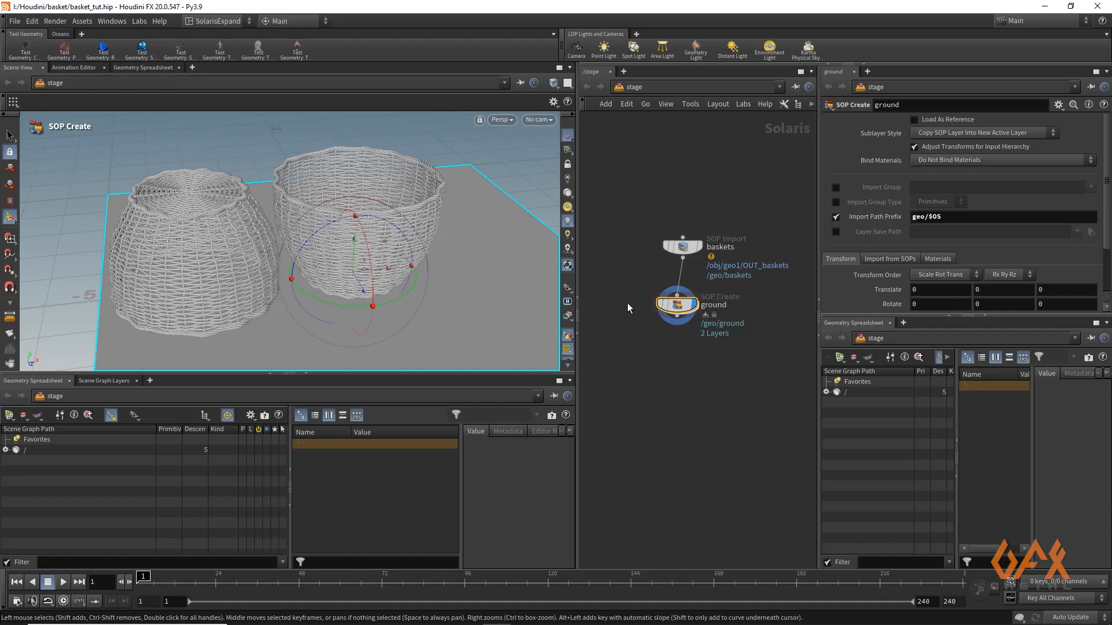
Inside the ground node, set the grid size to 100 by 100 with 2 rows and 2 columns, then return to the stage
{"action": "double_click", "coordinate": [679, 306]}
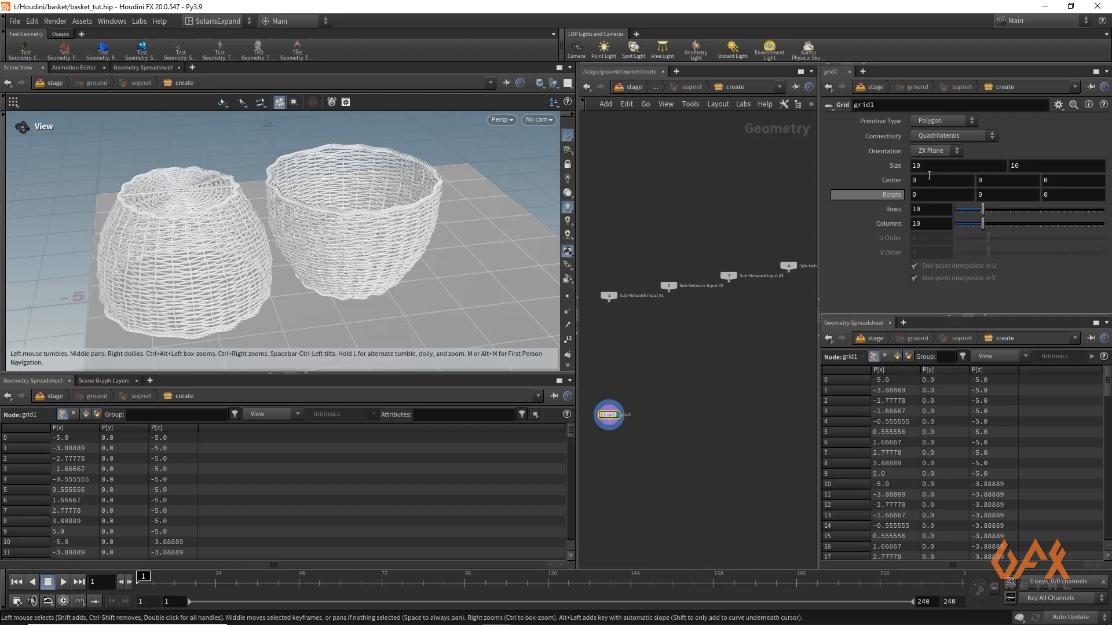
{"action": "left_click", "coordinate": [940, 166]}
{"action": "type", "text": "0"}
{"action": "left_click", "coordinate": [1022, 169]}
{"action": "type", "text": "0"}
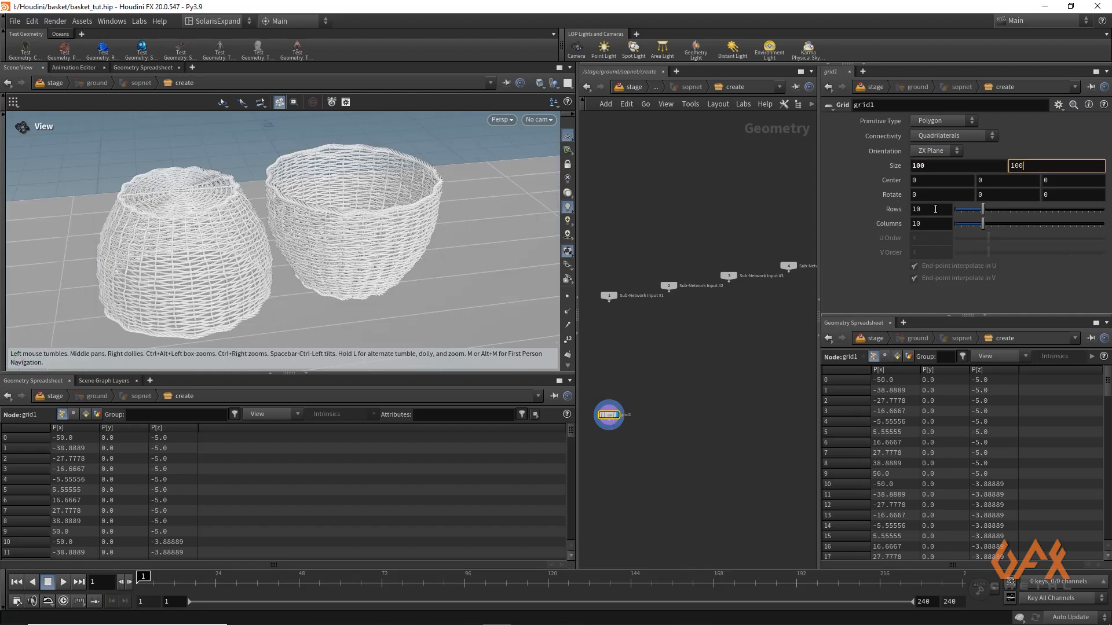
{"action": "double_click", "coordinate": [937, 208]}
{"action": "type", "text": "2"}
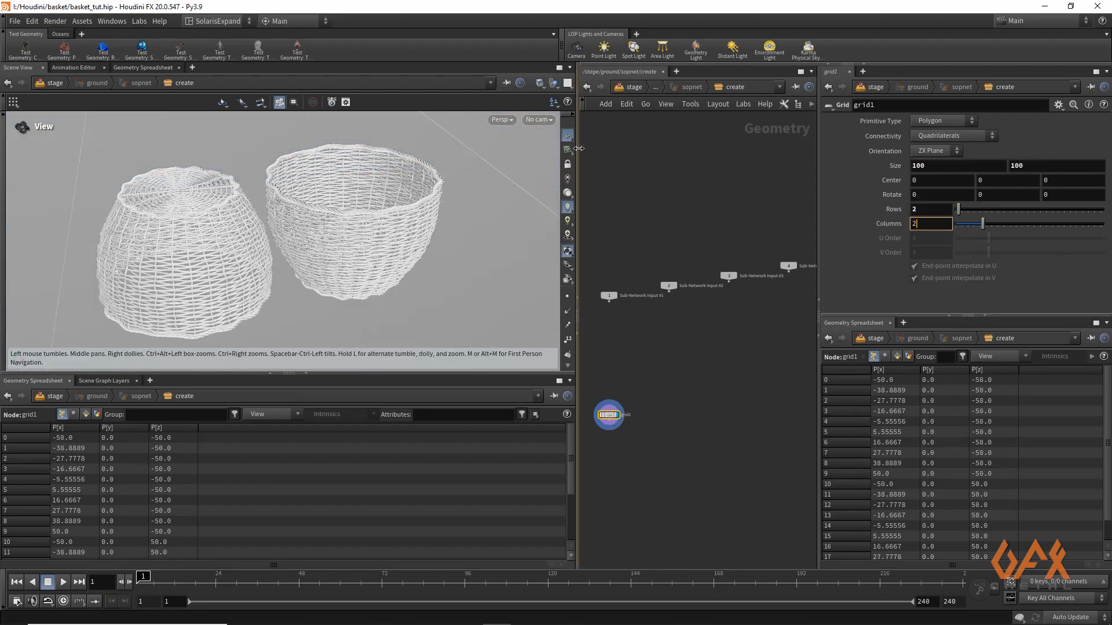
{"action": "left_click", "coordinate": [634, 87]}
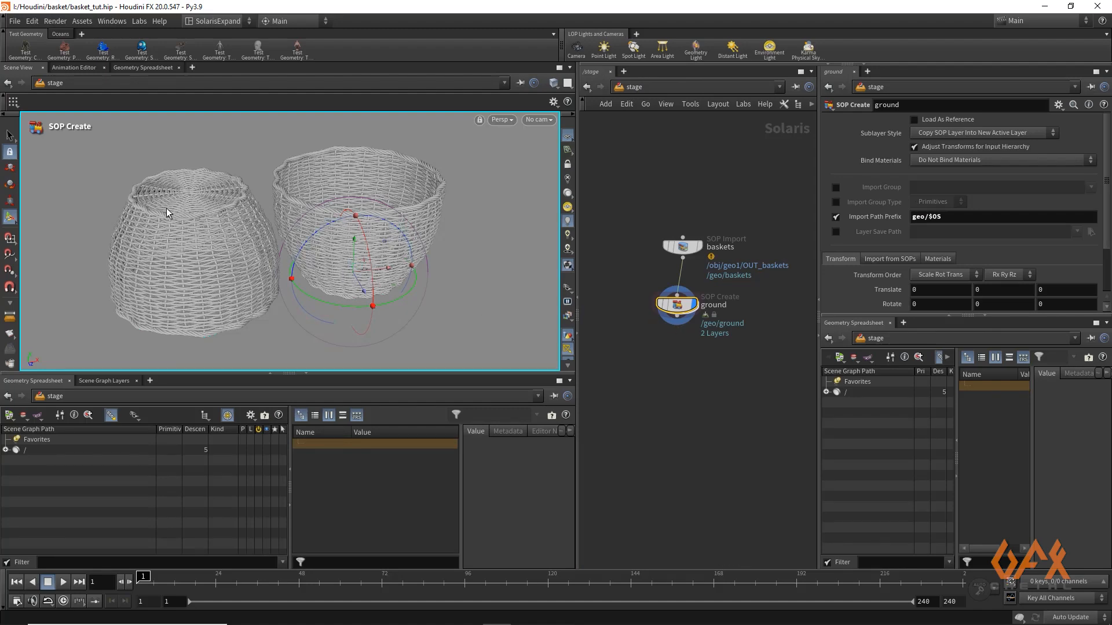
Frame both baskets from the inverted basket's side and create a new camera from that view
{"action": "key", "text": "Escape"}
{"action": "left_click_drag", "start_coordinate": [124, 227], "coordinate": [283, 213]}
{"action": "middle_click_drag", "start_coordinate": [230, 237], "coordinate": [409, 233]}
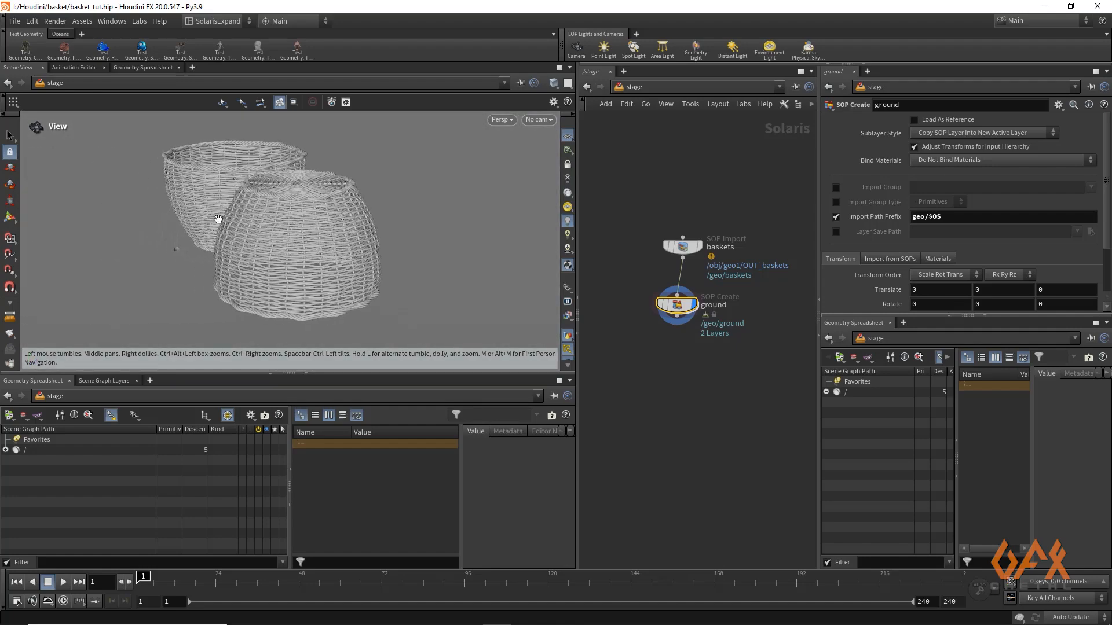
{"action": "right_click_drag", "start_coordinate": [218, 220], "coordinate": [239, 204]}
{"action": "left_click_drag", "start_coordinate": [262, 248], "coordinate": [199, 218]}
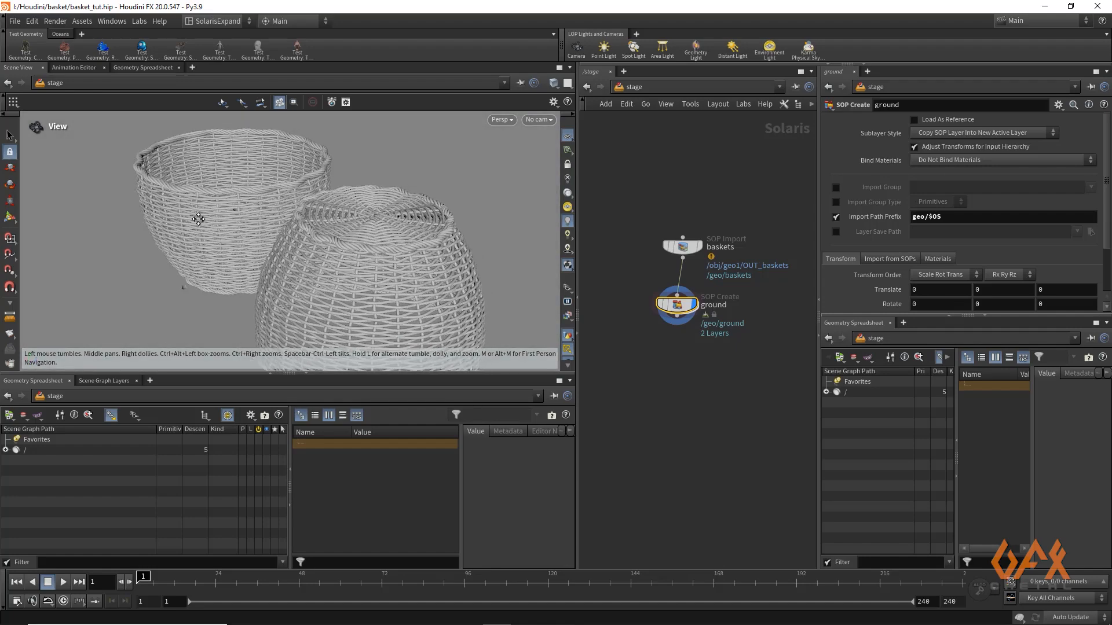
{"action": "middle_click_drag", "start_coordinate": [199, 219], "coordinate": [136, 220], "text": "alt"}
{"action": "right_click_drag", "start_coordinate": [236, 212], "coordinate": [258, 194], "text": "alt"}
{"action": "left_click", "coordinate": [543, 122]}
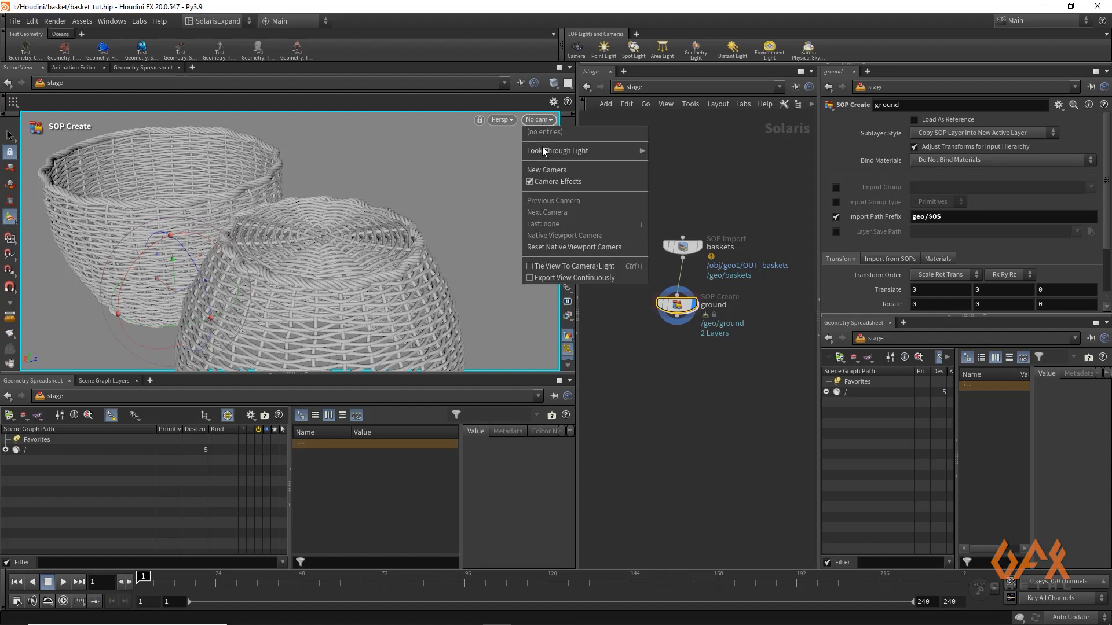
{"action": "left_click", "coordinate": [545, 170]}
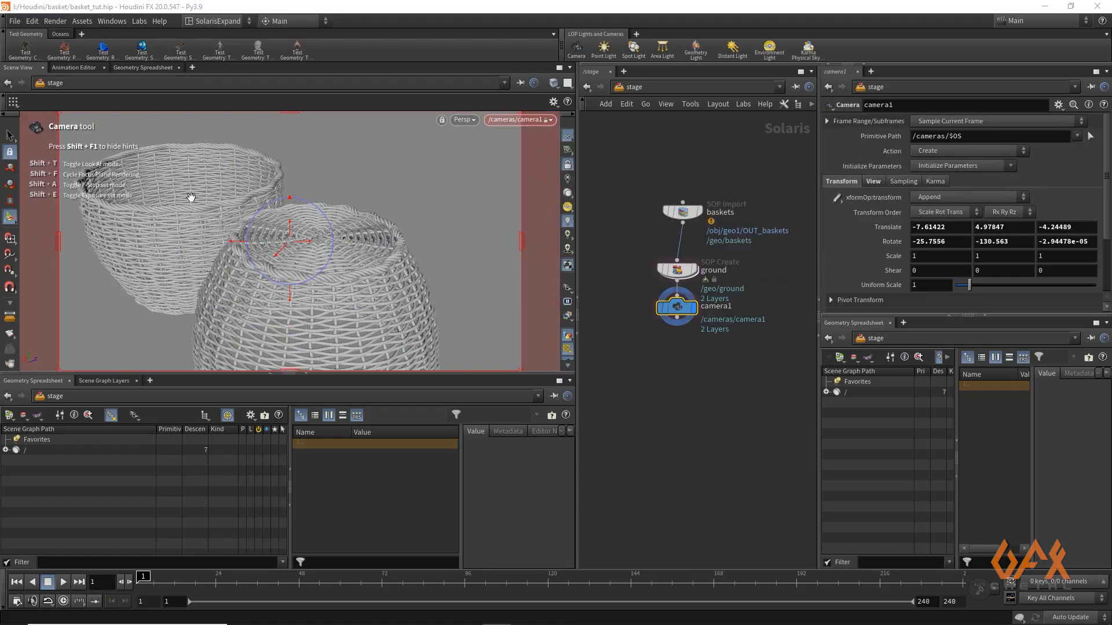
Move camera1 closer to both baskets so that they fill more of the frame
{"action": "right_click_drag", "start_coordinate": [191, 197], "coordinate": [304, 191], "text": "alt"}
{"action": "mouse_move", "coordinate": [236, 209]}
{"action": "middle_mouse_down", "text": "alt"}
{"action": "mouse_move", "coordinate": [245, 200]}
{"action": "mouse_move", "coordinate": [235, 190]}
{"action": "middle_mouse_up", "text": "alt"}
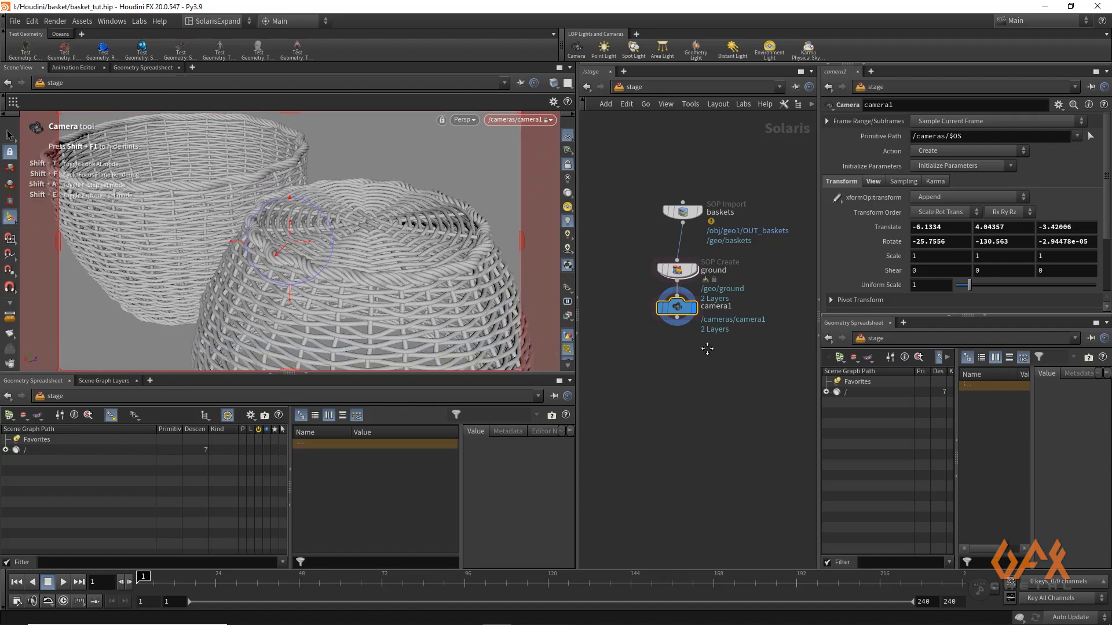
Add a Dome Light node wired below camera1 in the stage
{"action": "middle_click_drag", "start_coordinate": [707, 349], "coordinate": [691, 298]}
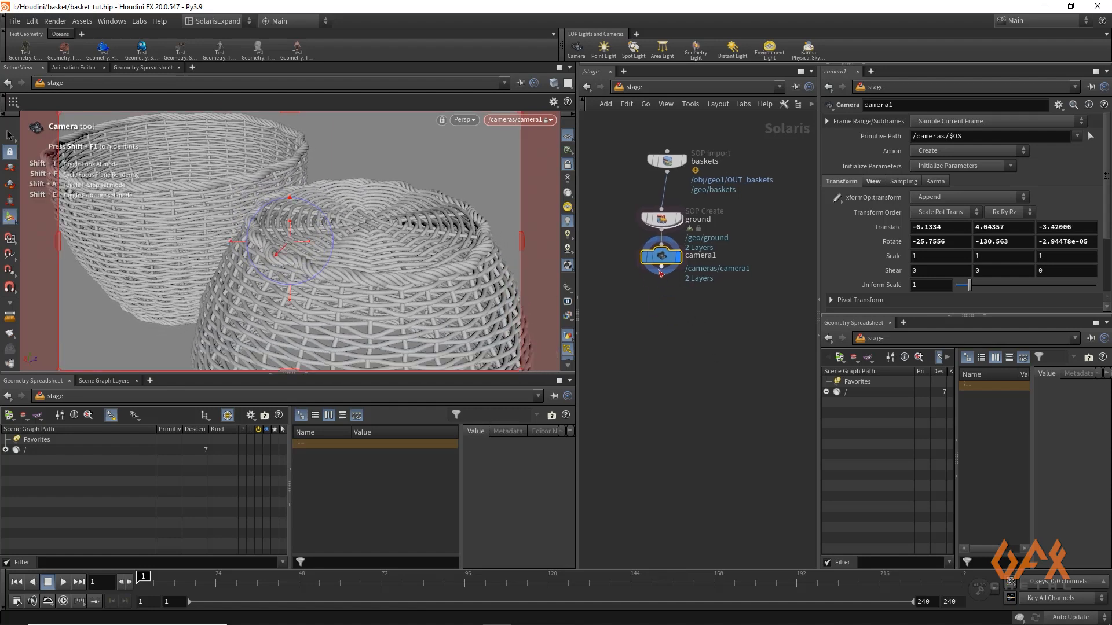
{"action": "left_click_drag", "start_coordinate": [661, 277], "coordinate": [662, 308]}
{"action": "key", "text": "Tab"}
{"action": "type", "text": "dom"}
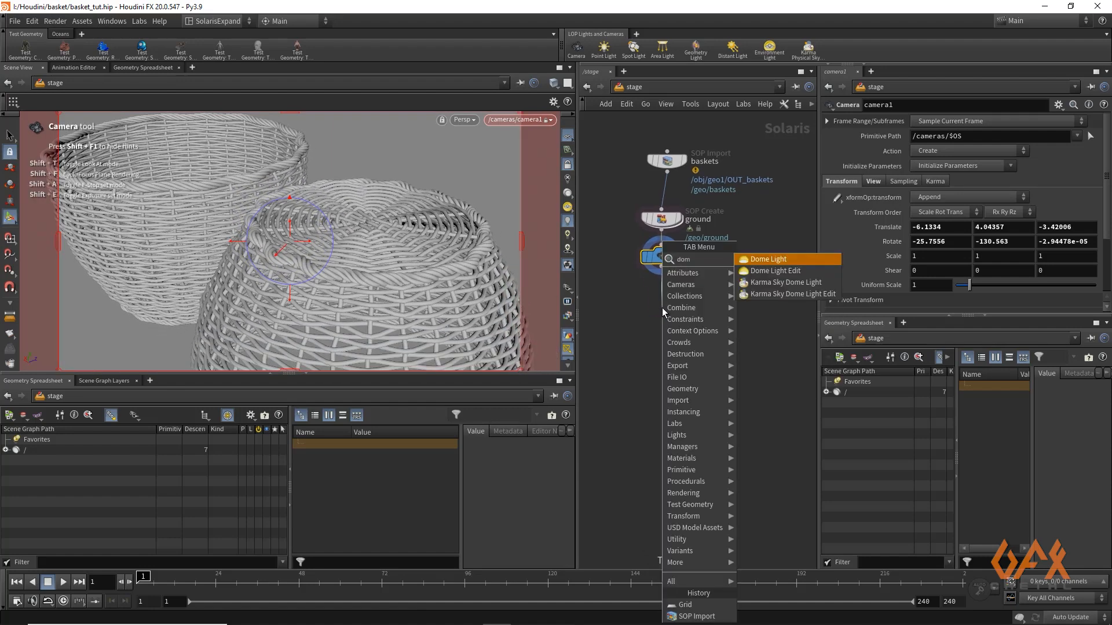
{"action": "key", "text": "Return"}
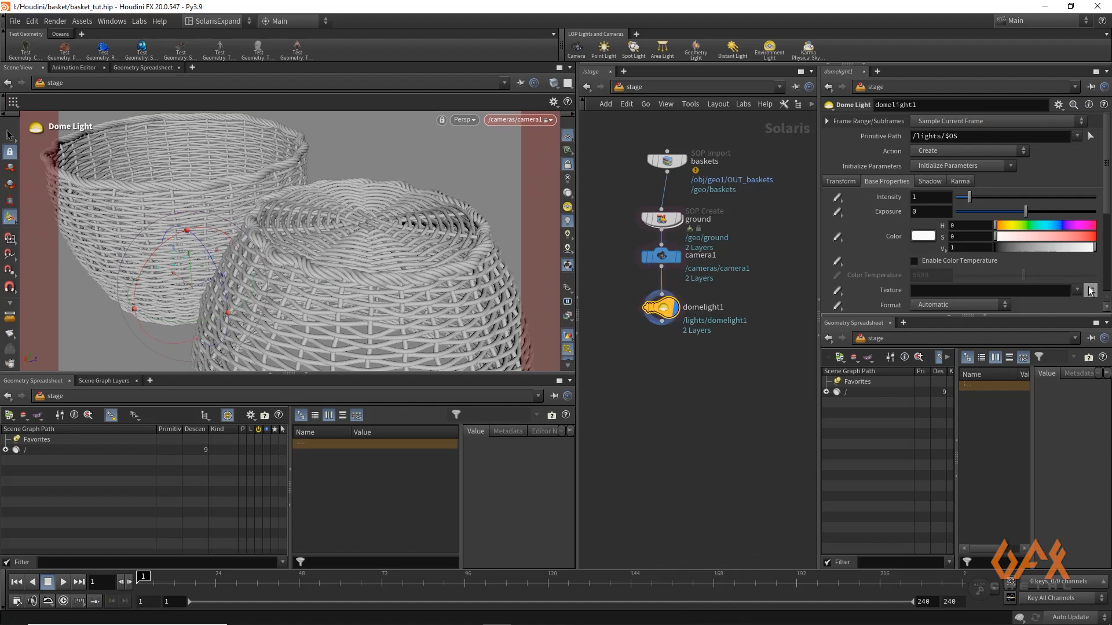
Load palermo_sidewalk_4k.hdr from the basket project folder as the dome light's texture
{"action": "left_click", "coordinate": [1090, 291]}
{"action": "left_click", "coordinate": [834, 276]}
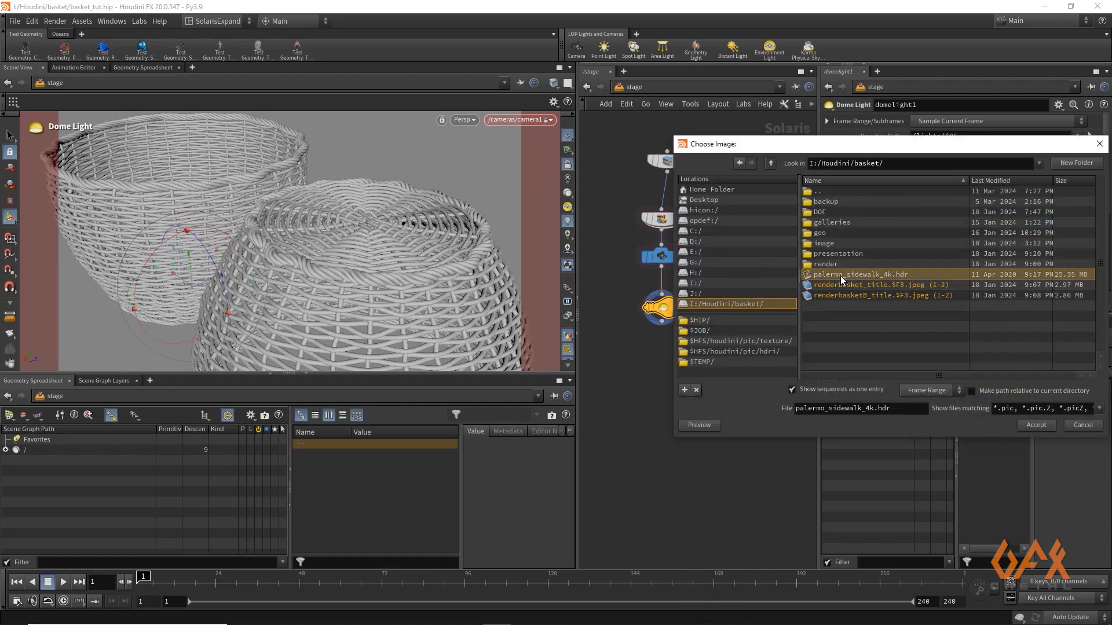
{"action": "left_click", "coordinate": [1024, 425]}
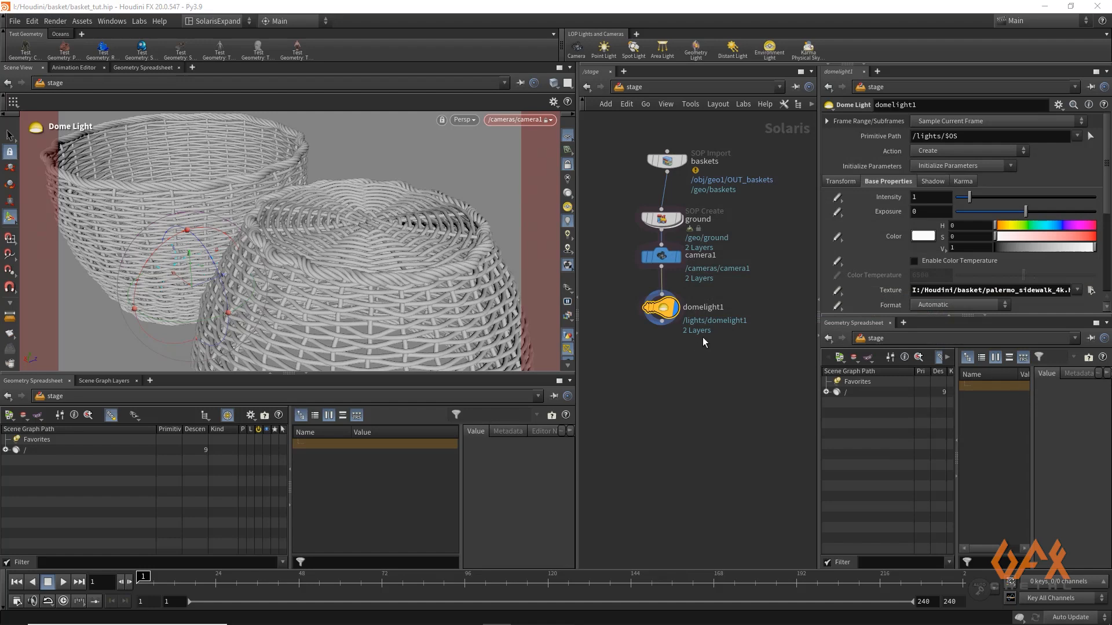
Preview the lit baskets with the Karma CPU renderer and return the viewport to Houdini GL
{"action": "left_click", "coordinate": [463, 120]}
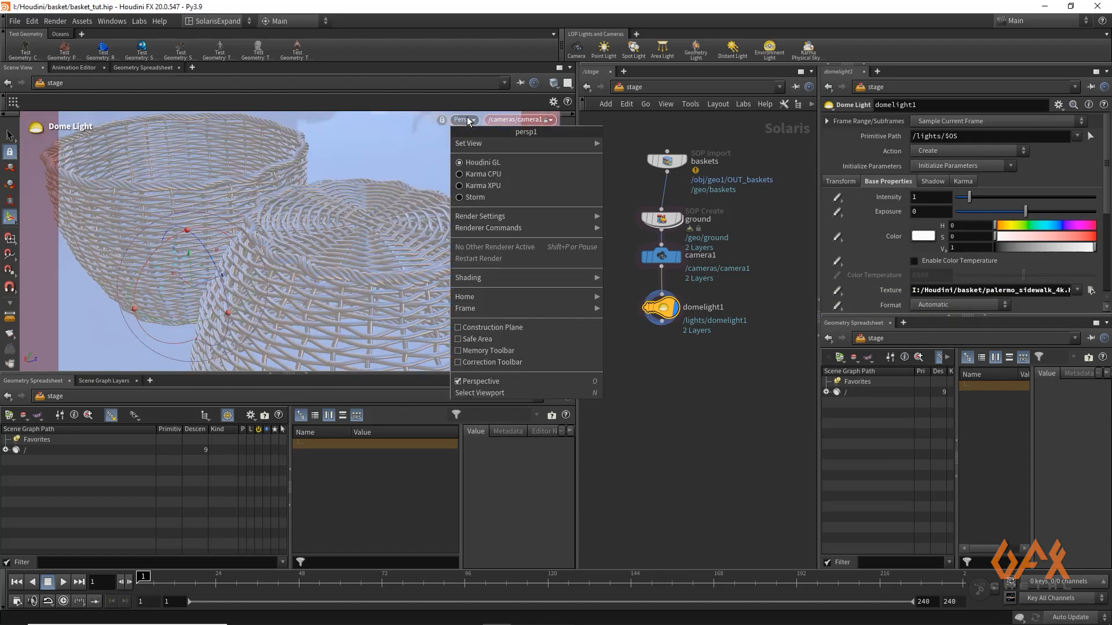
{"action": "left_click", "coordinate": [480, 174]}
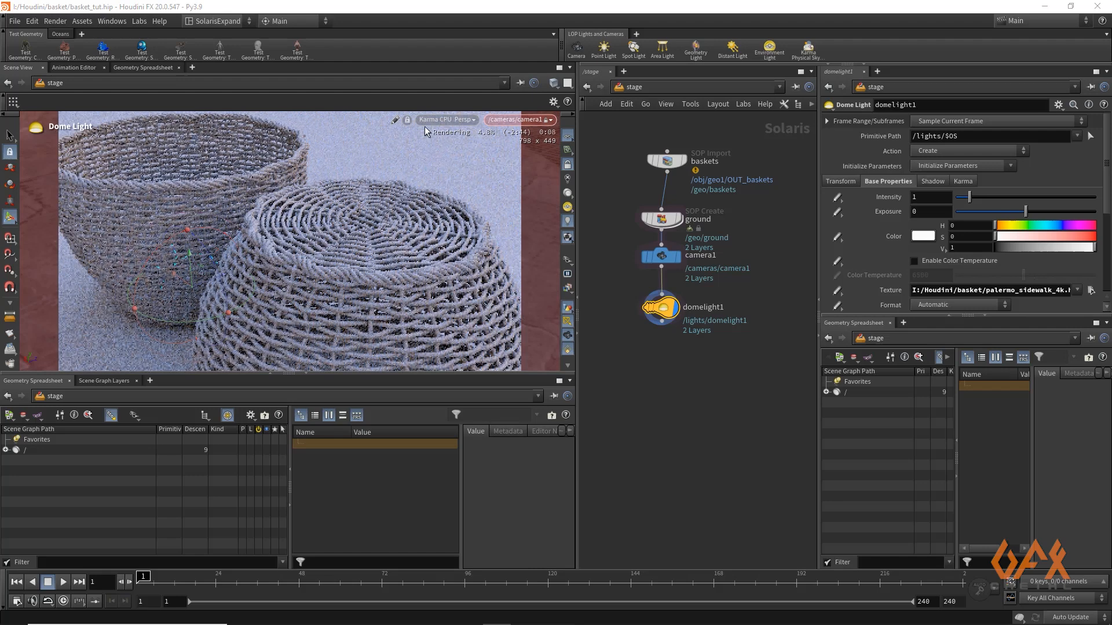
{"action": "left_click", "coordinate": [445, 120]}
{"action": "left_click", "coordinate": [446, 162]}
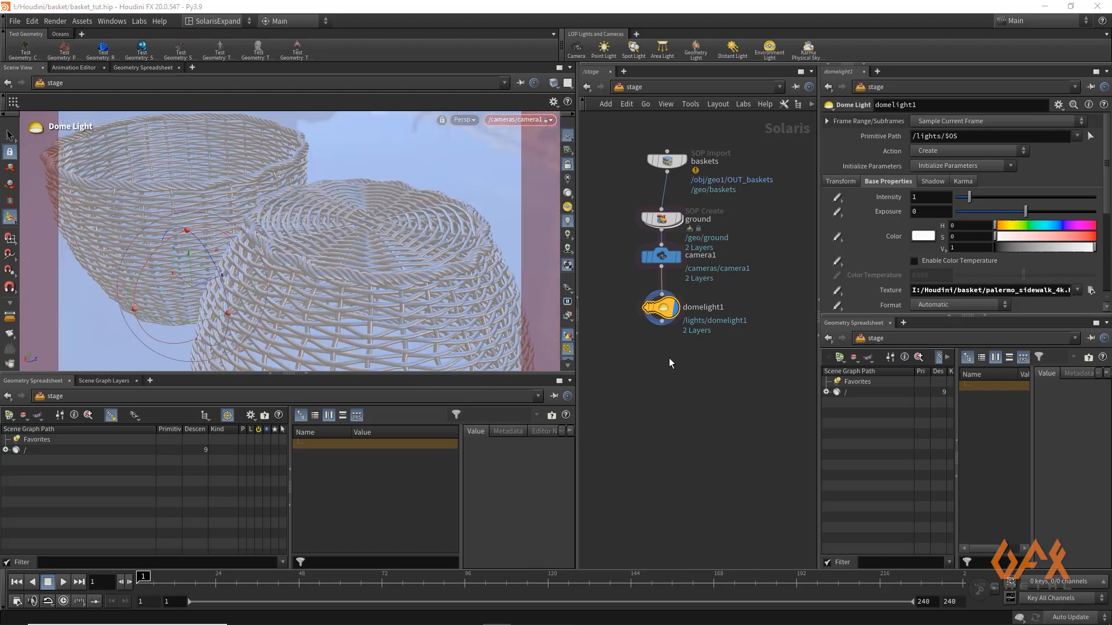
Add a Material Library node wired below domelight1
{"action": "middle_click_drag", "start_coordinate": [655, 356], "coordinate": [646, 313]}
{"action": "scroll", "coordinate": [646, 313], "scroll_direction": "up", "scroll_amount": 1}
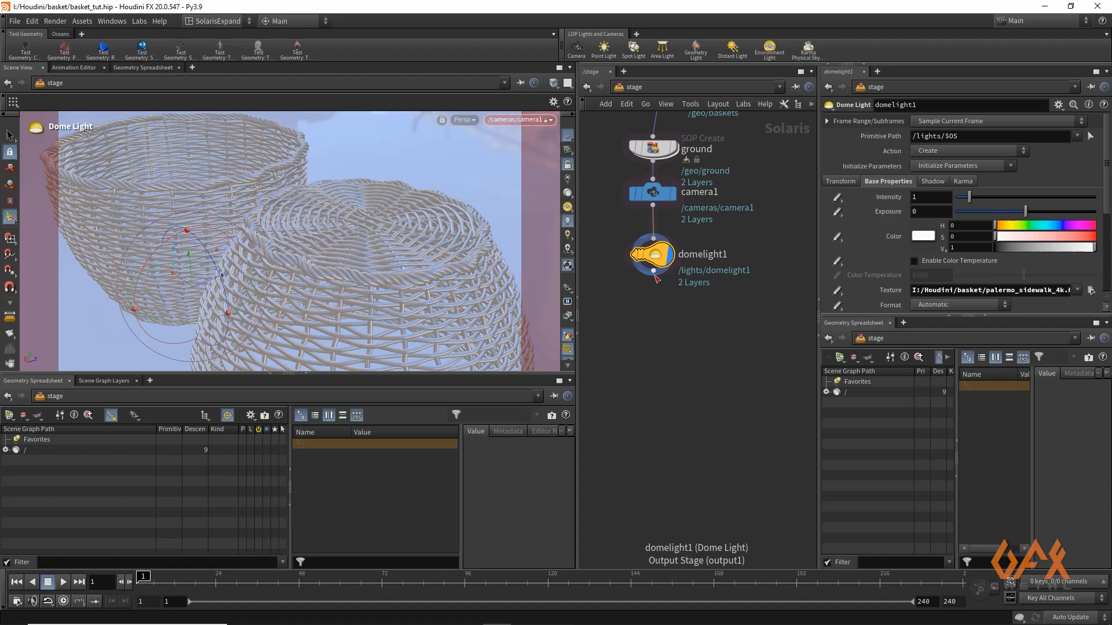
{"action": "left_click_drag", "start_coordinate": [653, 272], "coordinate": [649, 336]}
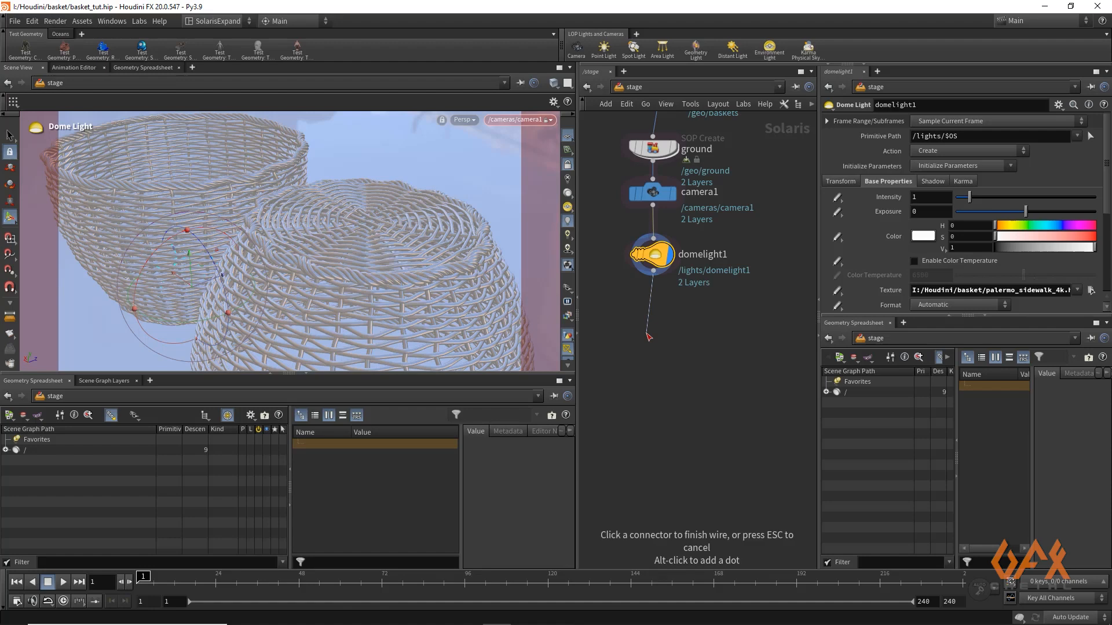
{"action": "key", "text": "Tab"}
{"action": "type", "text": "materia"}
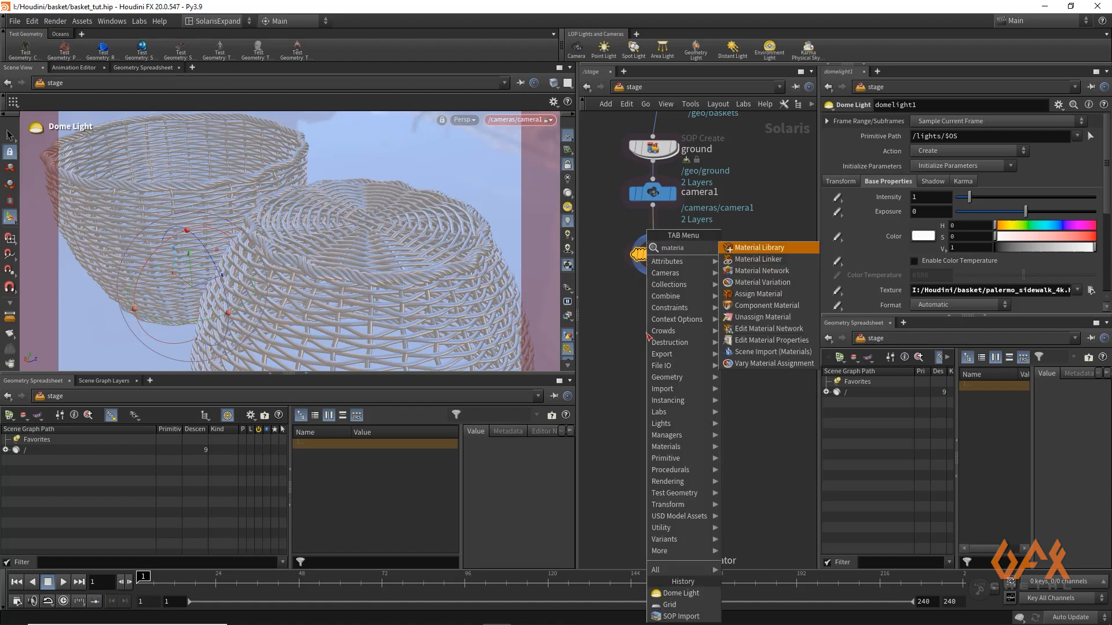
{"action": "key", "text": "Return"}
{"action": "left_click", "coordinate": [647, 334]}
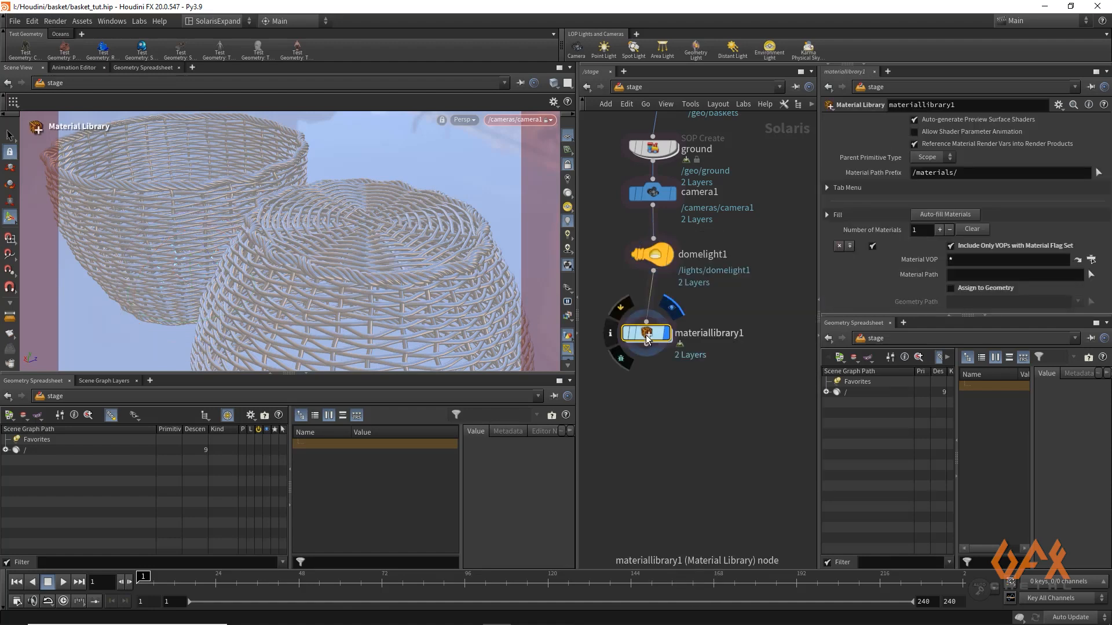
Inside the material library, create a USD MaterialX Builder subnetwork
{"action": "double_click", "coordinate": [648, 335]}
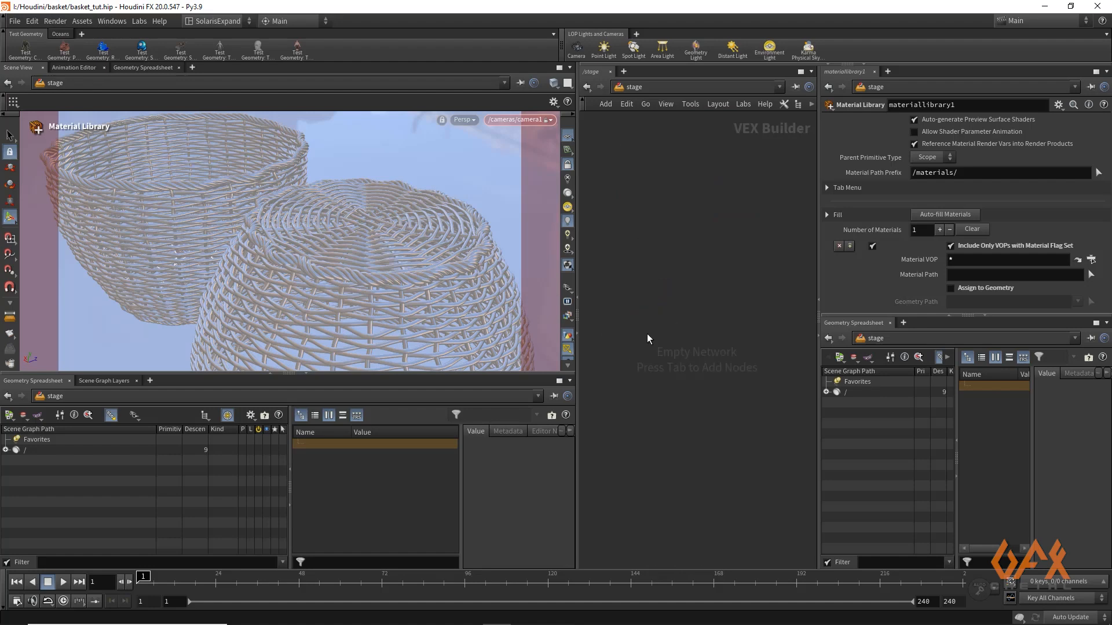
{"action": "key", "text": "Tab"}
{"action": "mouse_move", "coordinate": [702, 346]}
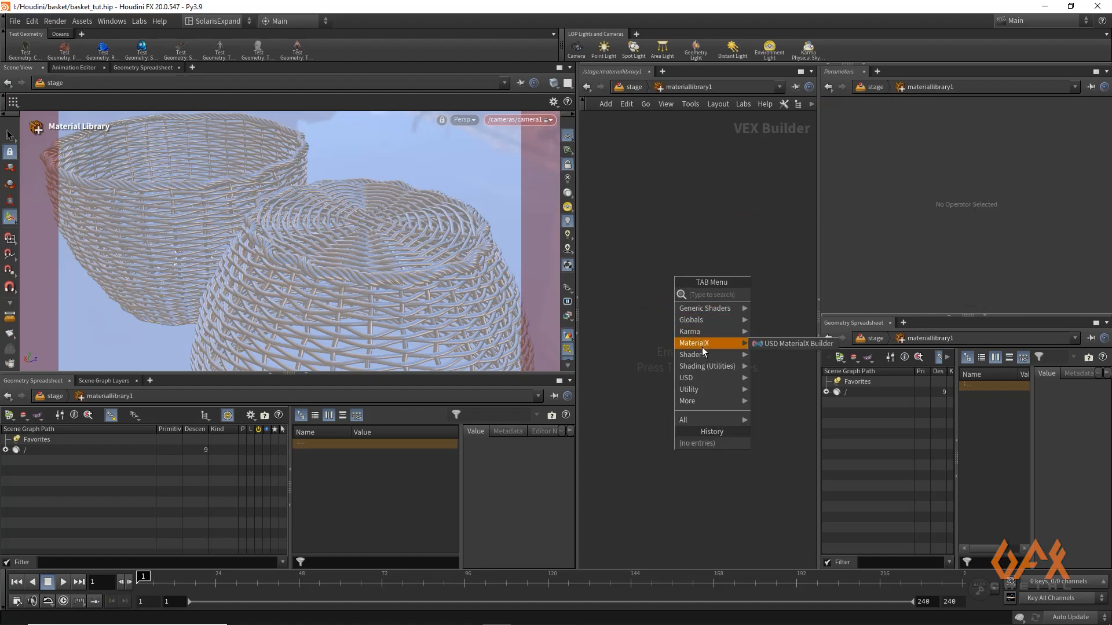
{"action": "left_click", "coordinate": [769, 343]}
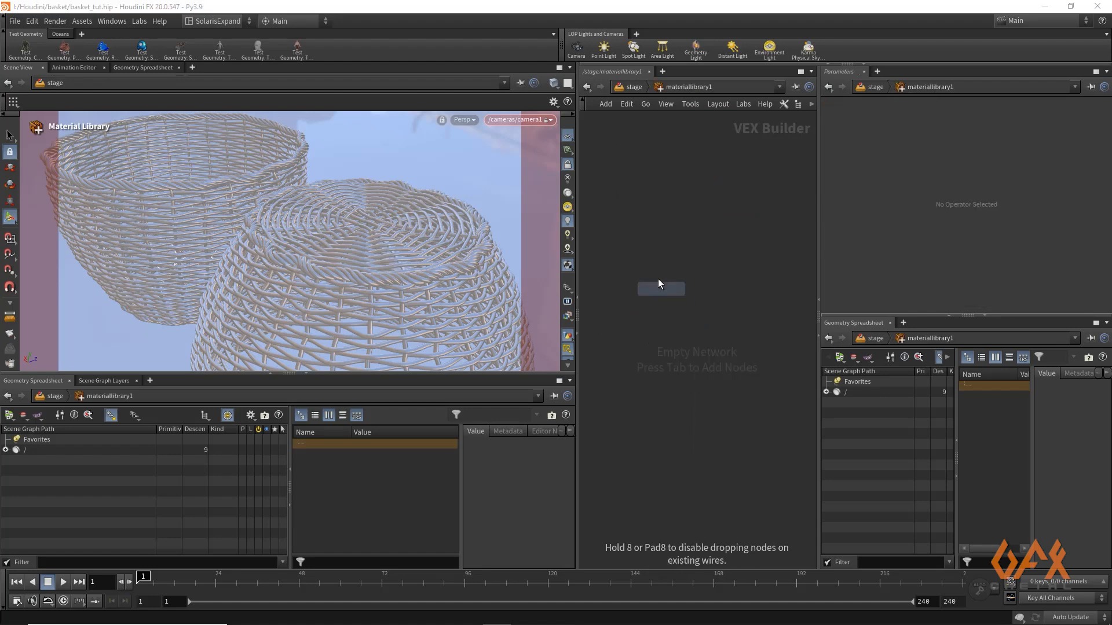
{"action": "left_click", "coordinate": [676, 276]}
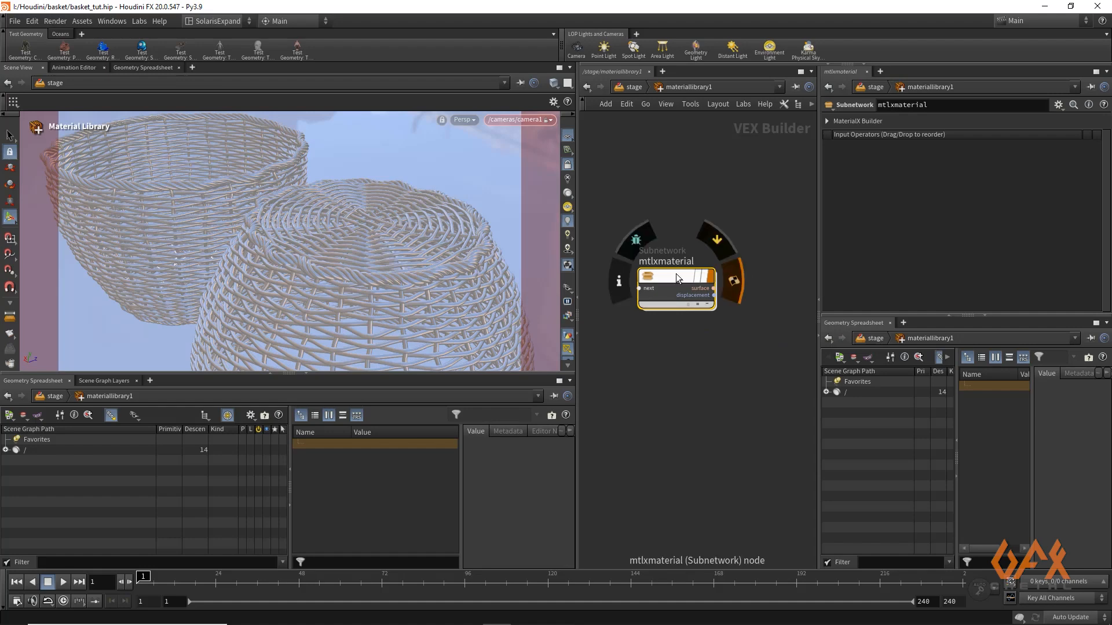
Enter the mtlxmaterial network, move its inputs node down out of the way, and widen the network editor for more working space
{"action": "double_click", "coordinate": [675, 274]}
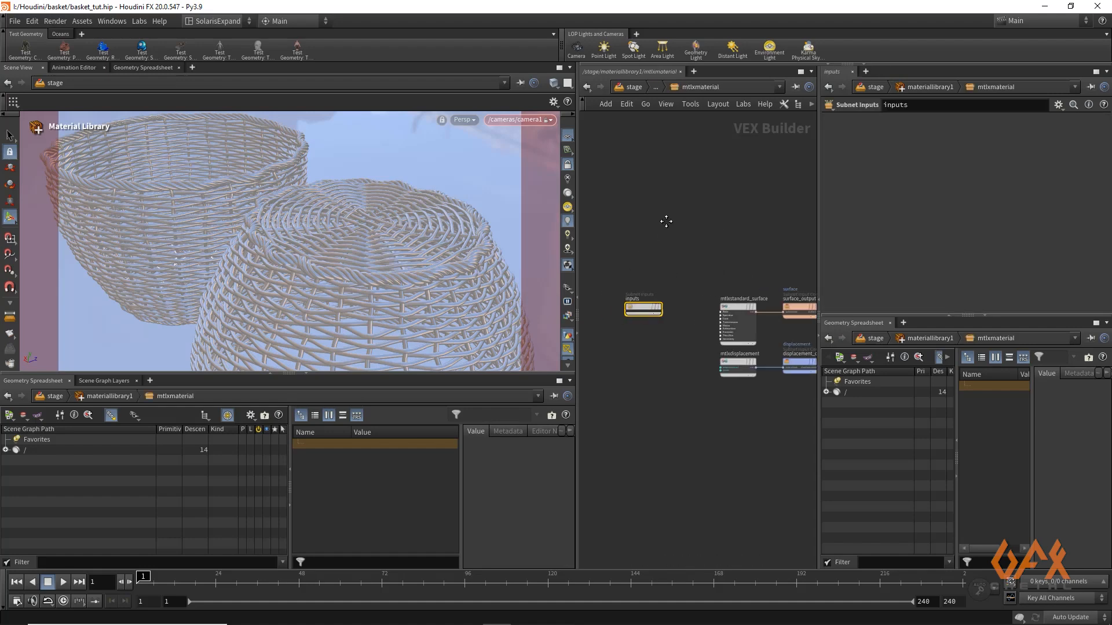
{"action": "left_click_drag", "start_coordinate": [648, 317], "coordinate": [648, 388]}
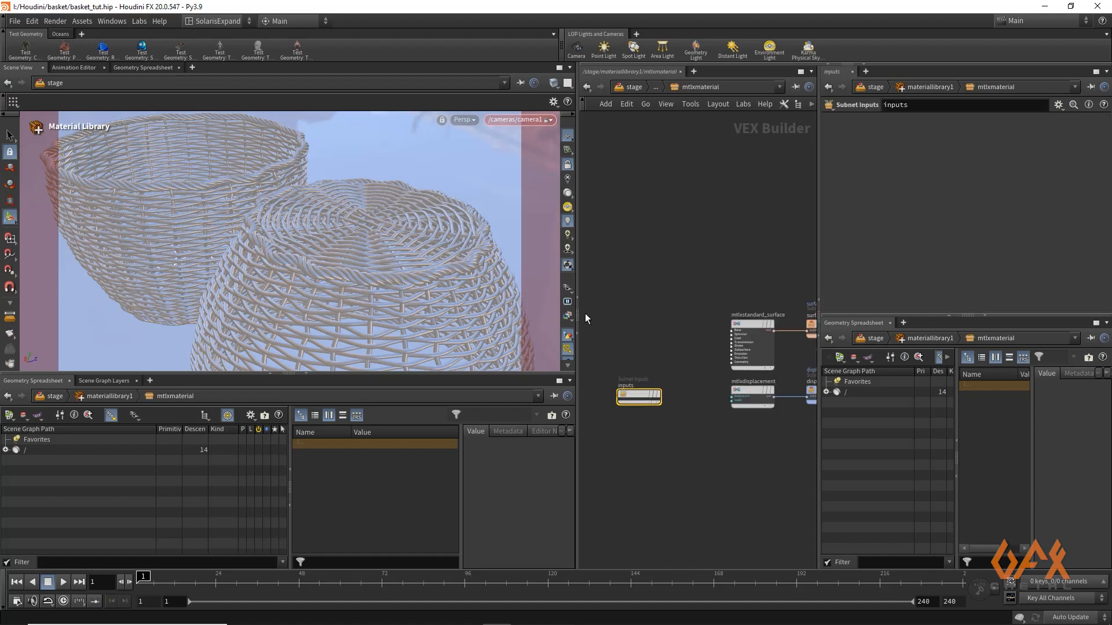
{"action": "left_click_drag", "start_coordinate": [576, 309], "coordinate": [283, 309]}
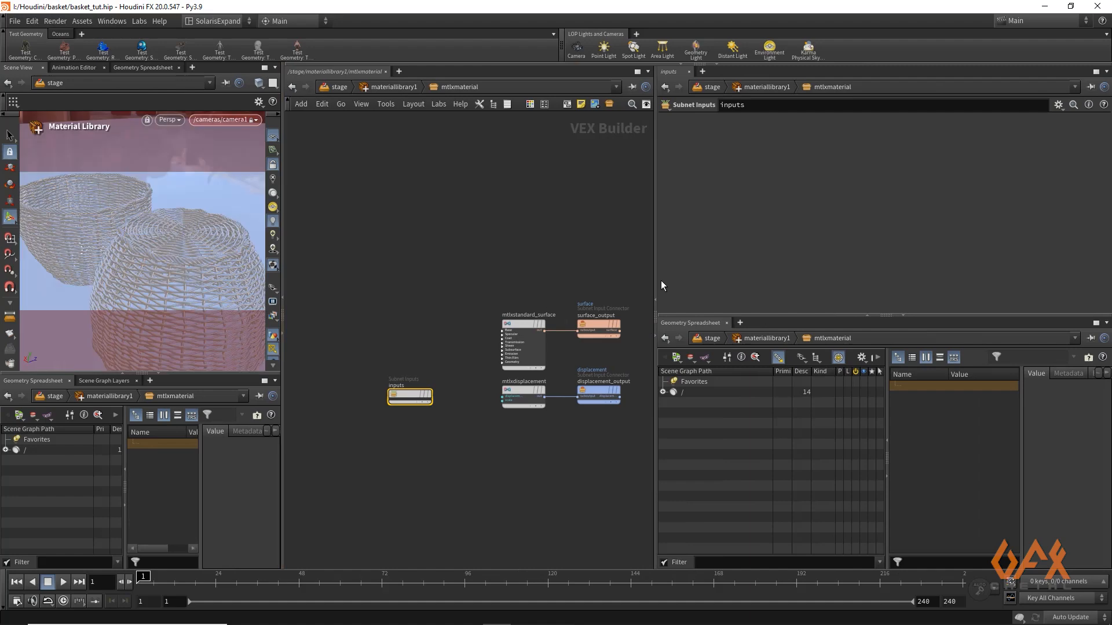
{"action": "left_click_drag", "start_coordinate": [666, 278], "coordinate": [840, 278]}
{"action": "scroll", "coordinate": [548, 214], "scroll_direction": "up", "scroll_amount": 4}
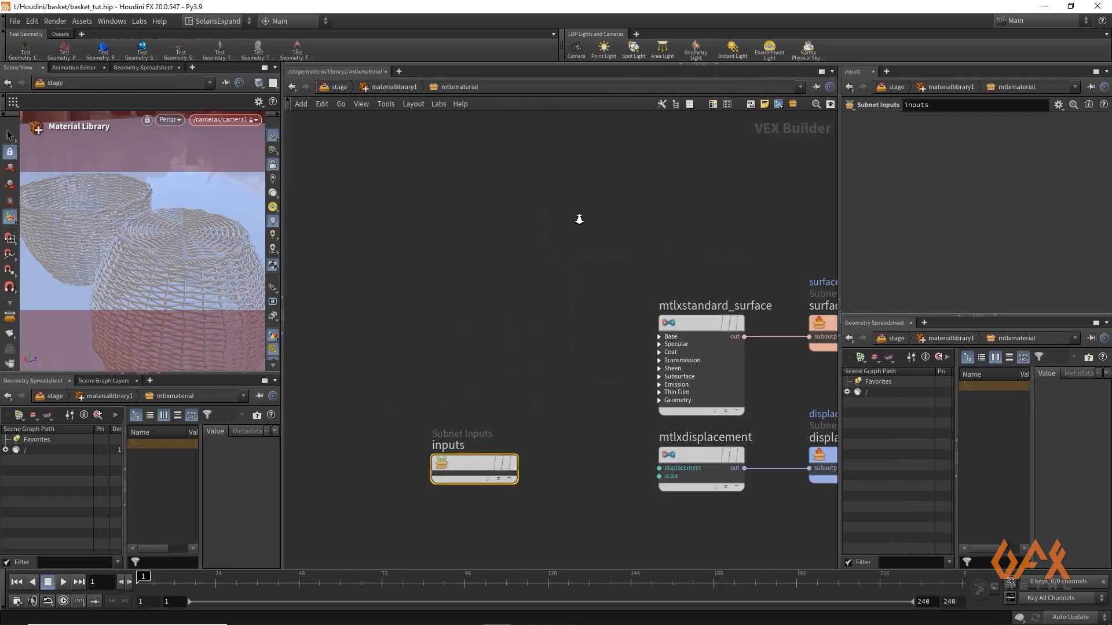
{"action": "middle_click_drag", "start_coordinate": [544, 246], "coordinate": [475, 222]}
Add a MtlX Position node in the empty area above the inputs node
{"action": "left_click", "coordinate": [362, 222]}
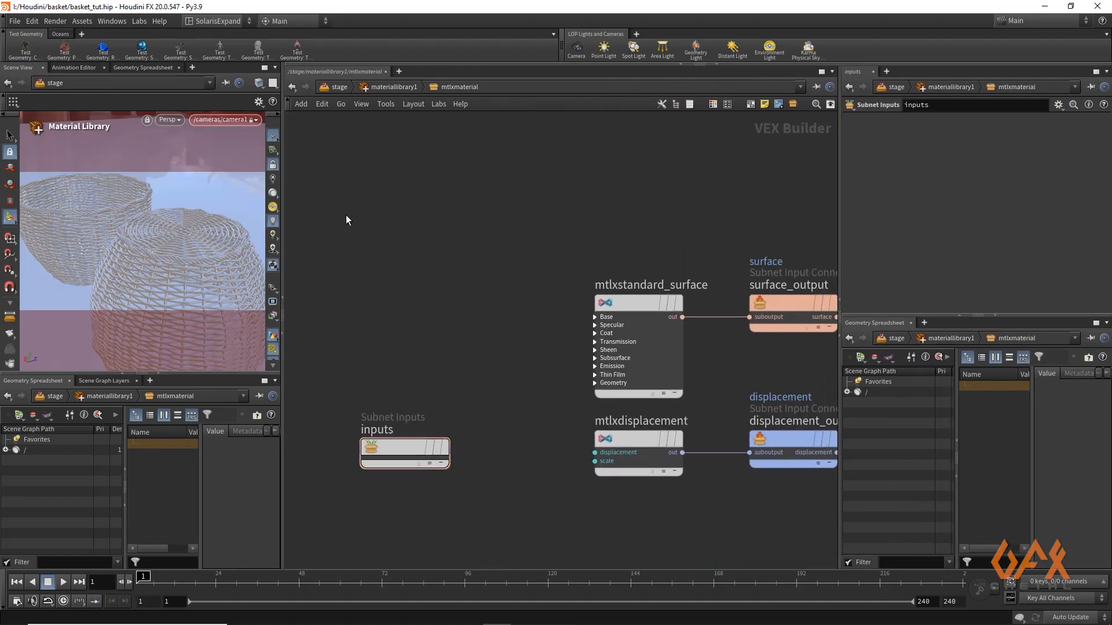
{"action": "key", "text": "Tab"}
{"action": "type", "text": "mt"}
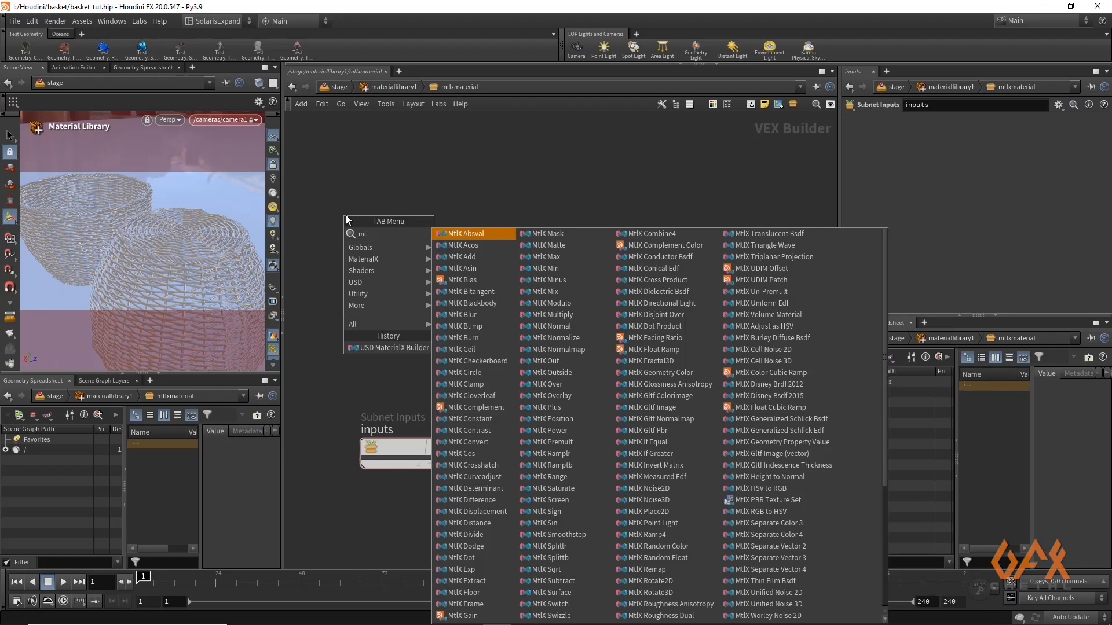
{"action": "type", "text": "lxpo"}
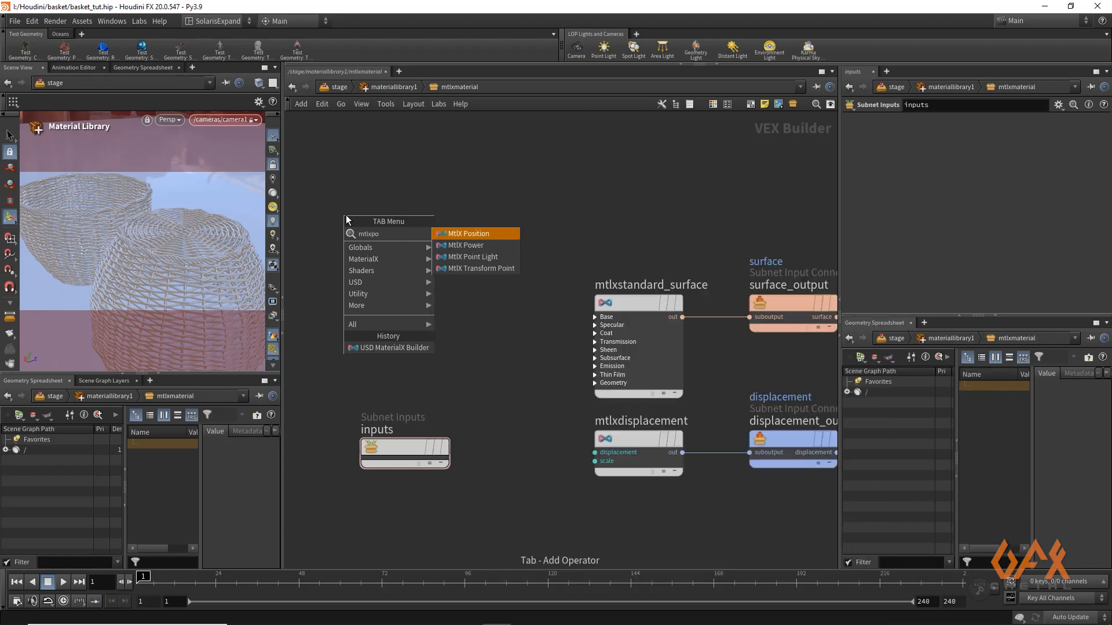
{"action": "key", "text": "Return"}
{"action": "left_click", "coordinate": [346, 215]}
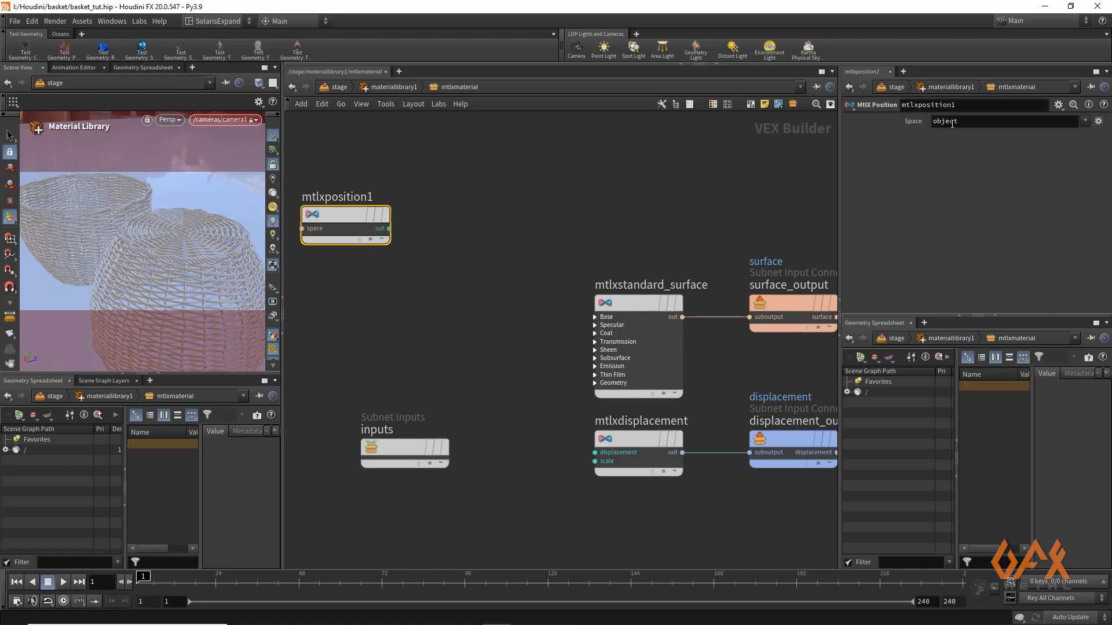
Add a MtlX Multiply node and wire the position node's output into its first input
{"action": "left_click", "coordinate": [476, 235]}
{"action": "key", "text": "Tab"}
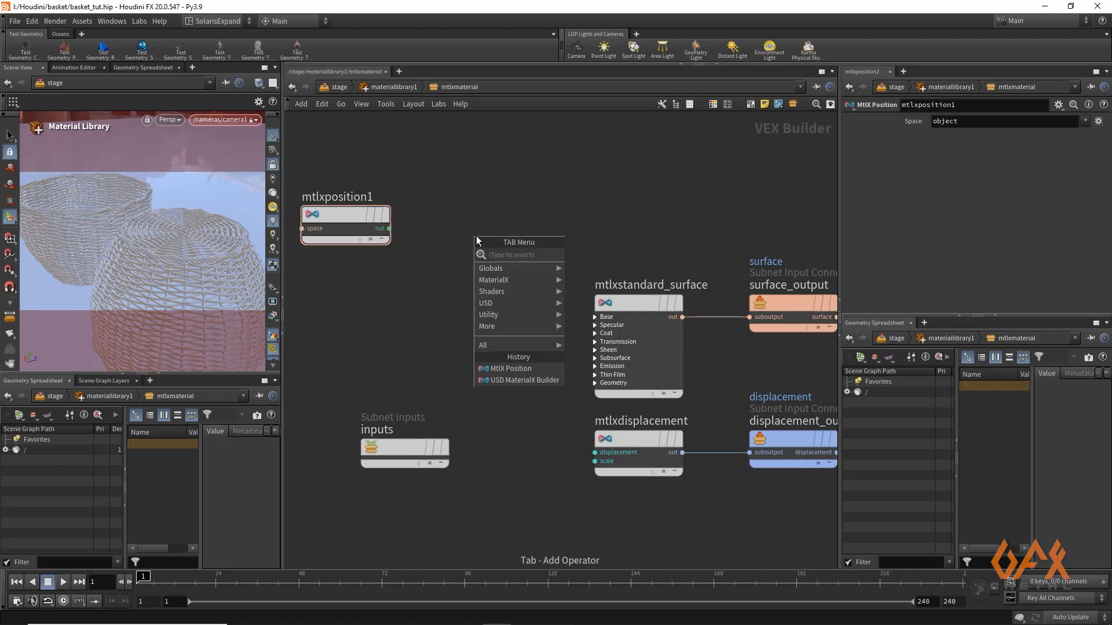
{"action": "type", "text": "mult"}
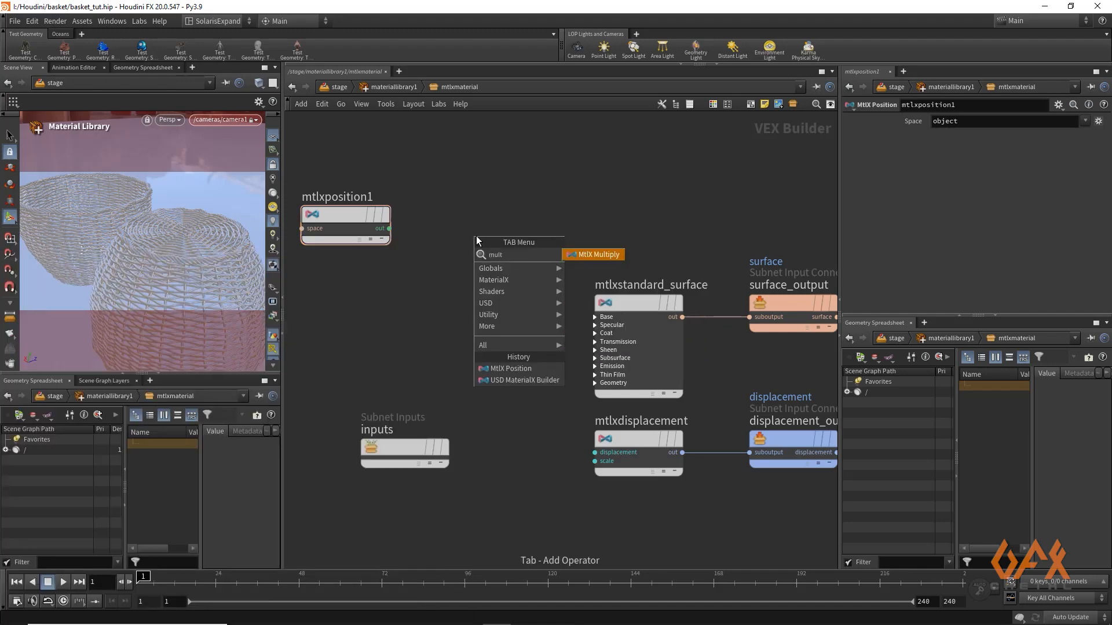
{"action": "key", "text": "Return"}
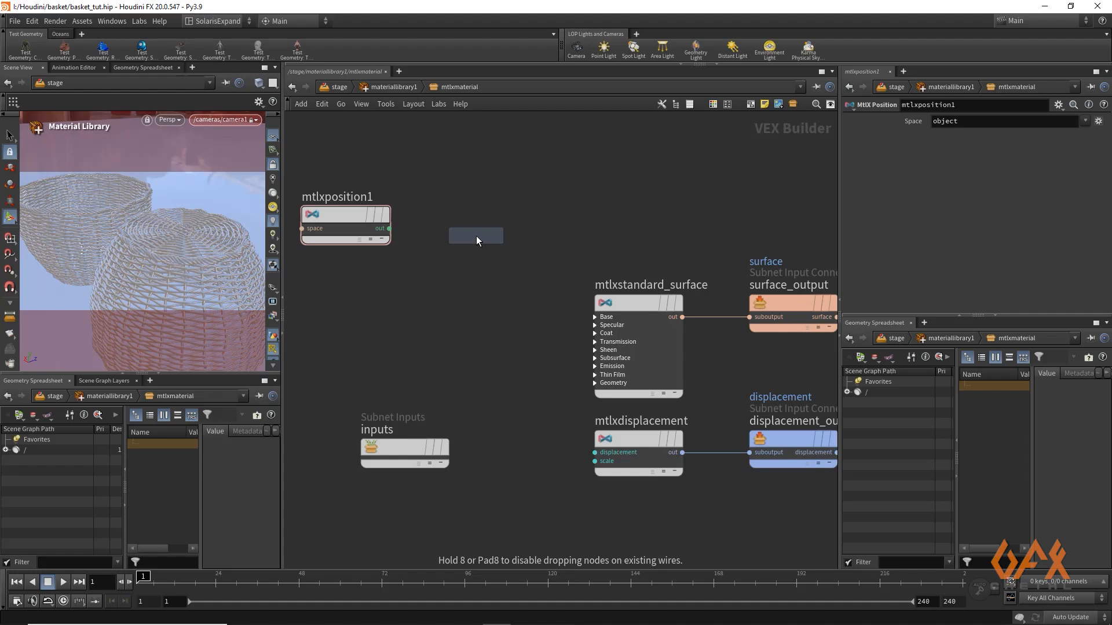
{"action": "left_click", "coordinate": [476, 235]}
{"action": "left_click_drag", "start_coordinate": [390, 228], "coordinate": [433, 249]}
Set the multiply node's Input 2 to 8, 8, 8 and place the node closer to the position node
{"action": "double_click", "coordinate": [944, 151]}
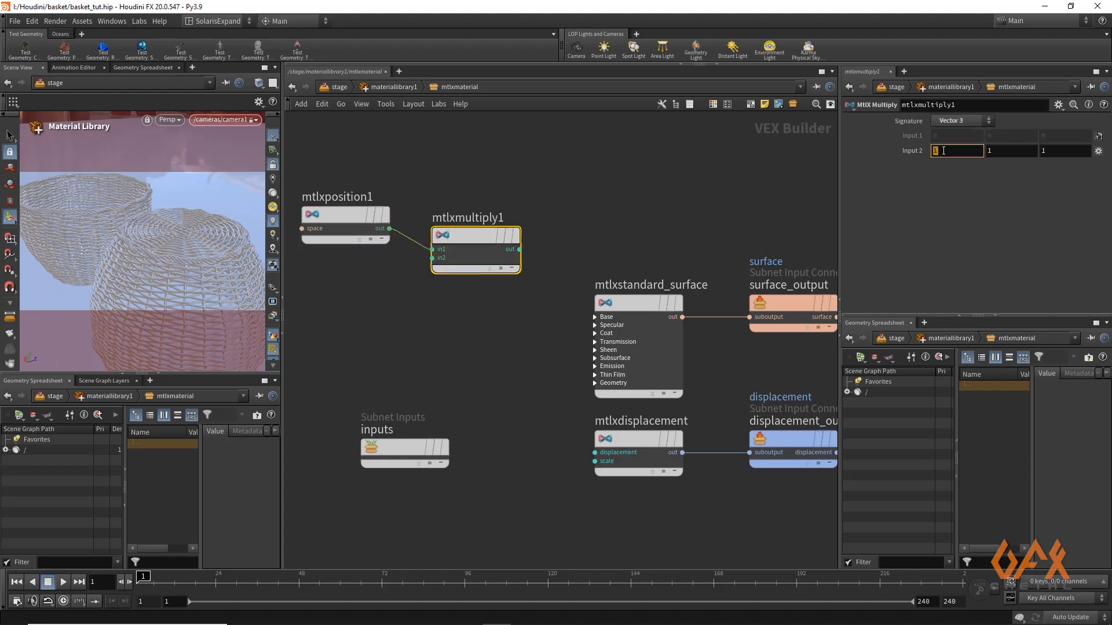
{"action": "type", "text": "8"}
{"action": "double_click", "coordinate": [989, 151]}
{"action": "type", "text": "8"}
{"action": "double_click", "coordinate": [1055, 152]}
{"action": "key", "text": "Return"}
{"action": "left_click_drag", "start_coordinate": [480, 238], "coordinate": [463, 229]}
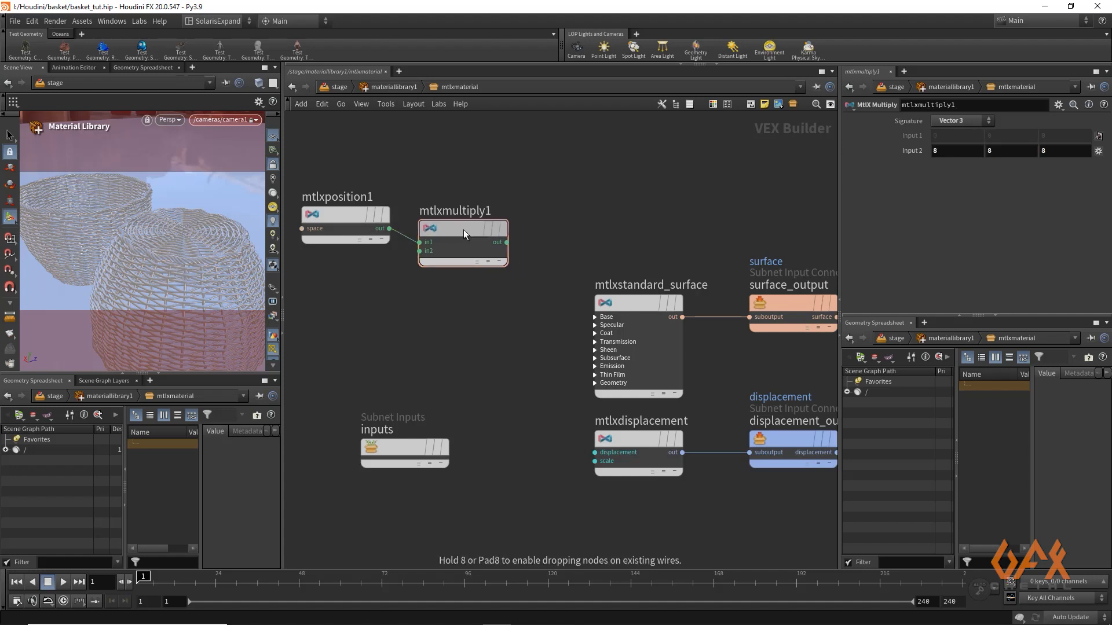
Add a MtlX Noise3D node and wire the multiply node's output into its position input
{"action": "key", "text": "Tab"}
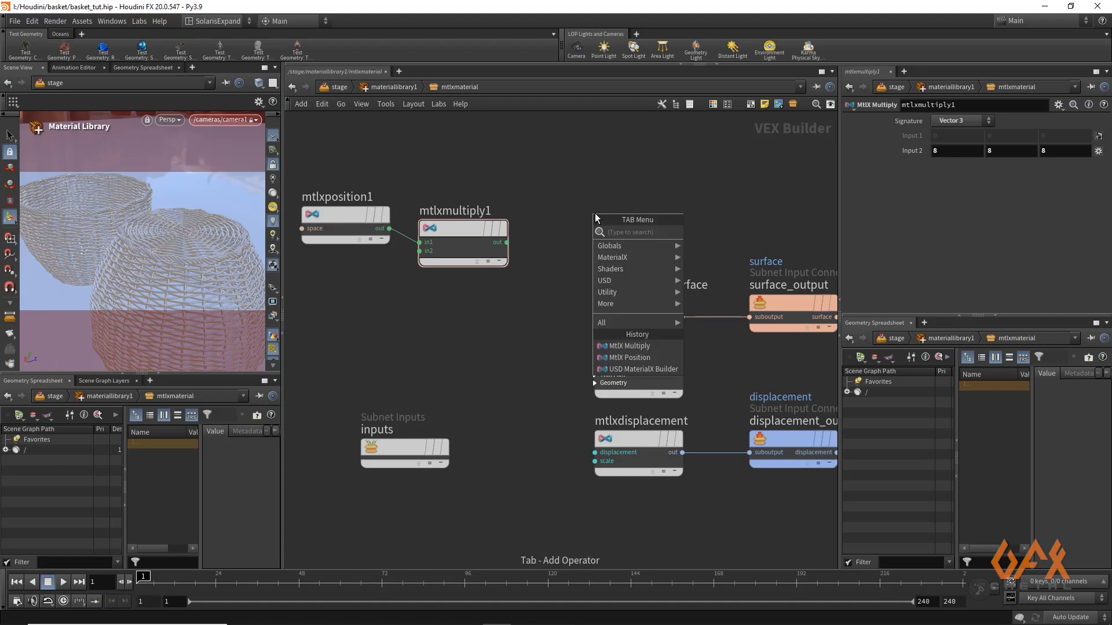
{"action": "type", "text": "noise"}
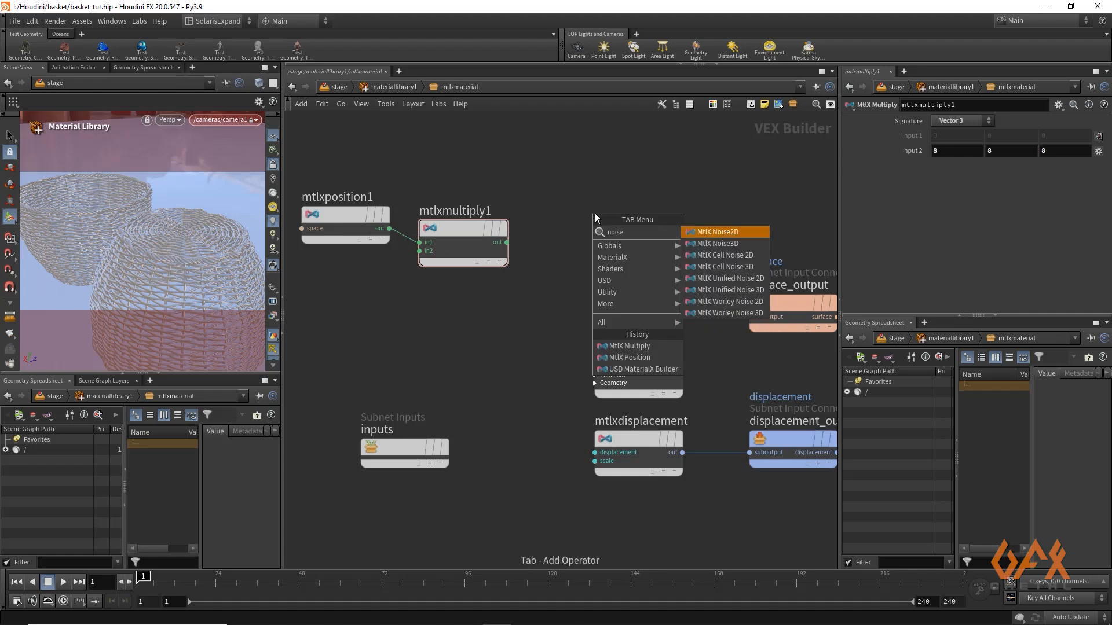
{"action": "key", "text": "Down"}
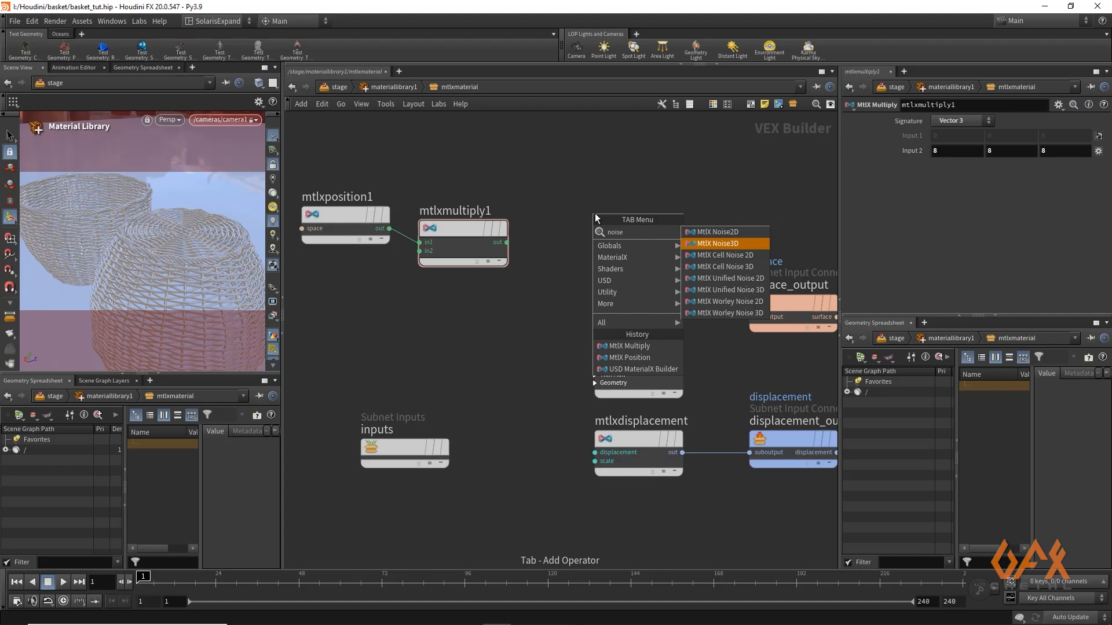
{"action": "key", "text": "Return"}
{"action": "left_click", "coordinate": [595, 213]}
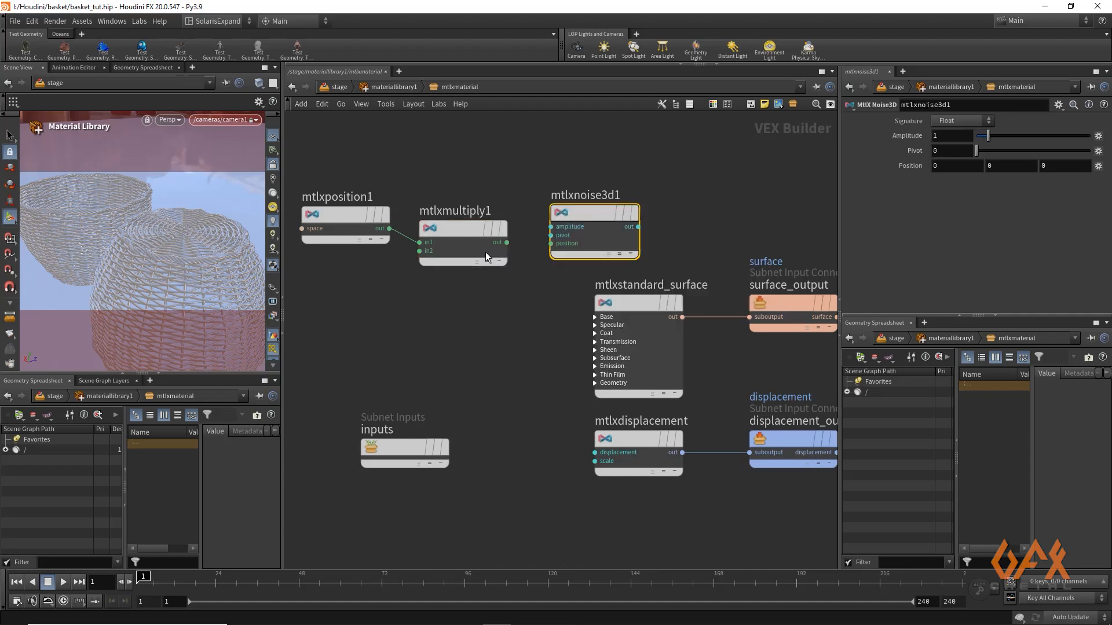
{"action": "left_click", "coordinate": [507, 243]}
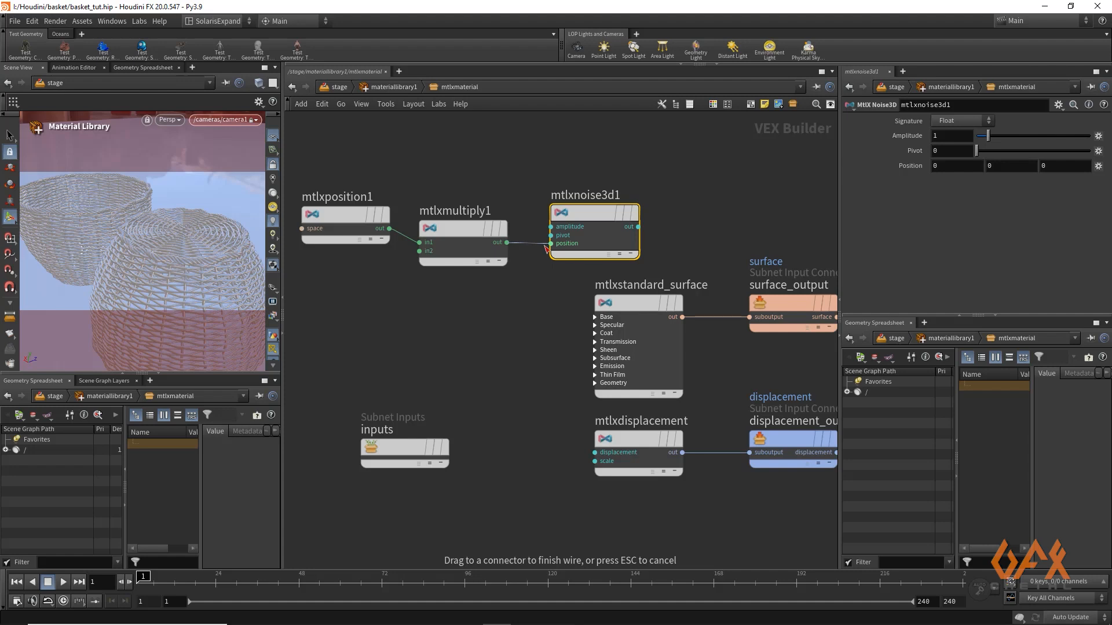
{"action": "left_click", "coordinate": [548, 247]}
Move the standard surface, displacement and output nodes farther from the noise node to make room between them
{"action": "middle_click_drag", "start_coordinate": [558, 304], "coordinate": [415, 276]}
{"action": "scroll", "coordinate": [440, 273], "scroll_direction": "down", "scroll_amount": 2}
{"action": "left_click_drag", "start_coordinate": [435, 251], "coordinate": [627, 412]}
{"action": "left_click_drag", "start_coordinate": [475, 273], "coordinate": [680, 242]}
{"action": "left_click", "coordinate": [530, 240]}
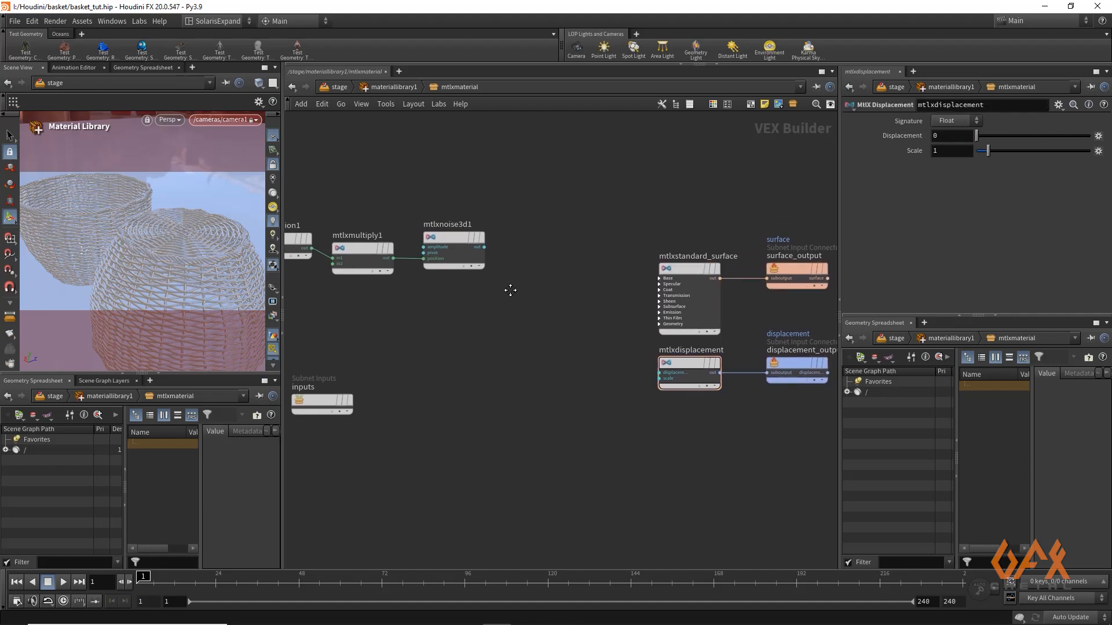
Add a MtlX Range node beside the noise node and wire the noise output into its in input
{"action": "middle_click_drag", "start_coordinate": [508, 259], "coordinate": [510, 287]}
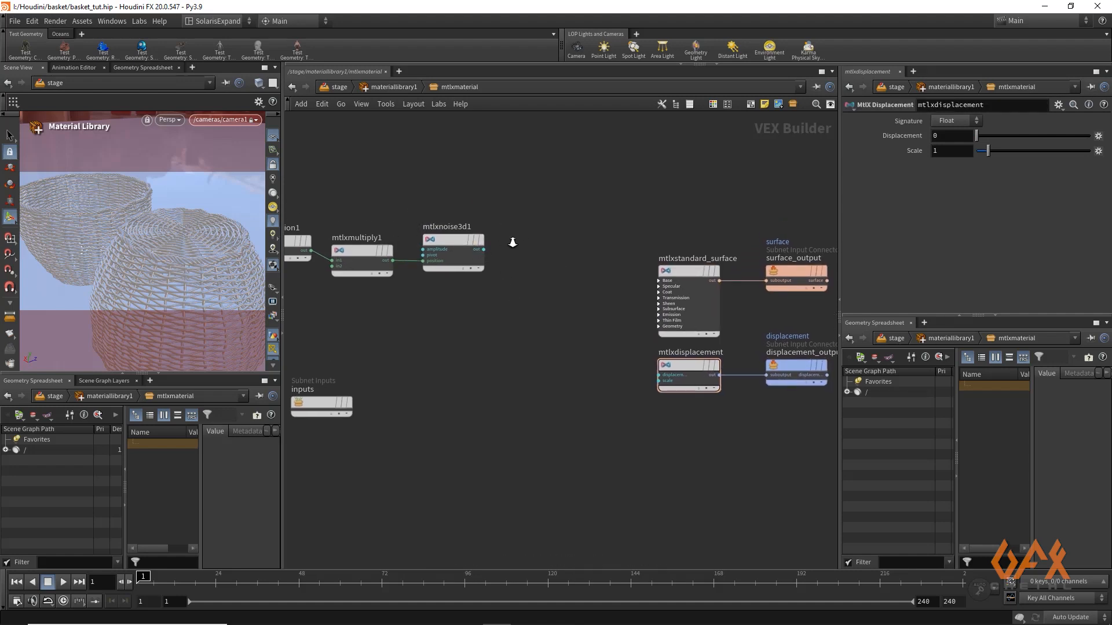
{"action": "scroll", "coordinate": [512, 249], "scroll_direction": "up", "scroll_amount": 3}
{"action": "key", "text": "Tab"}
{"action": "type", "text": "ran"}
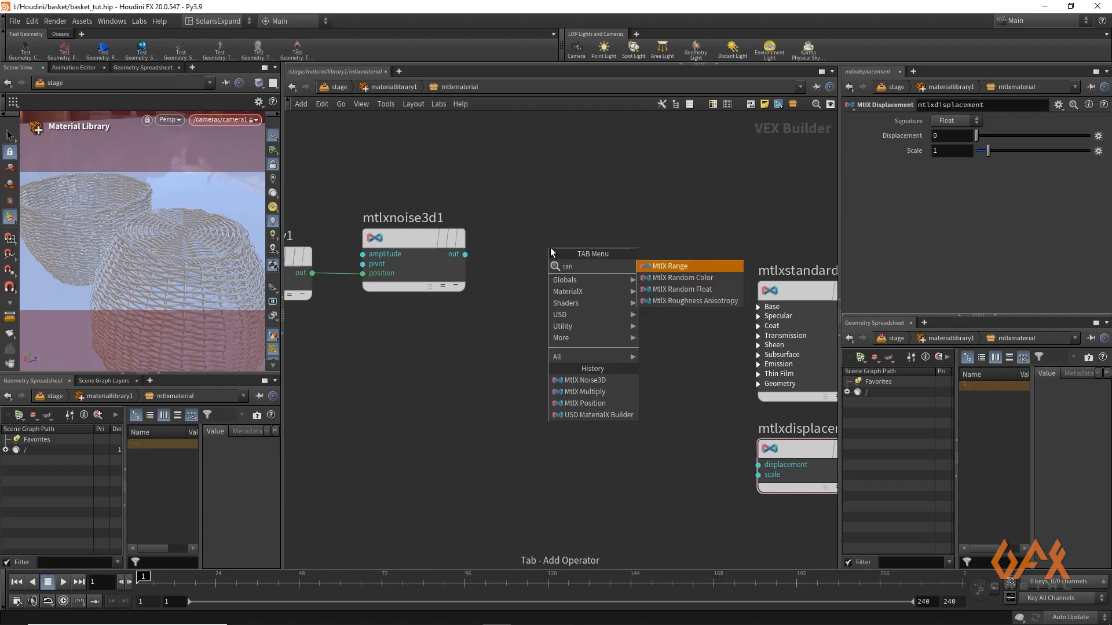
{"action": "key", "text": "Return"}
{"action": "left_click", "coordinate": [550, 248]}
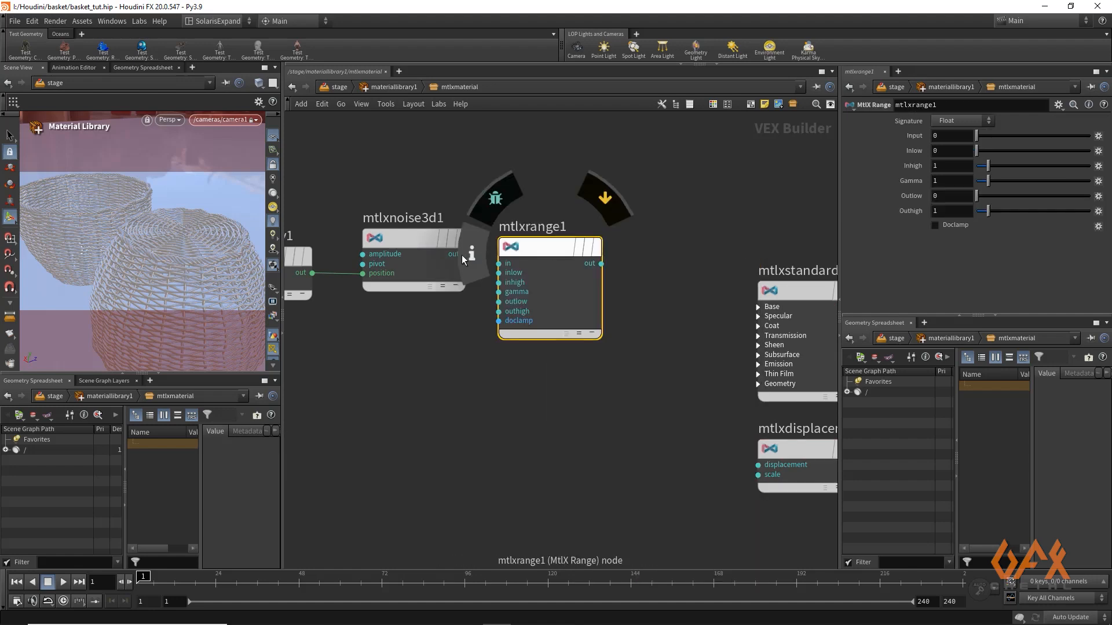
{"action": "left_click_drag", "start_coordinate": [465, 255], "coordinate": [497, 265]}
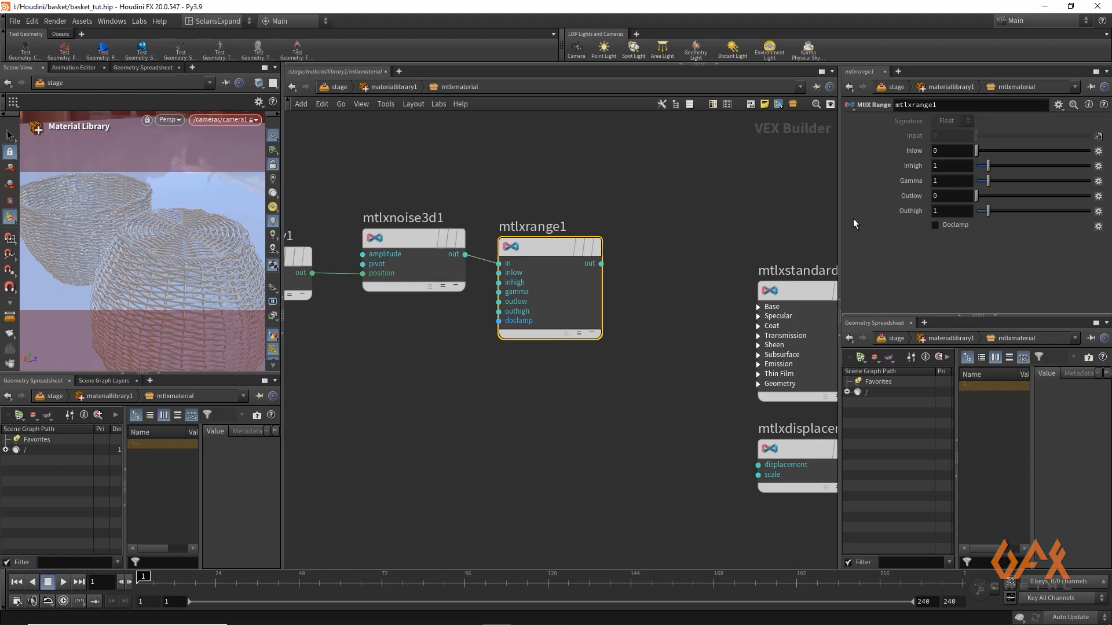
Set the range node's Inlow to -0.5 and Inhigh to 0.5
{"action": "left_click", "coordinate": [944, 150]}
{"action": "type", "text": "-.5"}
{"action": "left_click", "coordinate": [938, 166]}
{"action": "type", "text": ".5"}
{"action": "key", "text": "Return"}
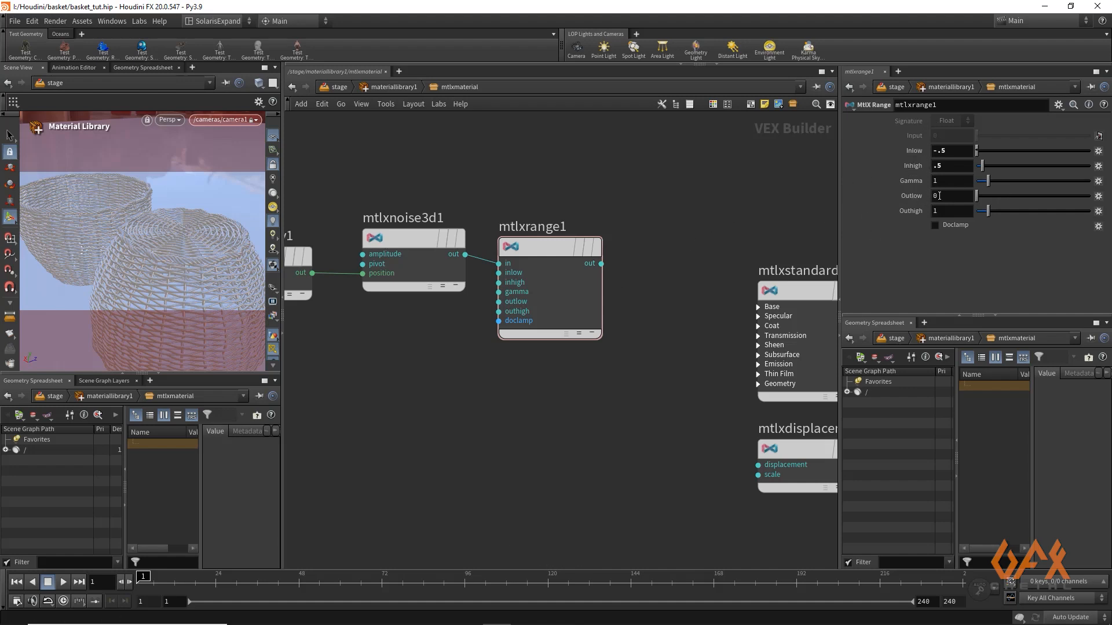
Add a MtlX Clamp node beside the range node, with the range output wired into its in input
{"action": "left_click", "coordinate": [601, 264]}
{"action": "key", "text": "Tab"}
{"action": "type", "text": "clam"}
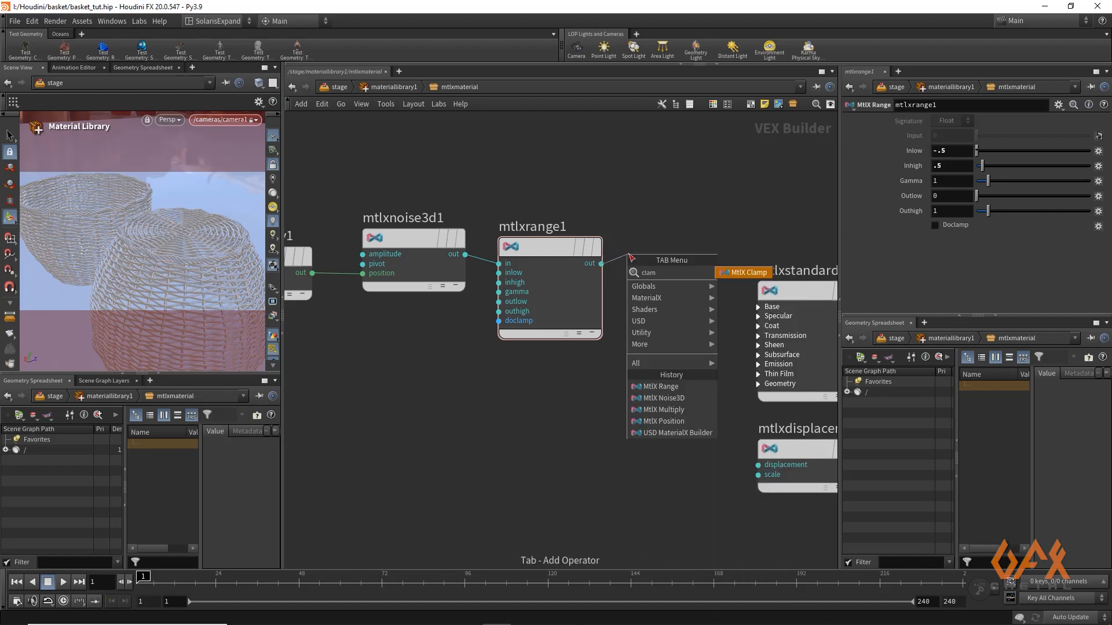
{"action": "type", "text": "p"}
{"action": "key", "text": "Return"}
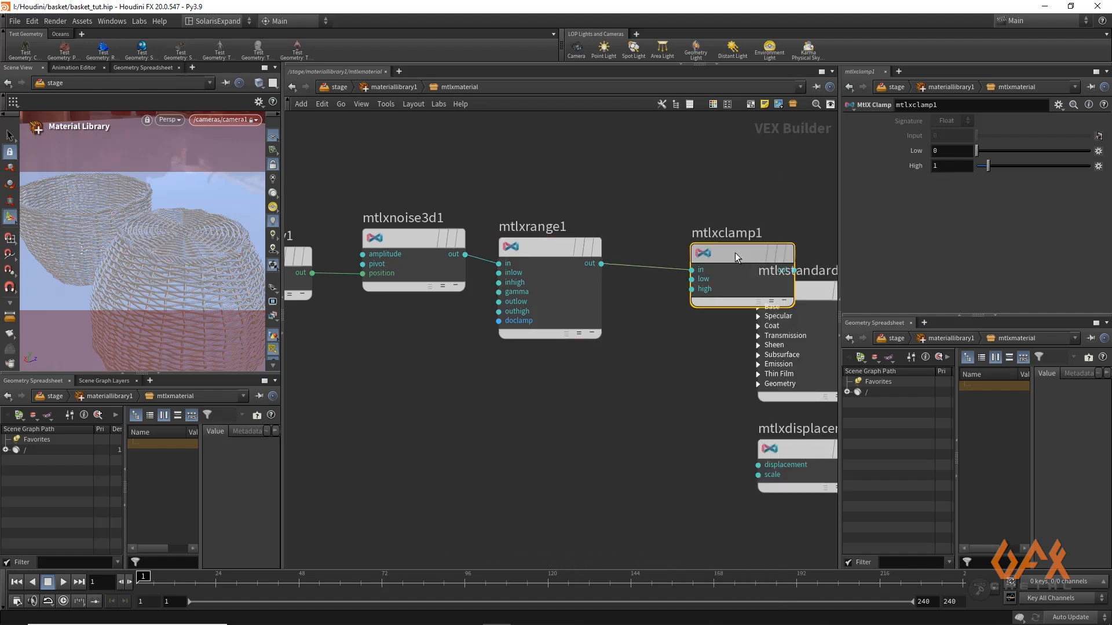
{"action": "left_click", "coordinate": [700, 211]}
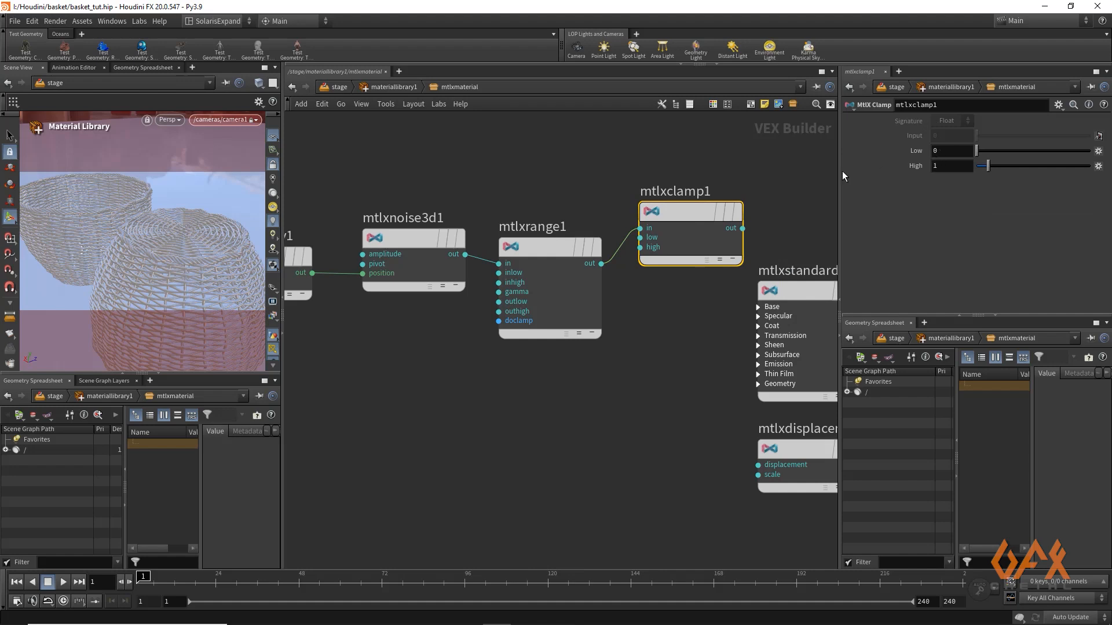
Move the standard surface and surface output nodes farther away, and wire the clamp output into the standard surface's Base Color
{"action": "middle_click_drag", "start_coordinate": [724, 162], "coordinate": [577, 172]}
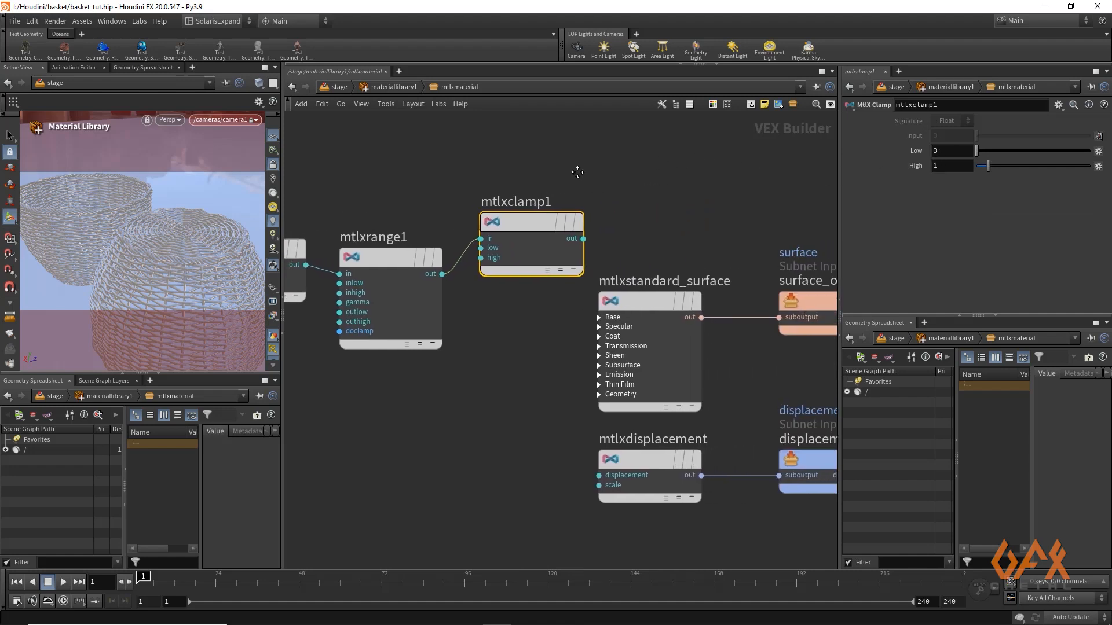
{"action": "scroll", "coordinate": [538, 262], "scroll_direction": "down", "scroll_amount": 3}
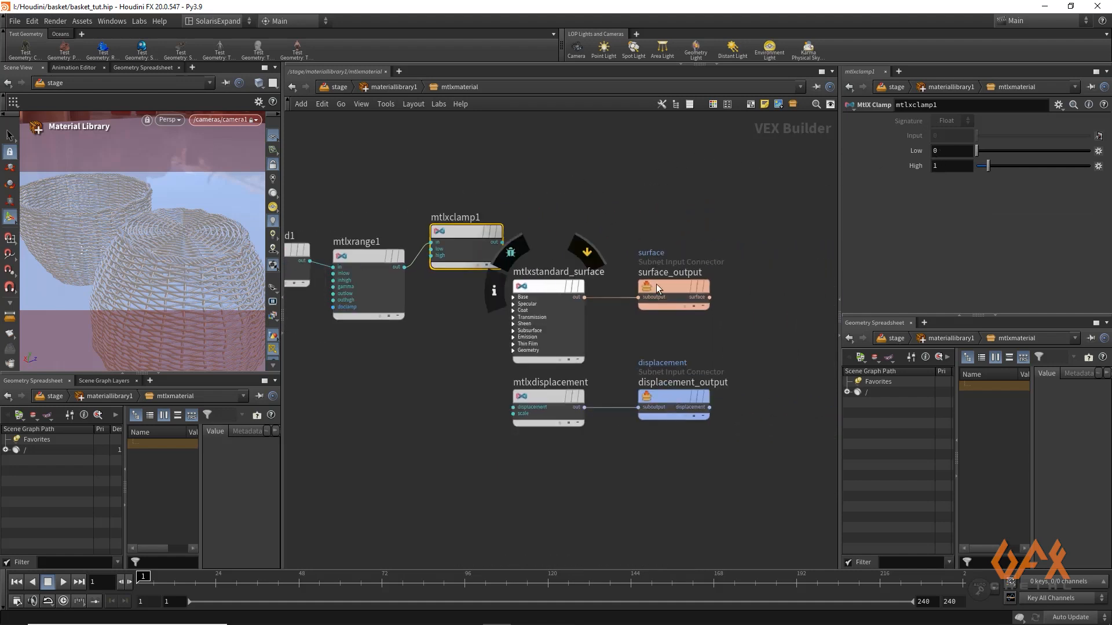
{"action": "left_click_drag", "start_coordinate": [735, 277], "coordinate": [793, 259]}
{"action": "left_click_drag", "start_coordinate": [540, 287], "coordinate": [638, 228]}
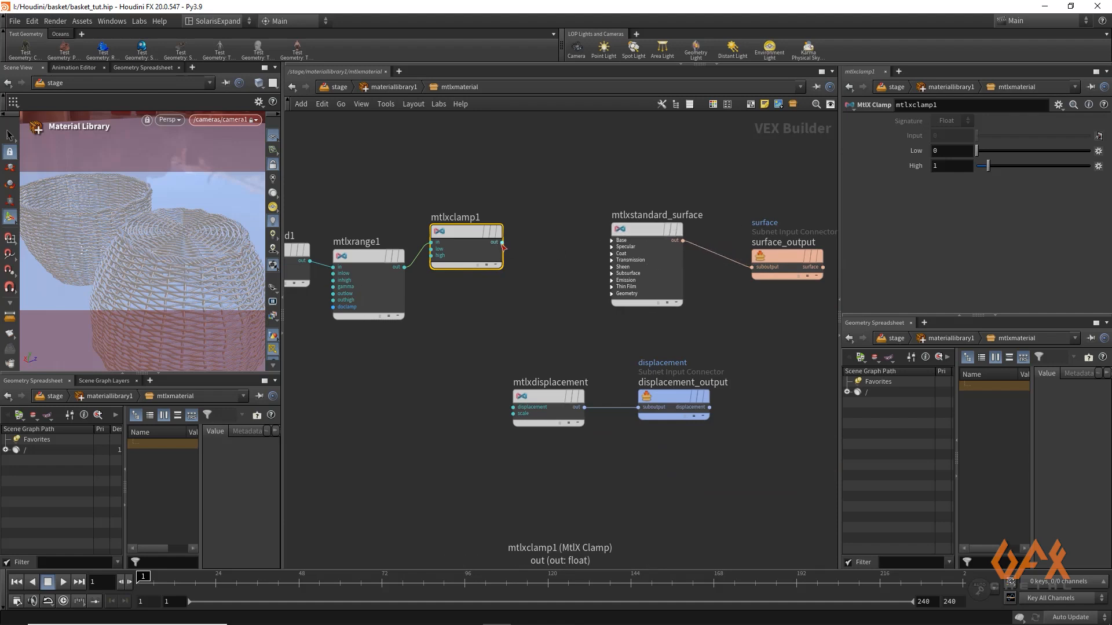
{"action": "left_click_drag", "start_coordinate": [502, 243], "coordinate": [614, 241]}
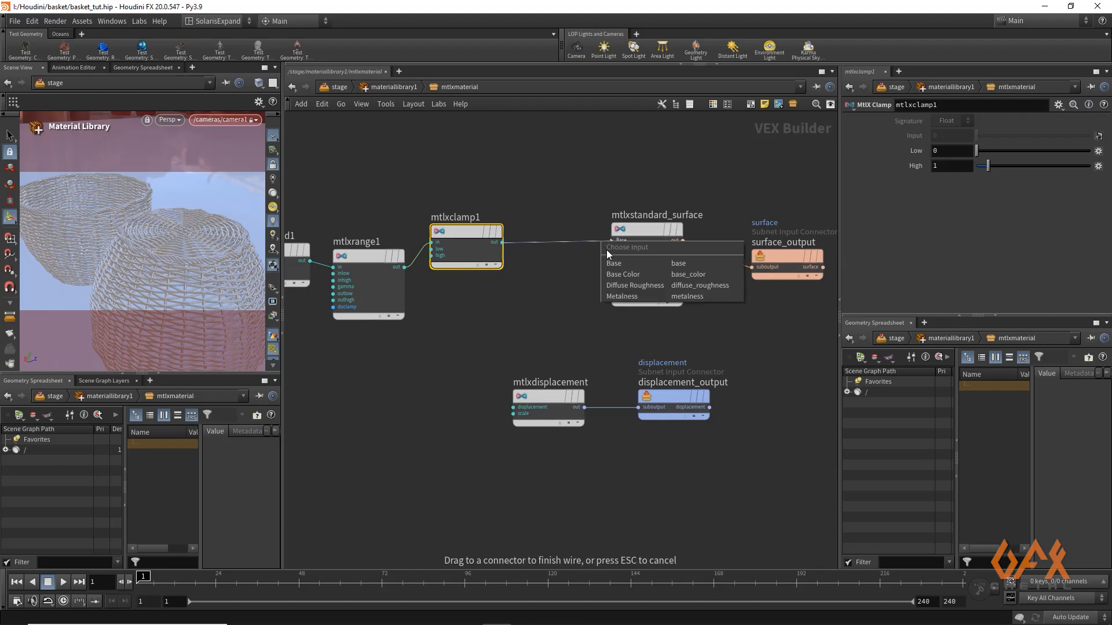
{"action": "left_click", "coordinate": [618, 275]}
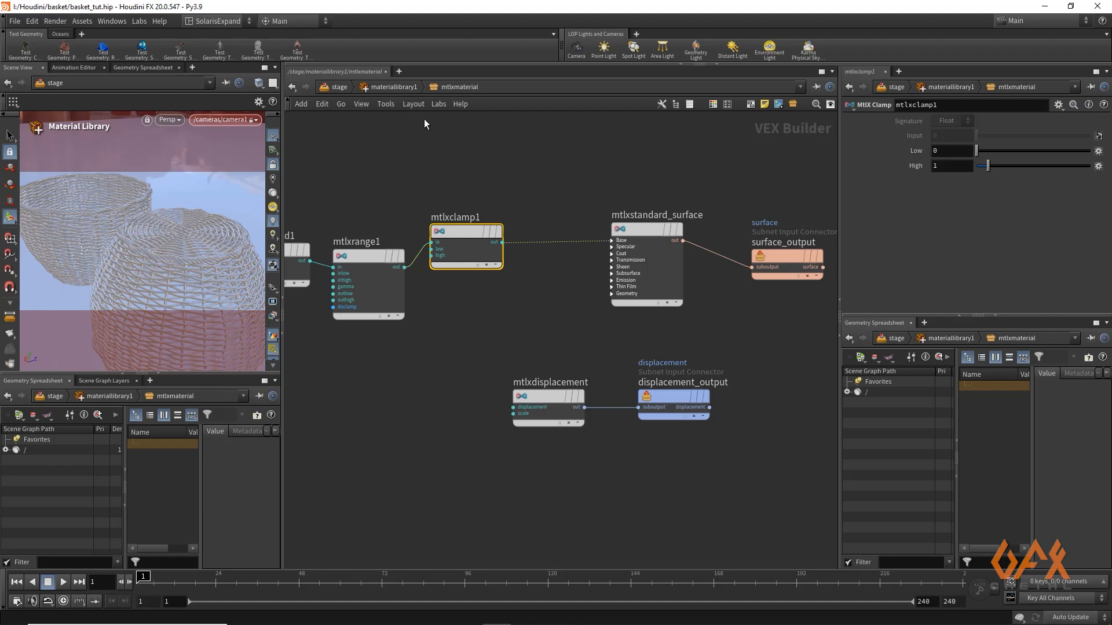
Go up to the material library and rename the material subnetwork as mtlxmaterial_basket
{"action": "left_click", "coordinate": [388, 87]}
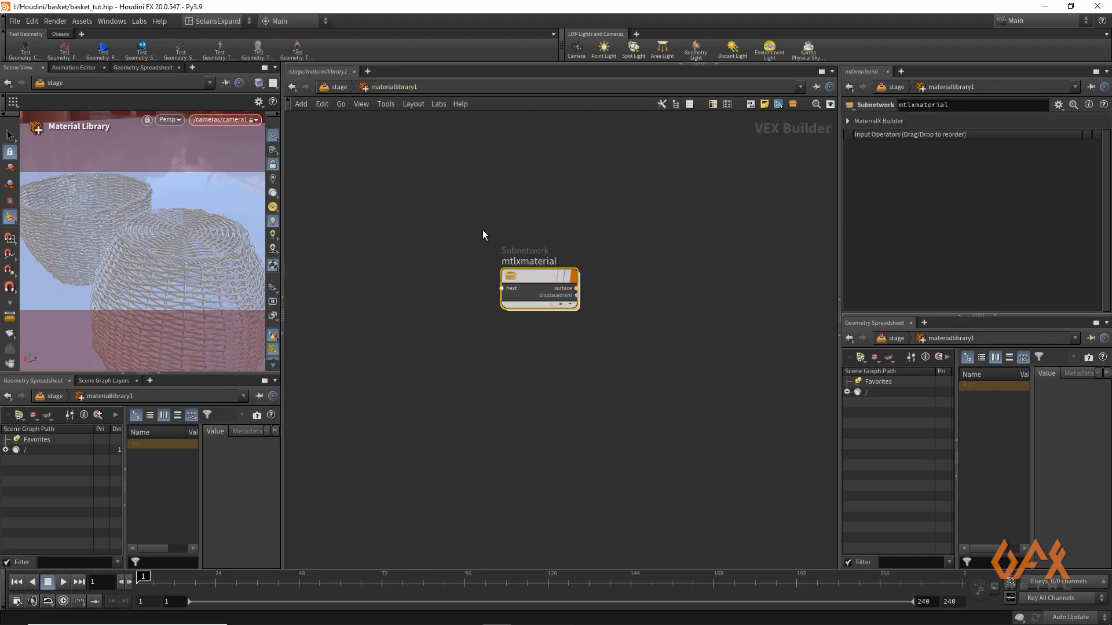
{"action": "double_click", "coordinate": [556, 262]}
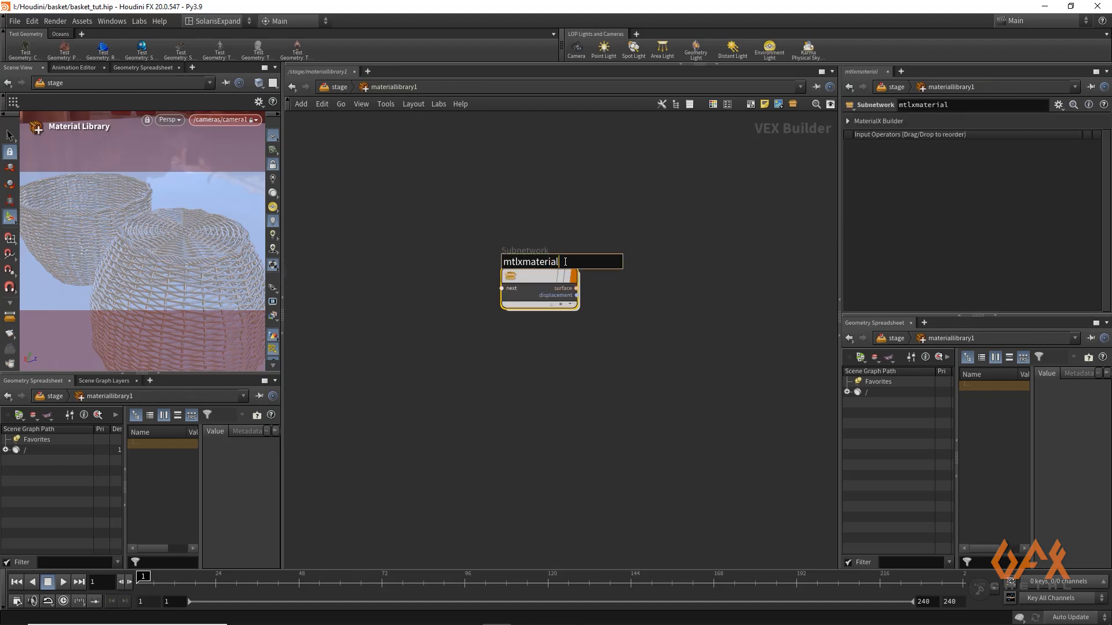
{"action": "type", "text": "_basket"}
{"action": "key", "text": "Return"}
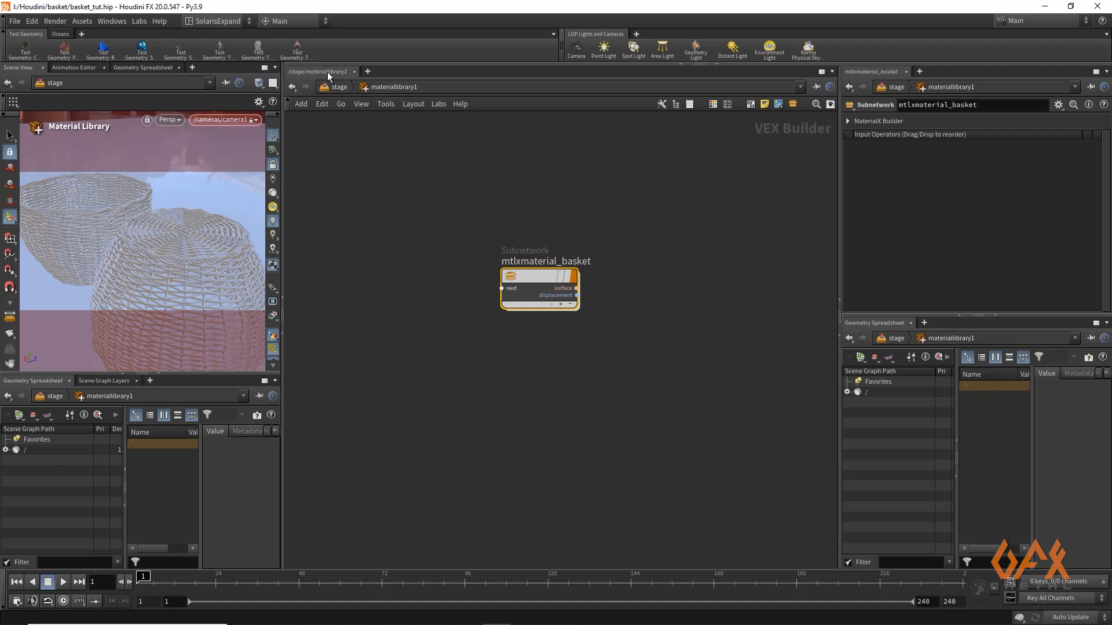
Return to the stage network and add an Assign Material node wired after the material library node
{"action": "left_click", "coordinate": [340, 86]}
{"action": "left_click", "coordinate": [509, 345]}
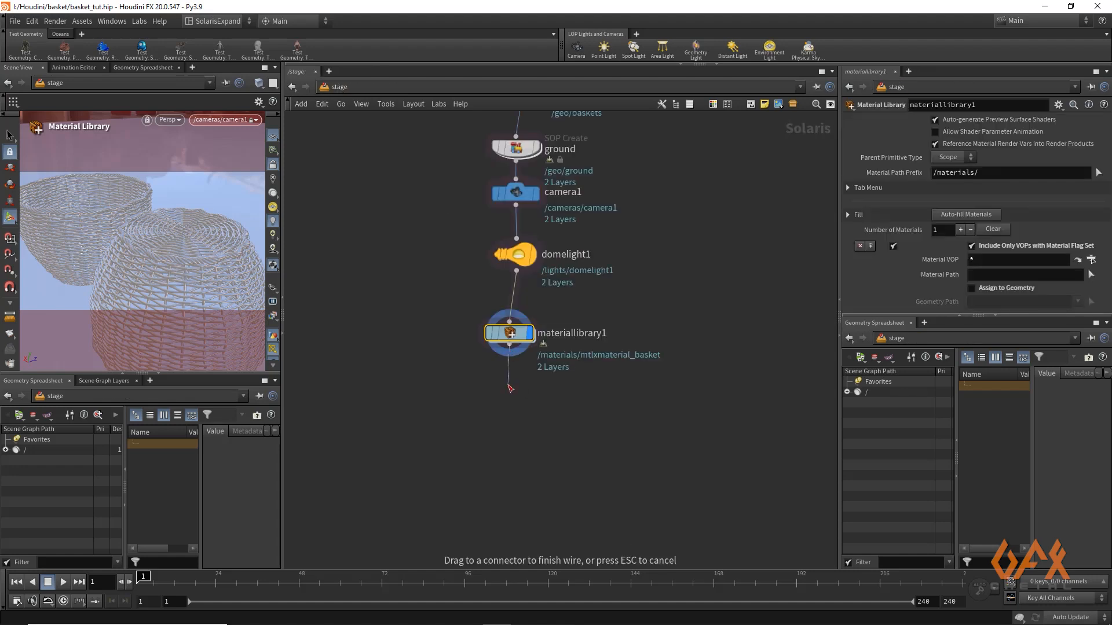
{"action": "key", "text": "Tab"}
{"action": "type", "text": "assign"}
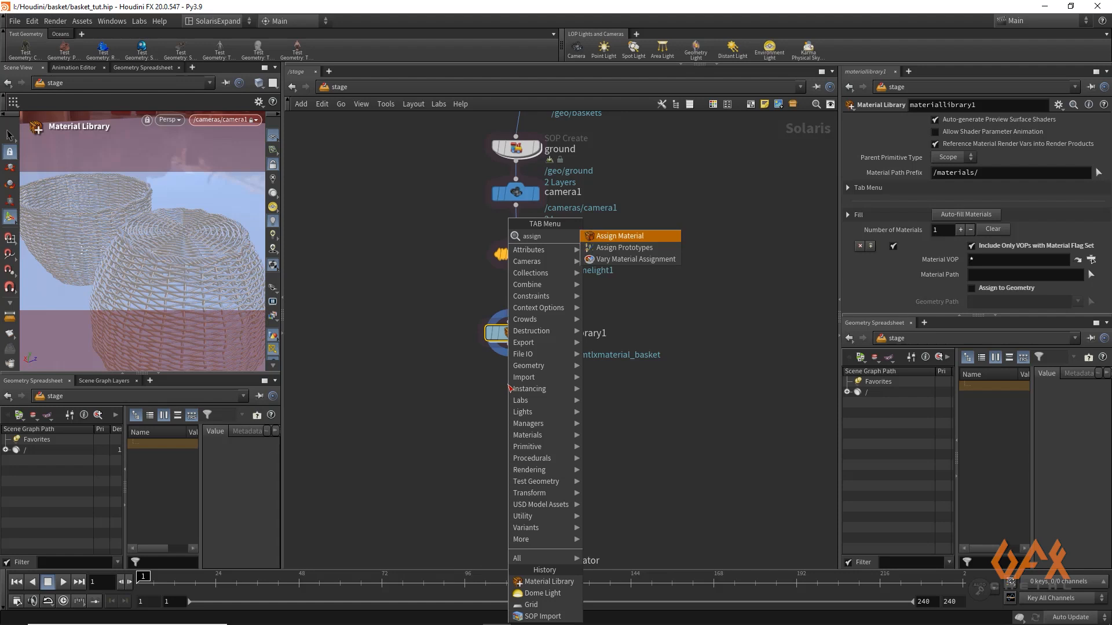
{"action": "key", "text": "Return"}
{"action": "key", "text": "r"}
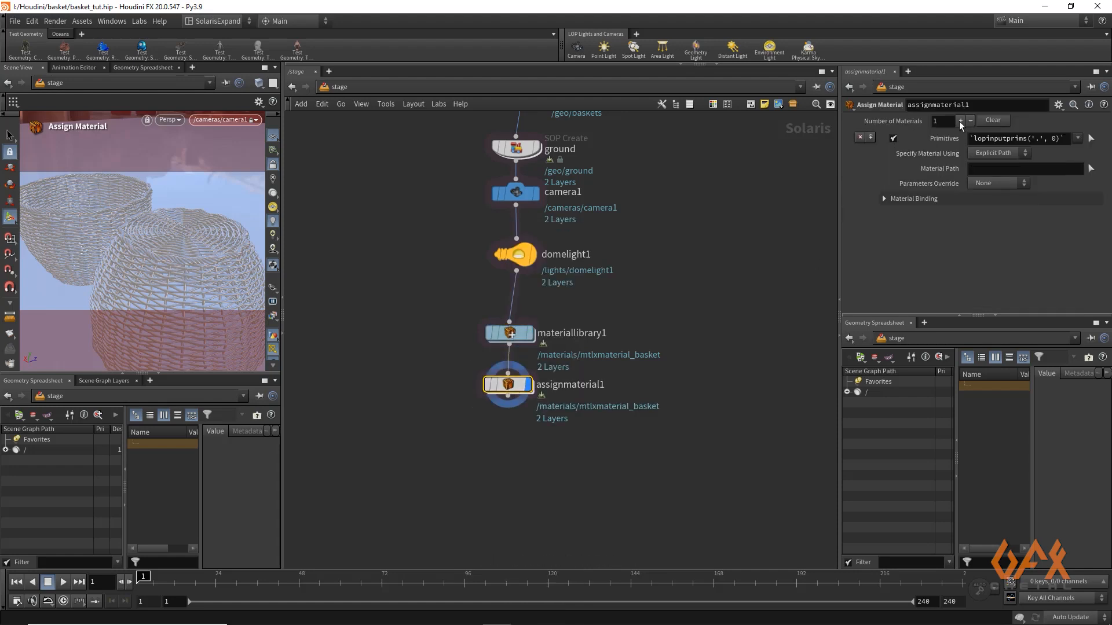
Assign the mtlxmaterial_basket material to the /geo/baskets primitive in the Assign Material node, using the scene graph paths
{"action": "left_click", "coordinate": [6, 450]}
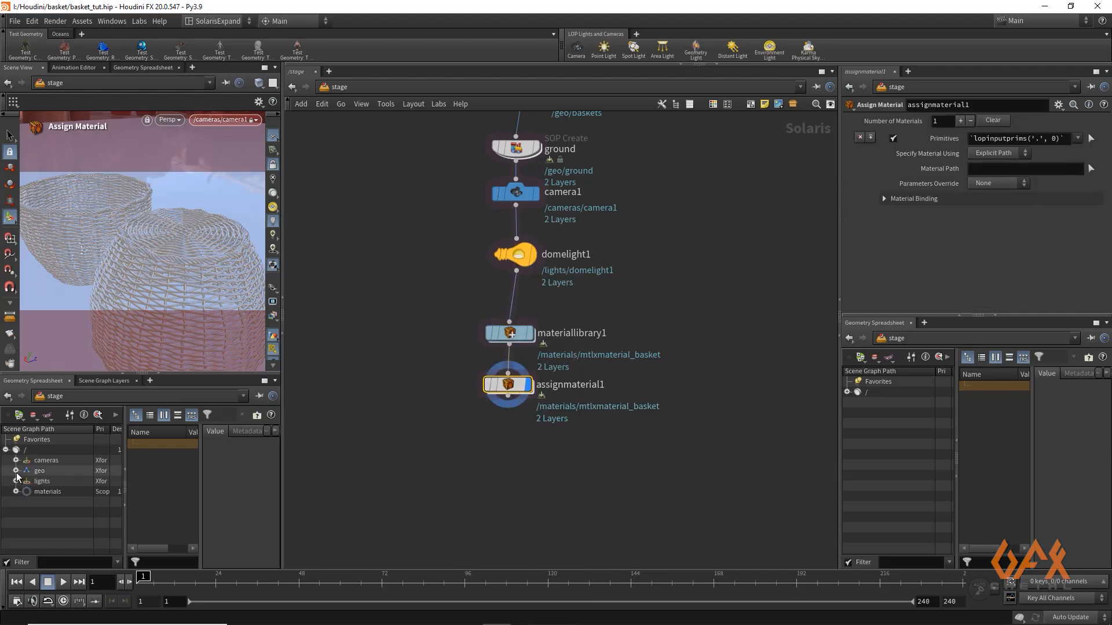
{"action": "left_click", "coordinate": [16, 471]}
{"action": "left_click", "coordinate": [54, 481]}
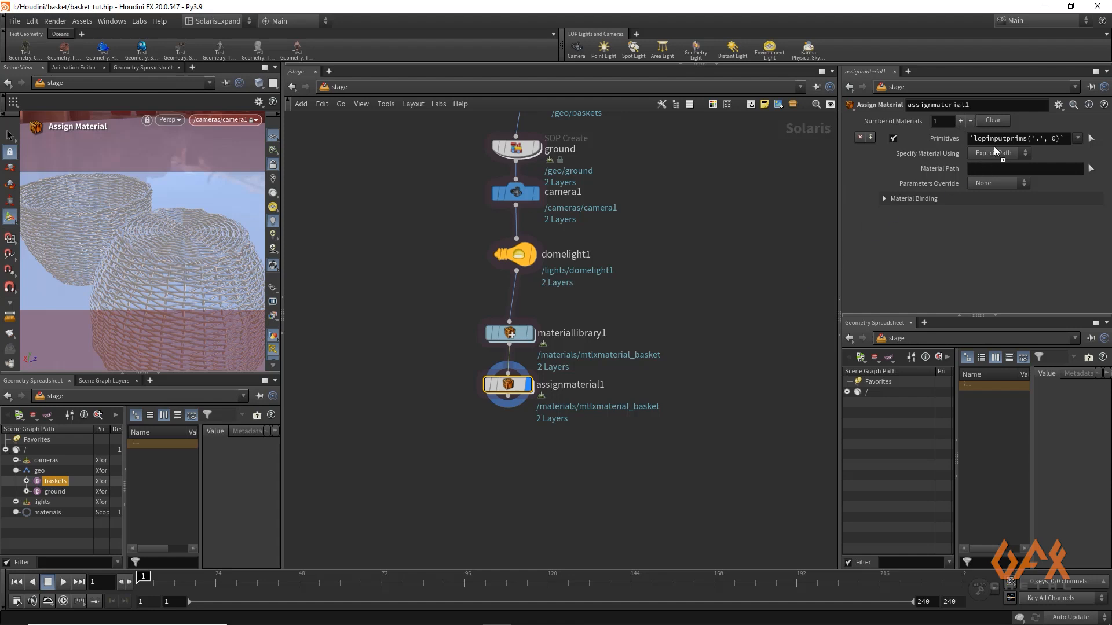
{"action": "left_click_drag", "start_coordinate": [995, 138], "coordinate": [995, 137]}
{"action": "left_click", "coordinate": [16, 512]}
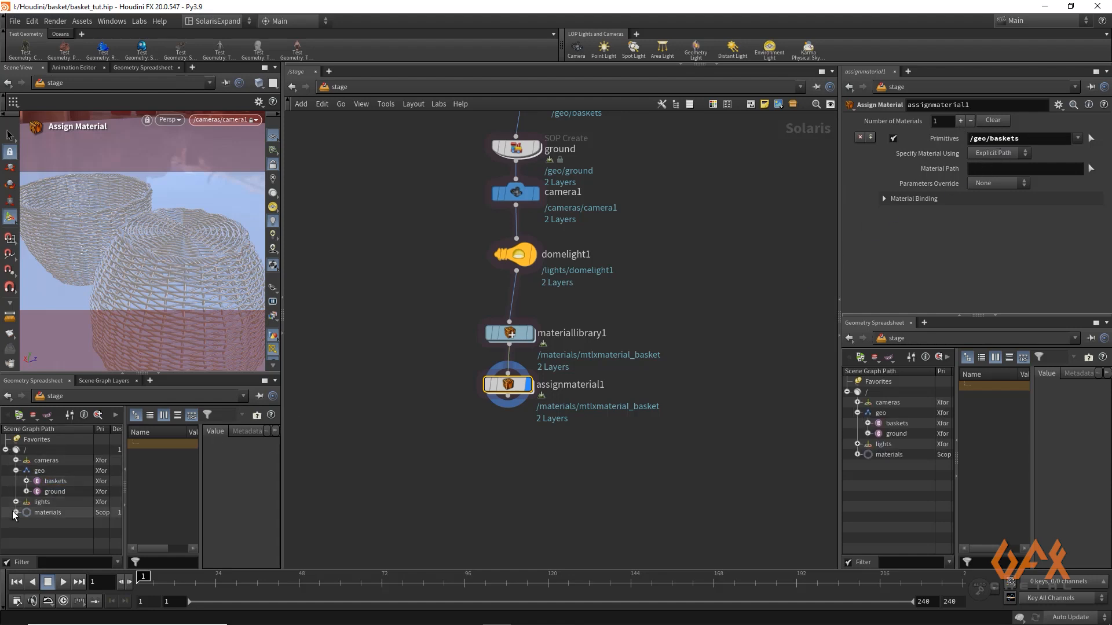
{"action": "left_click_drag", "start_coordinate": [62, 525], "coordinate": [1034, 167]}
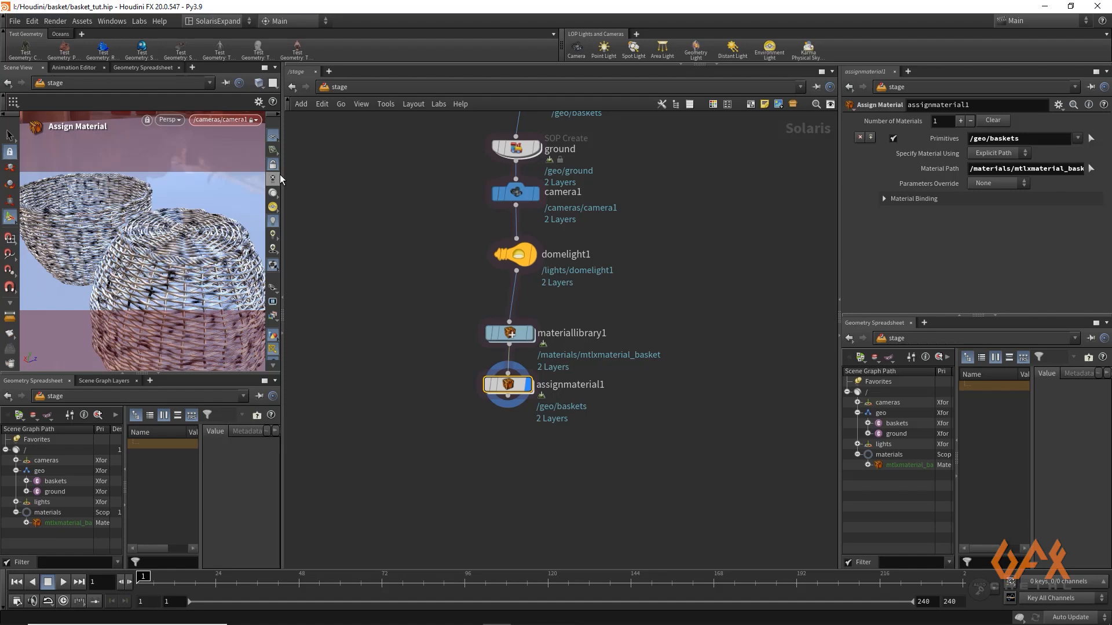
Widen the scene view and switch its renderer to Karma CPU to preview the basket material
{"action": "left_click_drag", "start_coordinate": [283, 175], "coordinate": [441, 168]}
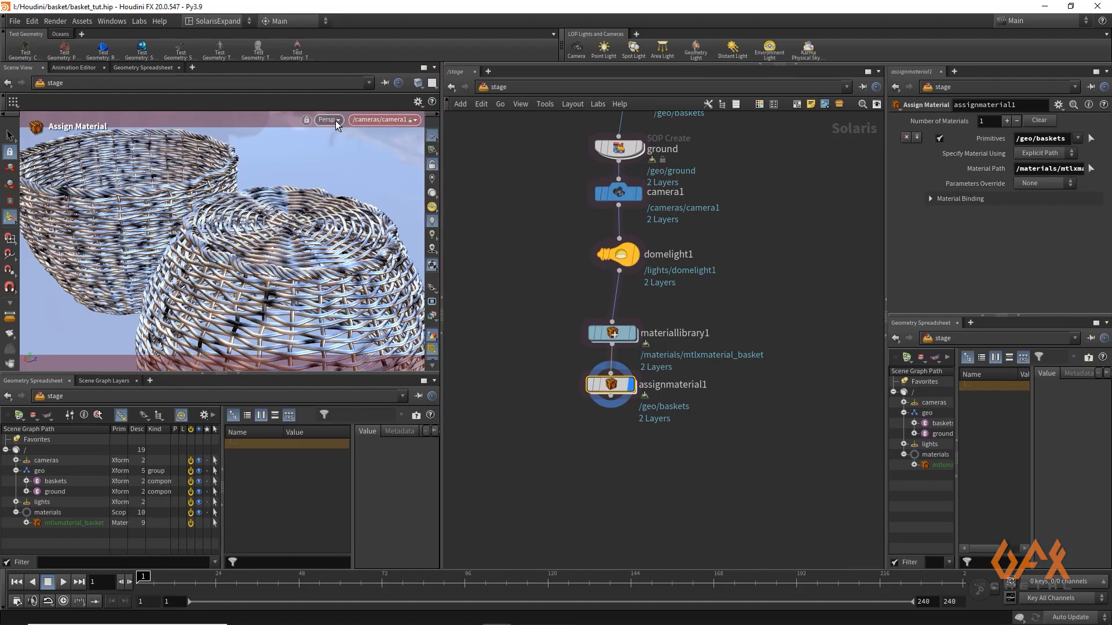
{"action": "left_click", "coordinate": [335, 121]}
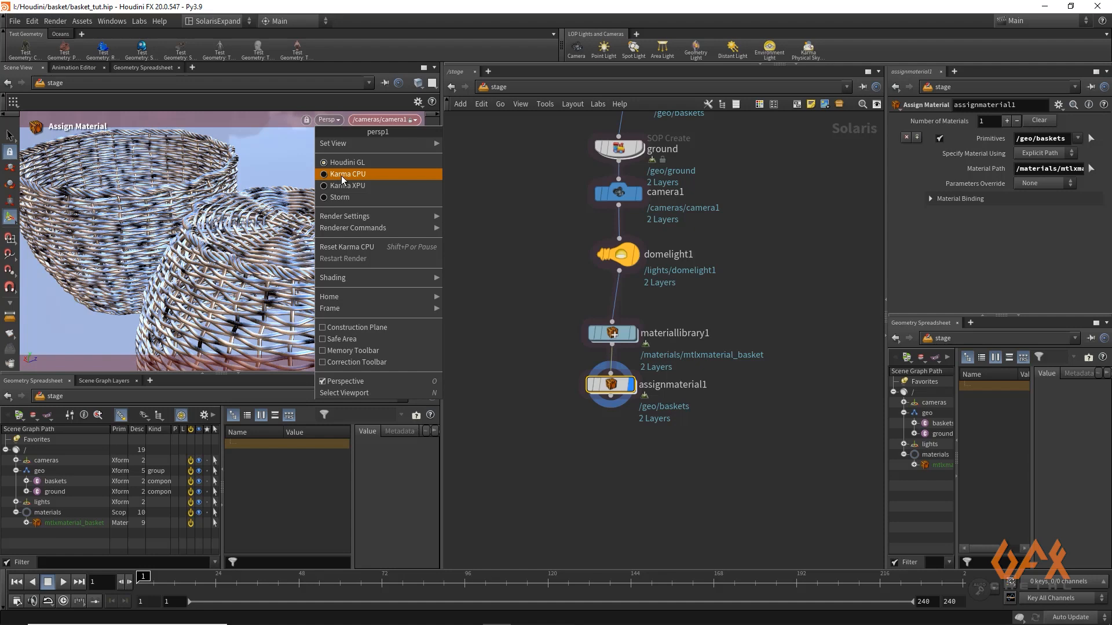
{"action": "left_click", "coordinate": [342, 175]}
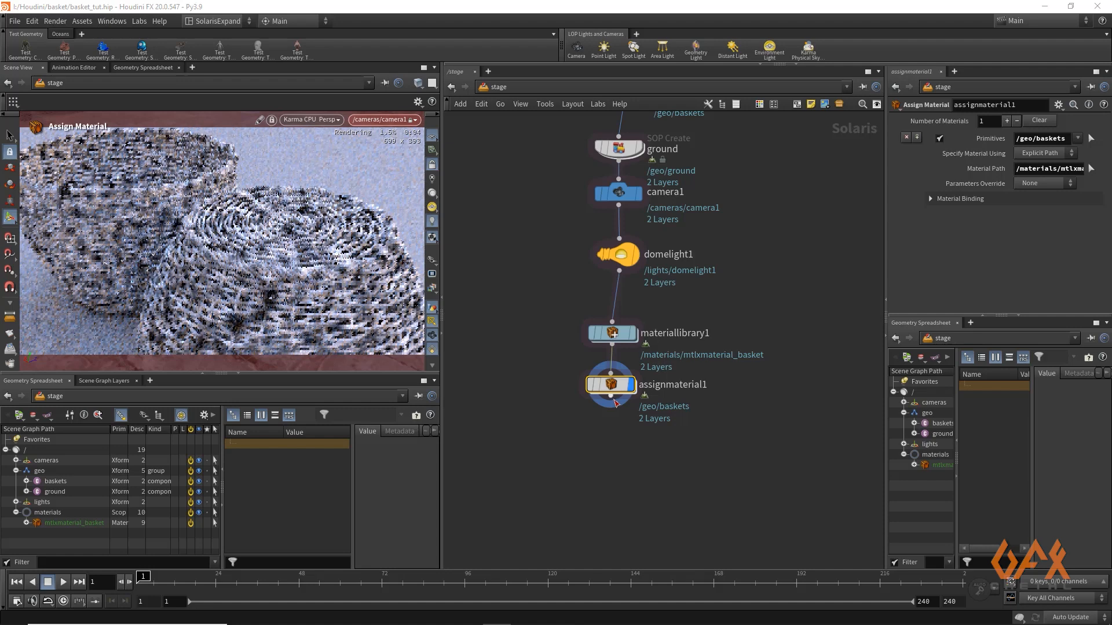
Reopen the mtlxmaterial_basket network and move the standard surface and surface output nodes farther from the clamp node
{"action": "double_click", "coordinate": [612, 334]}
{"action": "double_click", "coordinate": [647, 290]}
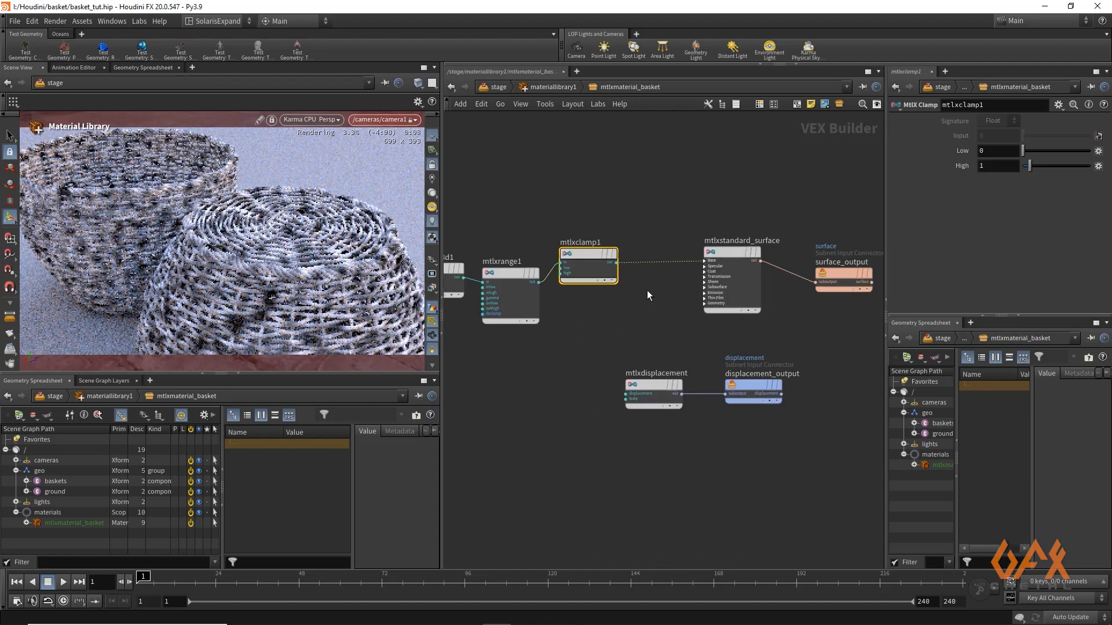
{"action": "middle_click_drag", "start_coordinate": [668, 222], "coordinate": [617, 223]}
{"action": "left_click_drag", "start_coordinate": [642, 205], "coordinate": [794, 344]}
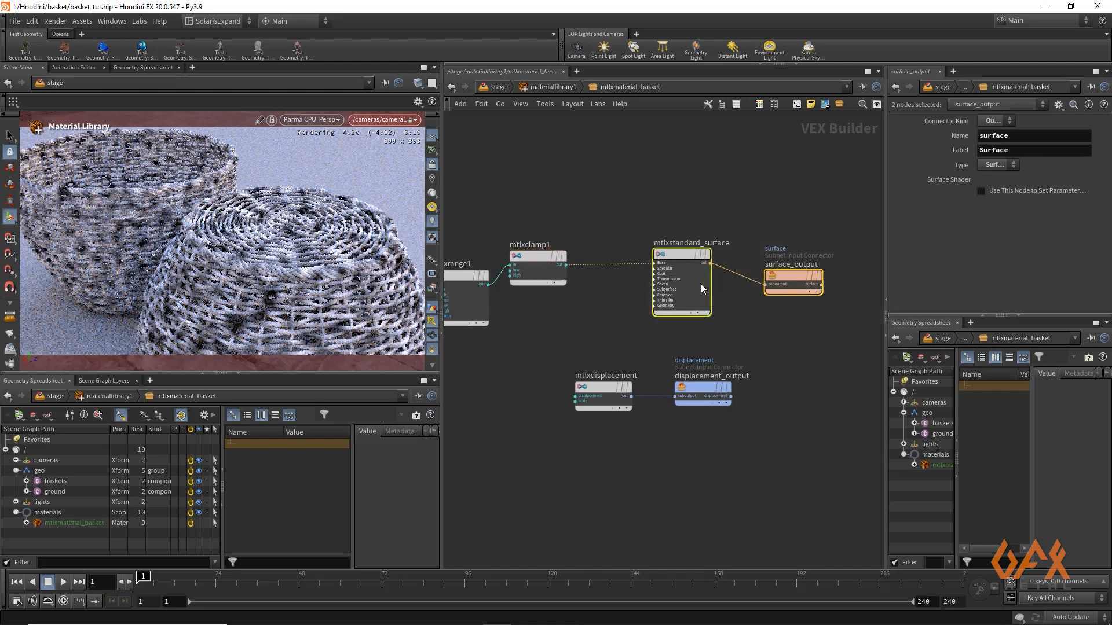
{"action": "left_click_drag", "start_coordinate": [682, 255], "coordinate": [765, 252]}
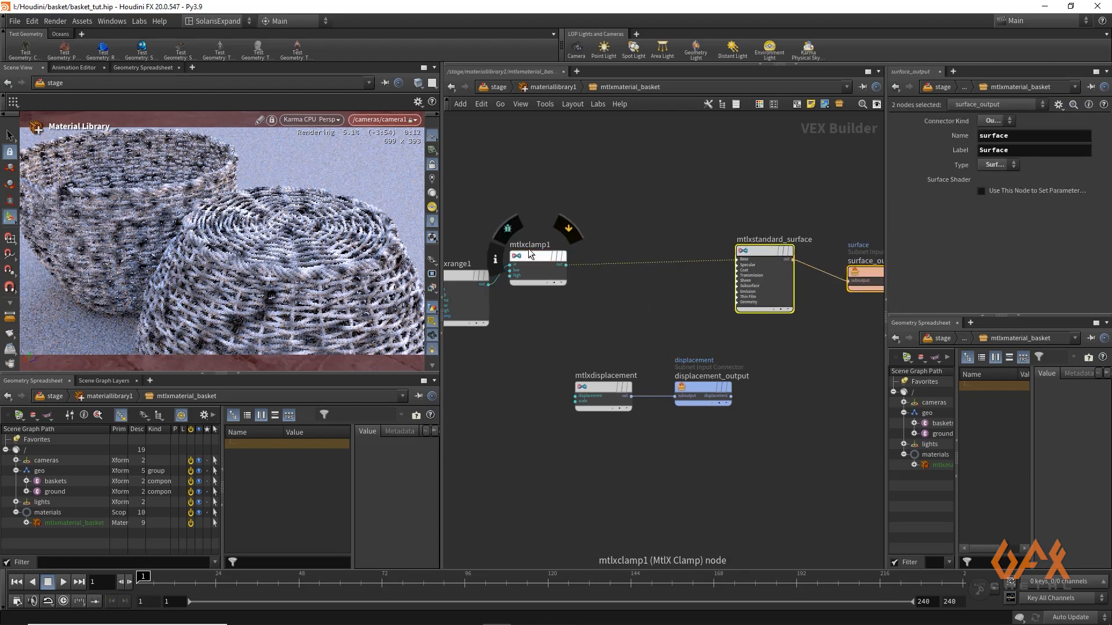
Insert a MtlX Color Ramp node on the wire between the clamp and standard surface nodes
{"action": "left_click", "coordinate": [609, 241]}
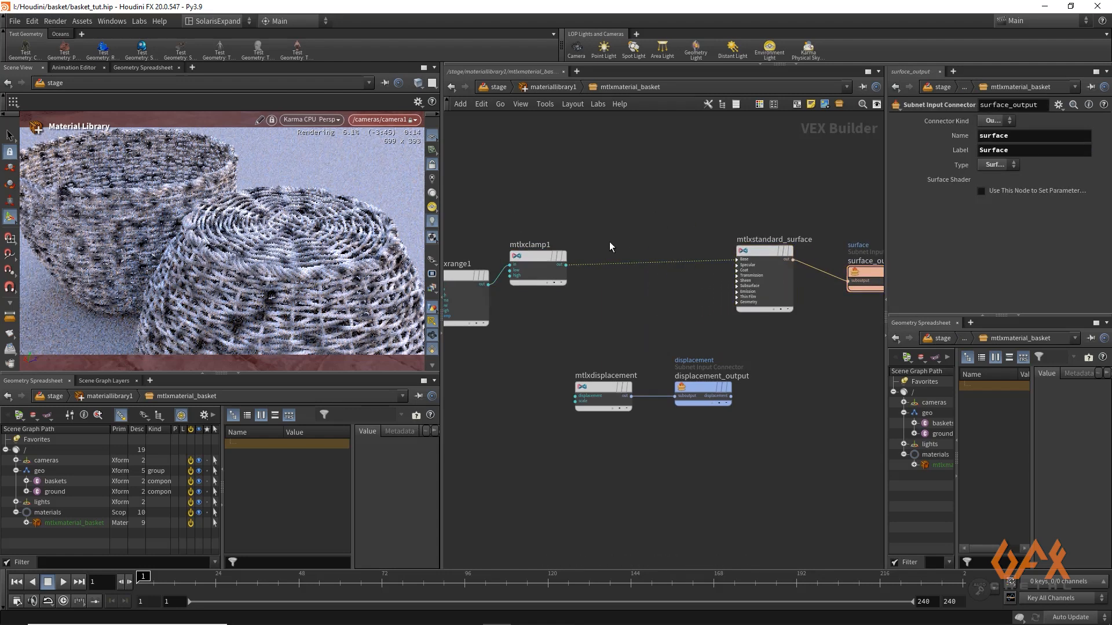
{"action": "key", "text": "Tab"}
{"action": "type", "text": "colo"}
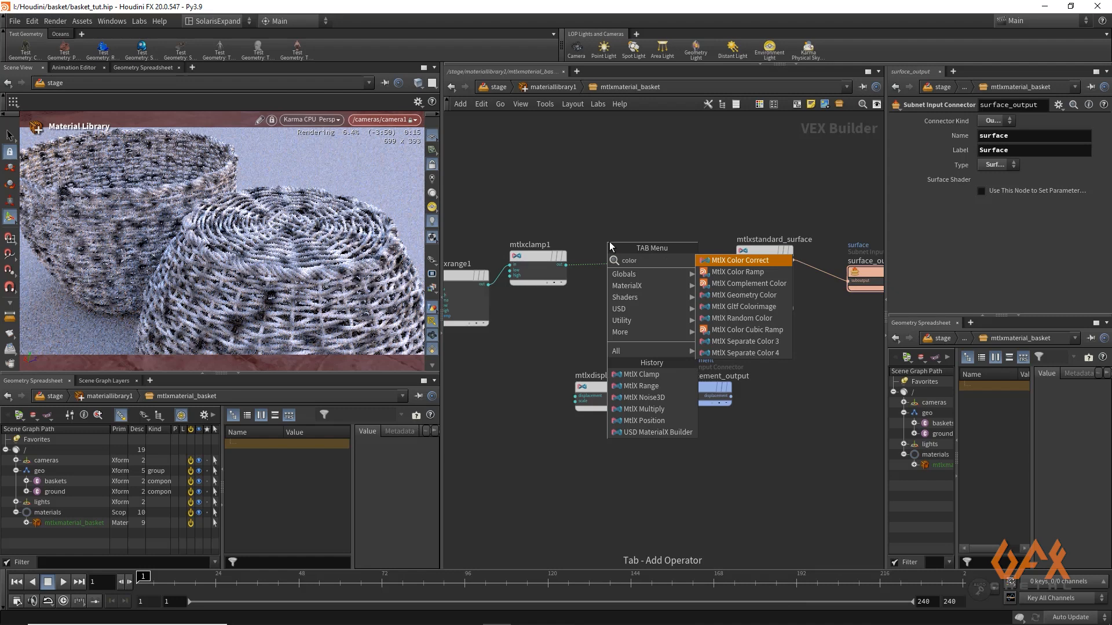
{"action": "key", "text": "Down"}
{"action": "key", "text": "Return"}
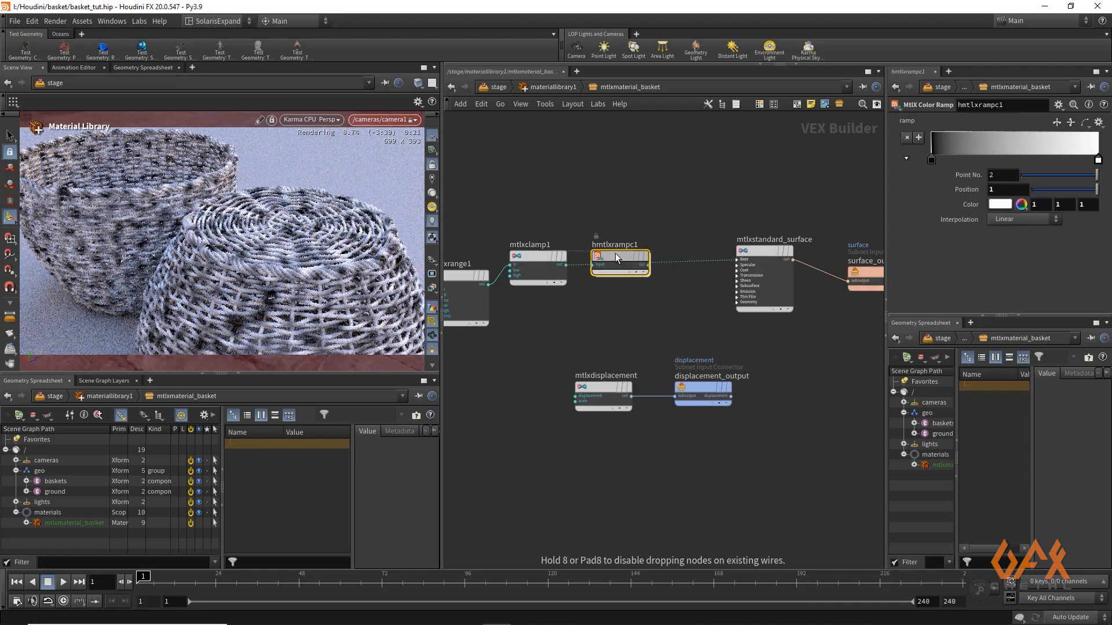
{"action": "left_click_drag", "start_coordinate": [617, 261], "coordinate": [647, 270]}
Set the color ramp's first point to dark brown with hue 16, saturation 0.85 and value 0.088
{"action": "left_click_drag", "start_coordinate": [888, 172], "coordinate": [853, 172]}
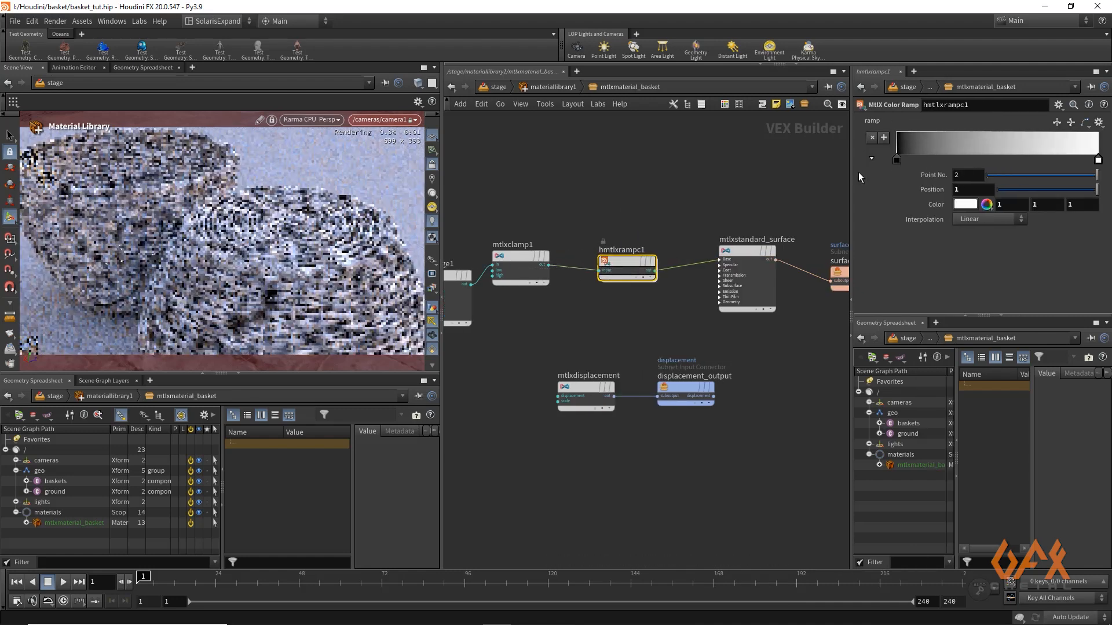
{"action": "left_click", "coordinate": [897, 160]}
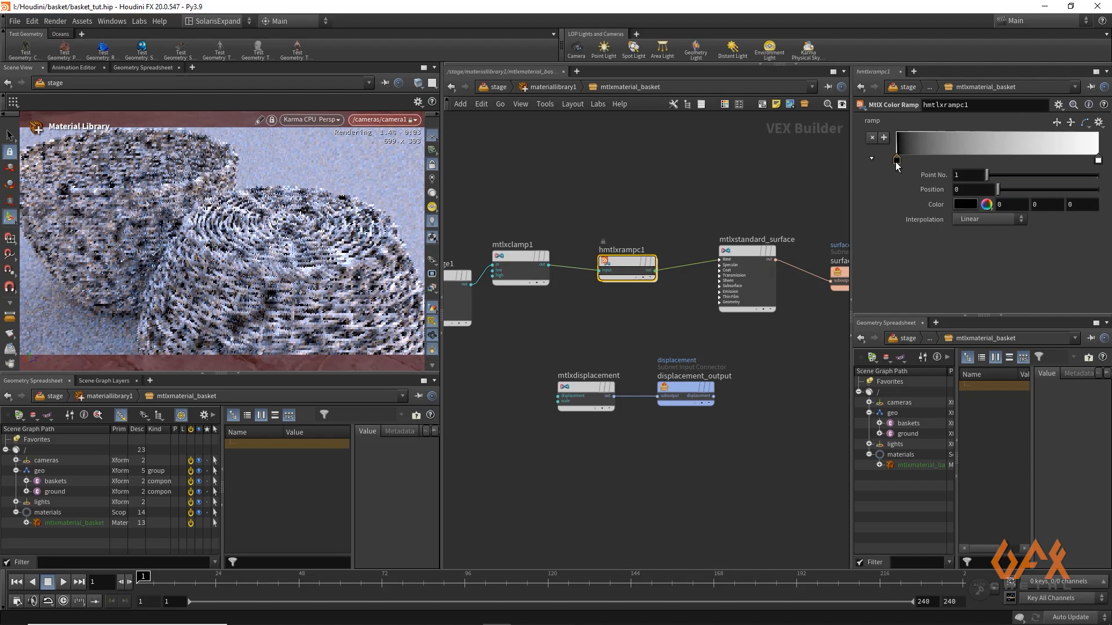
{"action": "left_click", "coordinate": [964, 204]}
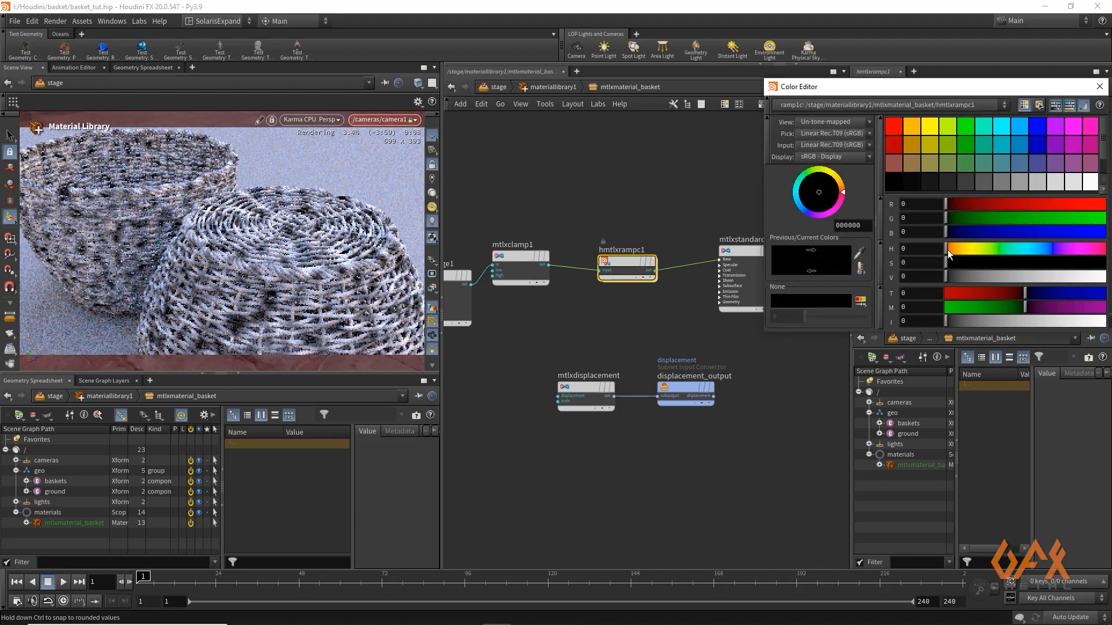
{"action": "left_click_drag", "start_coordinate": [947, 249], "coordinate": [954, 249]}
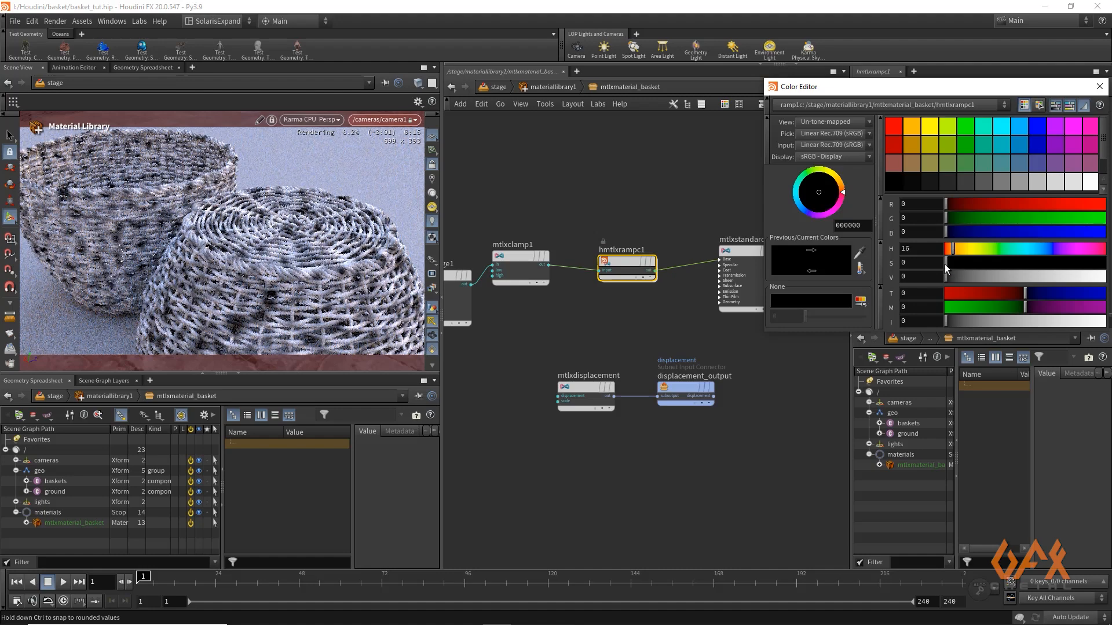
{"action": "left_click_drag", "start_coordinate": [949, 264], "coordinate": [1022, 265]}
{"action": "left_click", "coordinate": [961, 277]}
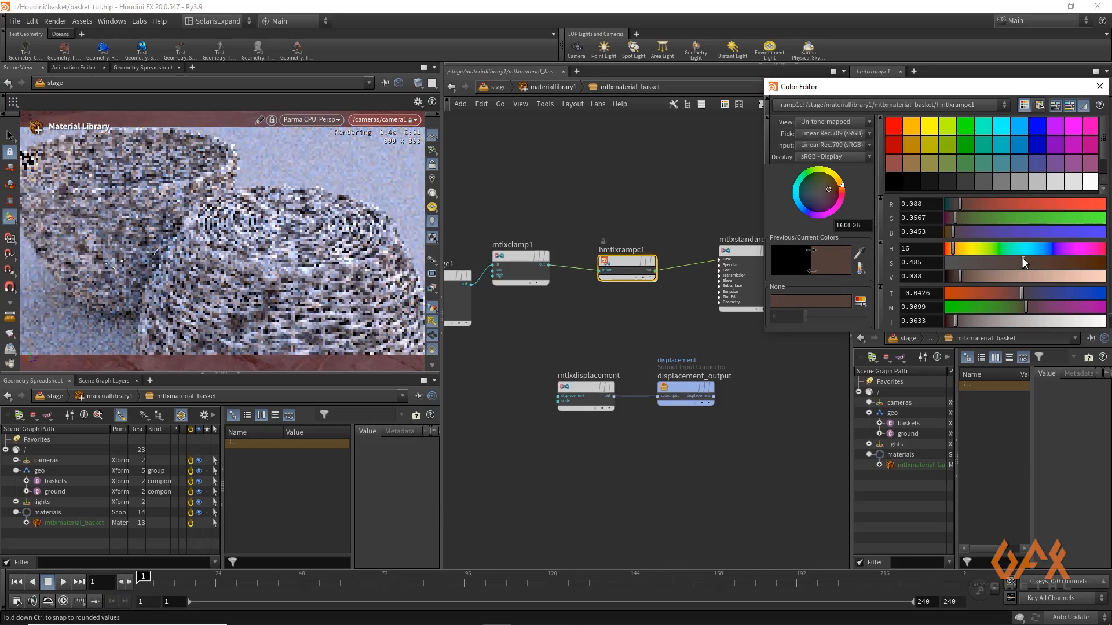
{"action": "left_click_drag", "start_coordinate": [1024, 263], "coordinate": [1080, 263]}
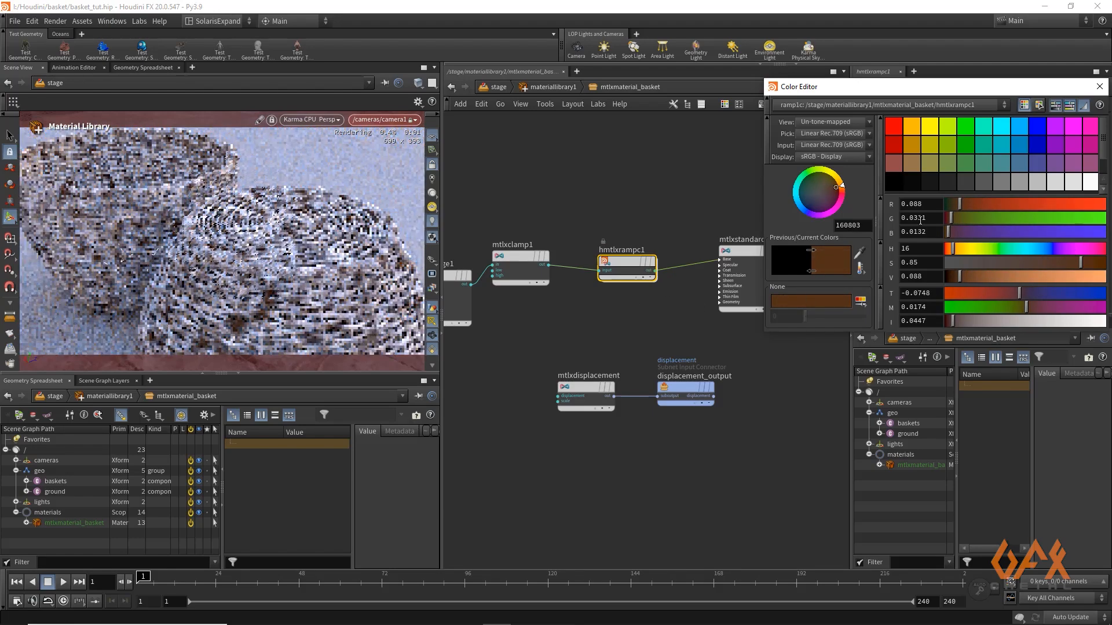
{"action": "left_click", "coordinate": [1099, 86]}
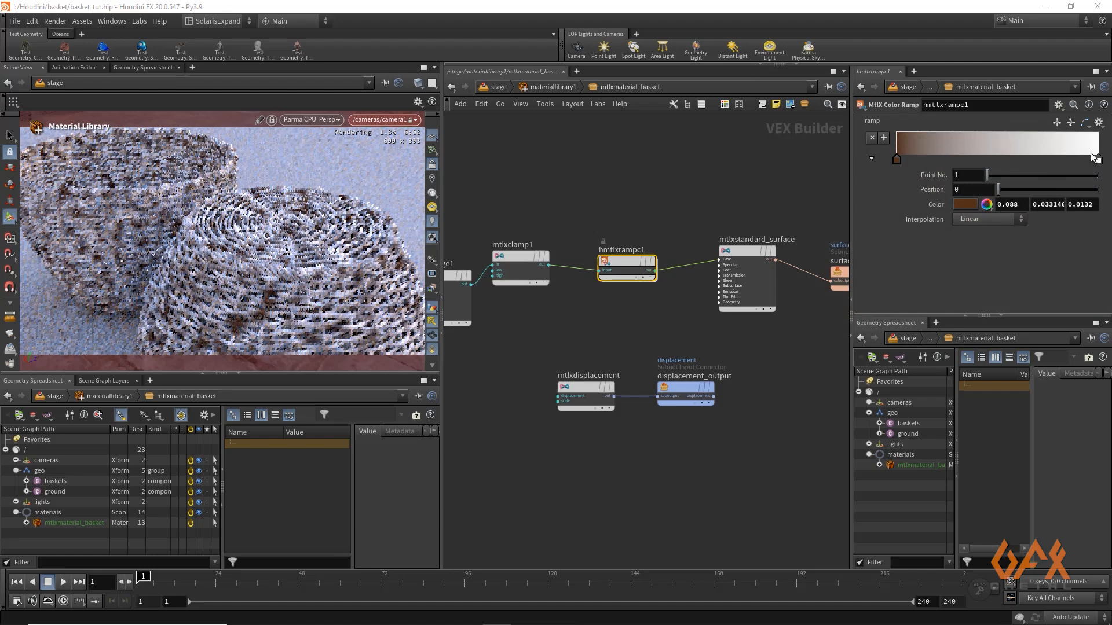
Set the color ramp's end point to medium brown with hue 17, saturation 0.854 and value 0.259
{"action": "left_click", "coordinate": [1098, 161]}
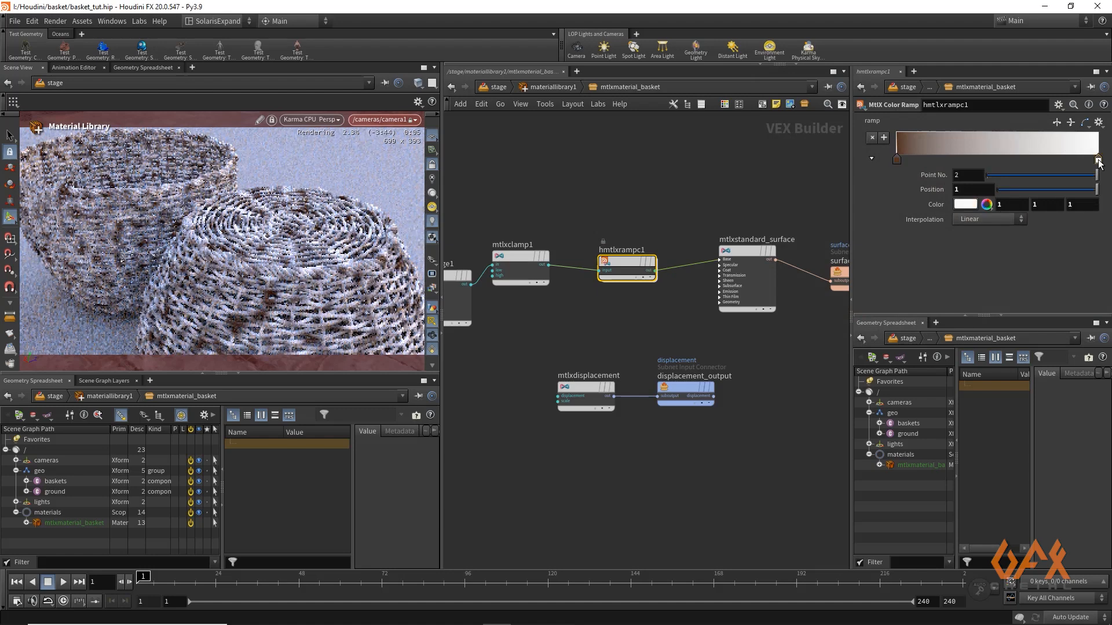
{"action": "left_click", "coordinate": [964, 205]}
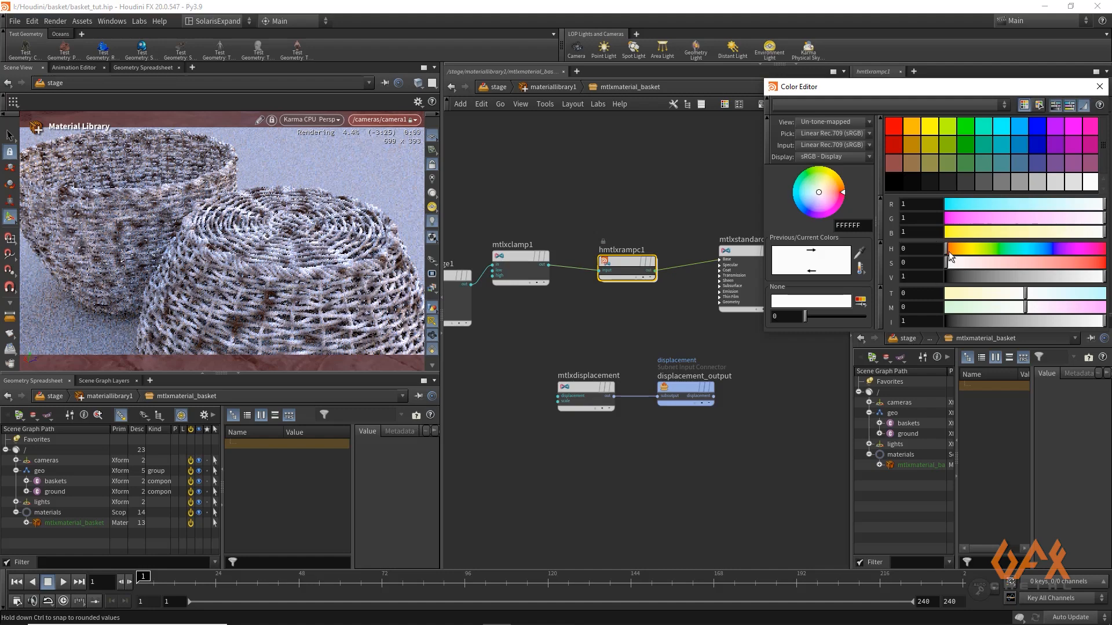
{"action": "left_click_drag", "start_coordinate": [948, 250], "coordinate": [1082, 266]}
{"action": "left_click", "coordinate": [981, 276]}
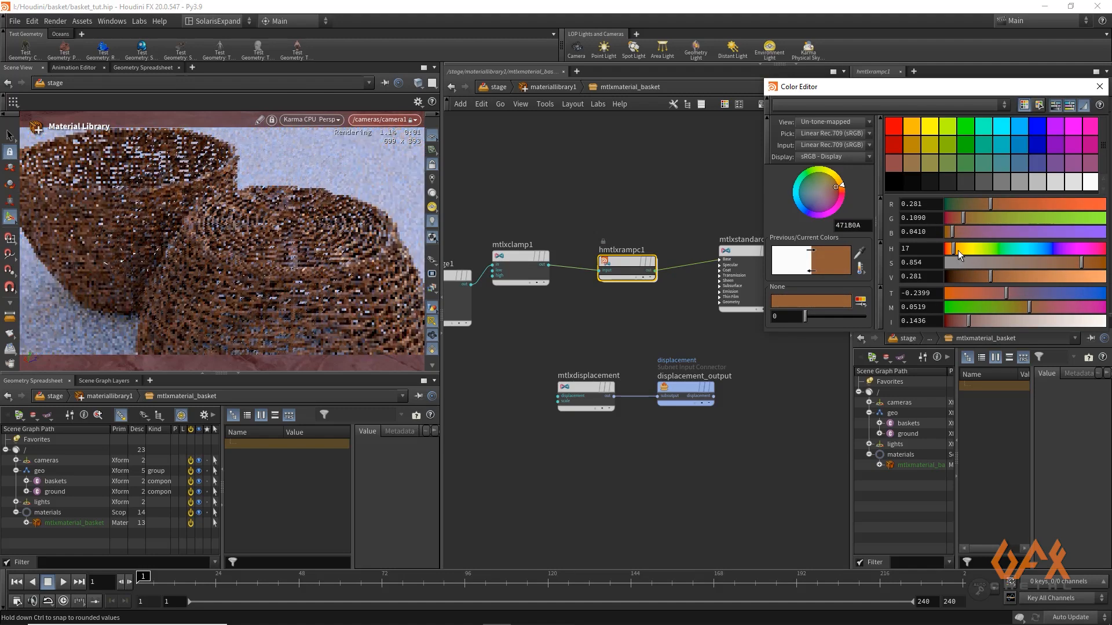
{"action": "left_click_drag", "start_coordinate": [989, 274], "coordinate": [986, 275]}
{"action": "left_click", "coordinate": [1098, 88]}
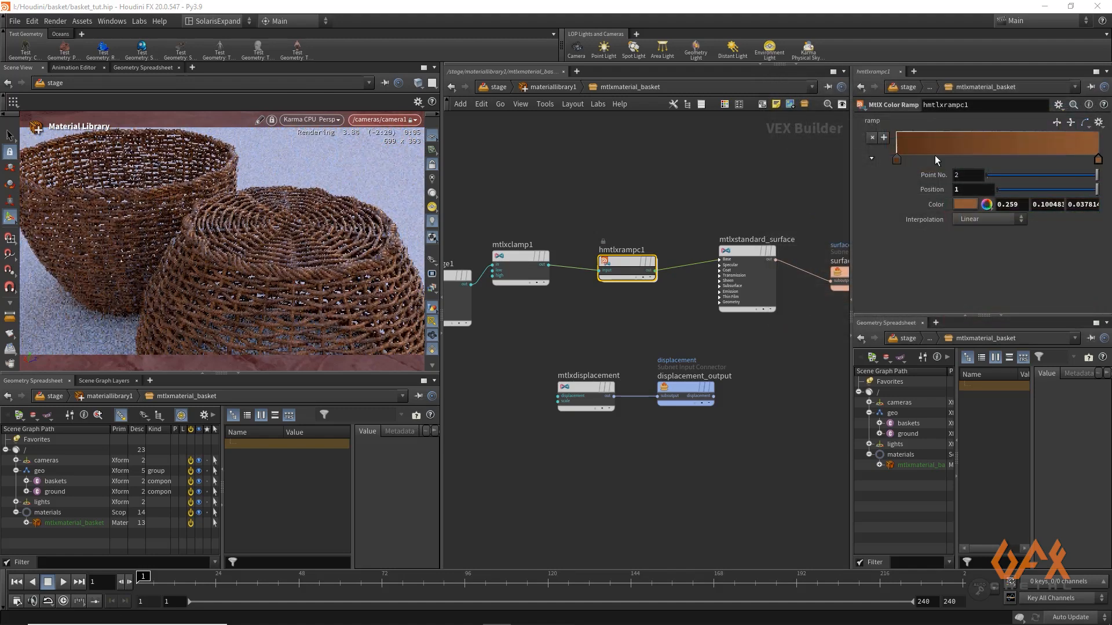
Insert a MtlX Color Correct node on the wire between the color ramp and the standard surface
{"action": "middle_click_drag", "start_coordinate": [696, 211], "coordinate": [541, 198]}
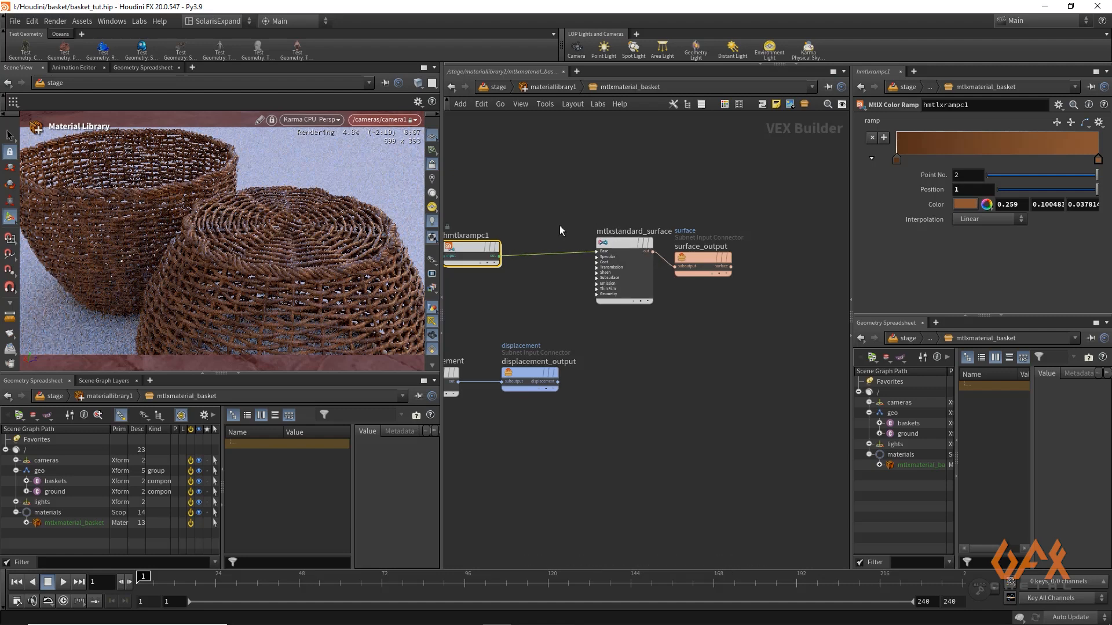
{"action": "key", "text": "Tab"}
{"action": "type", "text": "color"}
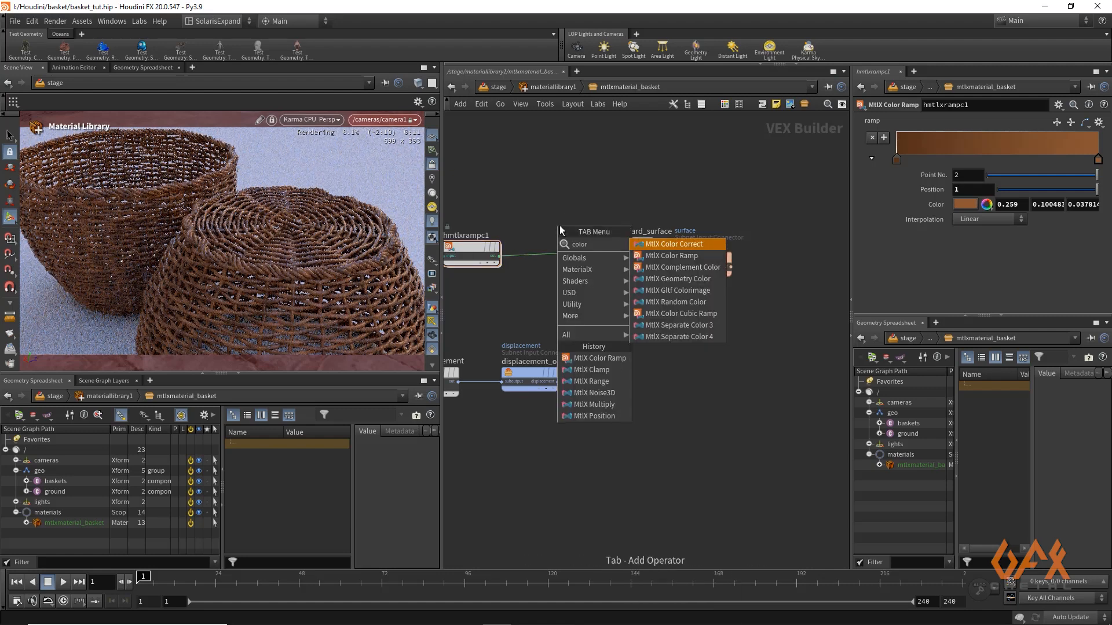
{"action": "key", "text": "Return"}
{"action": "left_click", "coordinate": [550, 249]}
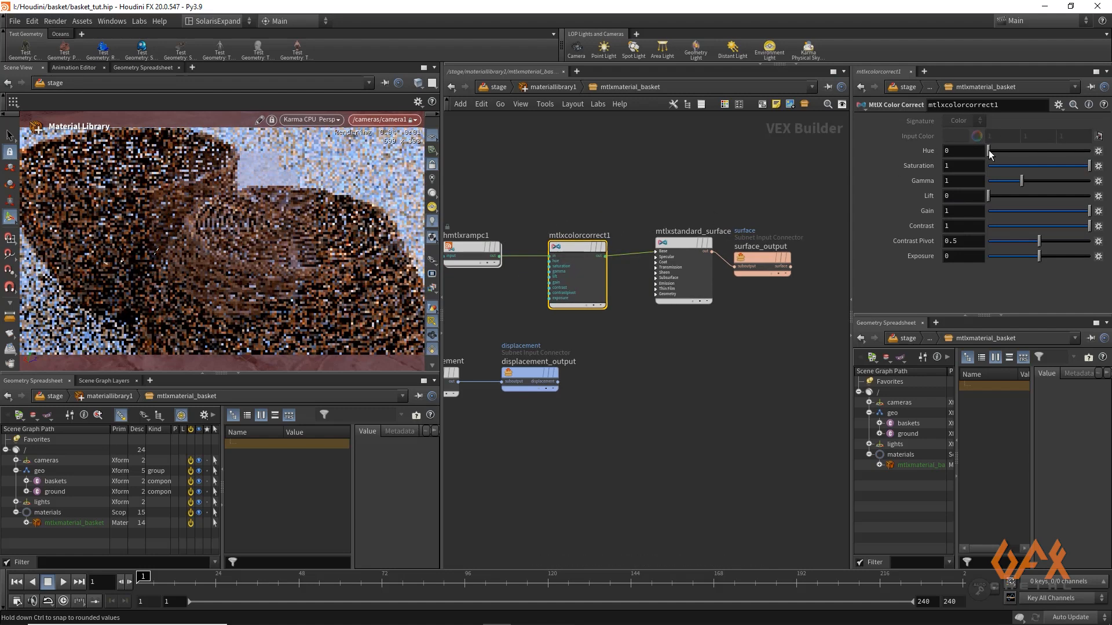
Set the color correct node's hue to 0.01 and its gamma to 1.08
{"action": "left_click", "coordinate": [968, 152]}
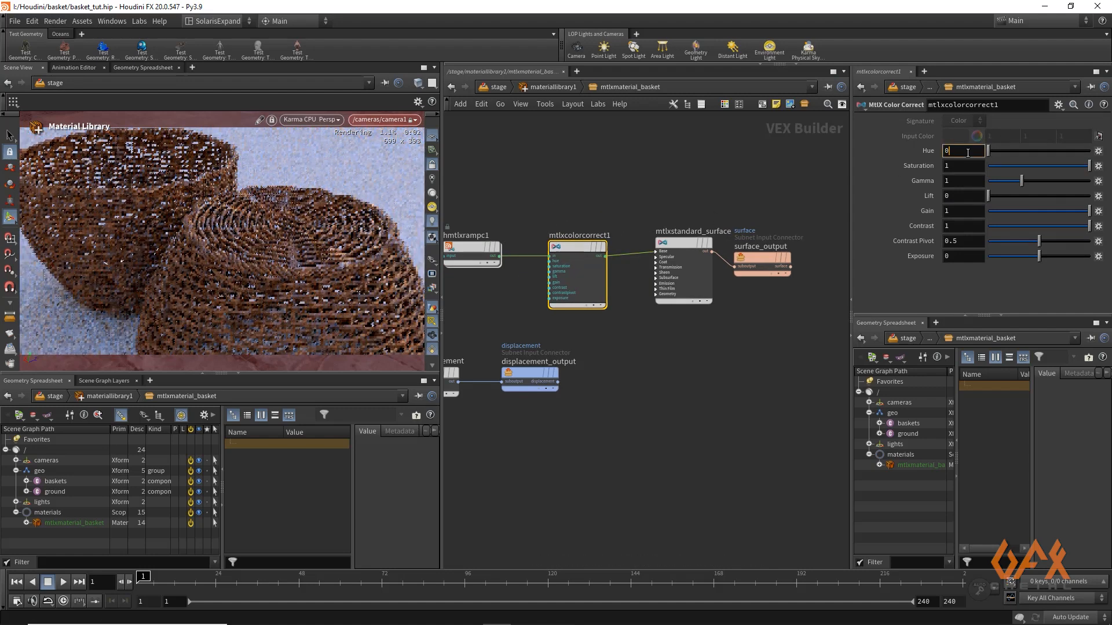
{"action": "type", "text": ".01"}
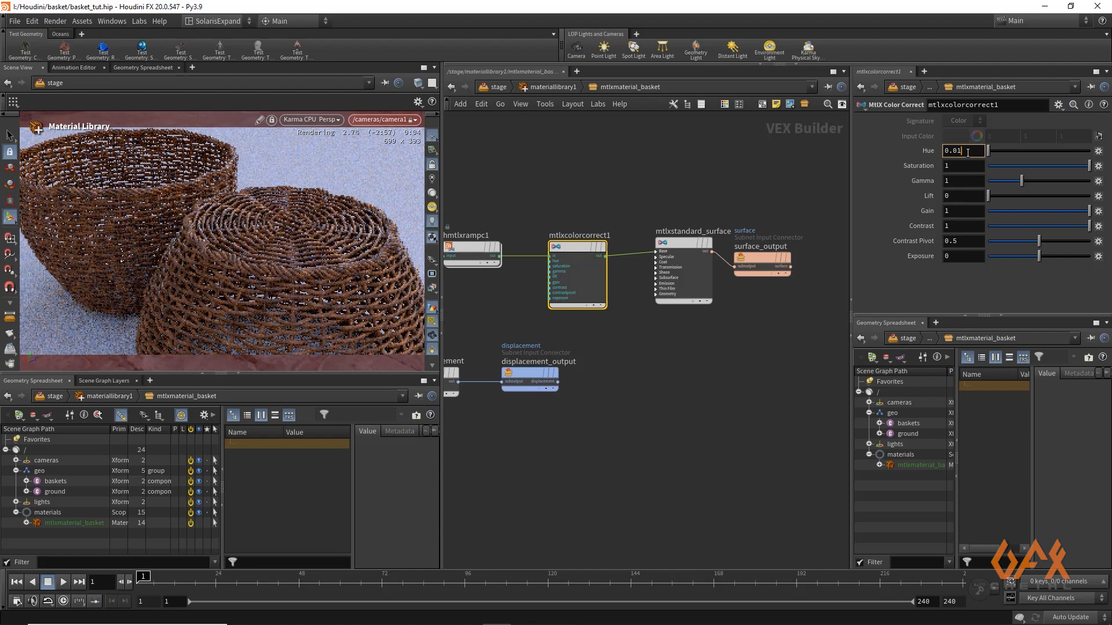
{"action": "left_click", "coordinate": [807, 158]}
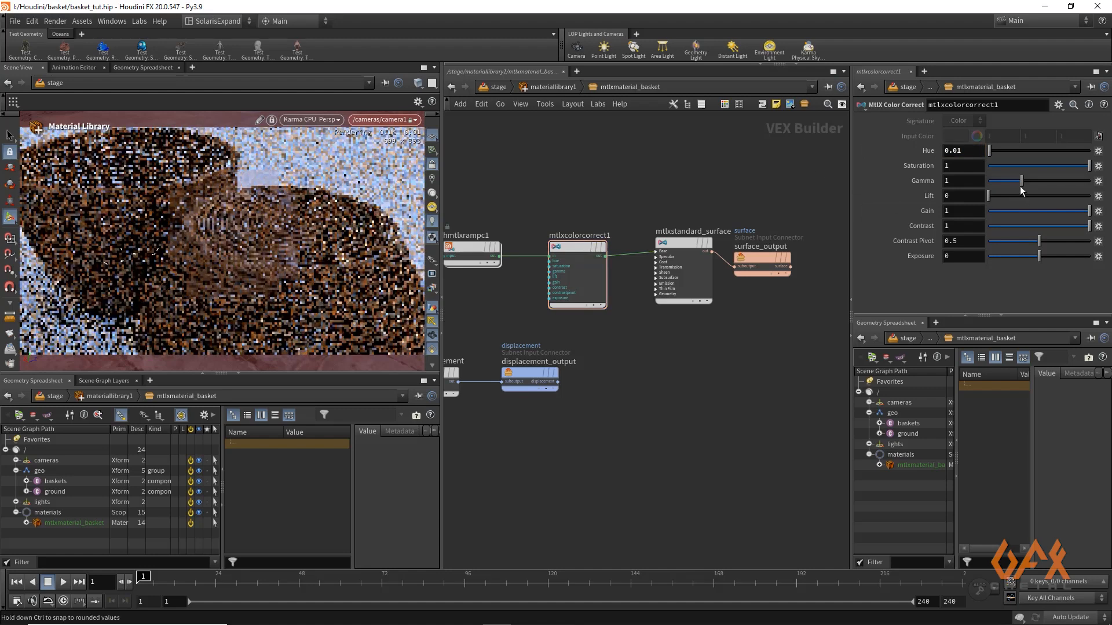
{"action": "left_click_drag", "start_coordinate": [1021, 186], "coordinate": [1025, 186]}
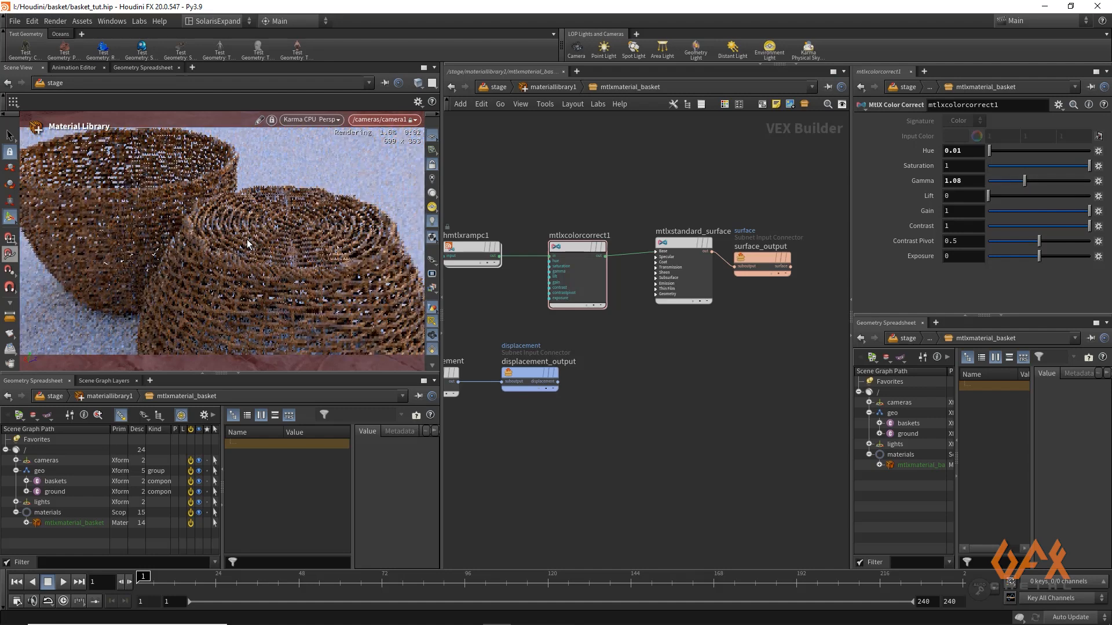
Set the specular roughness of the basket material's standard surface to 0.3
{"action": "left_click", "coordinate": [679, 241]}
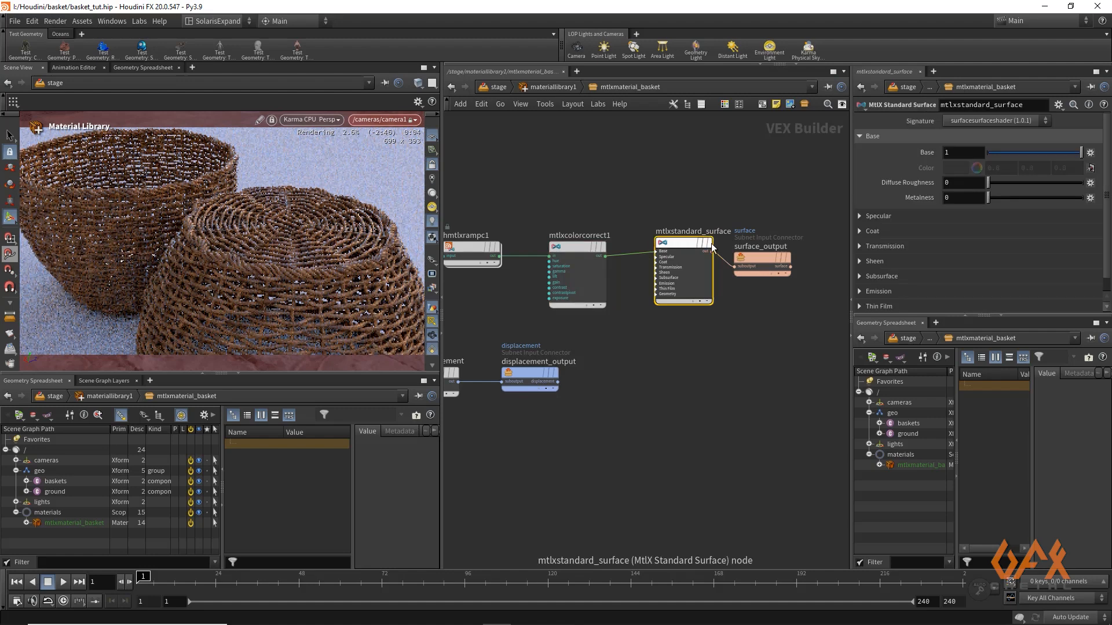
{"action": "left_click", "coordinate": [859, 216]}
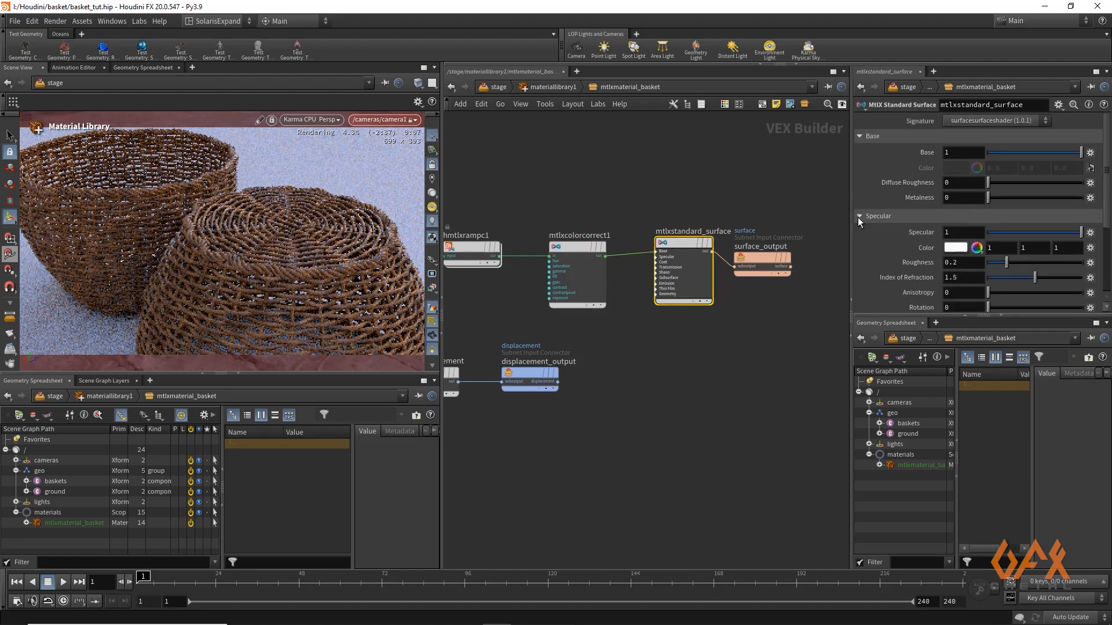
{"action": "type", "text": "3"}
{"action": "left_click", "coordinate": [808, 290]}
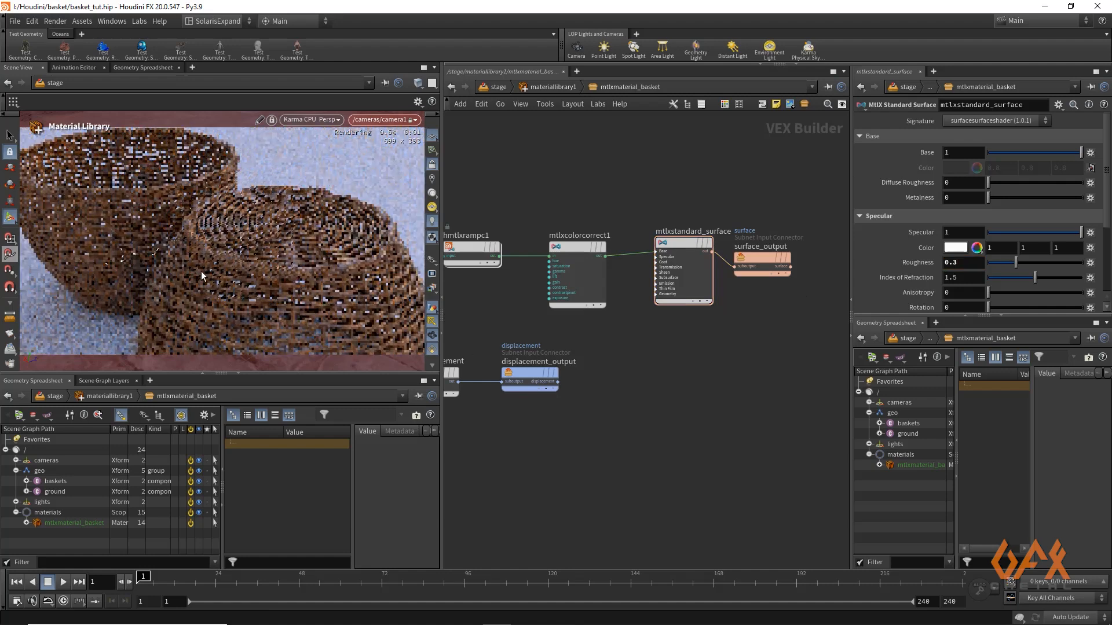
Add a USD MaterialX Builder to materiallibrary1 and name it mtlxmaterial_ground
{"action": "left_click", "coordinate": [550, 88]}
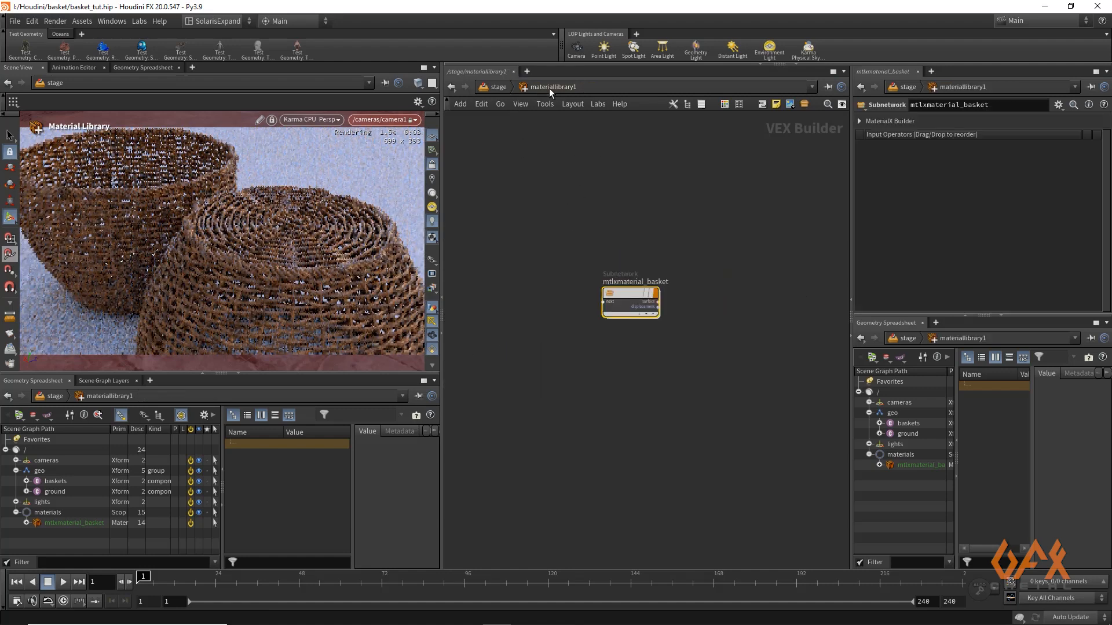
{"action": "key", "text": "Tab"}
{"action": "mouse_move", "coordinate": [642, 414]}
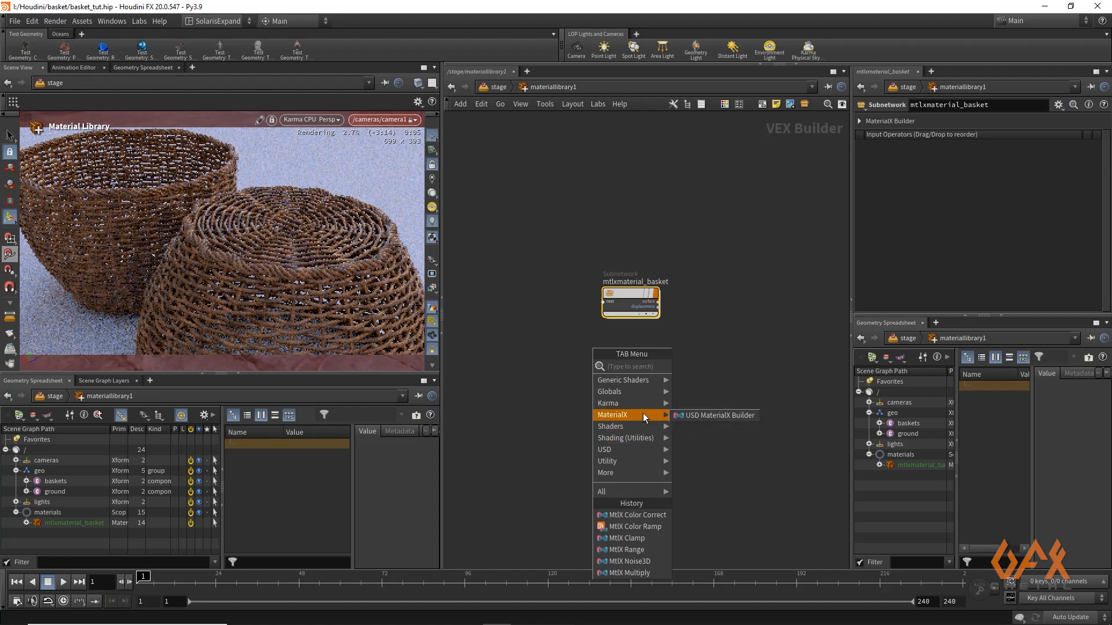
{"action": "left_click", "coordinate": [713, 416]}
{"action": "left_click", "coordinate": [637, 382]}
{"action": "left_click", "coordinate": [633, 353]}
{"action": "type", "text": "_"}
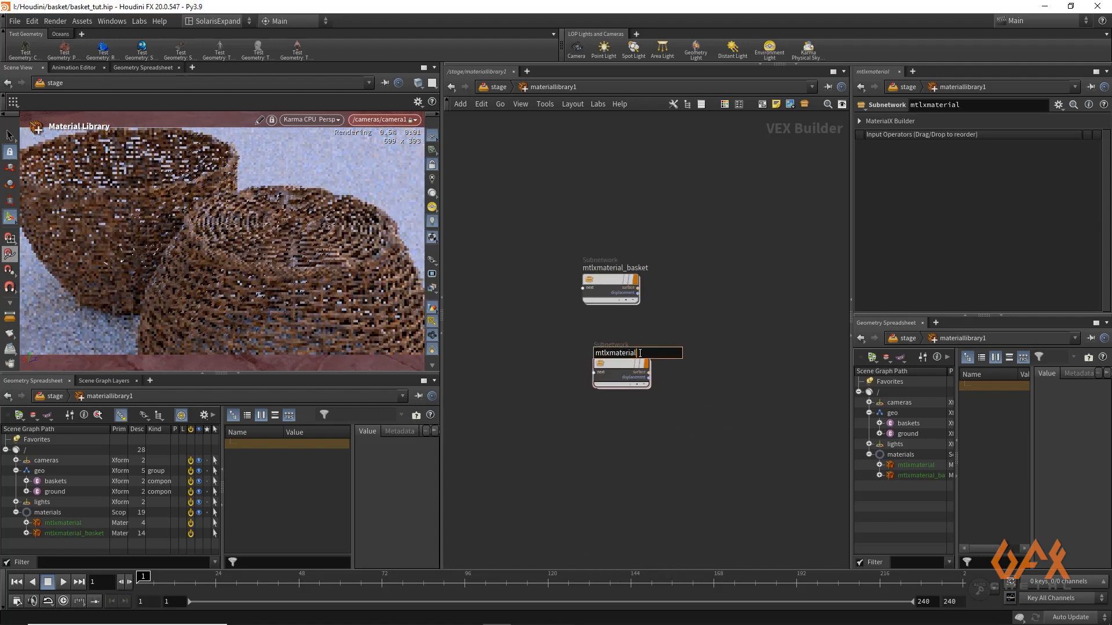
{"action": "type", "text": "ground"}
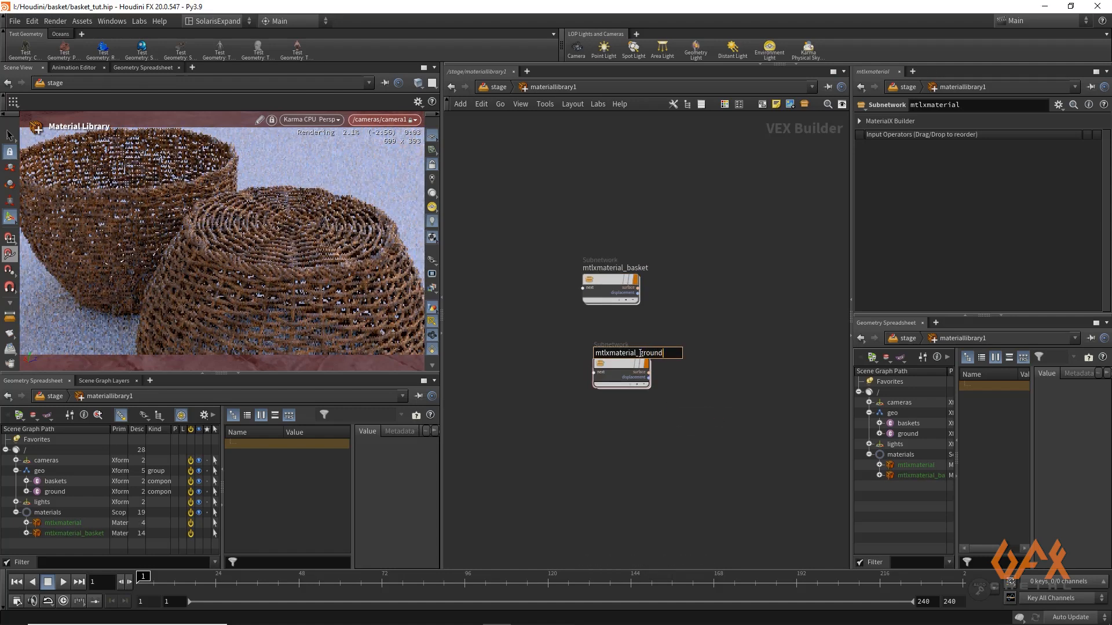
{"action": "key", "text": "Return"}
Set the base color of mtlxmaterial_ground's standard surface to brownish orange with hue 13, saturation 1 and value 0.35
{"action": "double_click", "coordinate": [622, 371]}
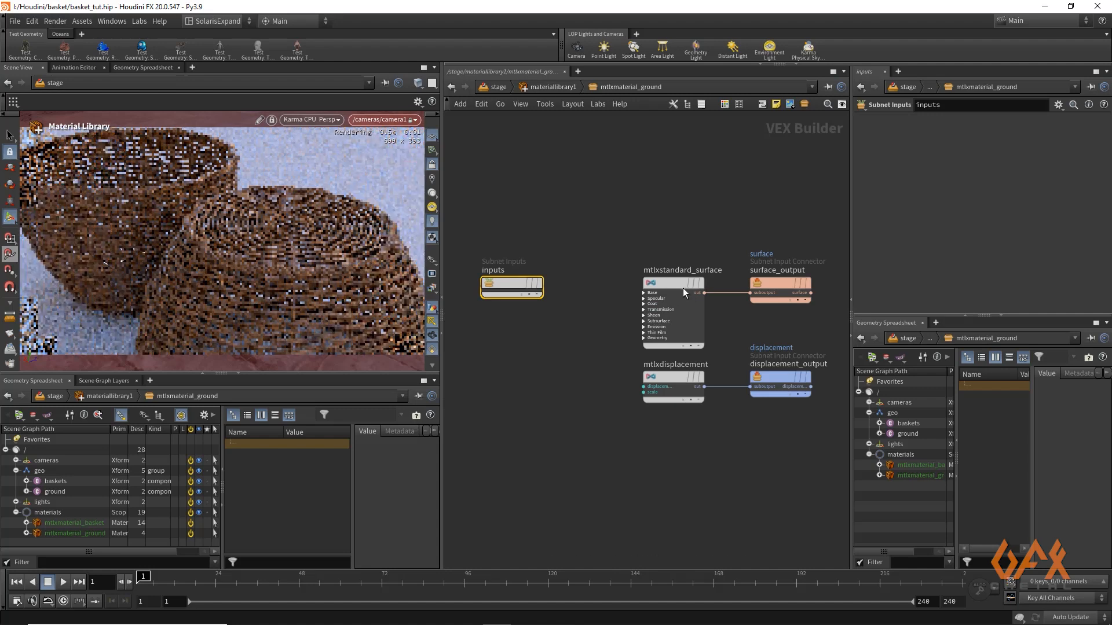
{"action": "left_click", "coordinate": [673, 284]}
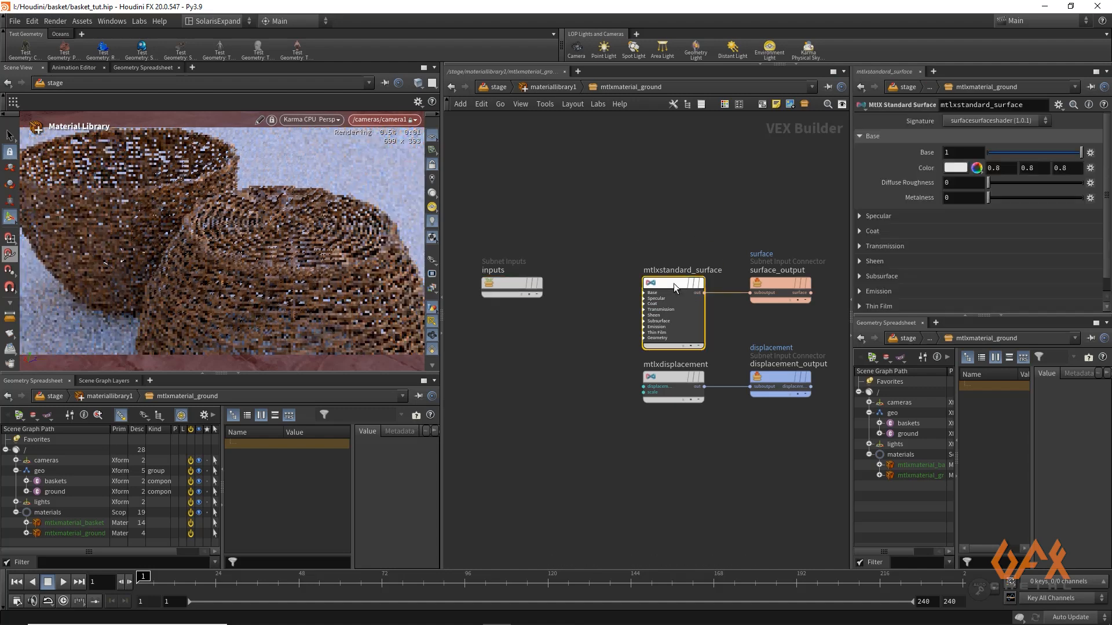
{"action": "left_click", "coordinate": [951, 169]}
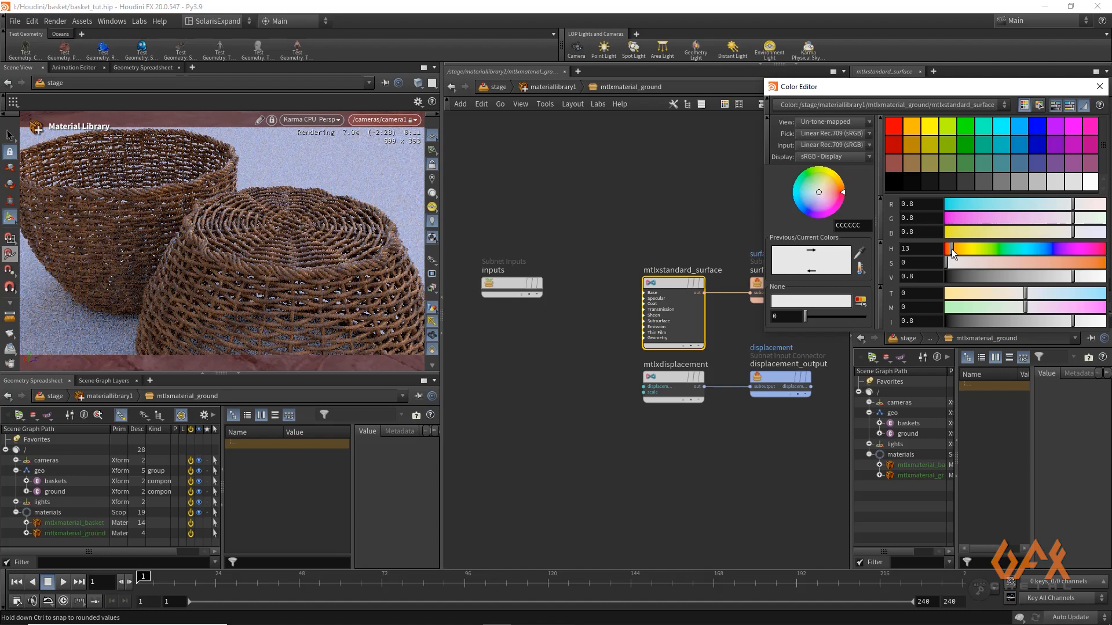
{"action": "left_click_drag", "start_coordinate": [947, 264], "coordinate": [1106, 264]}
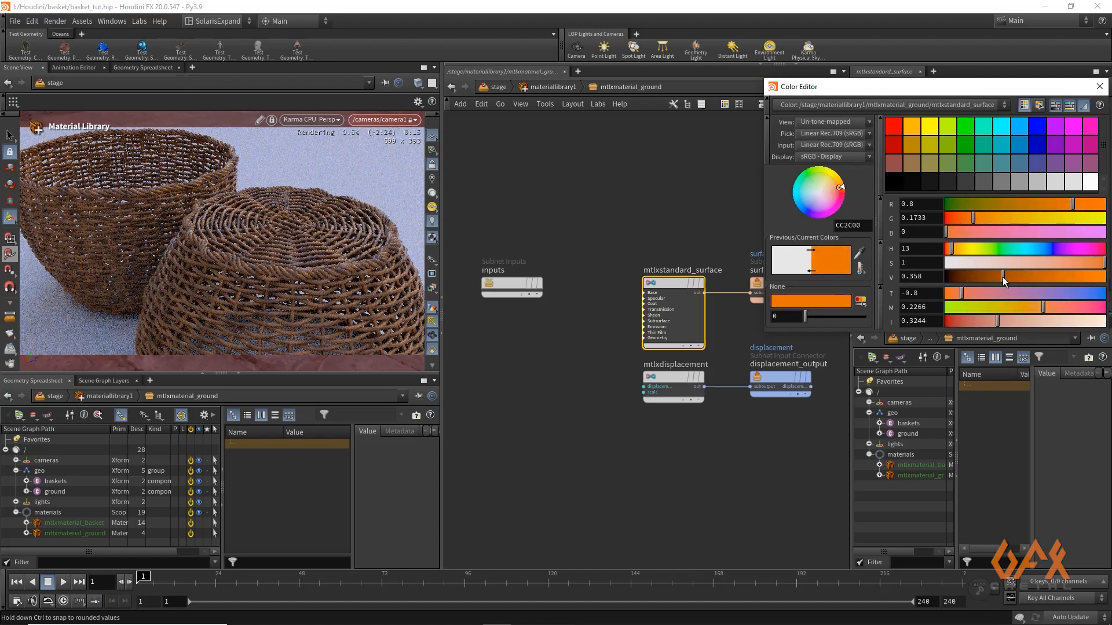
{"action": "left_click", "coordinate": [1002, 277]}
{"action": "left_click_drag", "start_coordinate": [1002, 277], "coordinate": [1002, 277]}
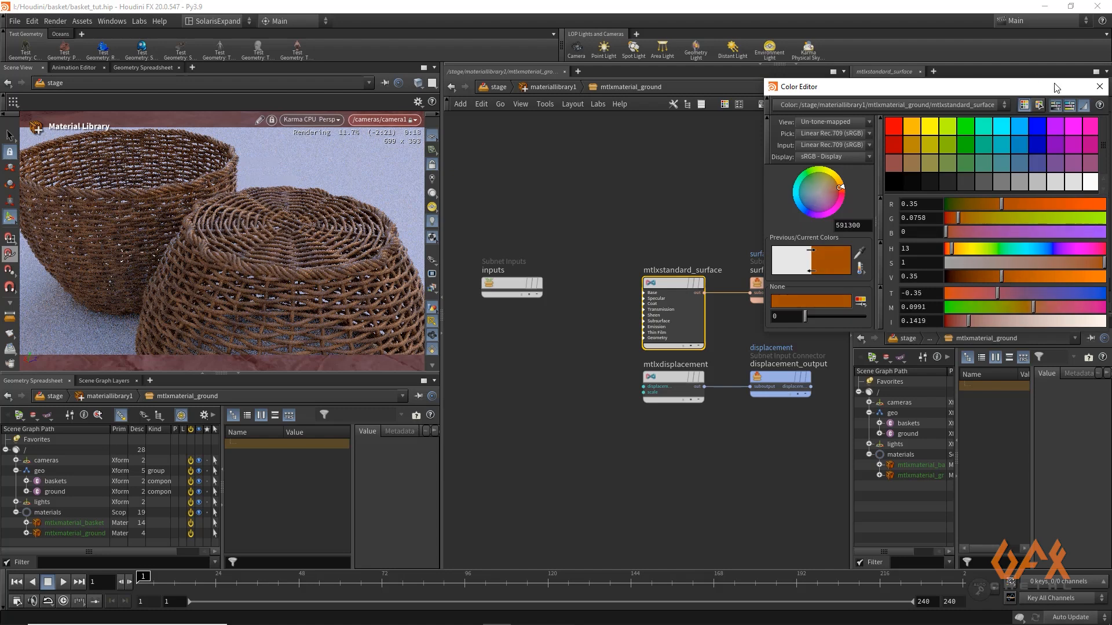
{"action": "left_click", "coordinate": [1099, 87]}
{"action": "left_click", "coordinate": [541, 88]}
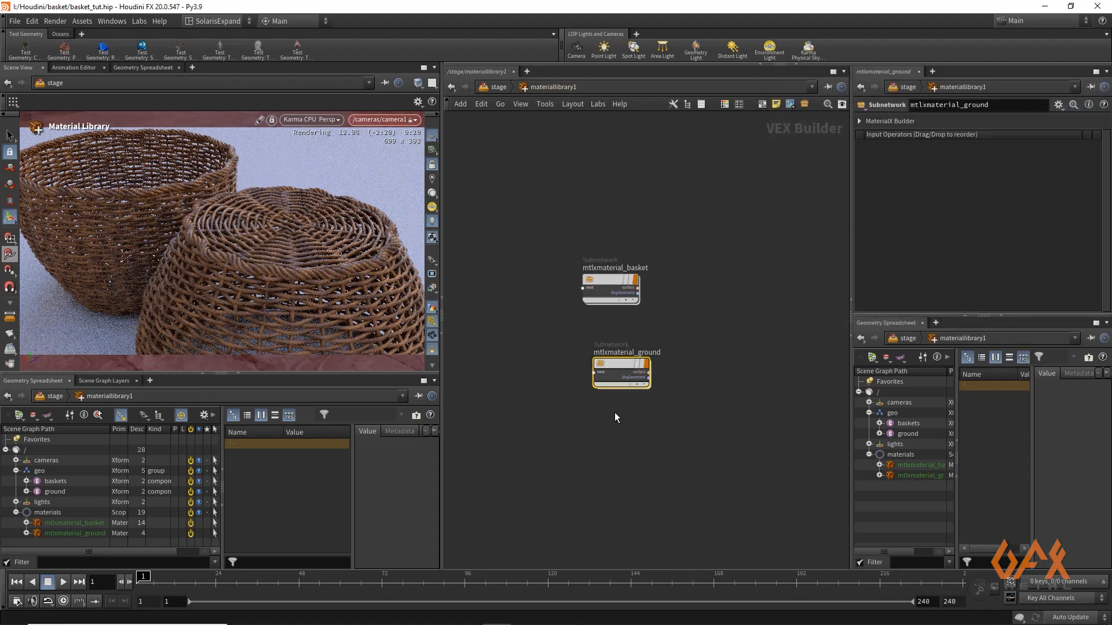
Raise the specular roughness of mtlxmaterial_ground's standard surface to about 0.34
{"action": "double_click", "coordinate": [621, 373]}
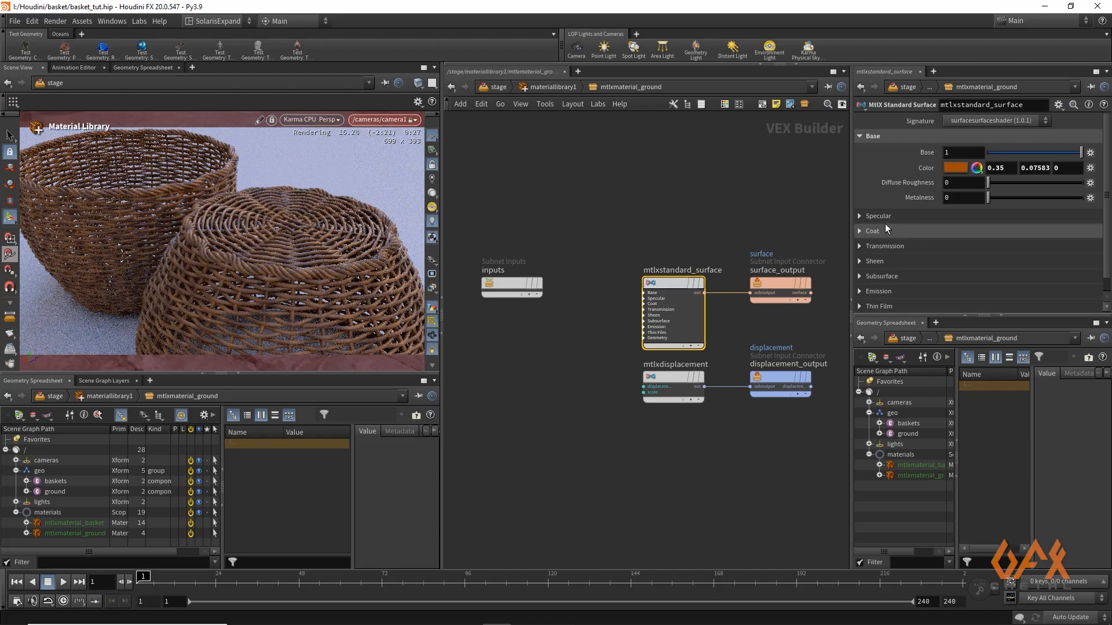
{"action": "left_click", "coordinate": [859, 216]}
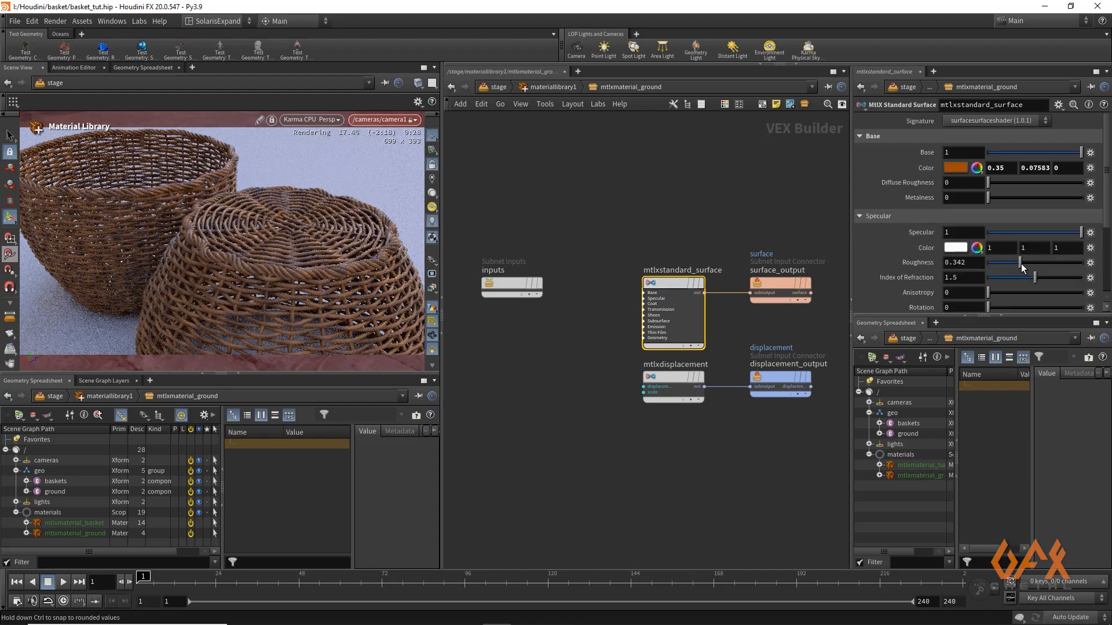
{"action": "left_click", "coordinate": [550, 87]}
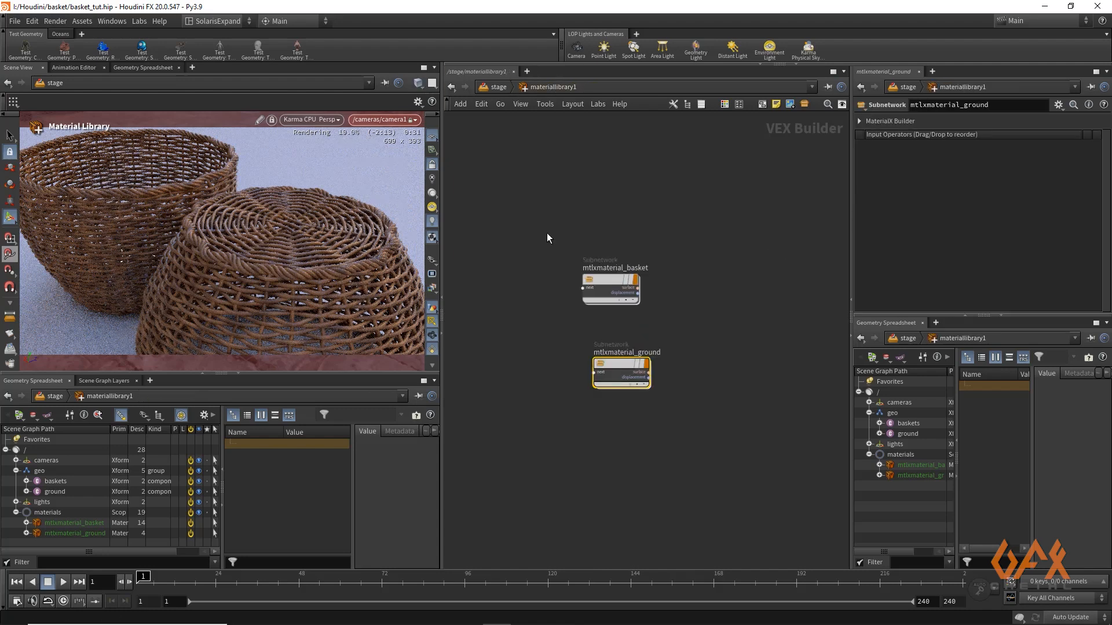
Add a second material entry to assignmaterial1 that assigns mtlxmaterial_ground to /geo/ground
{"action": "left_click", "coordinate": [496, 90]}
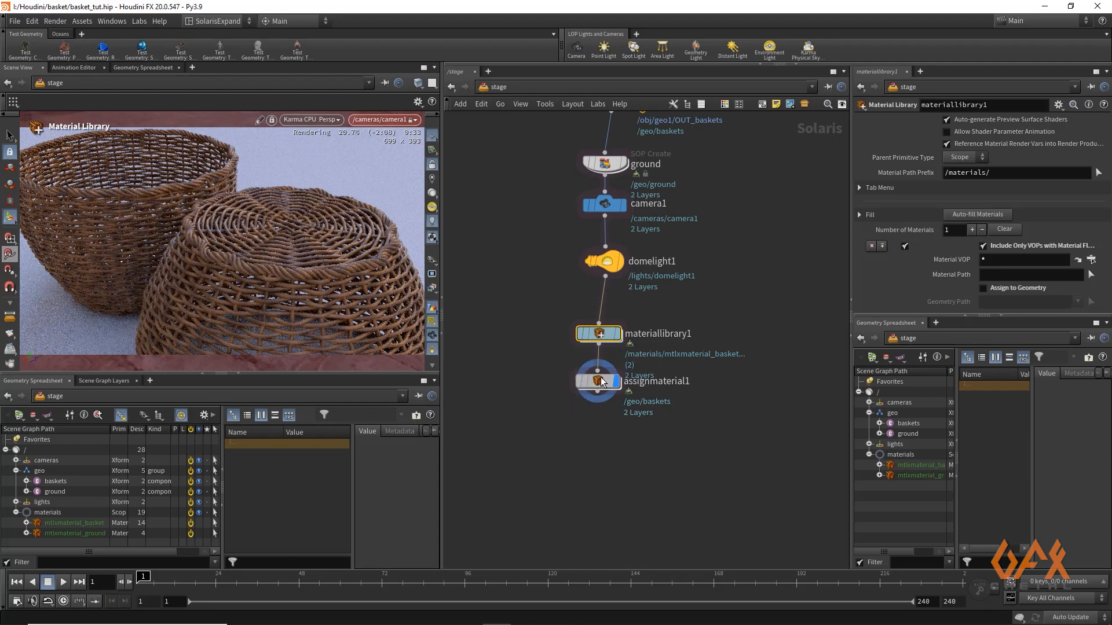
{"action": "left_click", "coordinate": [882, 139]}
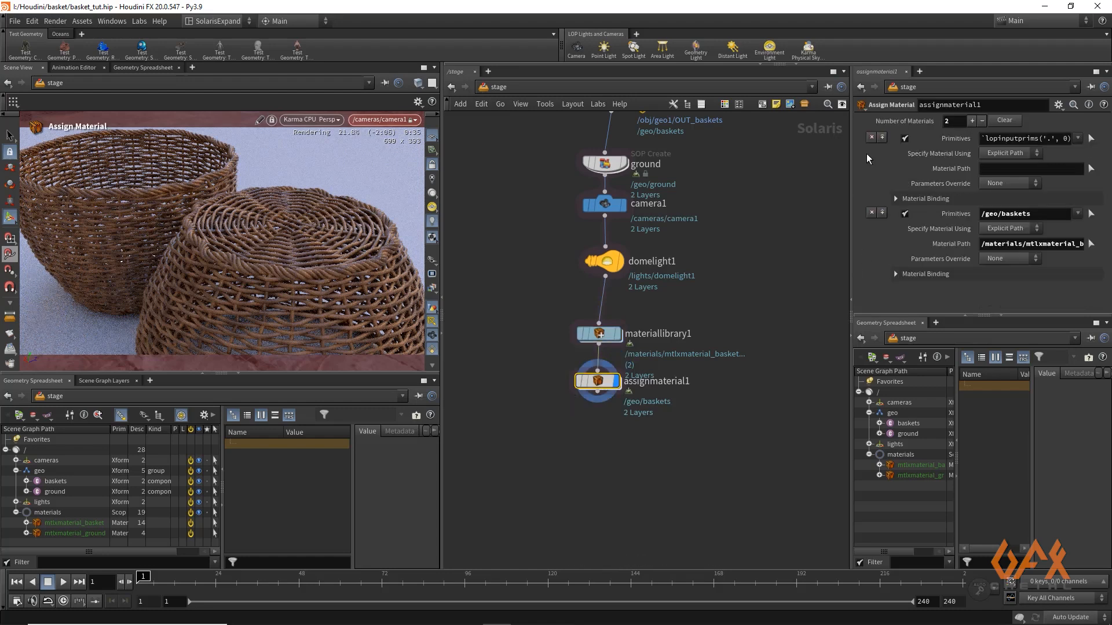
{"action": "left_click_drag", "start_coordinate": [53, 492], "coordinate": [997, 145]}
{"action": "left_click_drag", "start_coordinate": [49, 533], "coordinate": [695, 302]}
{"action": "left_click_drag", "start_coordinate": [989, 168], "coordinate": [989, 168]}
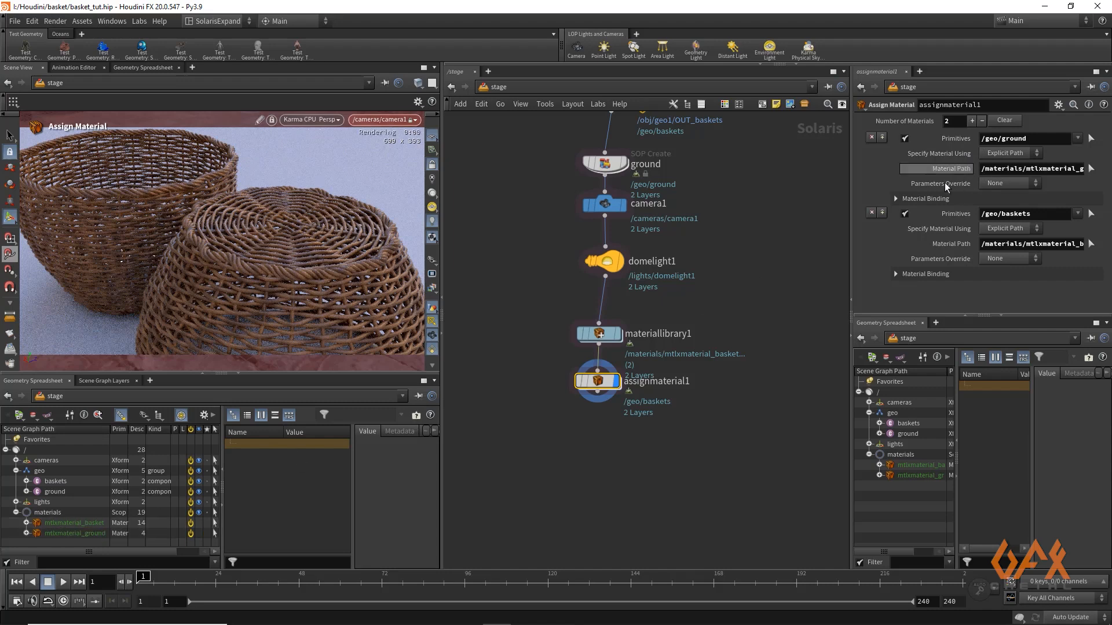